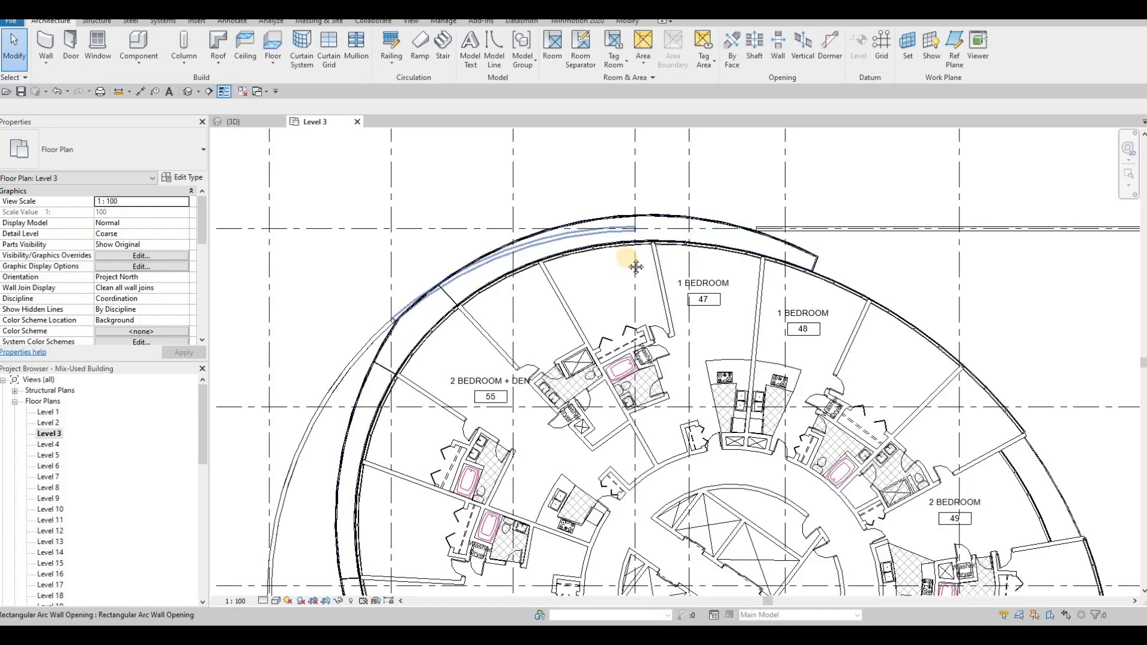
pyautogui.scroll(-2, 776, 242)
pyautogui.scroll(3, 784, 249)
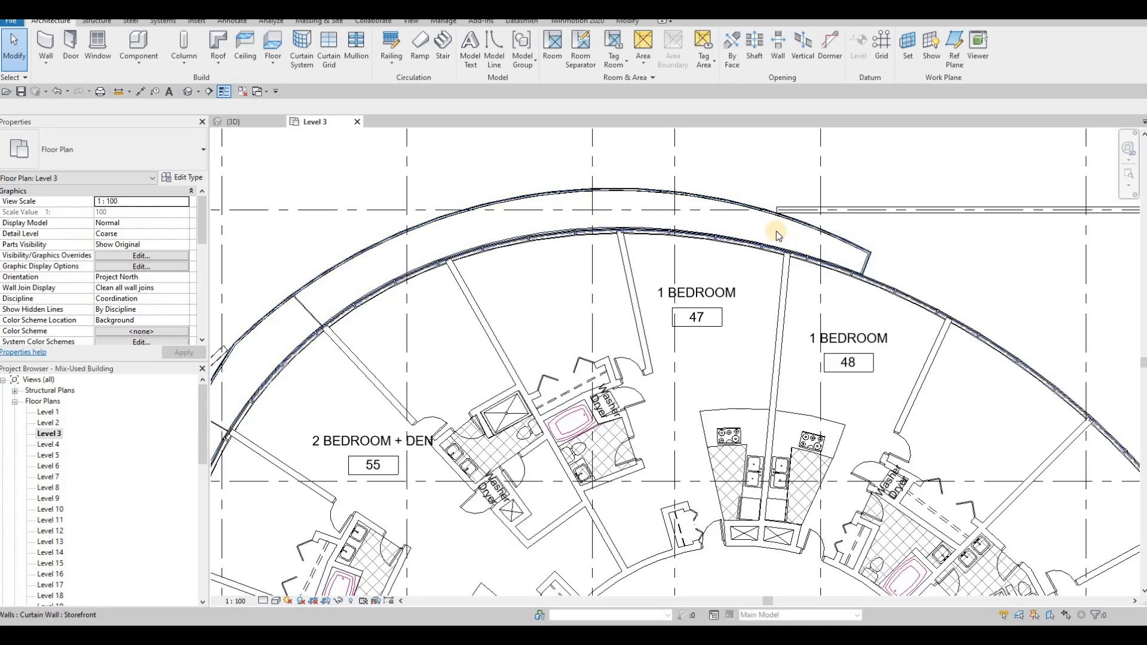
pyautogui.scroll(-4, 805, 289)
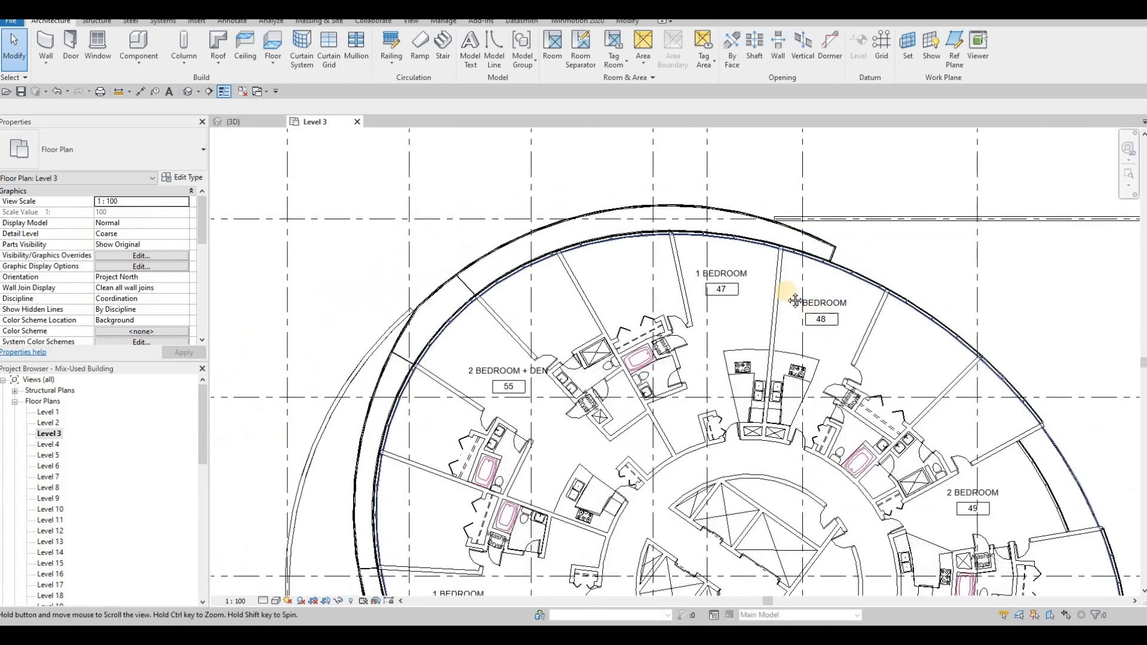
pyautogui.scroll(5, 805, 289)
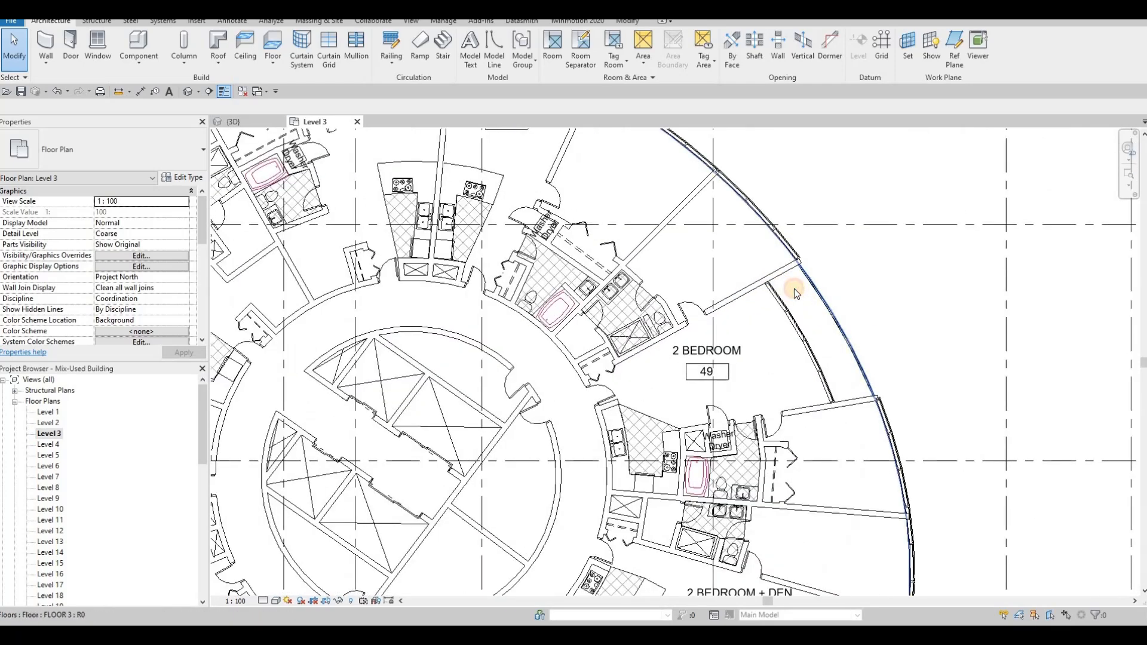
pyautogui.click(785, 273)
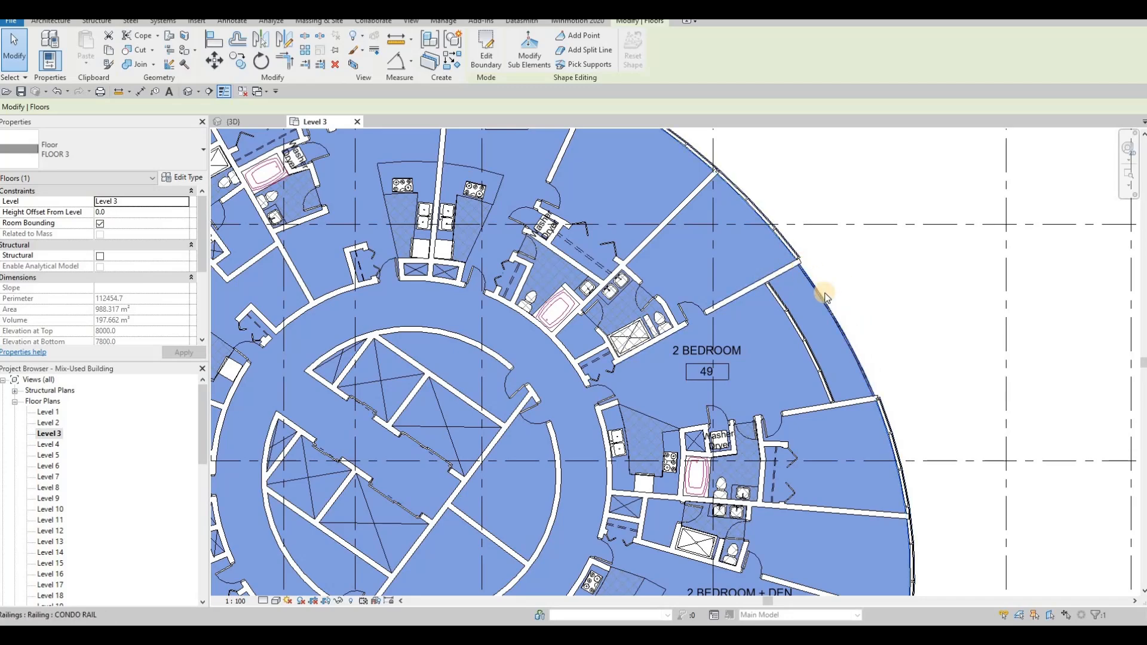
pyautogui.scroll(-1, 801, 265)
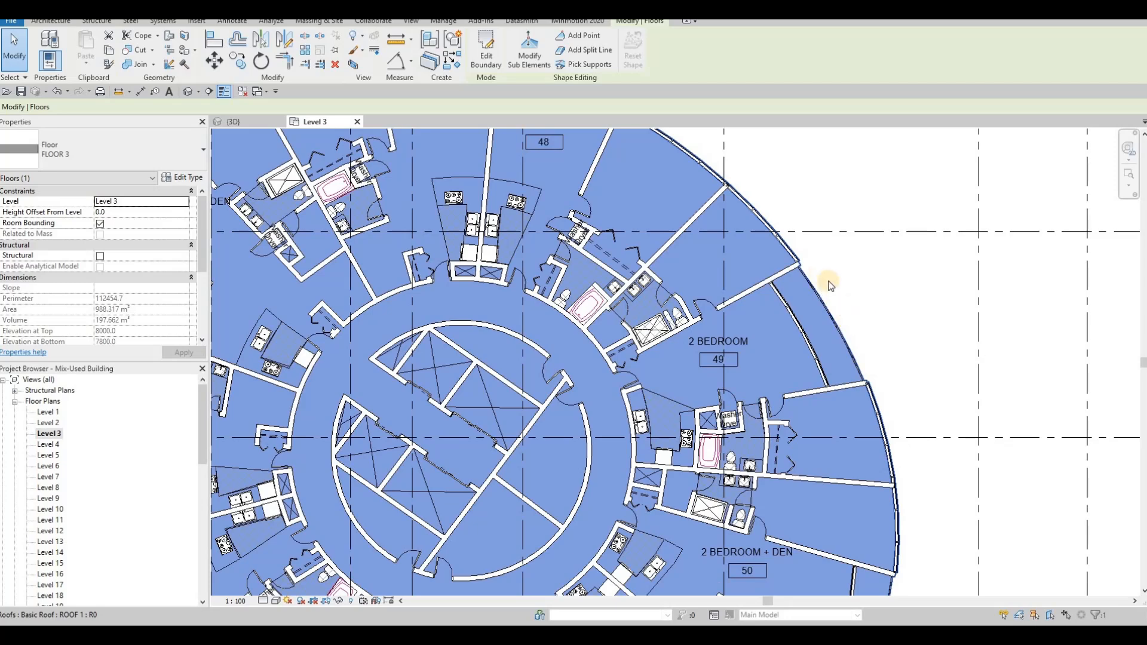
pyautogui.scroll(-2, 801, 251)
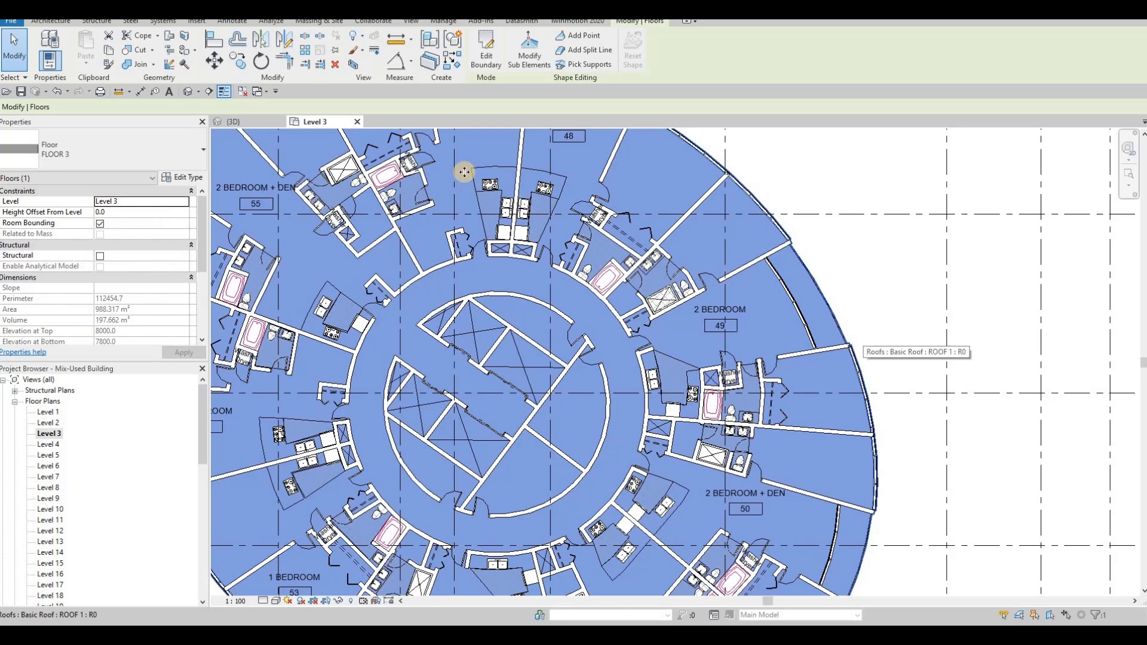
pyautogui.click(476, 61)
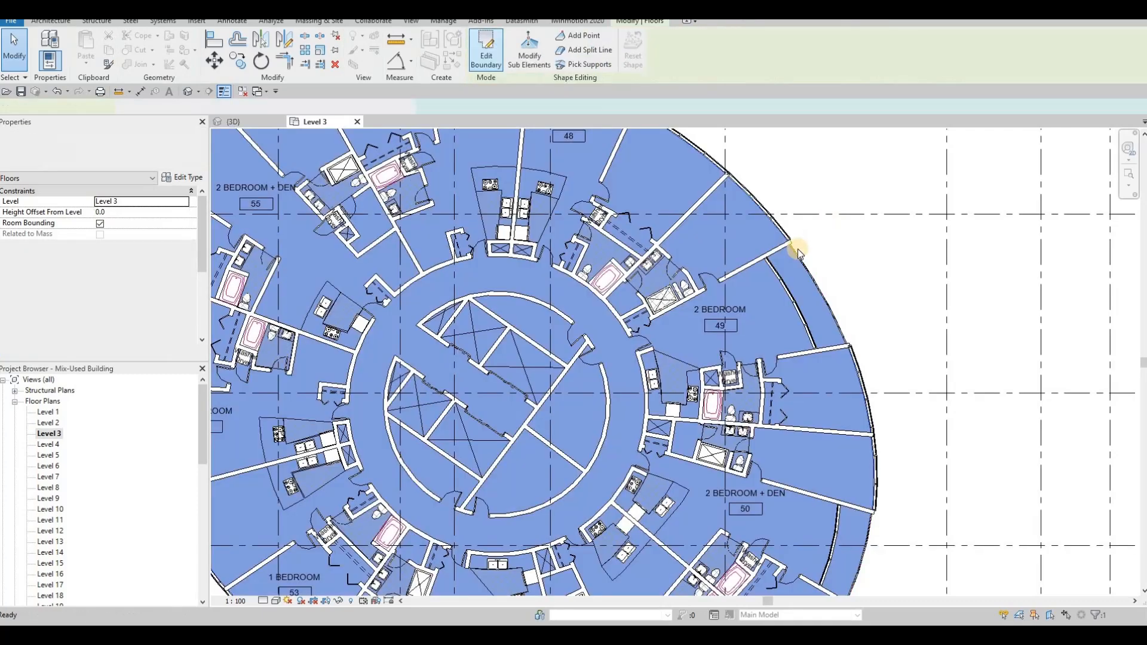
pyautogui.press('Escape')
pyautogui.press('Escape')
# Extend the interior wall on the north side of unit 49's balcony outward past the facade, to a length of 10400 mm
pyautogui.scroll(2, 823, 248)
pyautogui.click(775, 230)
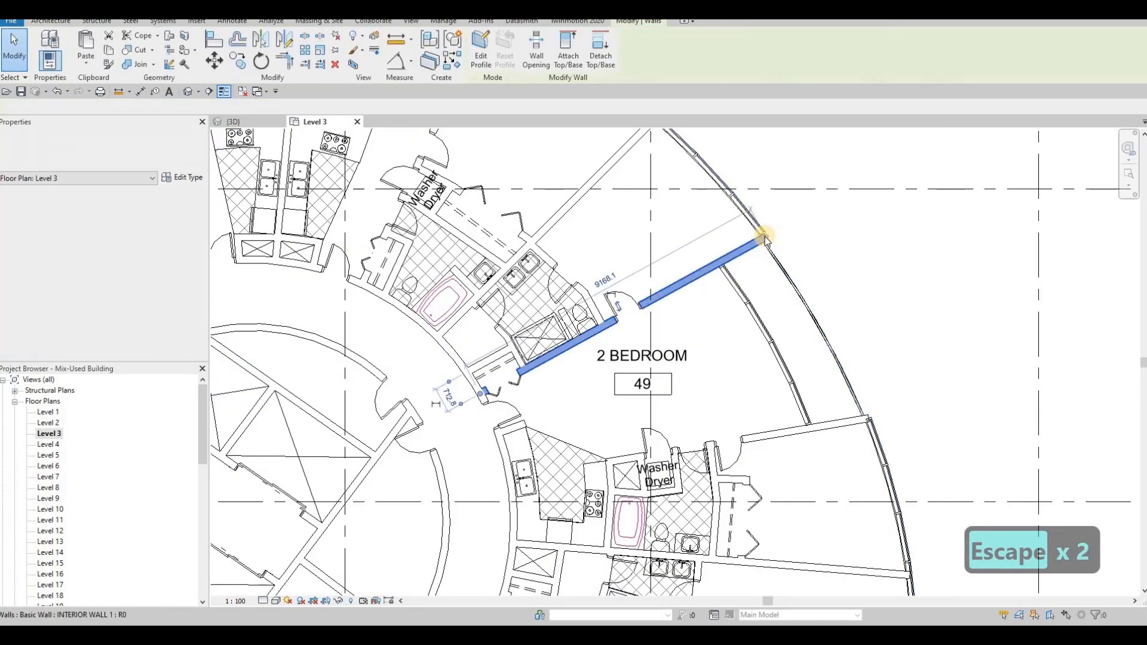
pyautogui.moveTo(771, 231); pyautogui.dragTo(798, 231)
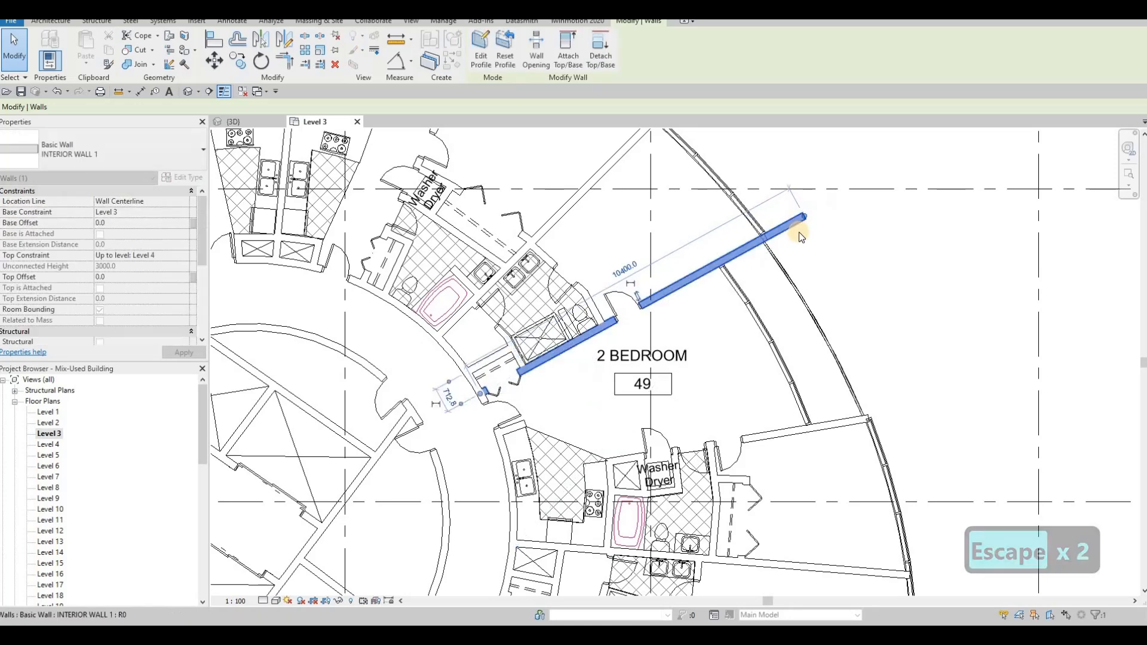
pyautogui.press('Escape')
pyautogui.press('Escape')
pyautogui.click(491, 372)
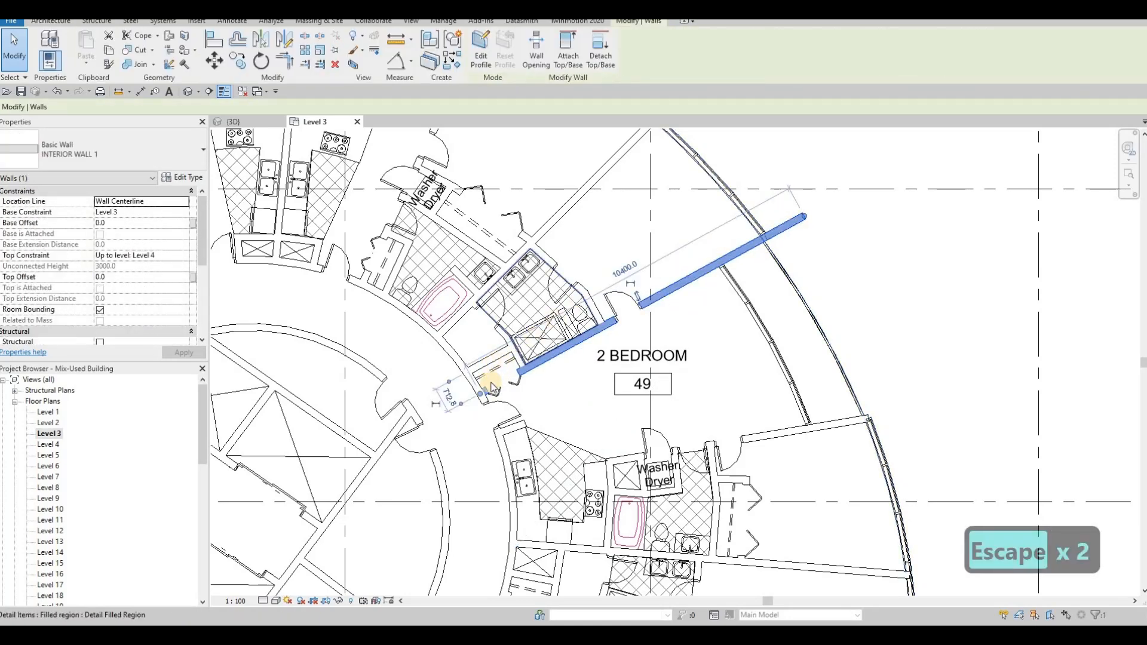
pyautogui.moveTo(755, 245); pyautogui.dragTo(800, 218)
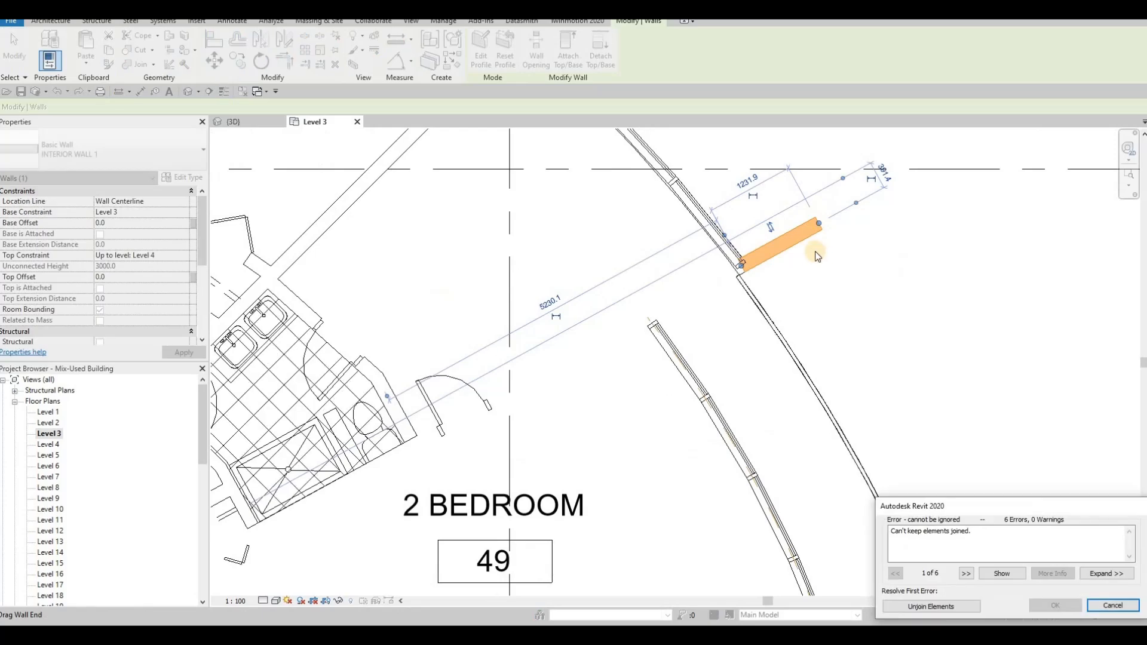
pyautogui.press('Escape')
# Extend the two interior walls flanking unit 49's balcony beyond the facade, the north one to 10800 mm and the south one to about 9050 mm
pyautogui.click(805, 215)
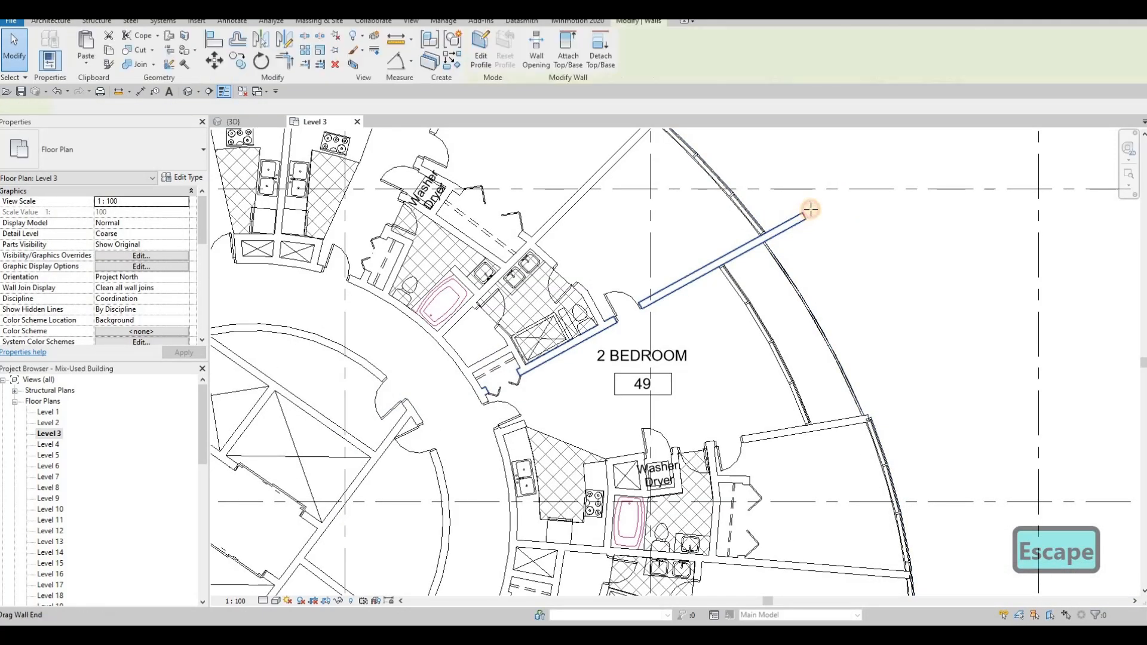
pyautogui.moveTo(804, 217); pyautogui.dragTo(816, 211)
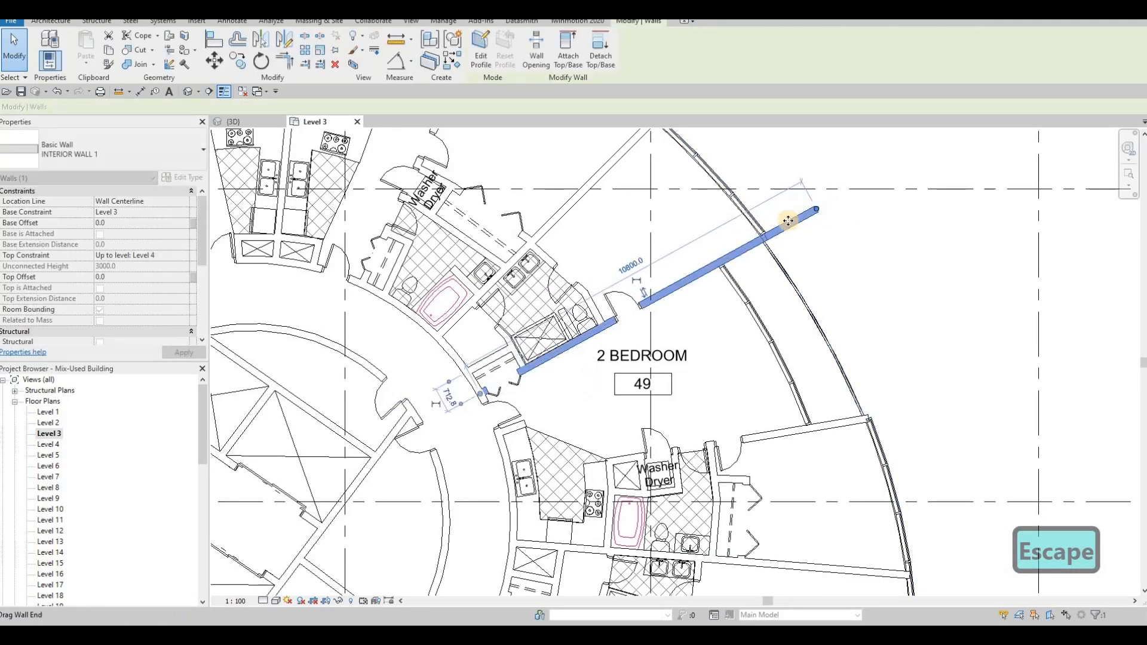
pyautogui.click(877, 415)
pyautogui.moveTo(930, 405); pyautogui.dragTo(925, 406)
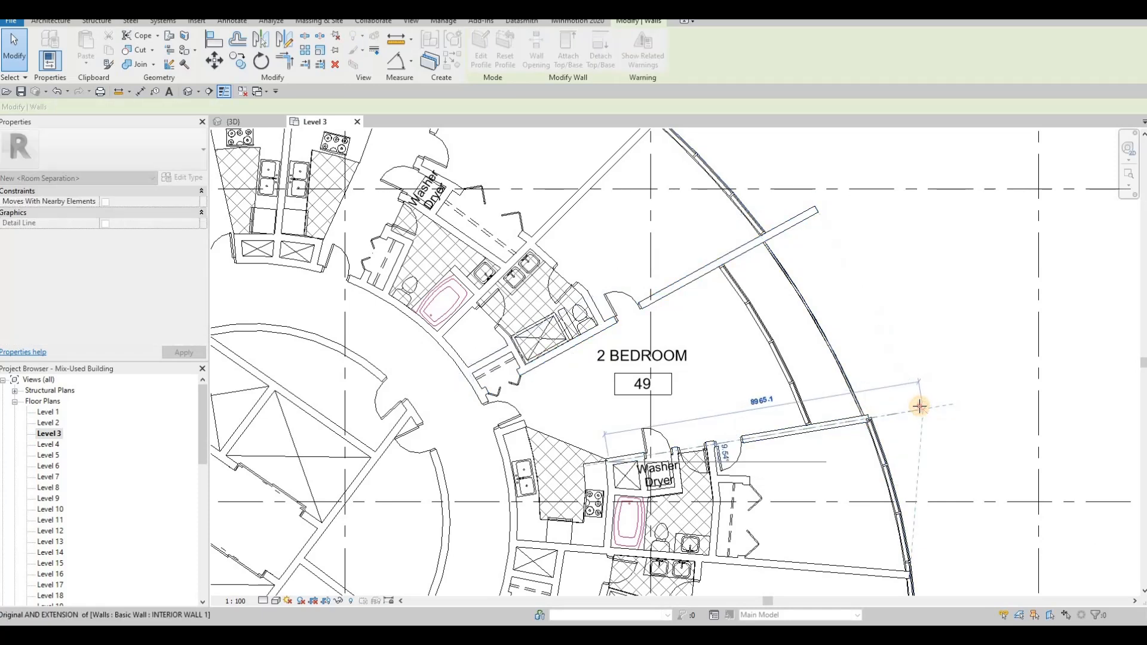
pyautogui.press('Escape')
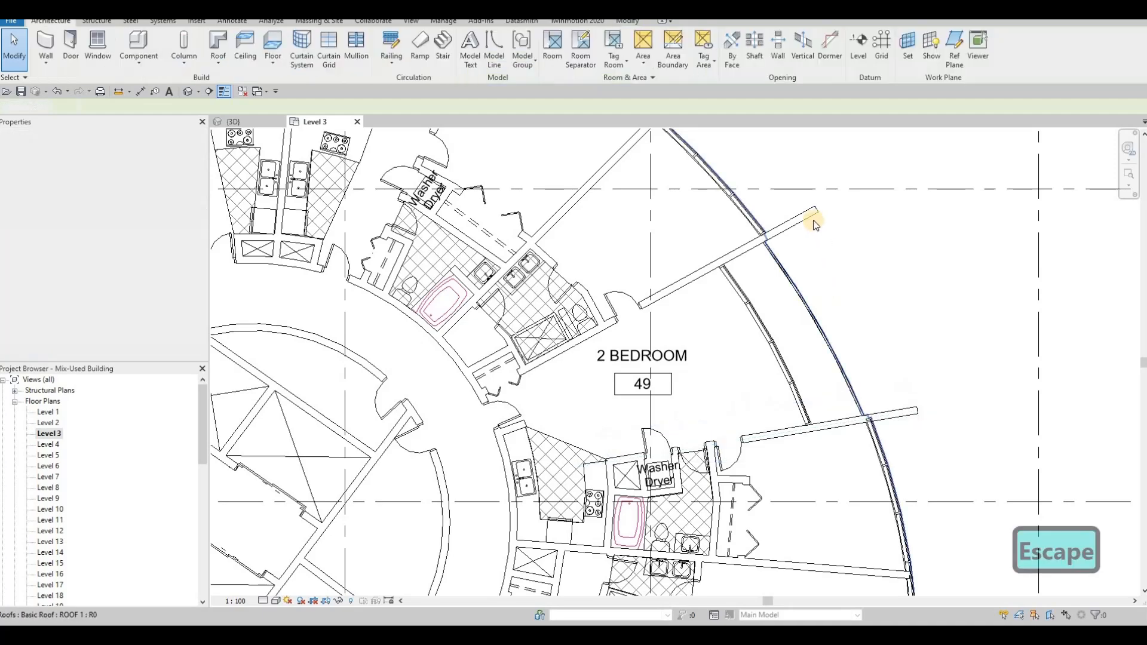
pyautogui.press('Escape')
pyautogui.click(808, 215)
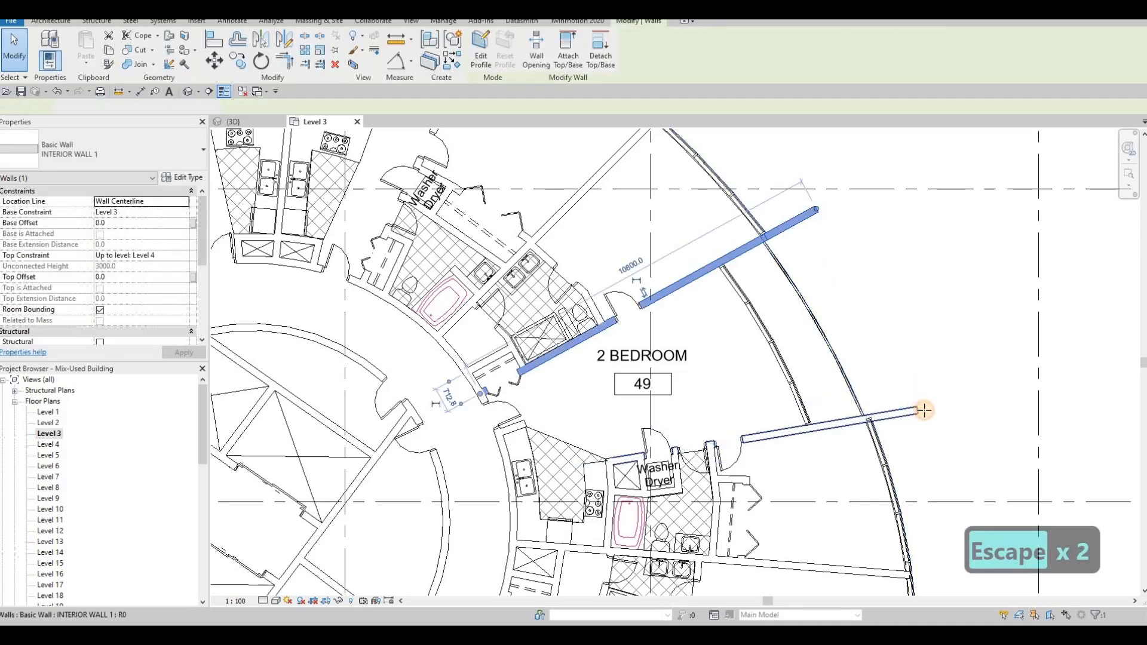
pyautogui.moveTo(917, 411); pyautogui.dragTo(927, 410)
pyautogui.press('Escape')
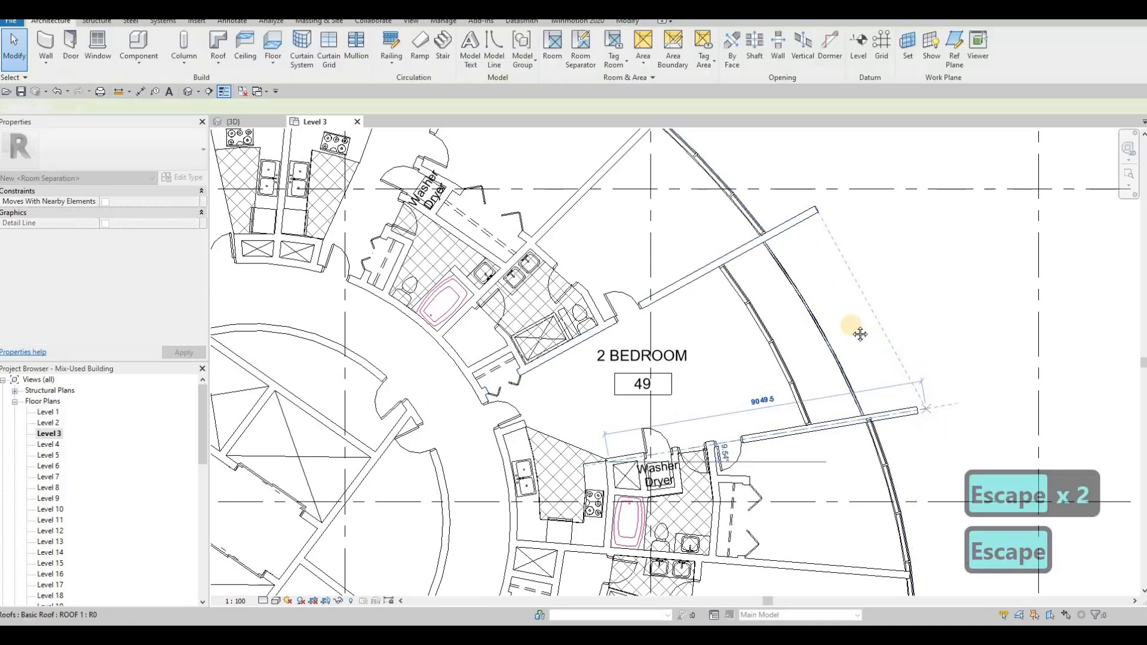
# Try to move unit 49's balcony railing outward between the two extended walls
pyautogui.scroll(-3, 848, 332)
pyautogui.scroll(-2, 783, 238)
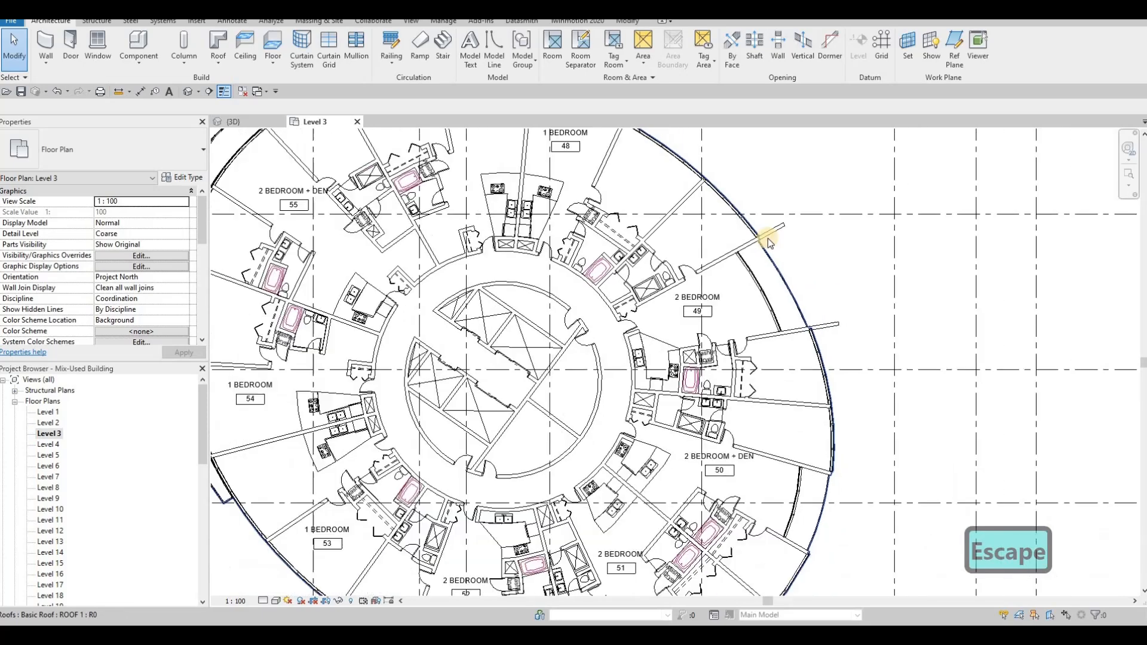
pyautogui.click(771, 262)
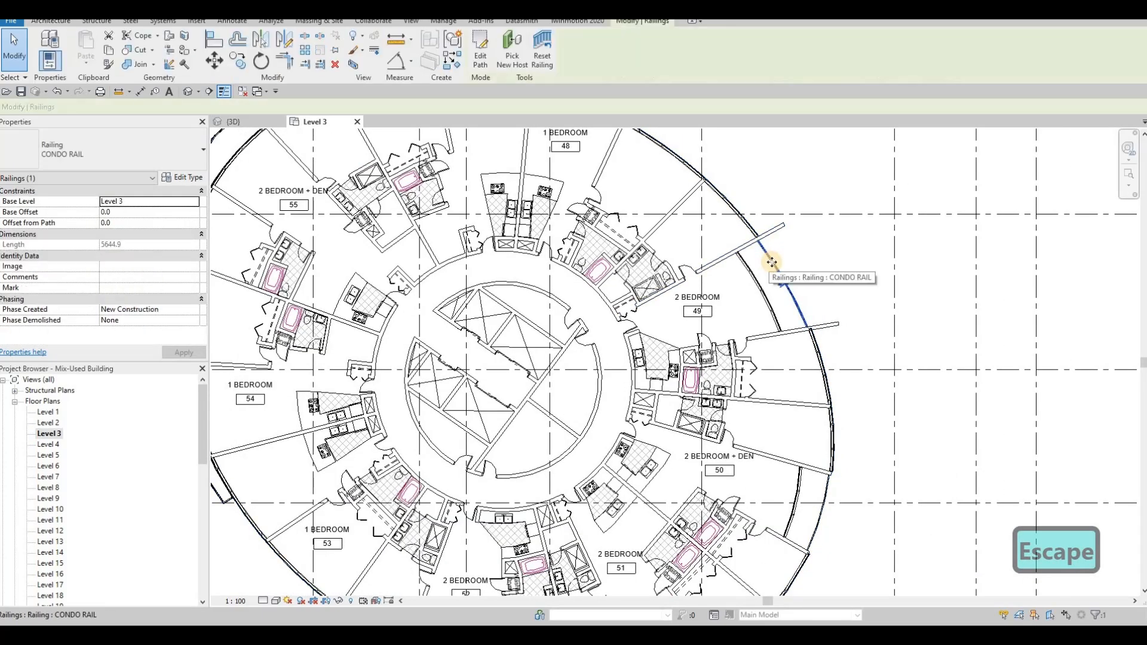
pyautogui.moveTo(775, 262)
pyautogui.mouseDown()
pyautogui.moveTo(796, 251)
pyautogui.moveTo(795, 268)
pyautogui.mouseUp()
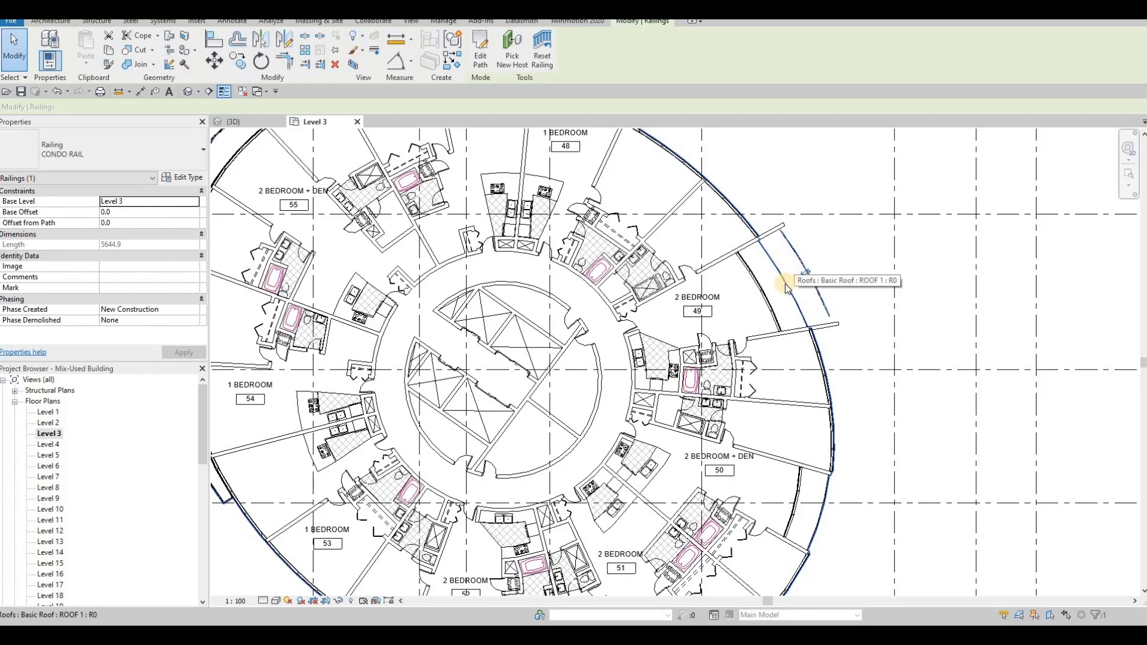
pyautogui.hotkey('ctrl', 'z')
pyautogui.press('Escape')
# Pull the outer end of the wall on the south side of unit 49's balcony slightly inward
pyautogui.moveTo(814, 251); pyautogui.dragTo(846, 301, button='middle')
pyautogui.click(846, 300)
pyautogui.scroll(3, 846, 298)
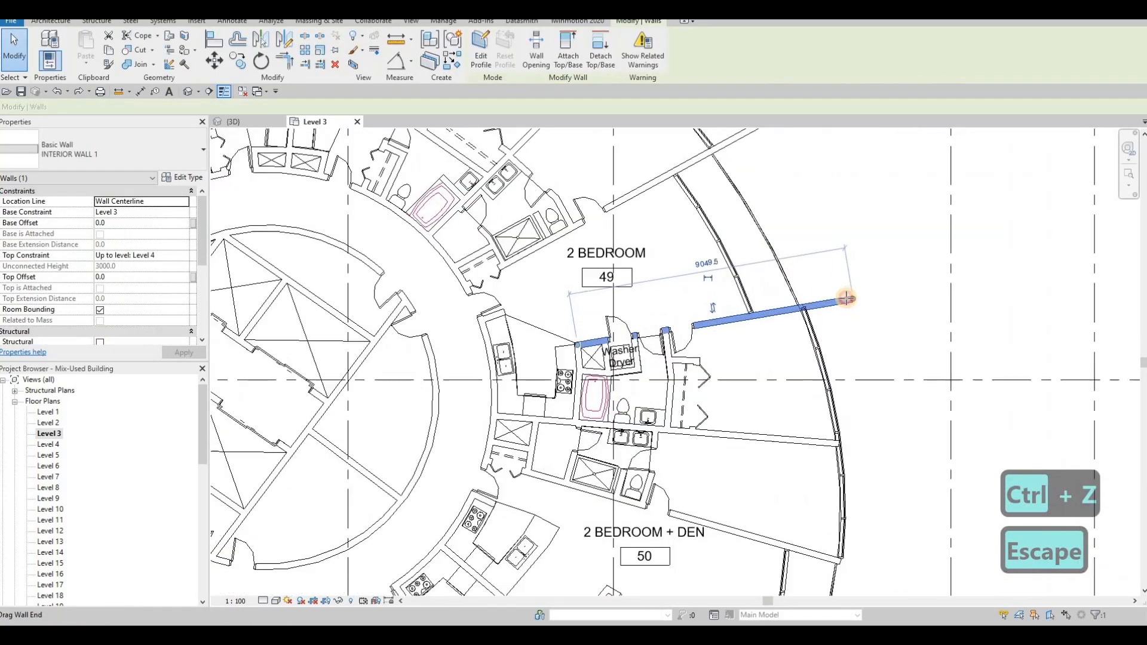
pyautogui.moveTo(846, 300)
pyautogui.mouseDown()
pyautogui.moveTo(783, 207)
pyautogui.moveTo(841, 299)
pyautogui.mouseUp()
pyautogui.moveTo(851, 298); pyautogui.dragTo(858, 265, button='middle')
pyautogui.scroll(-1, 783, 179)
pyautogui.press('Escape')
# Extend the interior wall on the north side of unit 50's balcony outward past the curved facade
pyautogui.scroll(-1, 859, 266)
pyautogui.moveTo(809, 379); pyautogui.dragTo(812, 244, button='middle')
pyautogui.scroll(2, 807, 297)
pyautogui.click(863, 290)
pyautogui.moveTo(861, 289); pyautogui.dragTo(910, 302)
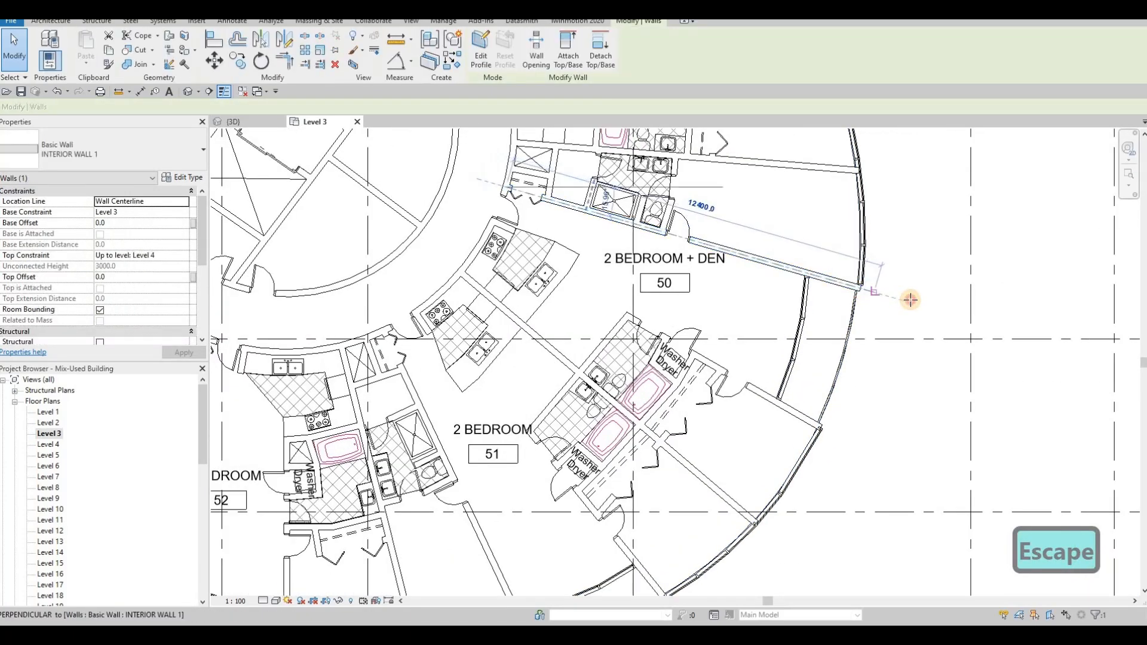
# Extend the interior wall on the south side of unit 50's balcony past the facade, to a length of 8500 mm
pyautogui.click(796, 416)
pyautogui.press('Escape')
pyautogui.click(818, 426)
pyautogui.moveTo(820, 428); pyautogui.dragTo(857, 444)
pyautogui.press('Escape')
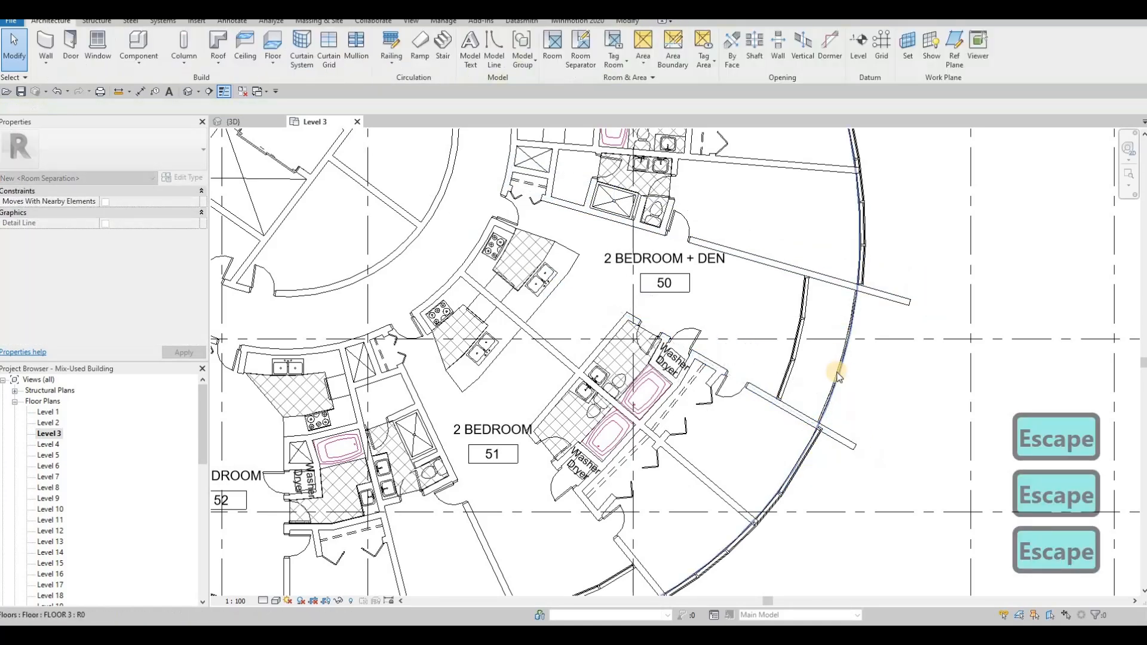
# Lengthen the wall on the south side of unit 50's balcony to about 8930 mm
pyautogui.scroll(-5, 855, 353)
pyautogui.scroll(6, 874, 316)
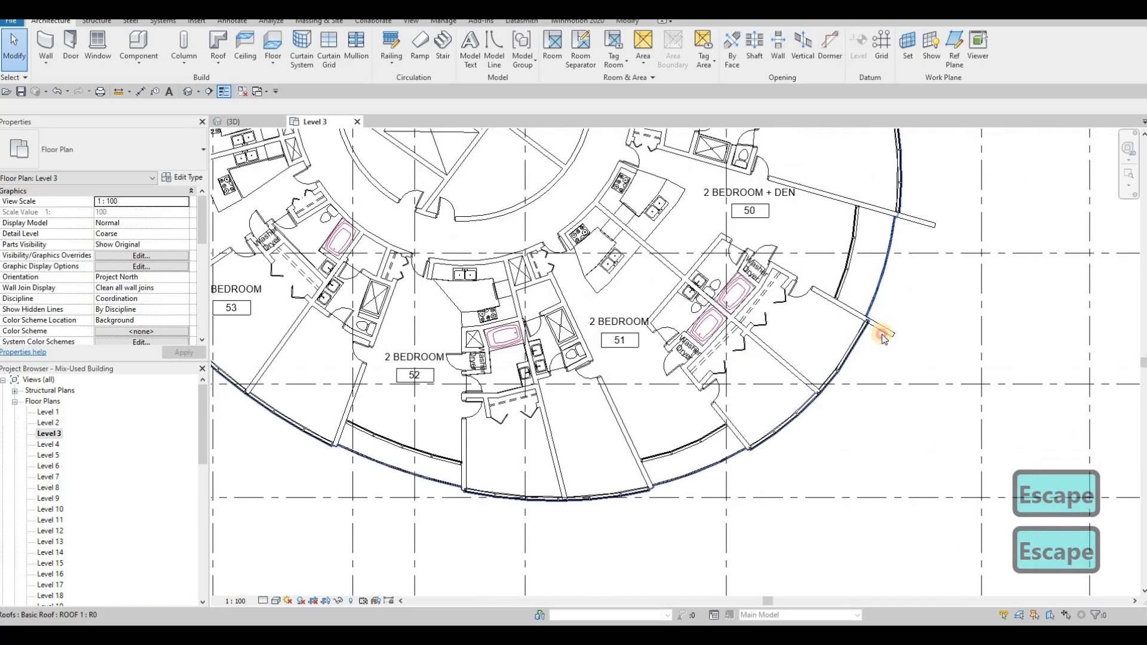
pyautogui.scroll(2, 884, 338)
pyautogui.click(901, 348)
pyautogui.press('Escape')
pyautogui.click(901, 349)
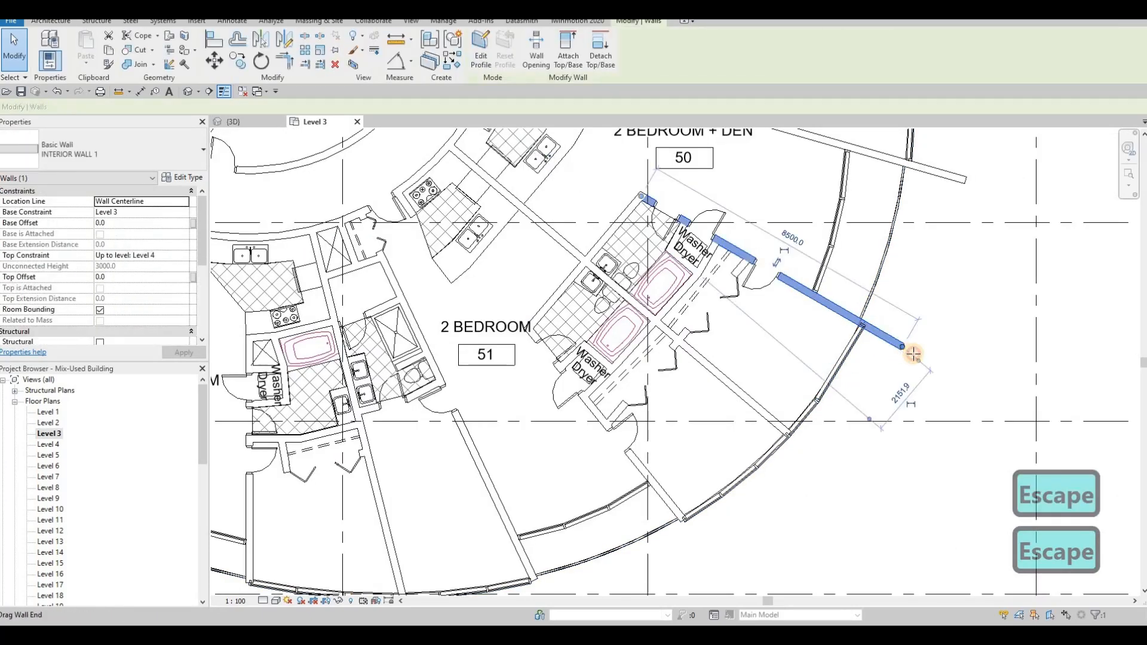
pyautogui.moveTo(913, 354); pyautogui.dragTo(916, 354)
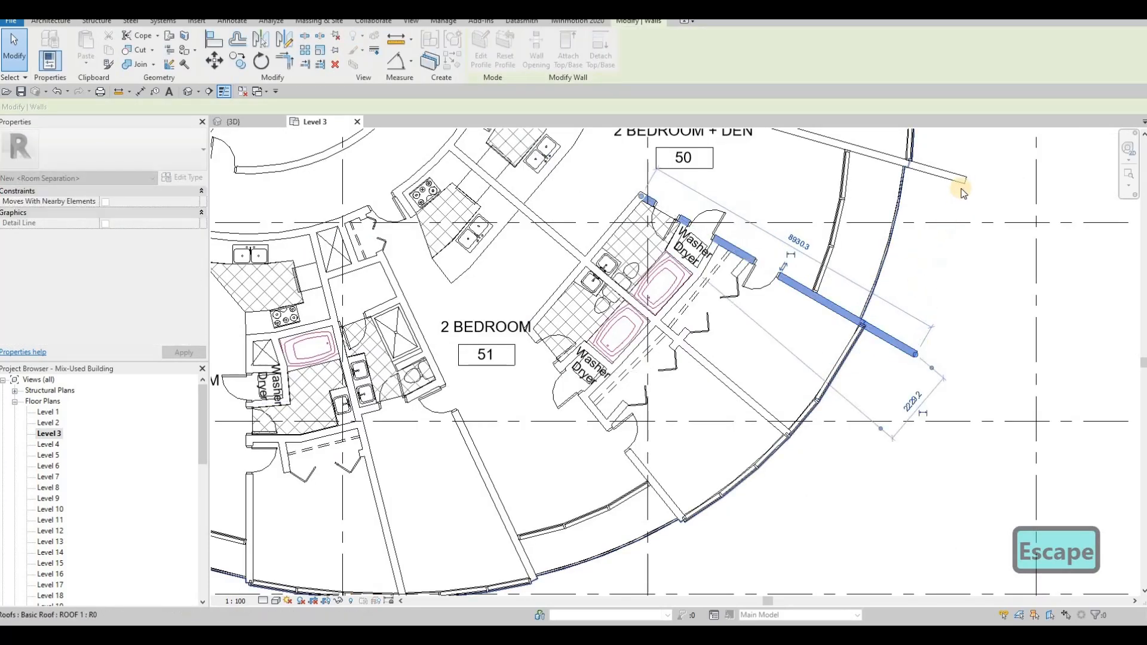
pyautogui.press('Escape')
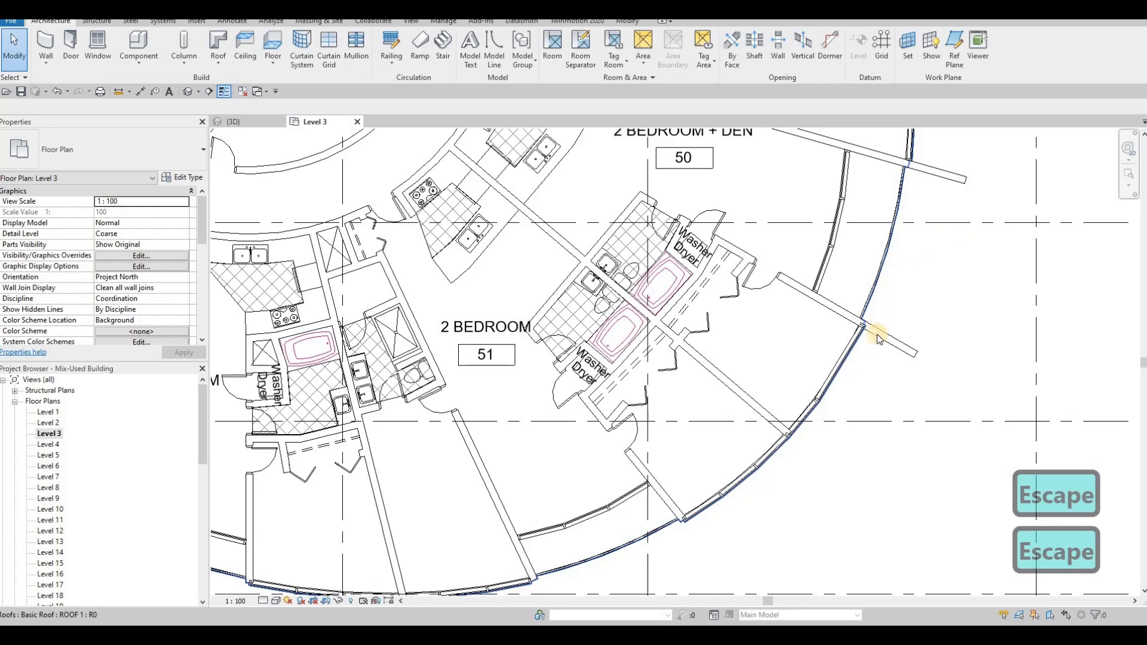
pyautogui.press('Escape')
# Undo the last two length changes to the wall on the south side of unit 50's balcony
pyautogui.hotkey('ctrl', 'z')
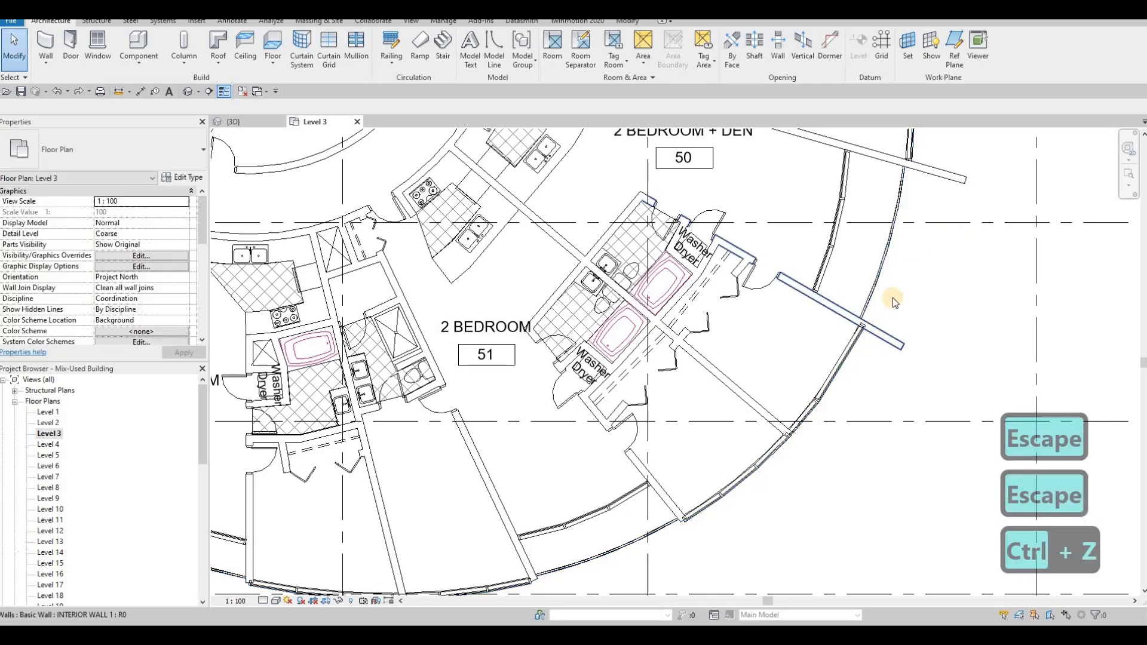
pyautogui.scroll(-1, 893, 298)
pyautogui.hotkey('ctrl', 'z')
# Extend the interior wall on the south side of unit 50's balcony straight past the facade, to a length of 8700 mm
pyautogui.click(825, 431)
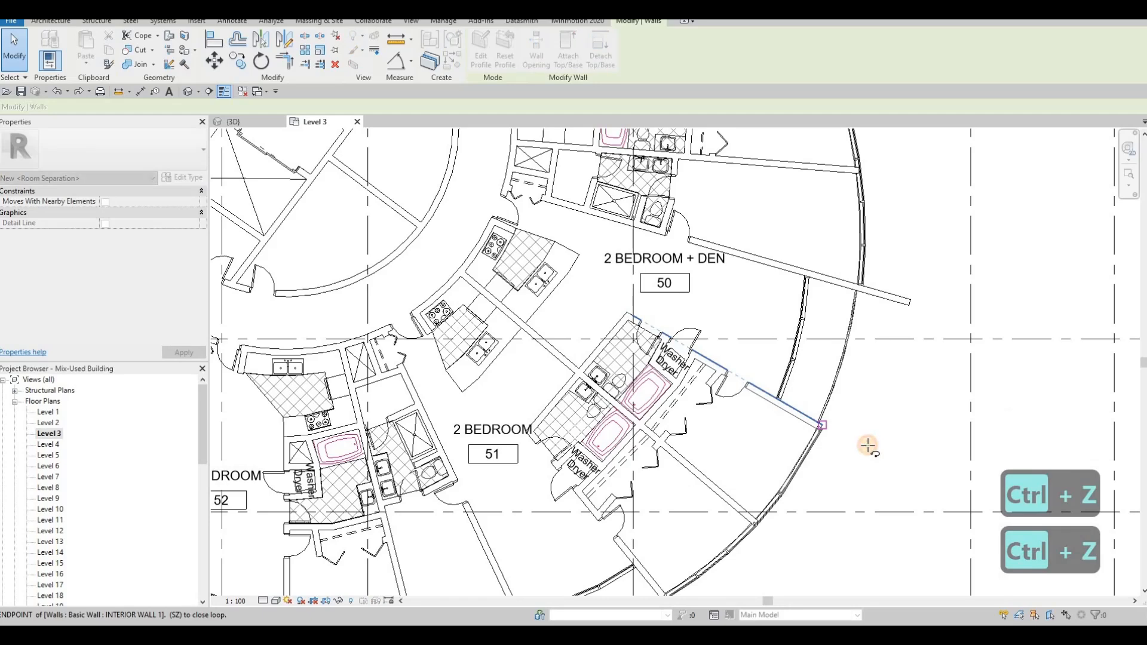
pyautogui.click(819, 434)
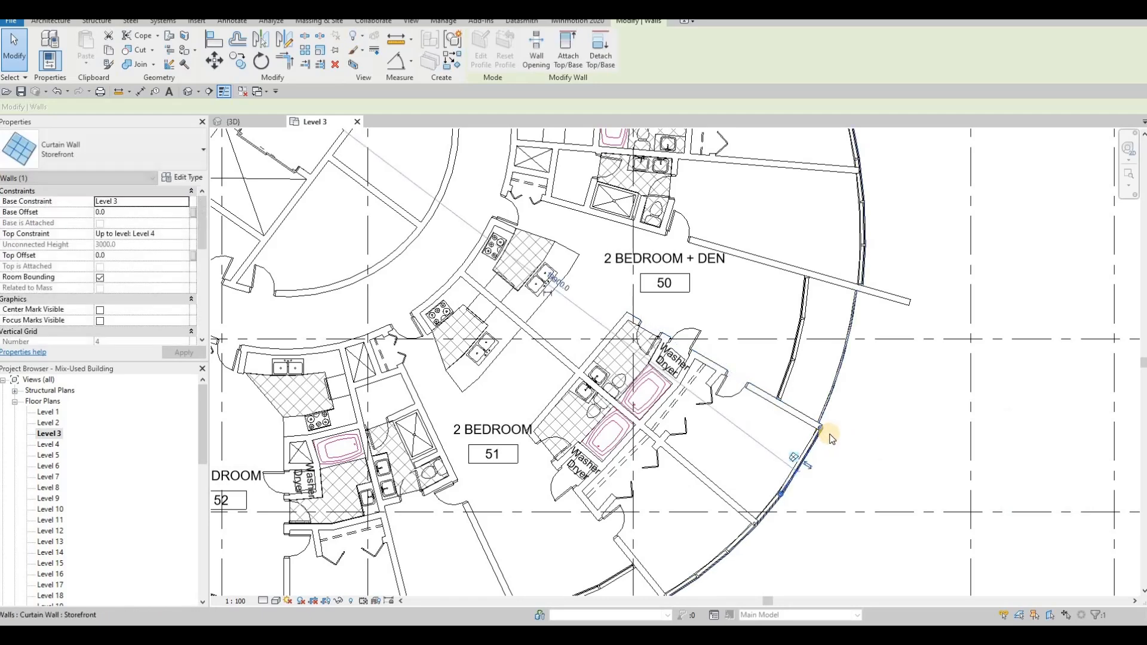
pyautogui.scroll(3, 792, 417)
pyautogui.click(813, 421)
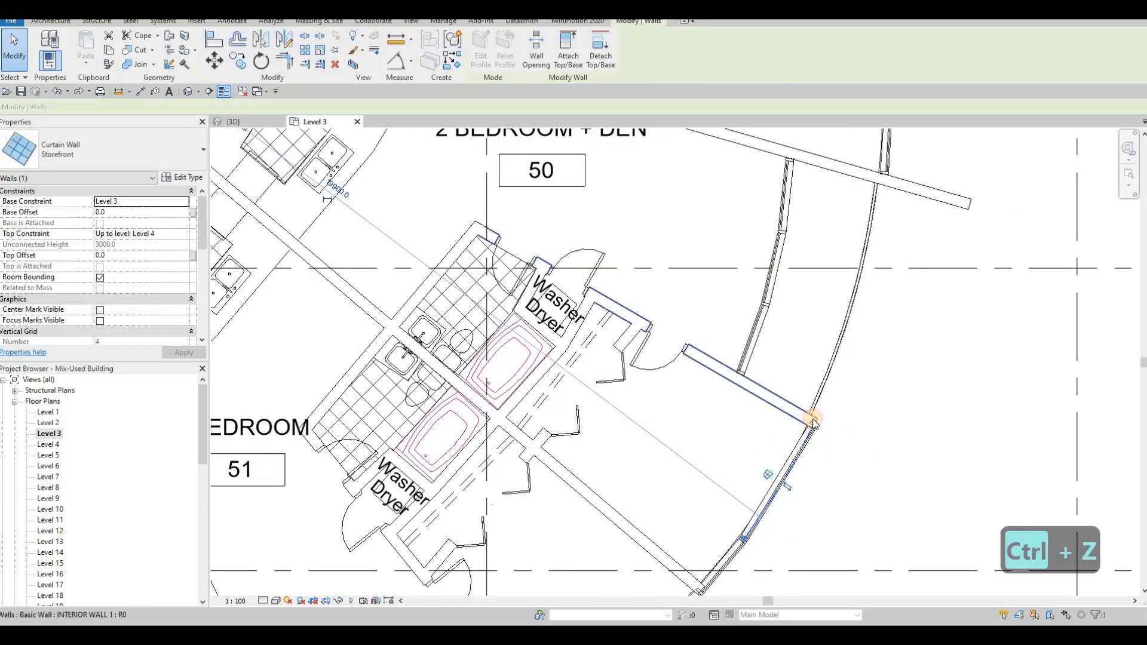
pyautogui.press('Escape')
pyautogui.click(814, 423)
pyautogui.moveTo(814, 423); pyautogui.dragTo(885, 458)
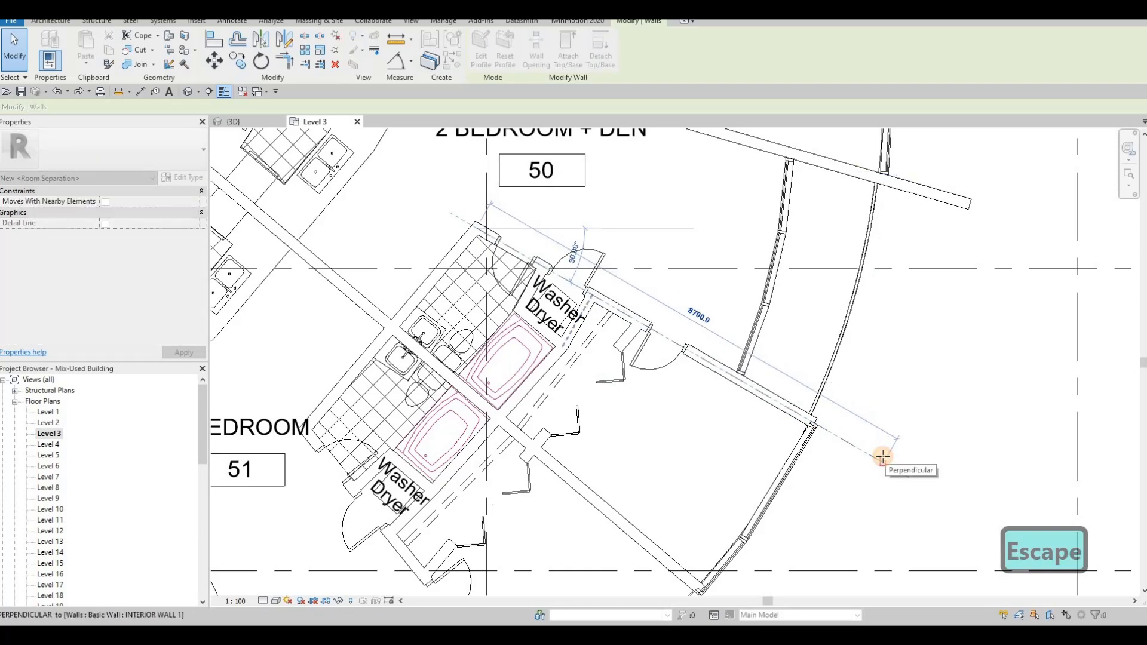
# Pull the outer end of the wall on the north side of unit 50's balcony slightly inward
pyautogui.click(961, 201)
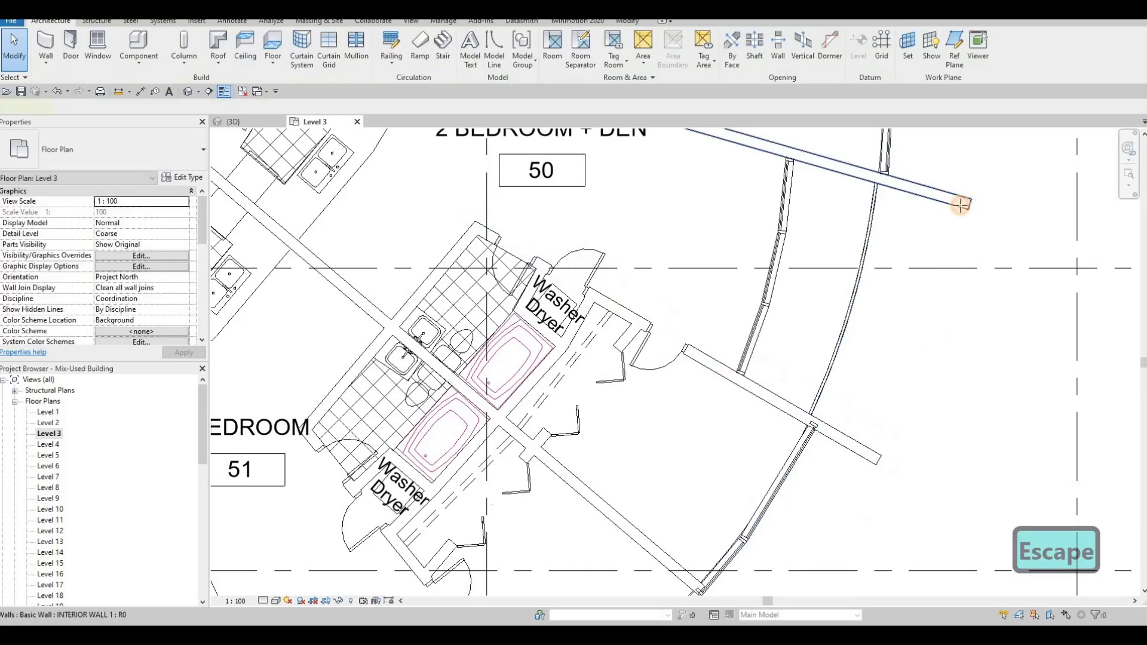
pyautogui.moveTo(962, 201); pyautogui.dragTo(957, 204)
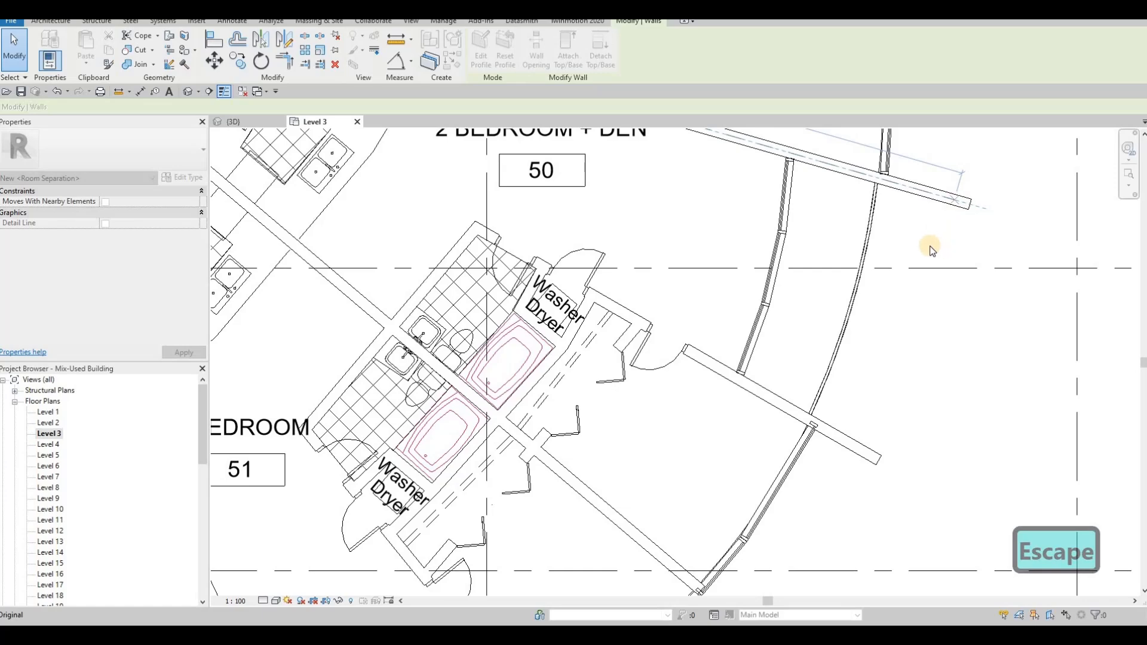
pyautogui.press('Escape')
pyautogui.scroll(-4, 882, 345)
pyautogui.scroll(6, 840, 332)
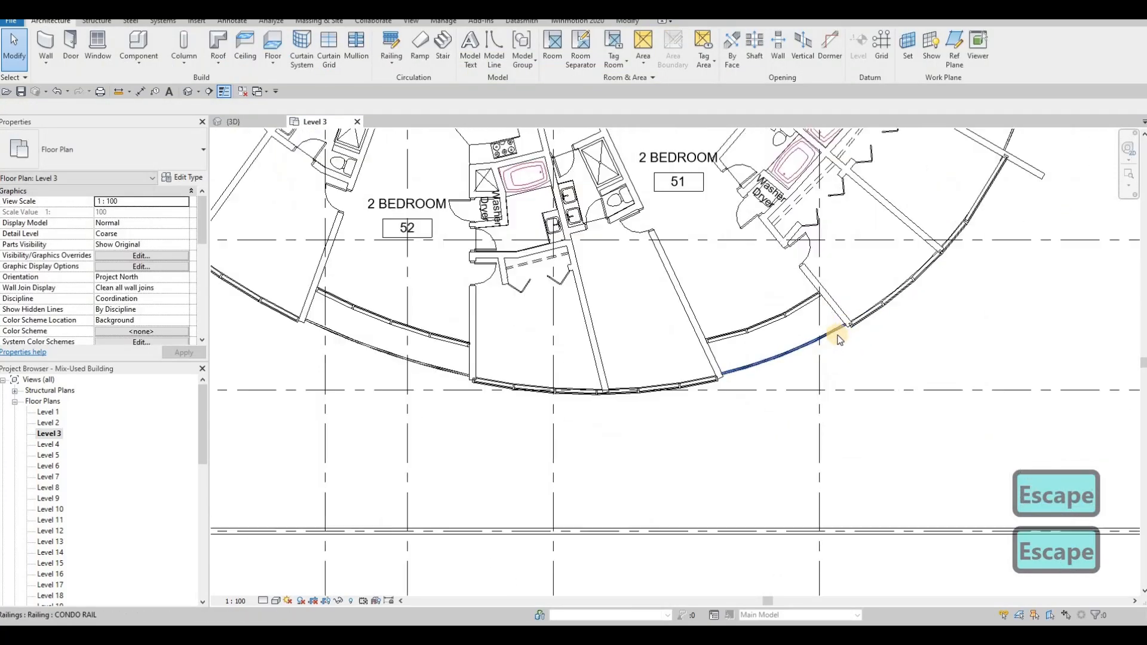
# Extend the interior wall on the east side of unit 51's balcony straight past the facade, to a length of 8400 mm
pyautogui.scroll(2, 837, 328)
pyautogui.scroll(-3, 837, 323)
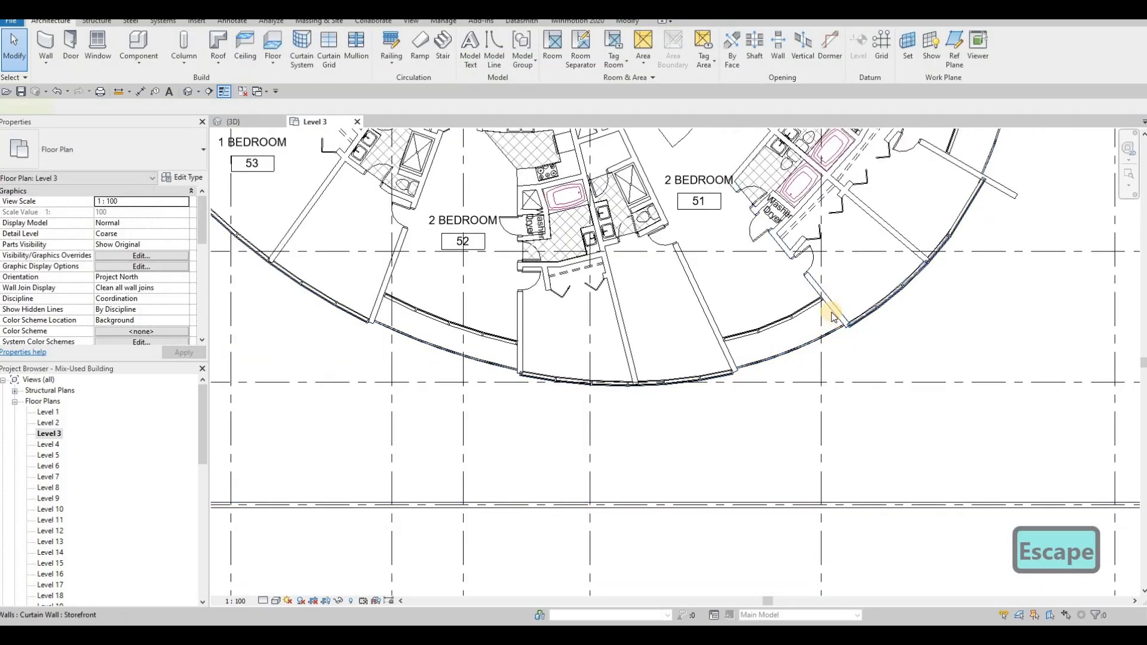
pyautogui.click(832, 312)
pyautogui.press('Escape')
pyautogui.click(829, 308)
pyautogui.press('Escape')
pyautogui.click(848, 327)
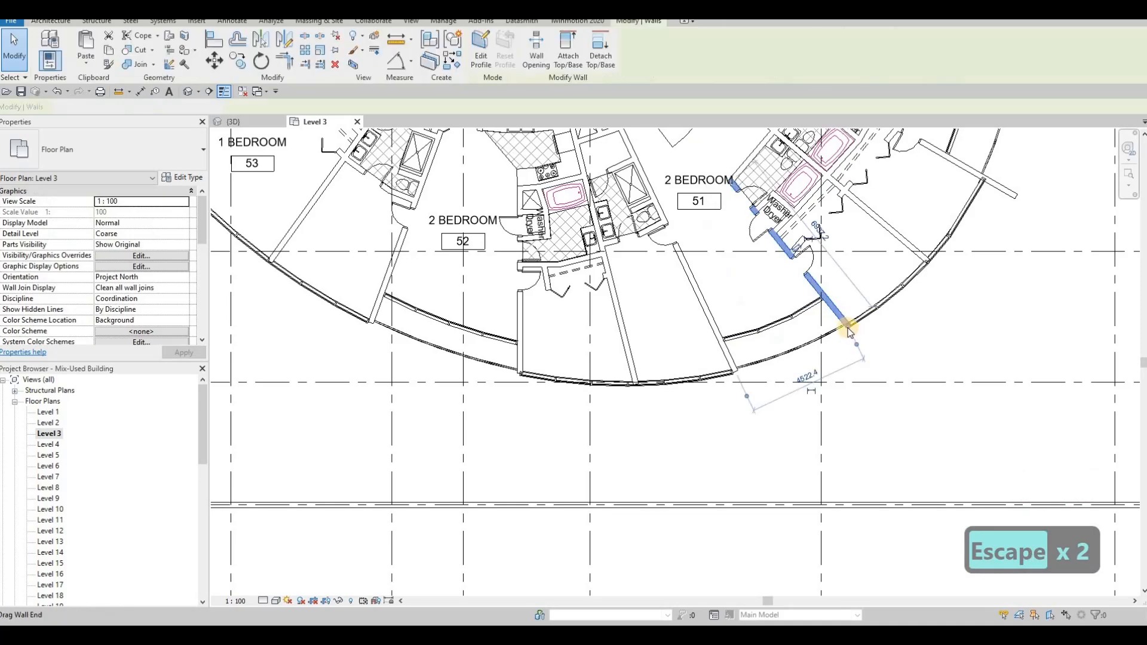
pyautogui.moveTo(848, 328); pyautogui.dragTo(874, 355)
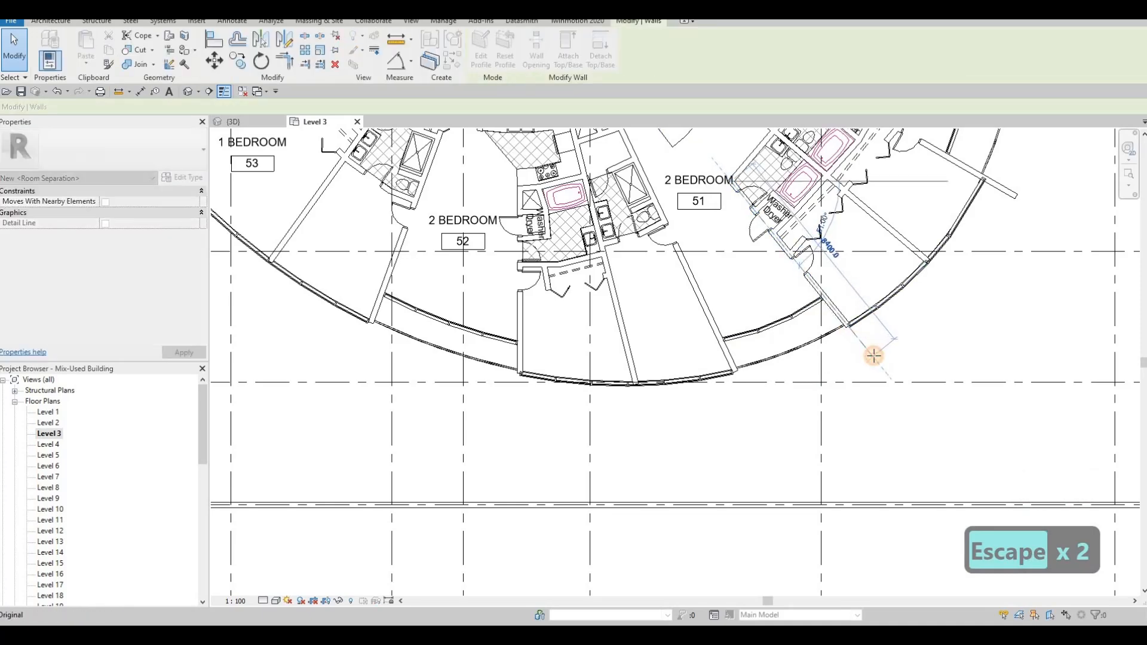
pyautogui.press('Escape')
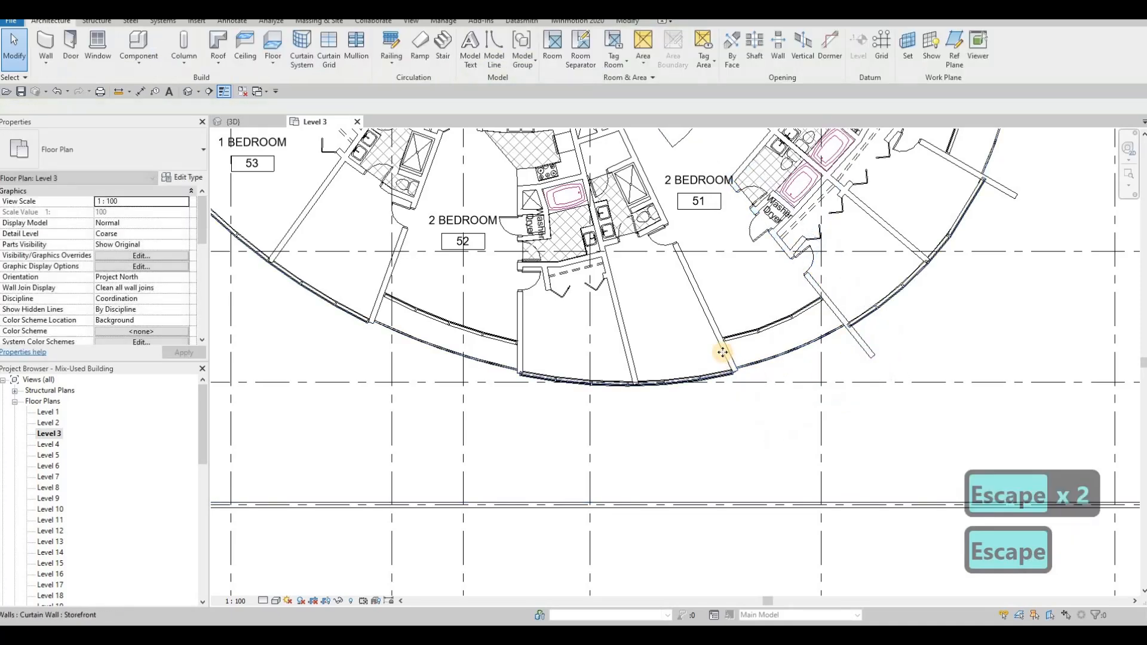
# Extend the interior wall on the west side of unit 51's balcony straight past the facade, to a length of about 12900 mm
pyautogui.click(722, 350)
pyautogui.press('Escape')
pyautogui.click(739, 376)
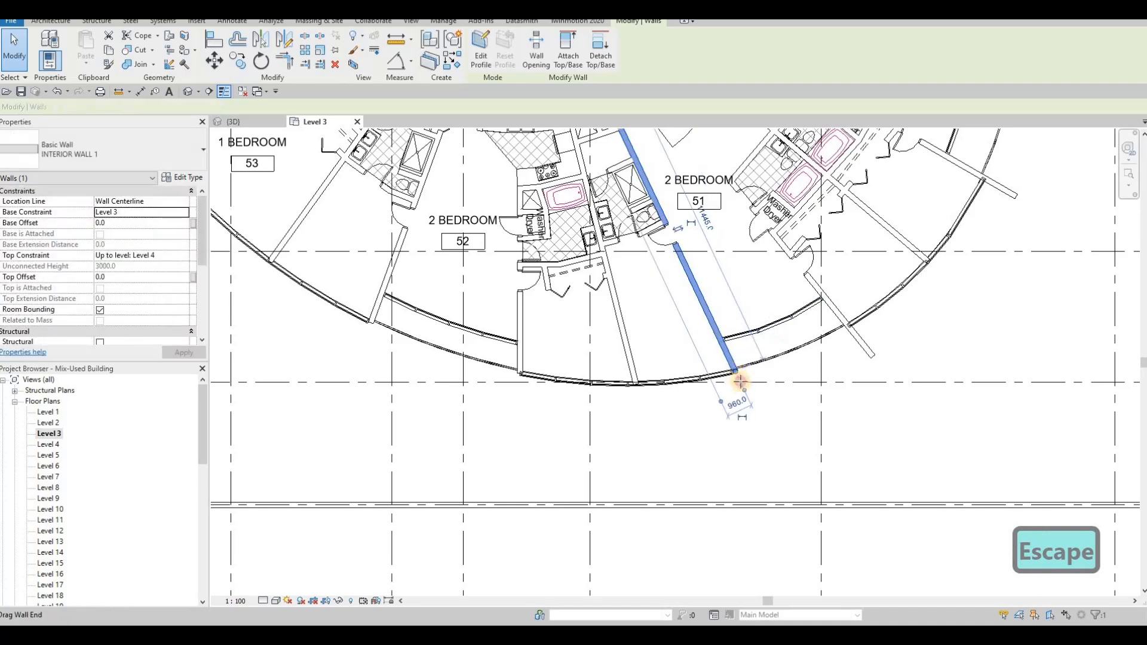
pyautogui.press('r')
pyautogui.press('s')
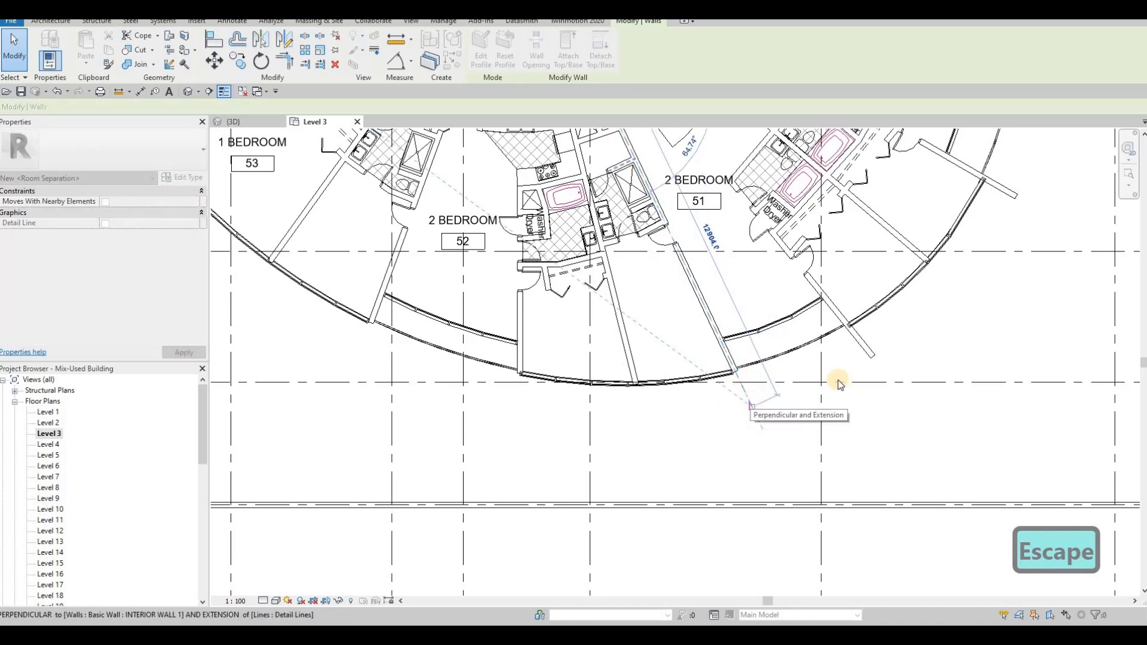
pyautogui.press('Escape')
pyautogui.press('Escape')
pyautogui.scroll(-2, 808, 360)
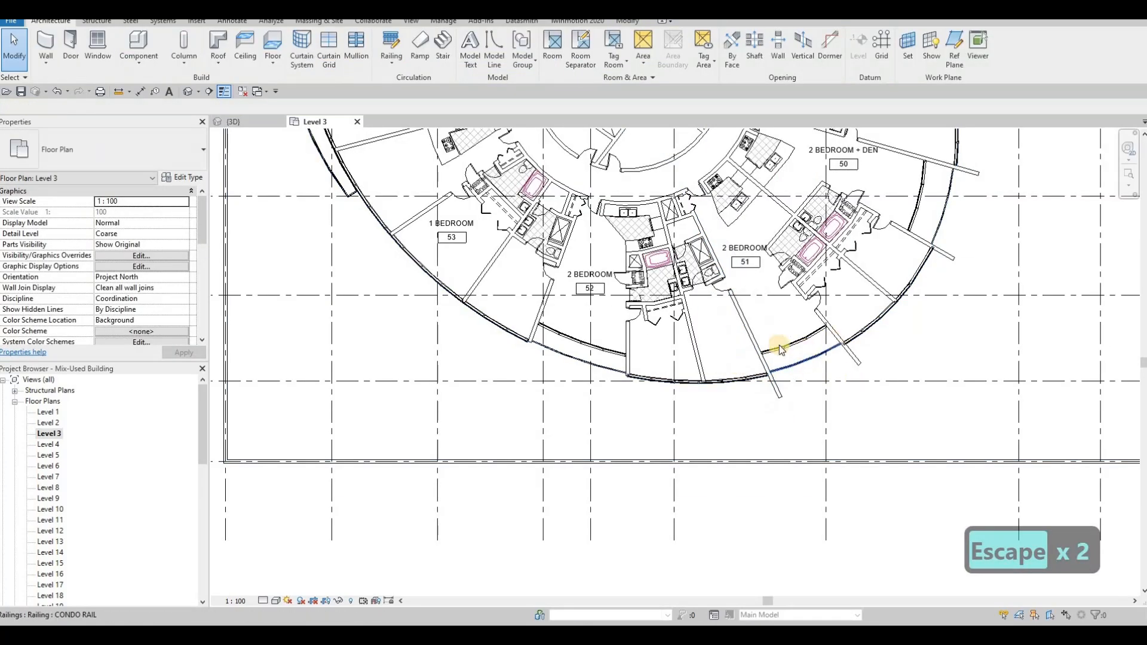
# Extend the vertical interior wall on the east side of unit 52's balcony past the facade, to a length of 8100 mm
pyautogui.scroll(3, 747, 346)
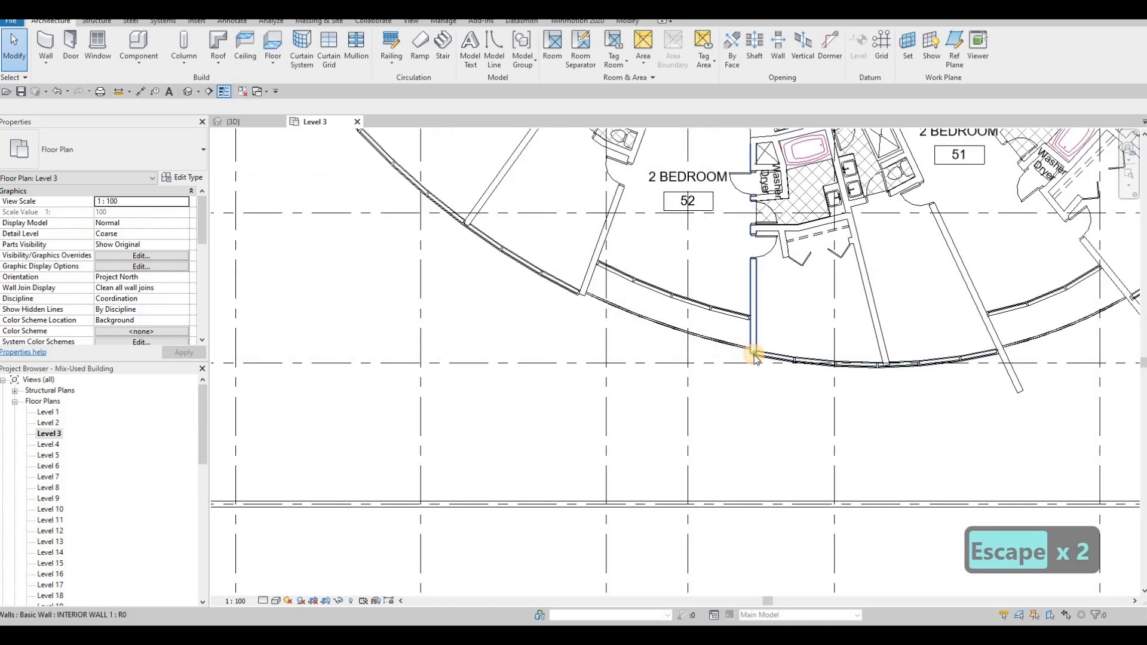
pyautogui.click(754, 357)
pyautogui.press('r')
pyautogui.press('s')
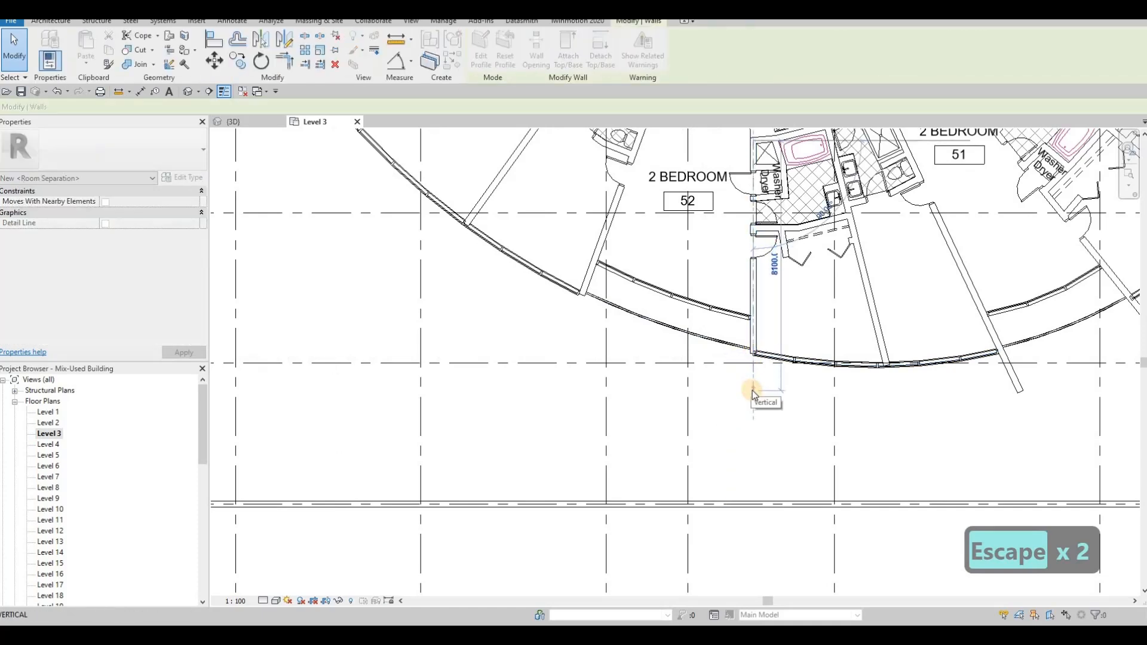
pyautogui.press('Escape')
pyautogui.press('Escape')
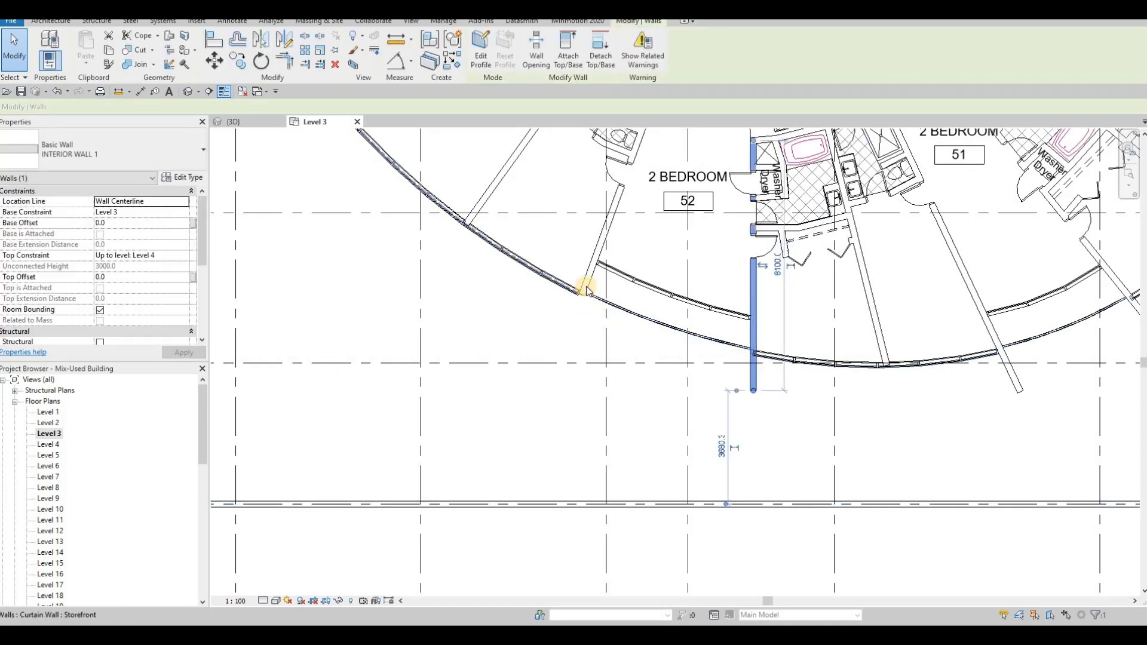
pyautogui.press('Escape')
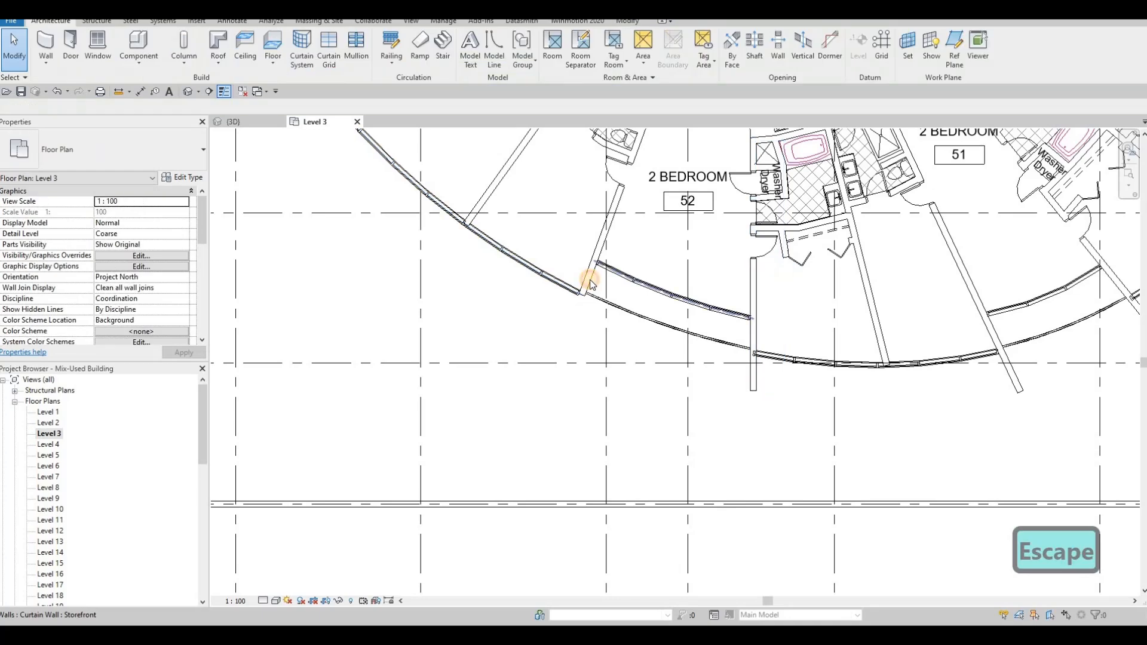
# Extend the interior wall on the west side of unit 52's balcony straight past the facade, to a length of about 10500 mm
pyautogui.press('Tab')
pyautogui.press('Tab')
pyautogui.click(589, 285)
pyautogui.press('Escape')
pyautogui.press('Tab')
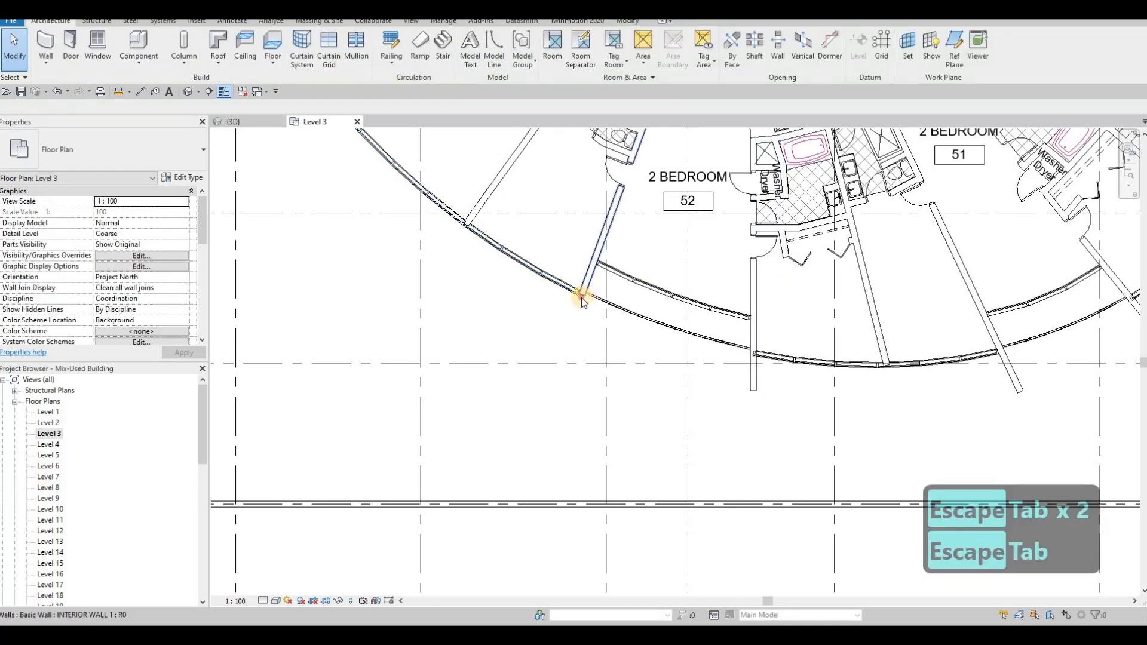
pyautogui.click(584, 299)
pyautogui.moveTo(582, 296); pyautogui.dragTo(613, 341)
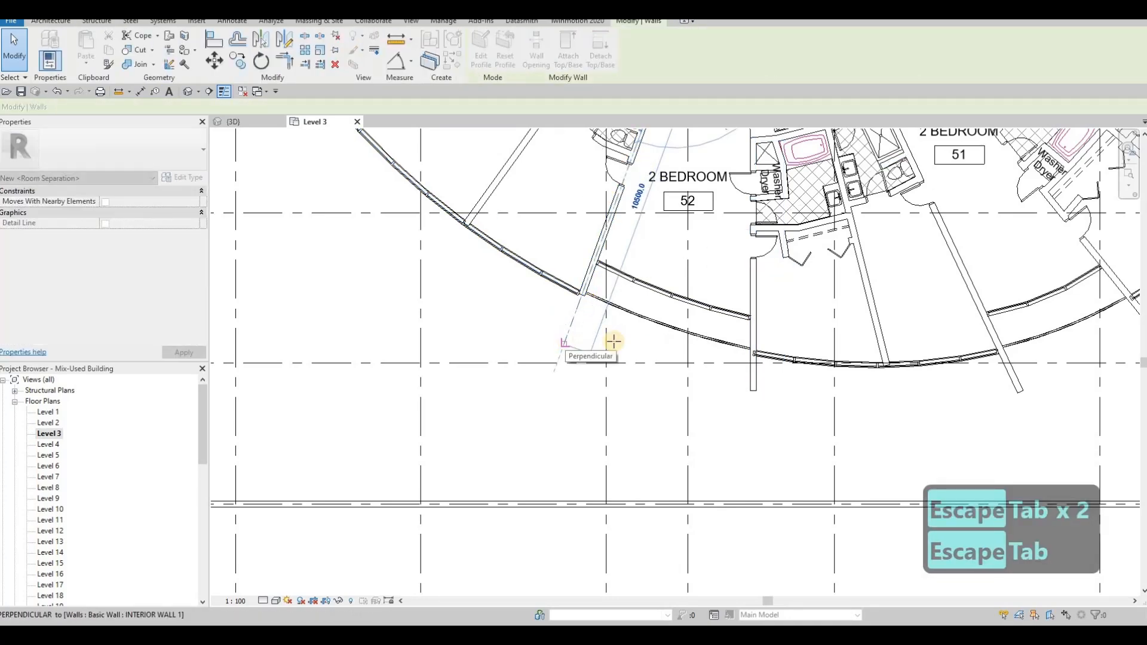
pyautogui.press('Escape')
pyautogui.press('Escape')
# Review the extended balcony walls around the whole circular Level 3 plan and the remaining units along the north side
pyautogui.scroll(-5, 800, 388)
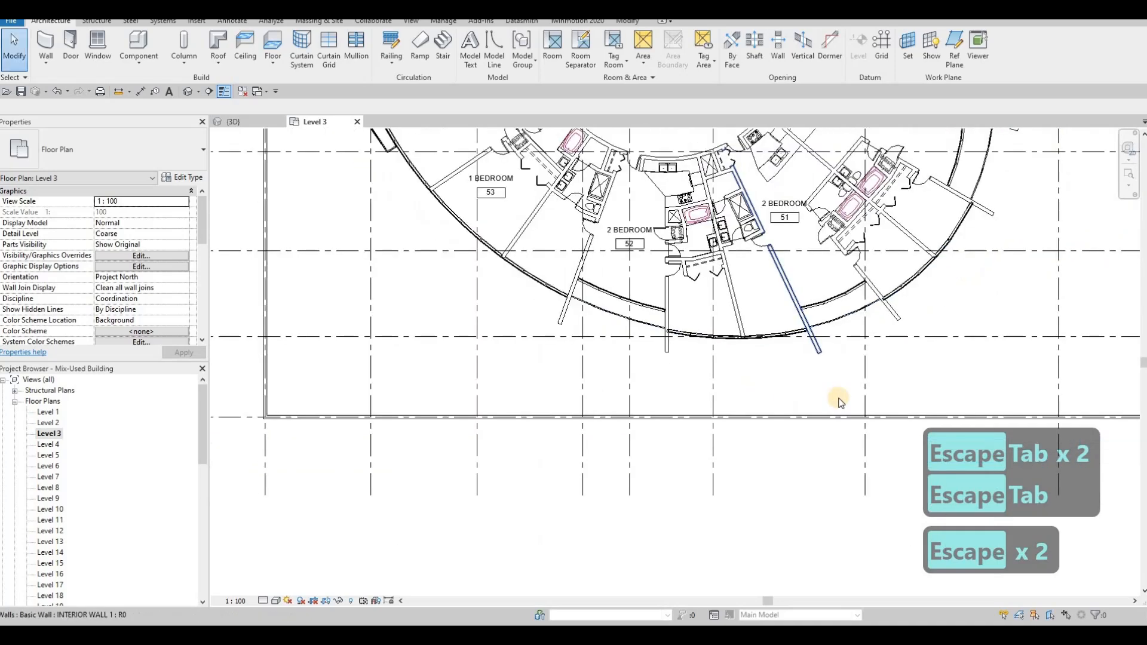
pyautogui.moveTo(915, 325); pyautogui.dragTo(881, 350, button='middle')
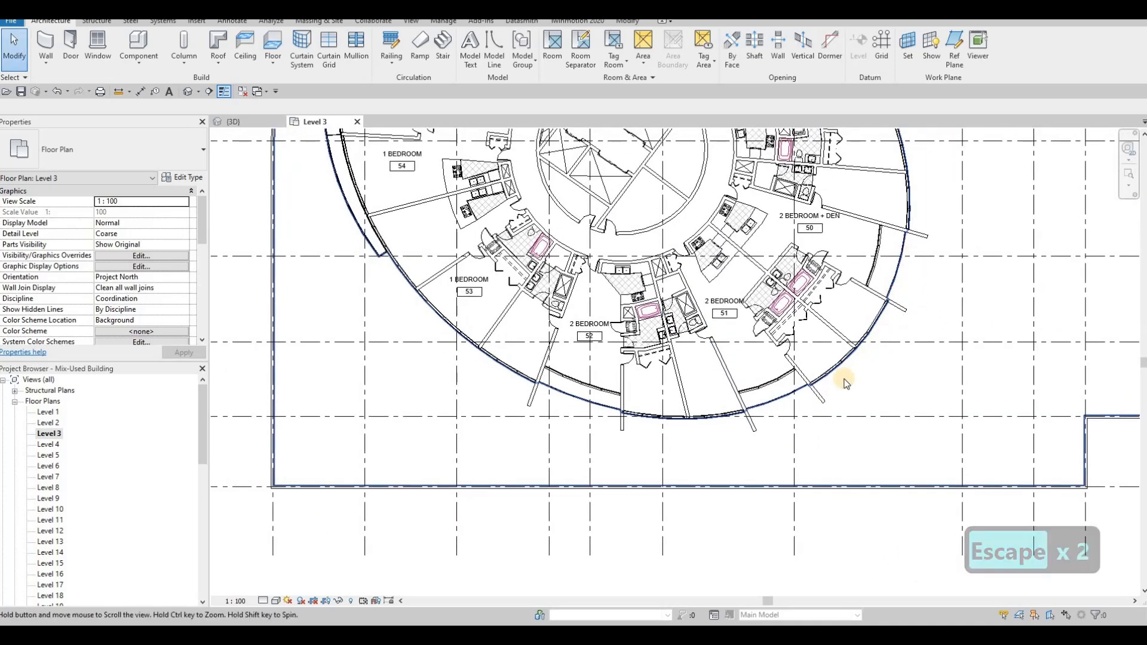
pyautogui.scroll(-1, 837, 538)
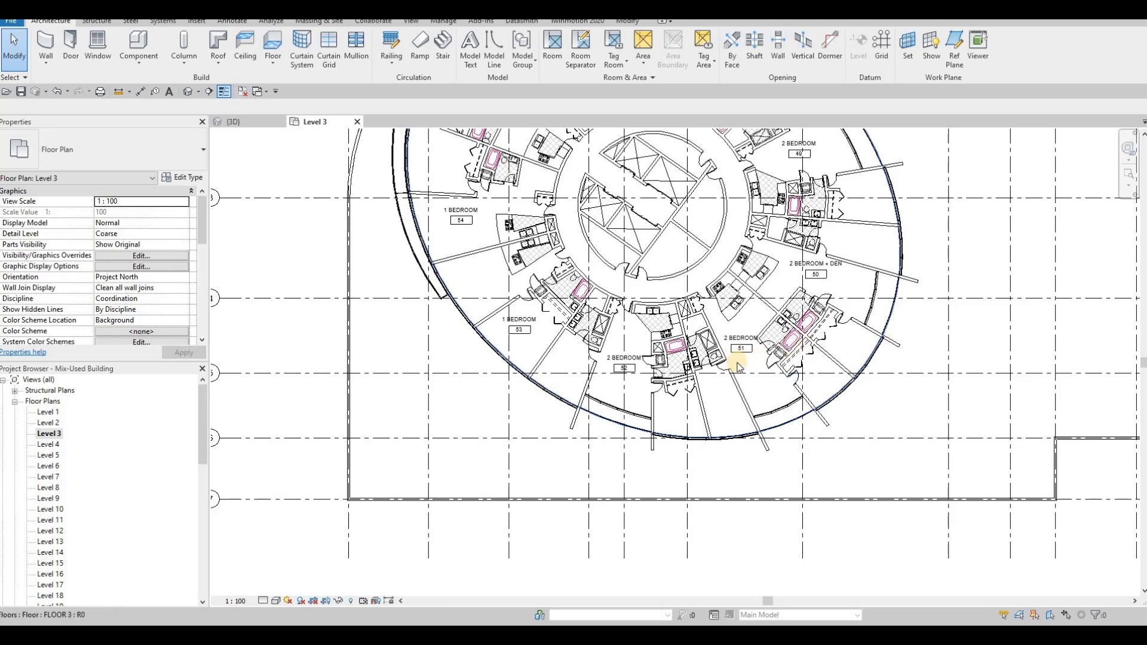
pyautogui.moveTo(738, 363); pyautogui.dragTo(824, 343, button='middle')
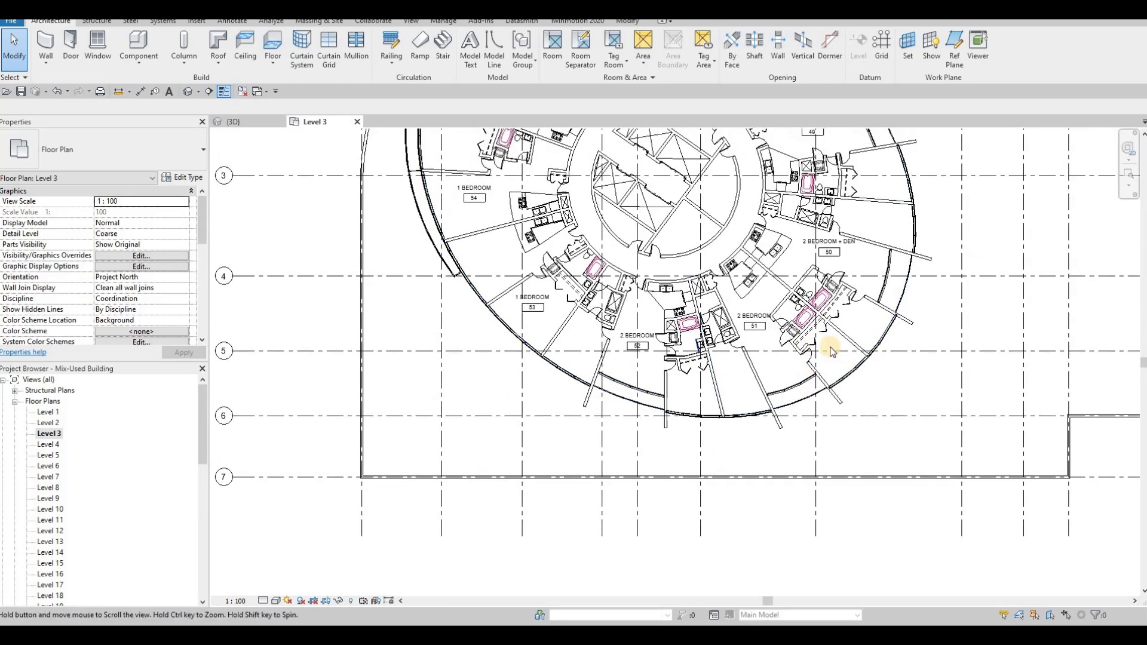
pyautogui.scroll(-2, 825, 343)
pyautogui.scroll(3, 834, 293)
pyautogui.scroll(-1, 743, 213)
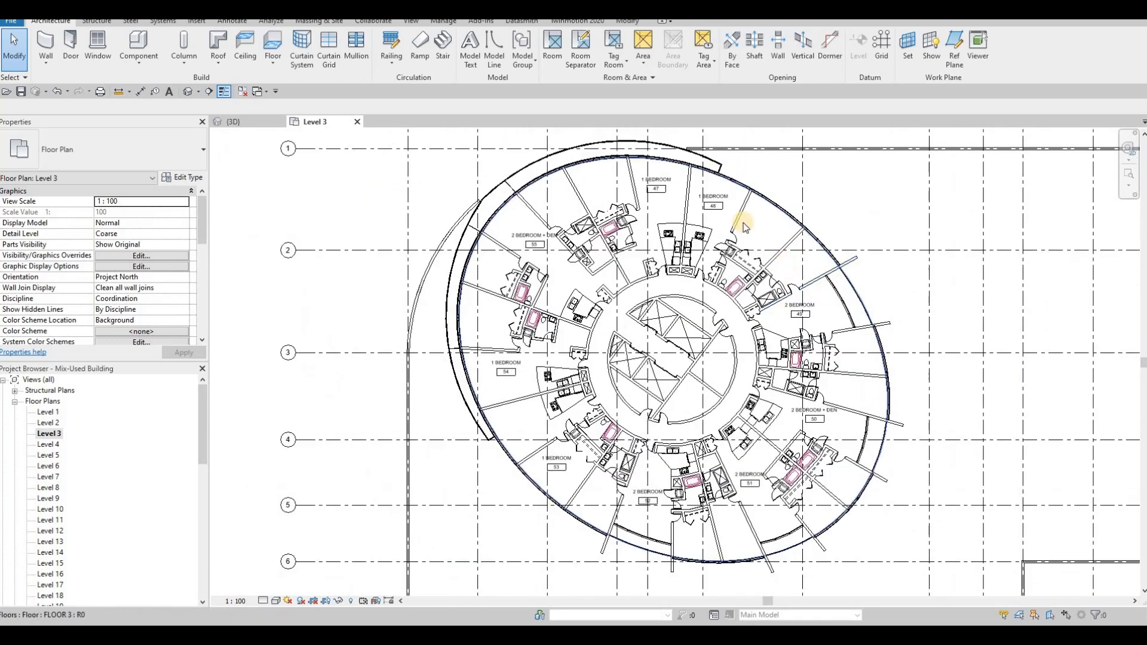
pyautogui.scroll(2, 722, 204)
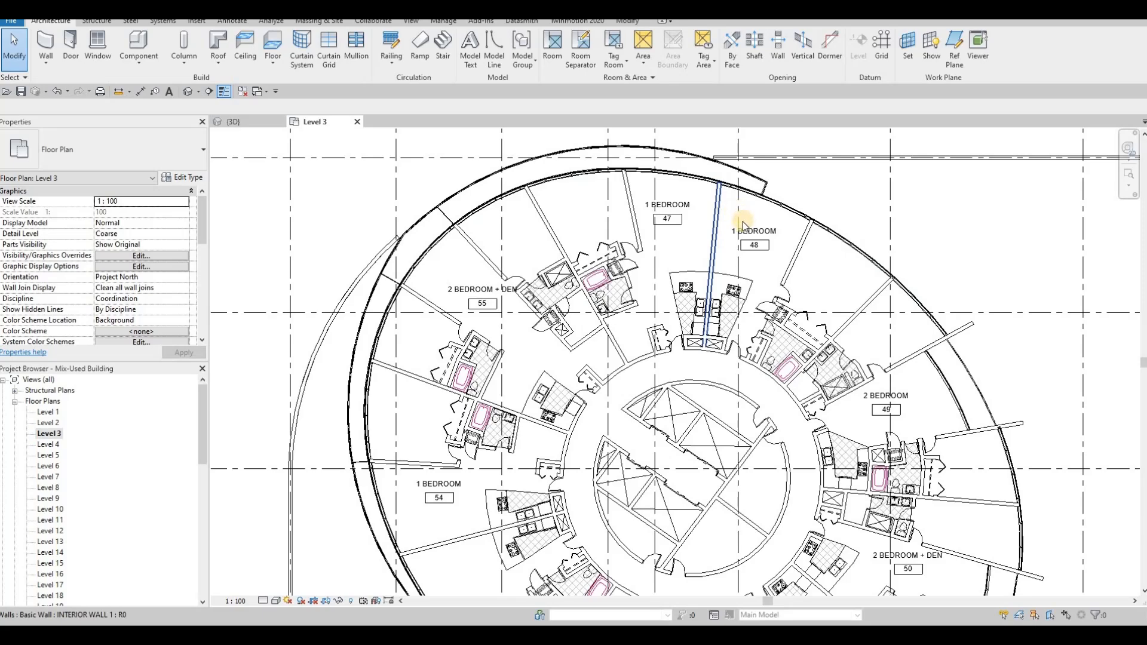
pyautogui.scroll(-1, 740, 223)
pyautogui.scroll(-1, 726, 218)
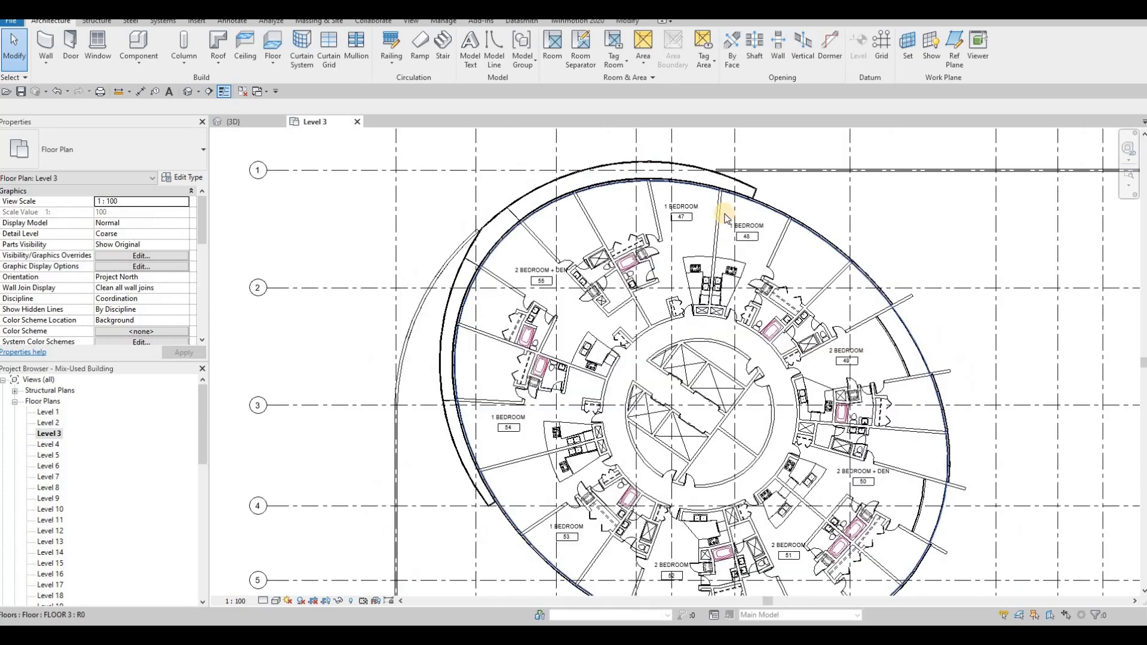
pyautogui.scroll(-1, 726, 218)
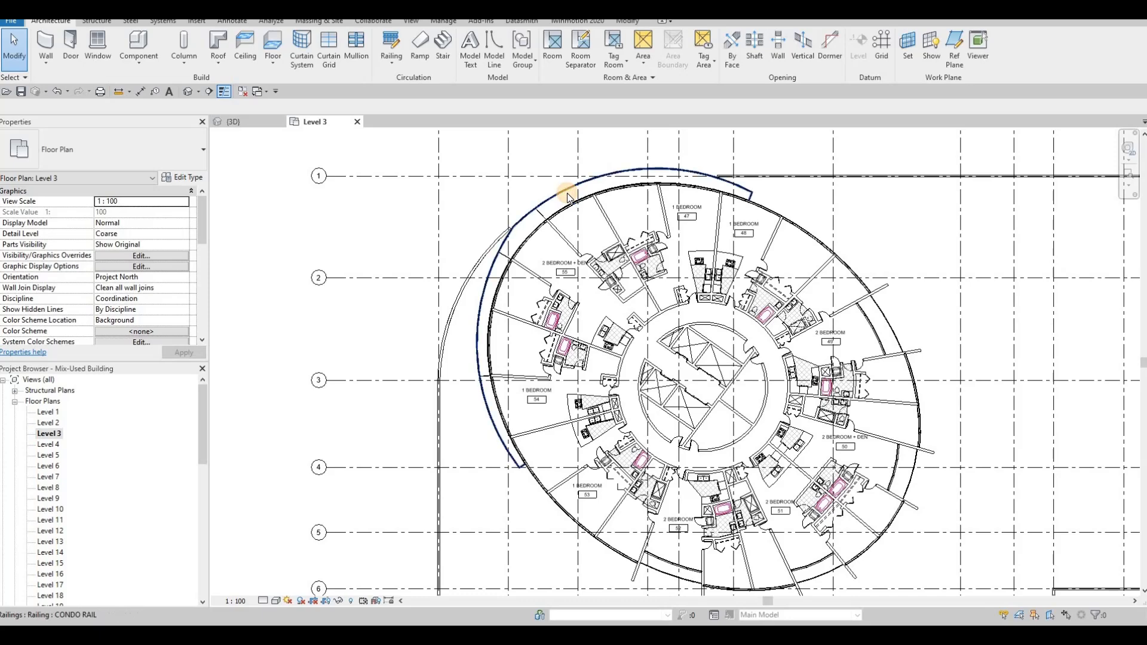
# Inspect the outer CONDO RAIL railing, the main floor slab and the curved FLOOR 4 balcony slab along the northwest facade
pyautogui.click(568, 198)
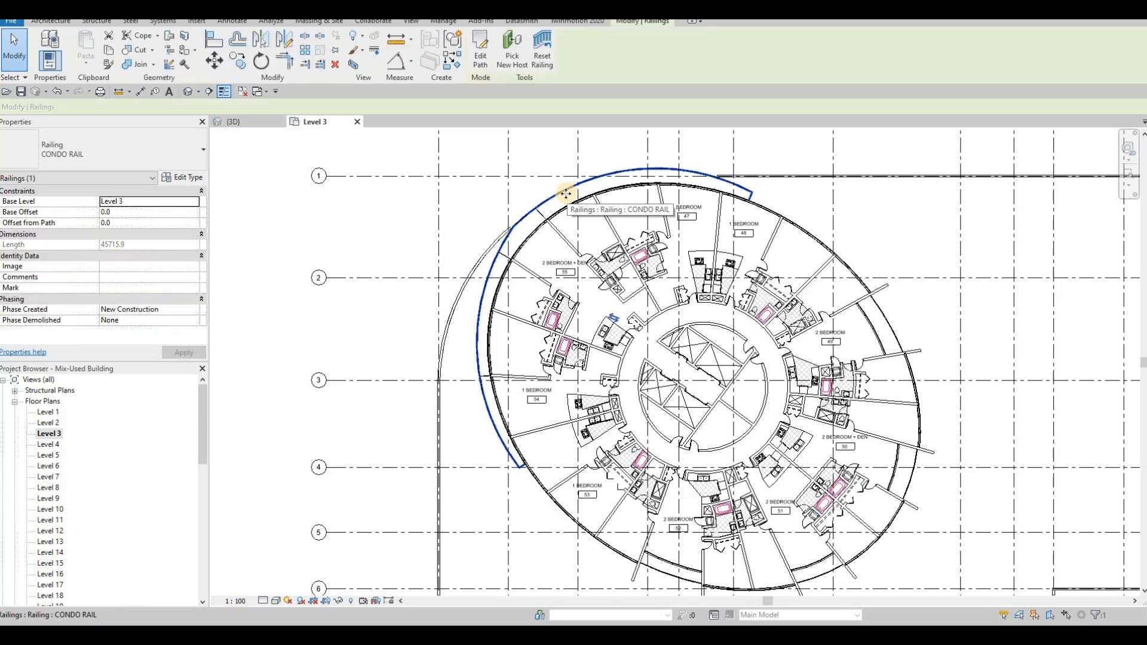
pyautogui.scroll(2, 566, 195)
pyautogui.press('Escape')
pyautogui.press('Tab')
pyautogui.click(547, 202)
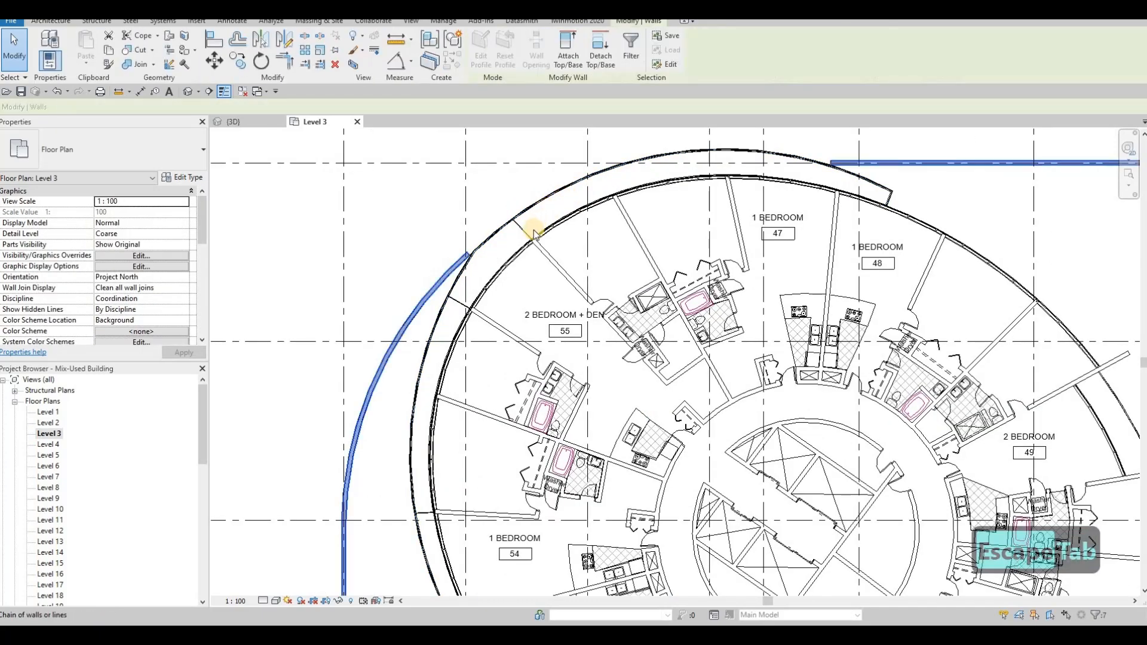
pyautogui.press('Escape')
pyautogui.click(809, 181)
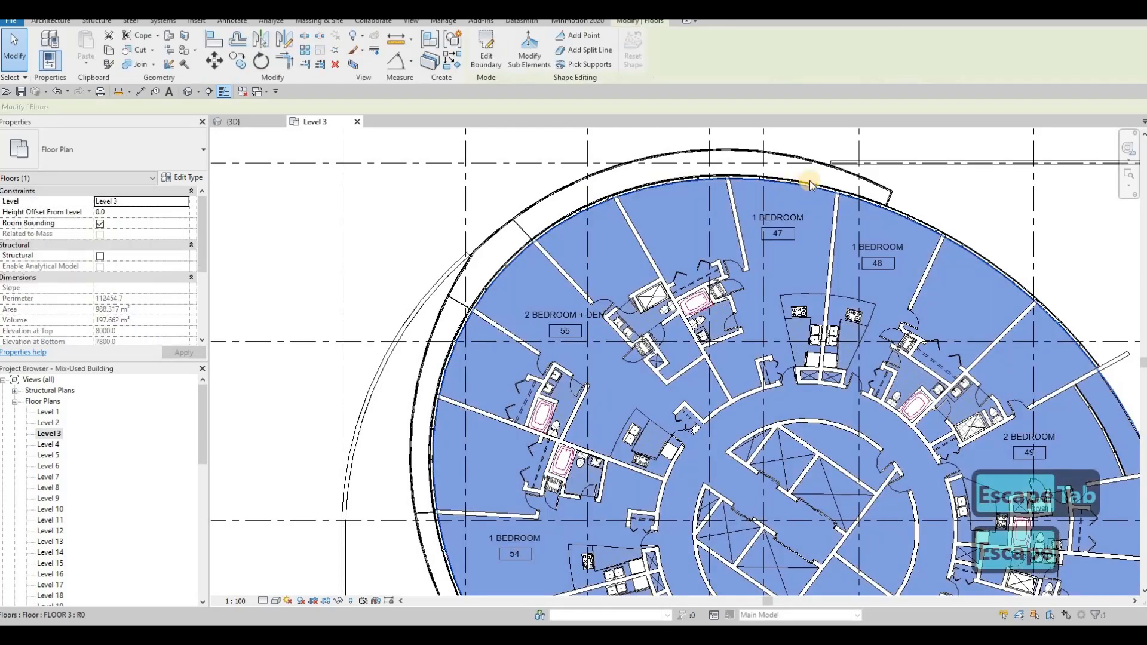
pyautogui.press('Escape')
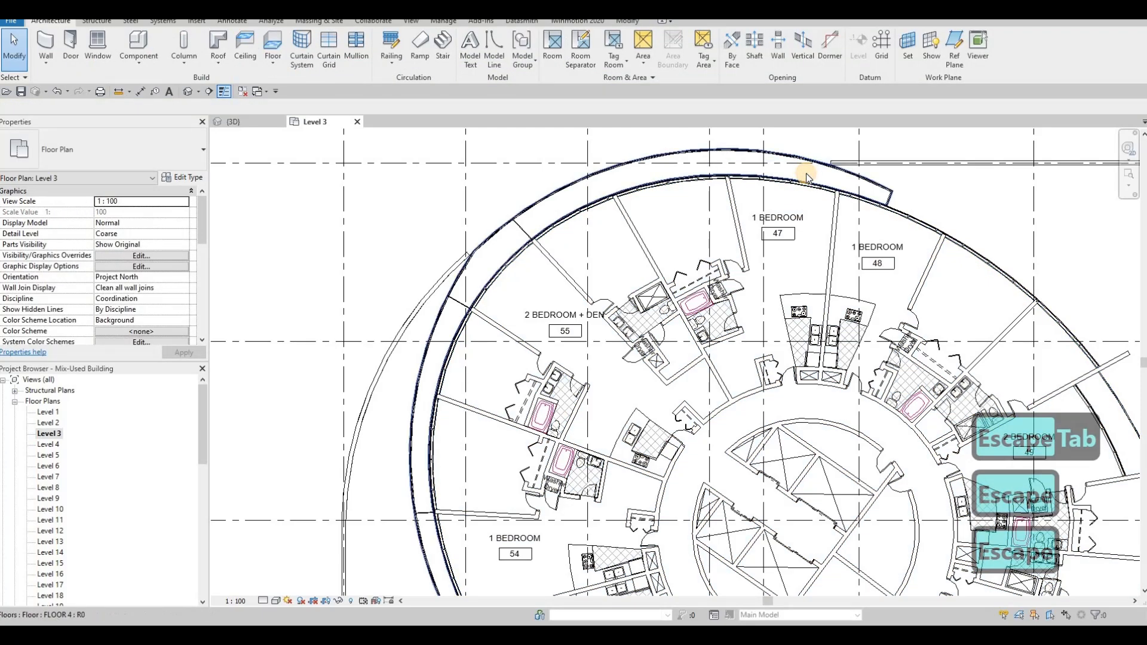
pyautogui.click(805, 177)
pyautogui.scroll(-3, 781, 200)
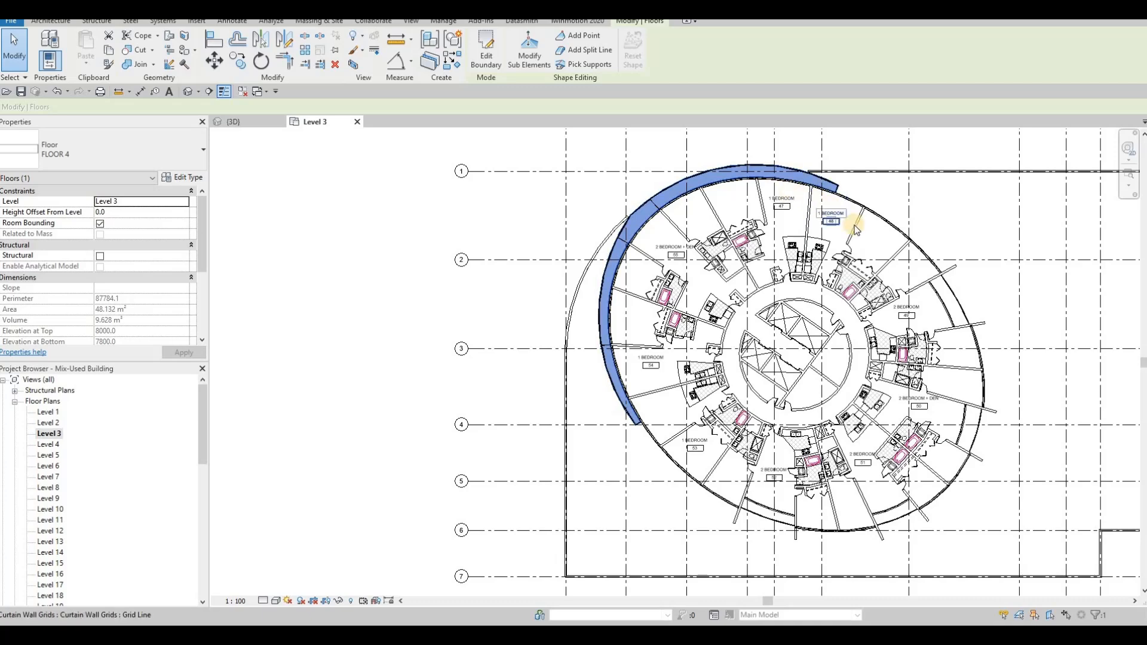
pyautogui.moveTo(733, 197); pyautogui.dragTo(658, 159, button='middle')
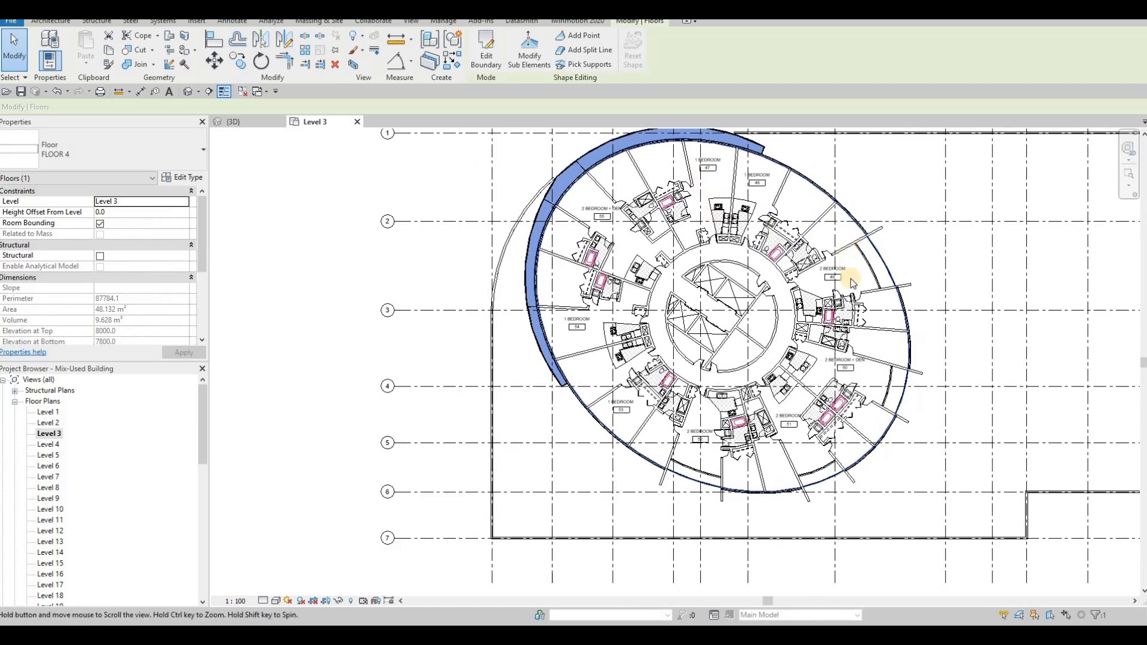
pyautogui.moveTo(875, 257); pyautogui.dragTo(763, 261, button='middle')
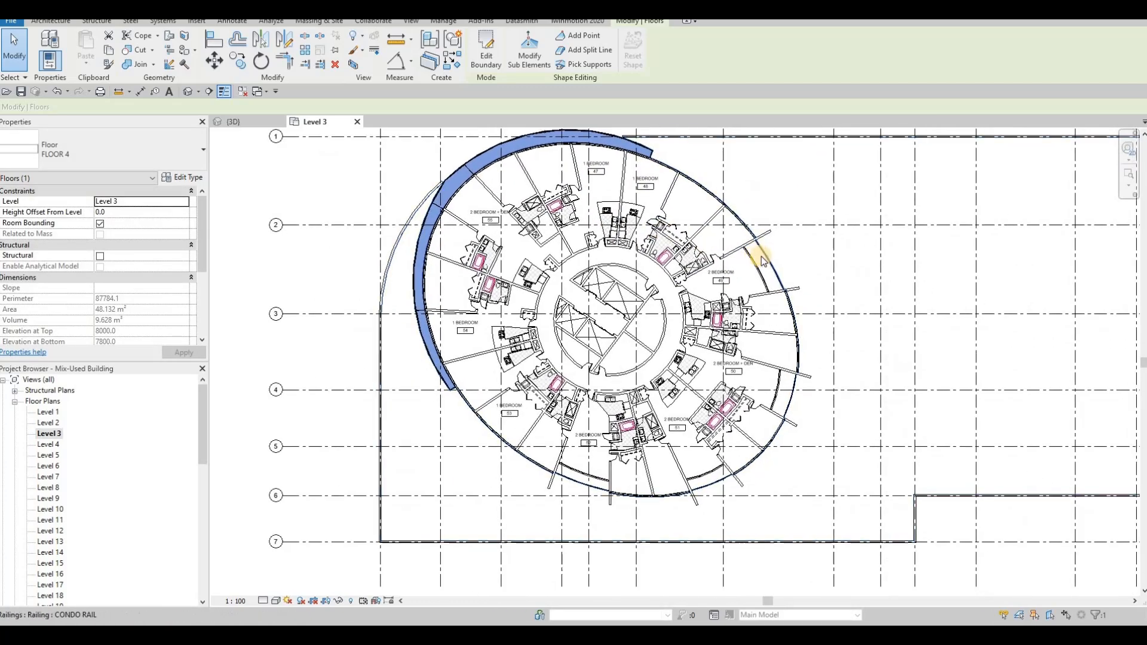
# Open the boundary sketch of the circular FLOOR 3 slab for editing
pyautogui.scroll(2, 764, 261)
pyautogui.press('Escape')
pyautogui.click(760, 261)
pyautogui.press('Escape')
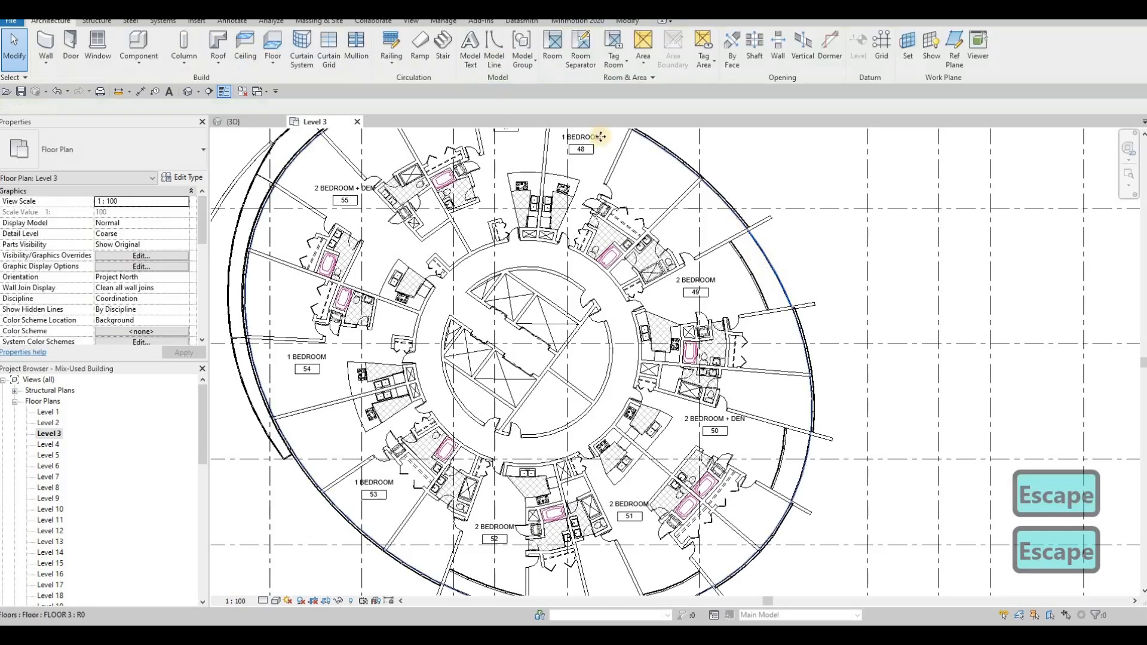
pyautogui.click(600, 137)
pyautogui.doubleClick(743, 206)
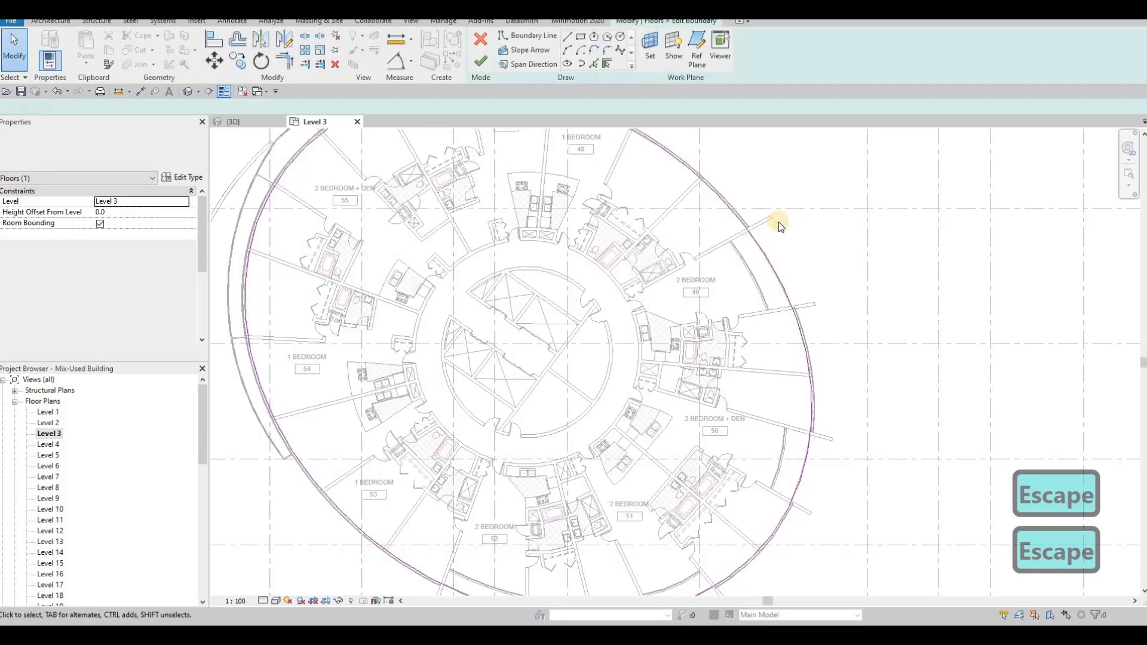
# Pick the inner faces of the two walls flanking unit 49's balcony as floor boundary lines
pyautogui.scroll(4, 779, 221)
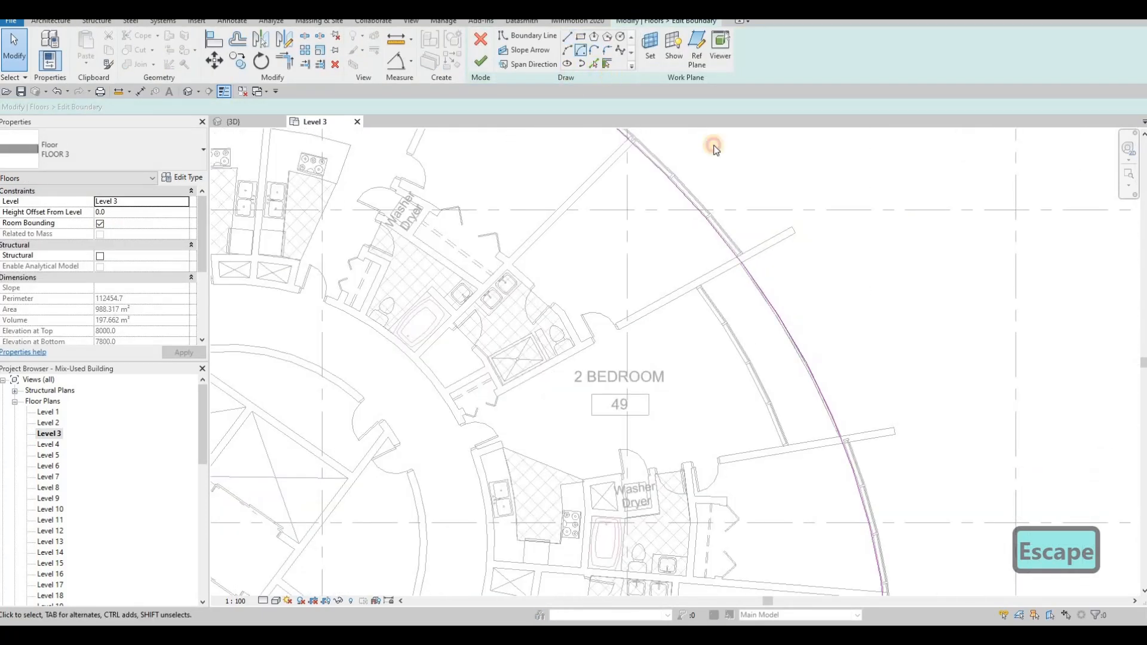
pyautogui.press('Return')
pyautogui.click(773, 245)
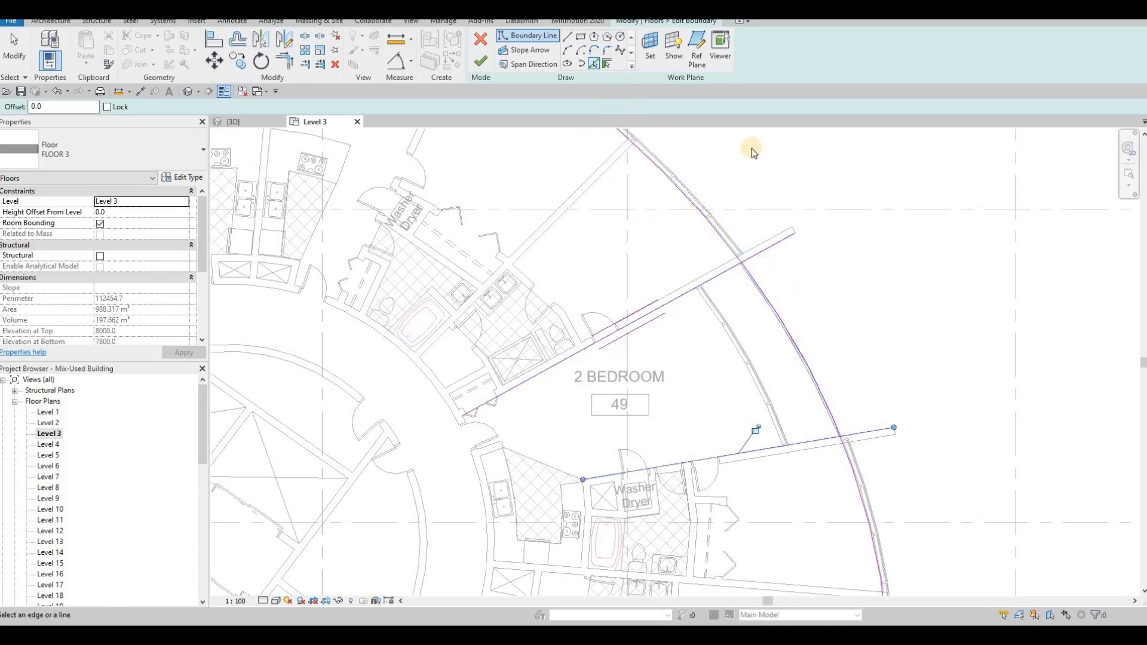
# Try to trim the boundary line on unit 49's northern balcony wall to the circular floor edge
pyautogui.press('t')
pyautogui.press('r')
pyautogui.click(756, 258)
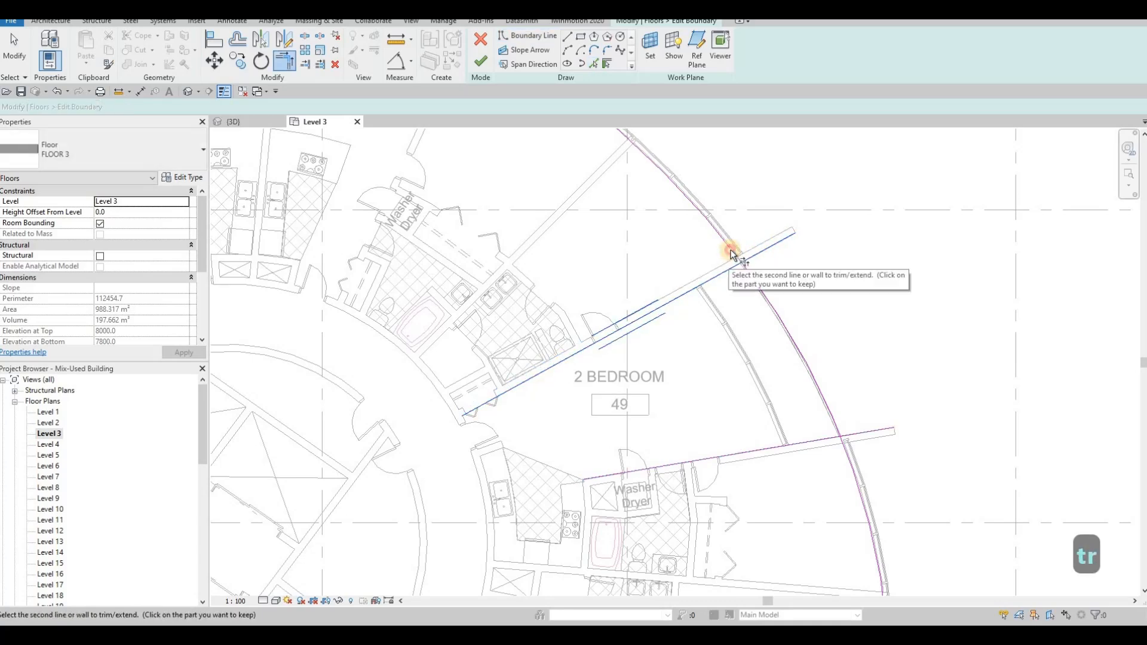
pyautogui.click(747, 261)
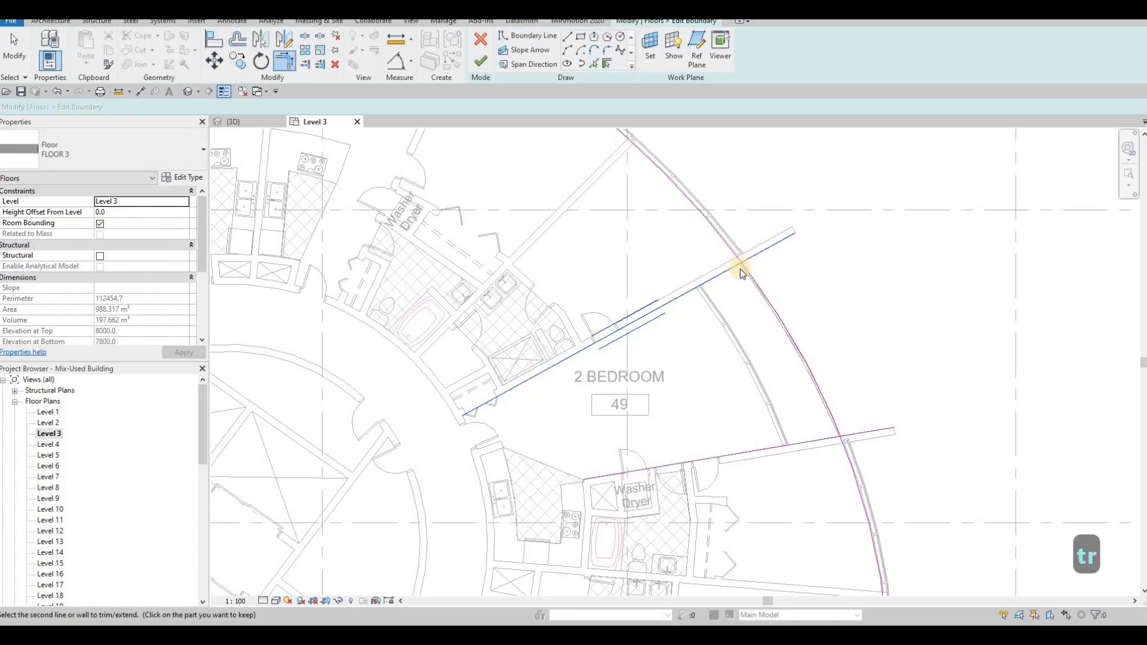
pyautogui.press('Escape')
pyautogui.press('Escape')
pyautogui.press('Escape')
pyautogui.scroll(3, 729, 269)
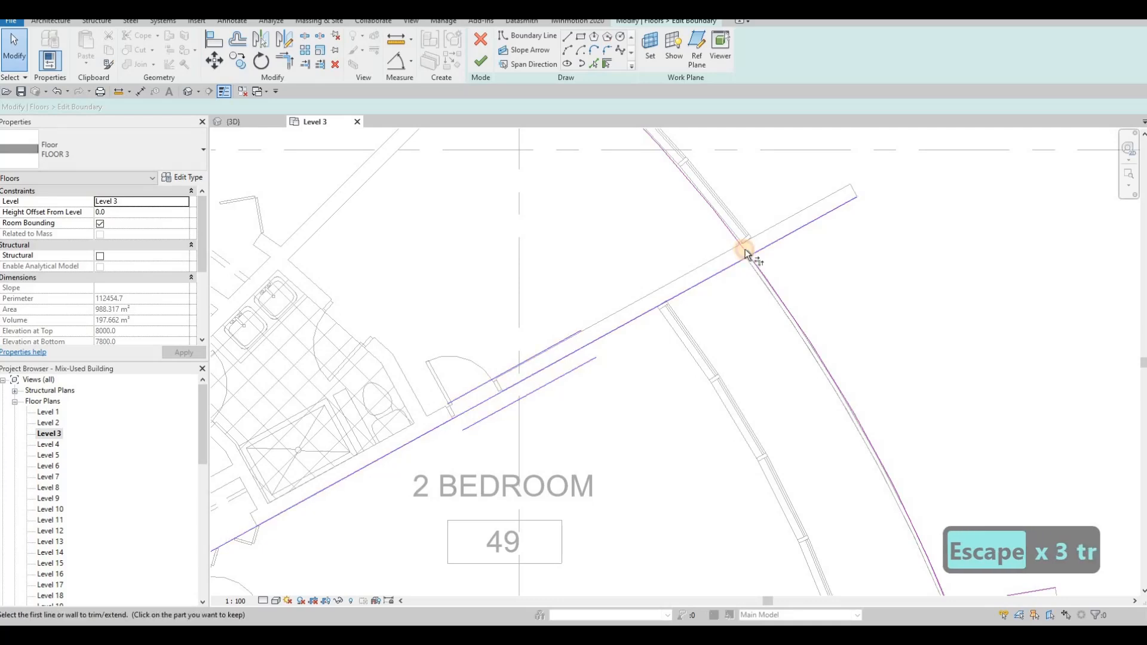
pyautogui.press('Tab')
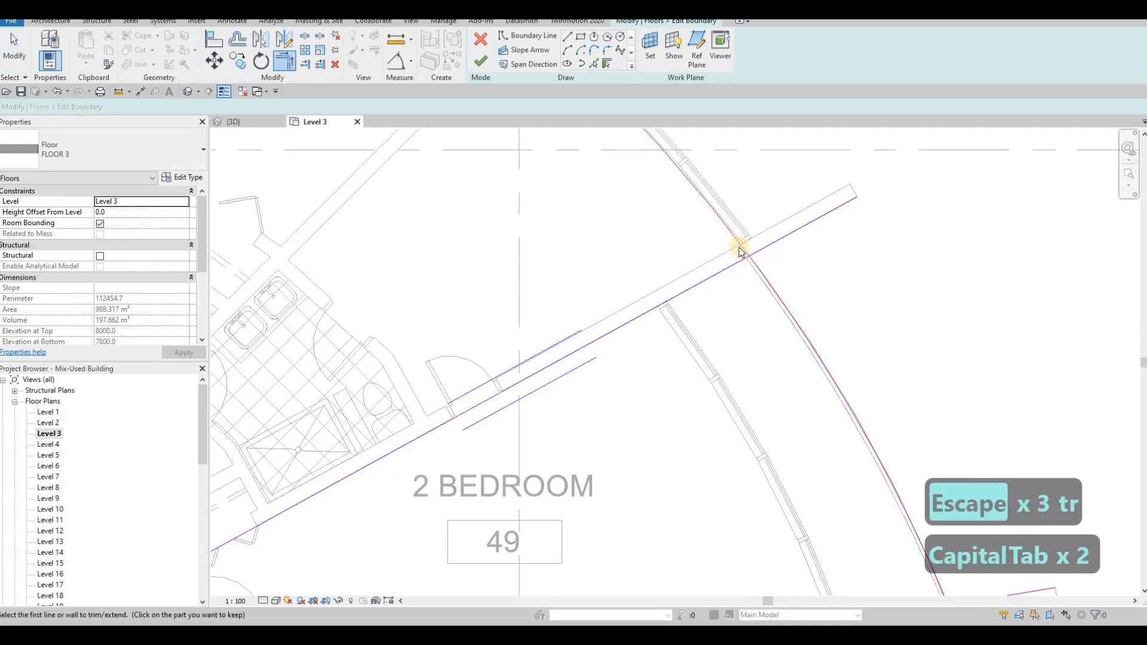
pyautogui.press('Escape')
pyautogui.press('Escape')
pyautogui.press('Escape')
pyautogui.press('Escape')
pyautogui.scroll(-3, 808, 365)
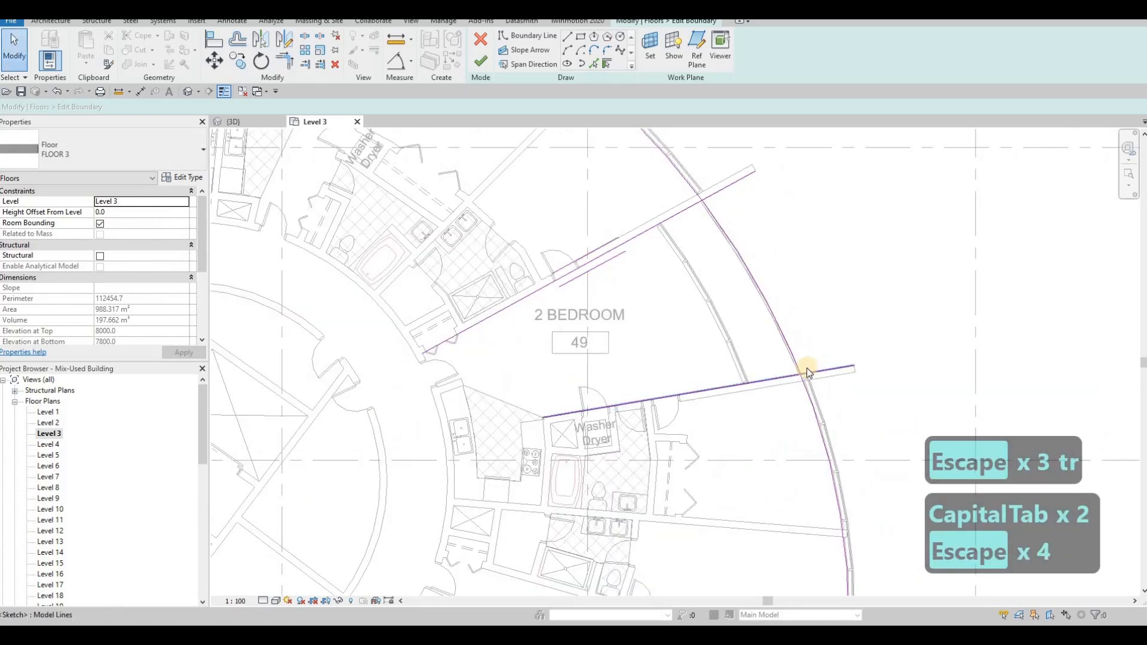
# Try to trim the boundary line on unit 49's southern balcony wall to the circular floor edge
pyautogui.press('t')
pyautogui.press('r')
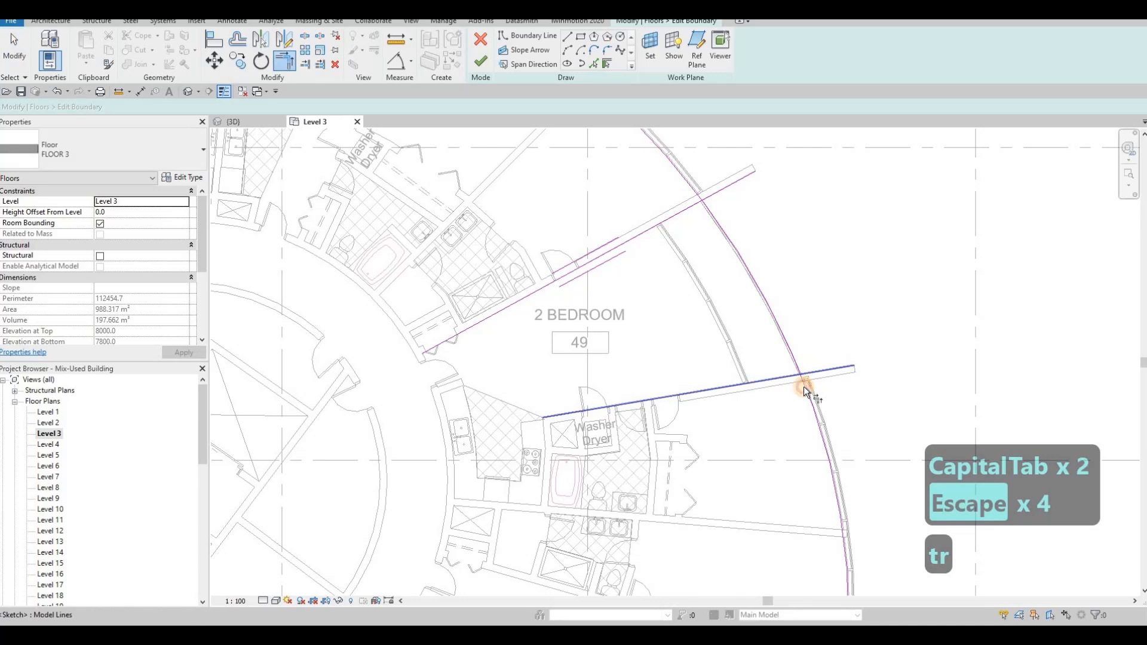
pyautogui.click(804, 386)
pyautogui.press('Escape')
pyautogui.press('Escape')
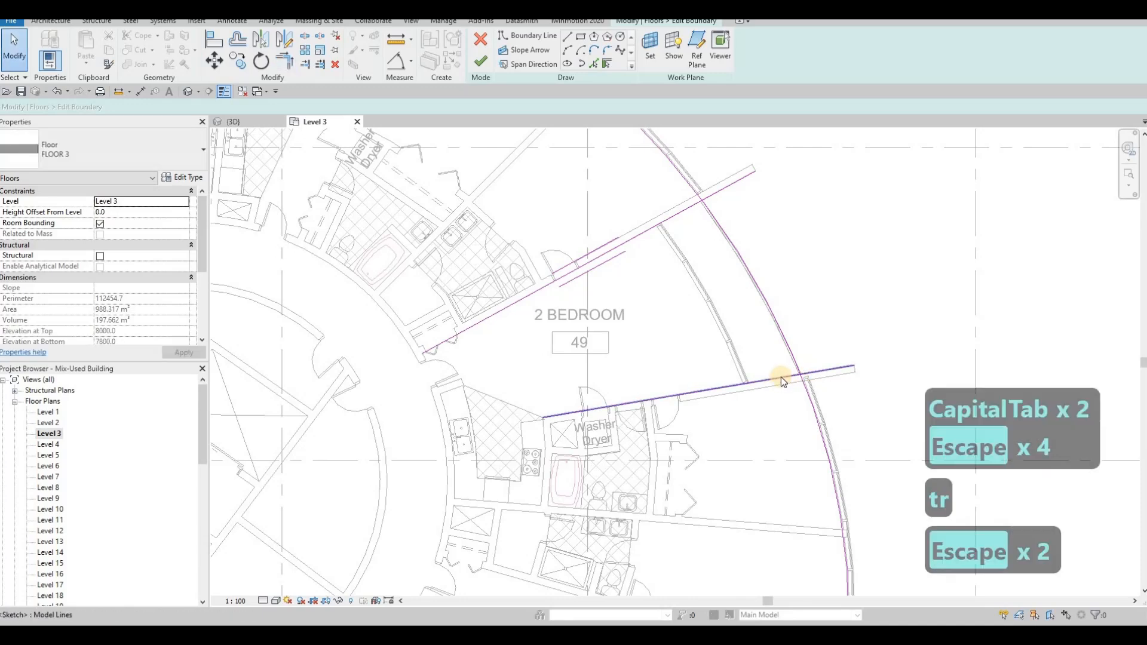
# Shorten the southern wall's boundary line to about 1510 mm so it starts at the circular floor edge
pyautogui.click(542, 418)
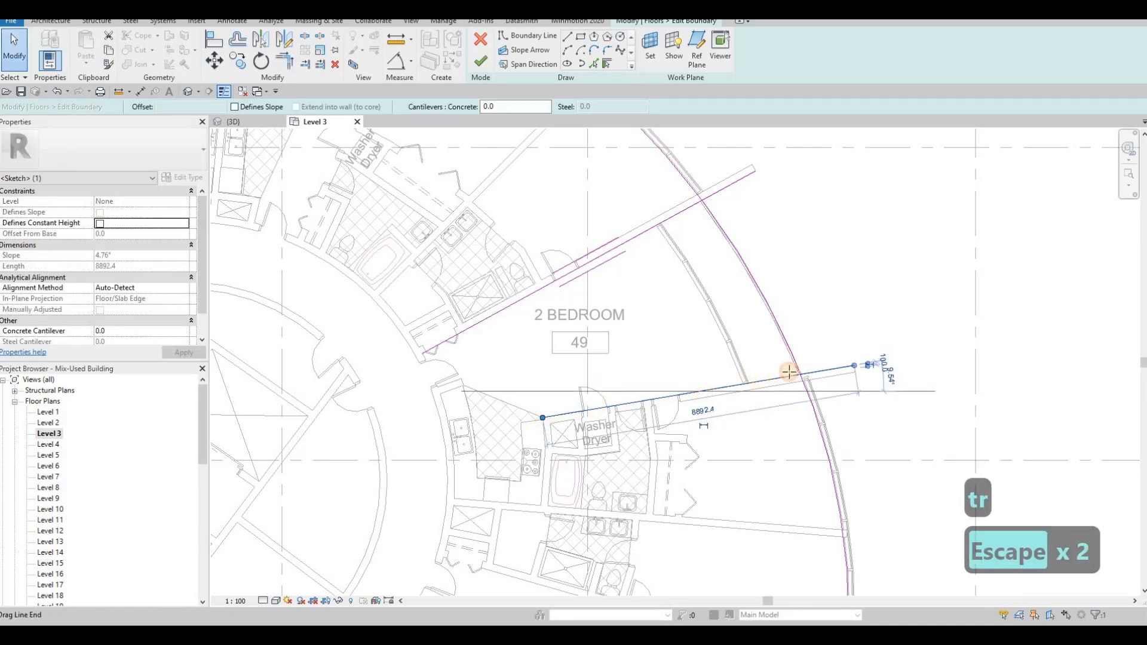
pyautogui.moveTo(799, 375)
pyautogui.mouseDown()
pyautogui.moveTo(778, 412)
pyautogui.moveTo(801, 402)
pyautogui.moveTo(784, 406)
pyautogui.mouseUp()
pyautogui.scroll(8, 778, 411)
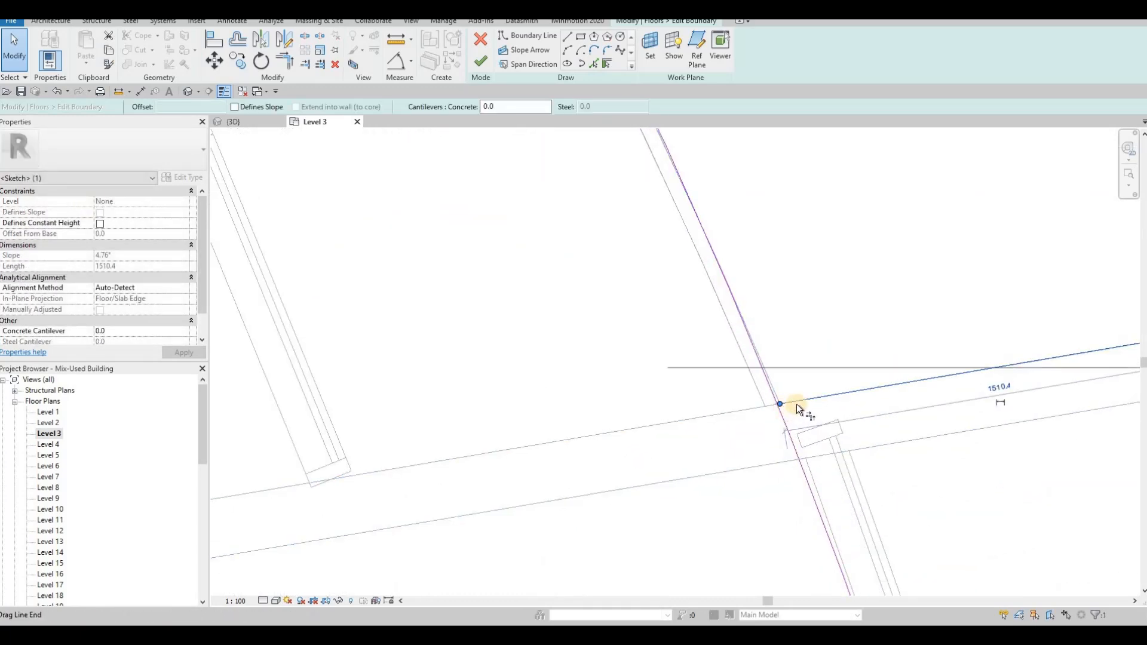
pyautogui.press('t')
pyautogui.press('r')
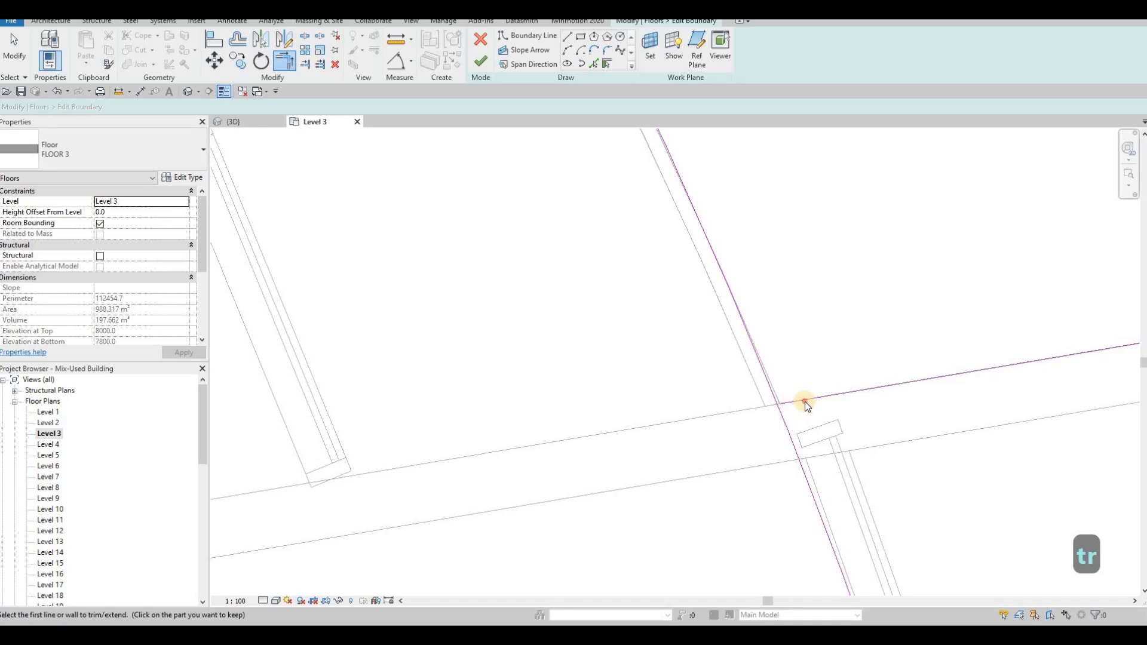
pyautogui.press('Escape')
pyautogui.press('Escape')
# Delete the southern wall's boundary line and redraw it from the circular floor edge to the wall's outer end
pyautogui.click(795, 401)
pyautogui.press('Delete')
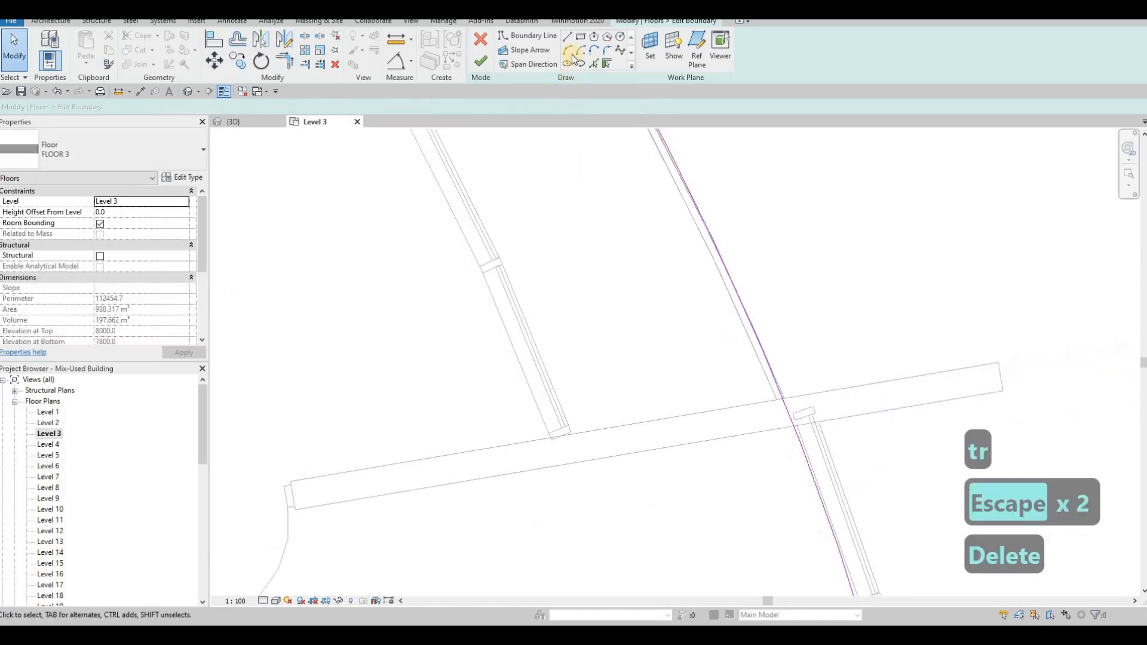
pyautogui.press('Escape')
pyautogui.press('Escape')
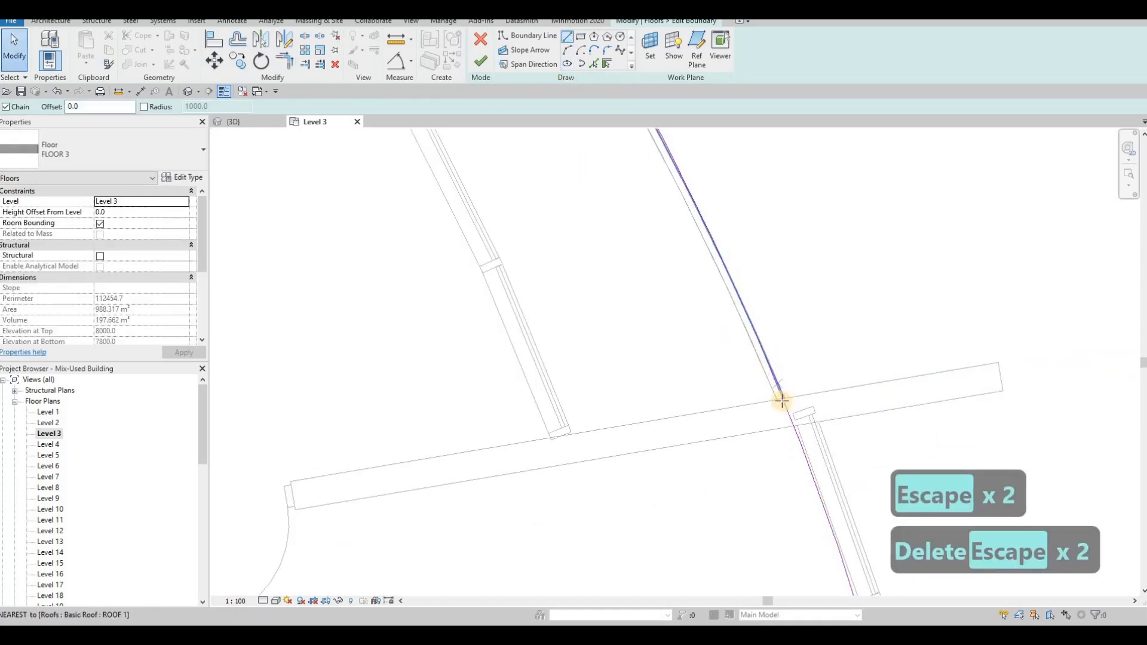
pyautogui.click(980, 373)
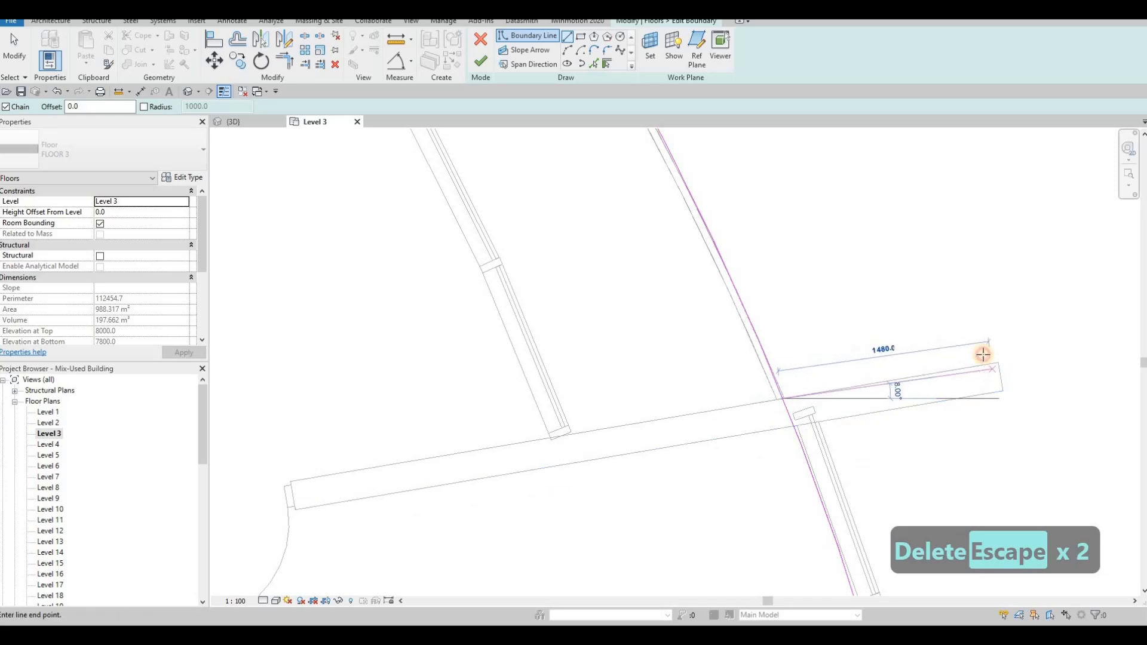
pyautogui.scroll(-1, 896, 400)
pyautogui.scroll(-2, 895, 401)
pyautogui.moveTo(777, 314); pyautogui.dragTo(832, 408, button='middle')
pyautogui.scroll(-1, 831, 408)
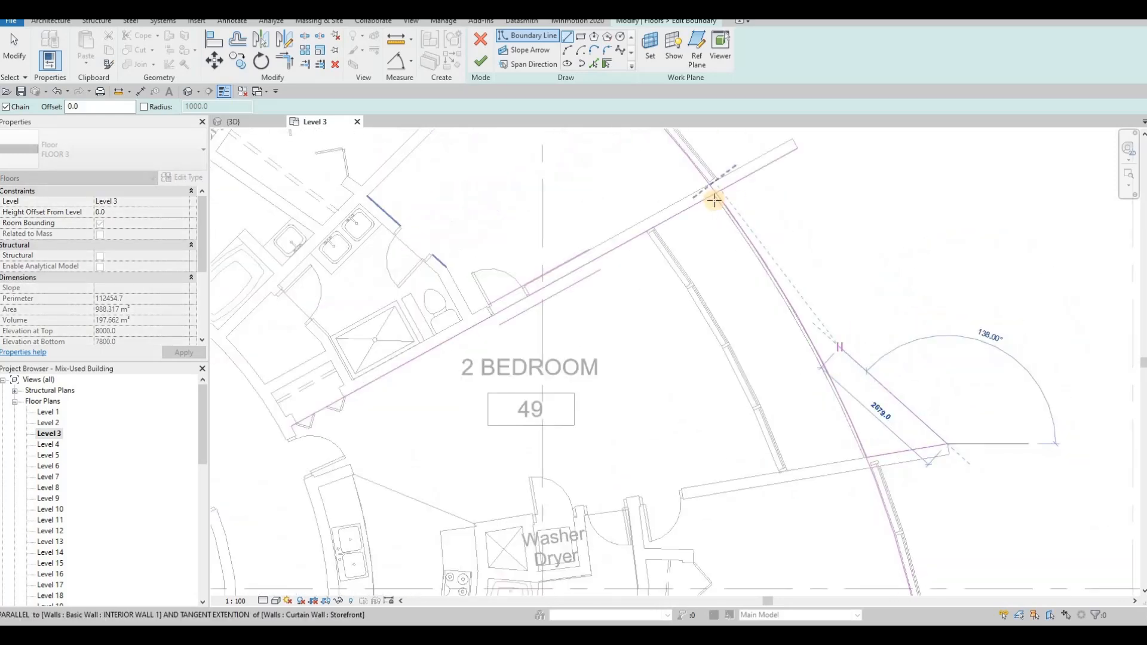
pyautogui.press('Escape')
pyautogui.press('Escape')
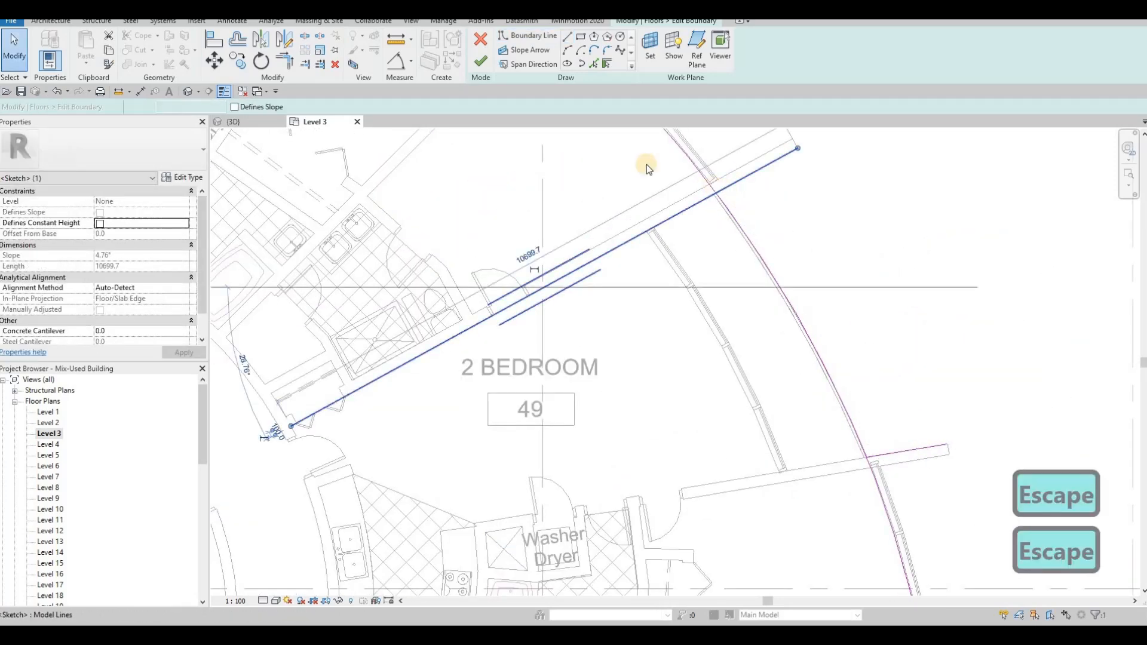
# Replace the northern wall's boundary lines with one straight line from the circular floor edge to the wall's outer end
pyautogui.press('Delete')
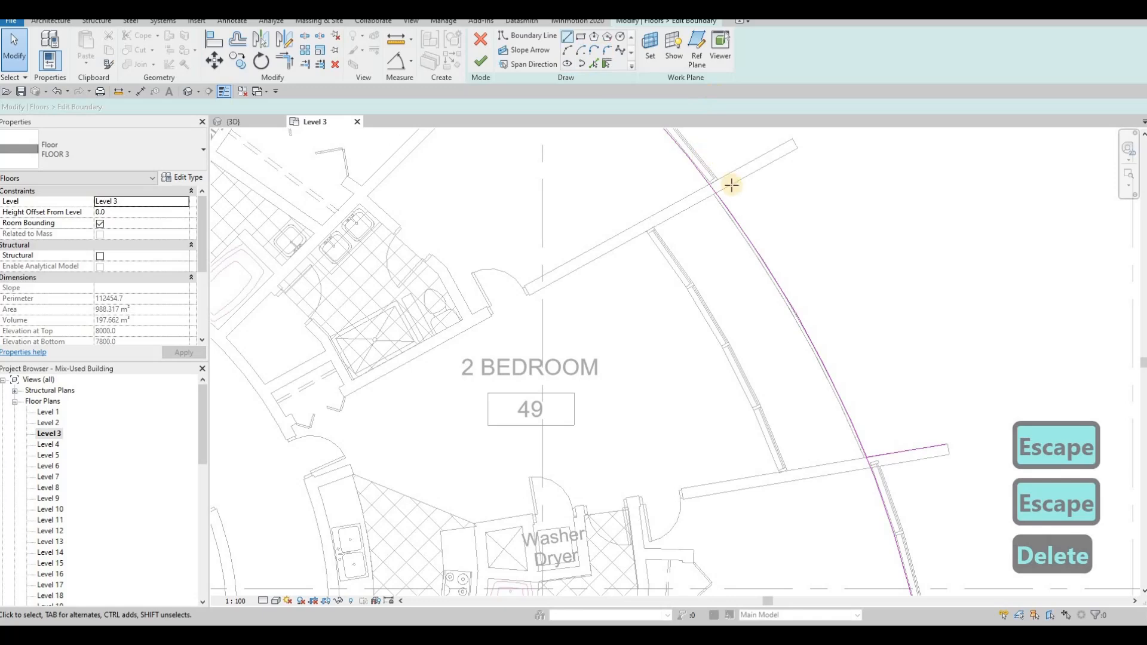
pyautogui.scroll(4, 721, 186)
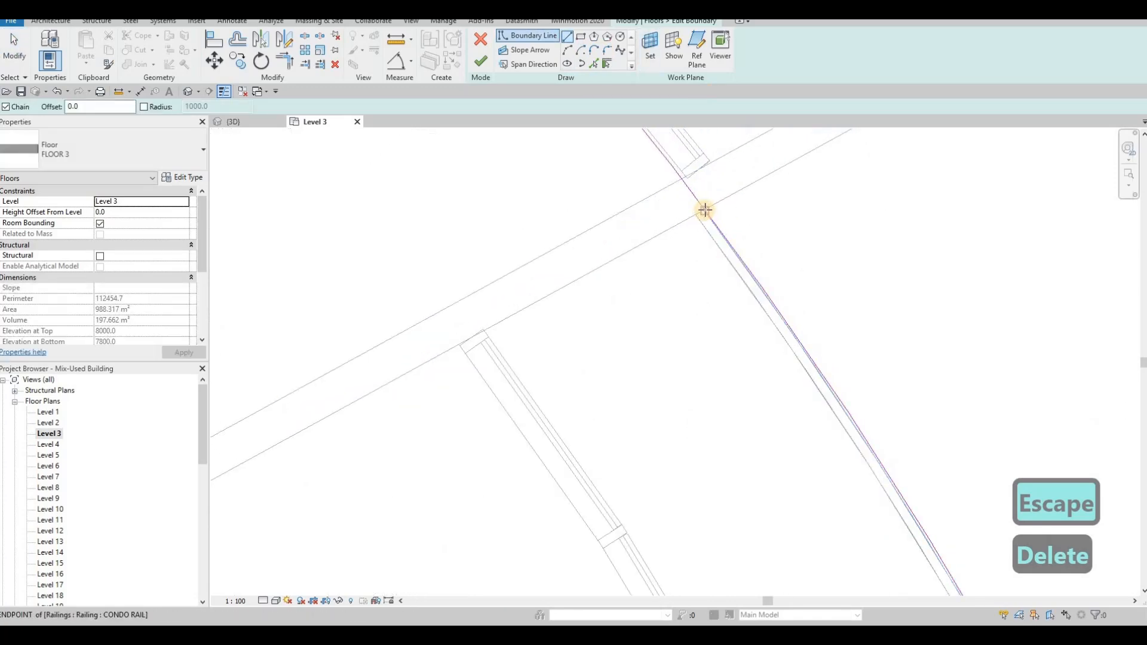
pyautogui.click(705, 210)
pyautogui.moveTo(820, 181); pyautogui.dragTo(731, 273, button='middle')
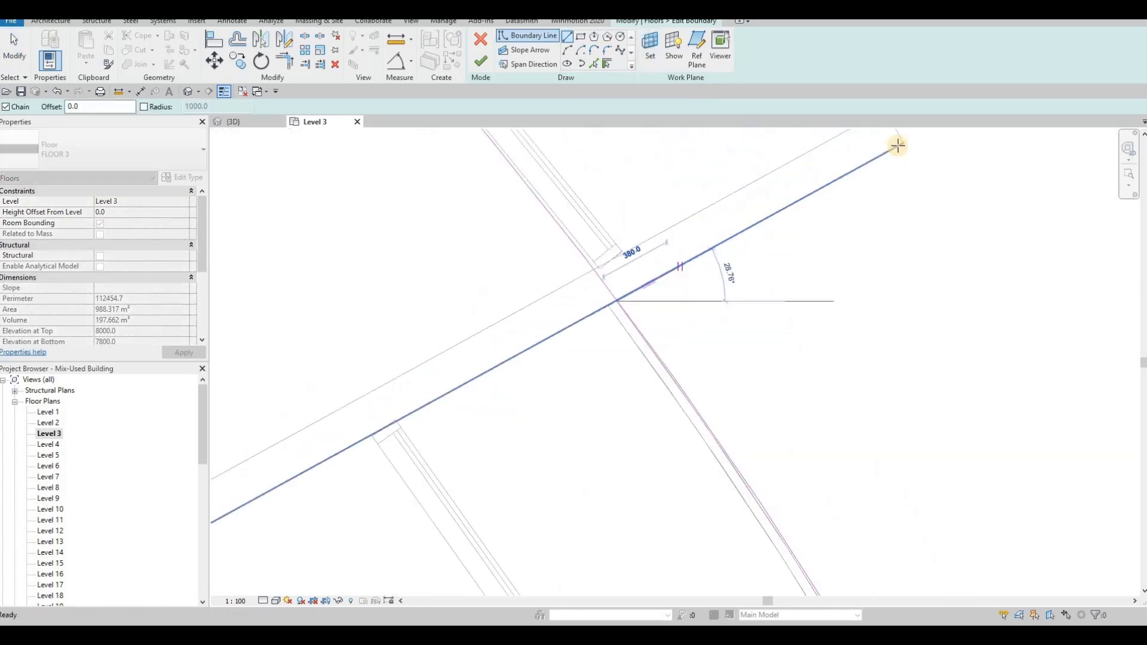
pyautogui.click(886, 142)
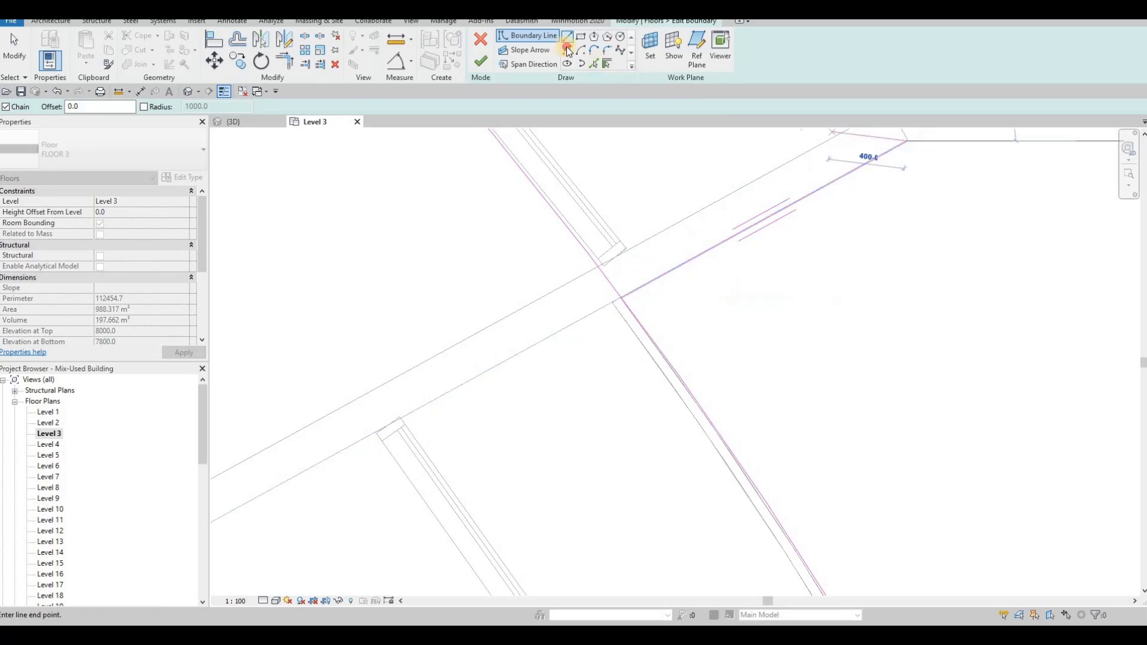
pyautogui.press('Escape')
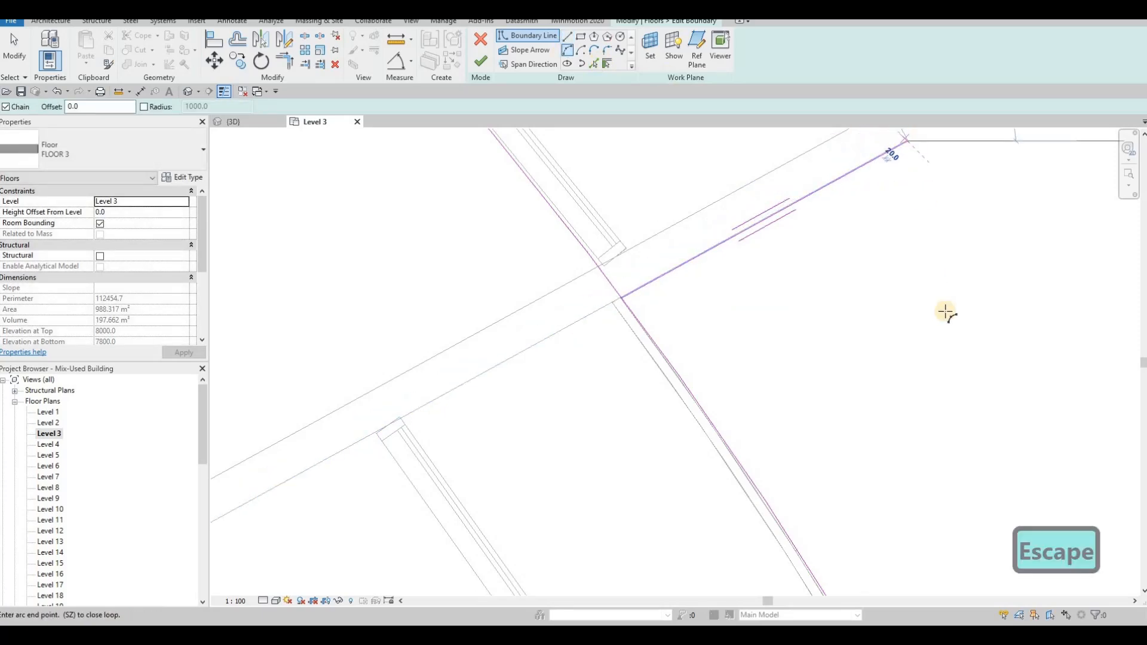
# Draw a start-end-radius arc between the outer ends of unit 49's two wall lines as the balcony's outer edge
pyautogui.moveTo(787, 197)
pyautogui.mouseDown(button='middle')
pyautogui.moveTo(933, 442)
pyautogui.moveTo(855, 372)
pyautogui.mouseUp(button='middle')
pyautogui.scroll(-1, 855, 372)
pyautogui.click(946, 455)
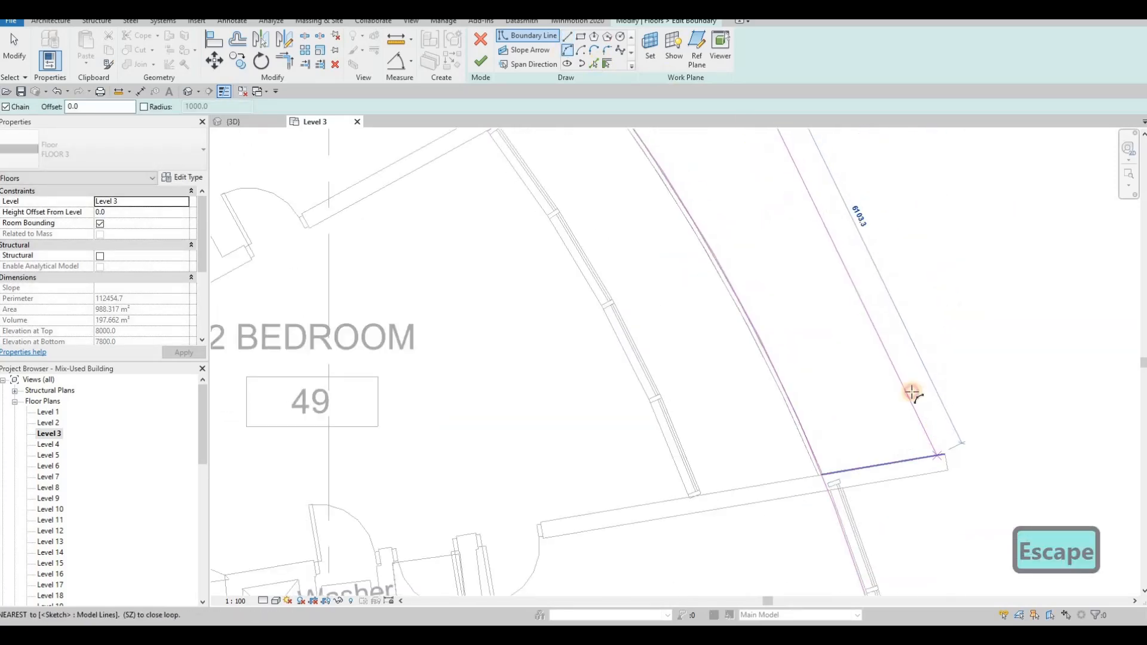
pyautogui.scroll(-2, 891, 267)
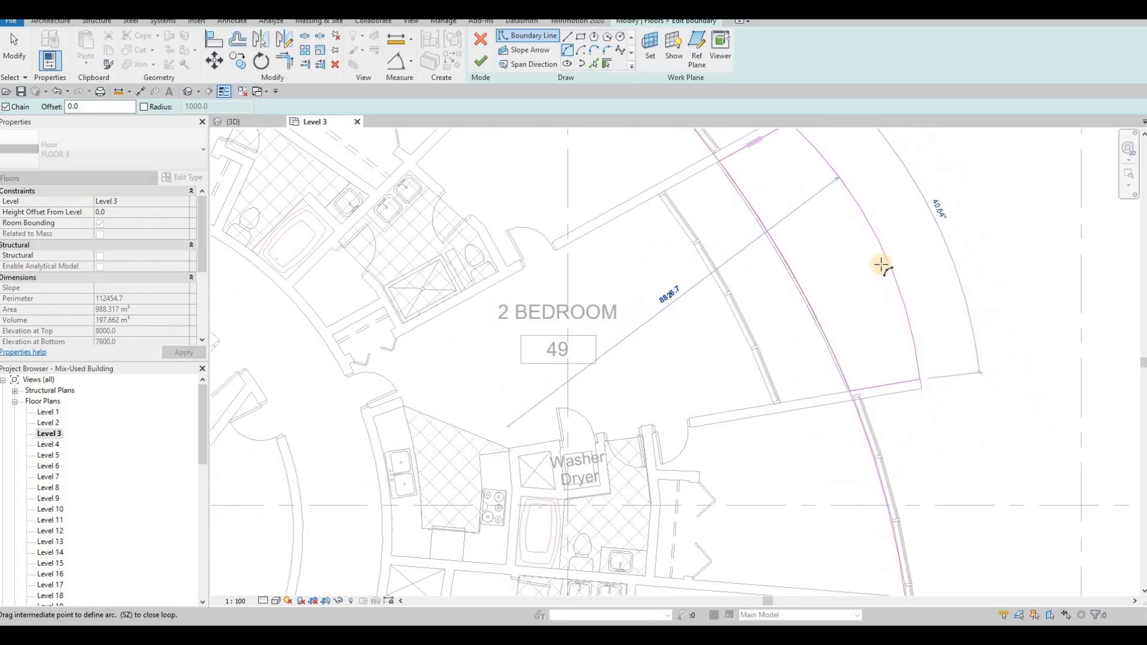
pyautogui.scroll(-2, 860, 288)
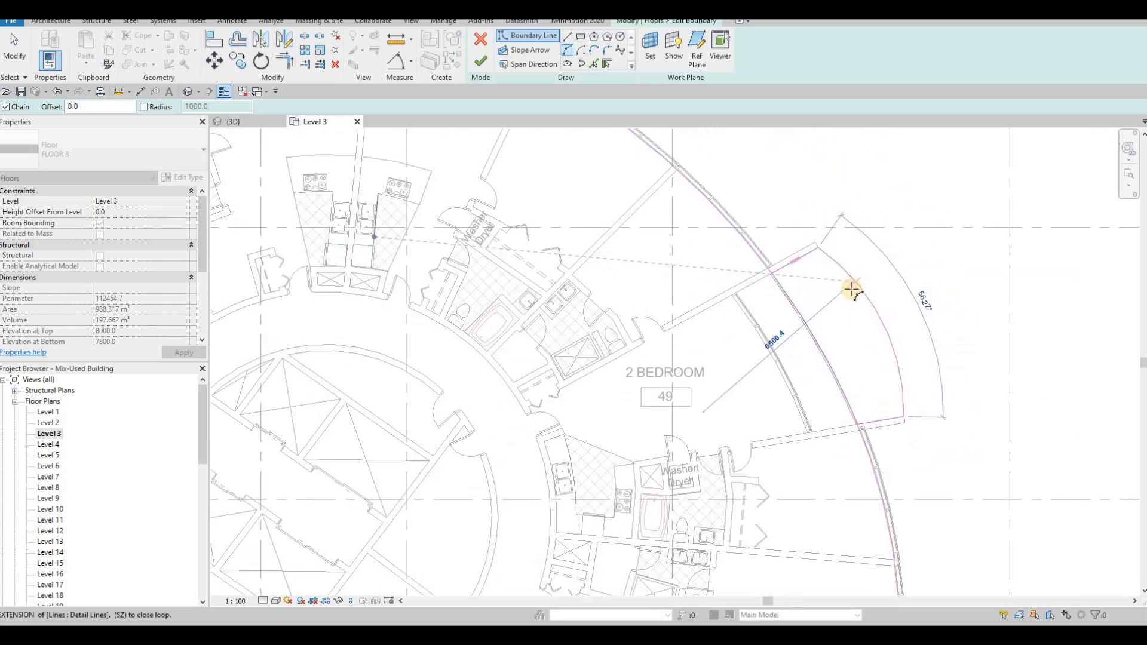
pyautogui.press('Escape')
pyautogui.press('Escape')
pyautogui.press('Escape')
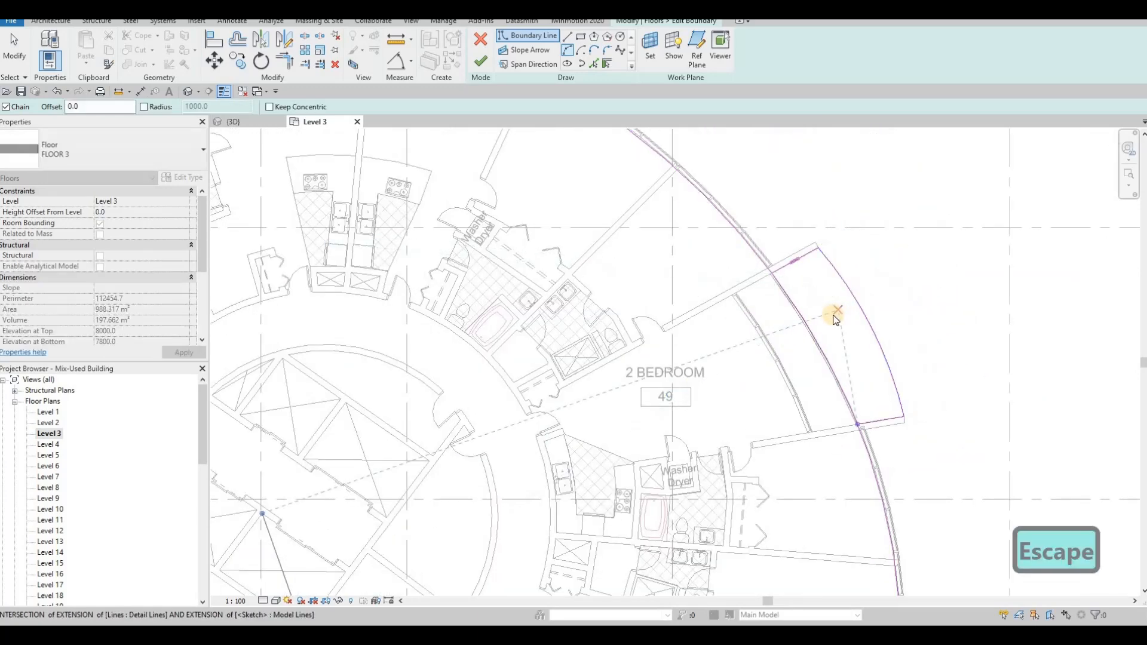
pyautogui.press('Escape')
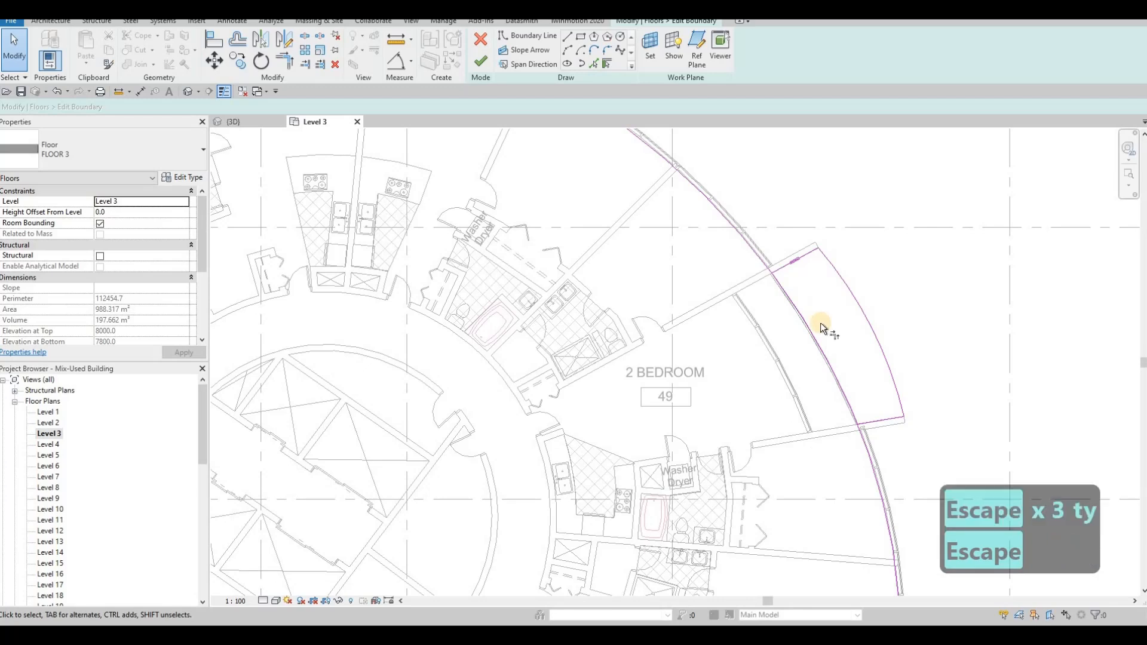
# Try to trim the circular floor edge where it meets the new balcony line at unit 49's northern wall
pyautogui.press('t')
pyautogui.press('r')
pyautogui.scroll(3, 776, 269)
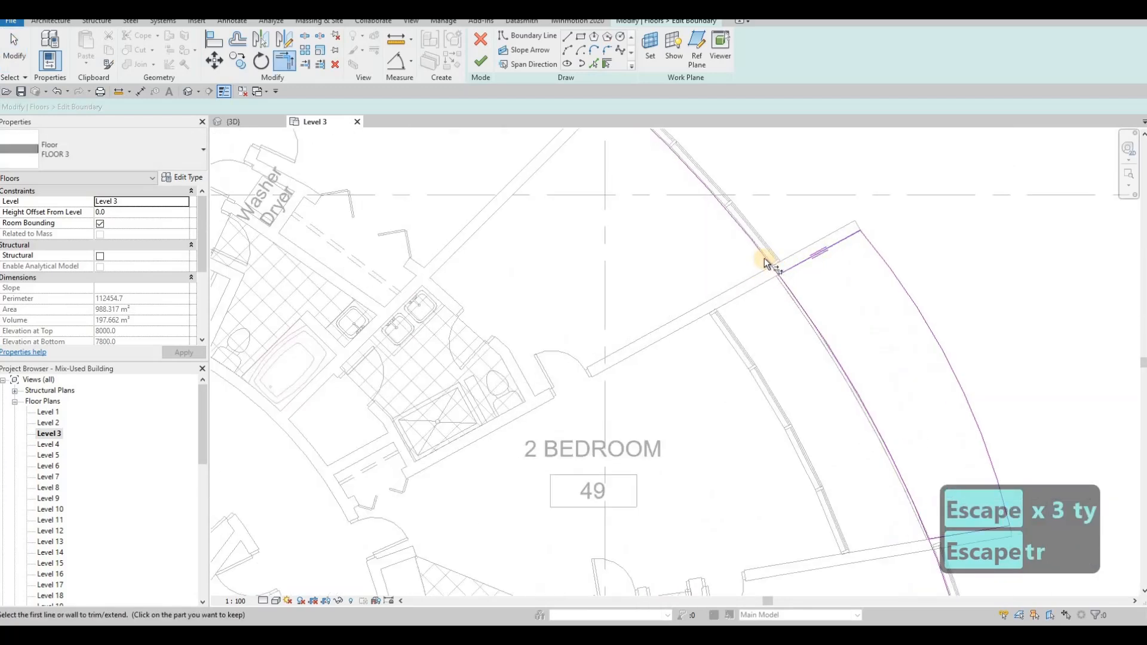
pyautogui.press('Escape')
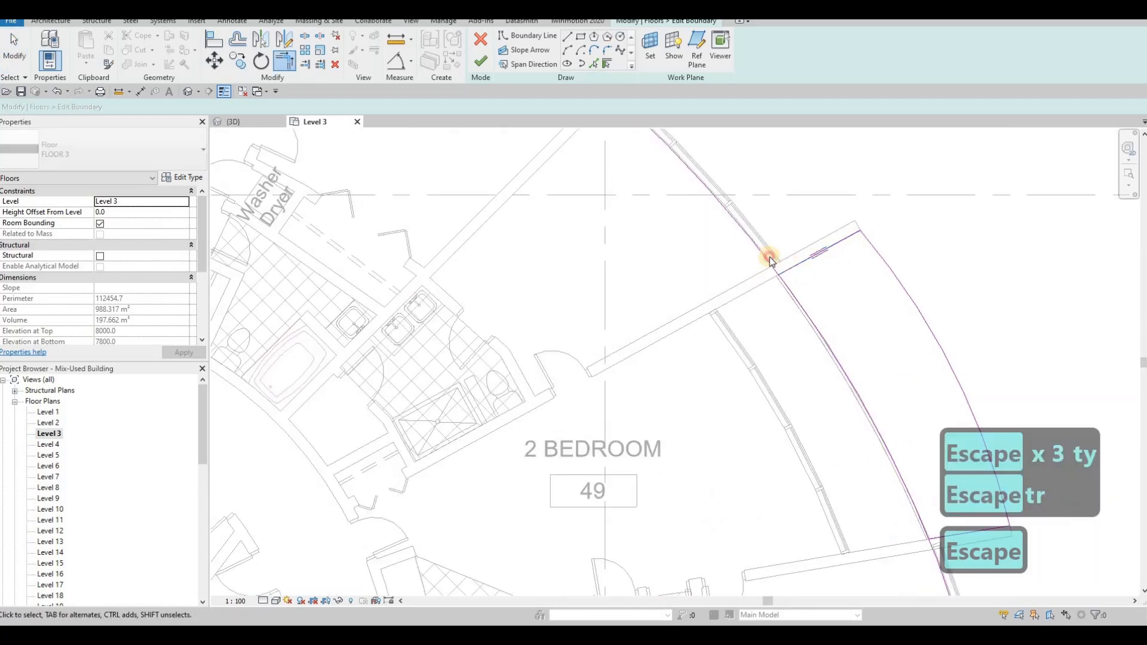
pyautogui.press('Escape')
pyautogui.scroll(2, 773, 266)
pyautogui.click(777, 271)
pyautogui.scroll(-5, 763, 287)
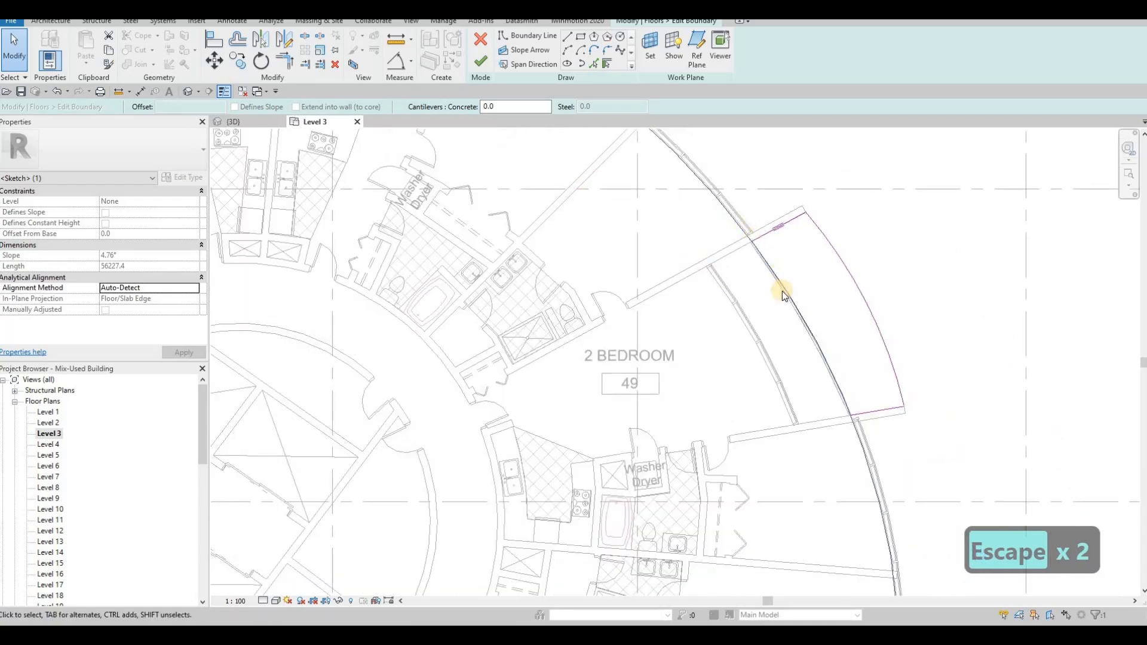
pyautogui.press('Escape')
pyautogui.press('Escape')
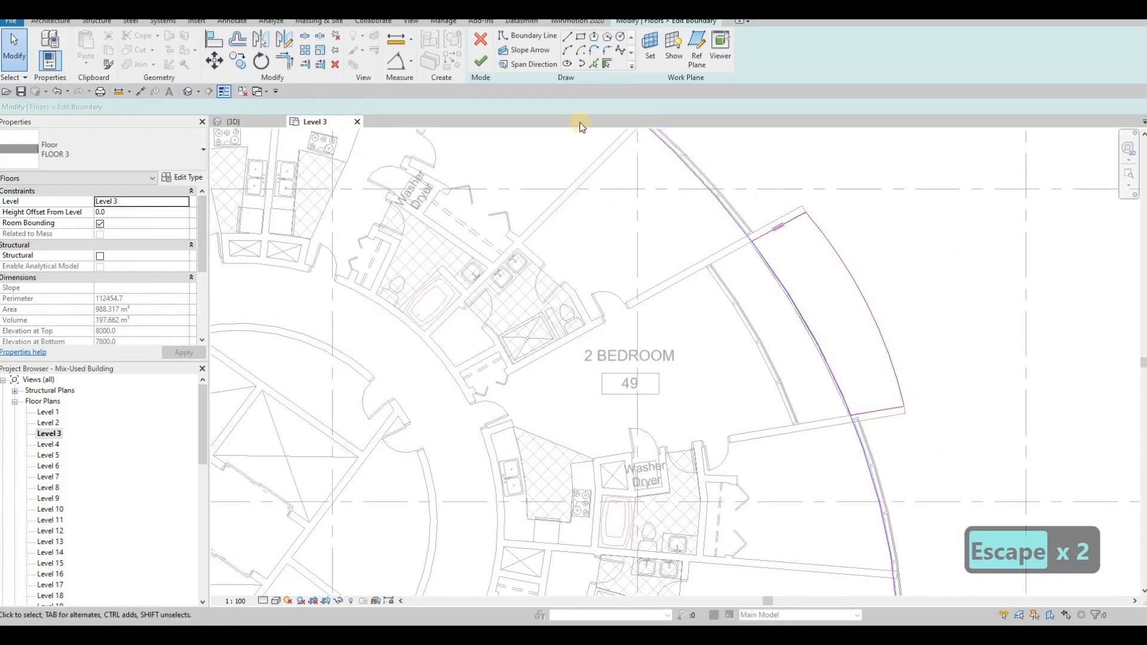
# Cancel the floor boundary sketch, discard its edits and deselect the floor
pyautogui.press('Escape')
pyautogui.press('Escape')
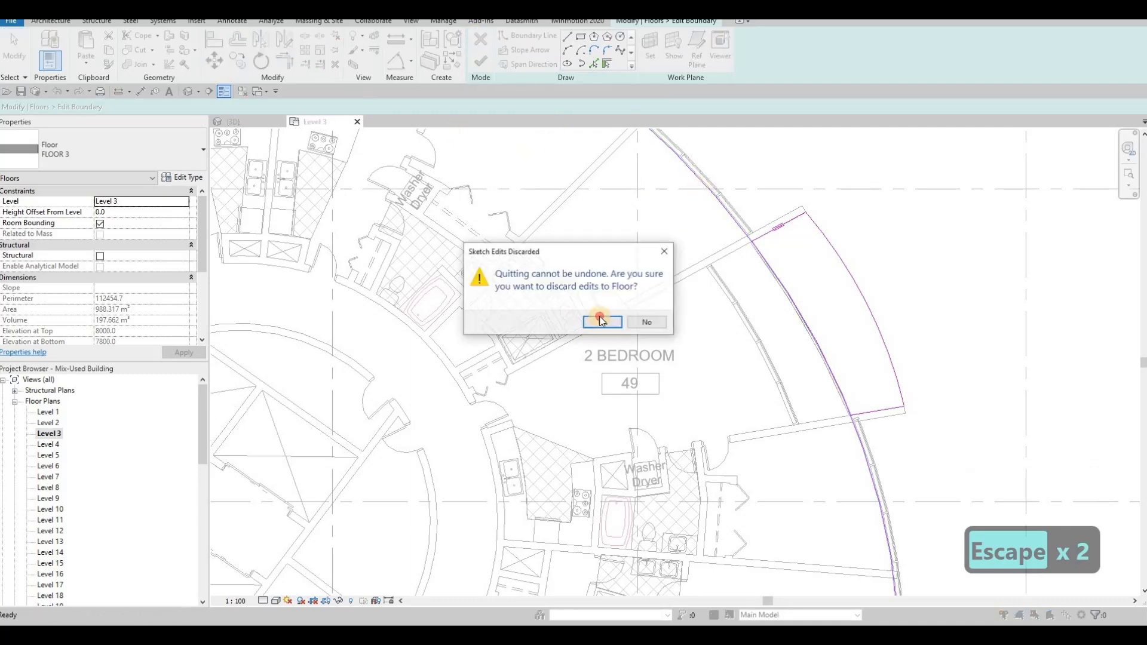
pyautogui.scroll(-5, 718, 272)
pyautogui.press('Escape')
pyautogui.press('Escape')
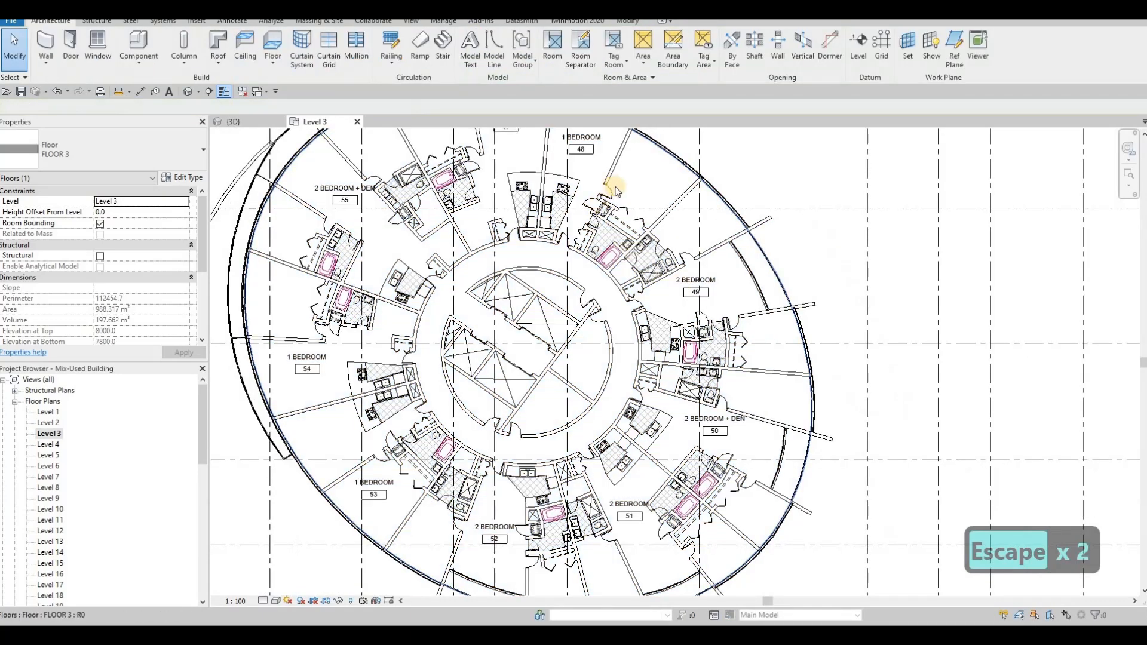
pyautogui.moveTo(520, 203); pyautogui.dragTo(695, 287, button='middle')
pyautogui.scroll(-1, 694, 287)
pyautogui.press('Tab')
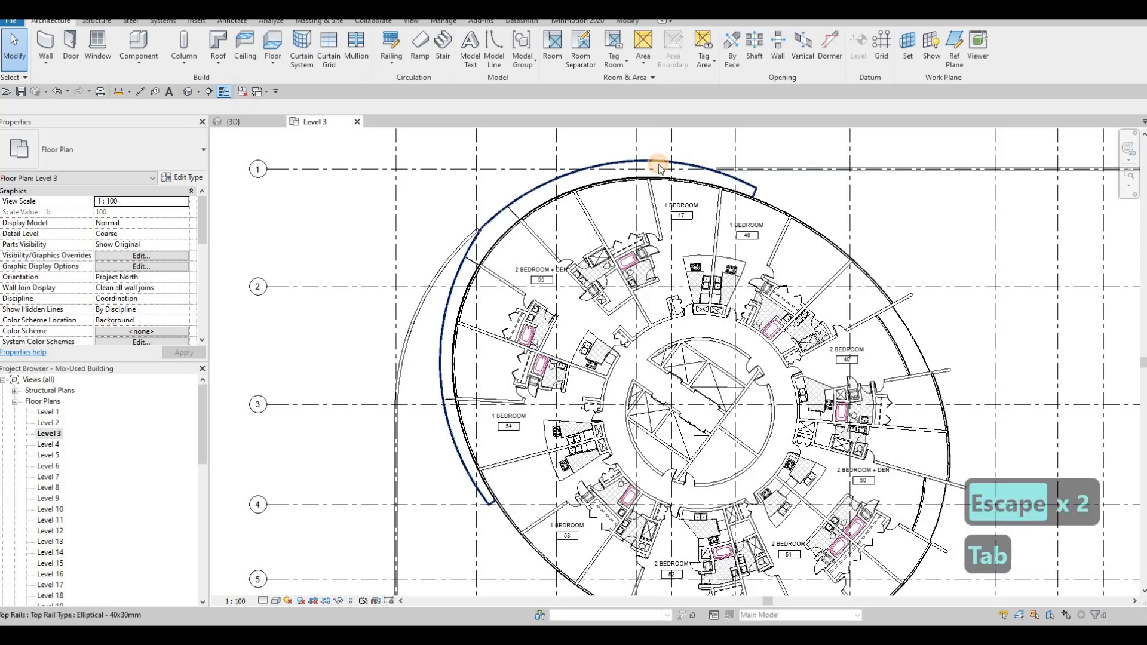
pyautogui.click(655, 171)
pyautogui.press('Escape')
pyautogui.press('Tab')
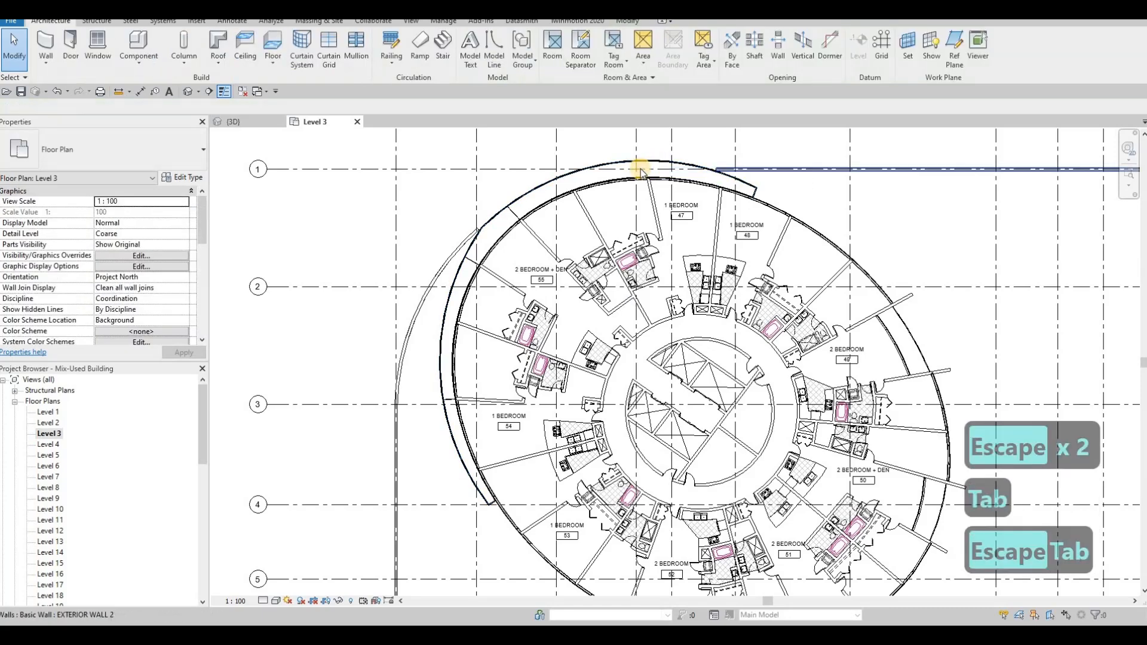
pyautogui.press('Tab')
pyautogui.press('Tab')
pyautogui.press('Tab')
pyautogui.press('Tab')
pyautogui.press('Tab')
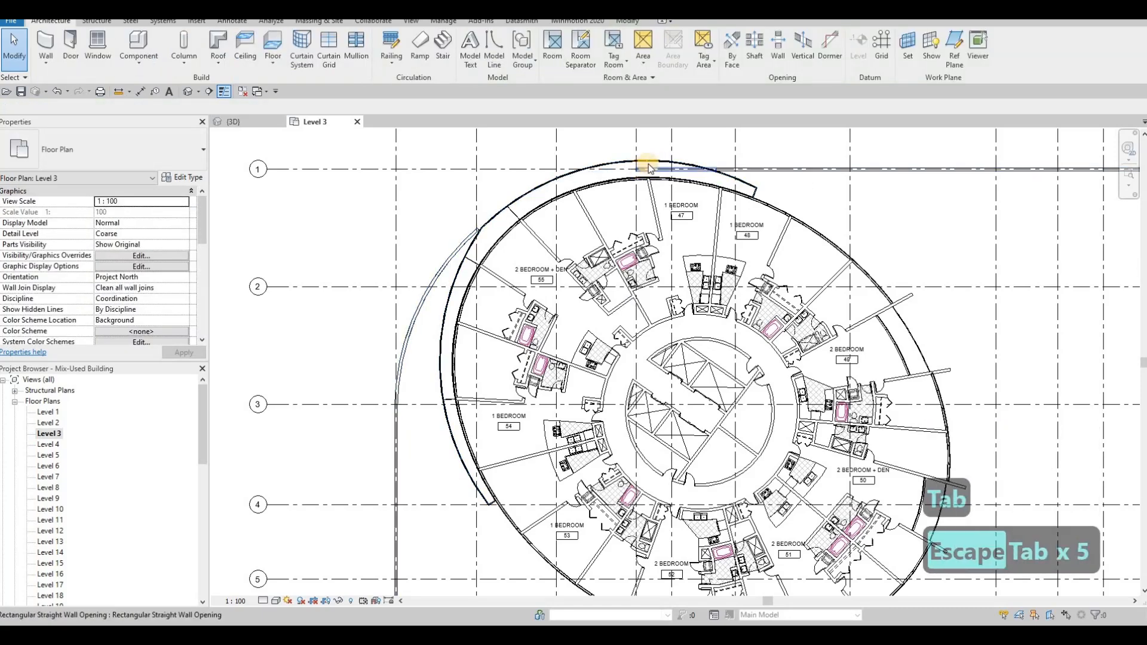
pyautogui.click(649, 168)
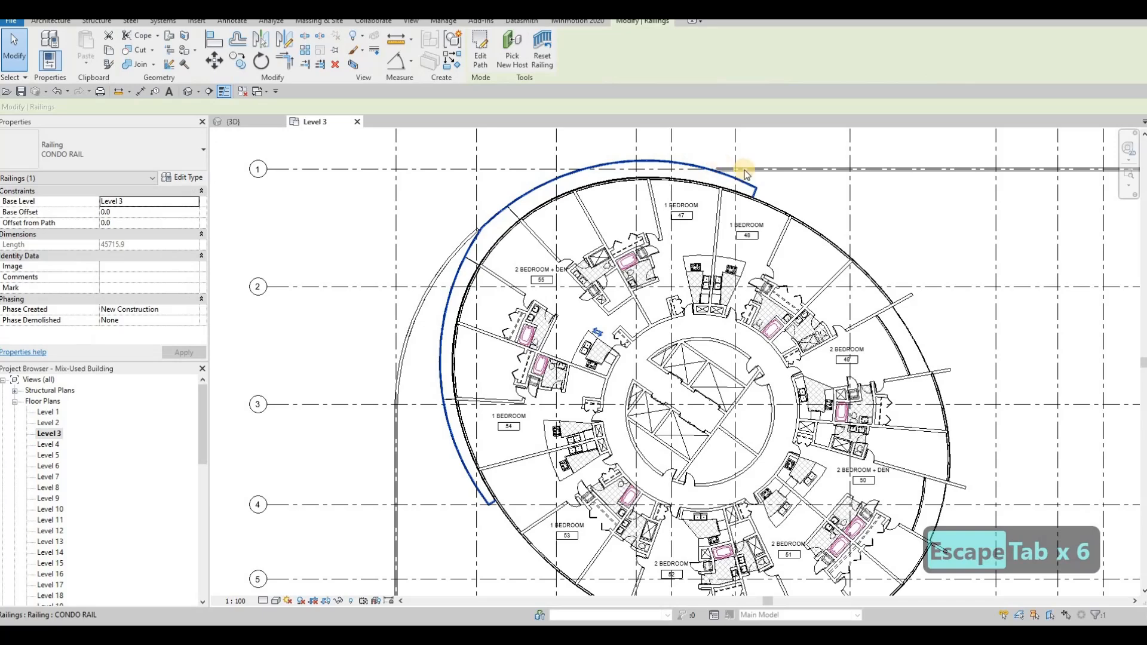
pyautogui.scroll(5, 783, 221)
pyautogui.press('Escape')
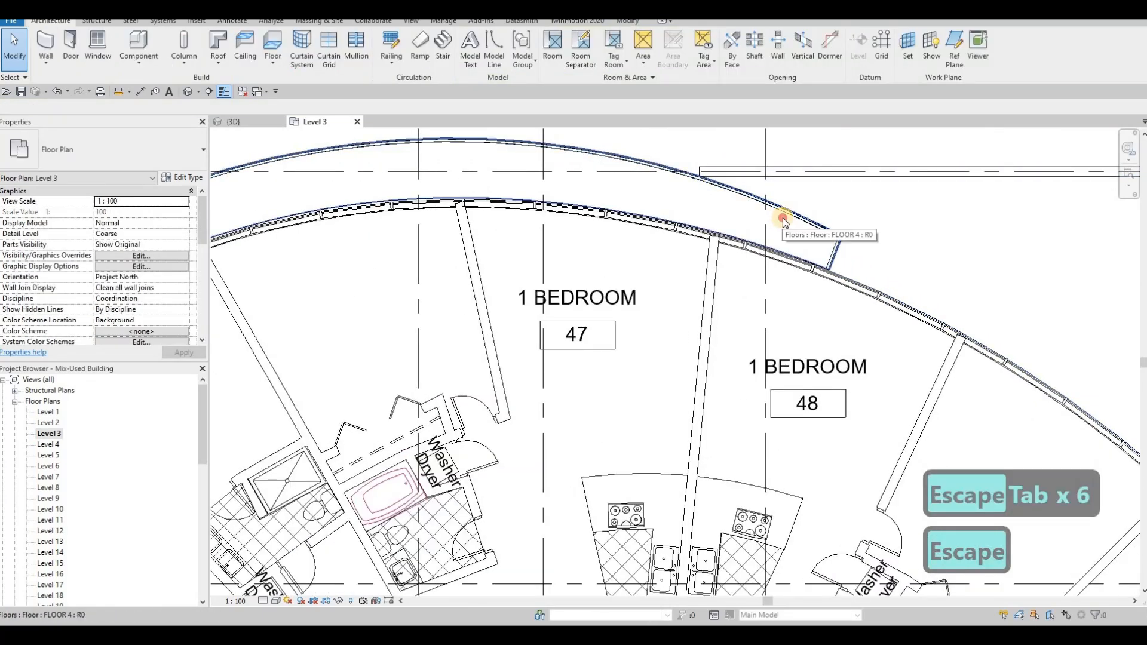
# Create a floor similar to the north balcony's FLOOR 4 slab, picking unit 49's side-wall faces and railing curve as boundary lines
pyautogui.click(785, 222)
pyautogui.press('c')
pyautogui.press('s')
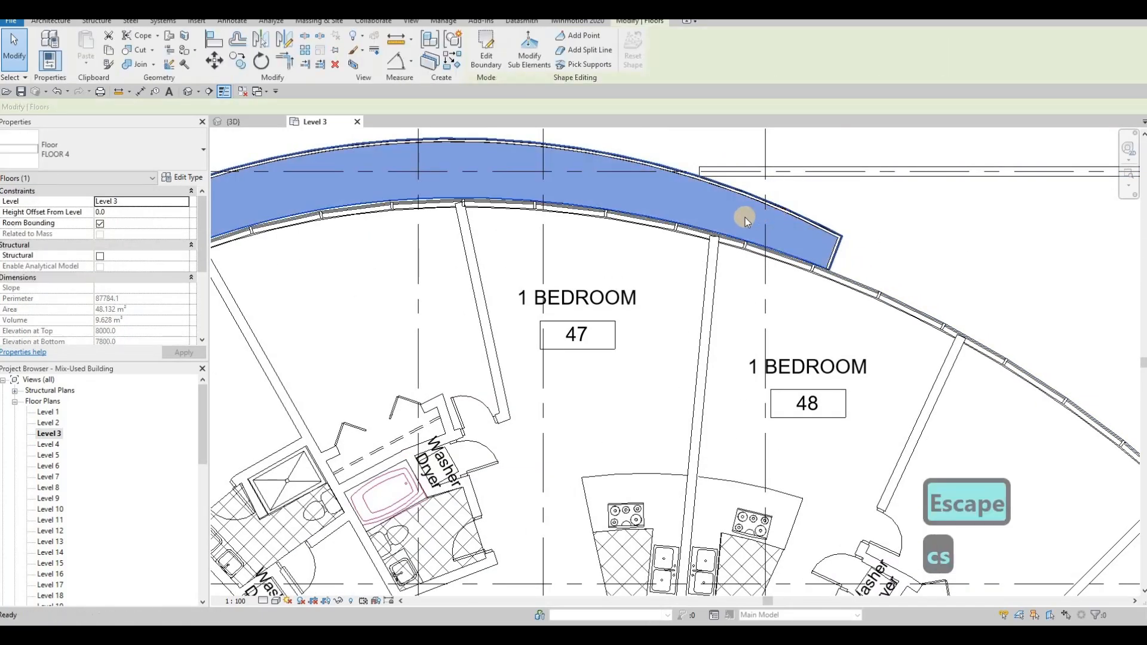
pyautogui.scroll(-6, 686, 226)
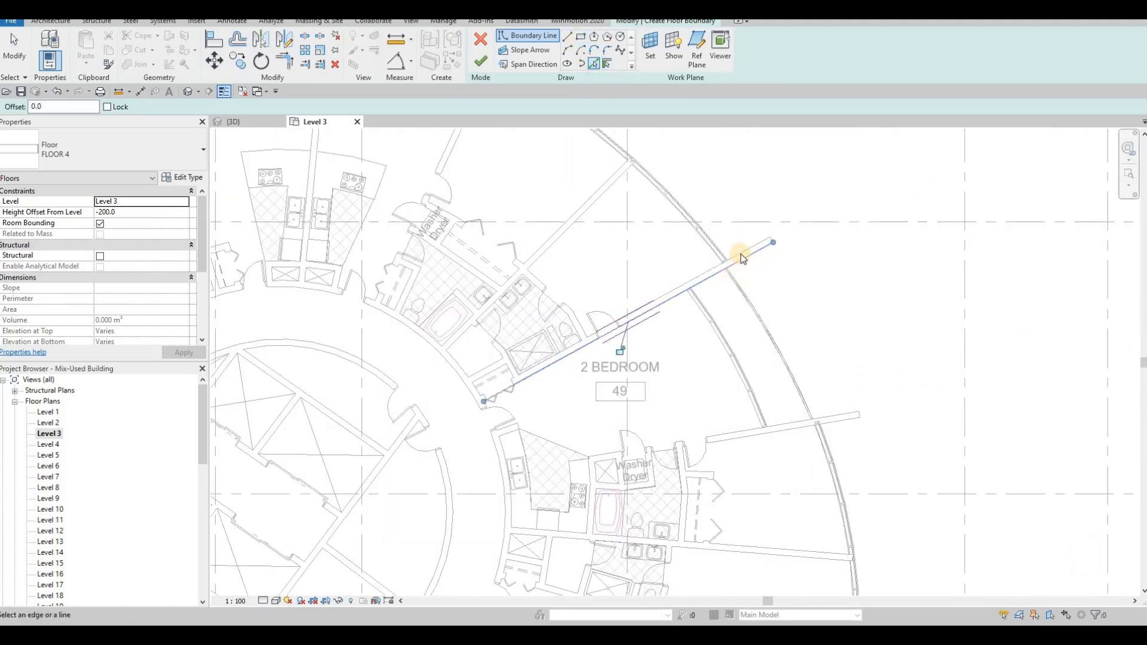
pyautogui.scroll(3, 741, 258)
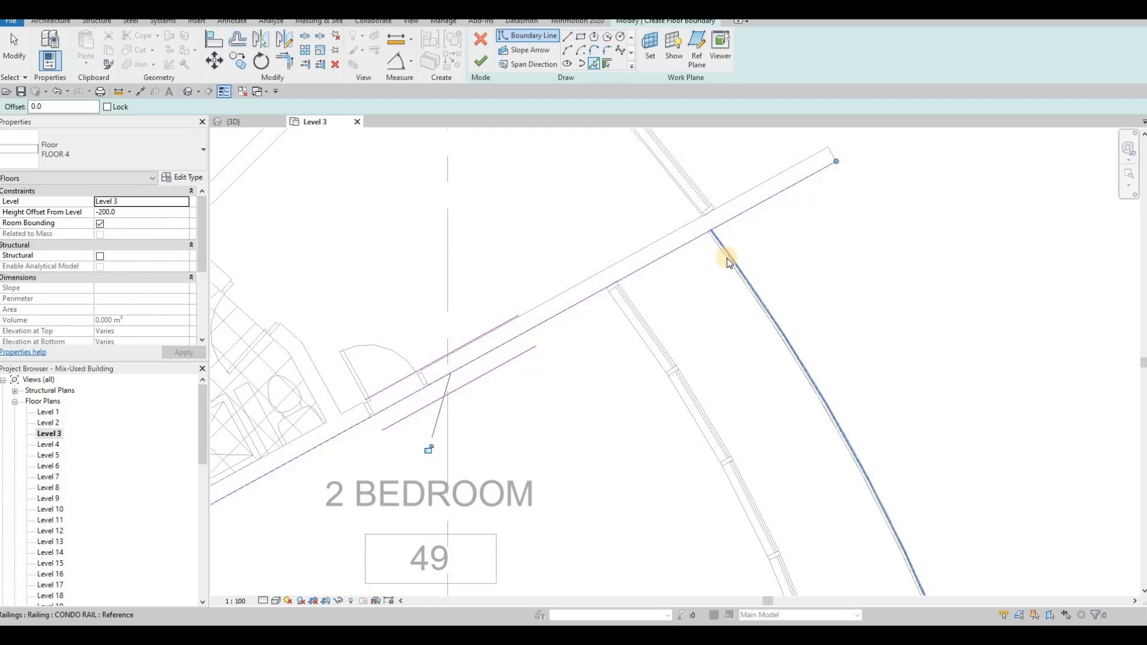
pyautogui.click(701, 233)
pyautogui.scroll(-3, 850, 410)
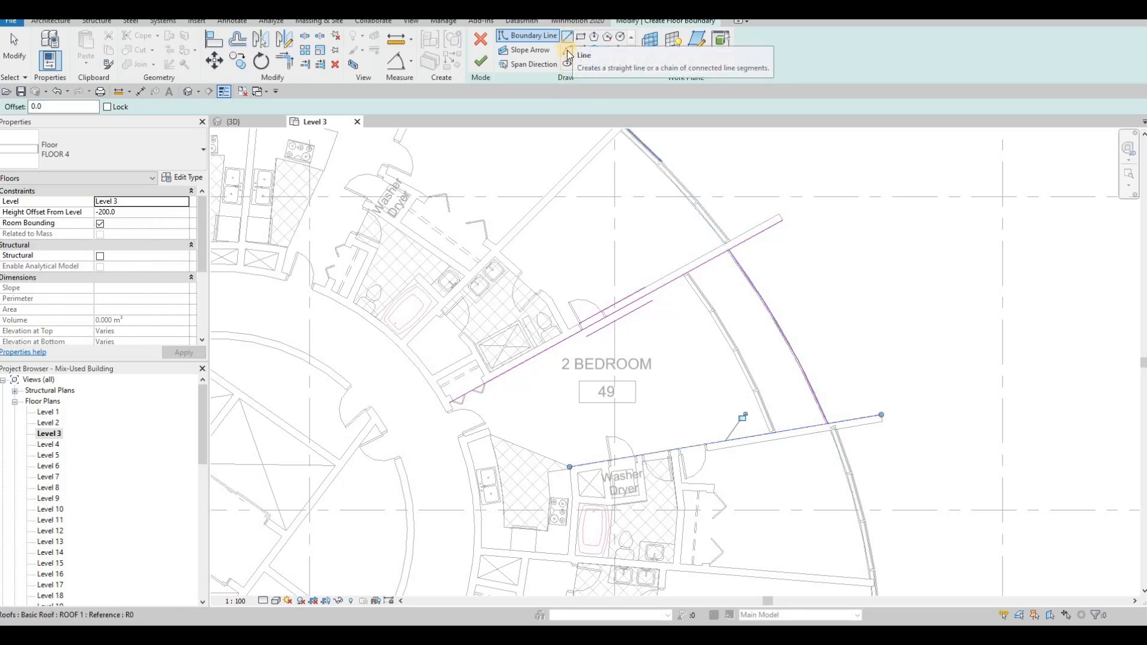
pyautogui.click(781, 220)
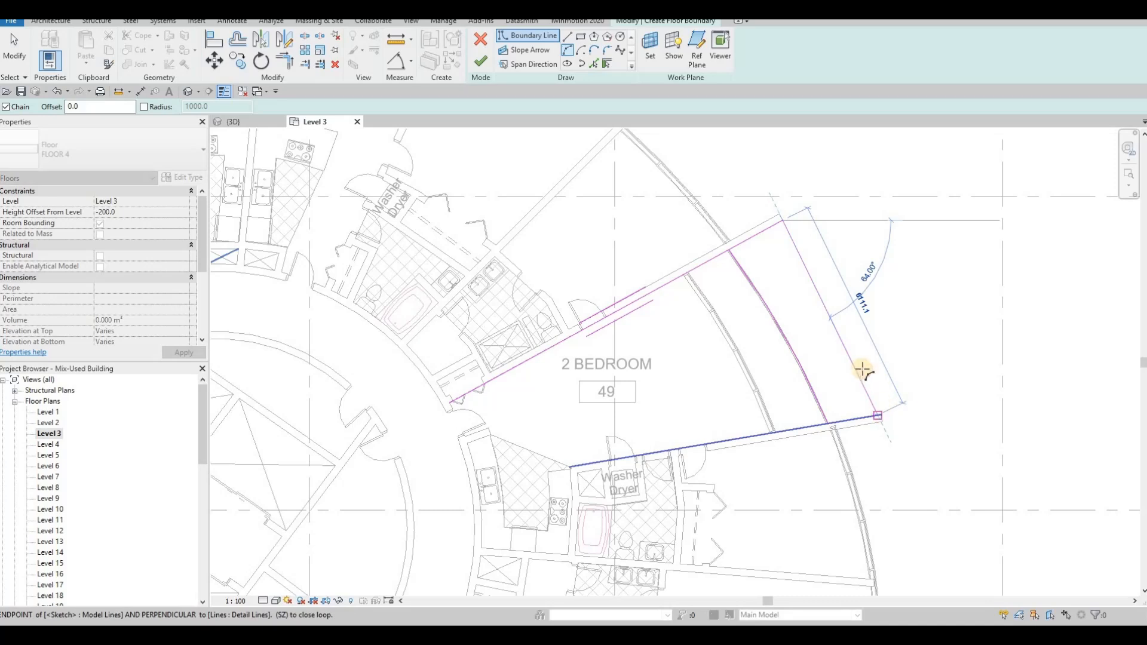
pyautogui.click(862, 370)
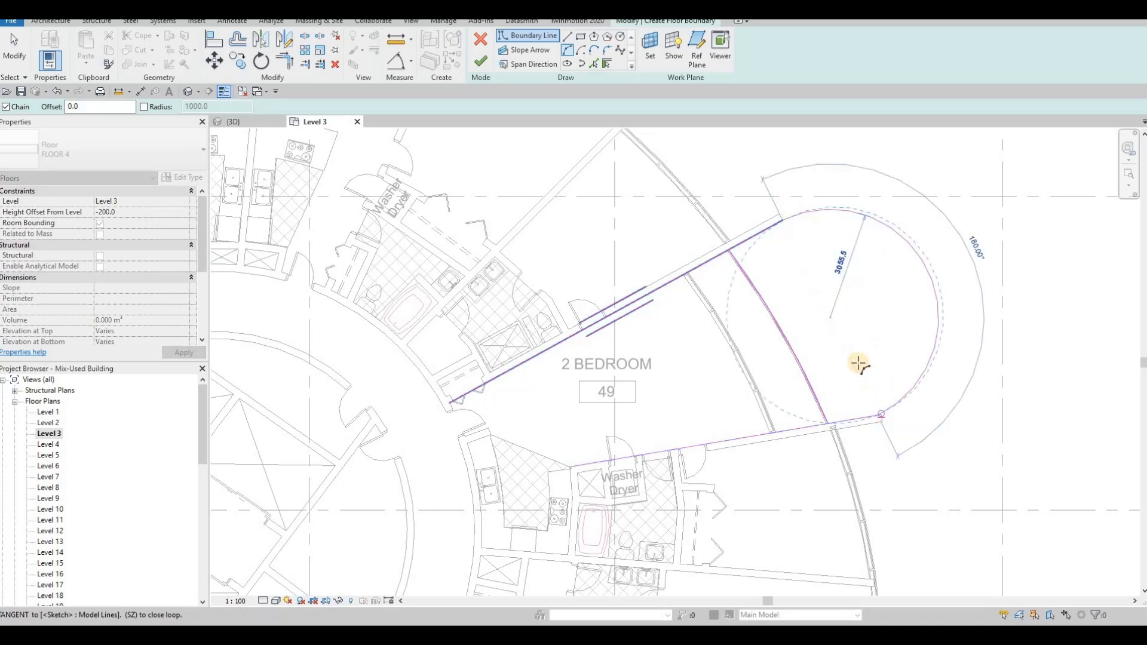
pyautogui.press('Escape')
# Draw a start-end-radius arc between the outer ends of unit 49's side-wall boundary lines as the new slab's outer edge
pyautogui.scroll(2, 882, 412)
pyautogui.click(882, 419)
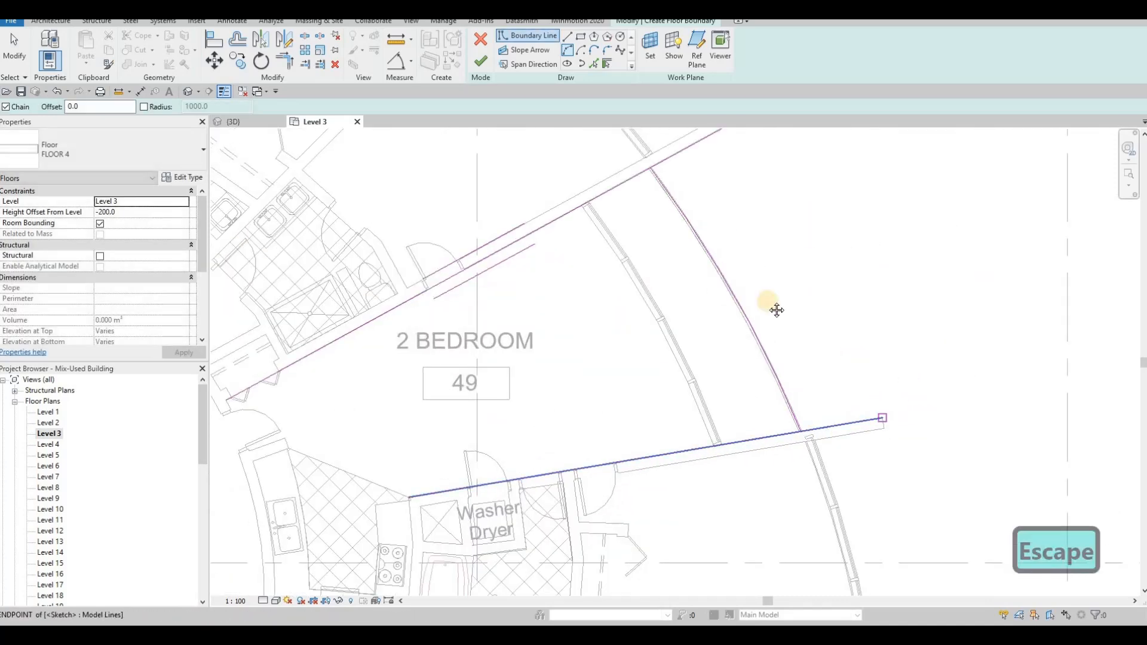
pyautogui.moveTo(734, 129); pyautogui.dragTo(723, 202, button='middle')
pyautogui.click(721, 196)
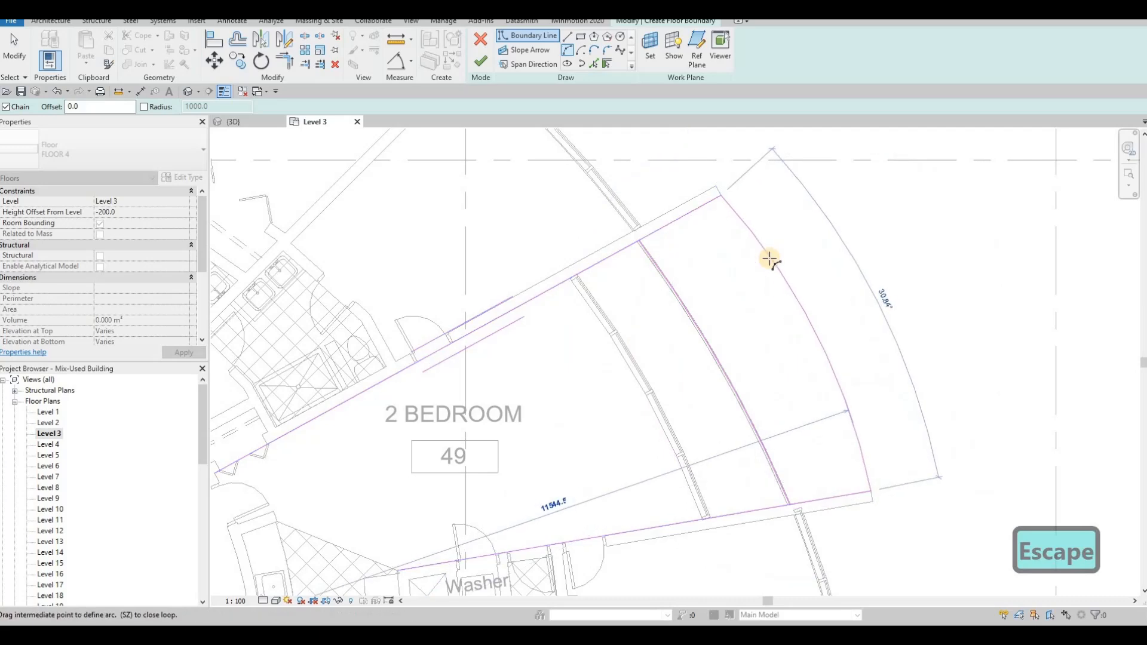
pyautogui.click(768, 257)
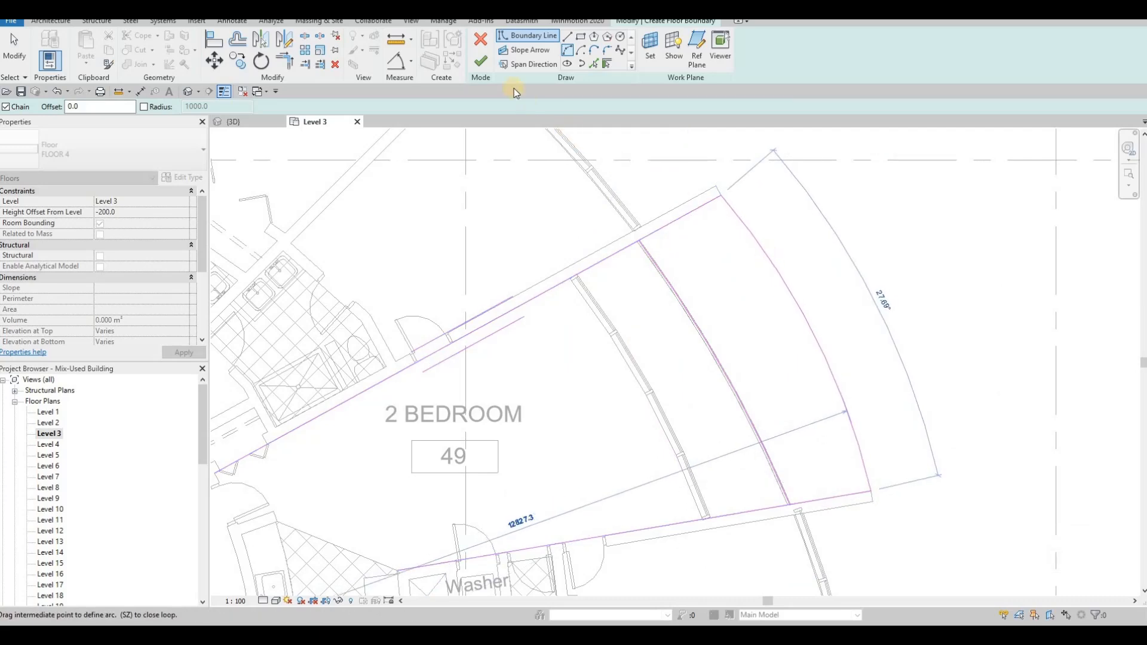
pyautogui.press('Escape')
pyautogui.press('Escape')
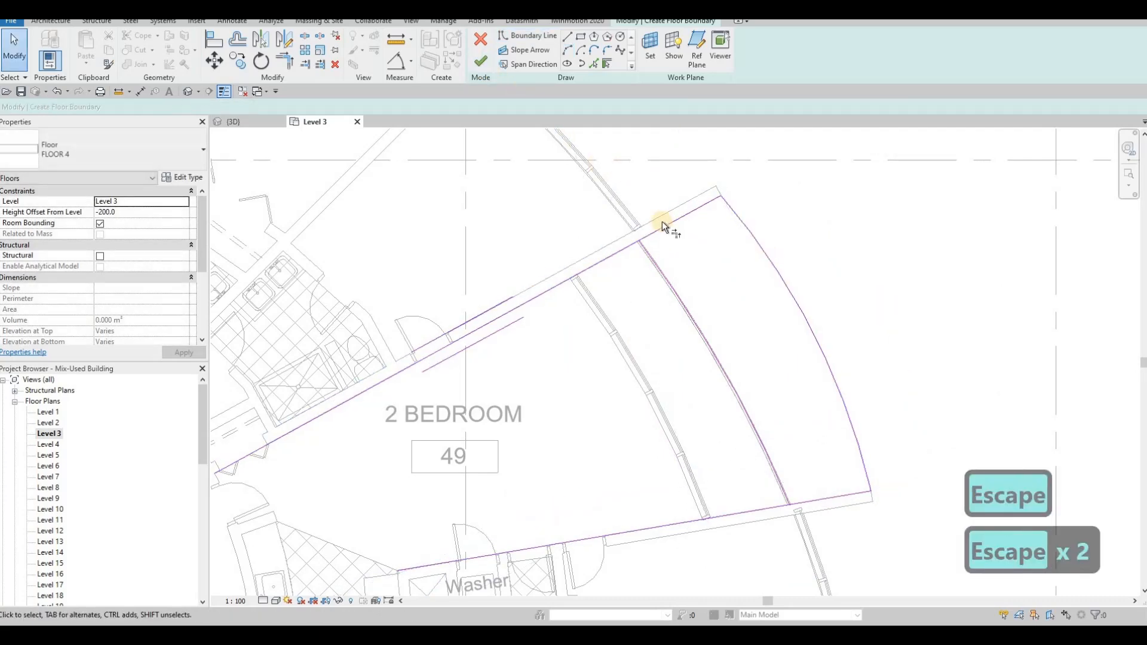
# Trim the side boundary lines back to the railing curve to form a closed loop and finish unit 49's balcony slab
pyautogui.press('t')
pyautogui.press('r')
pyautogui.click(651, 237)
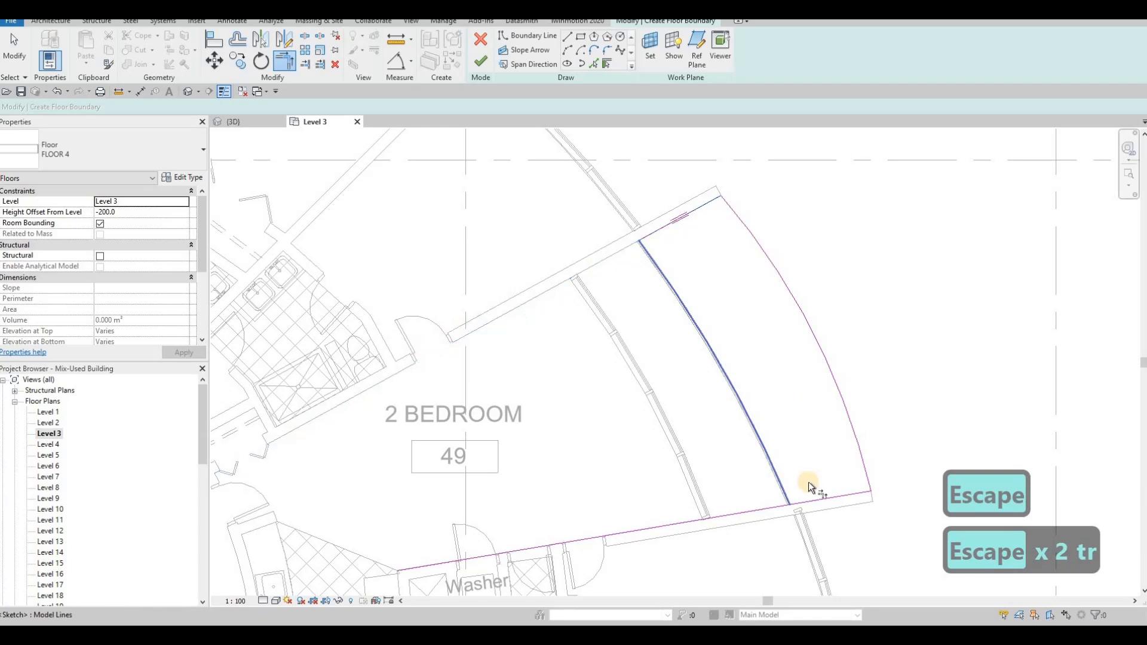
pyautogui.click(813, 501)
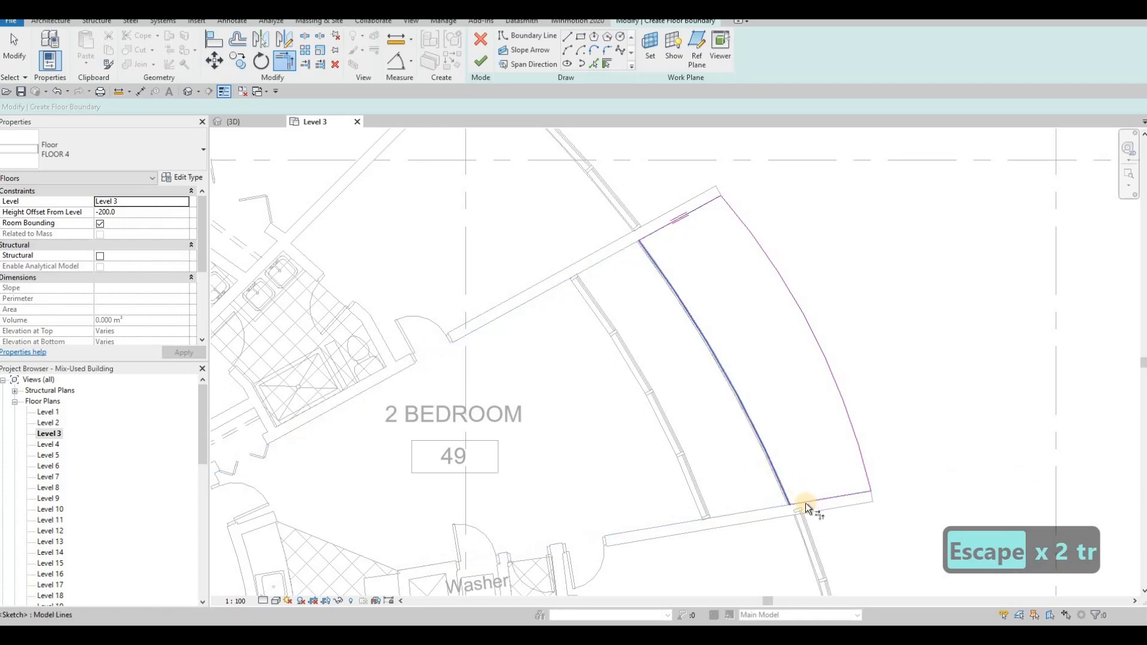
pyautogui.scroll(4, 797, 507)
pyautogui.scroll(-4, 669, 343)
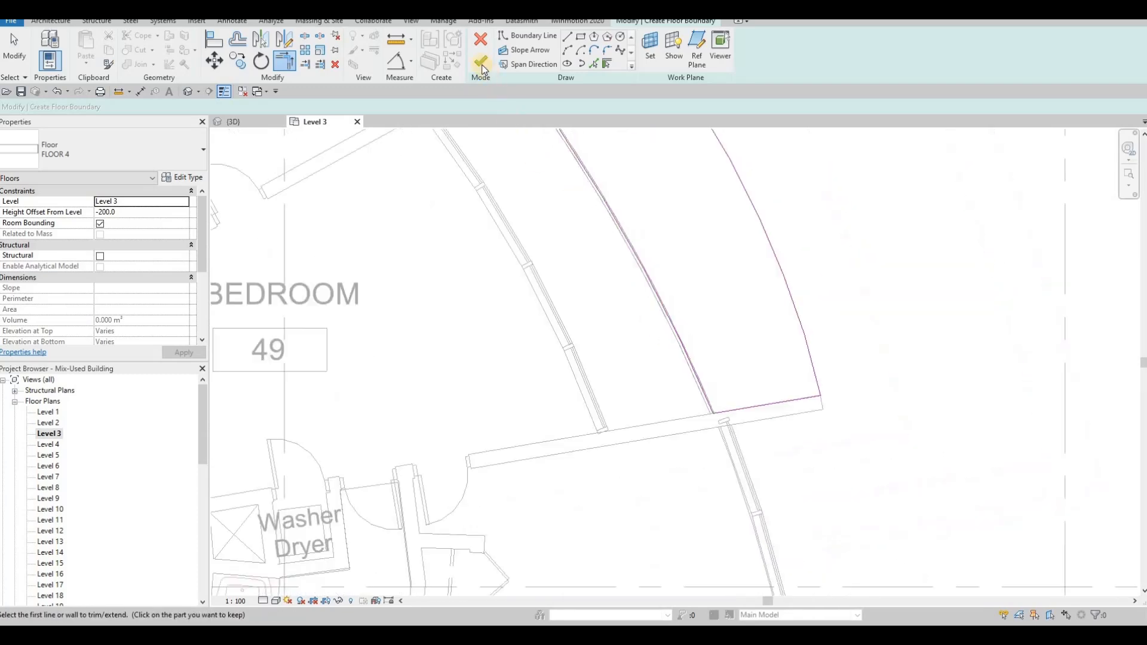
pyautogui.press('Escape')
pyautogui.press('Escape')
# Examine the projecting walls and balcony around unit 49 in the 3D view to locate the new slab
pyautogui.scroll(-5, 687, 275)
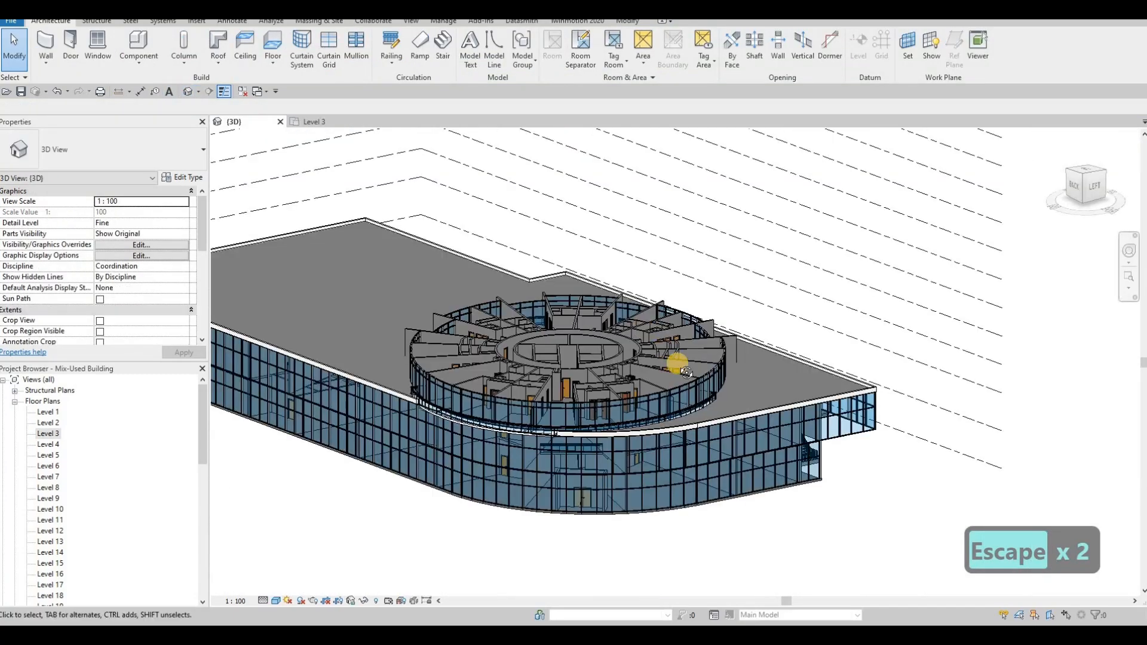
pyautogui.keyDown('shift'); pyautogui.moveTo(909, 436); pyautogui.dragTo(435, 214, button='middle'); pyautogui.keyUp('shift')
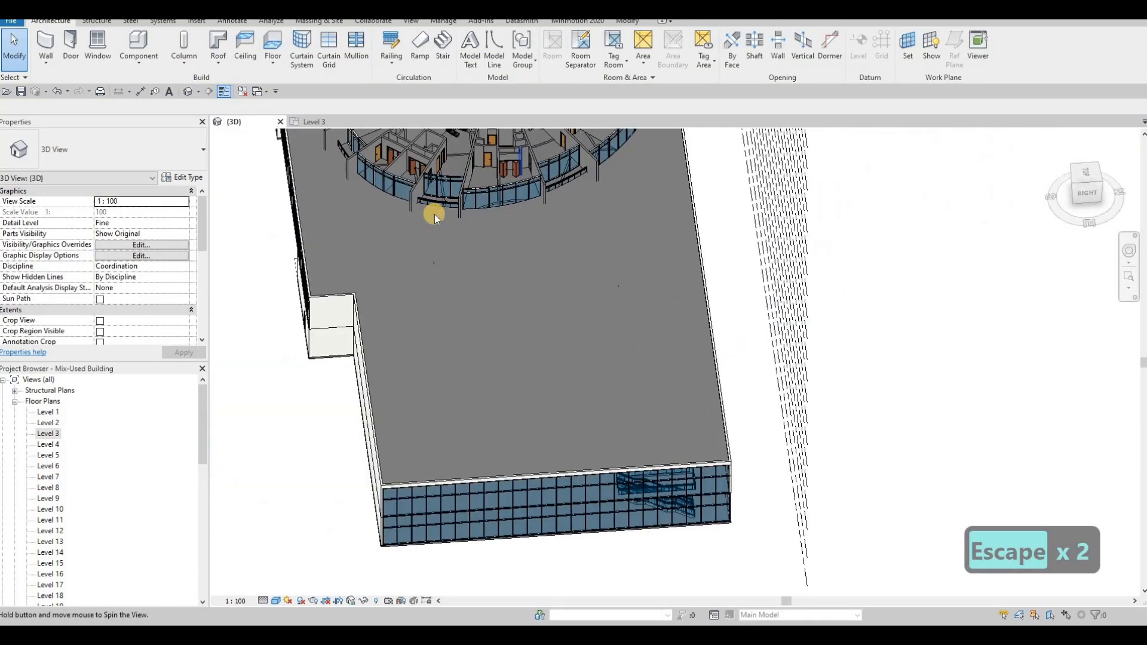
pyautogui.press('Tab')
pyautogui.press('Tab')
pyautogui.press('Tab')
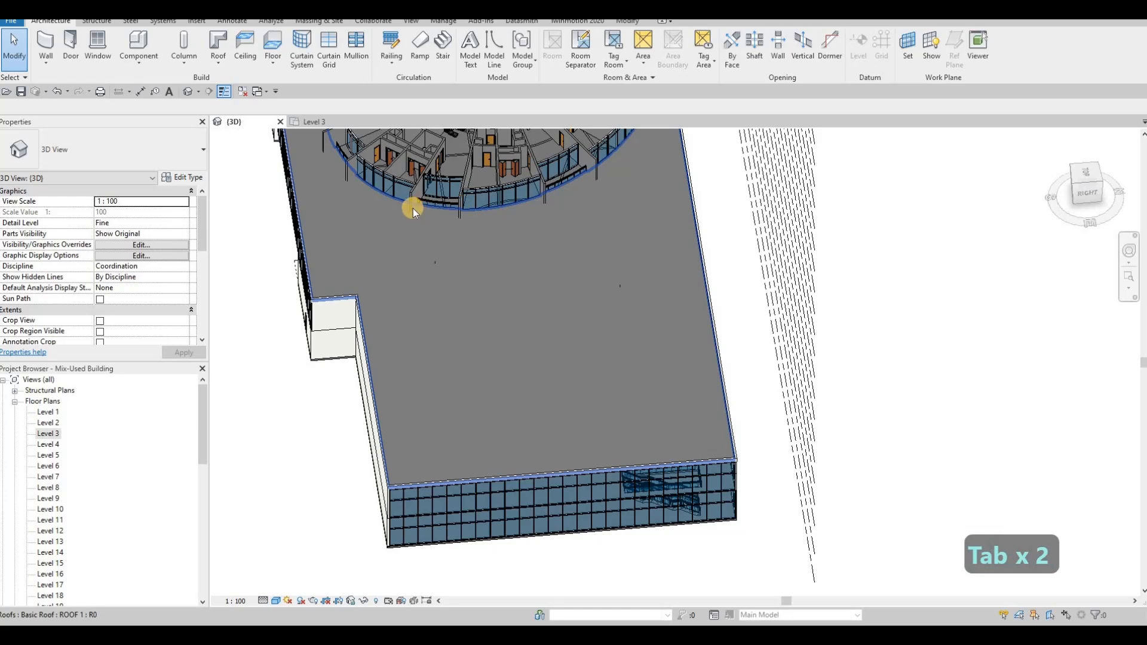
pyautogui.press('Tab')
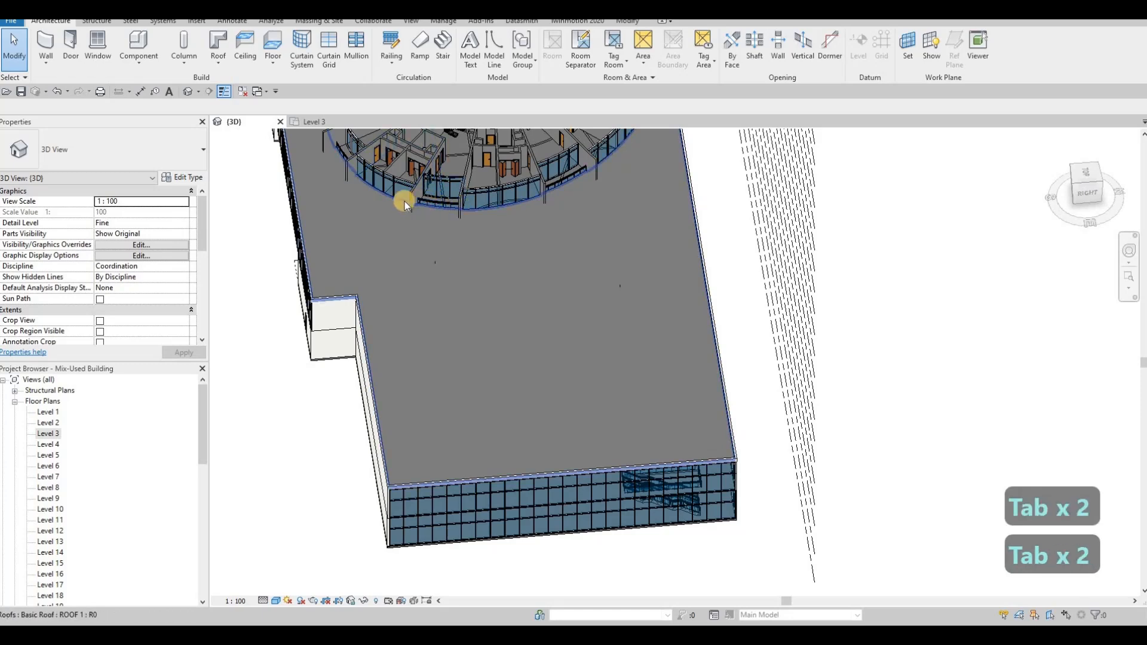
pyautogui.press('Tab')
pyautogui.moveTo(393, 176); pyautogui.dragTo(488, 246)
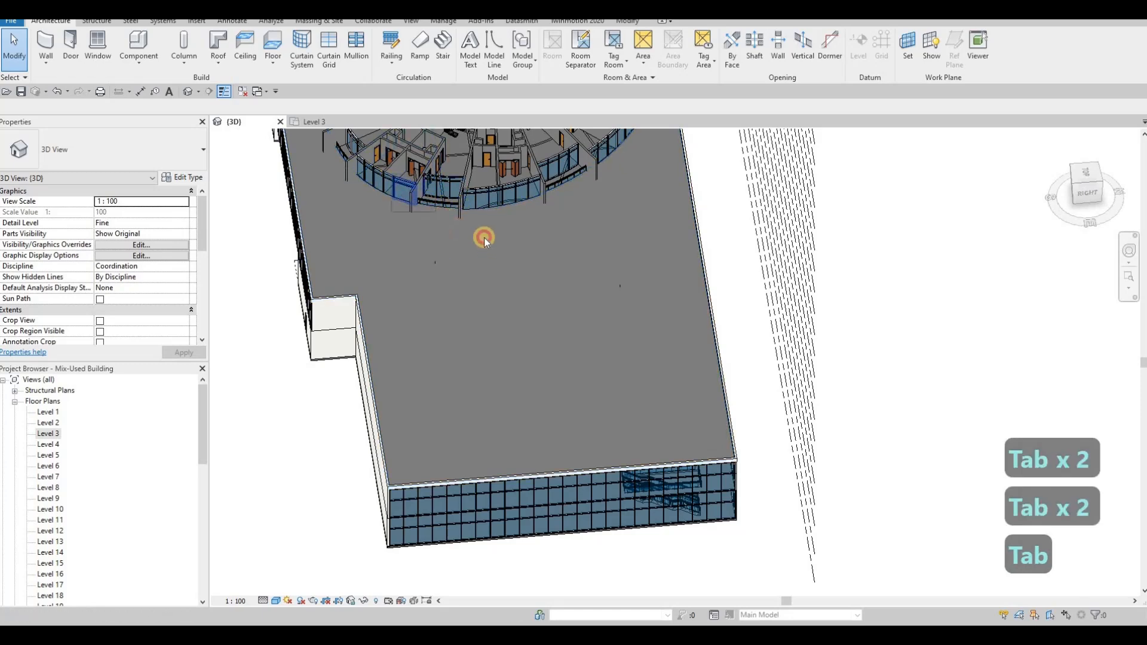
pyautogui.press('Escape')
pyautogui.press('Escape')
# Return to the Level 3 plan, step back into unit 49's balcony slab sketch and finish the FLOOR 4 slab again
pyautogui.click(312, 122)
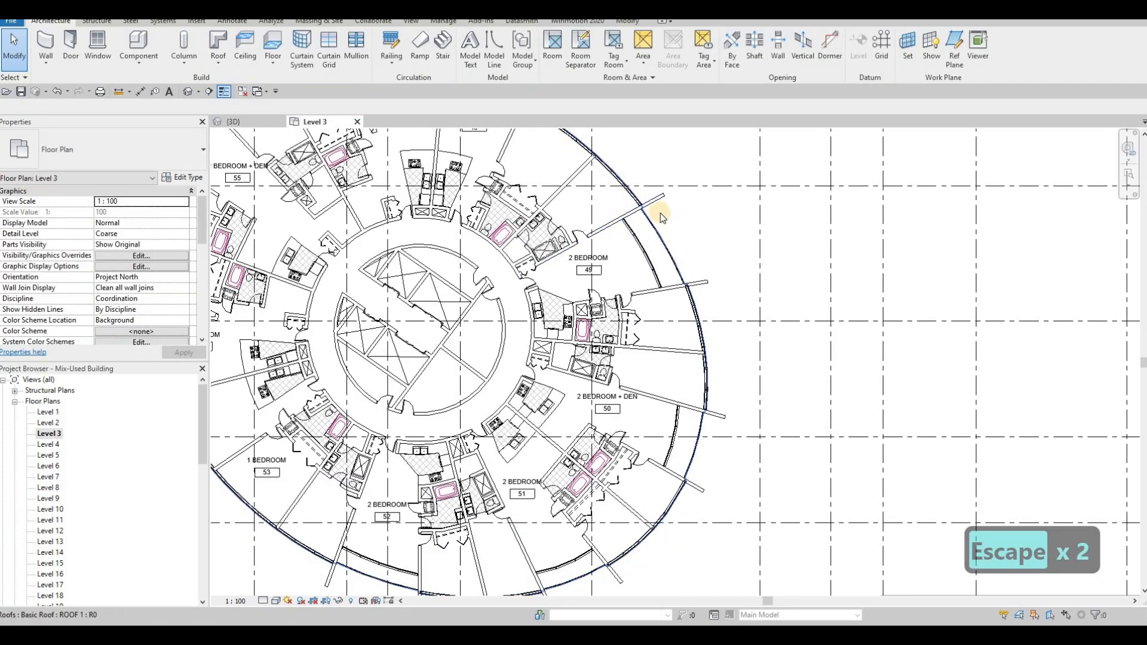
pyautogui.hotkey('ctrl', 'z')
pyautogui.scroll(-4, 697, 317)
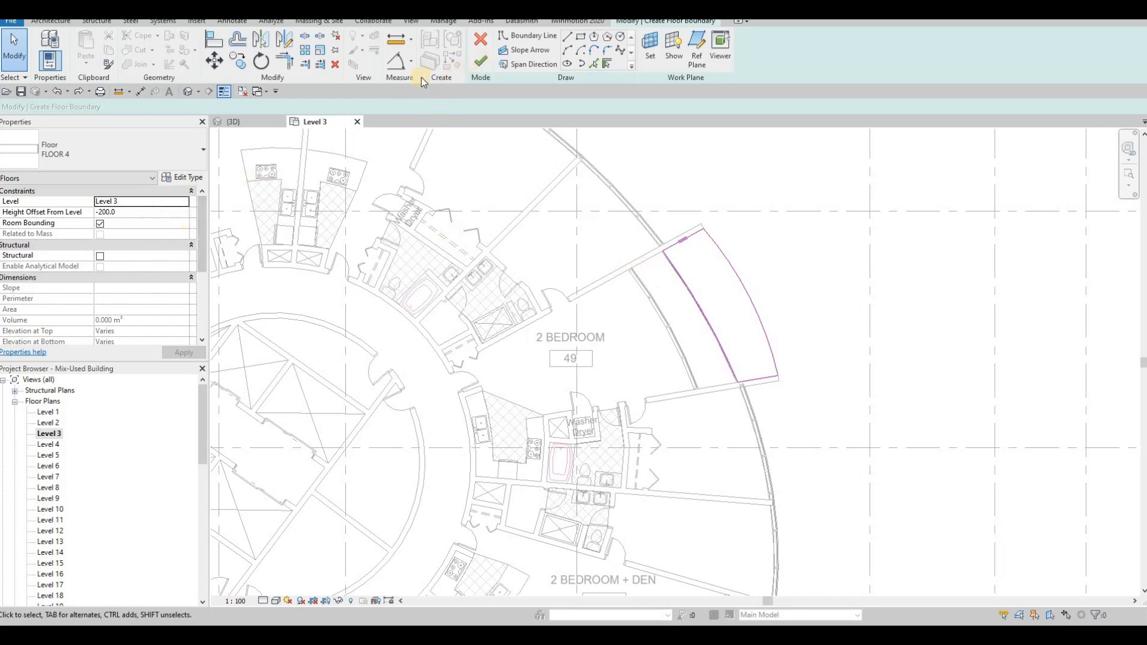
pyautogui.click(481, 61)
pyautogui.press('Escape')
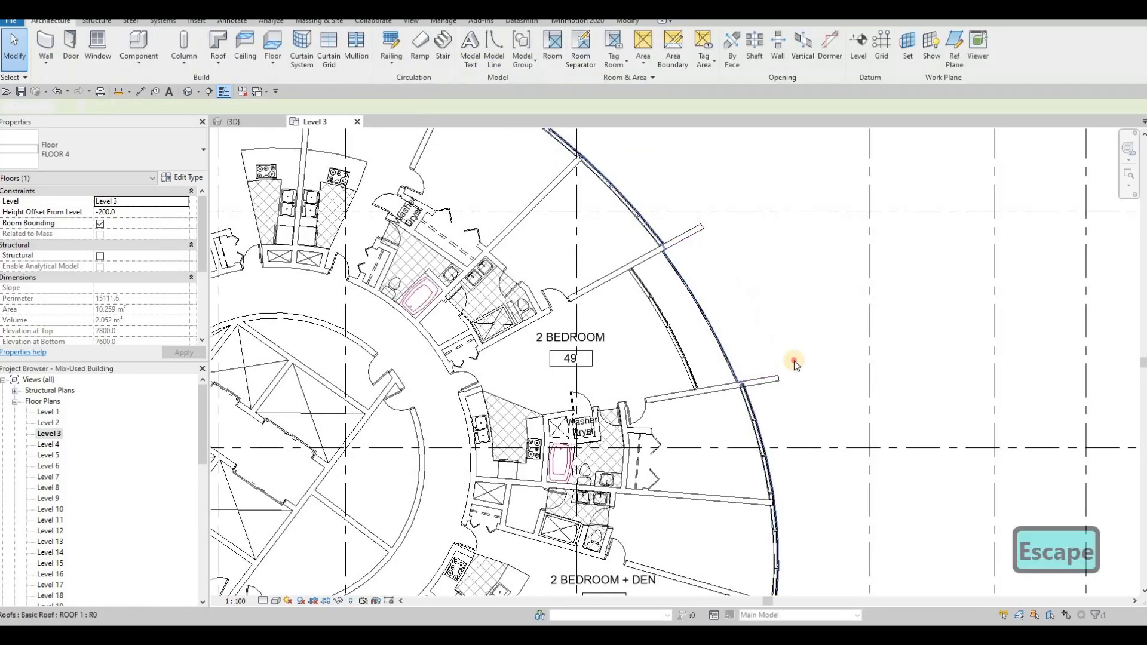
pyautogui.click(770, 344)
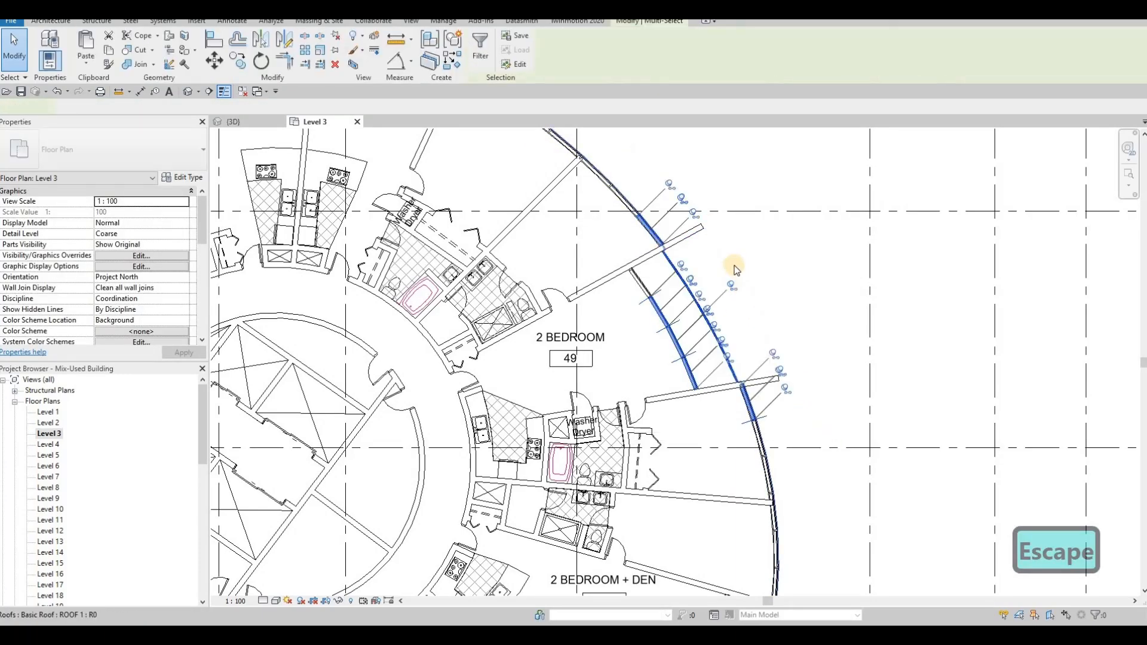
pyautogui.press('Escape')
pyautogui.press('Escape')
pyautogui.scroll(-6, 582, 203)
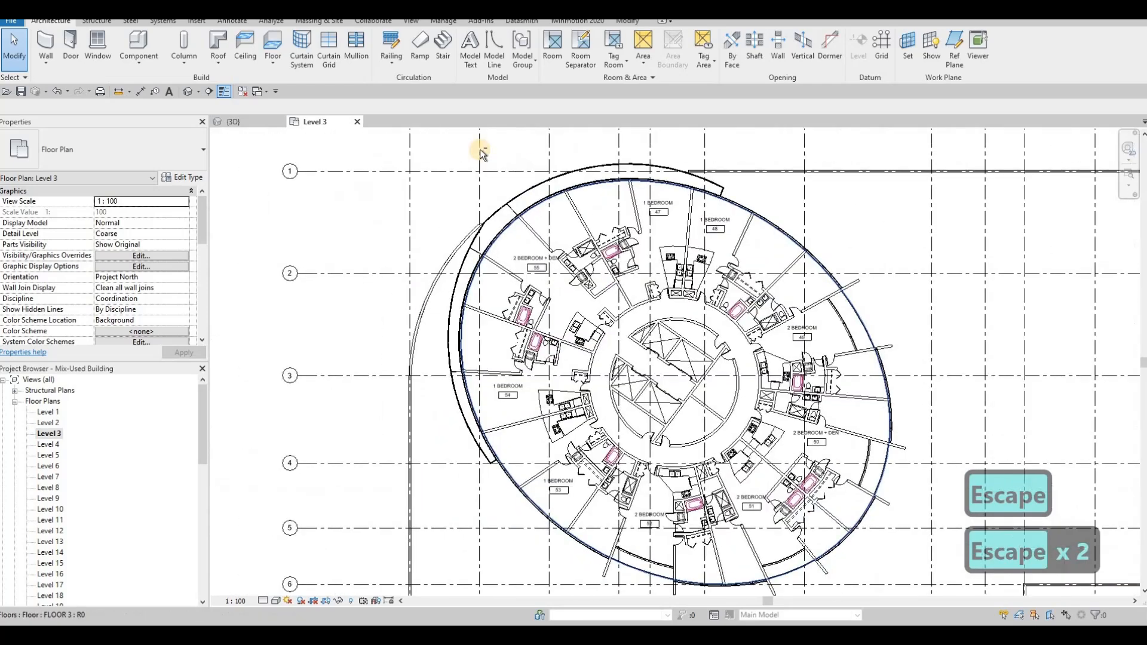
pyautogui.moveTo(854, 526); pyautogui.dragTo(851, 526)
pyautogui.press('Escape')
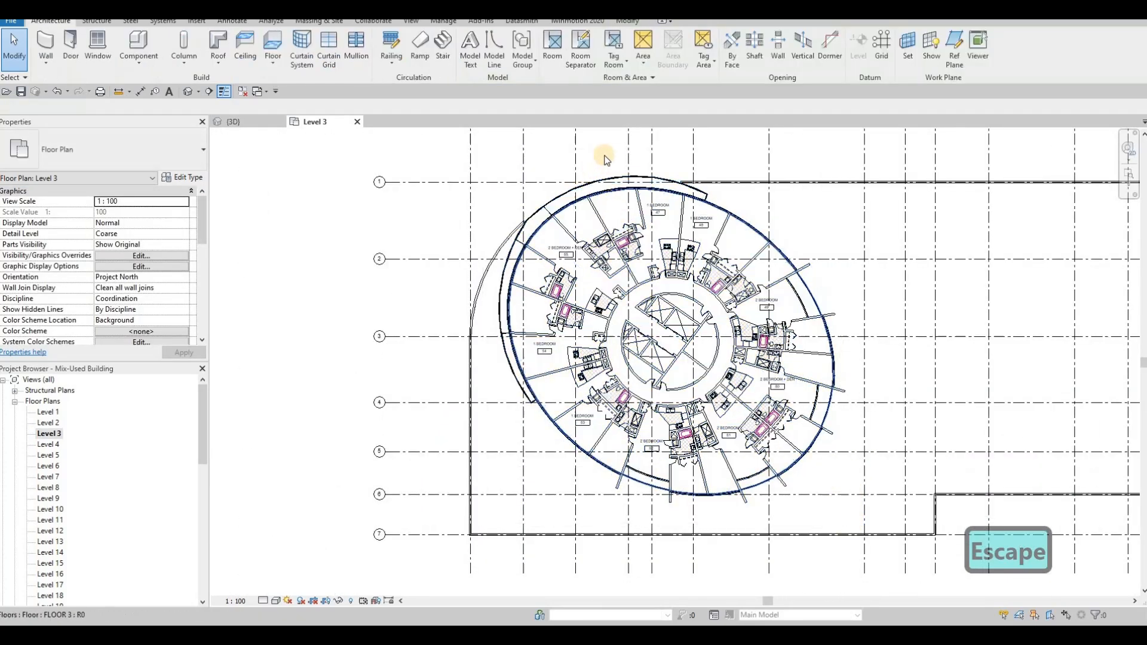
# Inspect the properties of the existing curved FLOOR 4 balcony slab outside units 47 and 55
pyautogui.scroll(5, 602, 154)
pyautogui.press('Tab')
pyautogui.press('Tab')
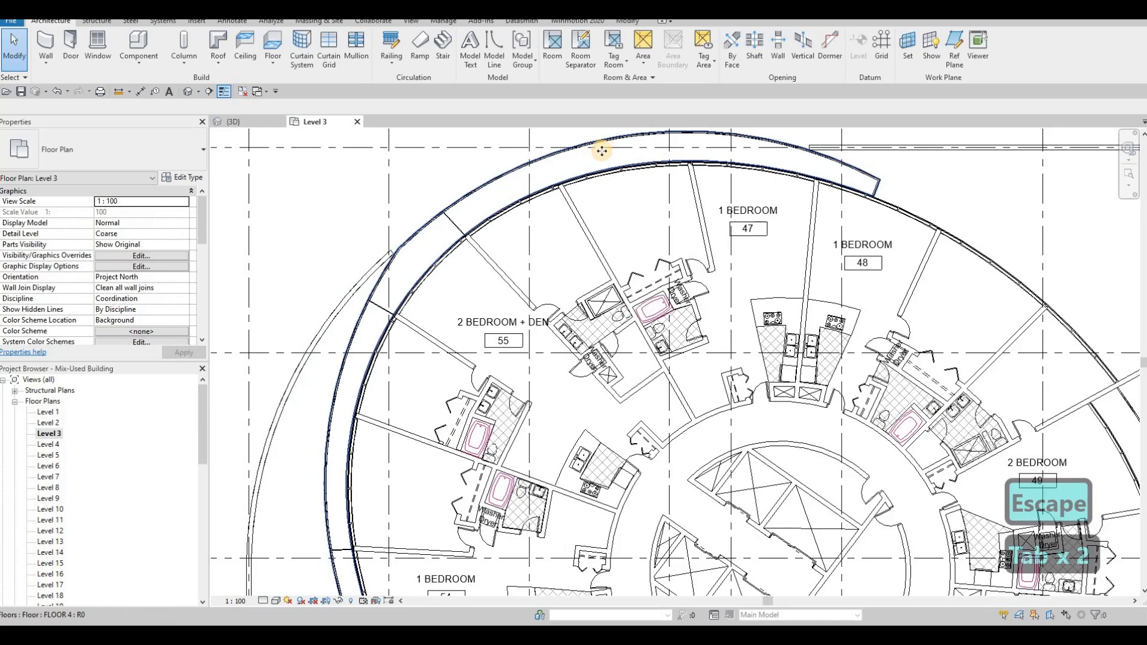
pyautogui.click(601, 151)
pyautogui.press('Escape')
pyautogui.press('Escape')
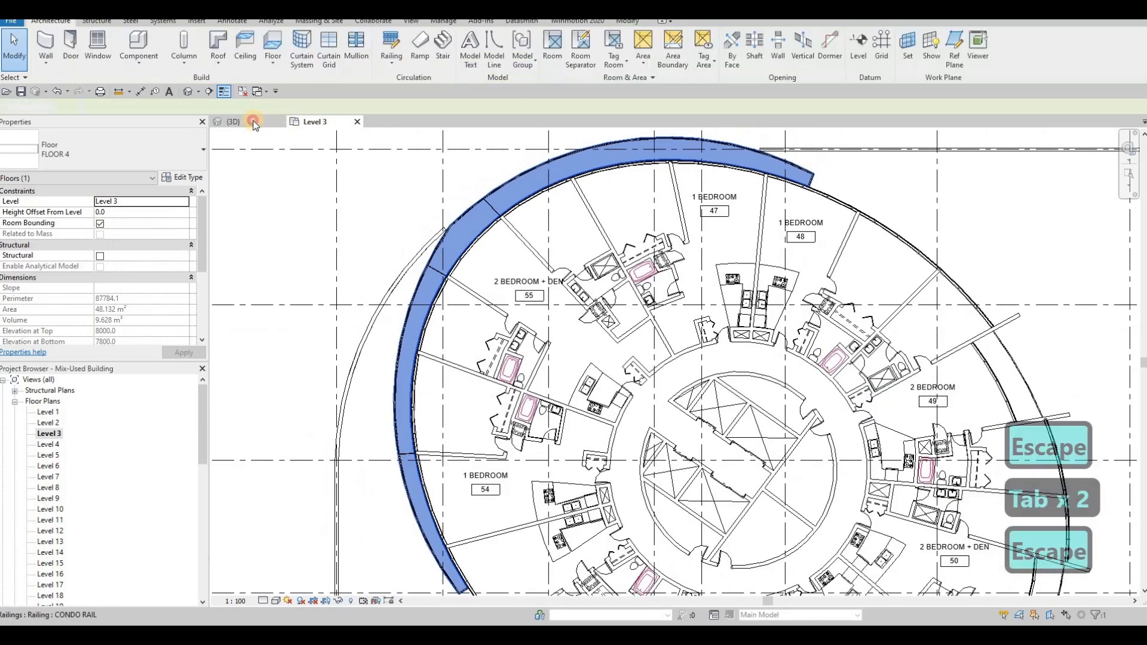
# Examine the balcony slab, railing and projecting side walls outside unit 49 in the 3D view
pyautogui.click(251, 122)
pyautogui.moveTo(580, 344); pyautogui.dragTo(589, 345, button='middle')
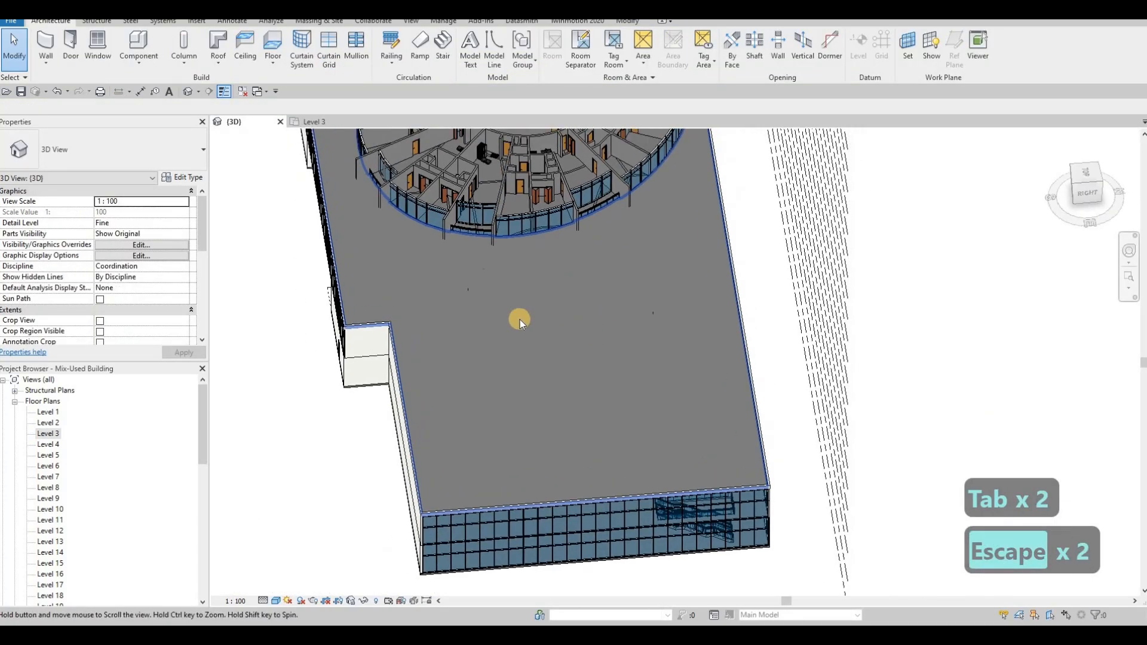
pyautogui.scroll(-3, 576, 307)
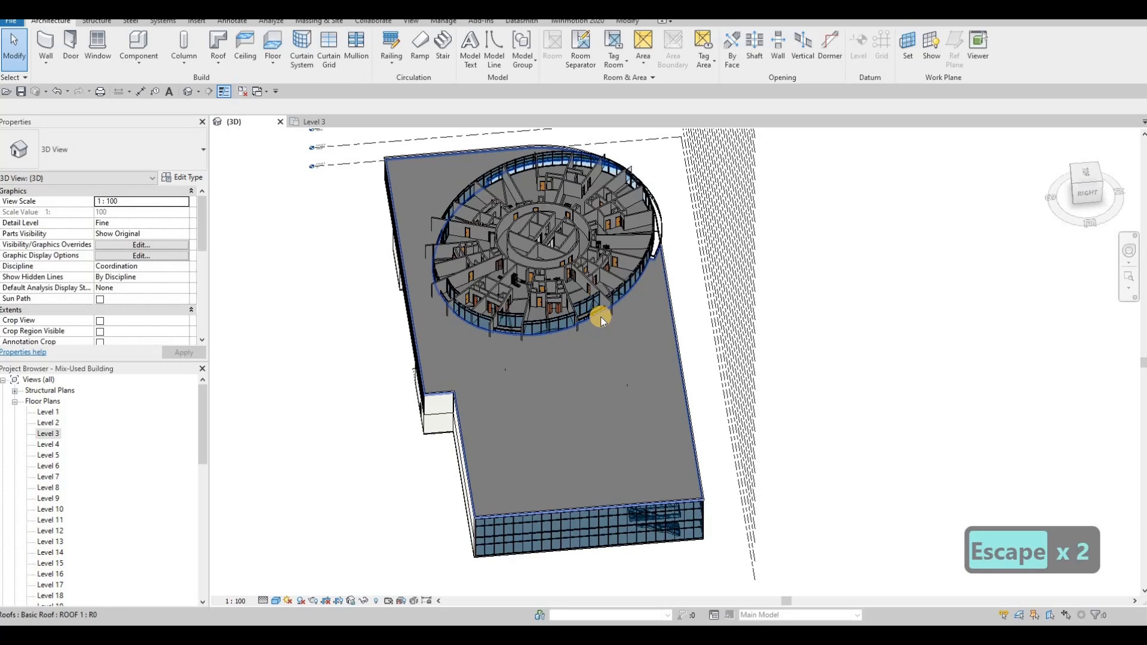
pyautogui.press('Tab')
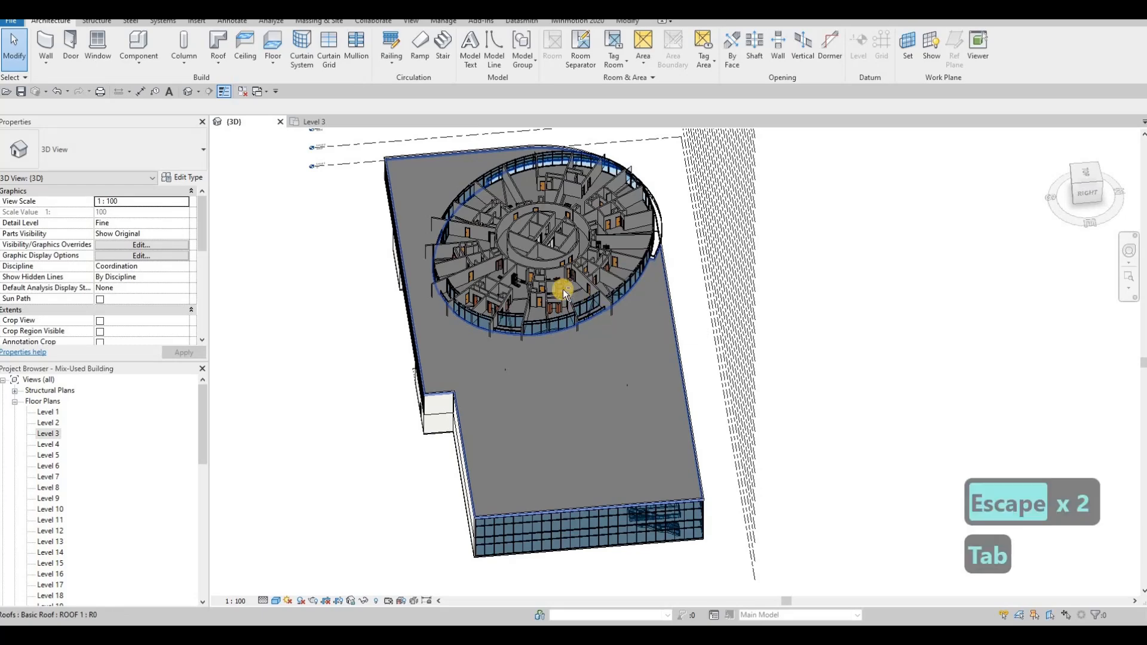
pyautogui.click(599, 317)
pyautogui.scroll(5, 600, 315)
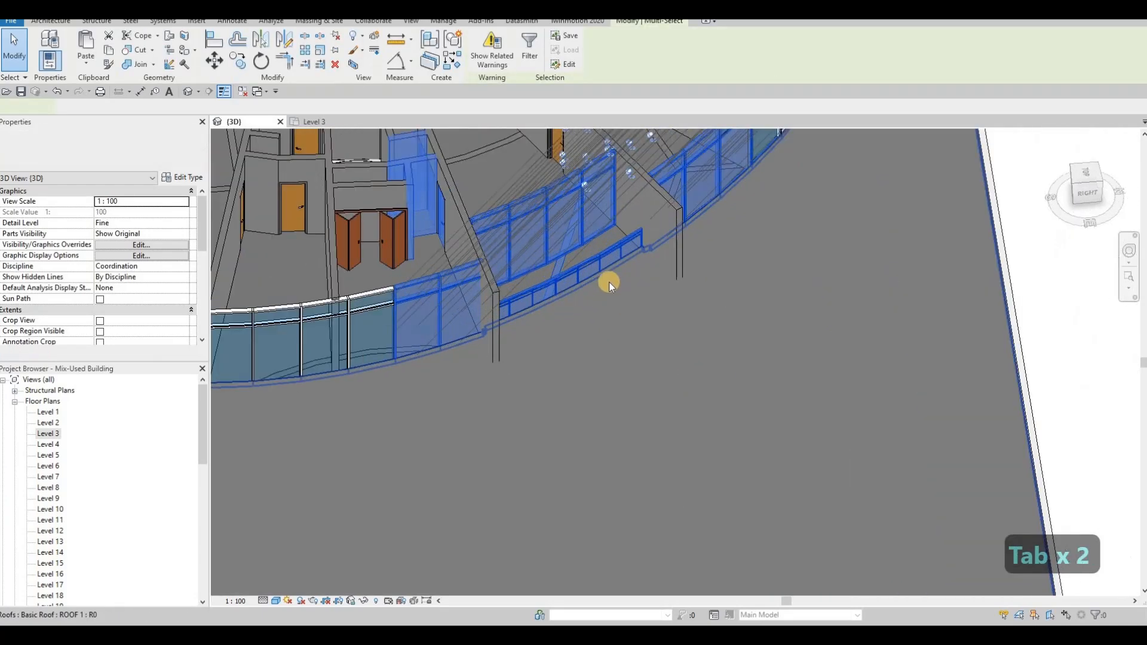
pyautogui.press('Escape')
pyautogui.keyDown('shift'); pyautogui.moveTo(635, 209); pyautogui.dragTo(623, 314, button='middle'); pyautogui.keyUp('shift')
pyautogui.scroll(-5, 622, 315)
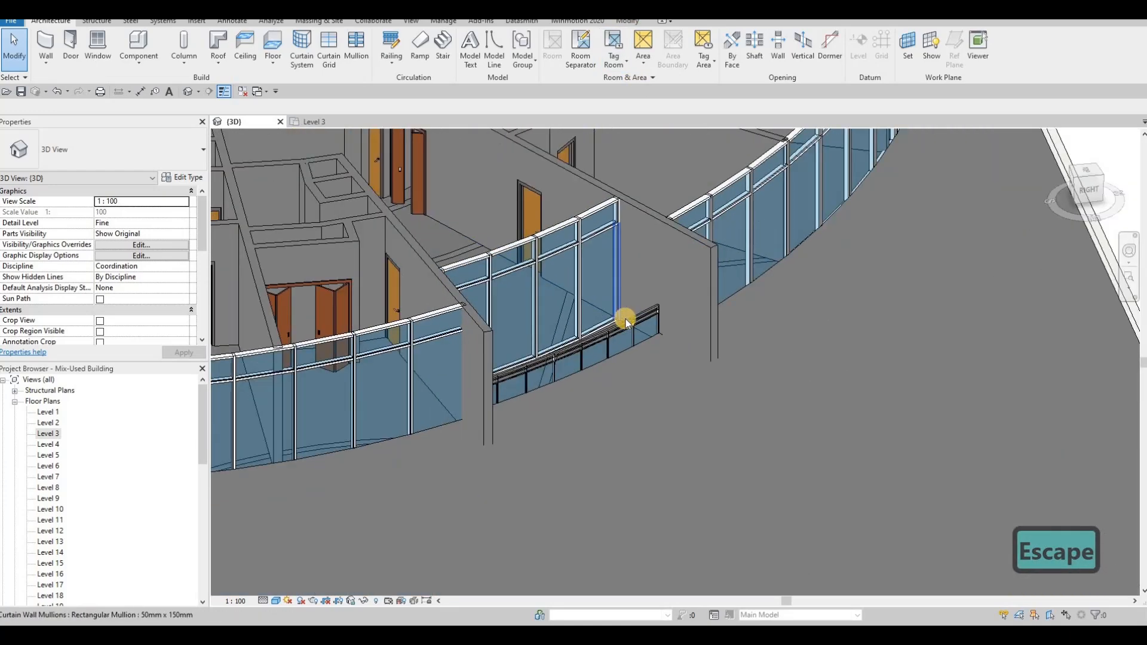
pyautogui.press('Escape')
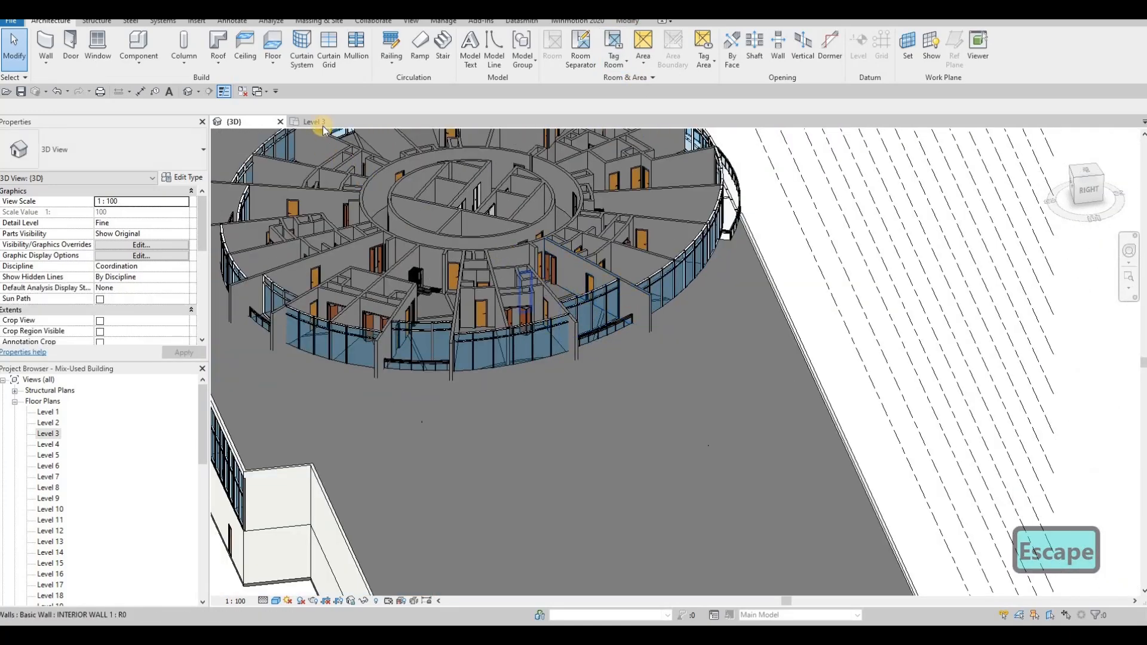
# Return to the Level 3 plan and move unit 49's CONDO RAIL outward to the ends of the extended side walls
pyautogui.click(314, 122)
pyautogui.scroll(6, 777, 293)
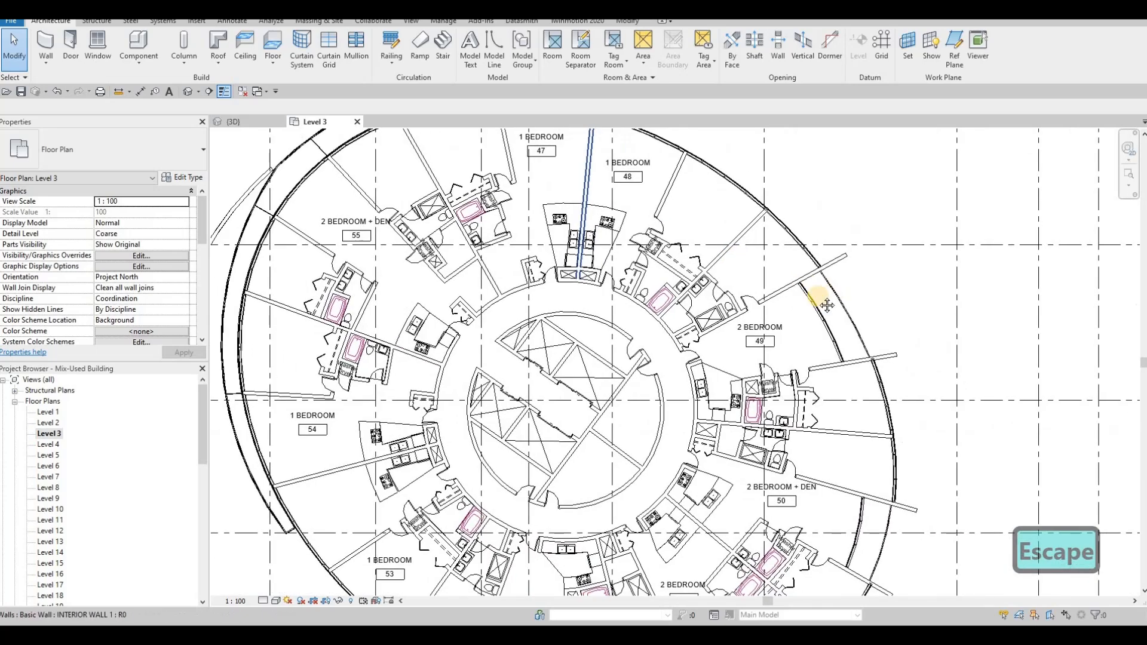
pyautogui.click(703, 304)
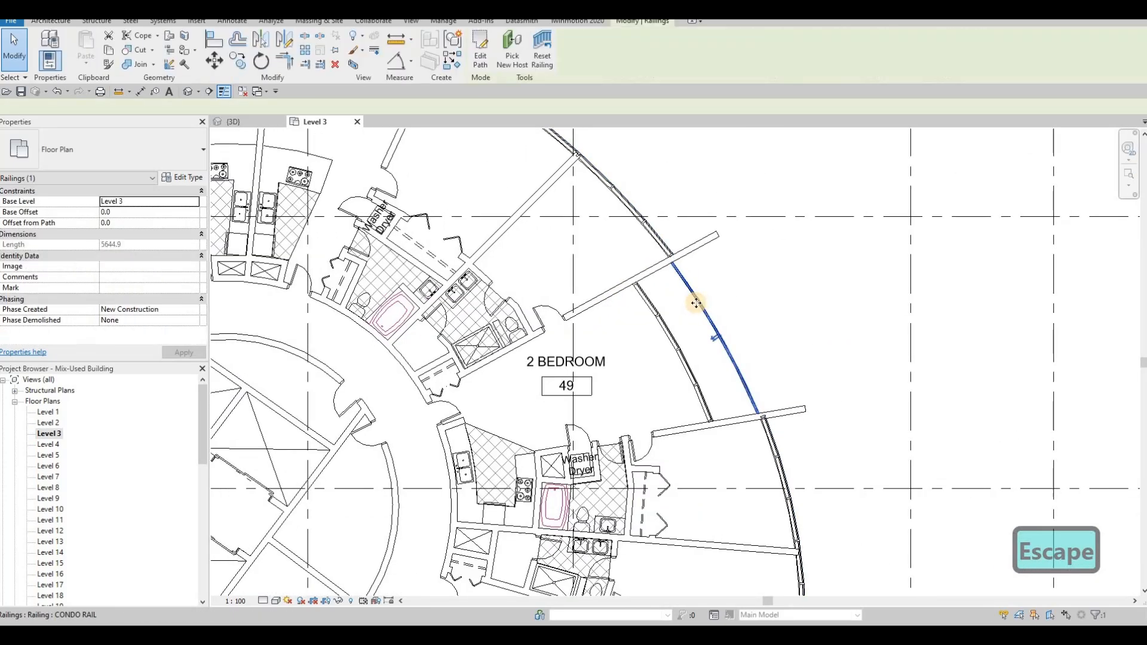
pyautogui.moveTo(722, 292); pyautogui.dragTo(735, 285)
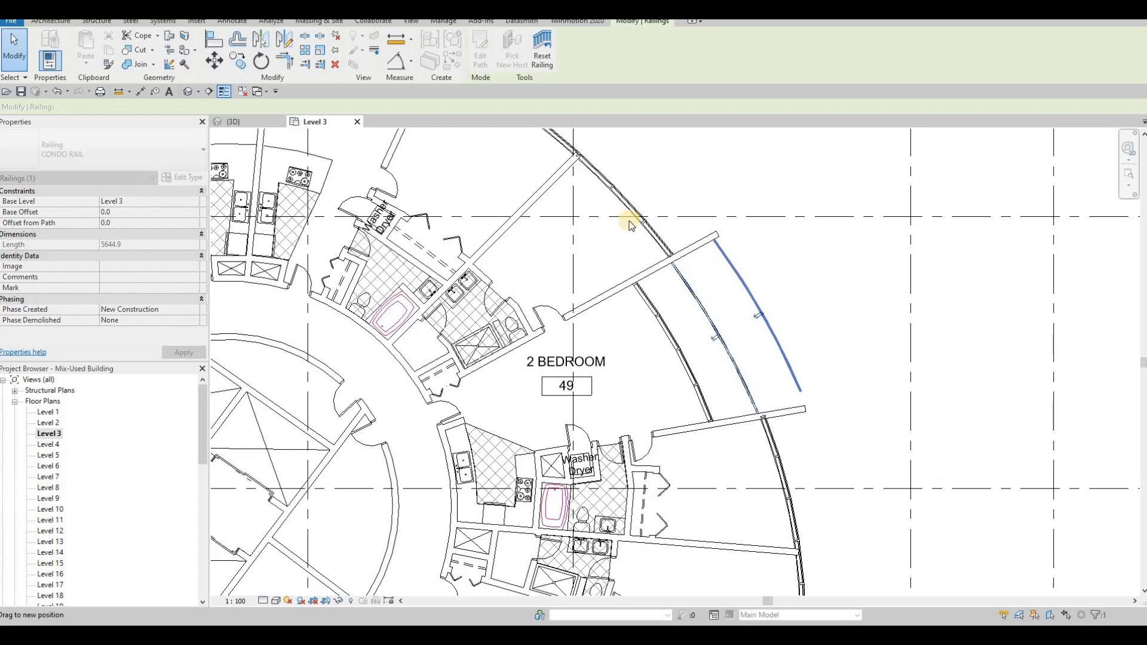
pyautogui.moveTo(631, 224); pyautogui.dragTo(627, 221)
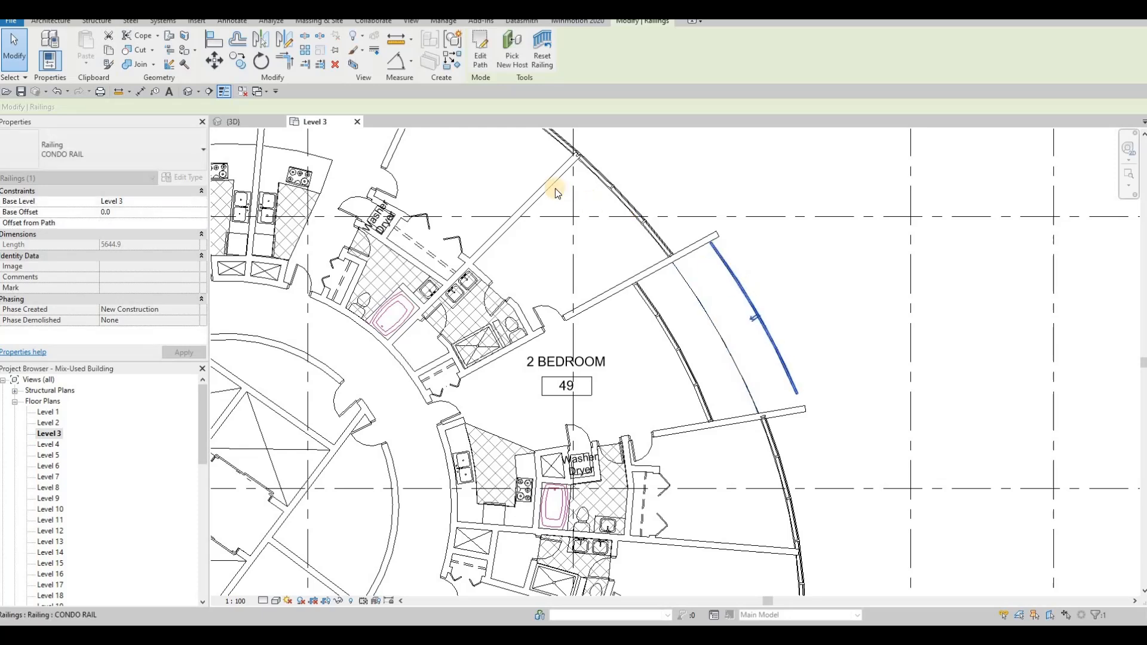
# Open unit 49's railing path for editing and delete its existing arc
pyautogui.doubleClick(731, 267)
pyautogui.click(723, 258)
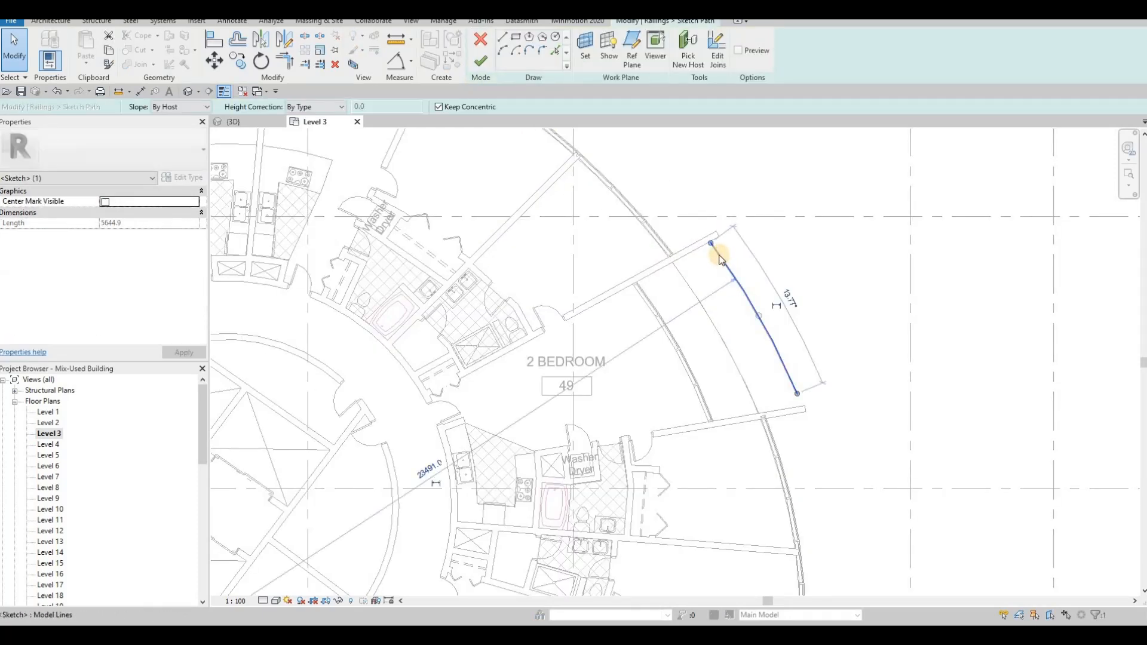
pyautogui.press('Delete')
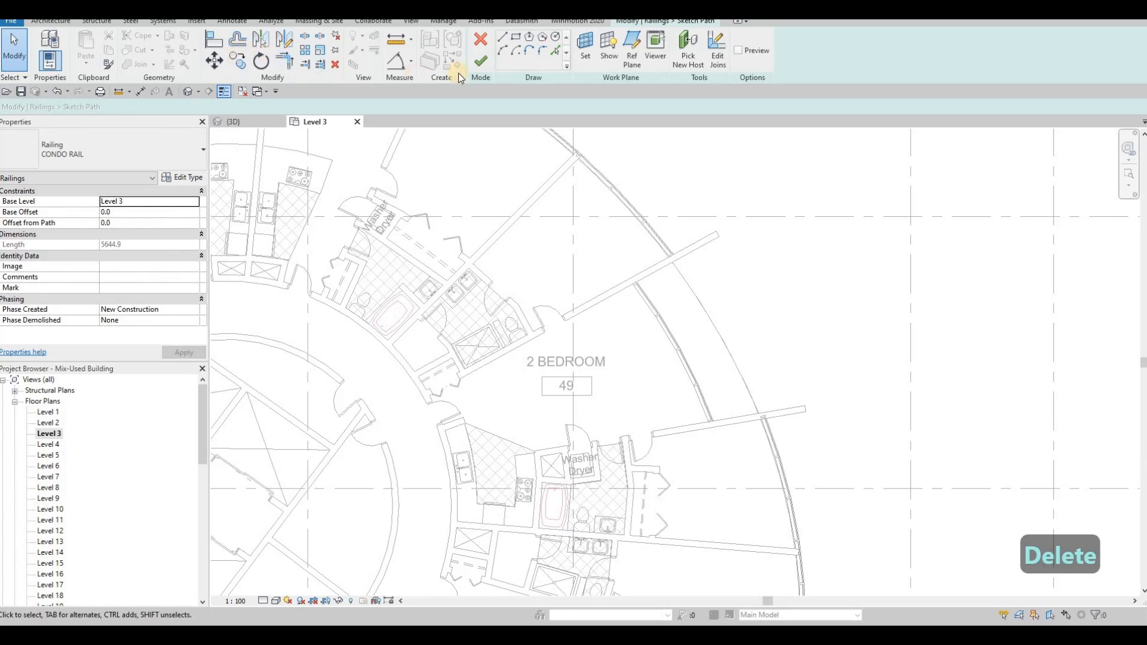
# Try to draw a new railing arc between the outer ends of unit 49's side walls
pyautogui.press('l')
pyautogui.press('i')
pyautogui.click(717, 237)
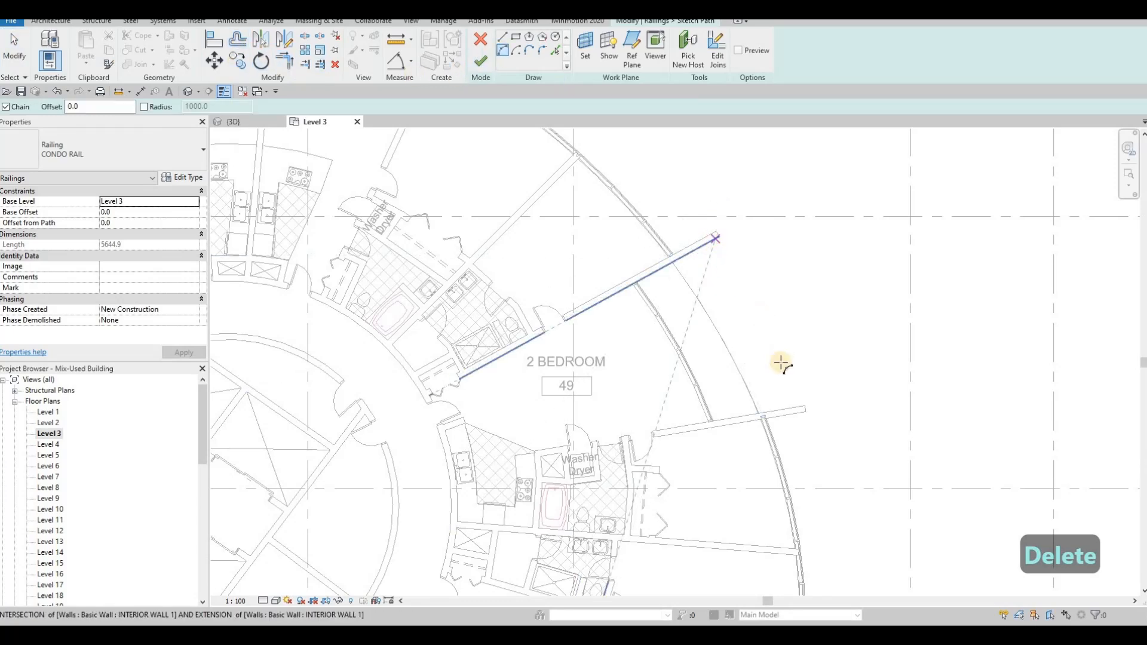
pyautogui.click(794, 404)
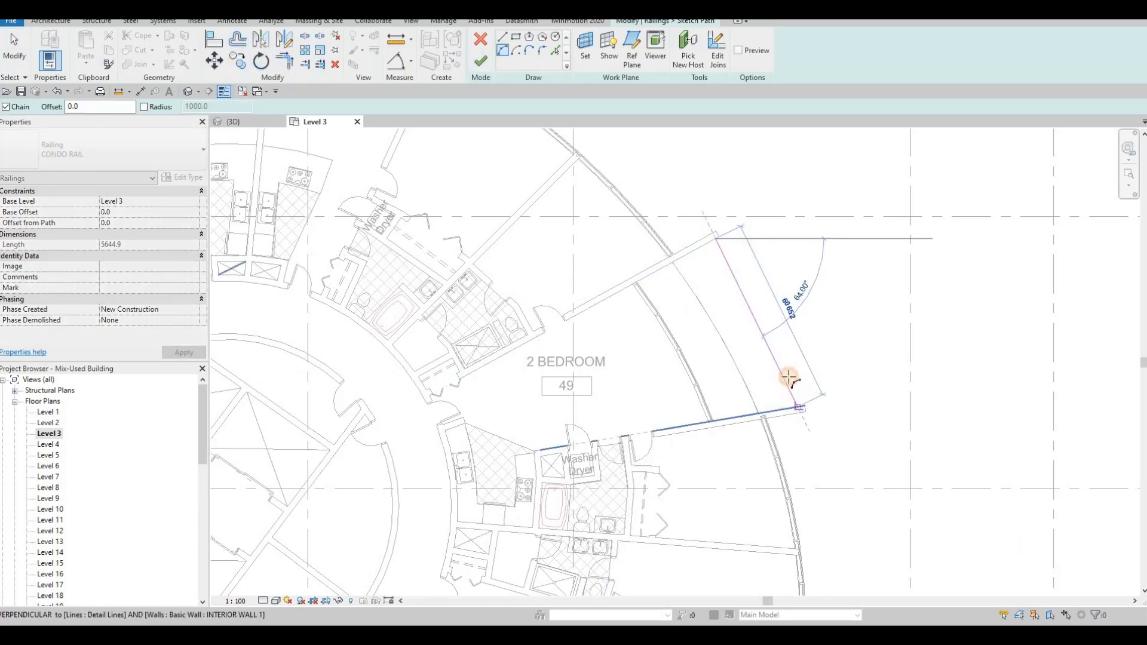
pyautogui.click(777, 348)
pyautogui.press('Escape')
pyautogui.press('Escape')
pyautogui.scroll(3, 793, 398)
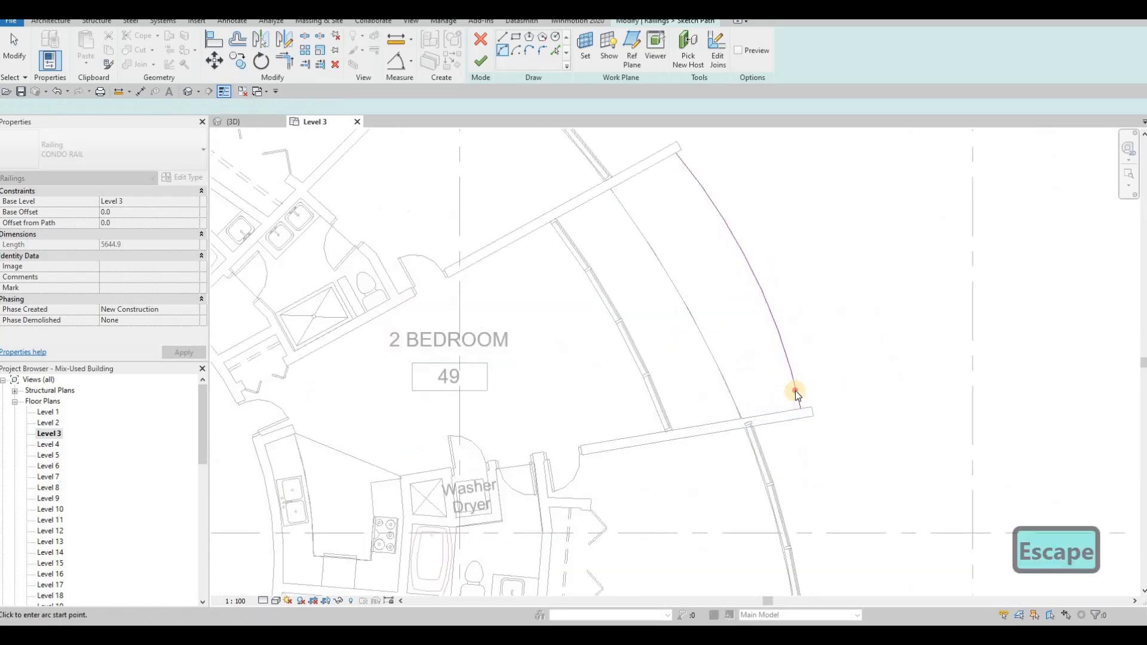
pyautogui.click(802, 412)
pyautogui.moveTo(804, 413); pyautogui.dragTo(804, 413)
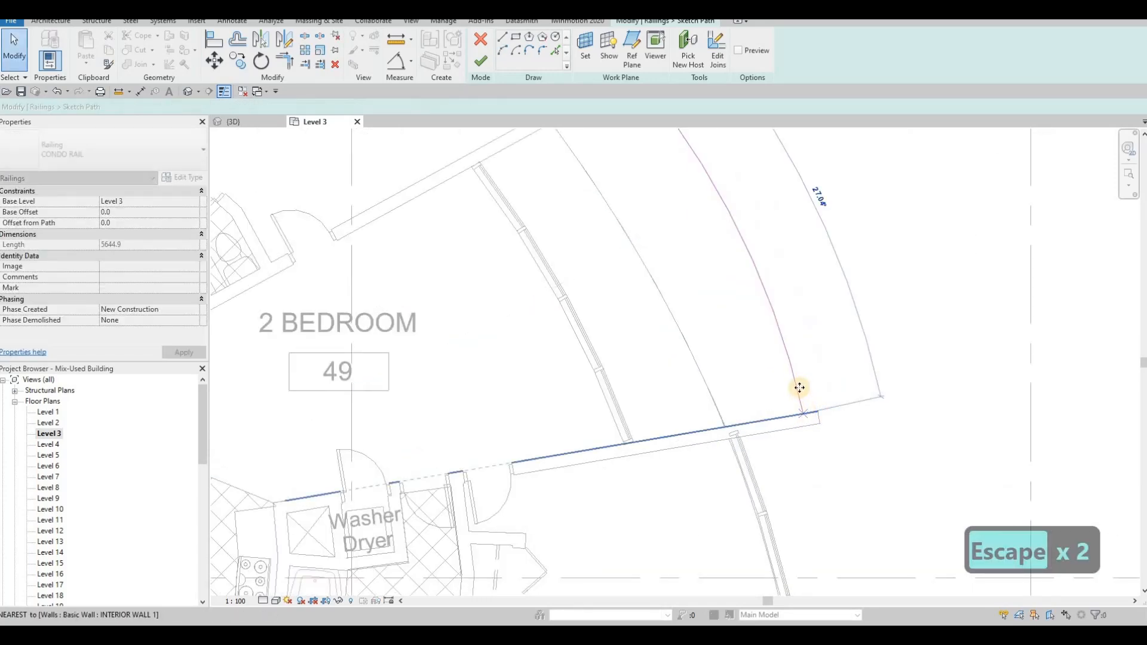
pyautogui.press('Delete')
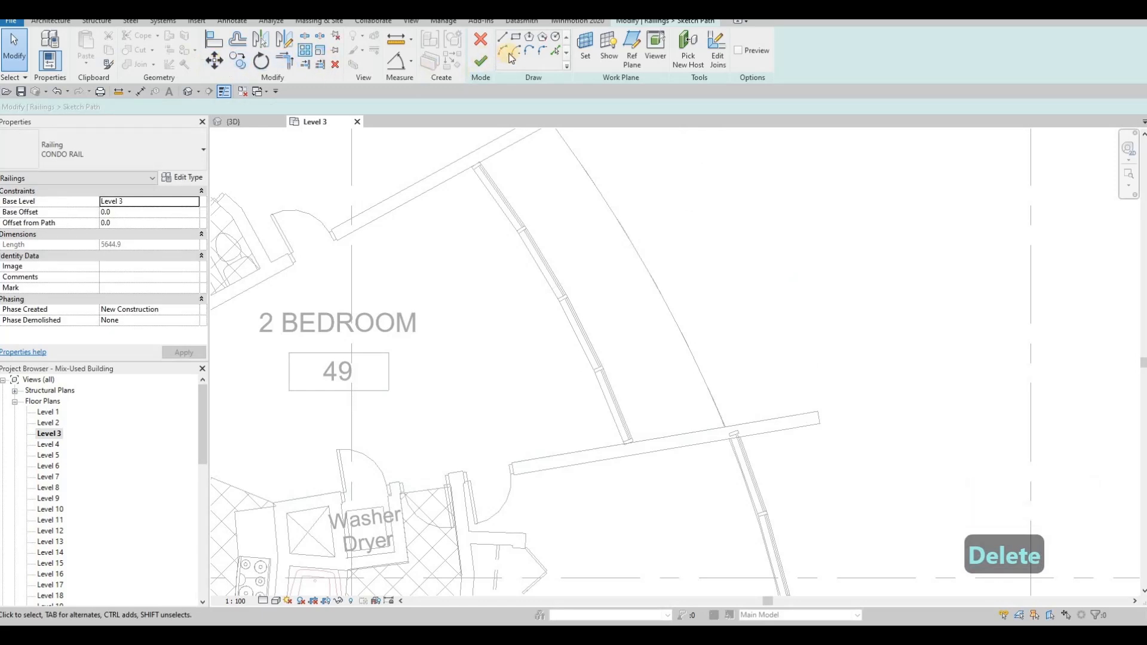
# Draw the railing path as a shallow arc about 6147 mm long between unit 49's side wall ends and finish the railing
pyautogui.click(566, 122)
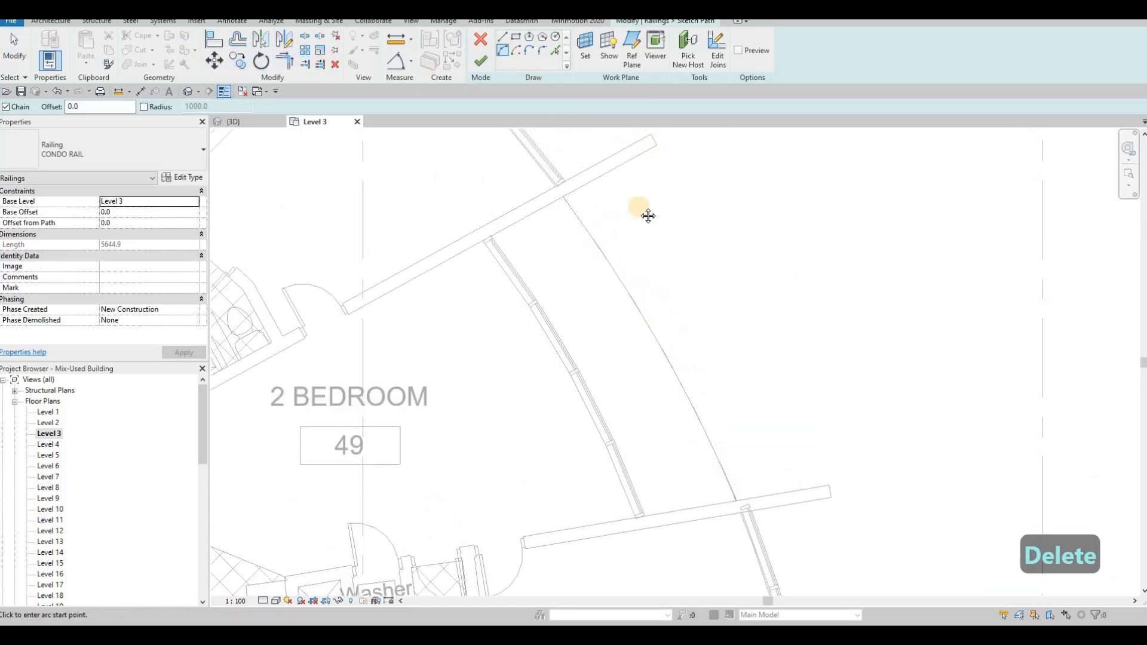
pyautogui.scroll(5, 648, 213)
pyautogui.scroll(2, 645, 186)
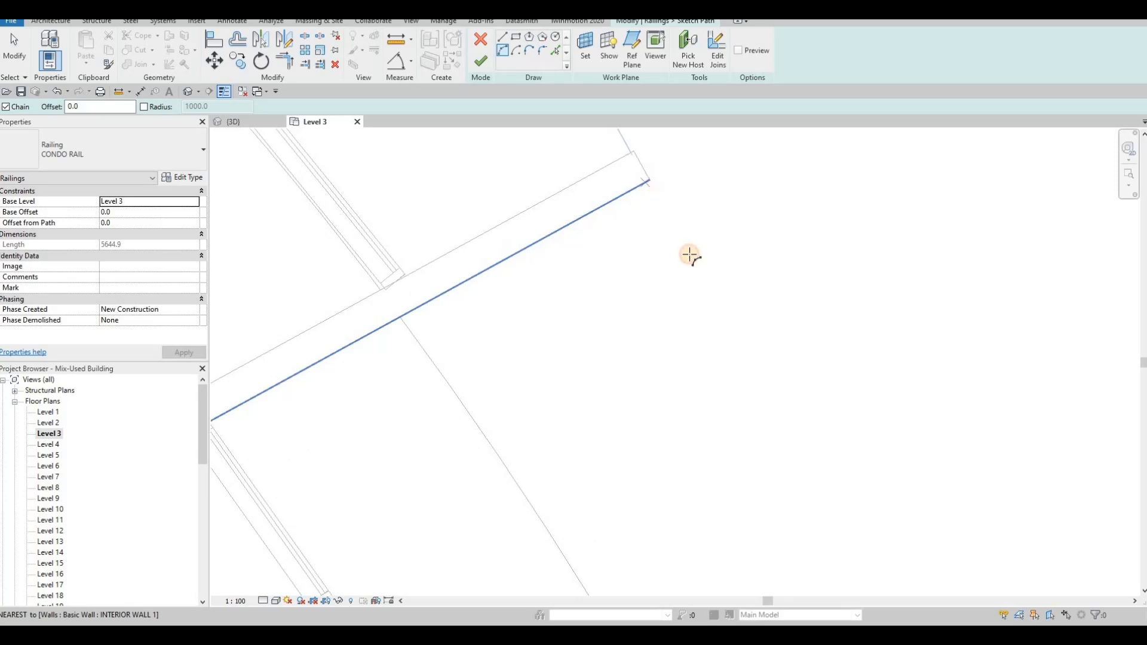
pyautogui.click(649, 181)
pyautogui.scroll(-3, 691, 254)
pyautogui.moveTo(829, 527); pyautogui.dragTo(772, 302, button='middle')
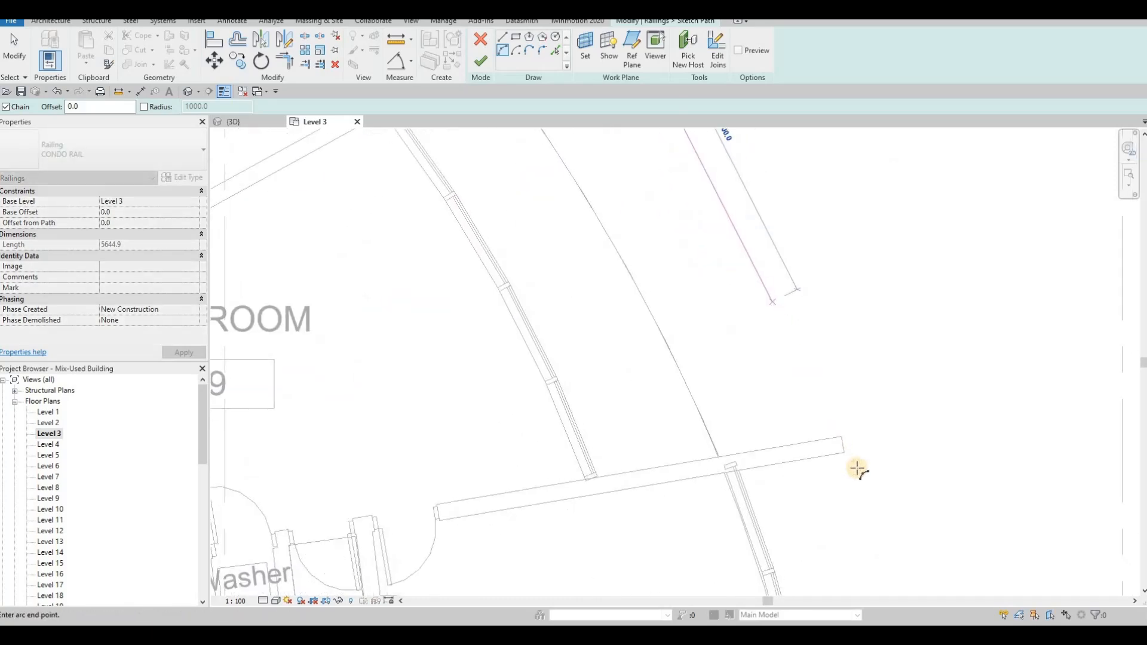
pyautogui.scroll(4, 859, 470)
pyautogui.scroll(-5, 783, 305)
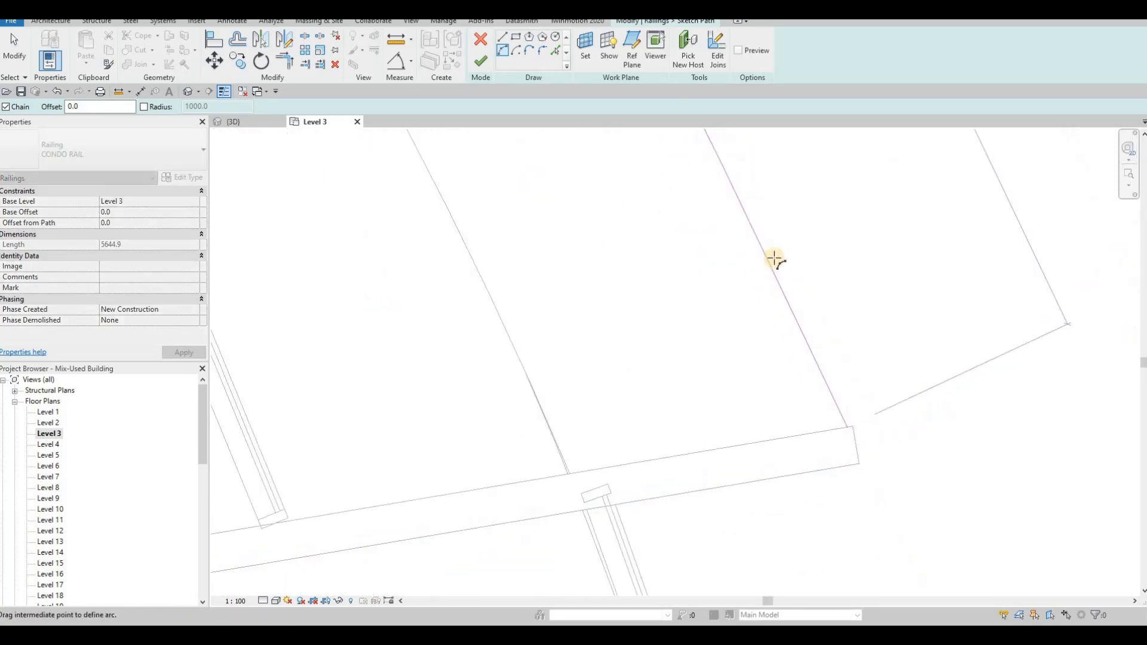
pyautogui.moveTo(754, 281); pyautogui.dragTo(753, 319, button='middle')
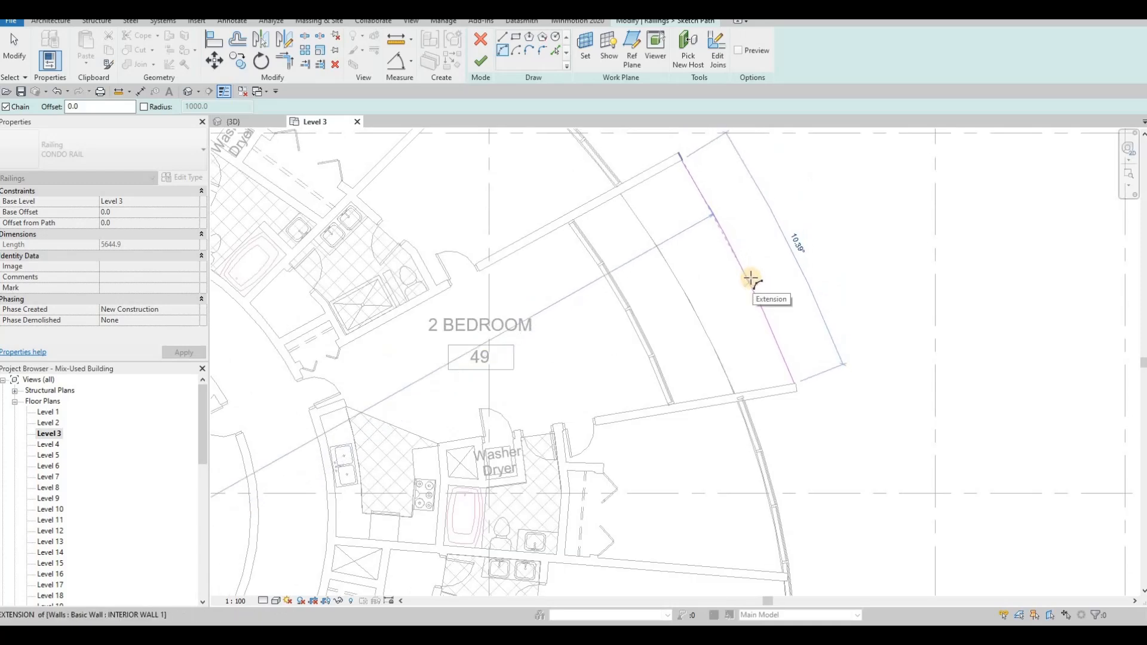
pyautogui.scroll(2, 752, 278)
pyautogui.click(752, 278)
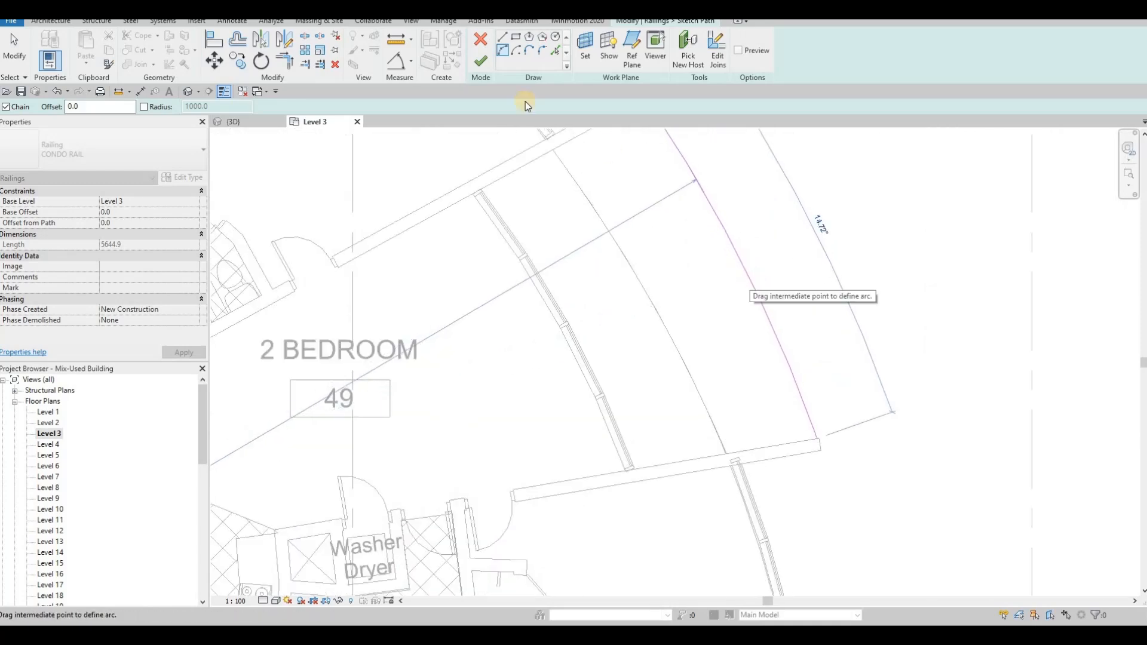
pyautogui.scroll(-4, 688, 251)
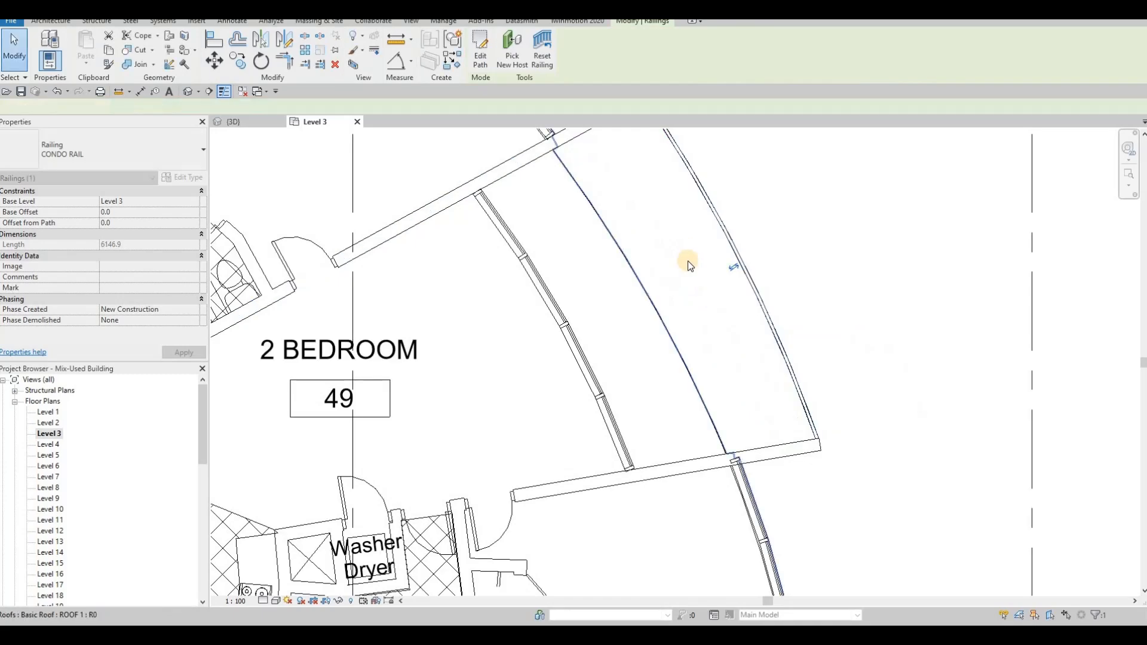
pyautogui.press('Escape')
pyautogui.press('Escape')
pyautogui.press('Escape')
# Examine the wall ends, FLOOR 4 slab and INTERIOR WALL 1 side wall around unit 49's balcony
pyautogui.scroll(4, 681, 199)
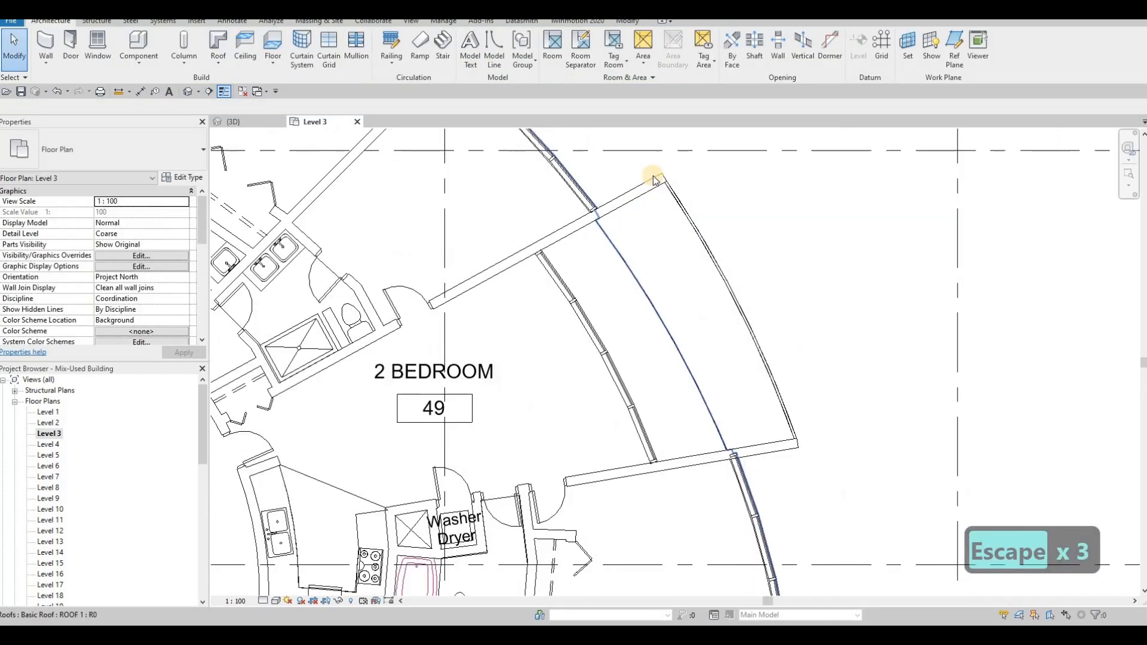
pyautogui.moveTo(621, 180); pyautogui.dragTo(619, 218, button='middle')
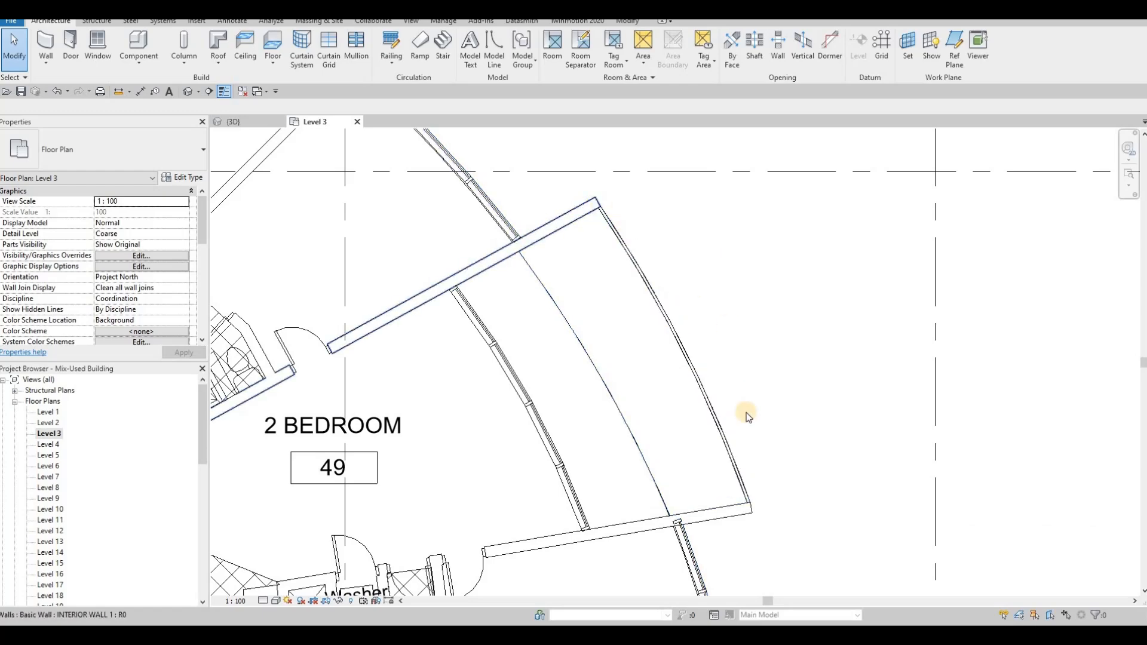
pyautogui.moveTo(751, 511); pyautogui.dragTo(751, 465, button='middle')
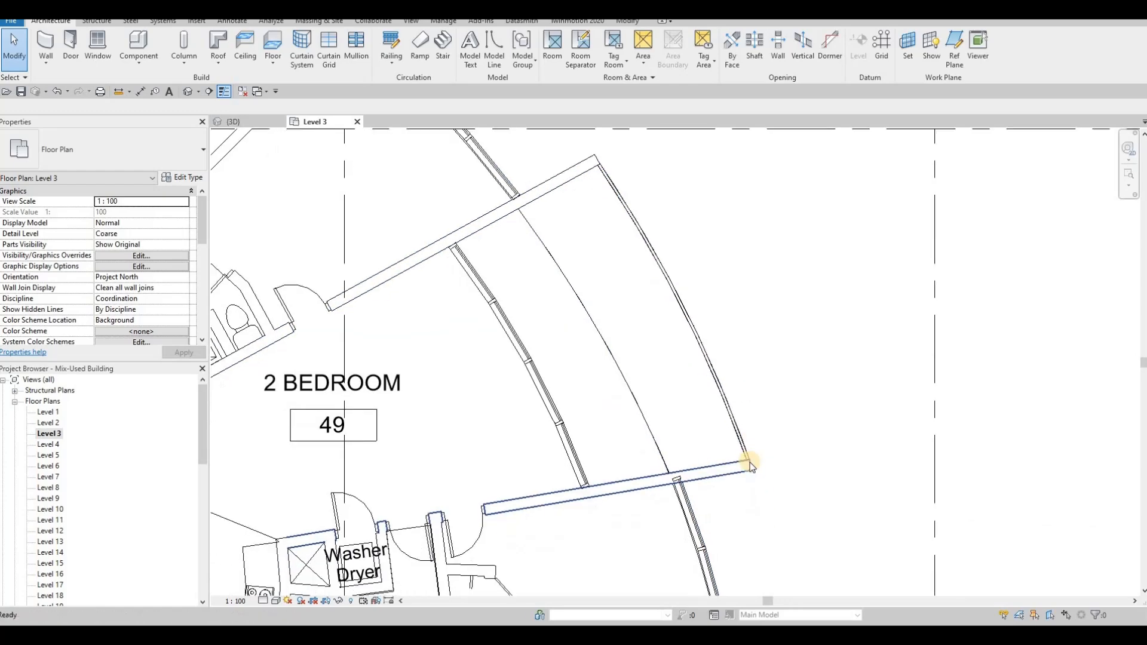
pyautogui.scroll(-1, 750, 464)
pyautogui.press('Escape')
pyautogui.press('Escape')
pyautogui.moveTo(709, 374); pyautogui.dragTo(710, 368, button='middle')
pyautogui.scroll(-1, 711, 370)
pyautogui.click(711, 374)
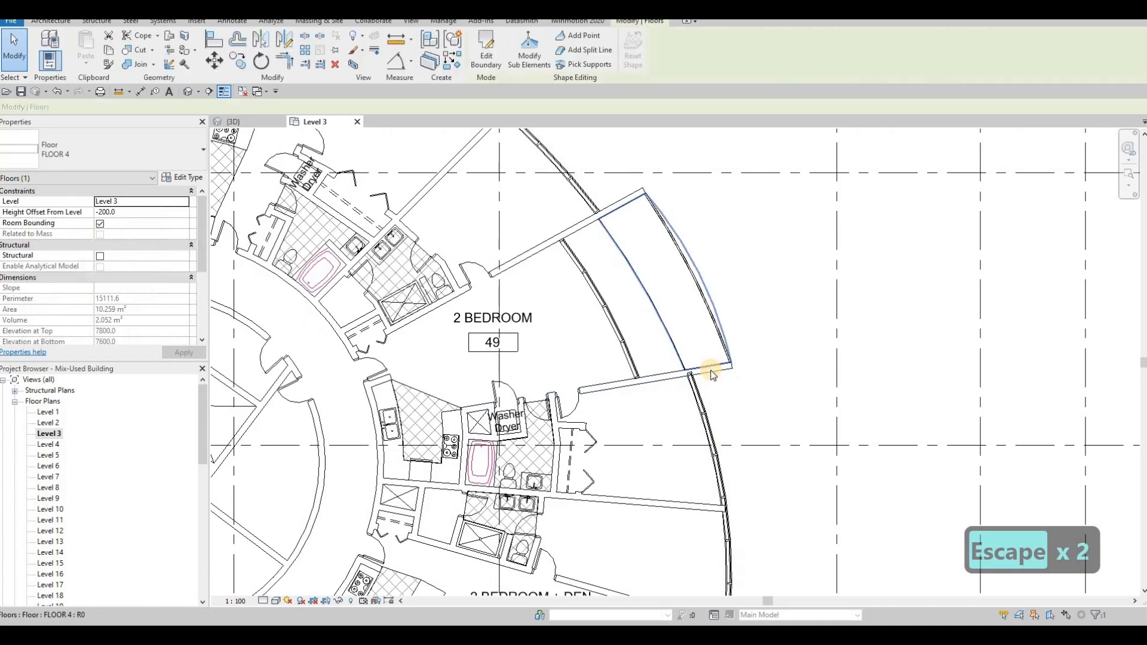
pyautogui.press('Escape')
pyautogui.click(708, 374)
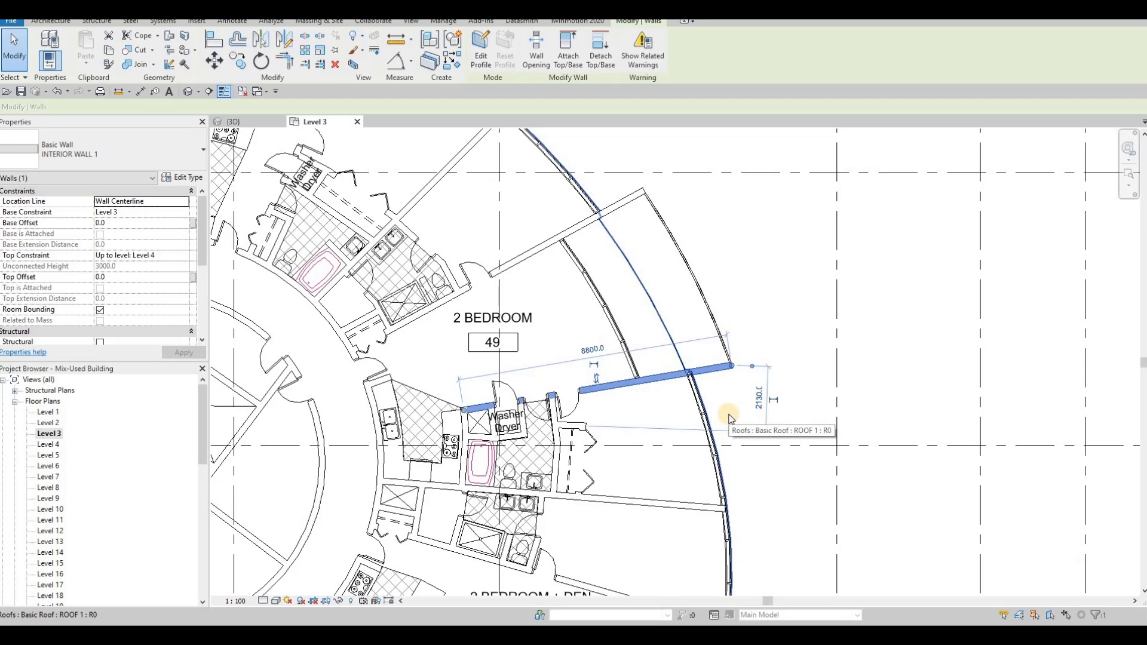
pyautogui.scroll(-3, 756, 412)
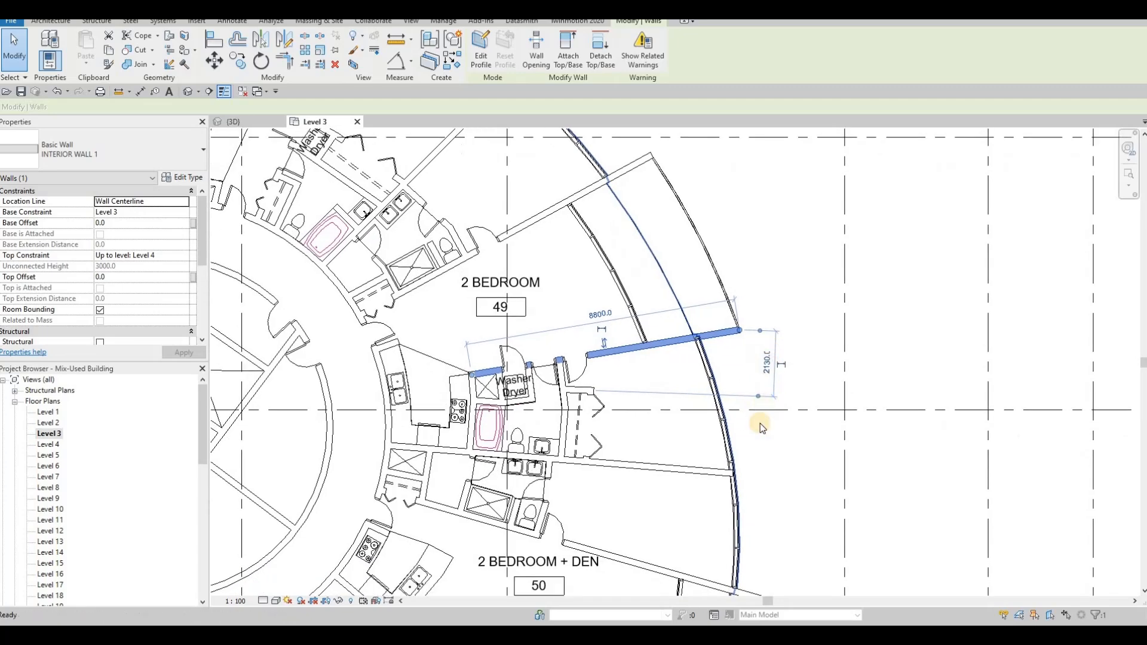
pyautogui.press('Escape')
pyautogui.press('Escape')
# Start a new FLOOR 4 floor sketch on Level 3 modelled on the existing long curved balcony slab outside units 47 and 55
pyautogui.moveTo(748, 364); pyautogui.dragTo(745, 318, button='middle')
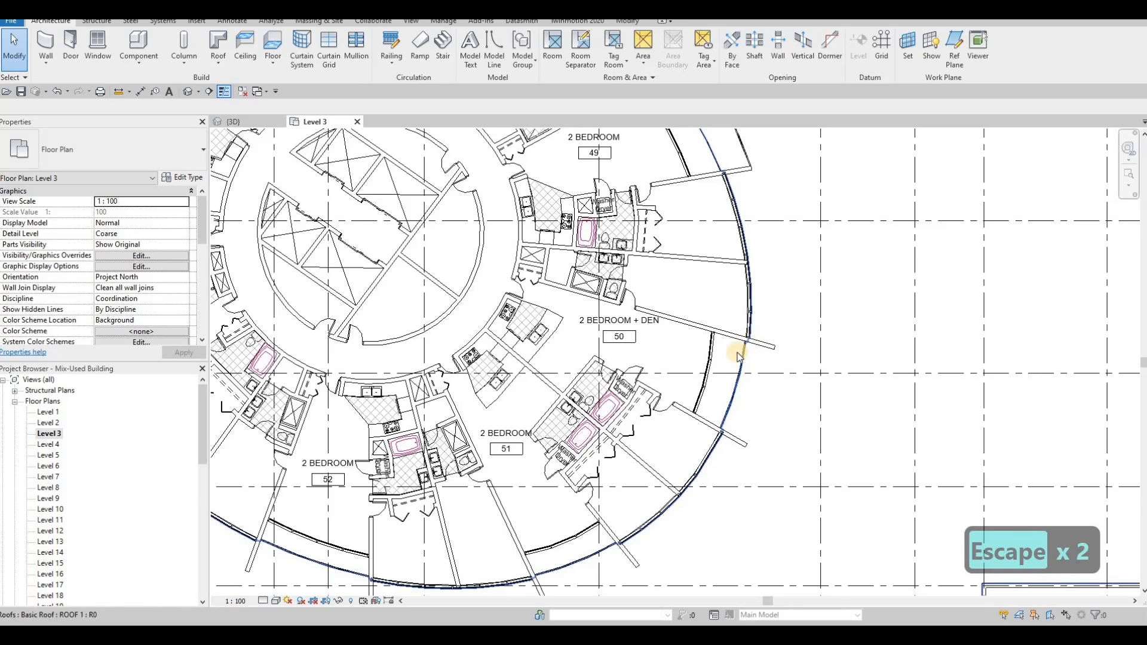
pyautogui.moveTo(859, 367); pyautogui.dragTo(861, 459, button='middle')
pyautogui.moveTo(655, 328); pyautogui.dragTo(740, 458, button='middle')
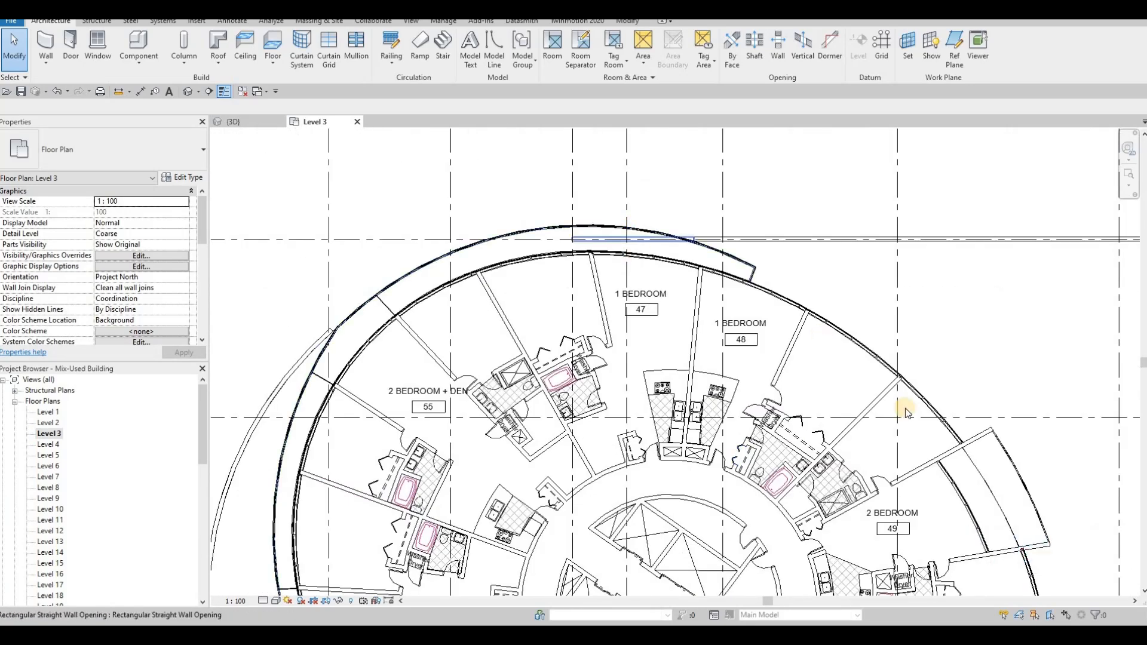
pyautogui.press('Tab')
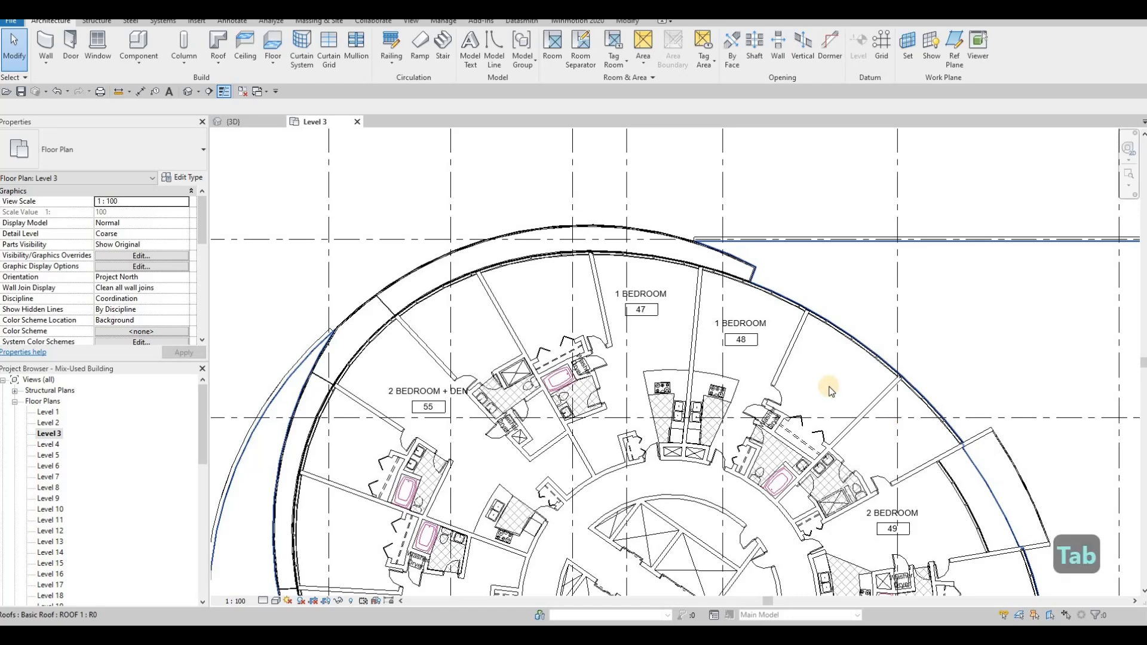
pyautogui.moveTo(987, 459); pyautogui.dragTo(813, 384, button='middle')
pyautogui.press('Escape')
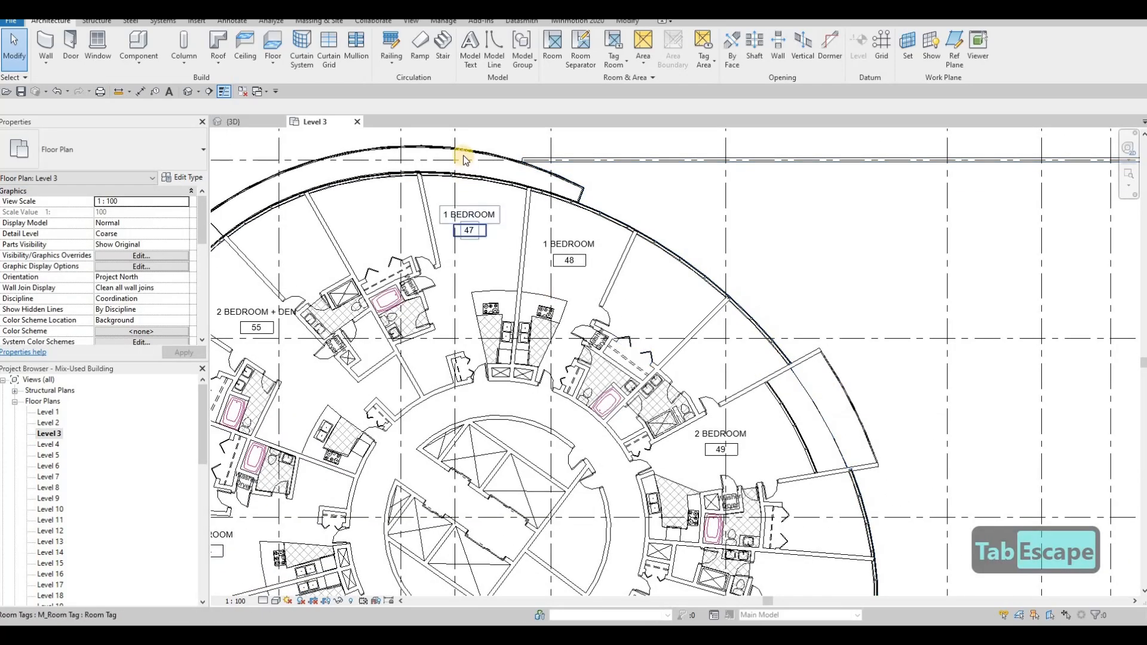
pyautogui.press('Tab')
pyautogui.press('Tab')
pyautogui.click(475, 168)
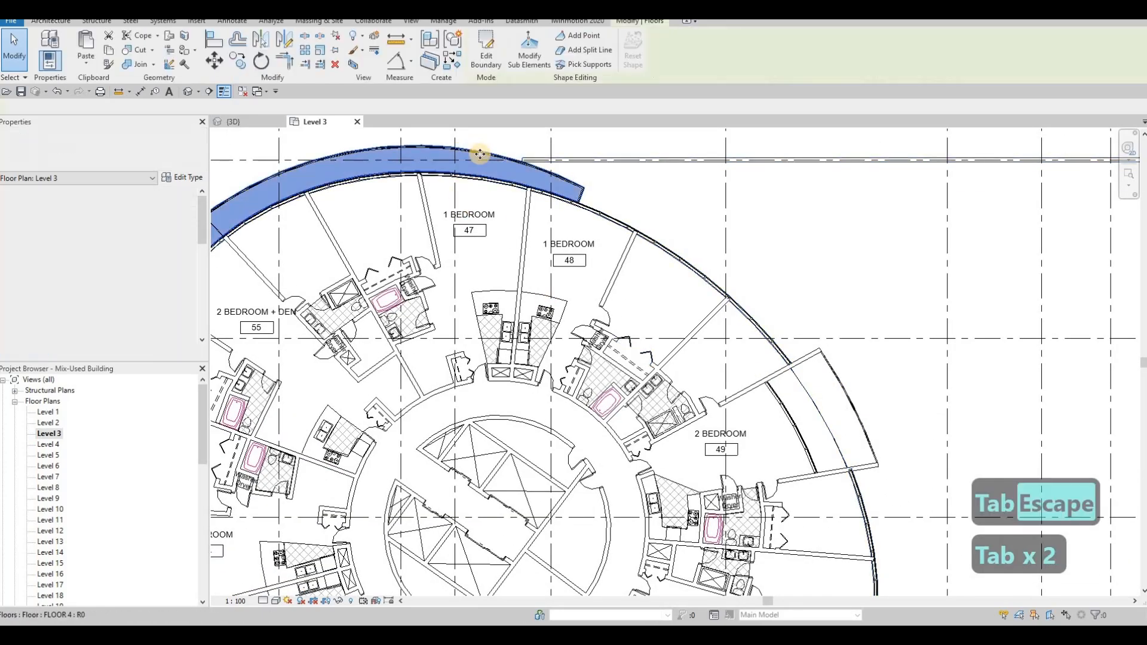
pyautogui.press('c')
pyautogui.press('s')
pyautogui.scroll(-5, 707, 364)
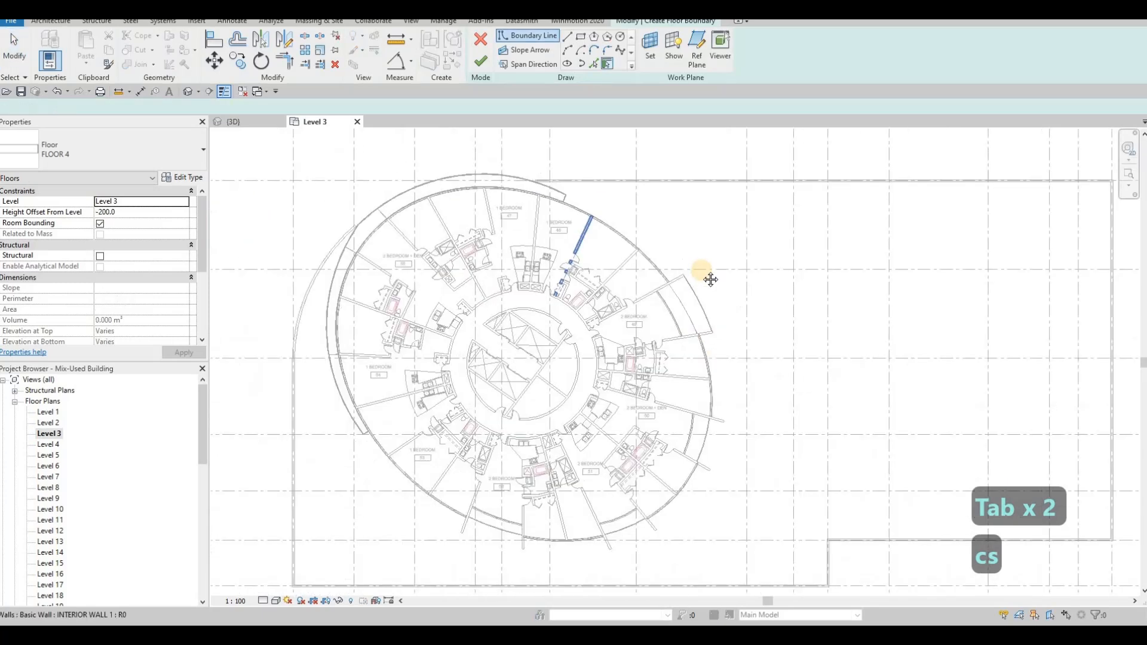
# Pick unit 50's existing balcony railing curve and the inner faces of its two side walls as floor boundary lines
pyautogui.scroll(3, 686, 325)
pyautogui.scroll(-2, 670, 321)
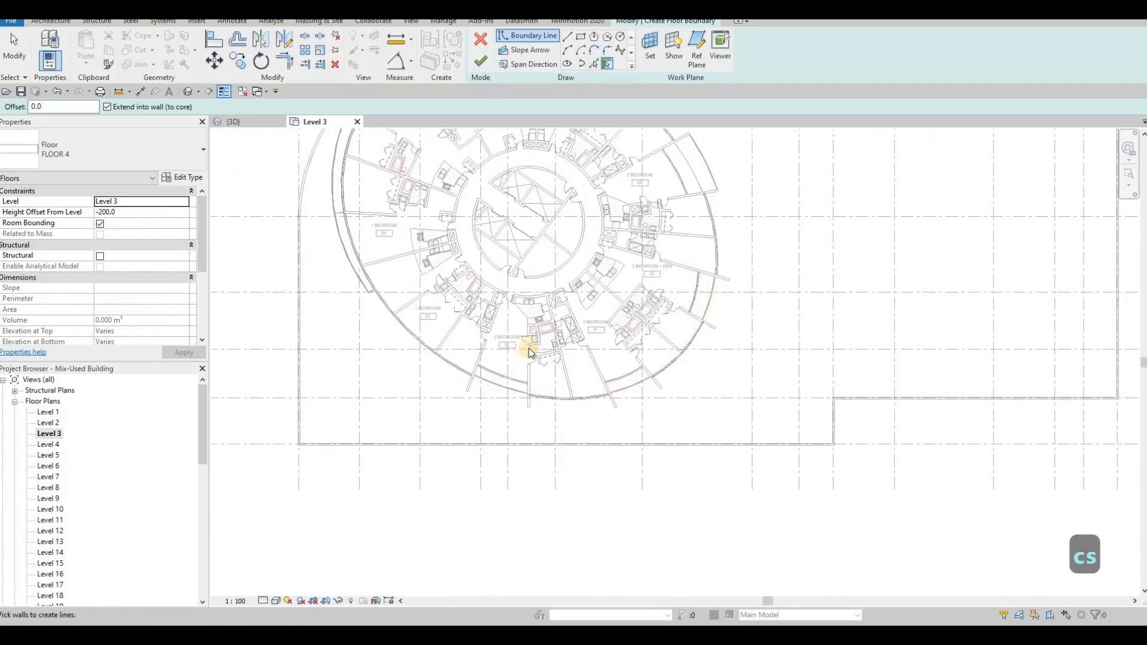
pyautogui.scroll(6, 696, 281)
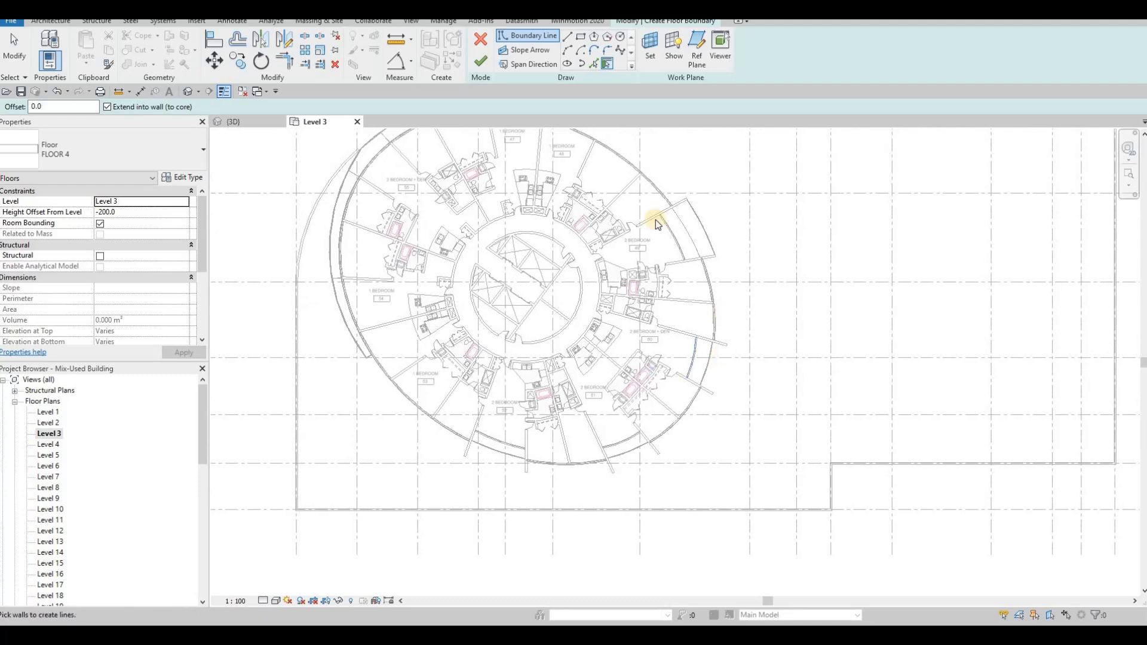
pyautogui.click(581, 40)
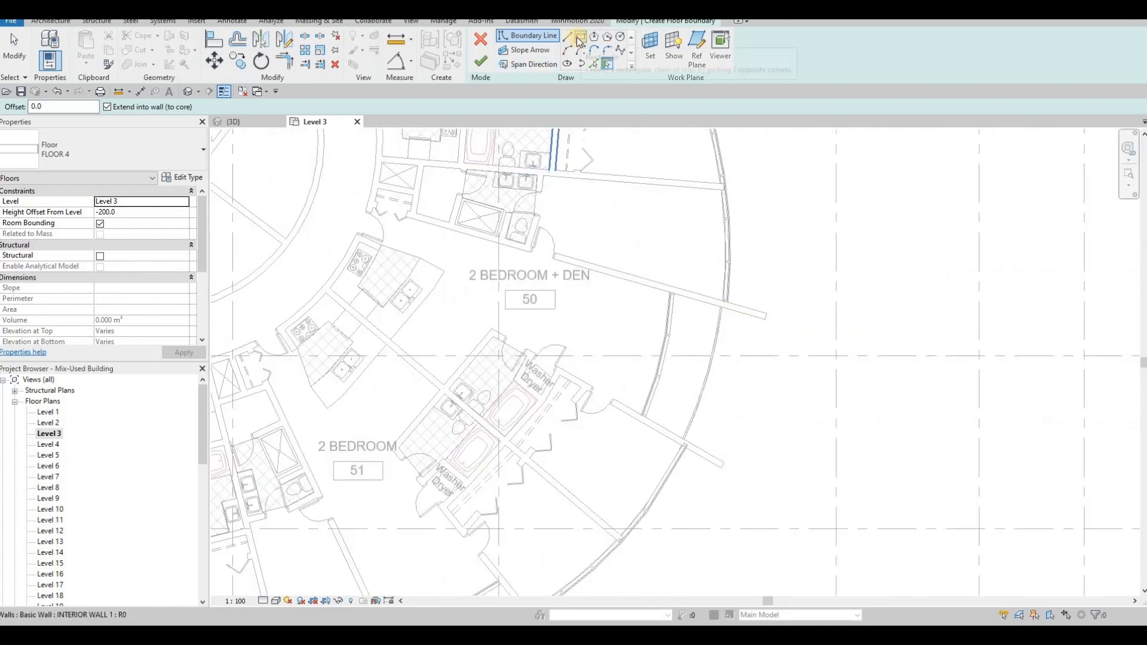
pyautogui.click(598, 64)
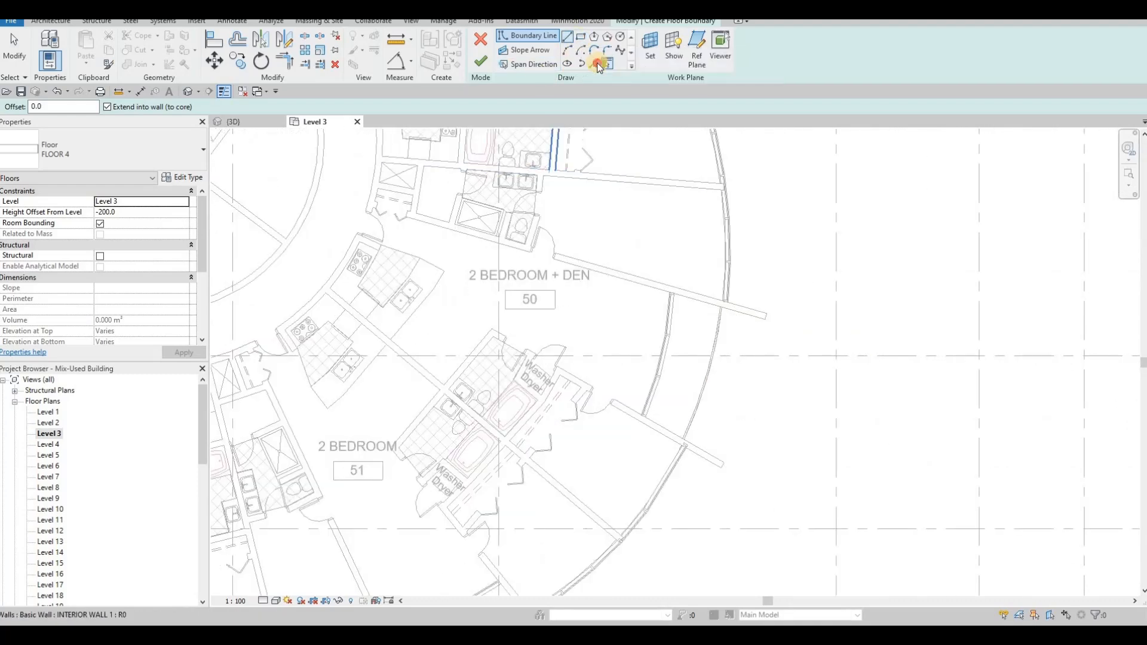
pyautogui.scroll(4, 704, 313)
pyautogui.click(694, 317)
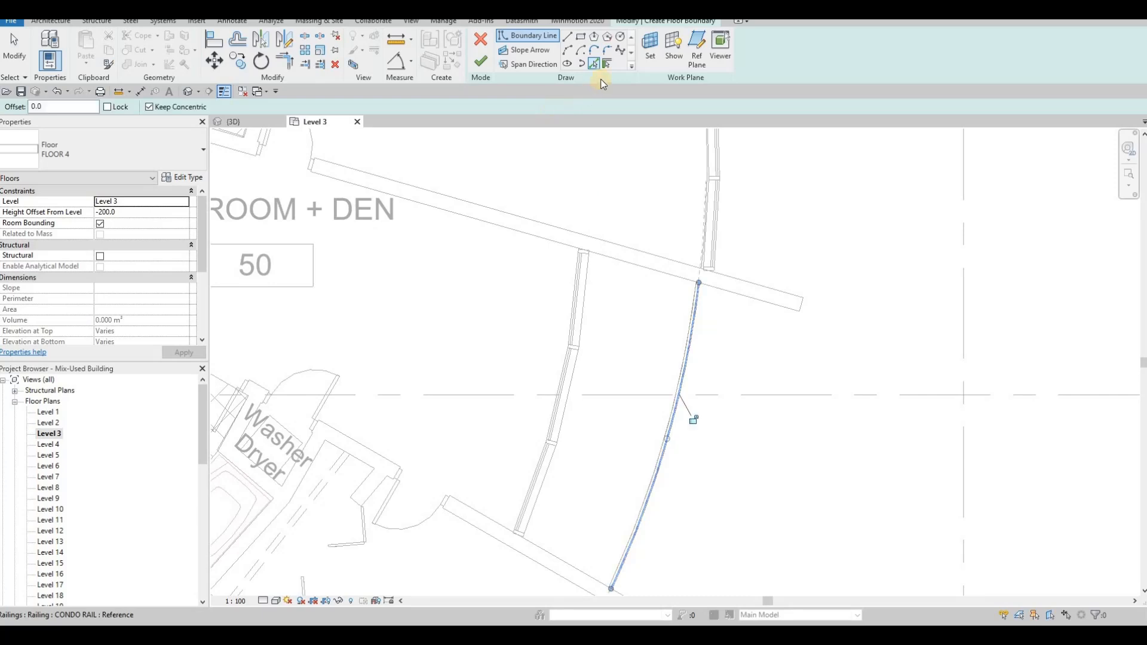
pyautogui.click(743, 299)
pyautogui.moveTo(668, 442); pyautogui.dragTo(655, 289, button='middle')
pyautogui.scroll(-1, 656, 289)
pyautogui.click(661, 446)
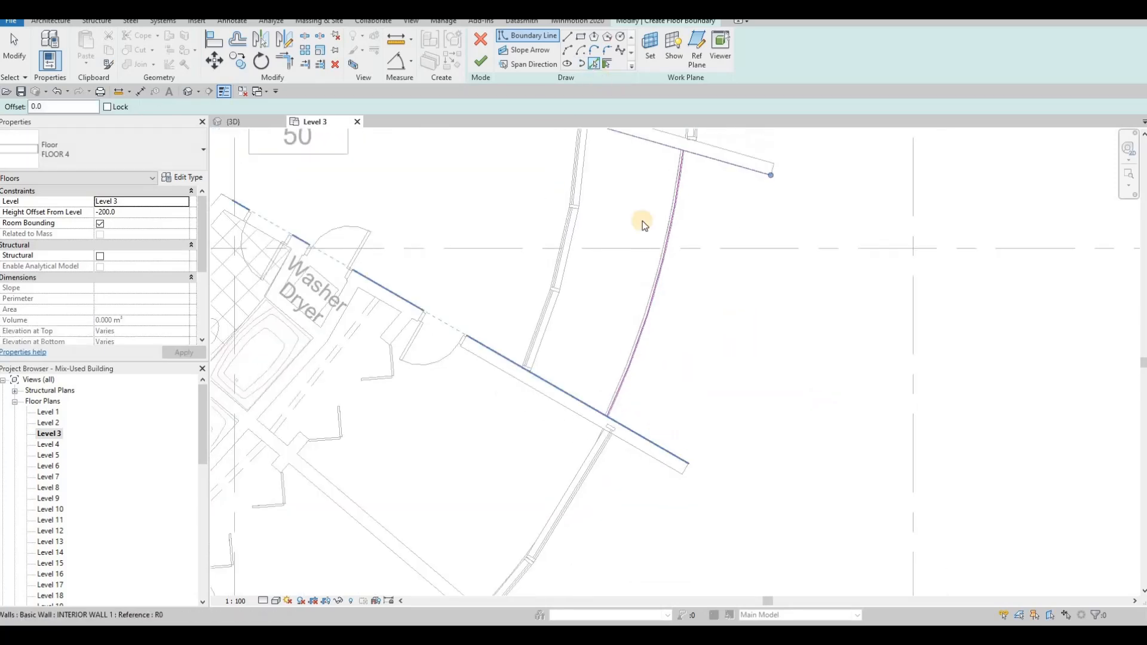
# Draw the slab's outer edge as a shallow arc spanning about 4600 mm between the ends of unit 50's side walls
pyautogui.click(768, 175)
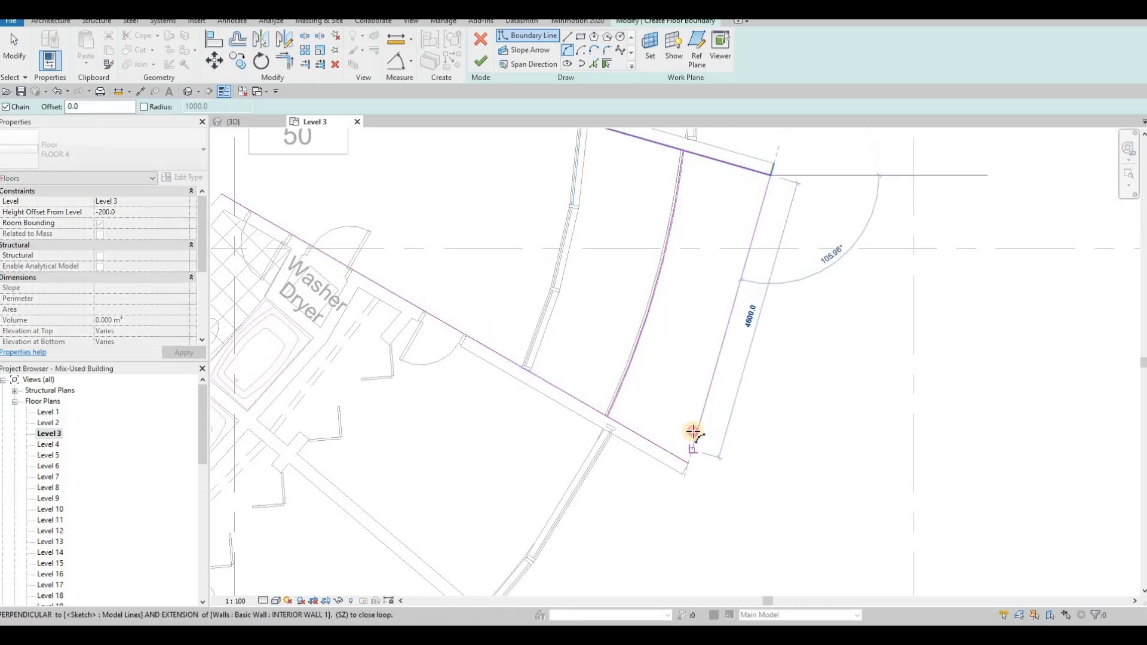
pyautogui.click(720, 352)
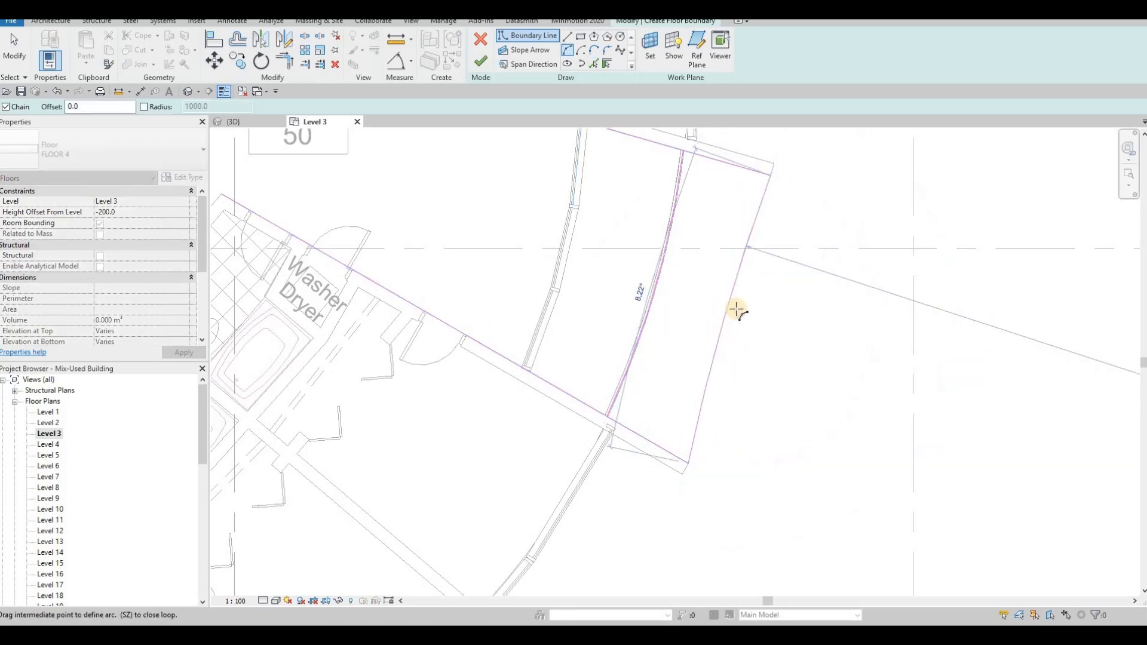
pyautogui.scroll(2, 736, 299)
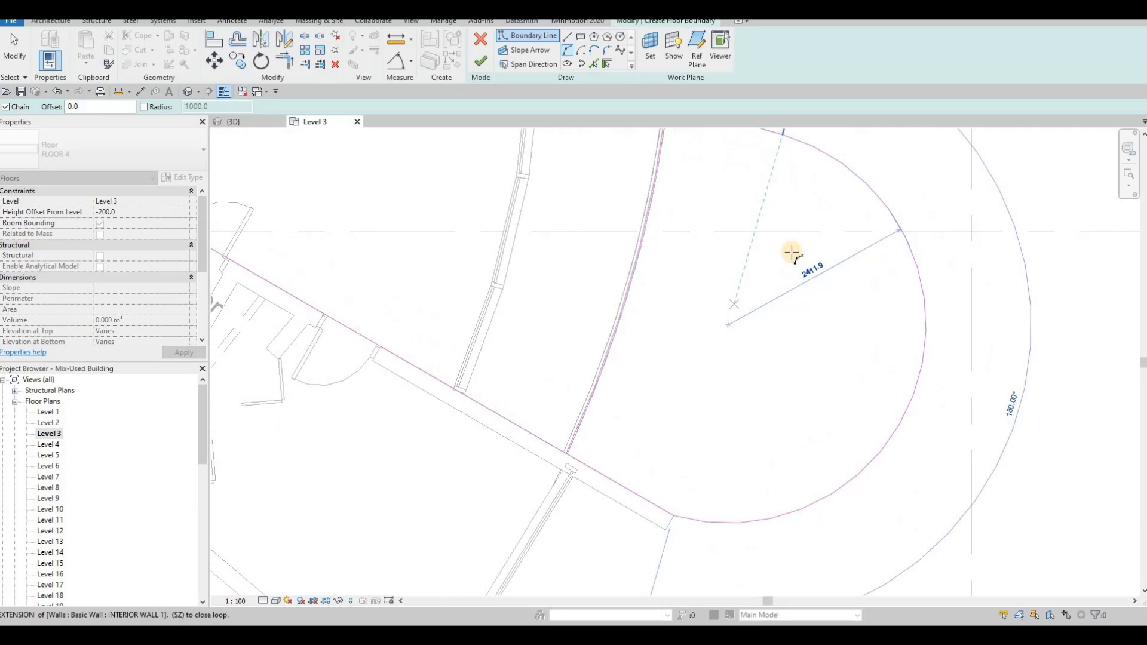
pyautogui.scroll(-2, 792, 254)
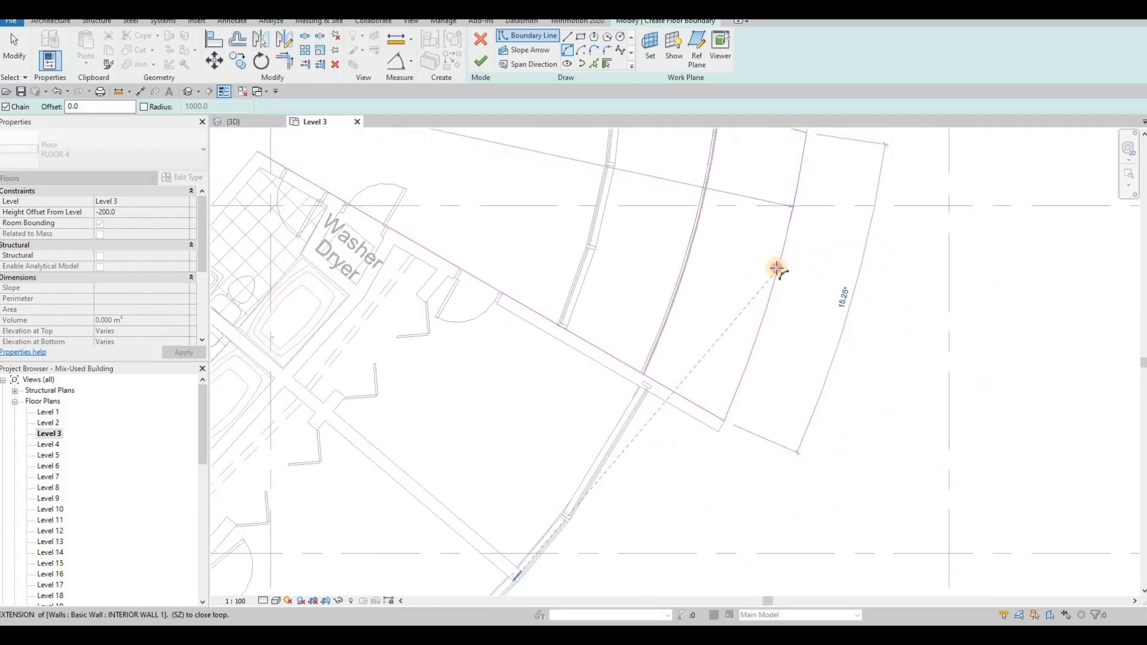
pyautogui.press('Escape')
pyautogui.scroll(-3, 741, 270)
pyautogui.press('Escape')
pyautogui.press('Escape')
pyautogui.press('Escape')
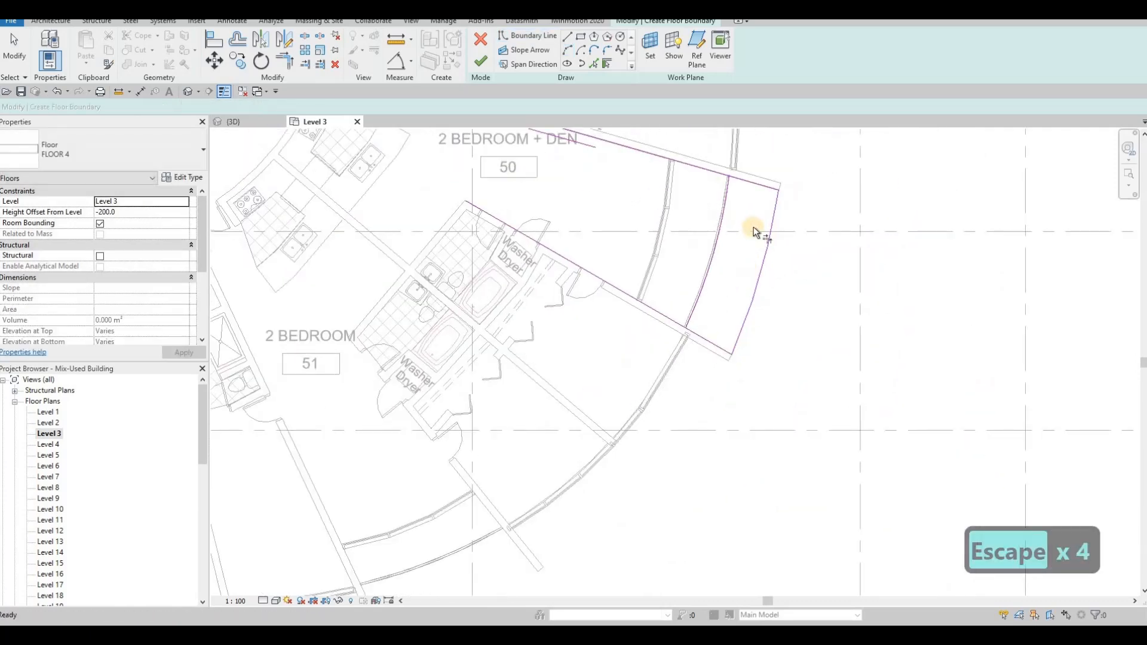
# Trim the side wall boundary lines to the inner curve to close the outline and finish unit 50's balcony slab
pyautogui.click(746, 182)
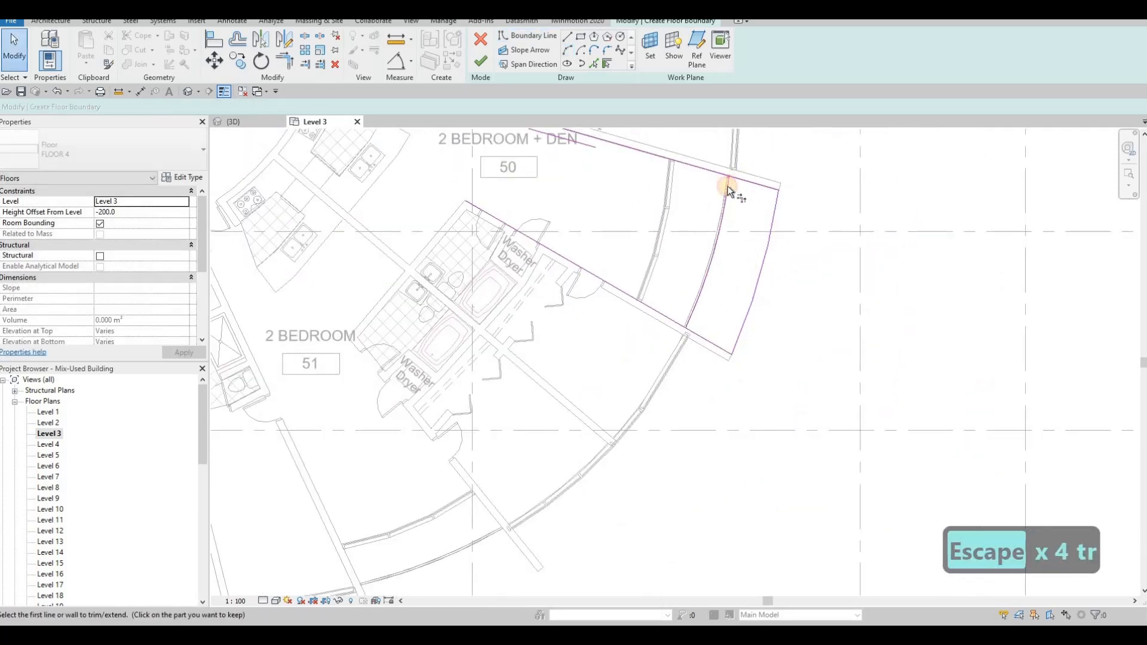
pyautogui.click(704, 339)
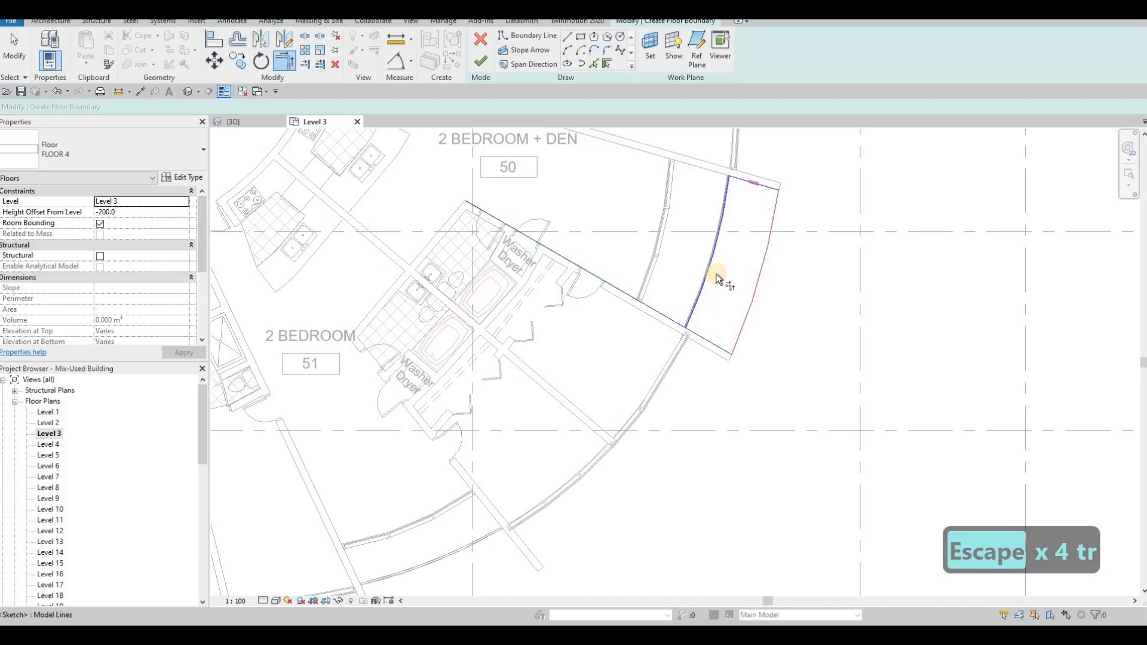
pyautogui.moveTo(663, 254); pyautogui.dragTo(648, 295, button='middle')
pyautogui.click(481, 61)
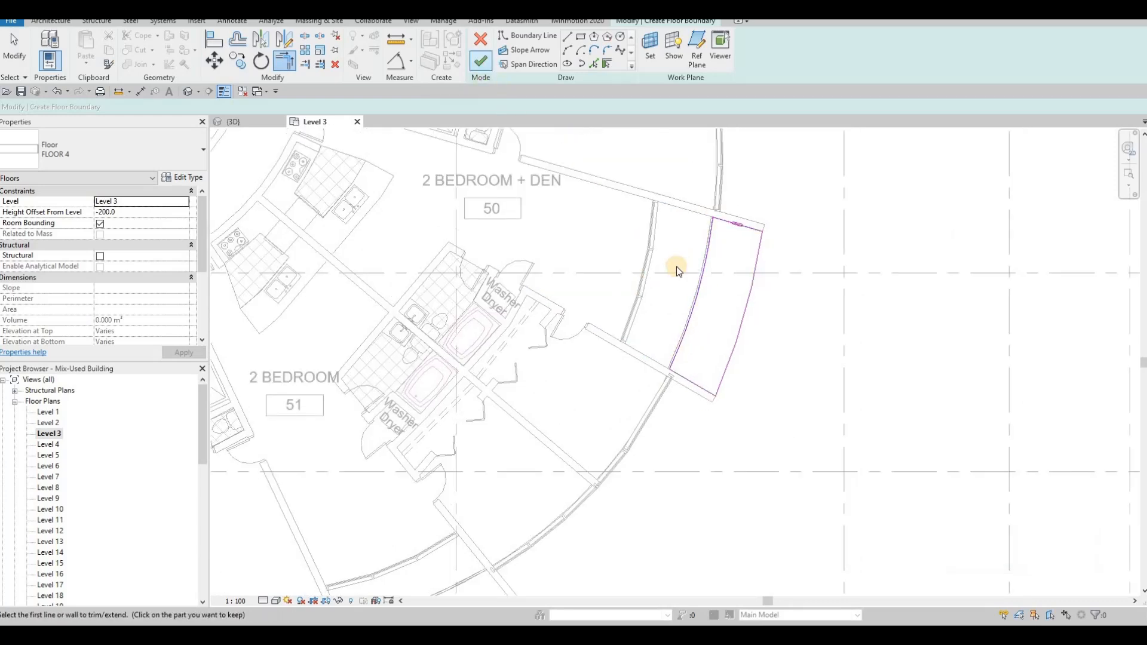
# Open the path of unit 50's CONDO RAIL balcony railing for editing
pyautogui.press('Escape')
pyautogui.press('Escape')
pyautogui.click(698, 276)
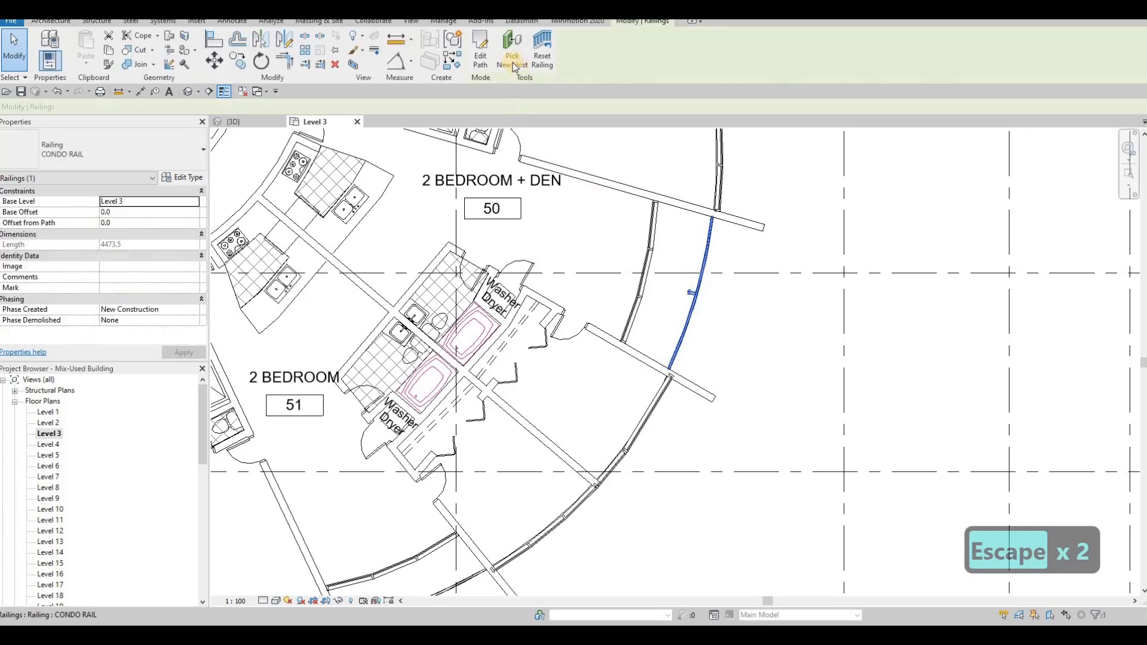
pyautogui.click(491, 62)
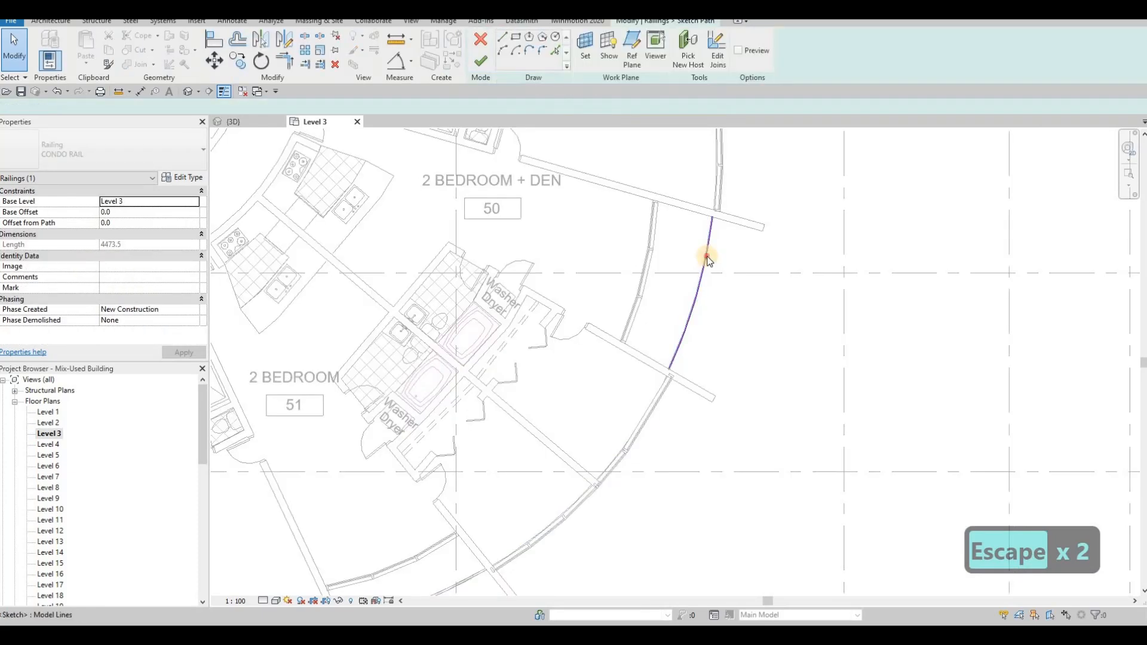
# Try to move unit 50's railing arc outward and stretch its end to the side wall end
pyautogui.moveTo(700, 268); pyautogui.dragTo(754, 270)
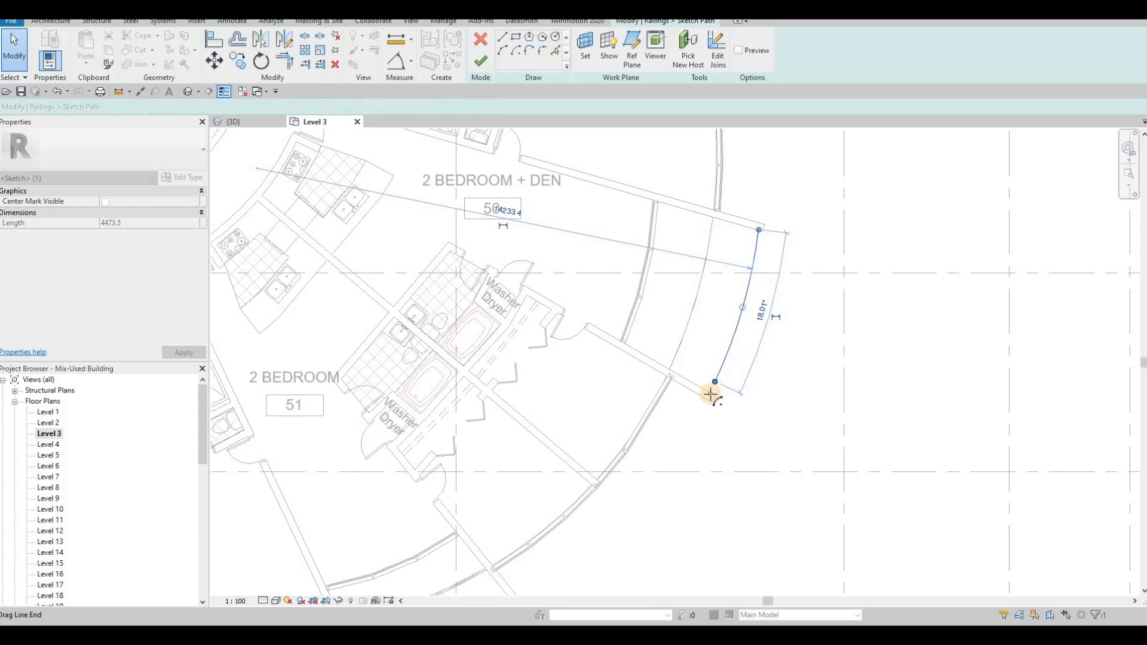
pyautogui.moveTo(711, 395); pyautogui.dragTo(710, 392)
pyautogui.press('Escape')
pyautogui.press('Escape')
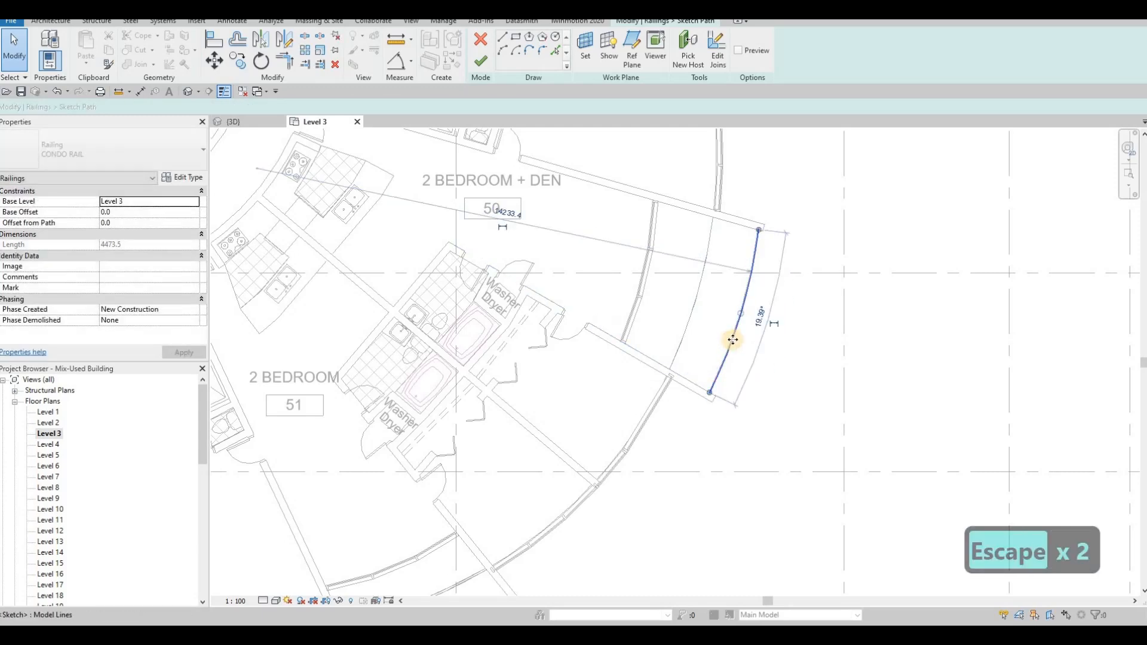
# Replace the railing path with a shallow arc spanning about 4814 mm between unit 50's side wall ends and finish the railing
pyautogui.click(733, 340)
pyautogui.press('Delete')
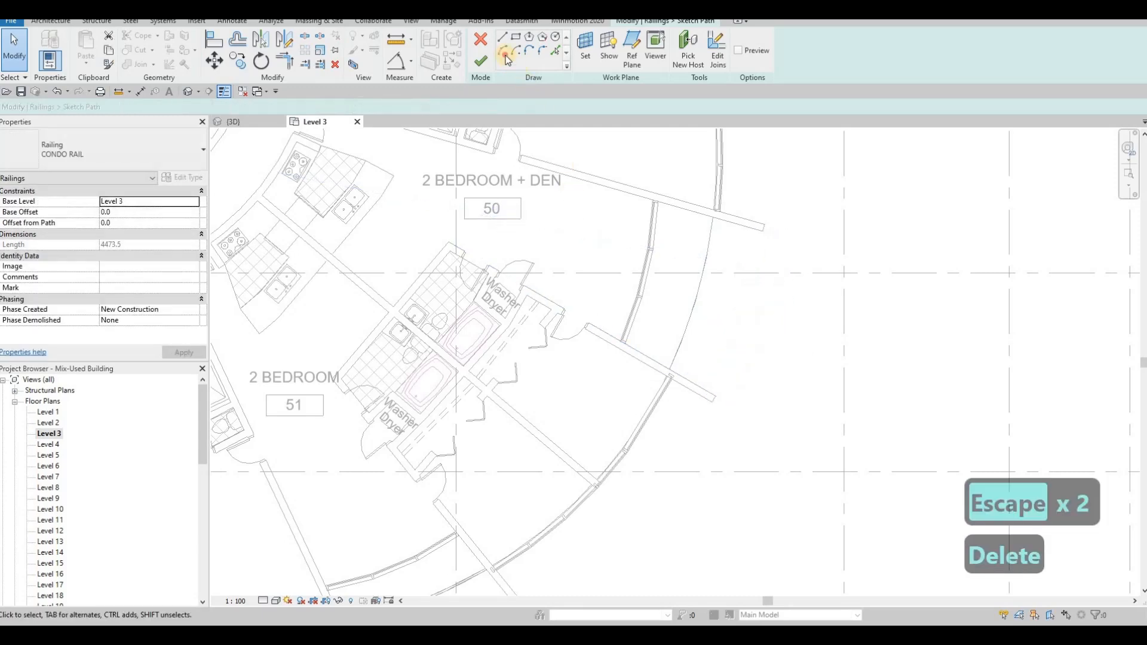
pyautogui.scroll(5, 759, 235)
pyautogui.click(775, 227)
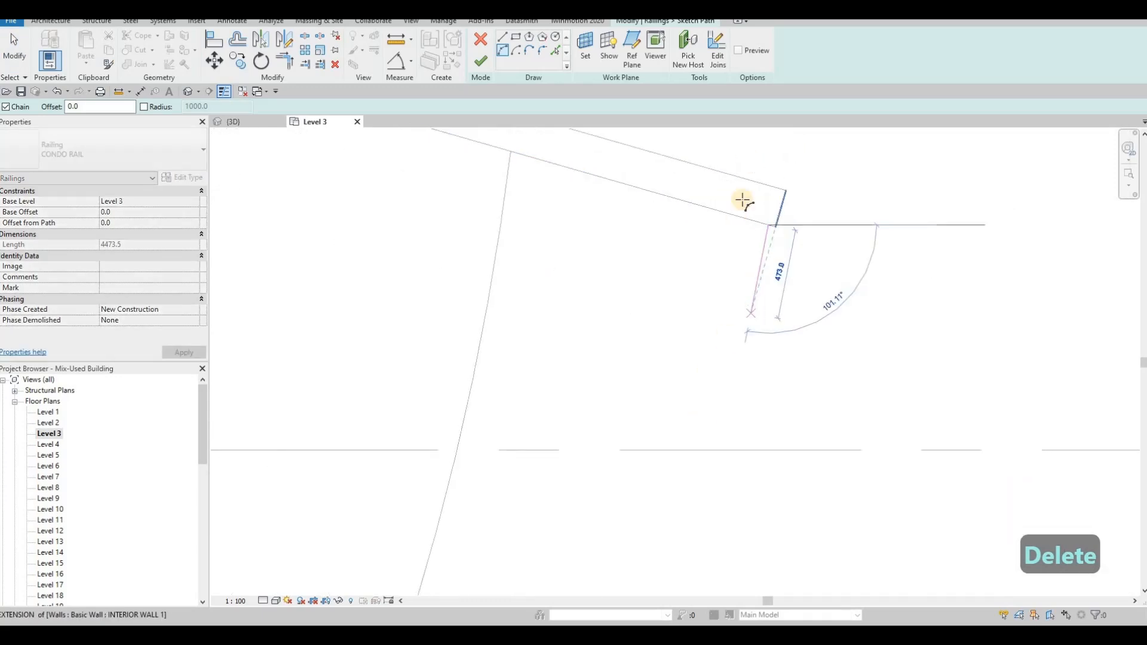
pyautogui.scroll(-3, 747, 203)
pyautogui.moveTo(674, 478); pyautogui.dragTo(705, 273, button='middle')
pyautogui.click(653, 519)
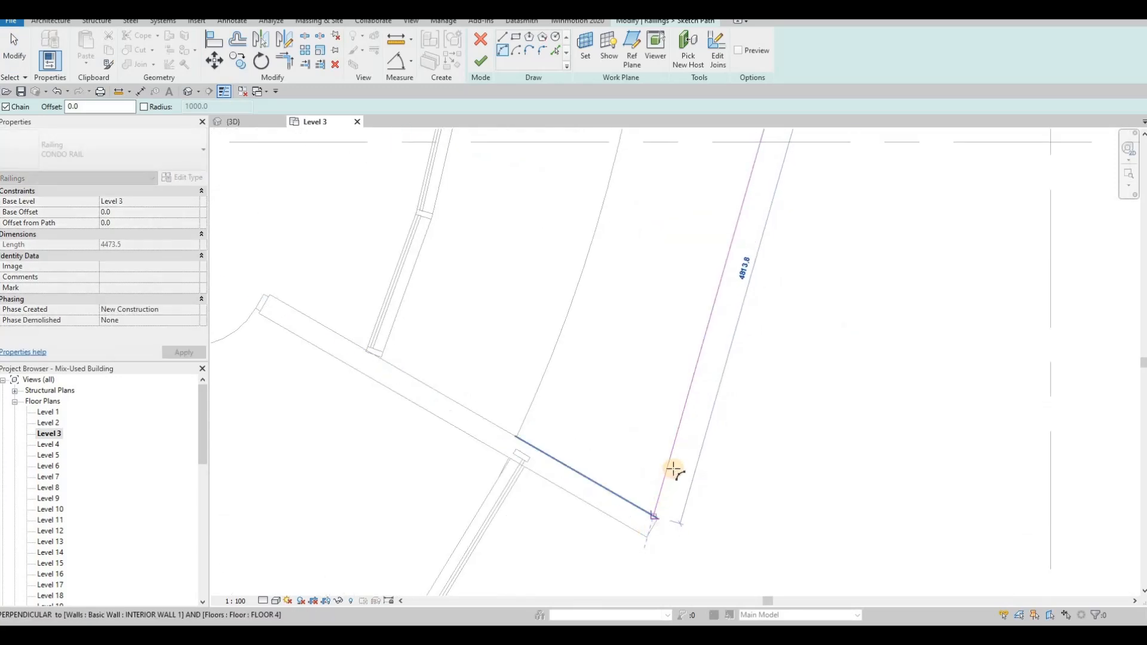
pyautogui.scroll(-3, 675, 470)
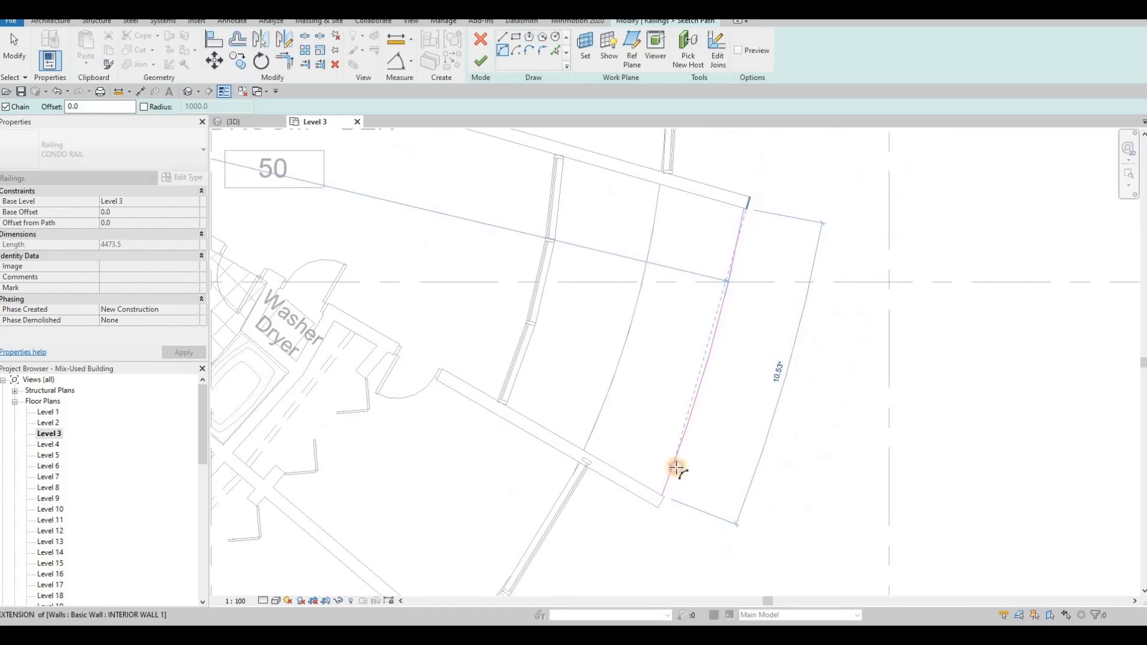
pyautogui.press('Escape')
pyautogui.press('Escape')
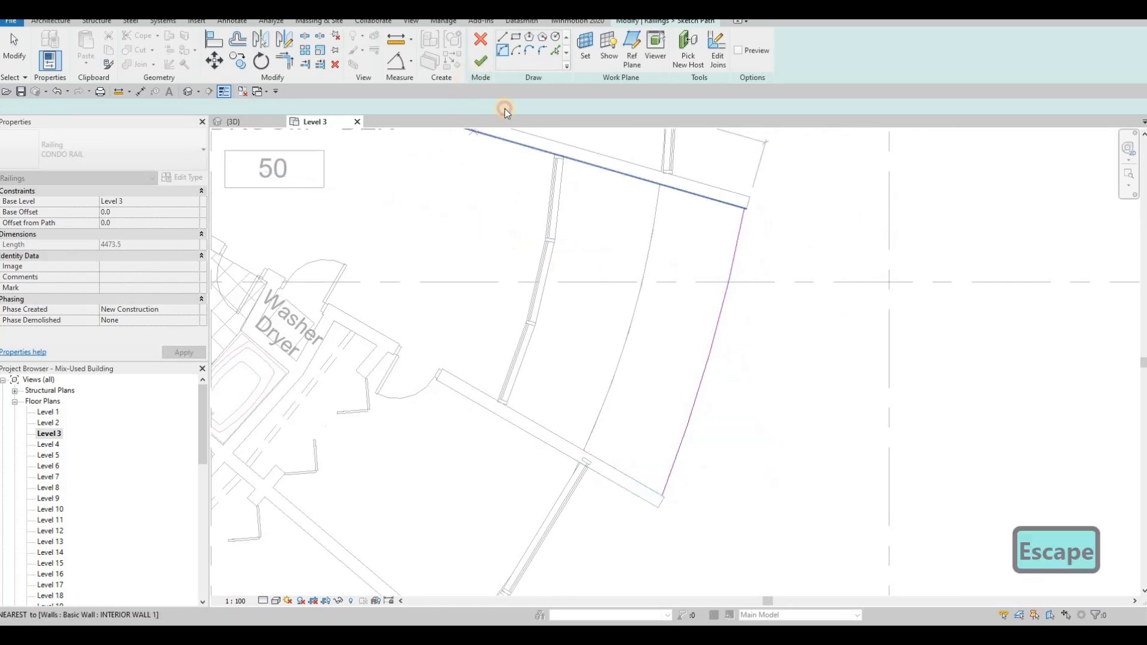
pyautogui.click(480, 60)
pyautogui.scroll(-3, 633, 240)
pyautogui.press('Escape')
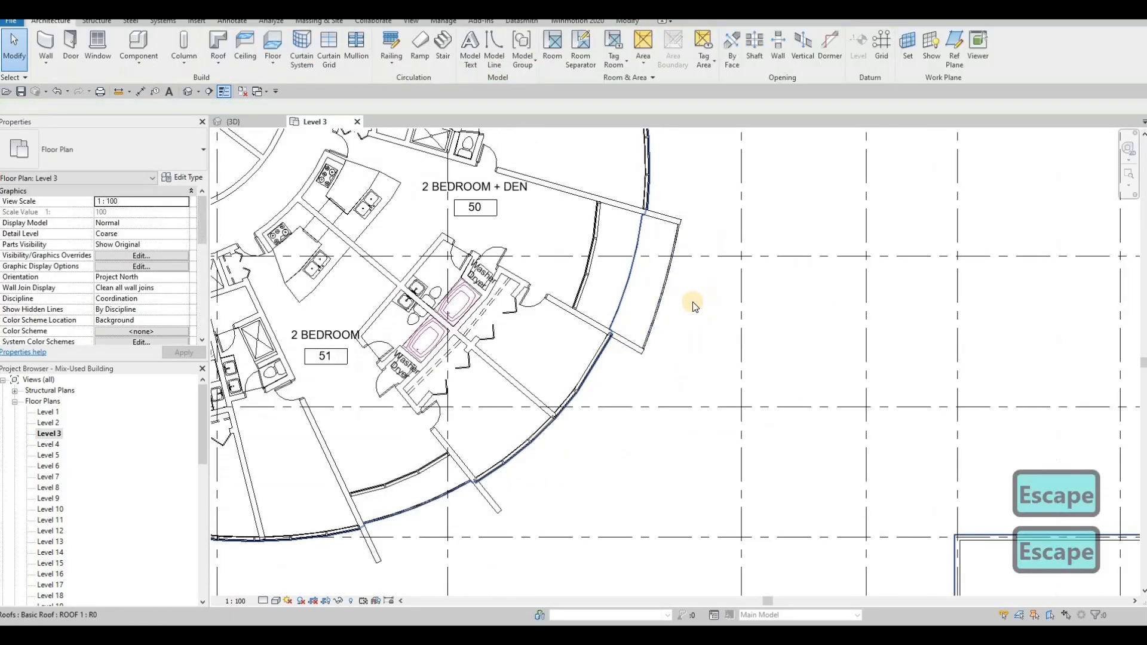
# Examine the inner edge of unit 50's balcony slab and the extent of the surrounding ROOF 1
pyautogui.scroll(5, 696, 263)
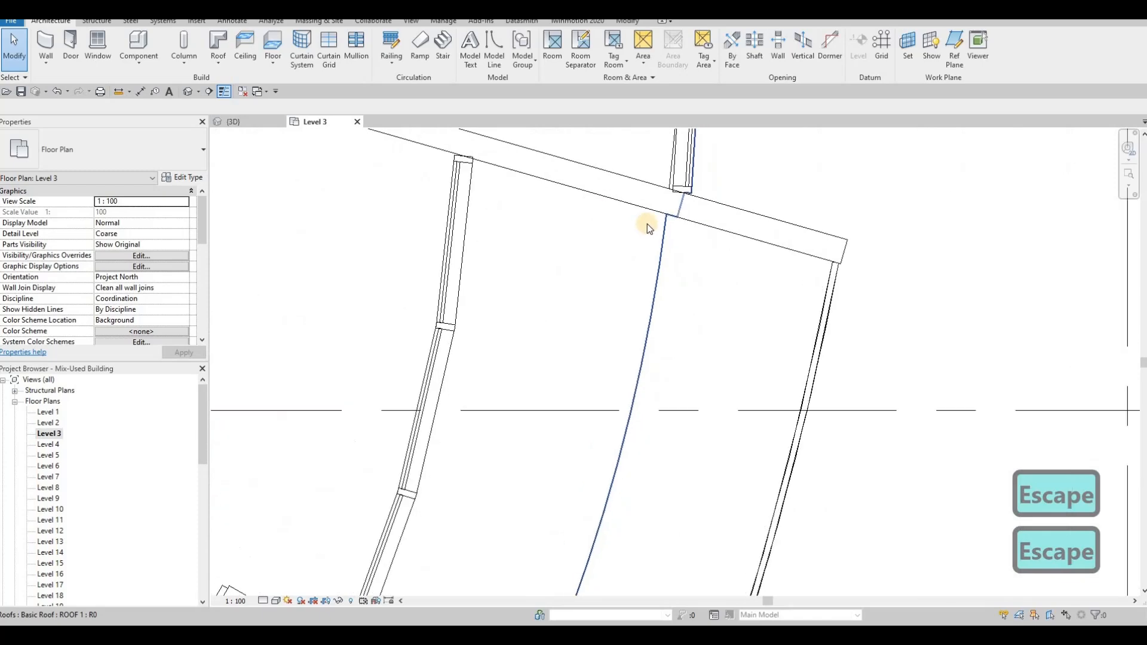
pyautogui.scroll(-4, 691, 263)
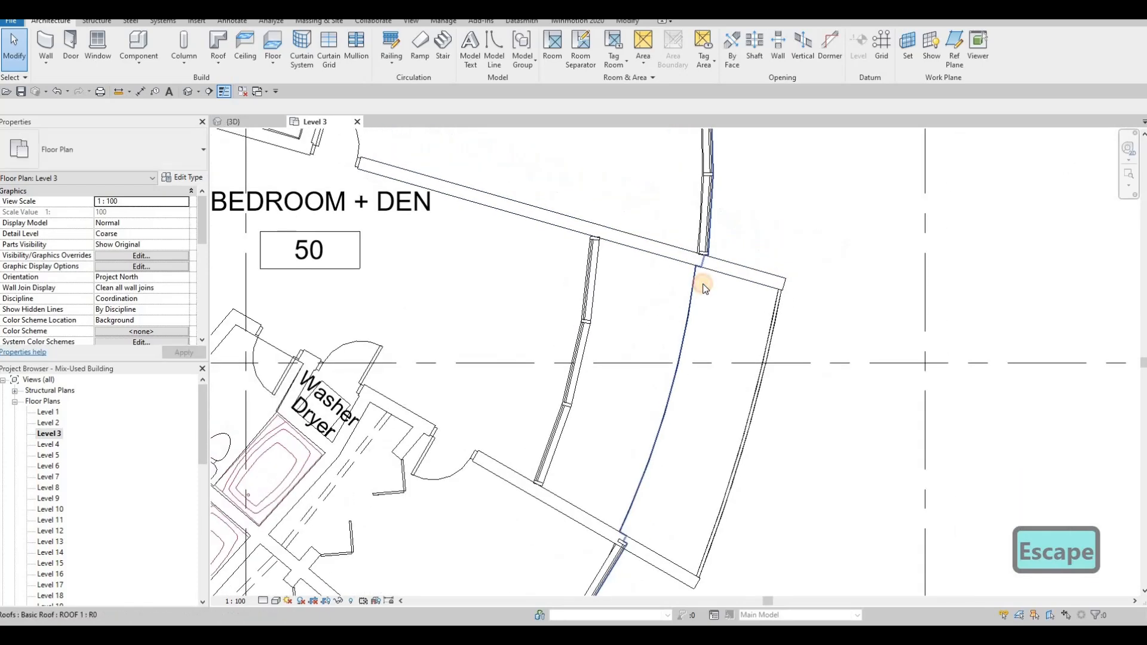
pyautogui.click(698, 285)
pyautogui.press('Escape')
pyautogui.press('Tab')
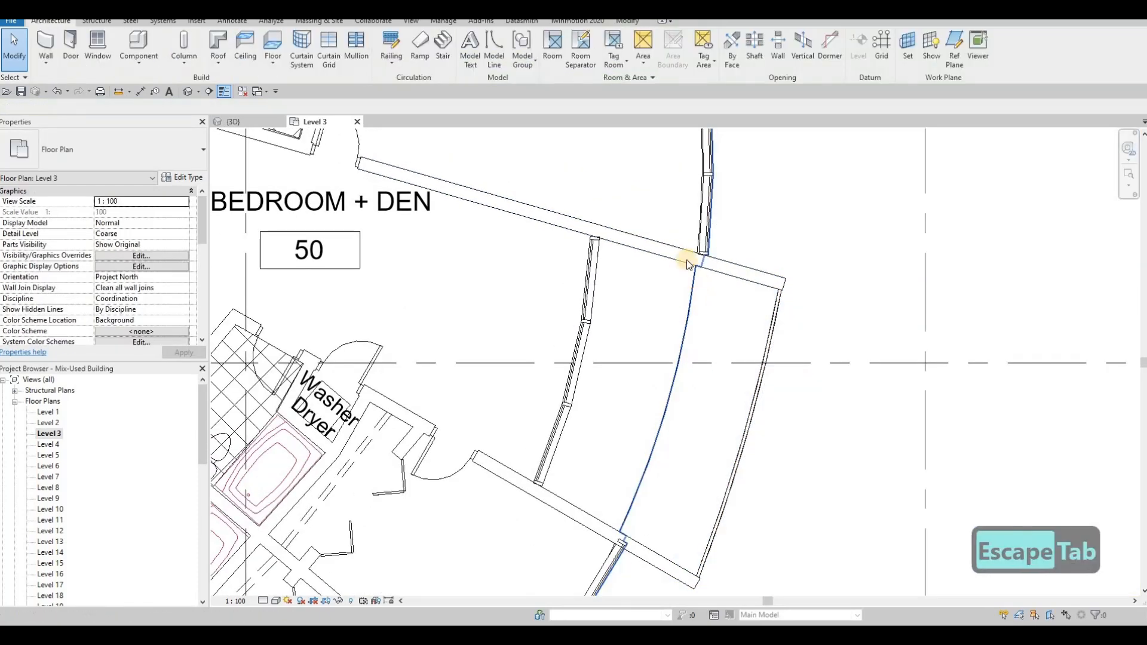
pyautogui.click(687, 259)
pyautogui.scroll(-8, 604, 239)
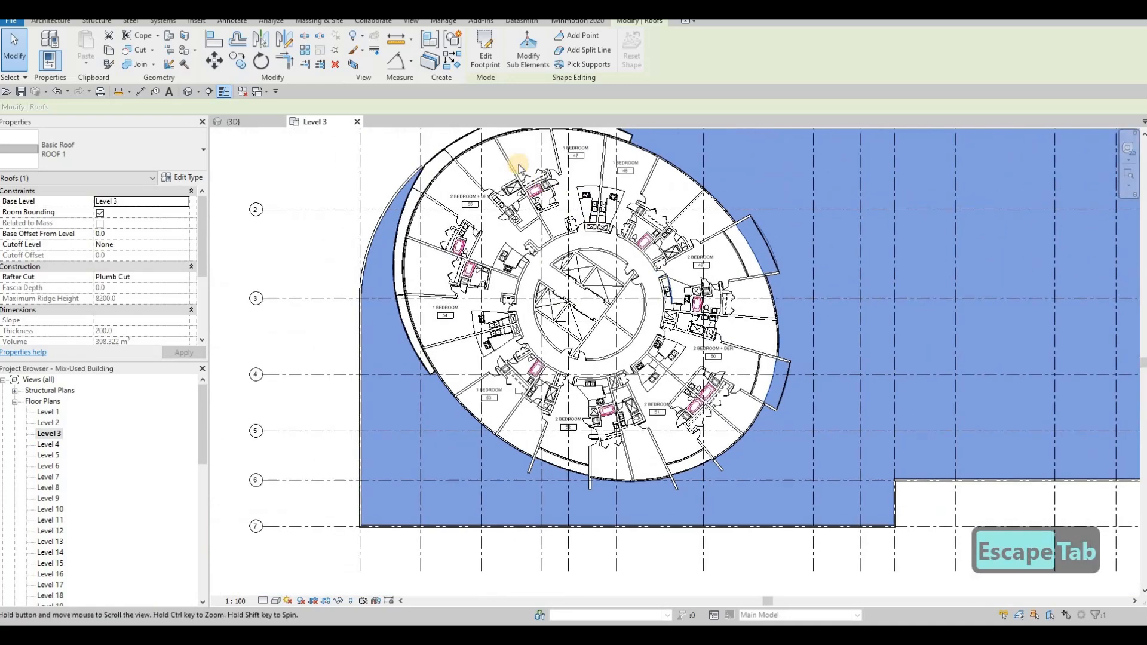
# Select the existing FLOOR 4 balcony slab wrapping the facade beside units 47, 54 and 55, and start a similar floor
pyautogui.press('Escape')
pyautogui.press('Tab')
pyautogui.click(520, 169)
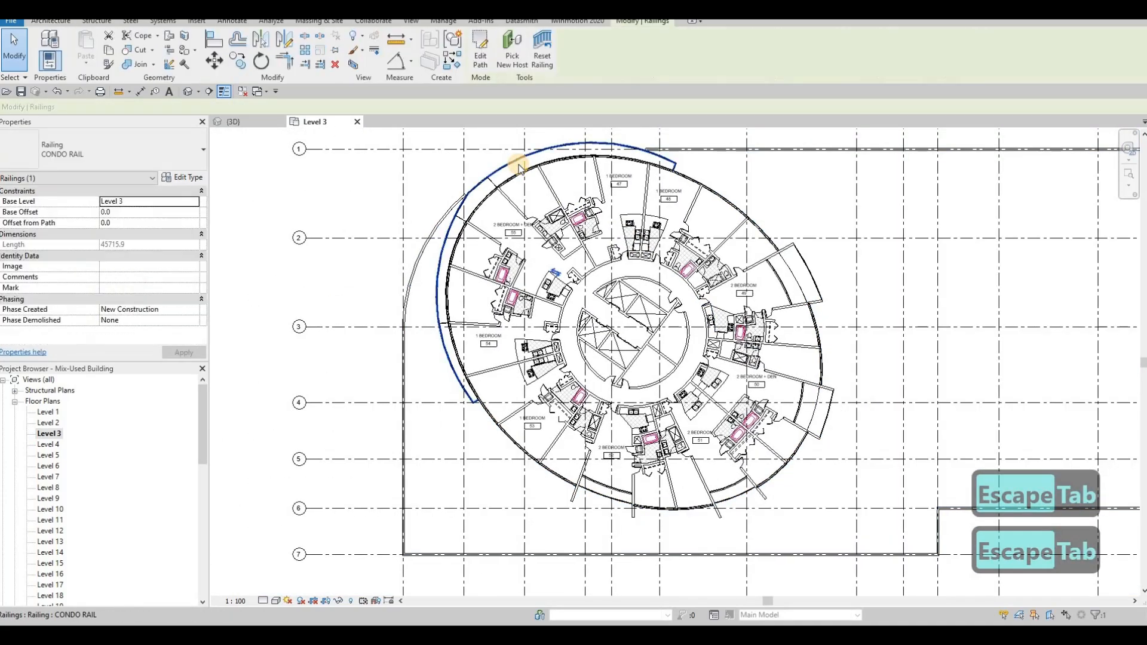
pyautogui.press('Escape')
pyautogui.press('Tab')
pyautogui.click(520, 169)
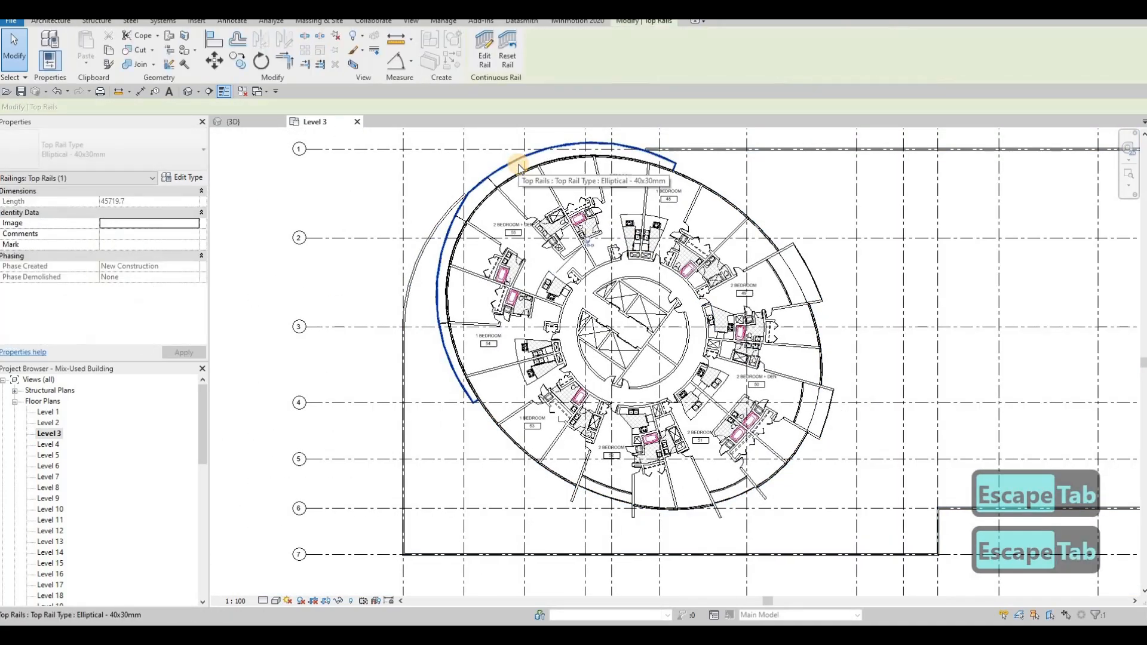
pyautogui.press('Escape')
pyautogui.press('Tab')
pyautogui.press('Tab')
pyautogui.press('Tab')
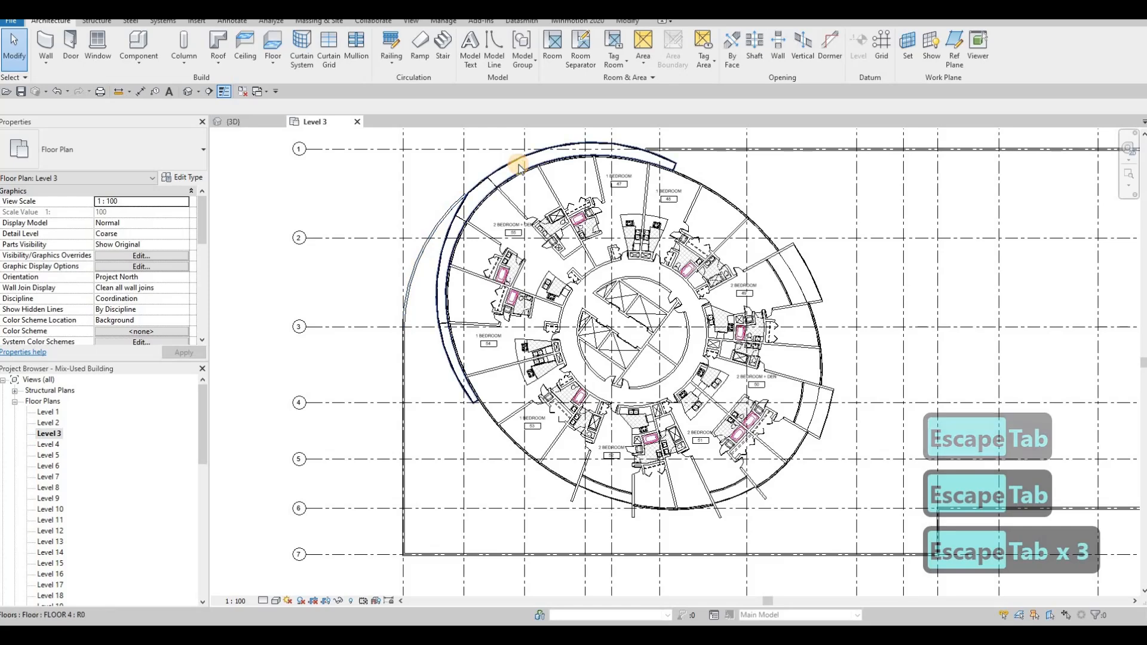
pyautogui.click(520, 169)
pyautogui.press('c')
pyautogui.press('s')
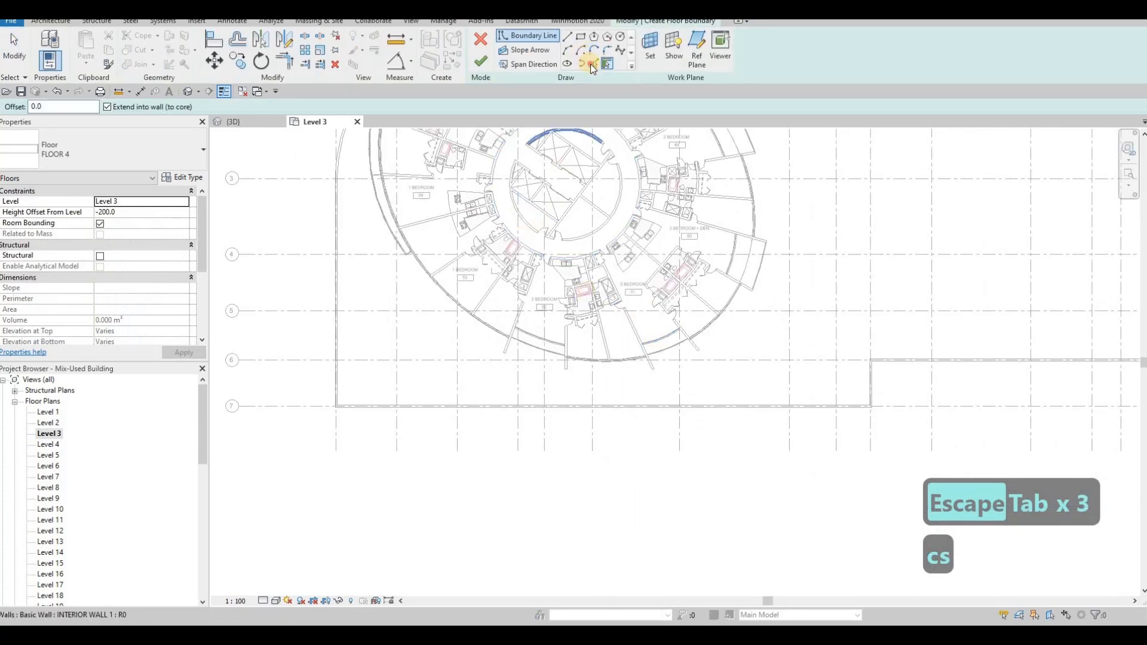
# Sketch unit 51's balcony slab boundary from the side wall faces, the inner railing curve and an outer arc of about 15.2° between the wall ends
pyautogui.scroll(5, 681, 362)
pyautogui.click(734, 292)
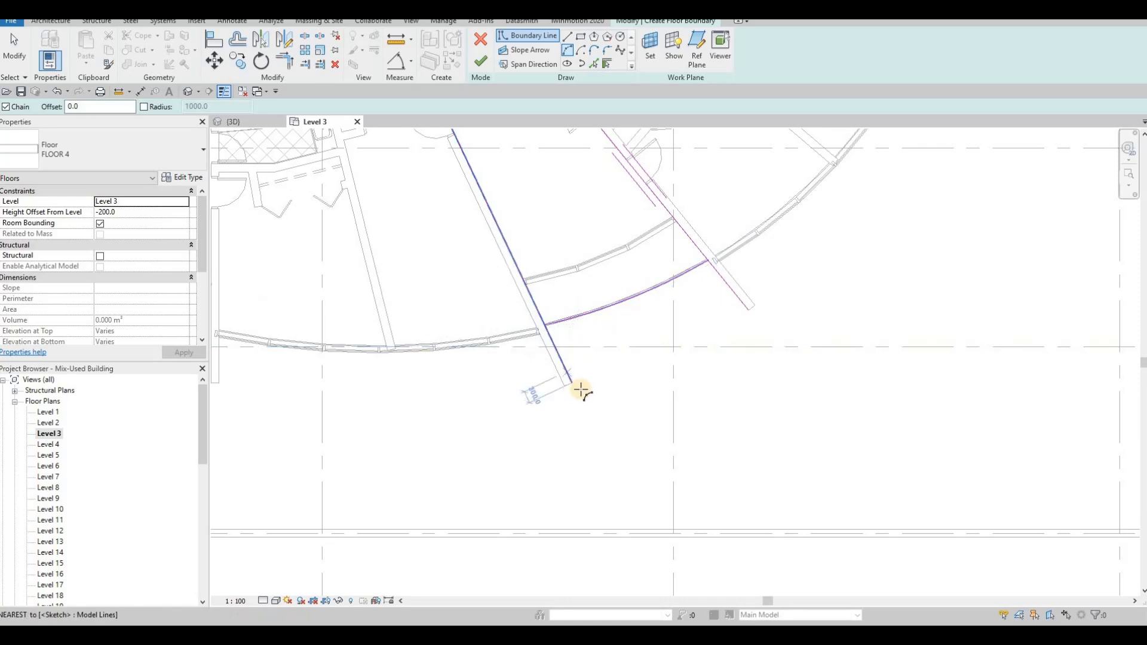
pyautogui.scroll(3, 581, 391)
pyautogui.moveTo(804, 307); pyautogui.dragTo(779, 315, button='middle')
pyautogui.click(854, 278)
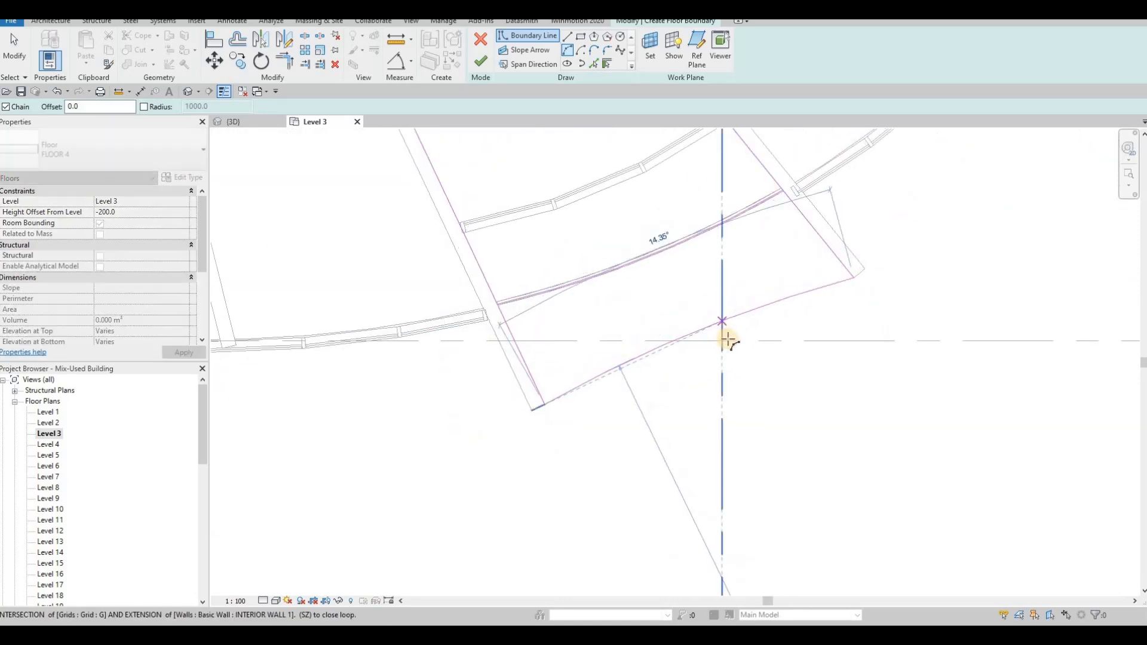
pyautogui.click(728, 340)
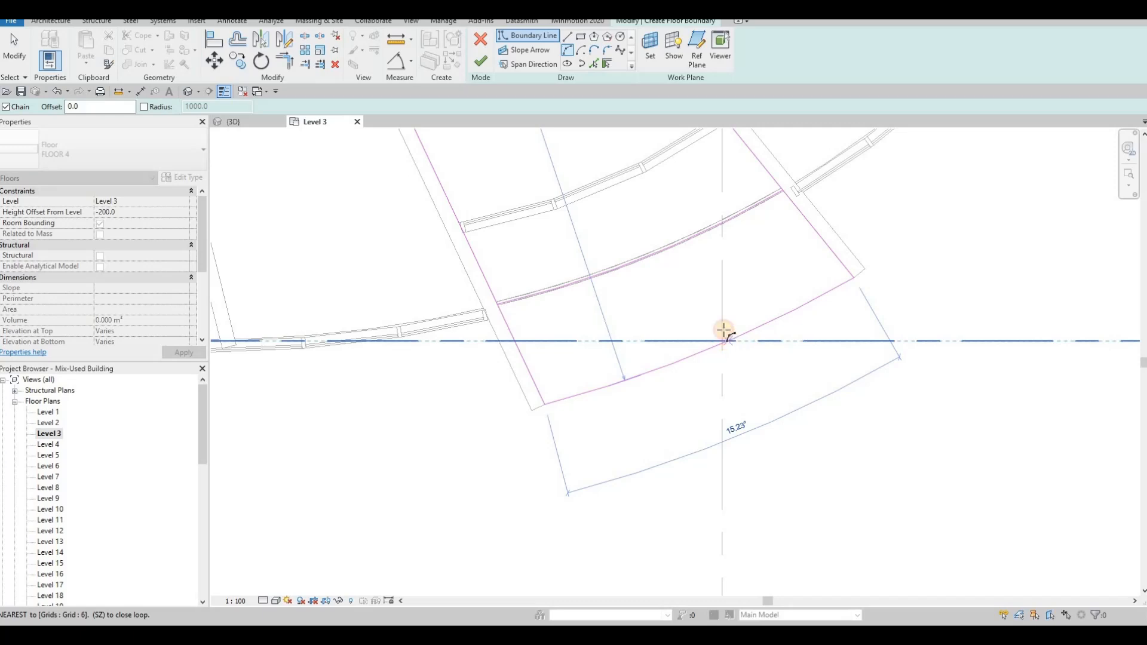
# Trim the side lines to the inner arc to close unit 51's balcony boundary, and finish the FLOOR 4 slab
pyautogui.press('Escape')
pyautogui.press('Escape')
pyautogui.press('Escape')
pyautogui.press('t')
pyautogui.press('r')
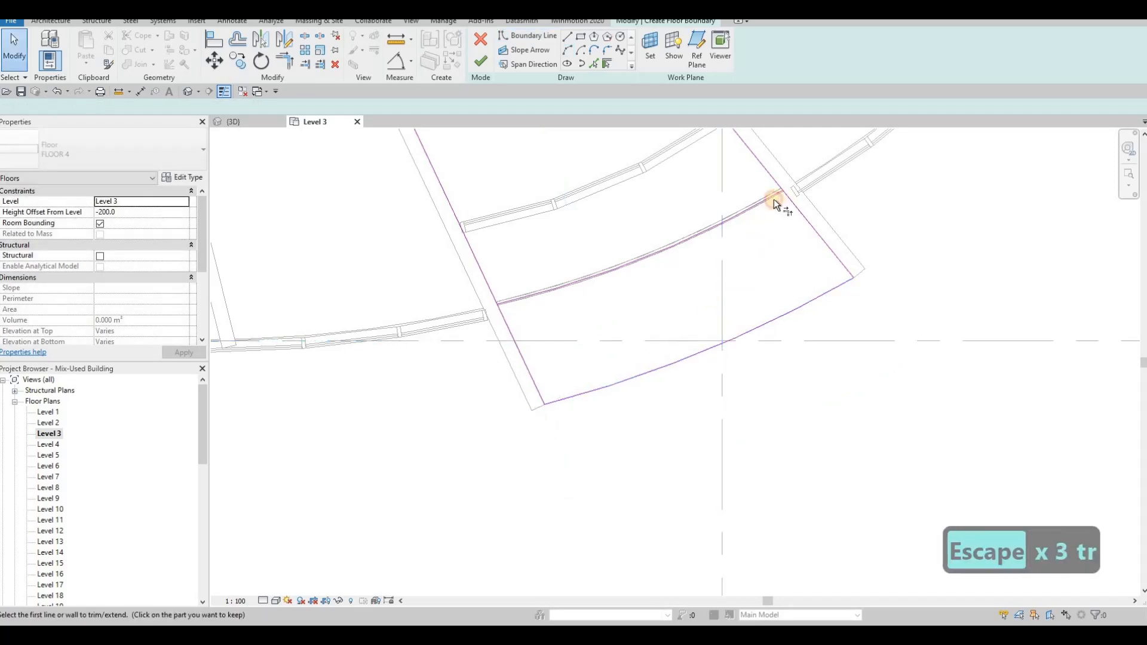
pyautogui.click(776, 204)
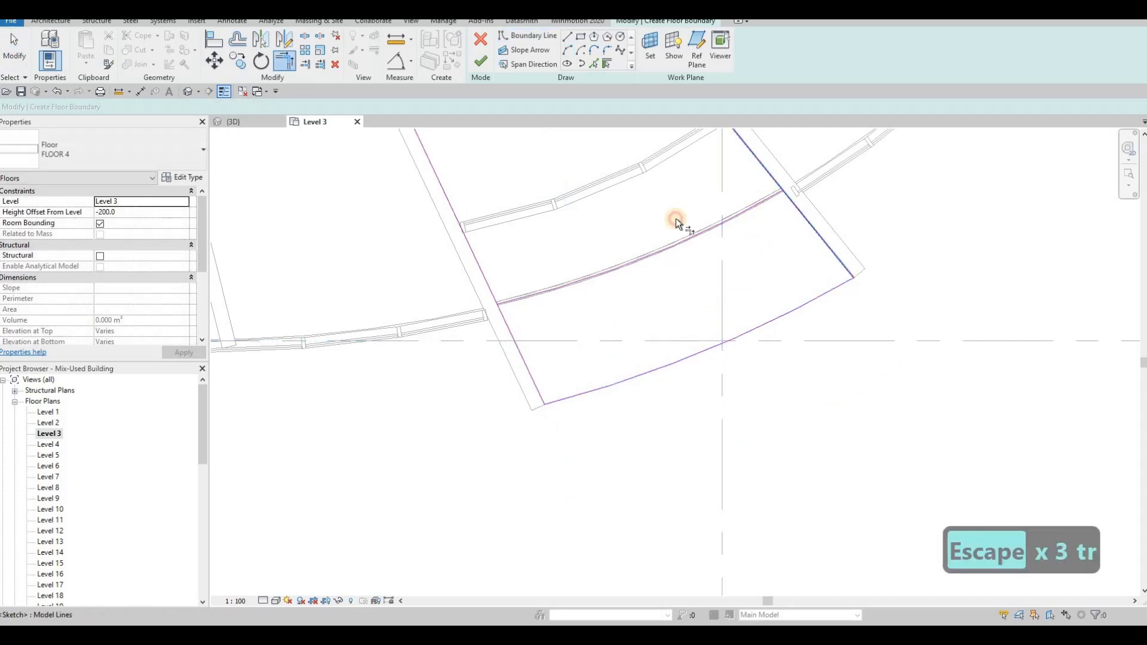
pyautogui.click(512, 305)
pyautogui.click(485, 65)
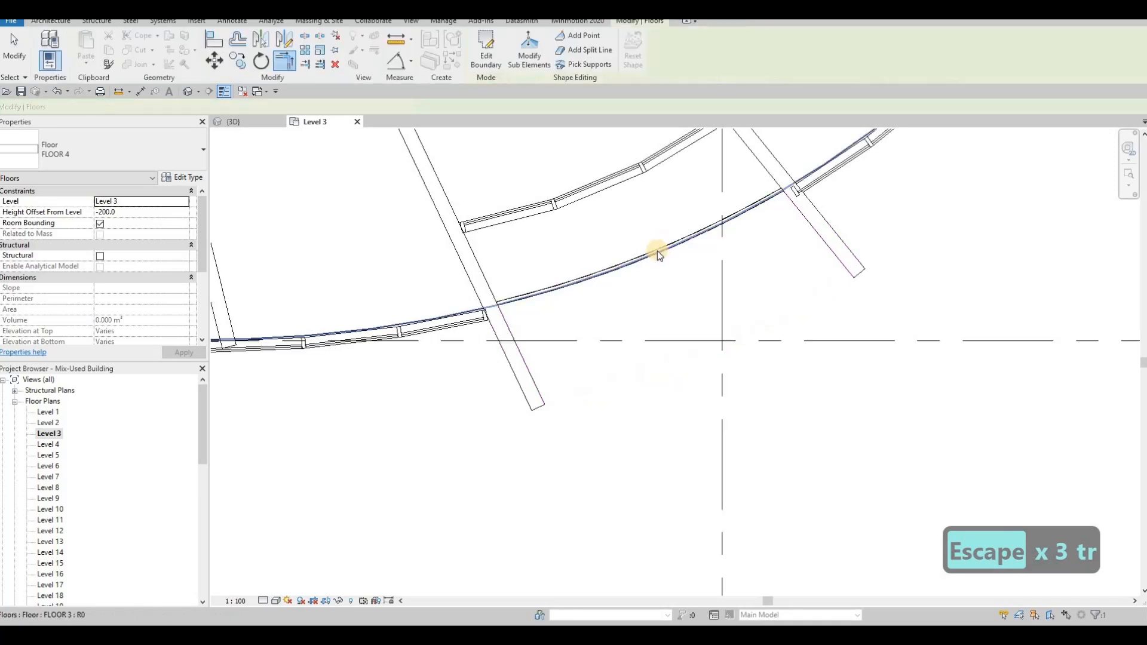
# Open unit 51's CONDO RAIL path and draw a new arc of about 14.6° between the outer ends of its side walls
pyautogui.press('Escape')
pyautogui.click(657, 251)
pyautogui.click(485, 62)
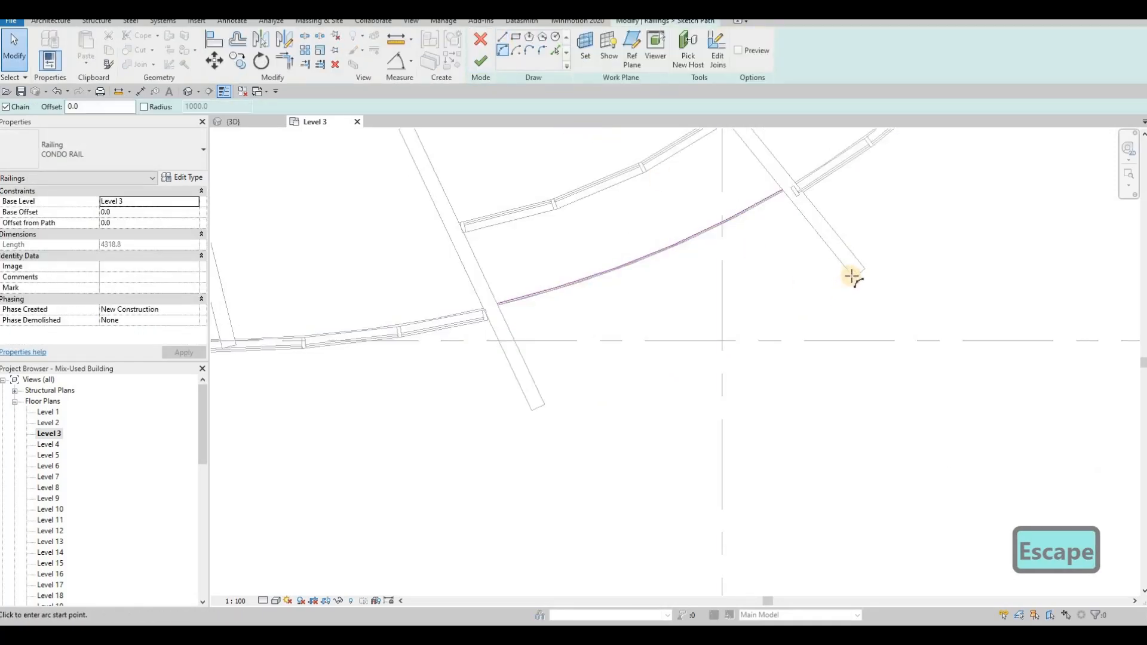
pyautogui.scroll(3, 852, 276)
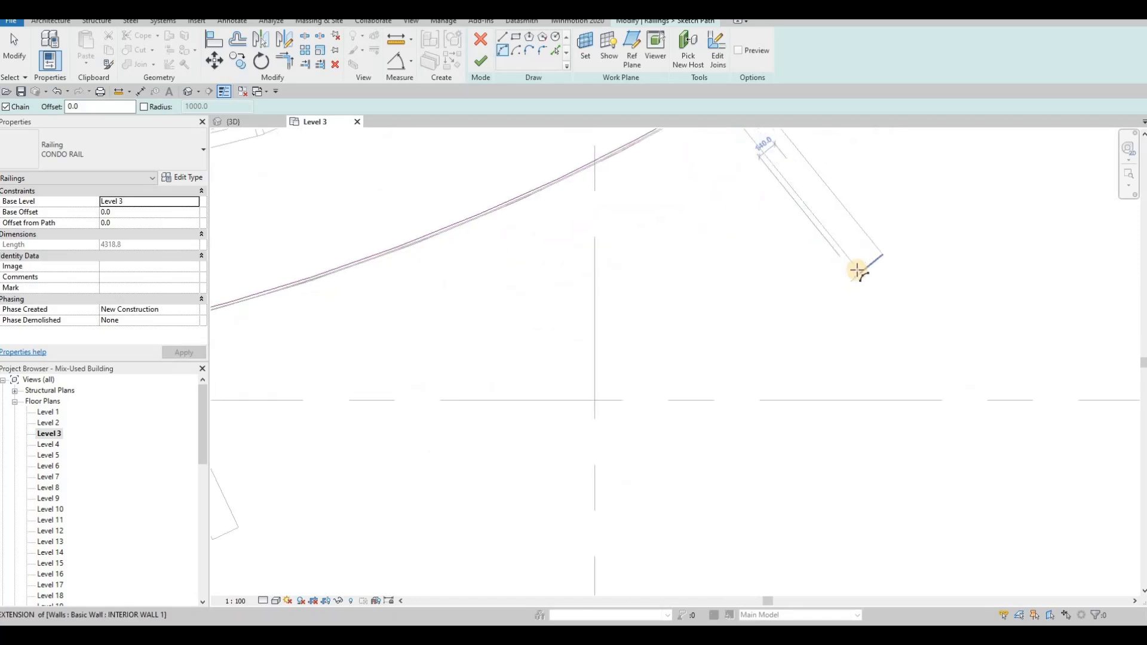
pyautogui.click(851, 278)
pyautogui.moveTo(623, 271)
pyautogui.mouseDown(button='middle')
pyautogui.moveTo(476, 299)
pyautogui.moveTo(423, 351)
pyautogui.mouseUp(button='middle')
pyautogui.click(532, 343)
pyautogui.scroll(-5, 623, 289)
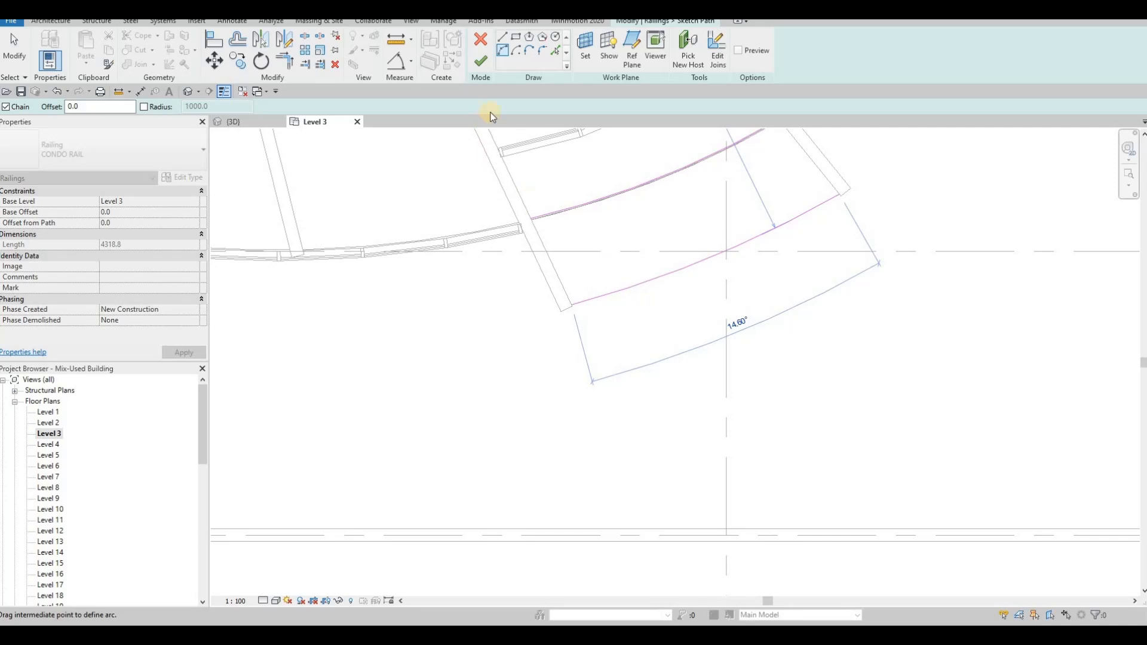
pyautogui.click(480, 61)
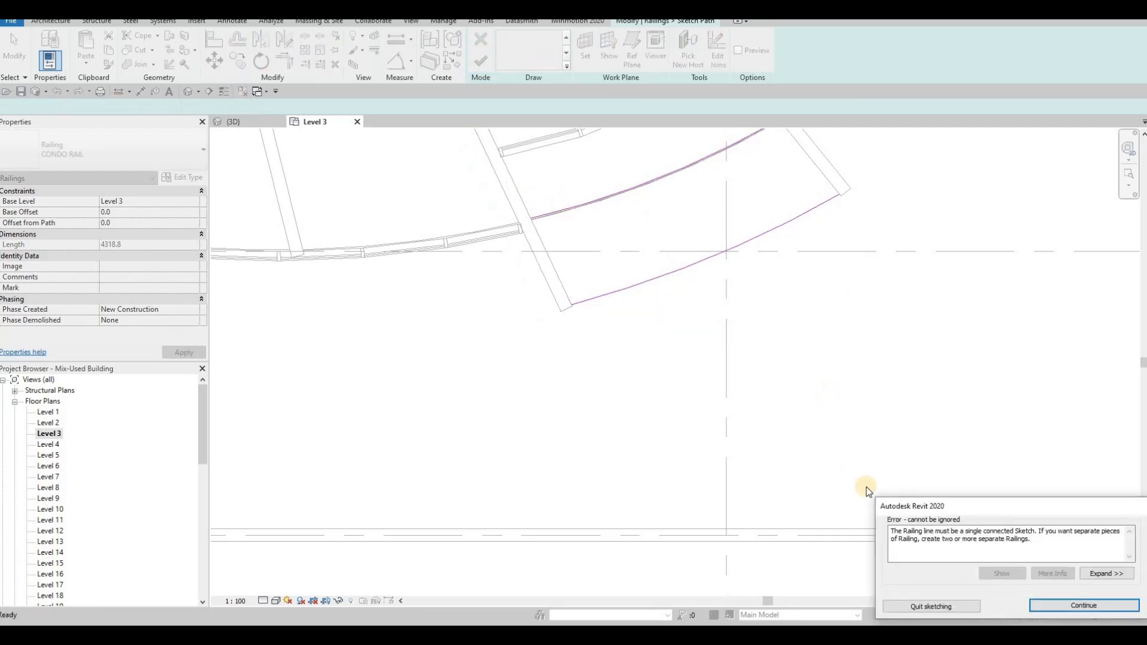
pyautogui.press('Escape')
pyautogui.press('Escape')
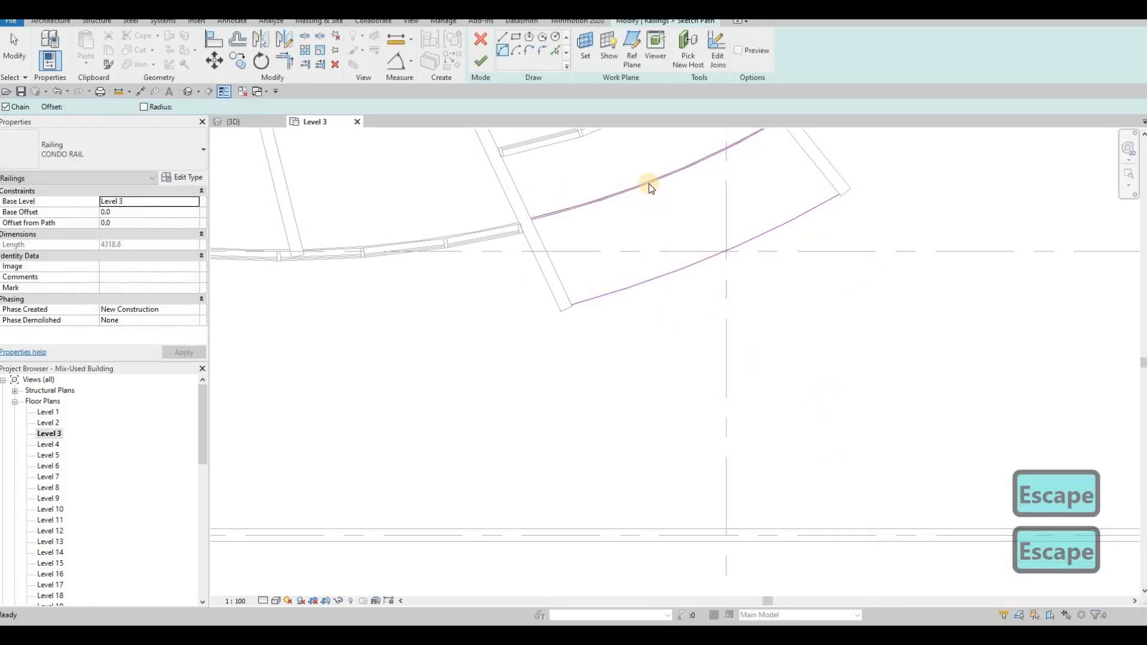
# Delete the original inner arc from unit 51's railing path and finish the railing
pyautogui.press('Tab')
pyautogui.click(649, 184)
pyautogui.press('Delete')
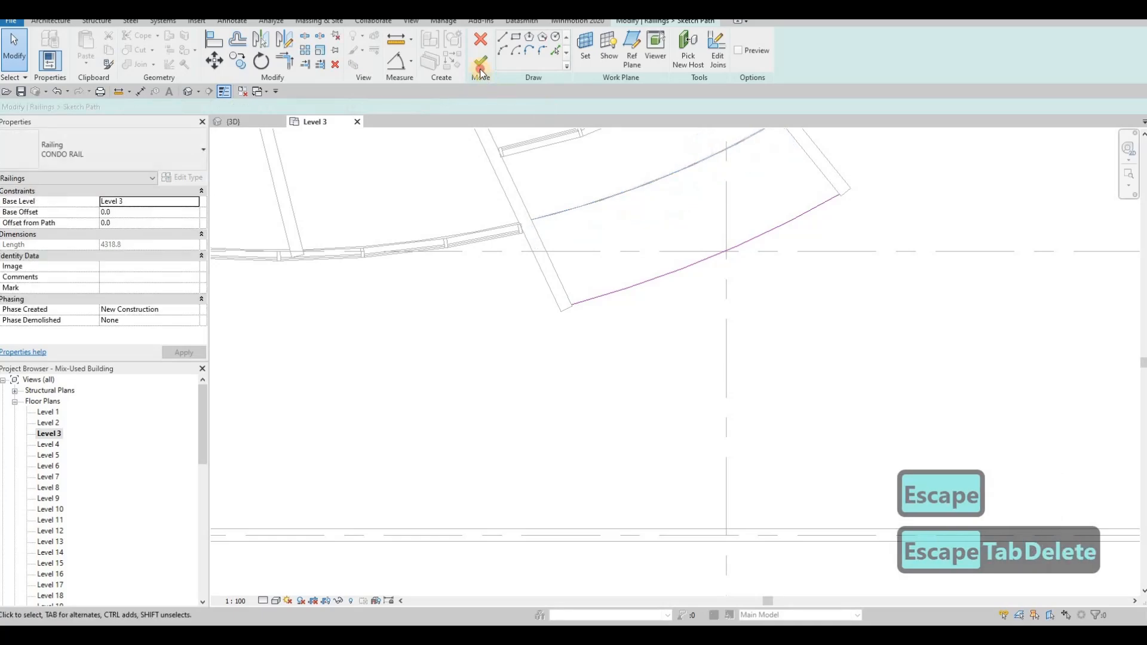
pyautogui.moveTo(598, 373); pyautogui.dragTo(805, 448, button='middle')
pyautogui.scroll(-1, 805, 448)
pyautogui.press('Escape')
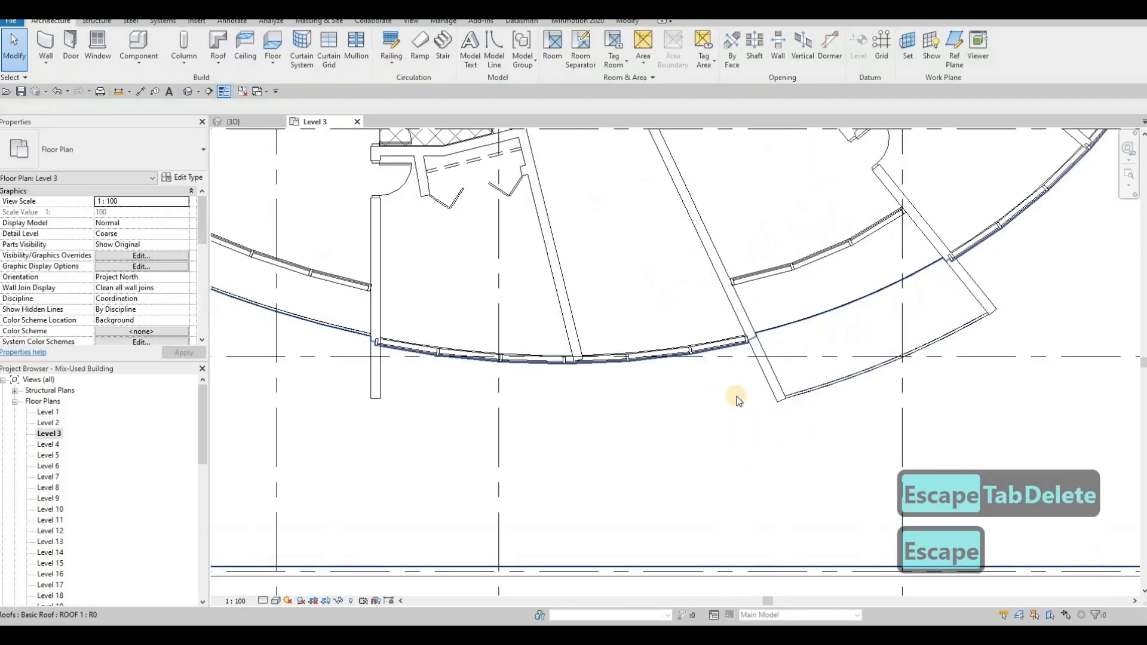
# Start another floor similar to the curved FLOOR 4 balcony slab along the facade at units 47, 54 and 55
pyautogui.moveTo(702, 370); pyautogui.dragTo(779, 374, button='middle')
pyautogui.scroll(-6, 778, 376)
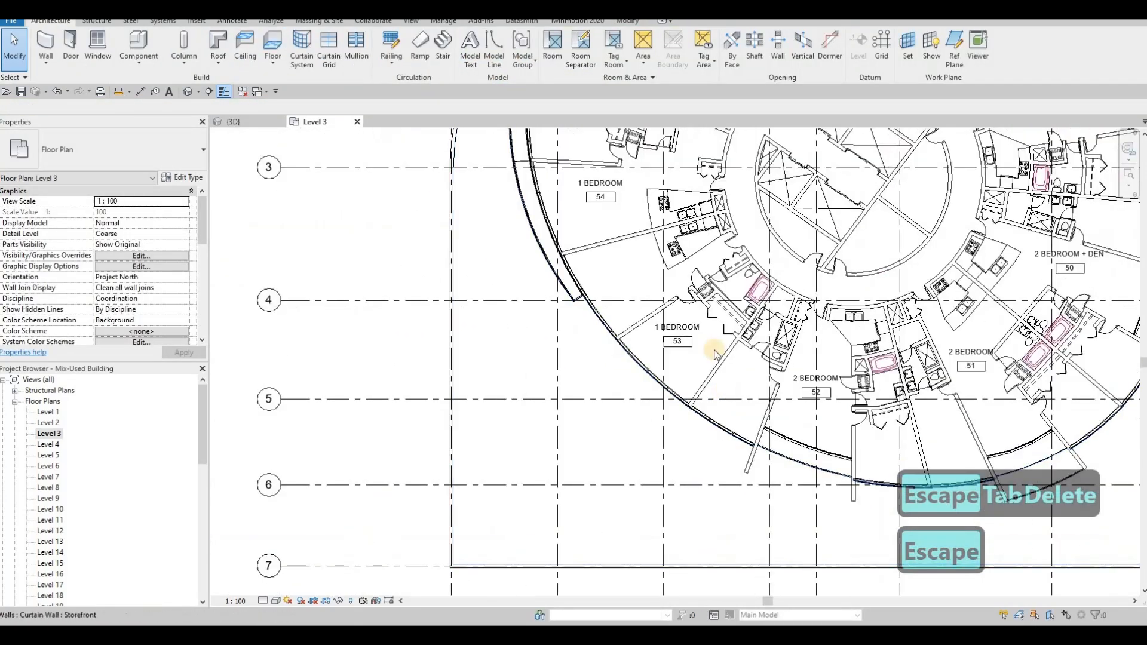
pyautogui.moveTo(721, 212); pyautogui.dragTo(732, 227, button='middle')
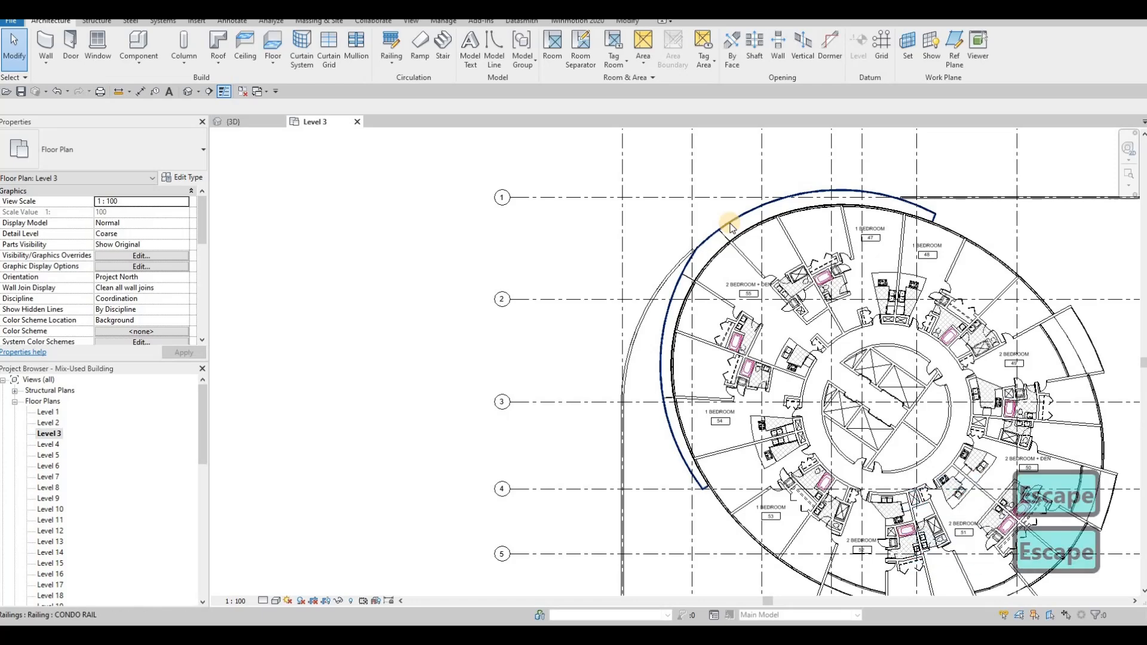
pyautogui.press('Tab')
pyautogui.press('Tab')
pyautogui.press('Tab')
pyautogui.press('Tab')
pyautogui.press('Tab')
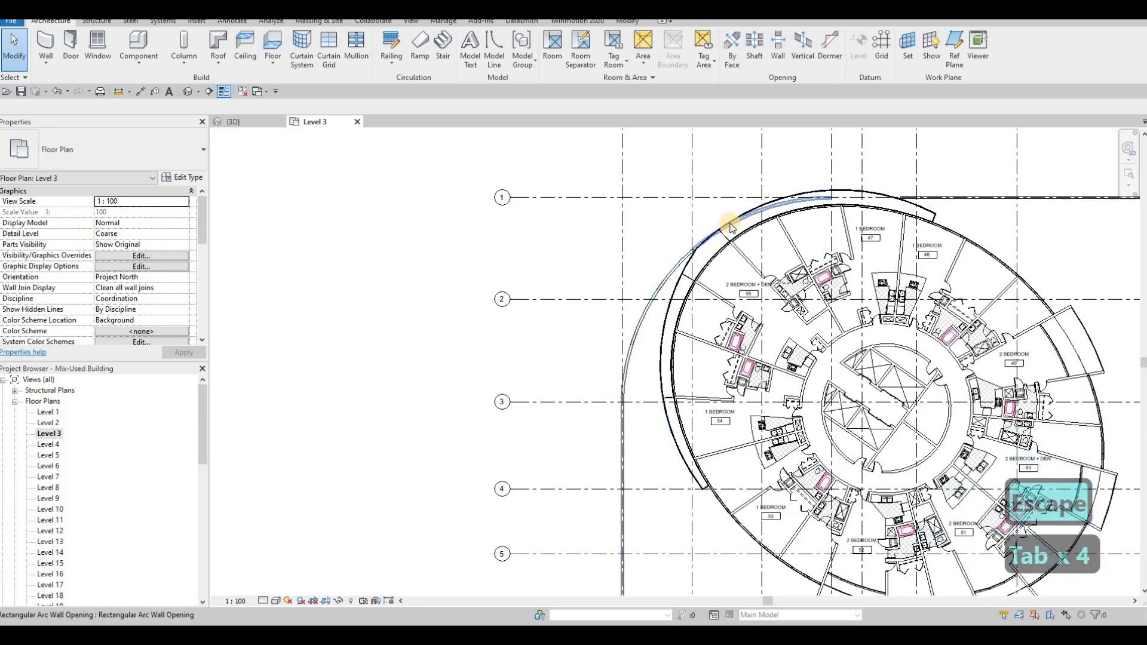
pyautogui.click(726, 221)
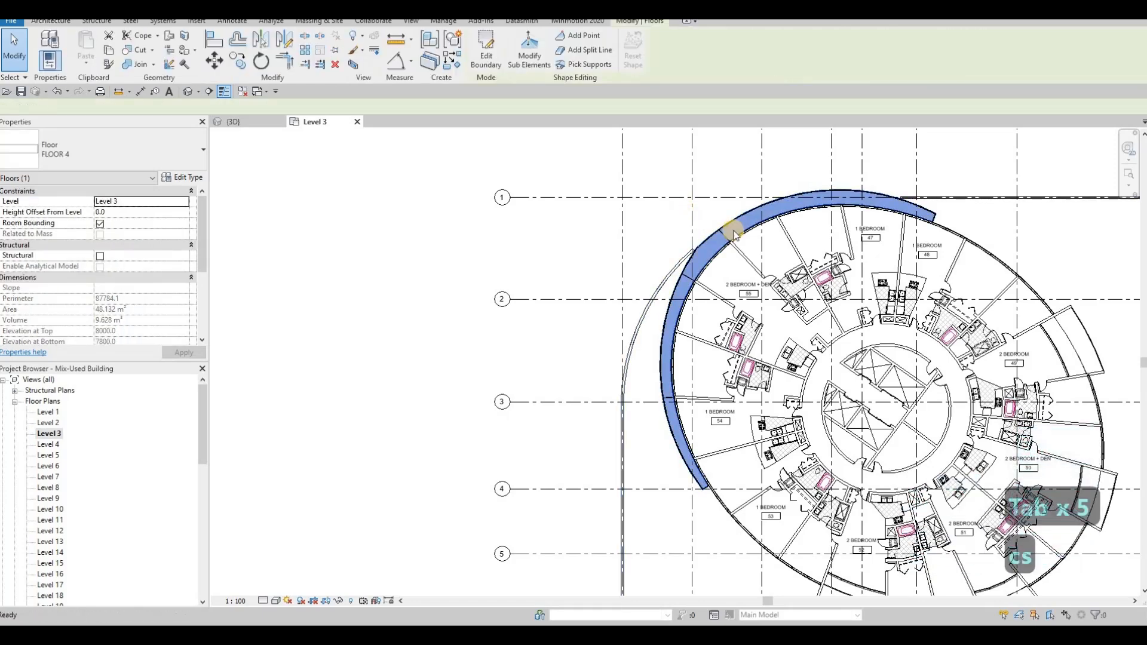
pyautogui.press('c')
pyautogui.press('s')
# Sketch unit 52's balcony slab boundary from the side wall faces, the inner curve and an outer arc spanning about 6107 mm between the wall ends
pyautogui.moveTo(592, 229); pyautogui.dragTo(542, 177, button='middle')
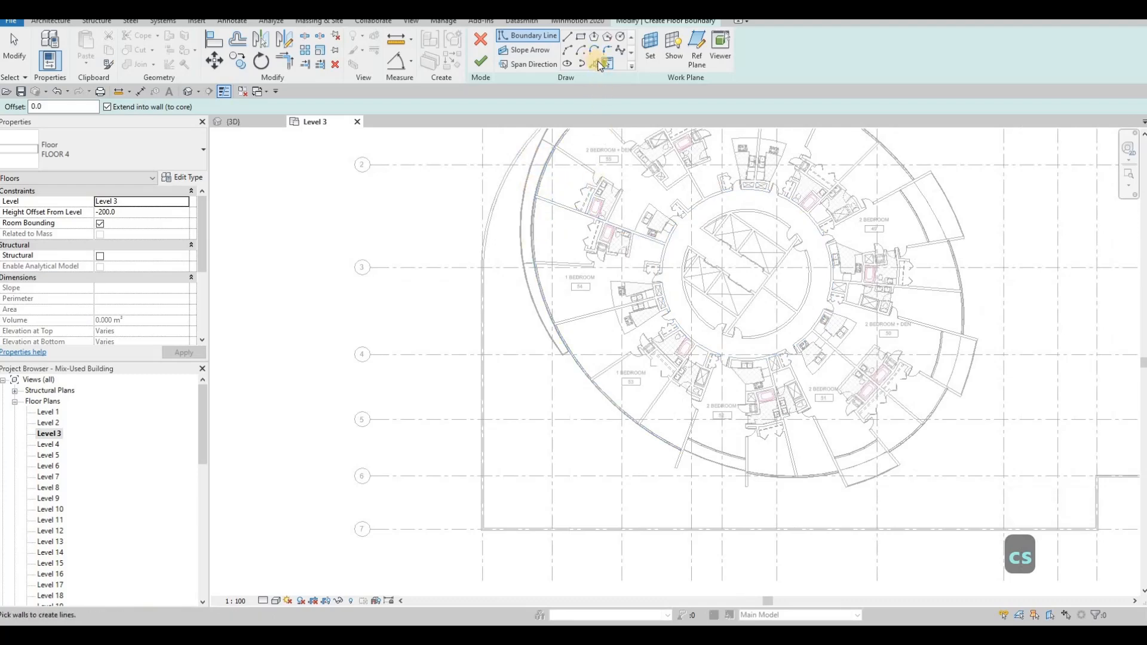
pyautogui.press('p')
pyautogui.press('l')
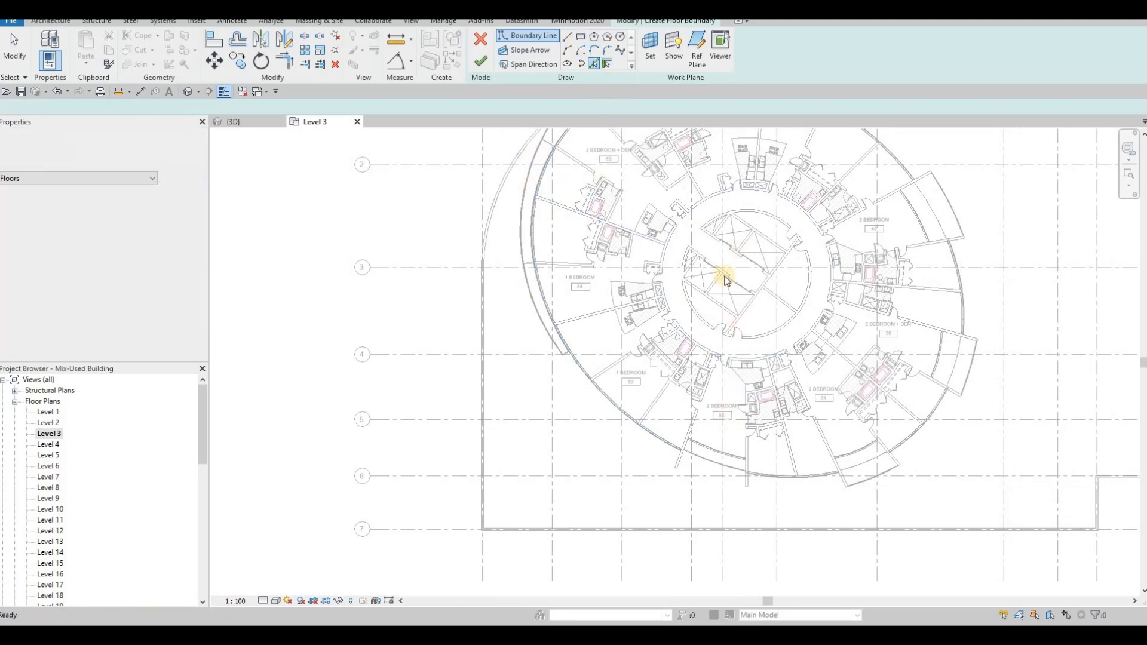
pyautogui.scroll(5, 691, 307)
pyautogui.scroll(2, 685, 231)
pyautogui.click(685, 231)
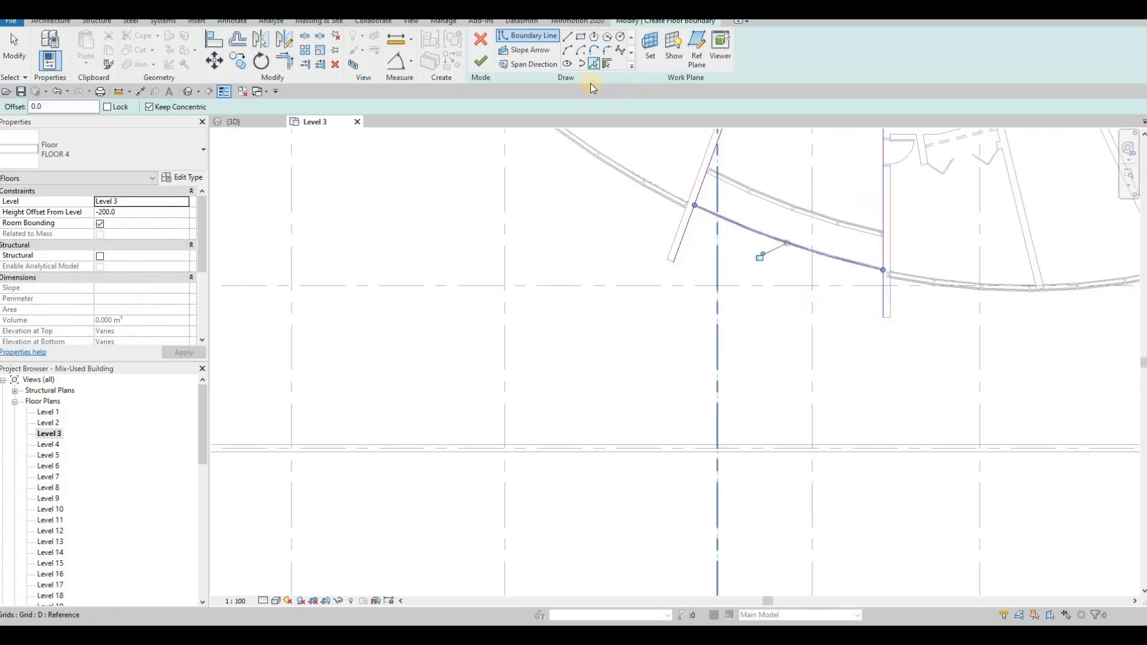
pyautogui.press('Escape')
pyautogui.press('l')
pyautogui.press('i')
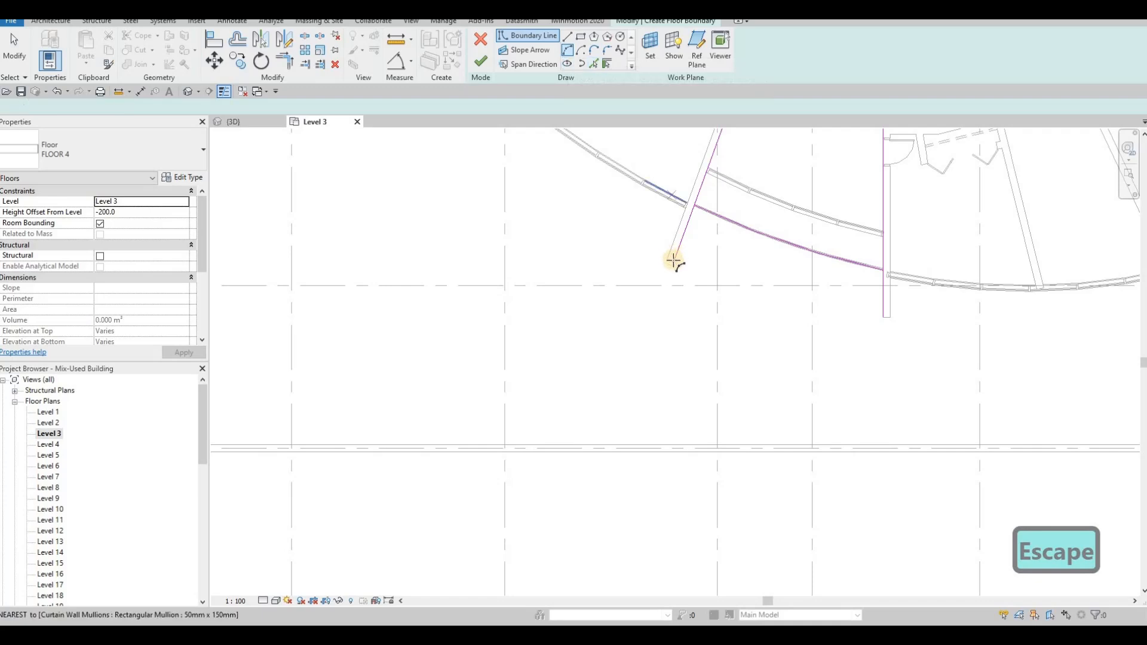
pyautogui.click(674, 260)
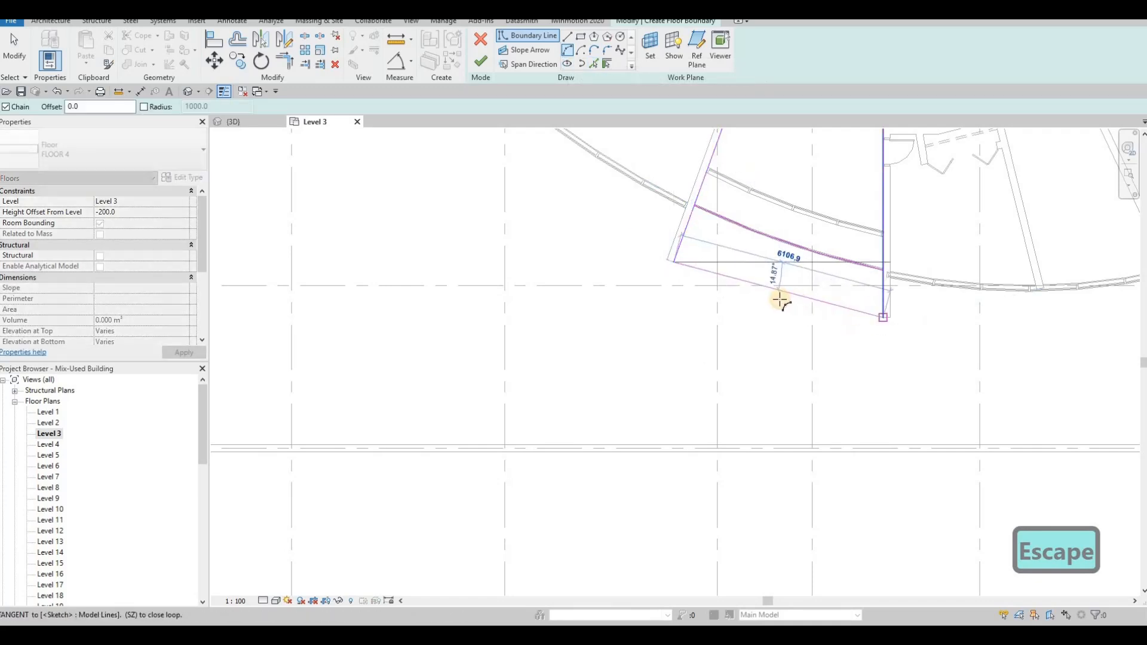
# Trim both side lines to the inner arc to close unit 52's balcony boundary, and finish the FLOOR 4 slab
pyautogui.press('Escape')
pyautogui.press('Escape')
pyautogui.press('Escape')
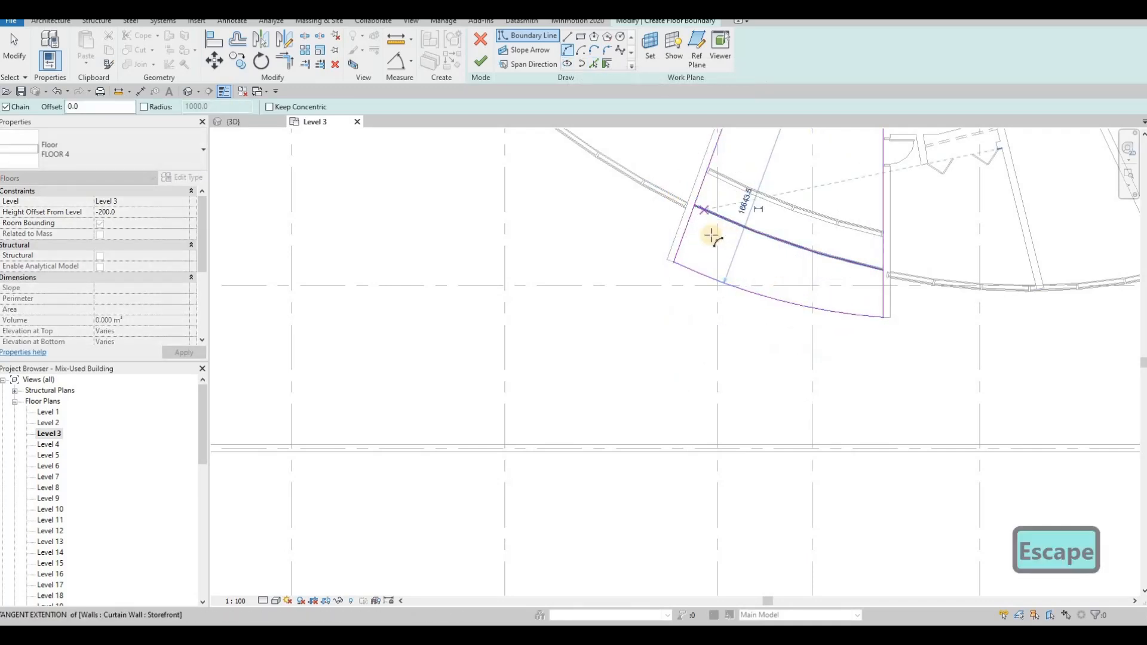
pyautogui.scroll(2, 678, 195)
pyautogui.click(677, 195)
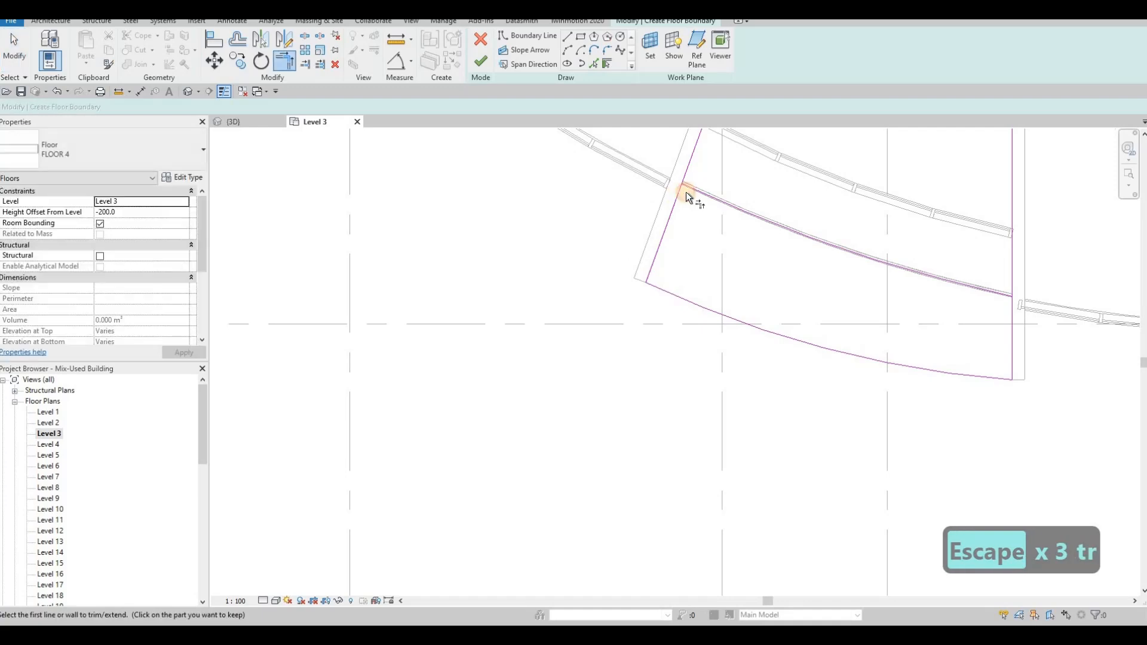
pyautogui.click(1000, 300)
pyautogui.click(1012, 324)
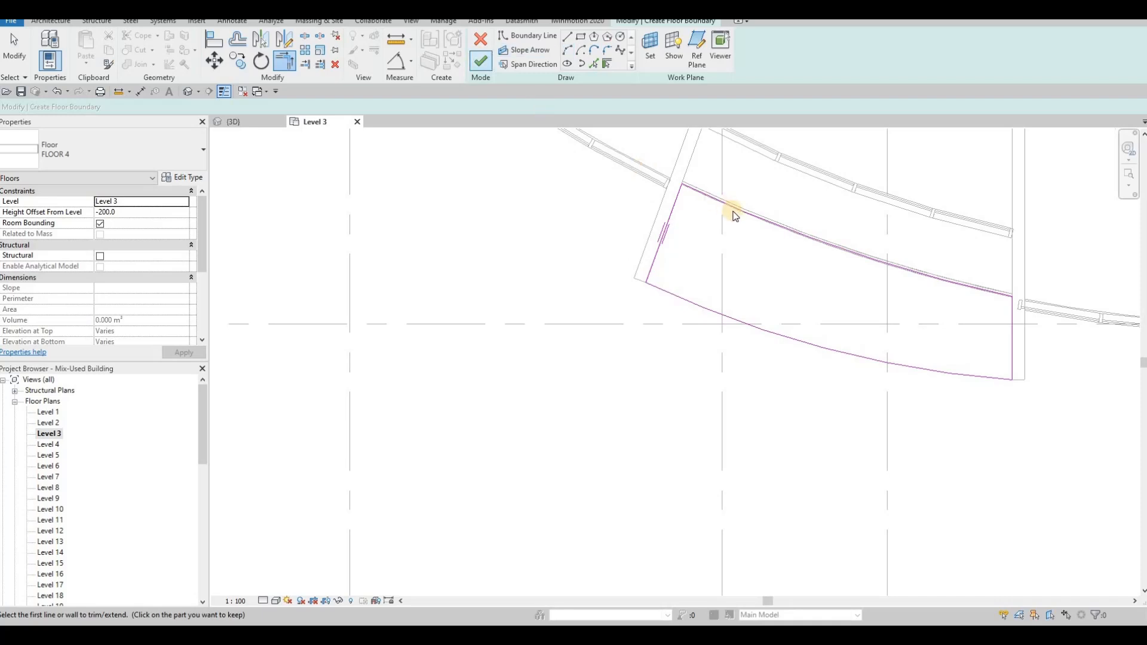
# Open the path of unit 52's CONDO RAIL railing for editing and move its arc outward from the facade
pyautogui.press('Escape')
pyautogui.click(757, 227)
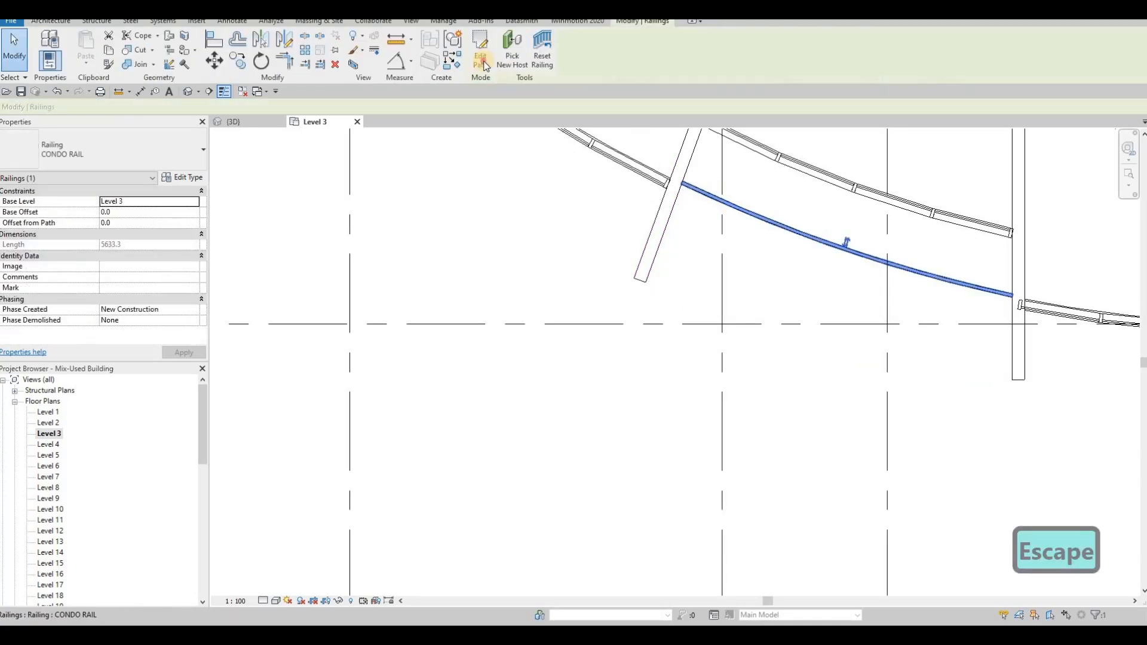
pyautogui.doubleClick(758, 227)
pyautogui.moveTo(763, 220); pyautogui.dragTo(748, 278)
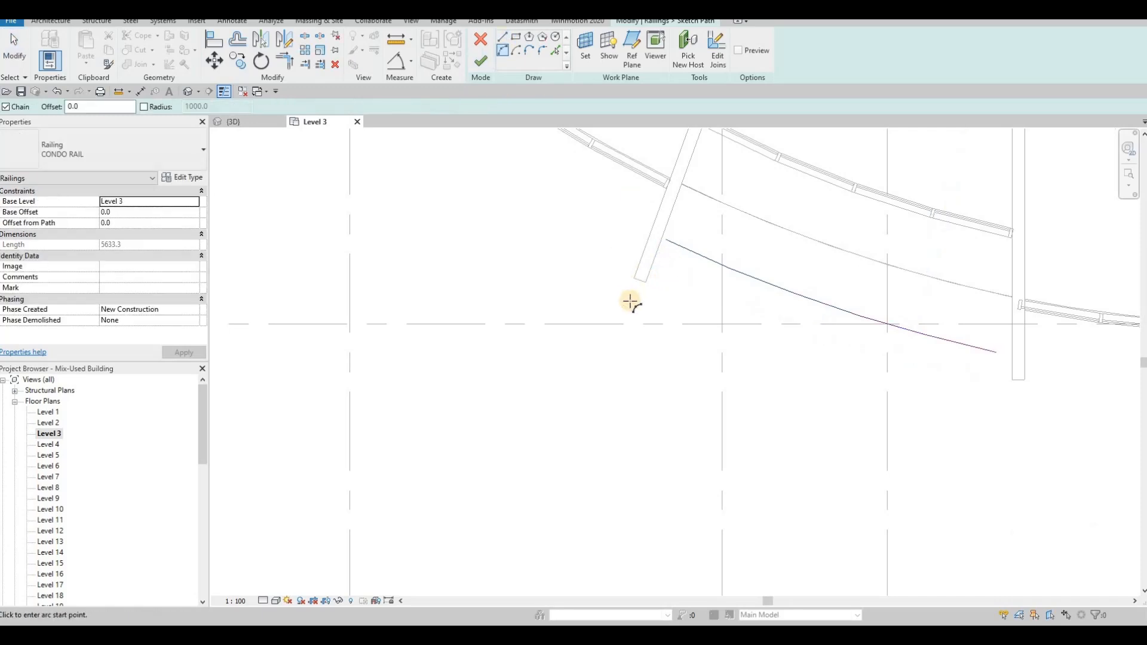
# Draw a new railing arc of about 18.2° between the outer ends of unit 52's side walls
pyautogui.scroll(2, 672, 265)
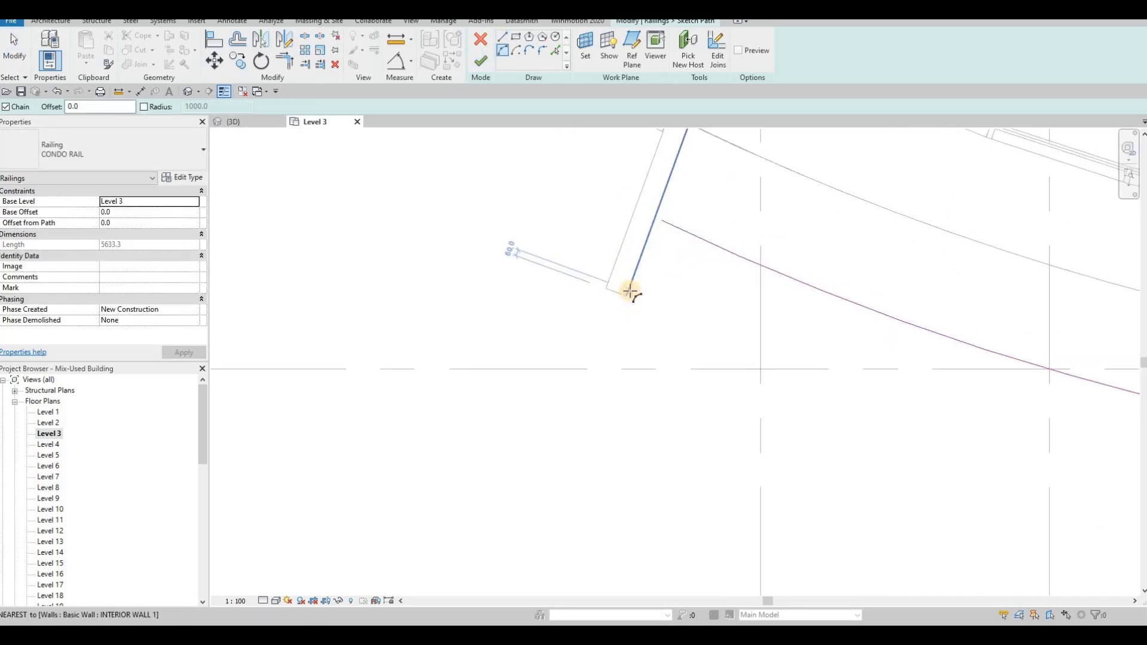
pyautogui.click(628, 291)
pyautogui.scroll(-4, 678, 304)
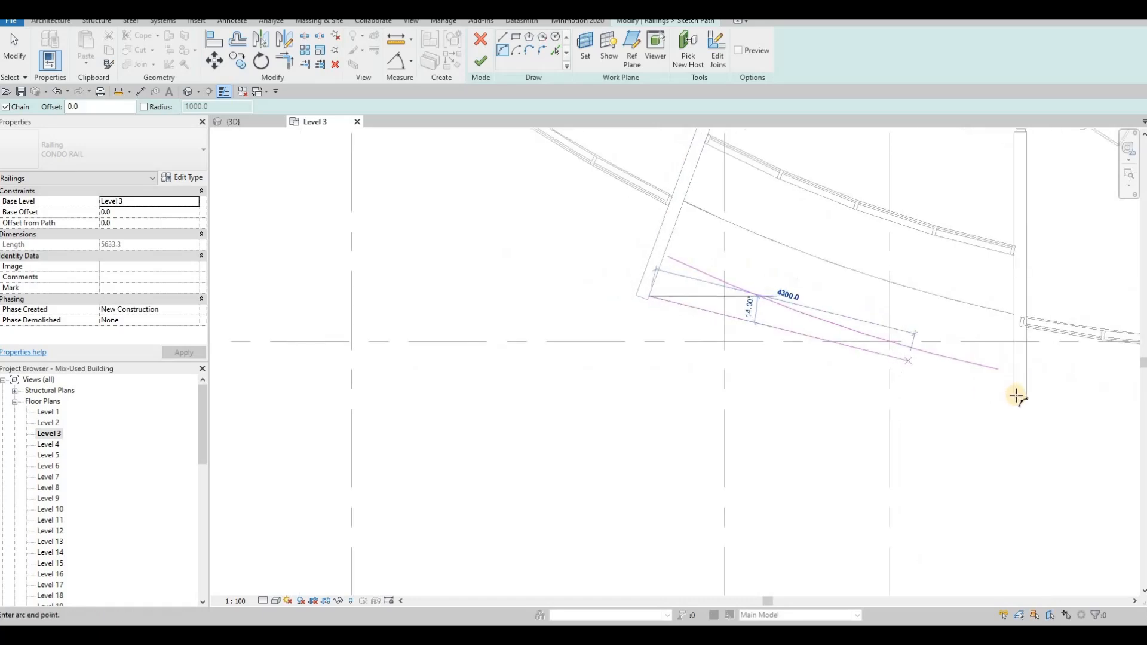
pyautogui.scroll(3, 1005, 385)
pyautogui.click(1018, 398)
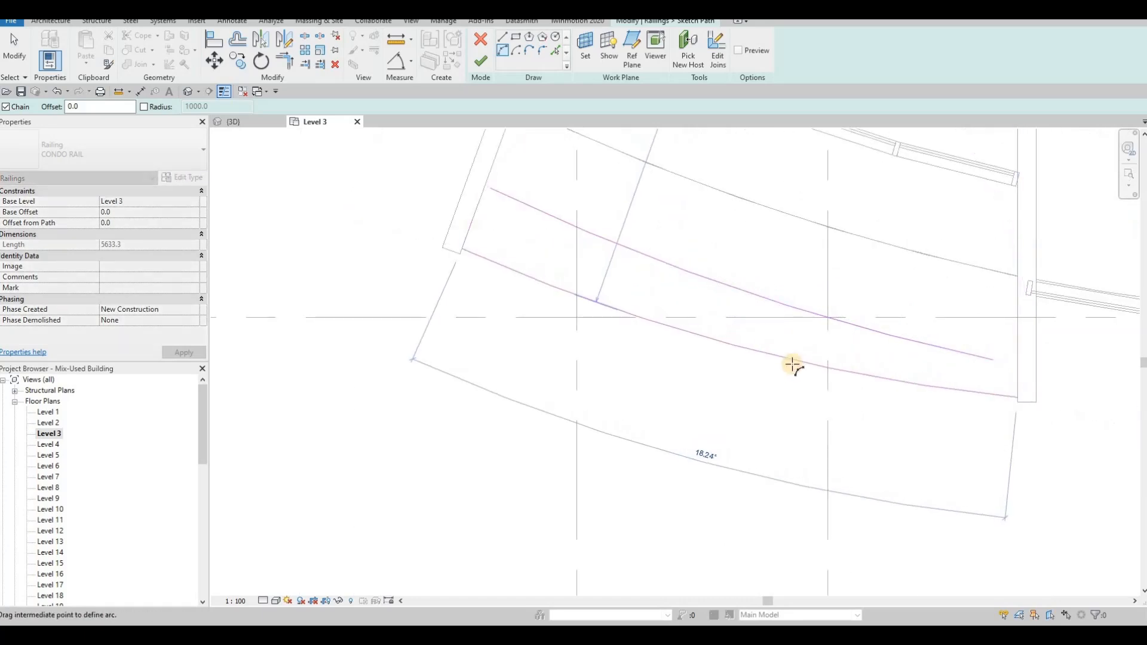
pyautogui.click(494, 167)
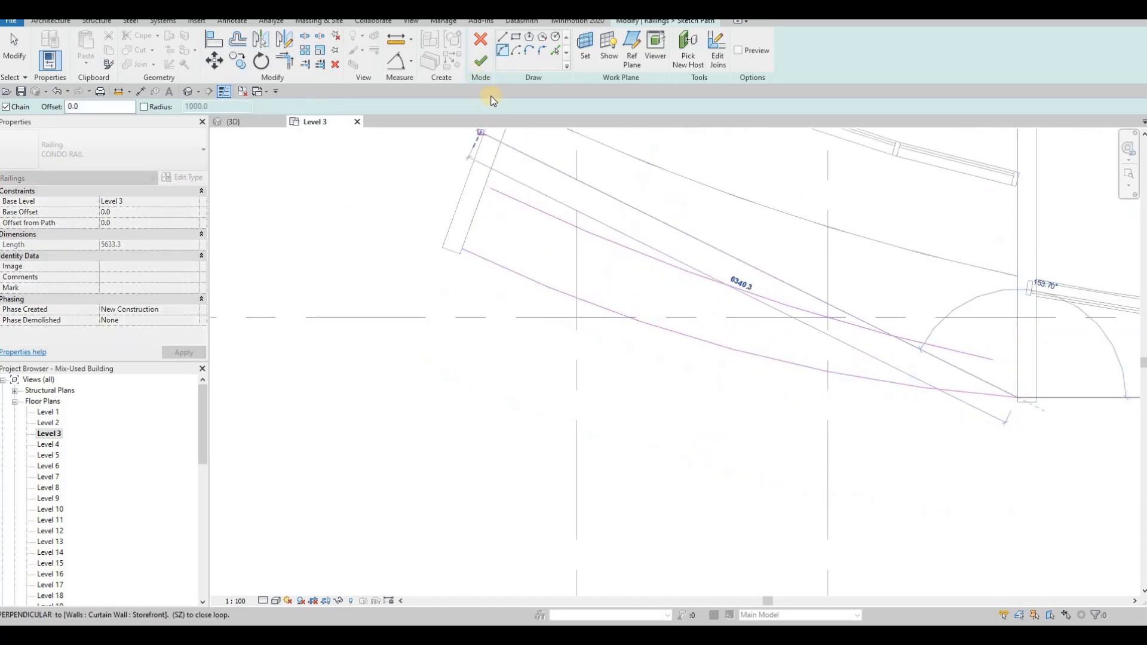
# Delete the original inner arc from unit 52's railing sketch and finish the CONDO RAIL path along the new outer arc
pyautogui.press('Escape')
pyautogui.press('Escape')
pyautogui.click(569, 225)
pyautogui.press('Delete')
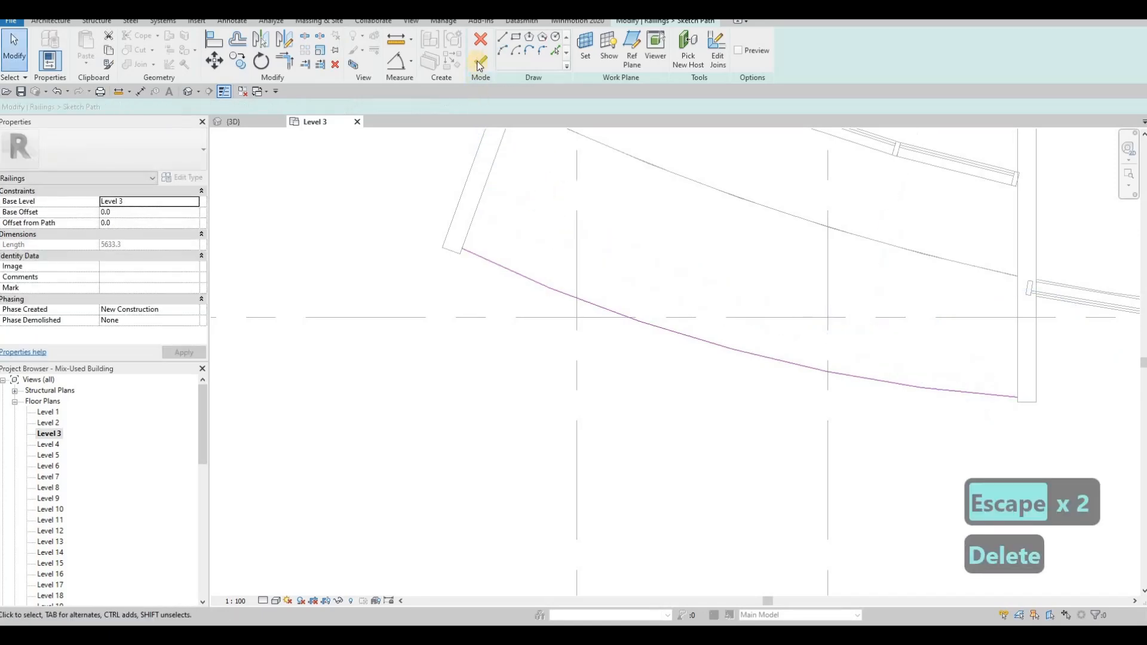
pyautogui.scroll(-3, 680, 249)
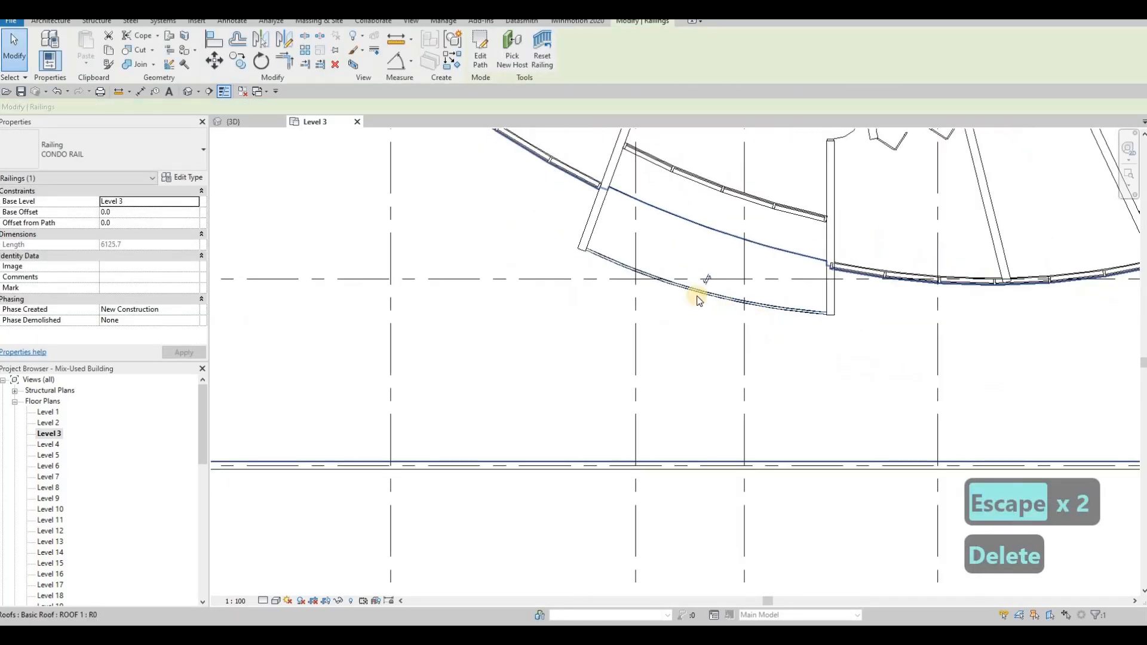
pyautogui.moveTo(600, 235); pyautogui.dragTo(652, 298, button='middle')
pyautogui.press('Escape')
pyautogui.scroll(-6, 652, 298)
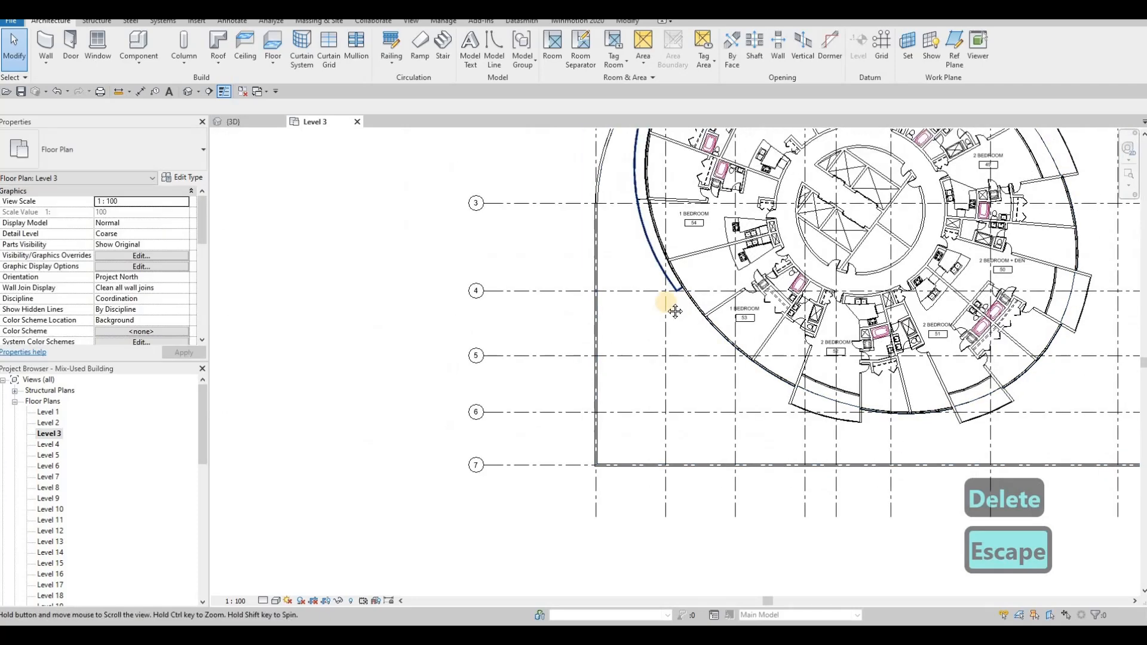
# Examine the continuous FLOOR 4 balcony slab around the facade and how the walls of units 47, 48, 54 and 55 meet it
pyautogui.scroll(5, 754, 157)
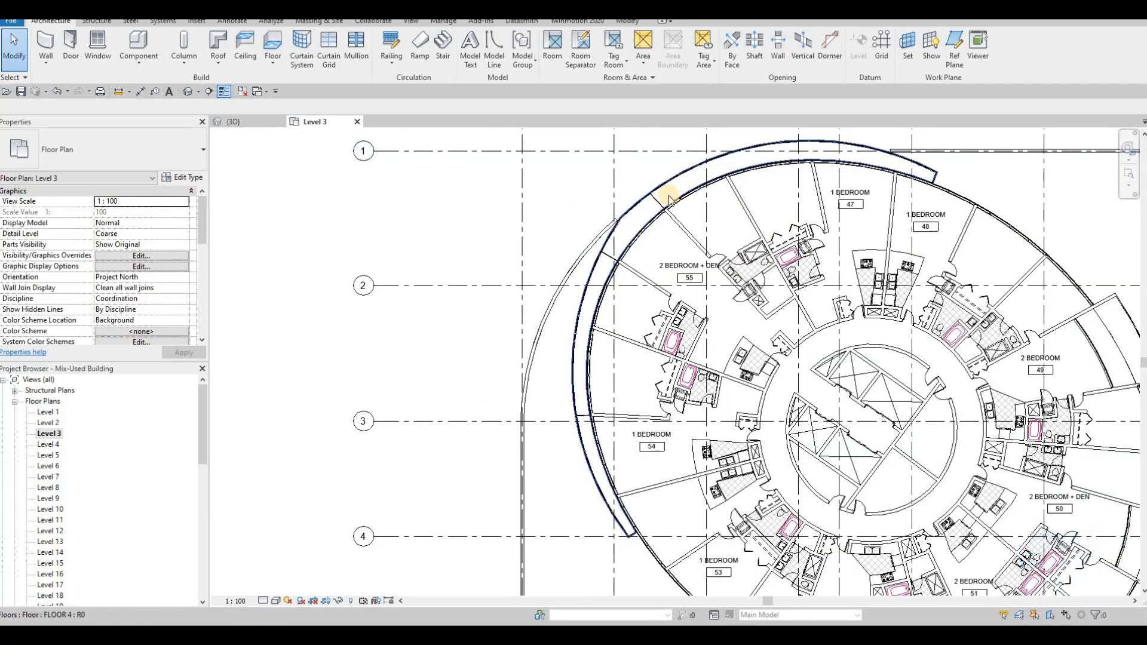
pyautogui.click(858, 158)
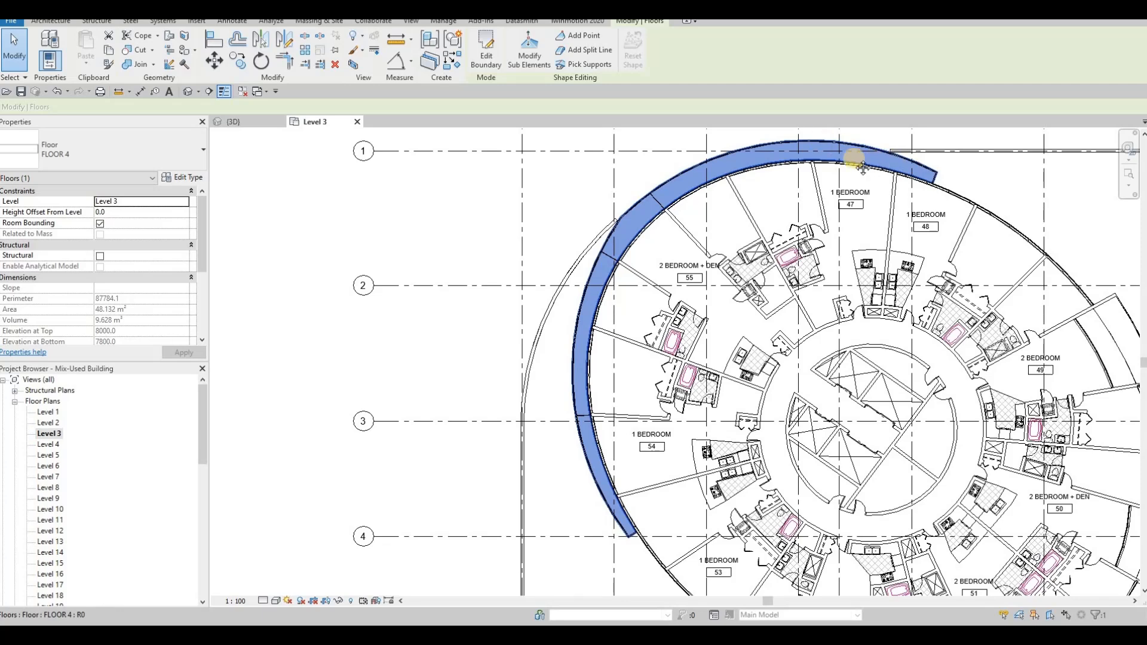
pyautogui.moveTo(991, 245); pyautogui.dragTo(860, 205, button='middle')
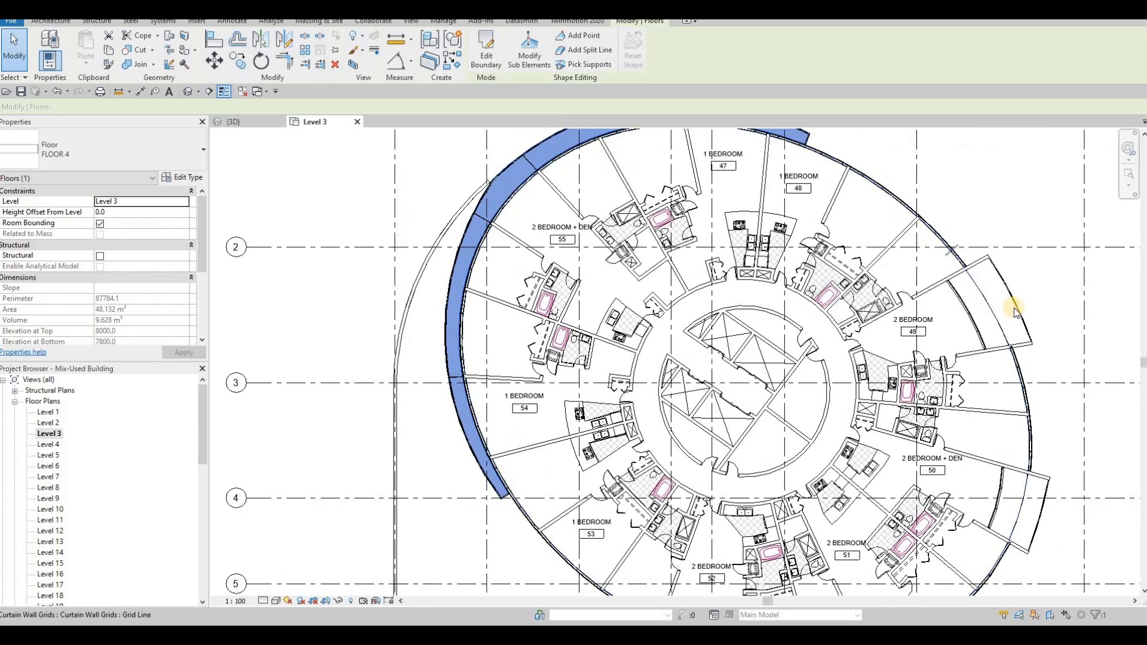
pyautogui.moveTo(999, 288); pyautogui.dragTo(1053, 356, button='middle')
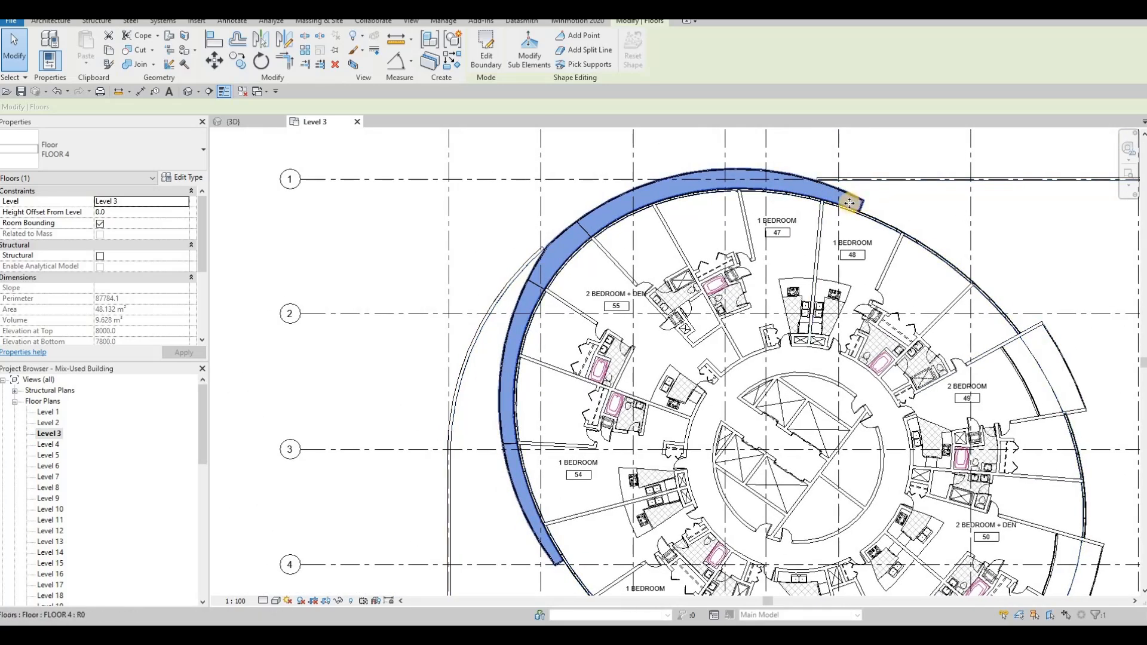
pyautogui.scroll(2, 847, 195)
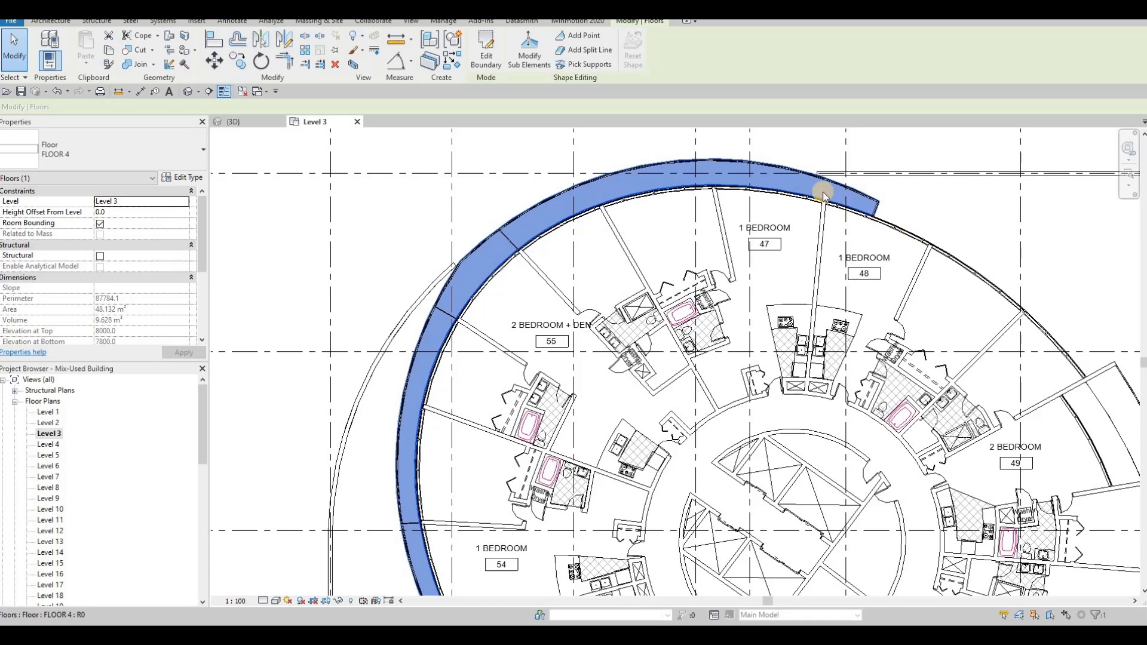
pyautogui.scroll(-2, 824, 196)
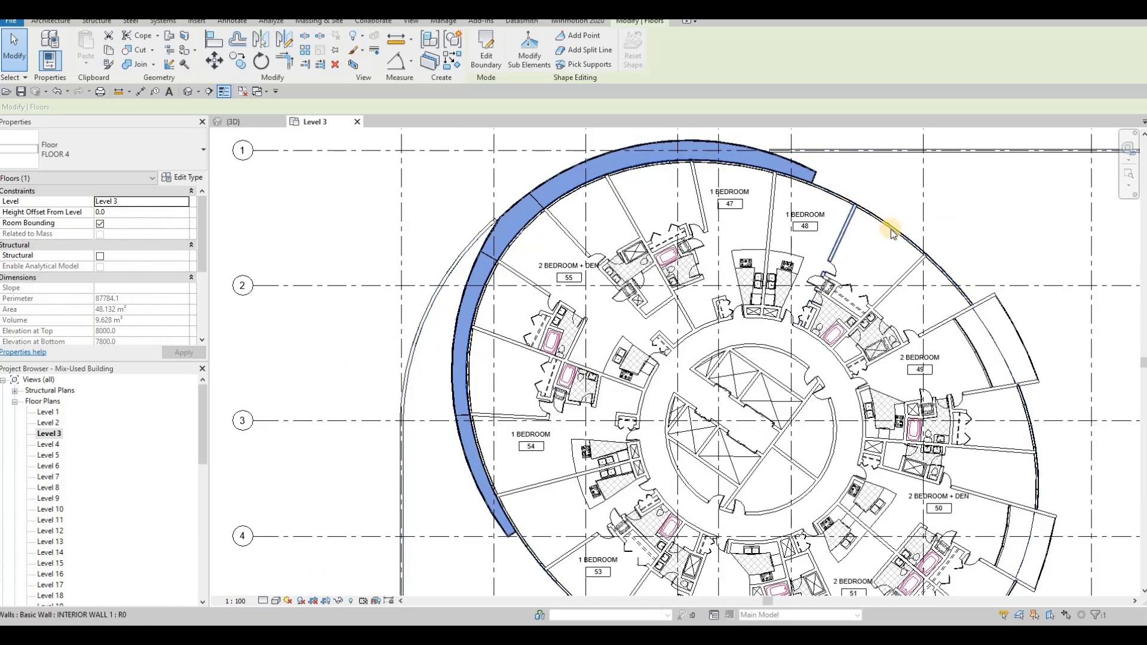
pyautogui.moveTo(883, 214); pyautogui.dragTo(837, 185, button='middle')
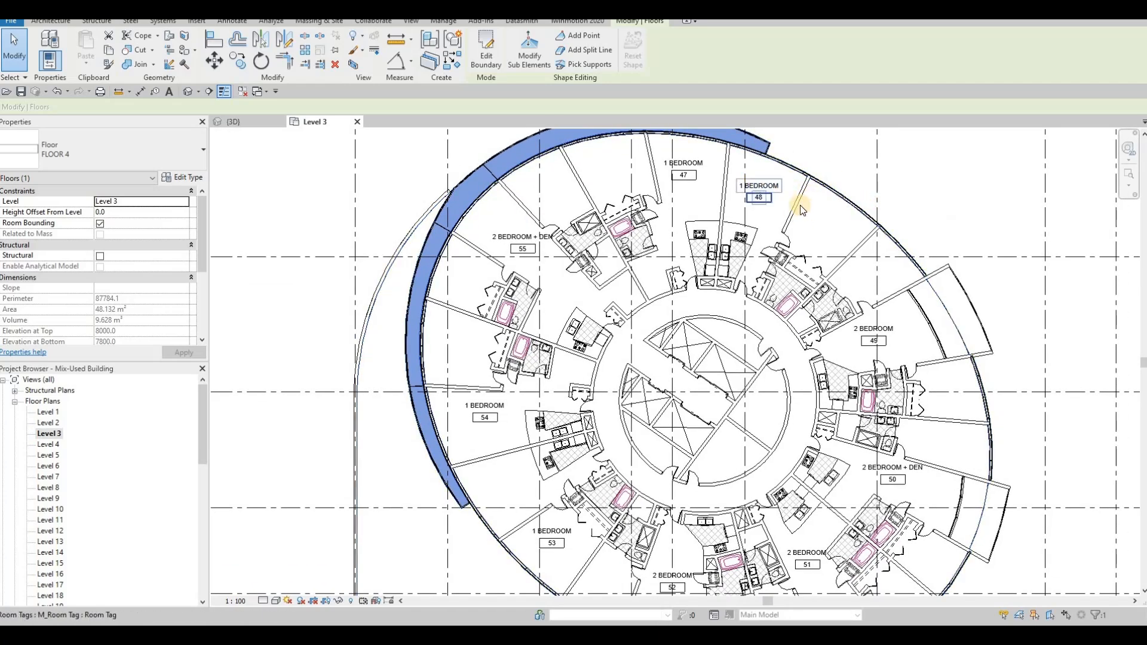
pyautogui.moveTo(801, 206); pyautogui.dragTo(844, 237, button='middle')
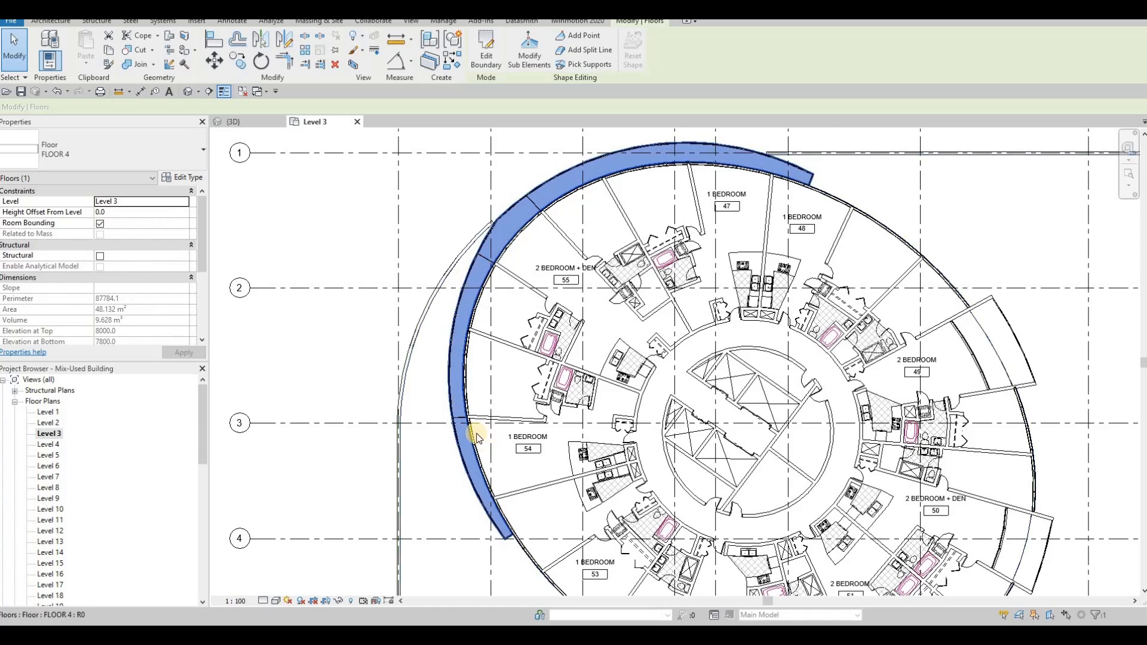
pyautogui.scroll(-5, 479, 336)
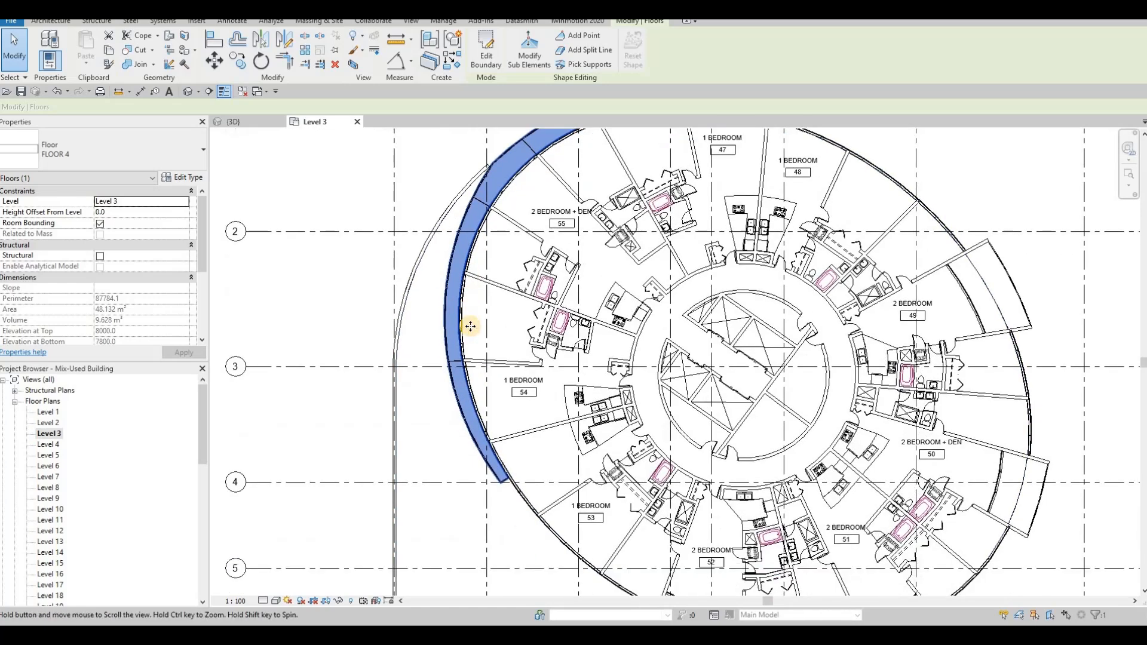
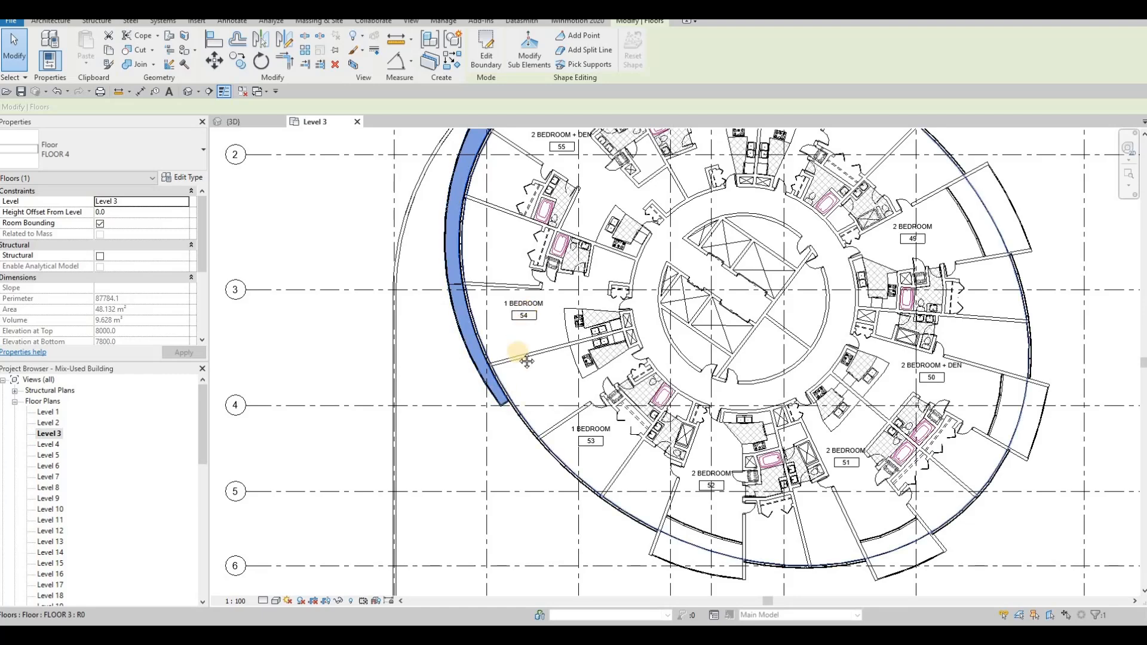
pyautogui.moveTo(723, 135); pyautogui.dragTo(703, 248, button='middle')
pyautogui.press('Escape')
pyautogui.scroll(3, 703, 243)
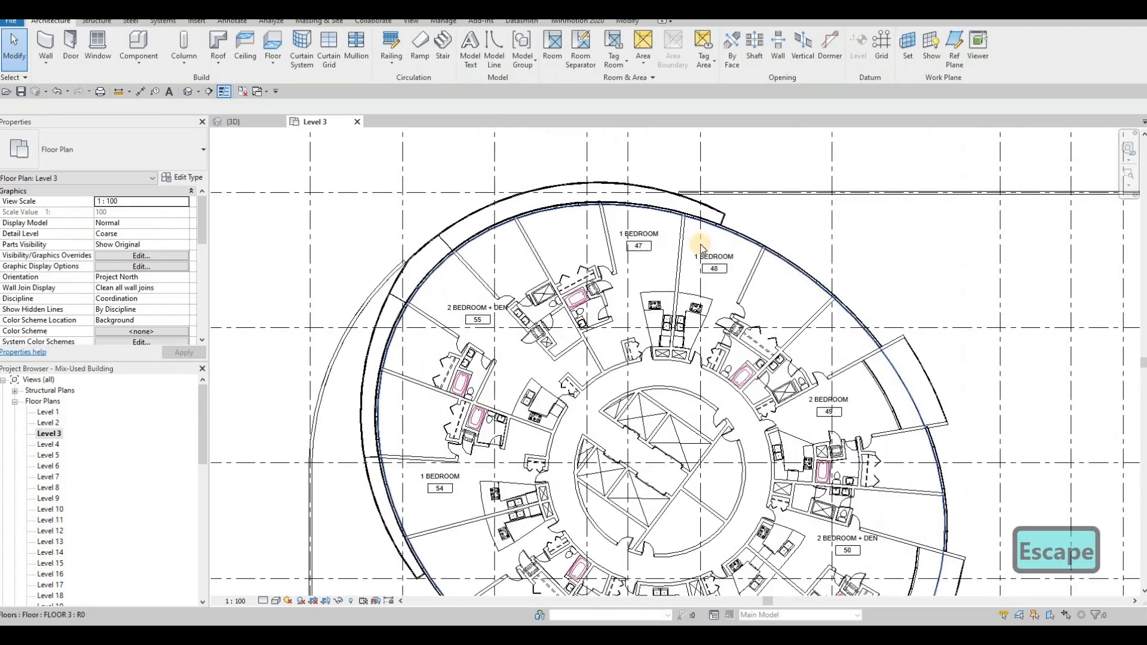
pyautogui.press('Escape')
pyautogui.press('Escape')
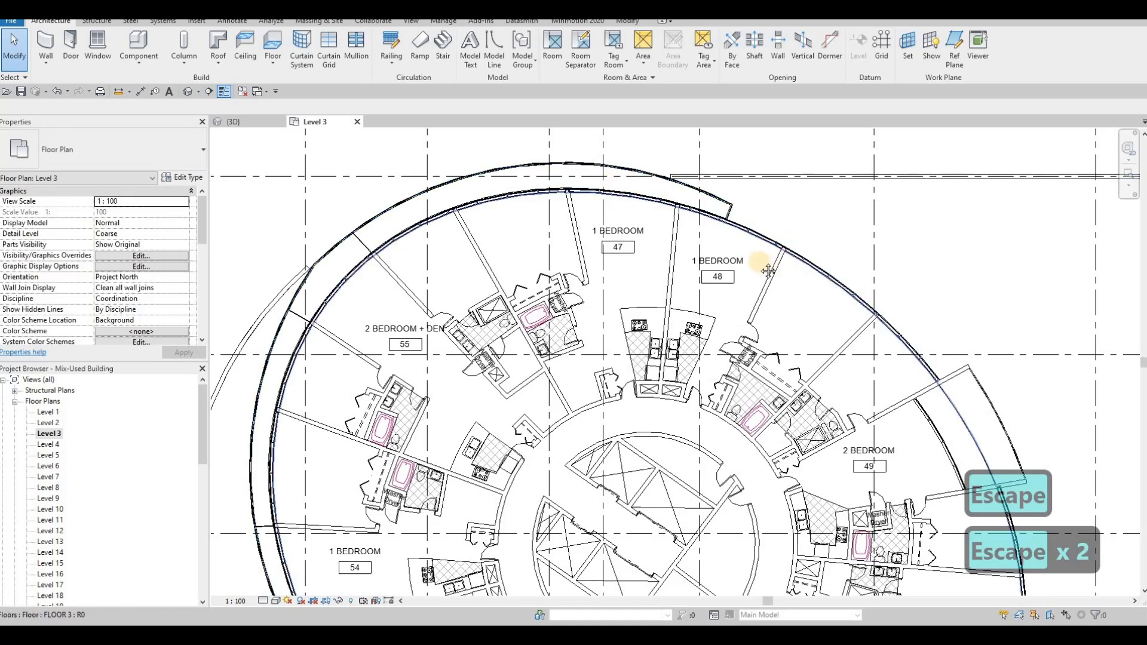
pyautogui.moveTo(744, 269); pyautogui.dragTo(748, 281, button='middle')
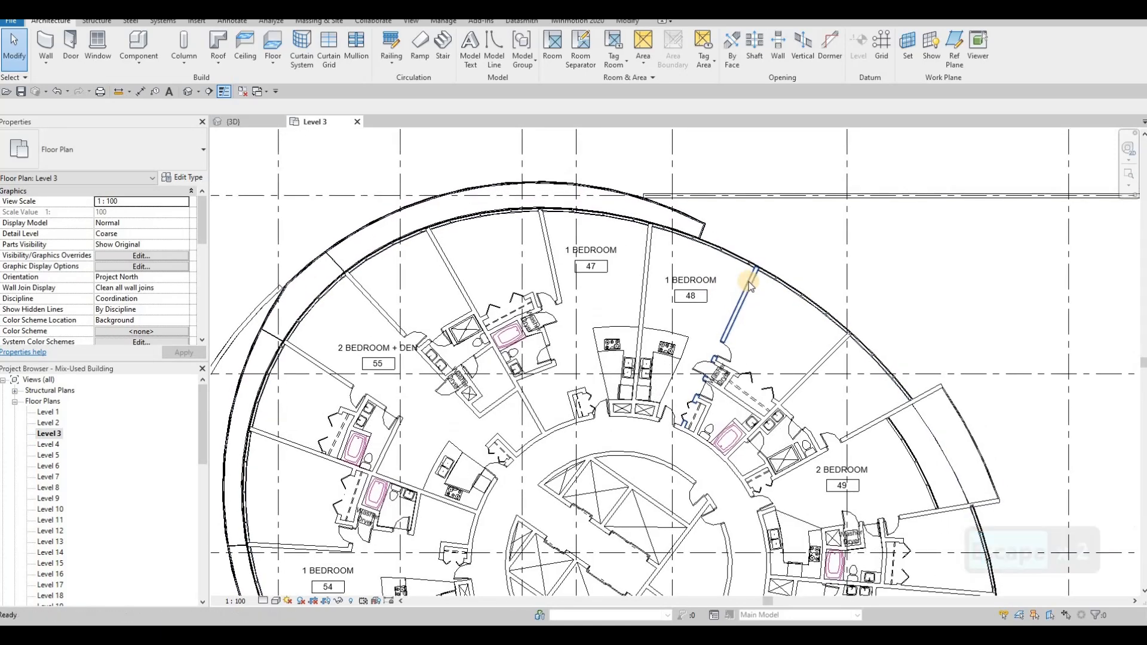
pyautogui.click(748, 282)
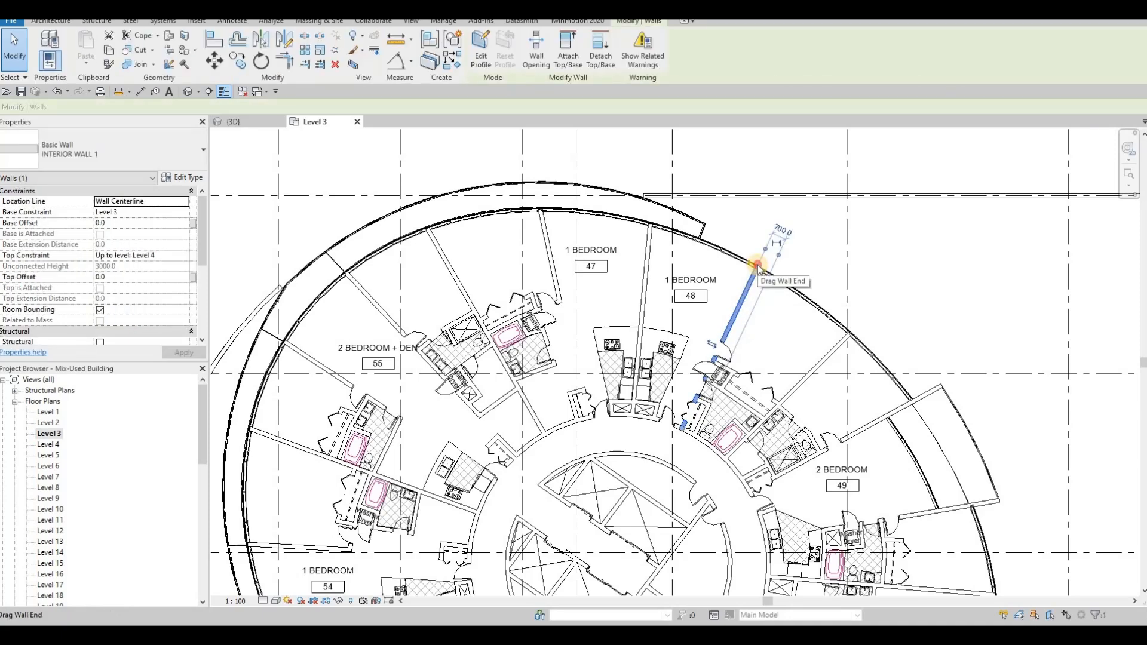
pyautogui.moveTo(765, 256); pyautogui.dragTo(773, 246)
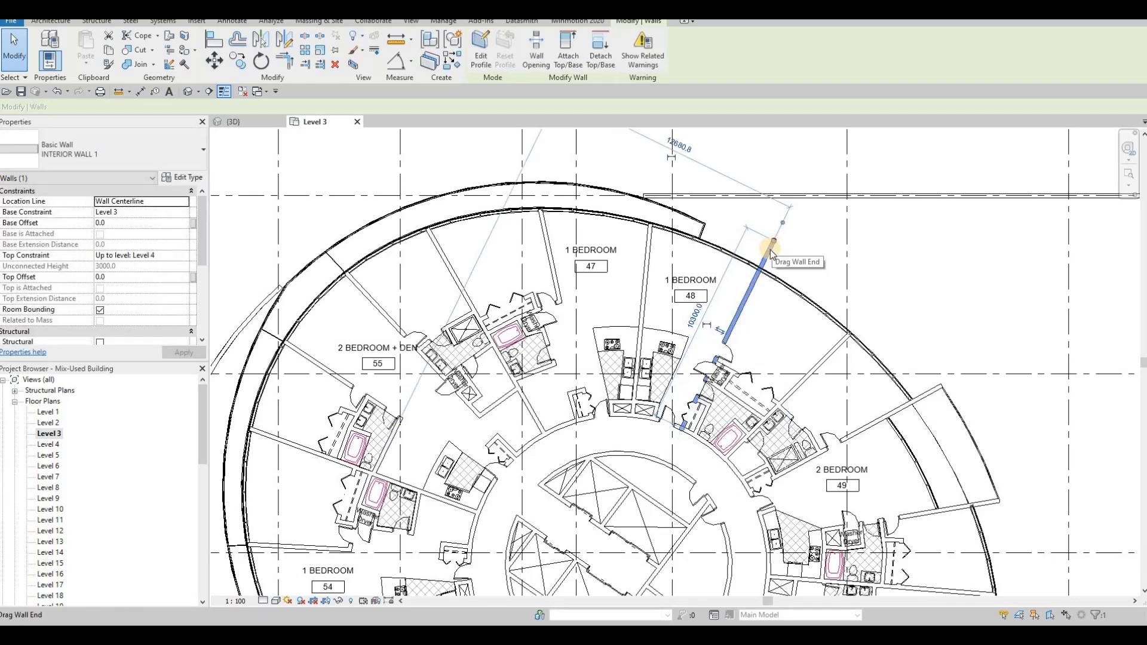
pyautogui.hotkey('ctrl', 'z')
pyautogui.hotkey('ctrl', 'z')
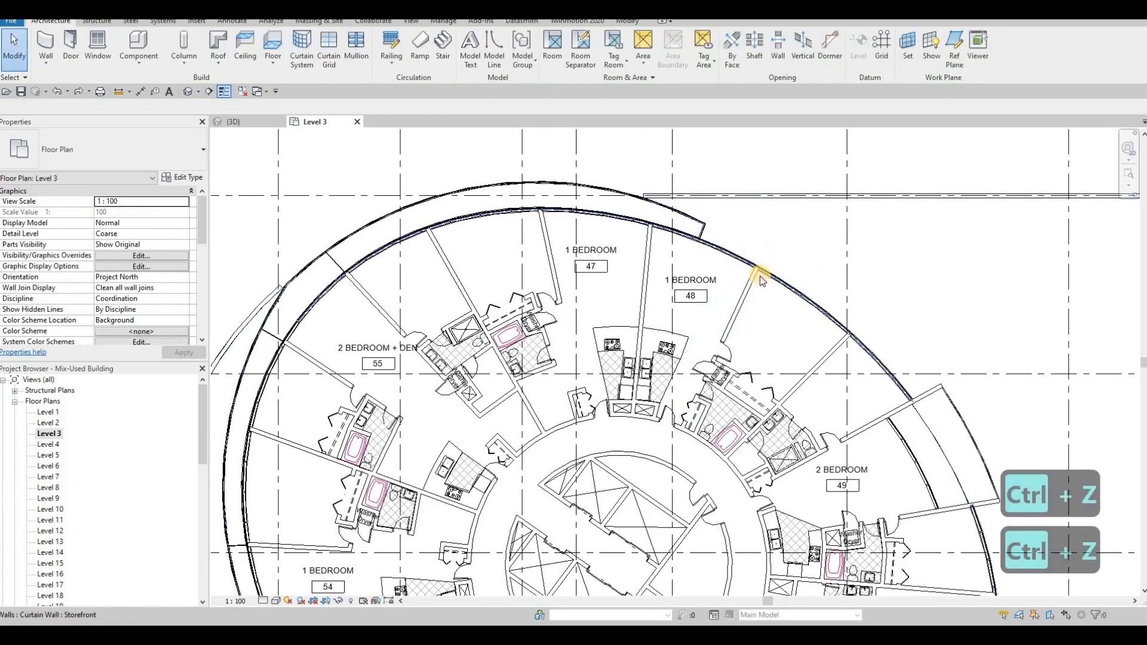
# Extend unit 48's bedroom partition outward through the curtain wall to a length of about 10200 mm
pyautogui.scroll(2, 760, 276)
pyautogui.press('Escape')
pyautogui.click(762, 274)
pyautogui.scroll(2, 767, 256)
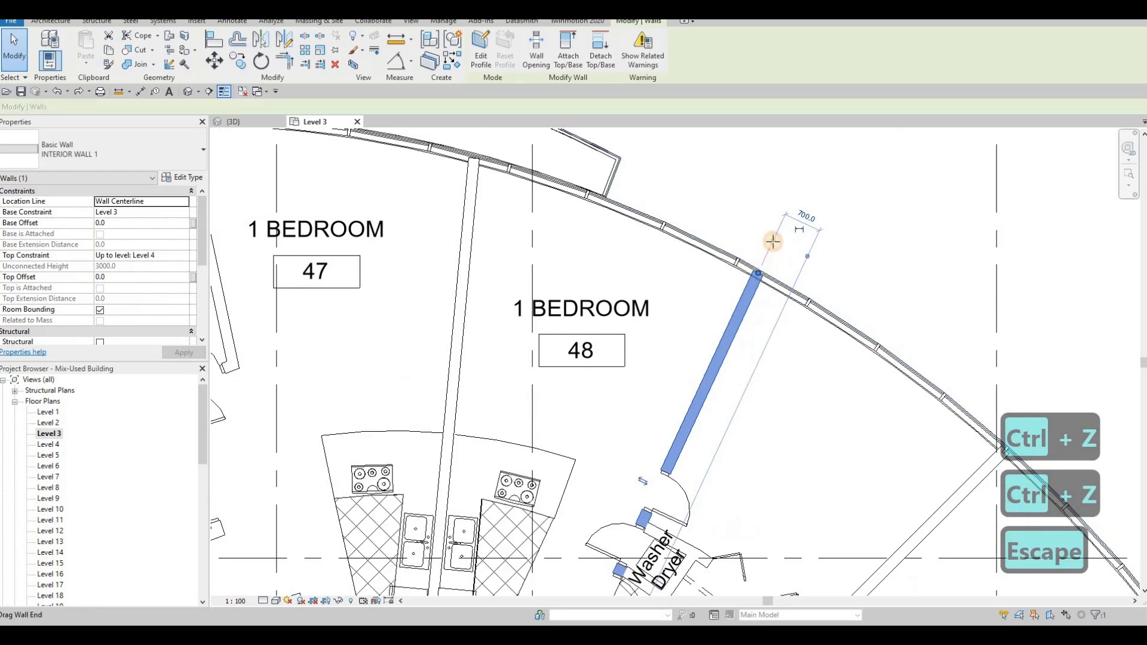
pyautogui.moveTo(784, 214); pyautogui.dragTo(785, 207)
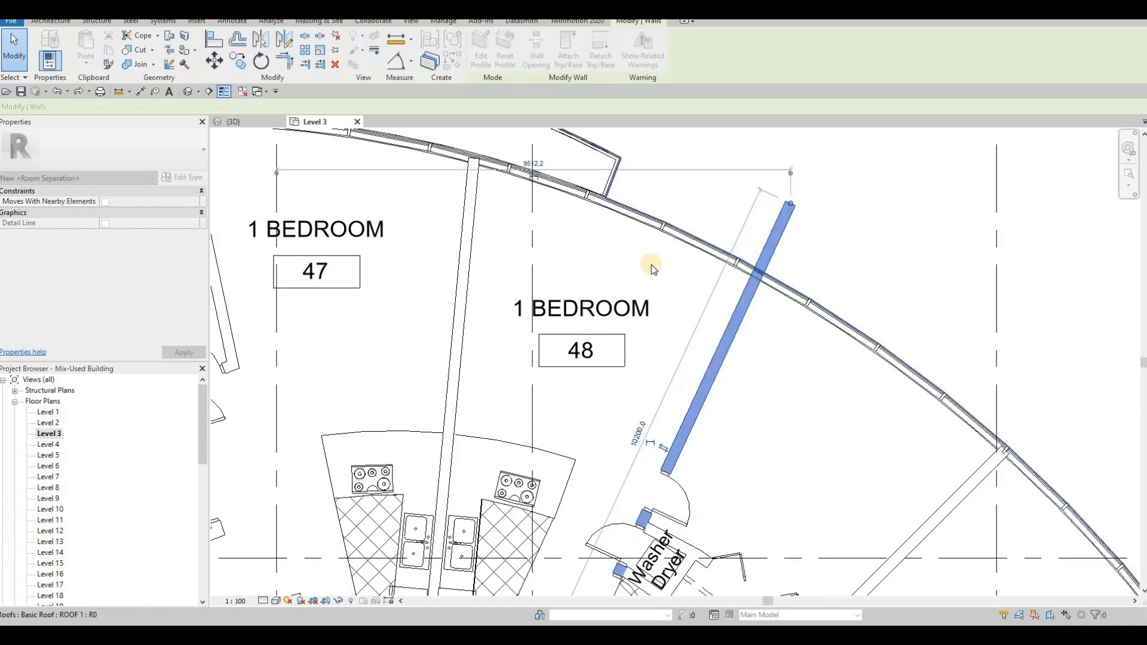
pyautogui.scroll(-2, 652, 264)
pyautogui.moveTo(594, 236); pyautogui.dragTo(705, 257, button='middle')
pyautogui.press('Escape')
# Extend the wall between units 47 and 48 across the balcony to the slab's outer edge
pyautogui.click(651, 225)
pyautogui.moveTo(649, 174); pyautogui.dragTo(648, 254, button='middle')
pyautogui.moveTo(644, 289); pyautogui.dragTo(648, 256)
pyautogui.press('Escape')
# Extend unit 47's bedroom partition past the facade to the balcony's outer railing line
pyautogui.scroll(-2, 743, 259)
pyautogui.moveTo(729, 266); pyautogui.dragTo(811, 256, button='middle')
pyautogui.moveTo(636, 276); pyautogui.dragTo(703, 278, button='middle')
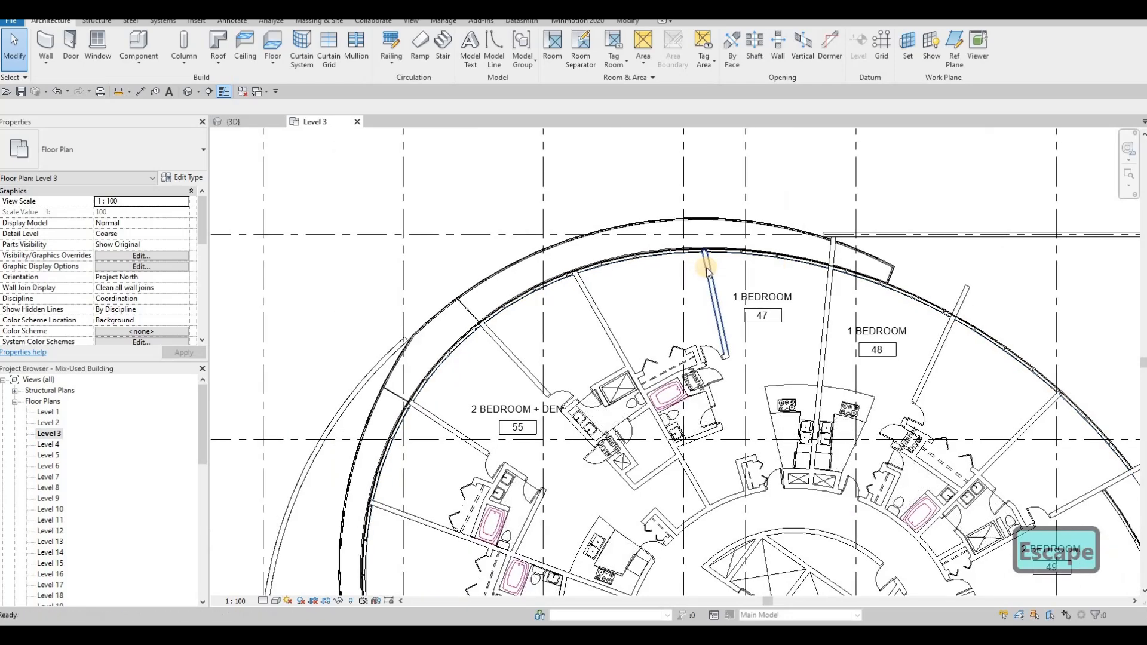
pyautogui.press('Escape')
pyautogui.click(703, 279)
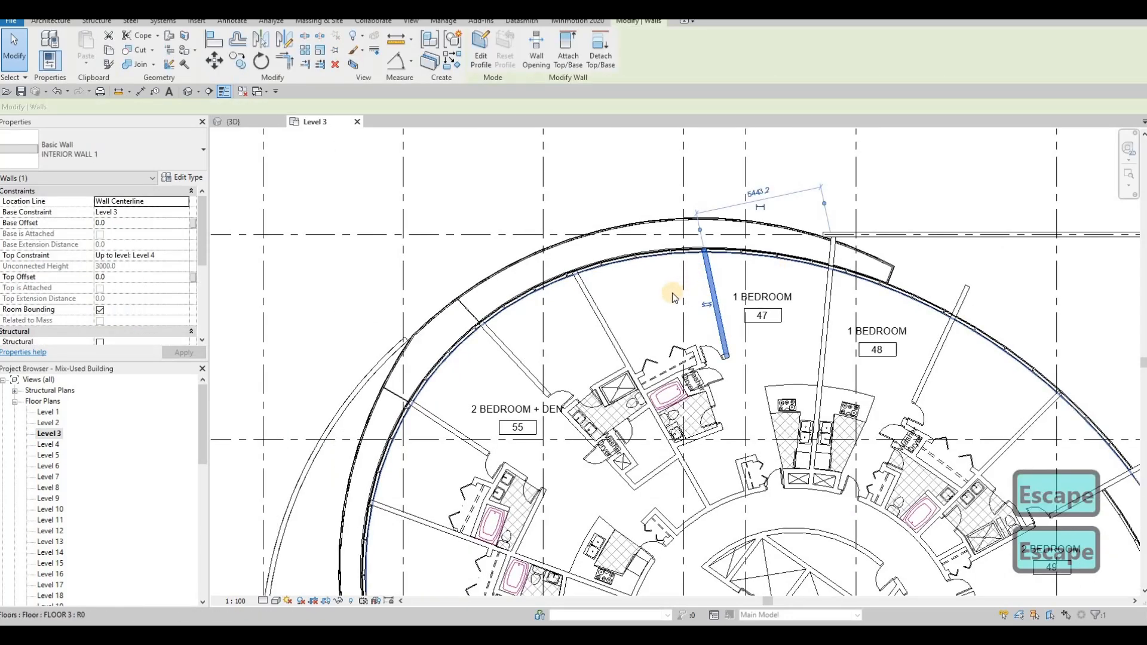
pyautogui.moveTo(705, 278); pyautogui.dragTo(741, 292, button='middle')
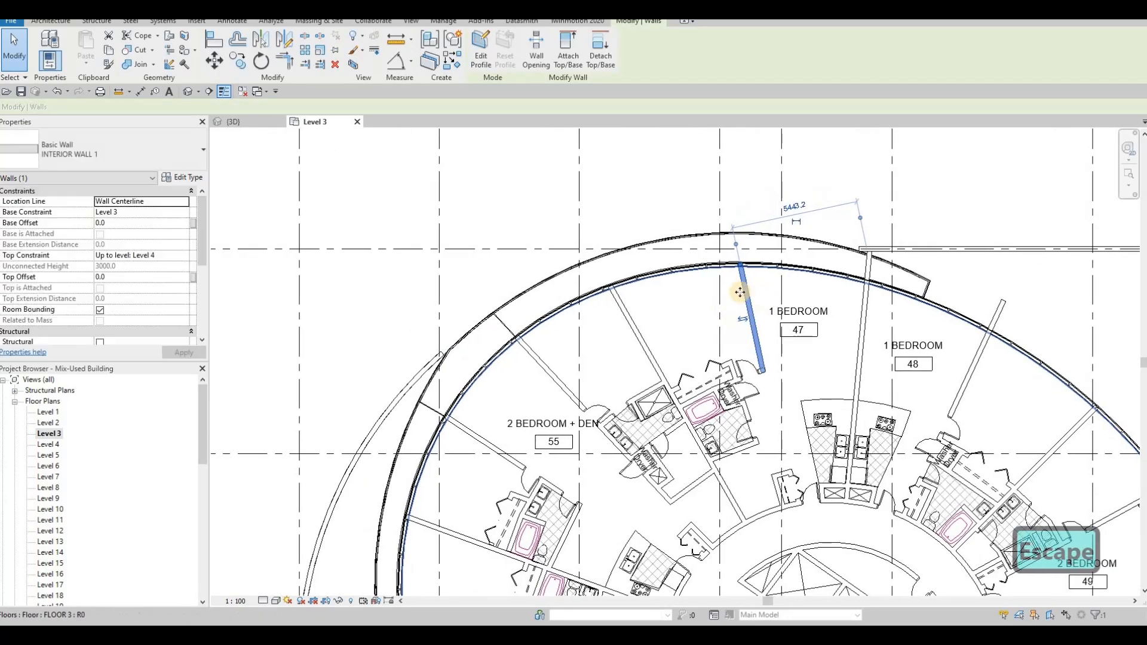
pyautogui.scroll(-2, 747, 296)
pyautogui.scroll(4, 765, 303)
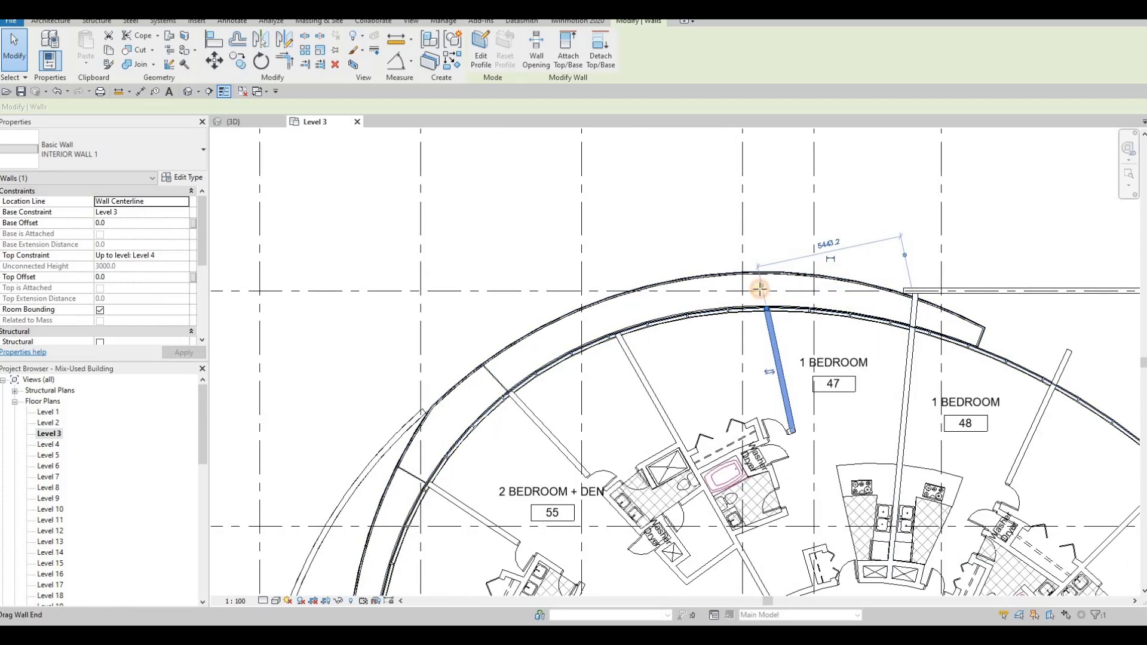
pyautogui.moveTo(758, 275); pyautogui.dragTo(756, 273)
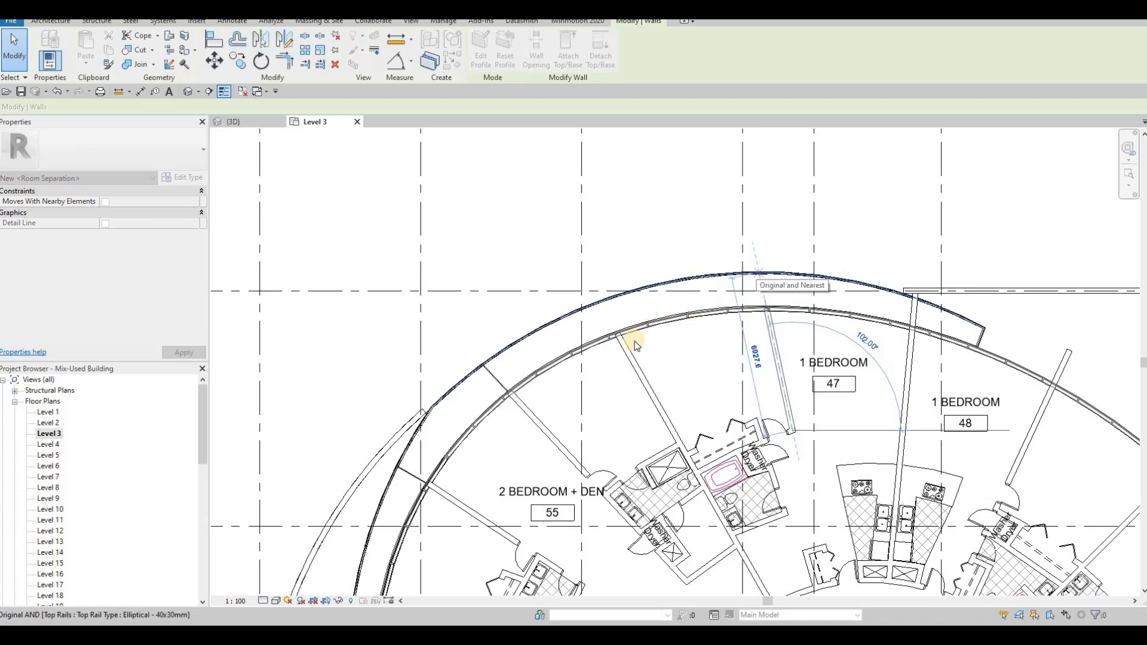
pyautogui.press('Escape')
# Extend the wall between units 55 and 47 beyond the facade and adjust its end to the balcony's outer edge
pyautogui.click(618, 332)
pyautogui.moveTo(618, 332); pyautogui.dragTo(605, 303)
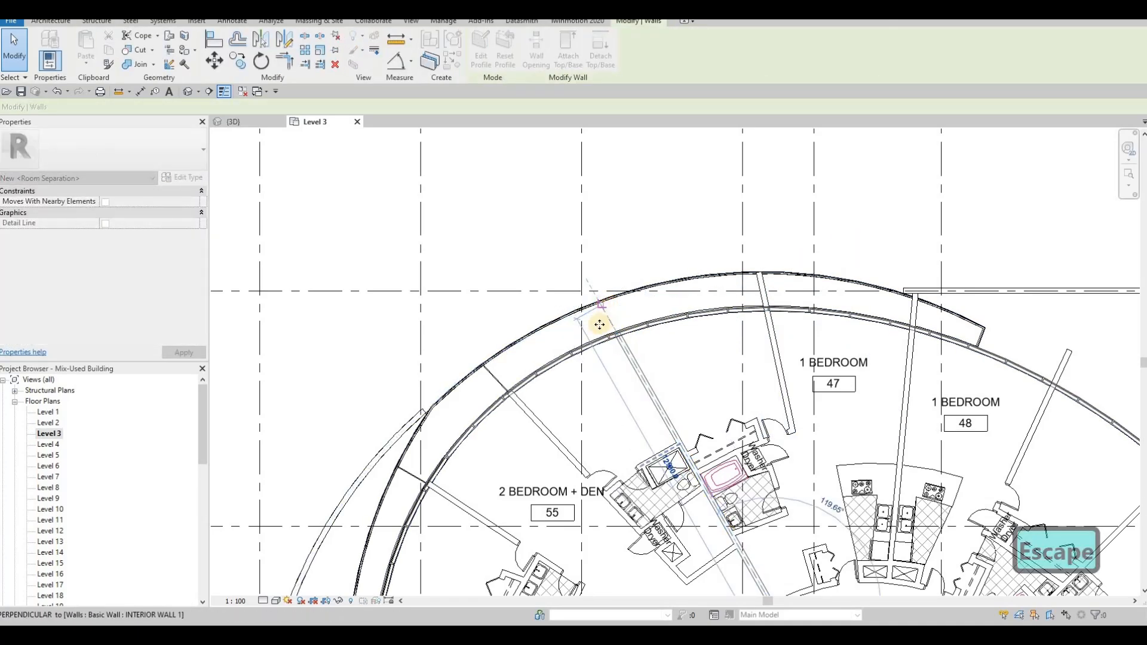
pyautogui.press('Escape')
pyautogui.press('Escape')
pyautogui.scroll(-3, 719, 225)
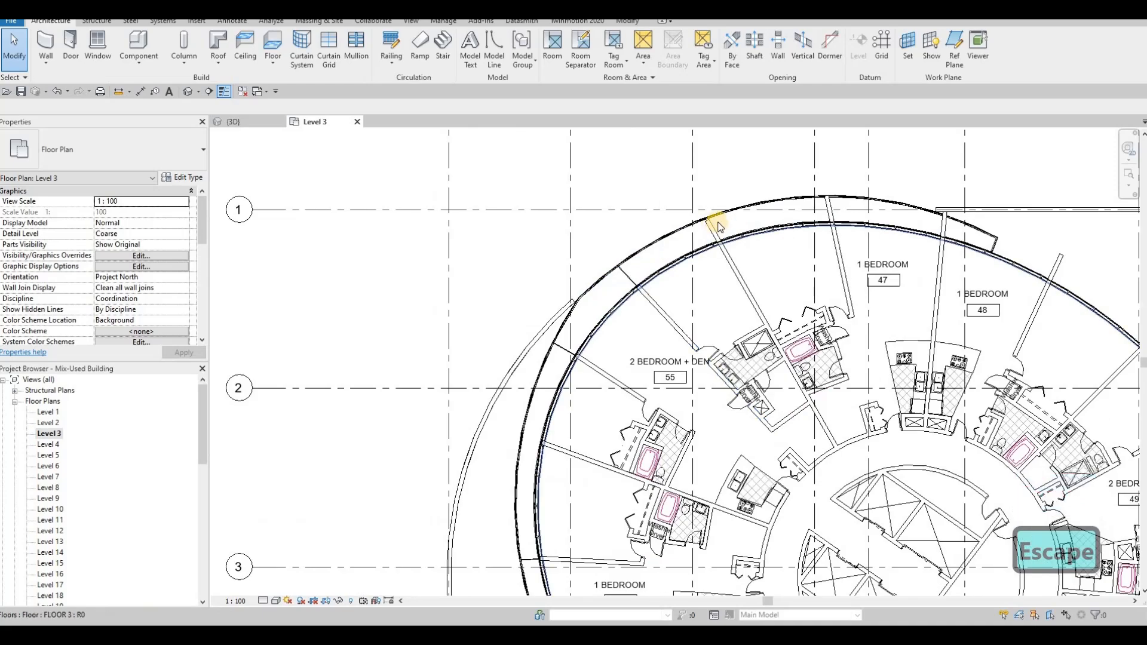
pyautogui.scroll(3, 704, 226)
pyautogui.click(697, 222)
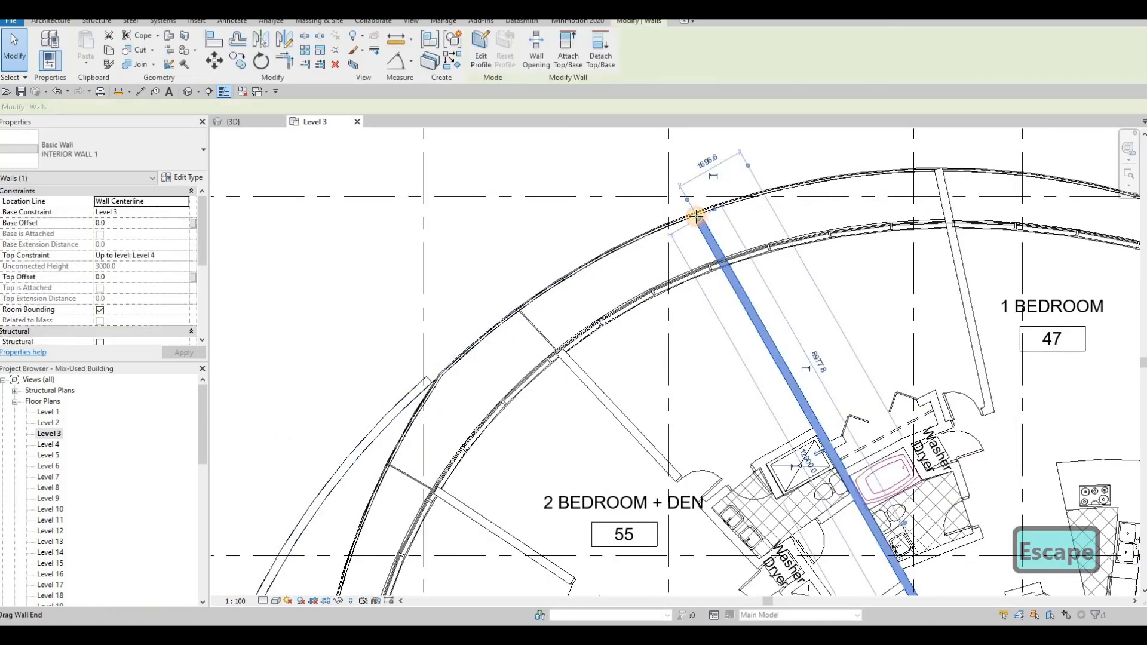
pyautogui.moveTo(697, 217); pyautogui.dragTo(773, 255)
pyautogui.press('Escape')
pyautogui.scroll(-3, 735, 266)
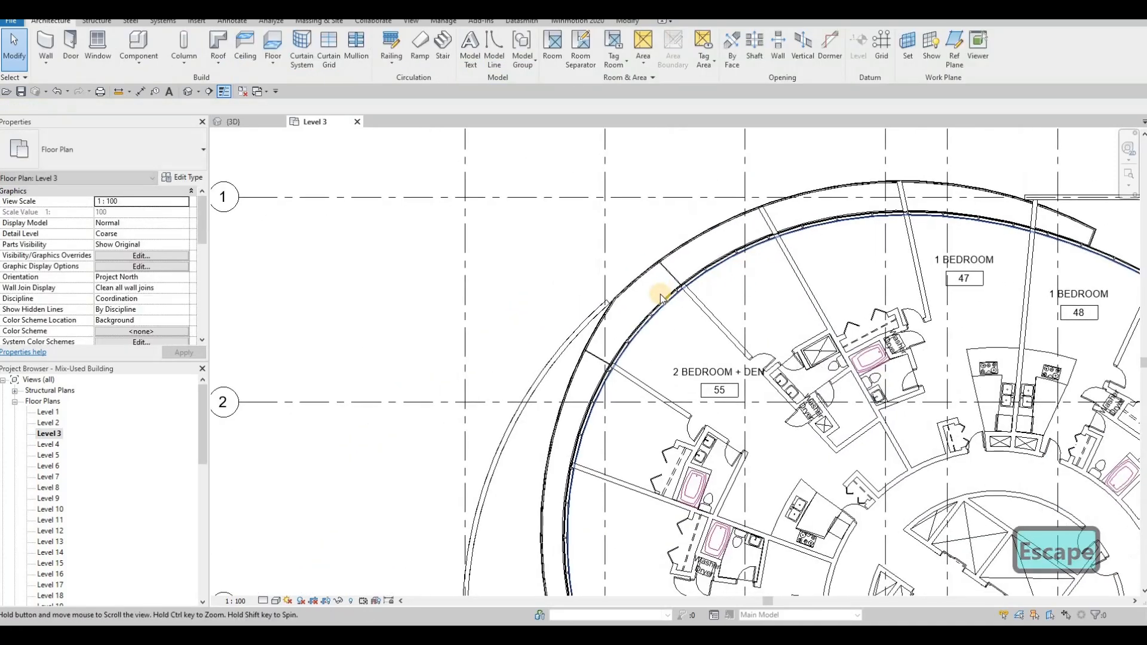
# Extend unit 55's upper interior wall across the balcony to the outer edge, over the existing divider
pyautogui.click(689, 289)
pyautogui.scroll(2, 689, 290)
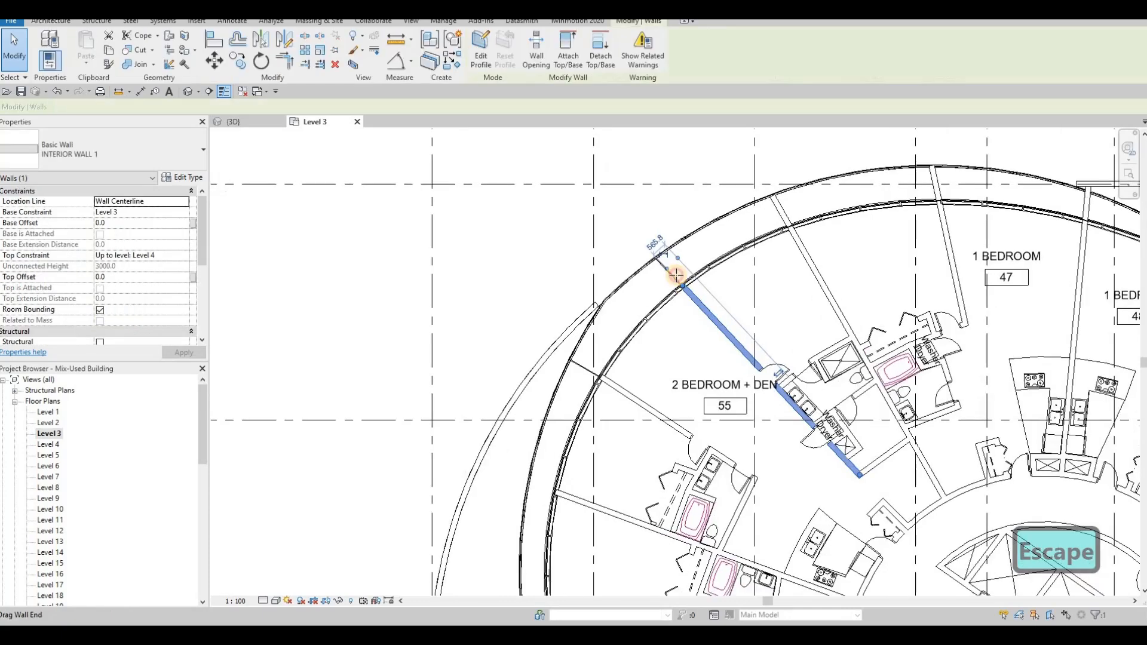
pyautogui.moveTo(684, 287); pyautogui.dragTo(650, 250)
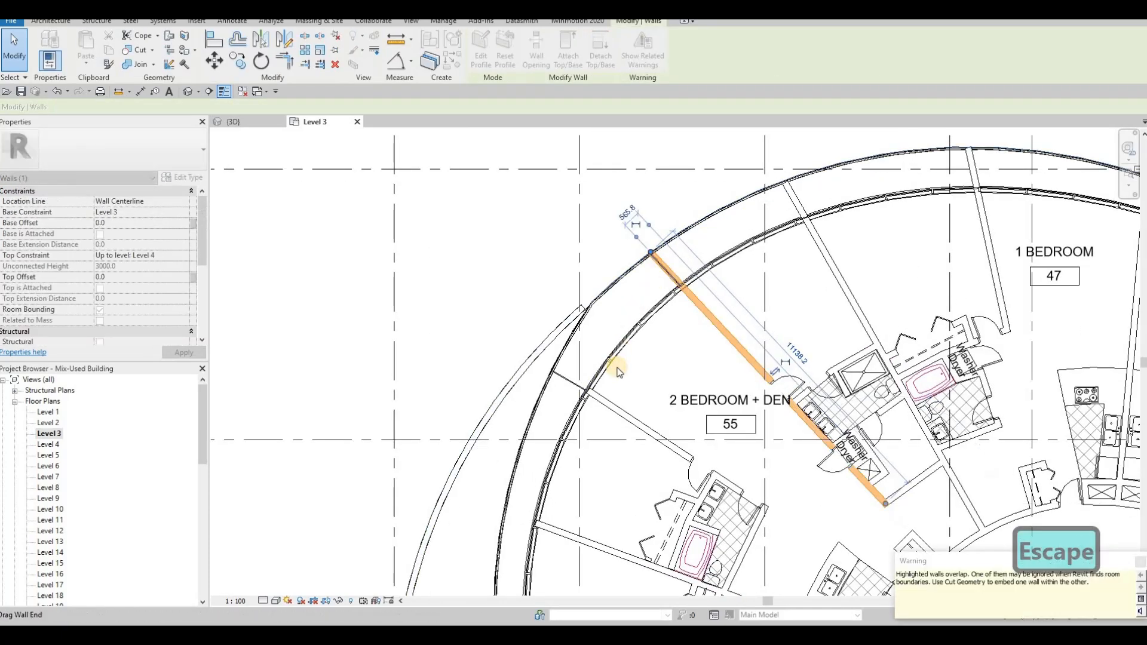
pyautogui.press('Escape')
# Extend unit 55's lower interior wall to the outer endpoint of the existing Exterior Glazing divider on the balcony
pyautogui.click(596, 395)
pyautogui.moveTo(589, 391); pyautogui.dragTo(551, 374)
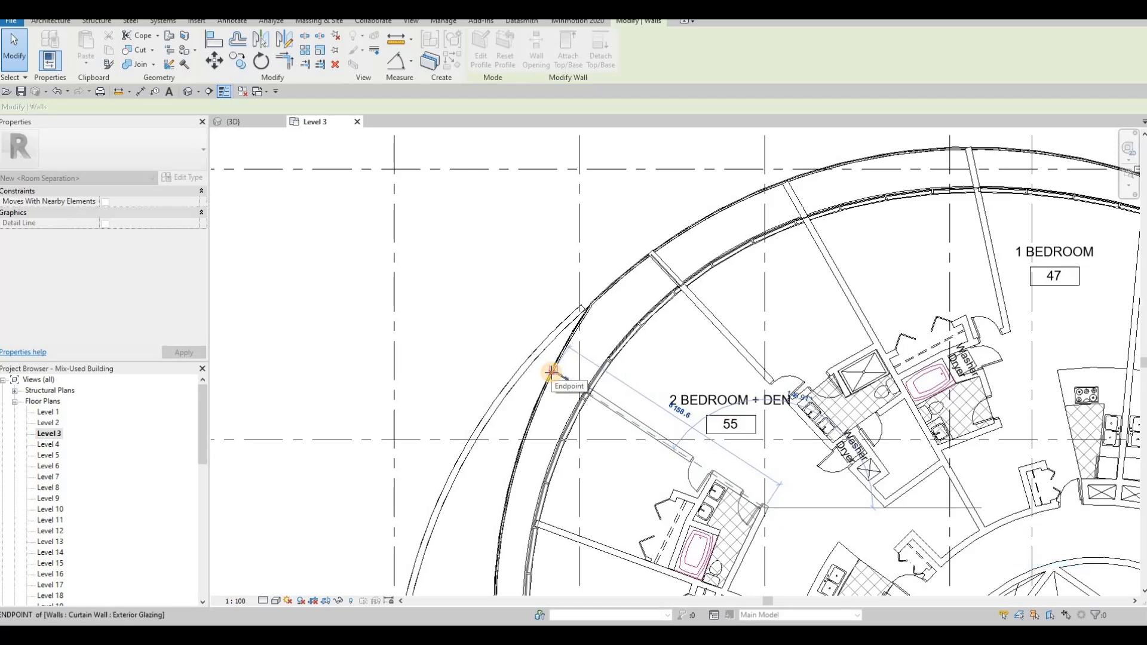
pyautogui.press('Escape')
pyautogui.press('Escape')
pyautogui.scroll(-2, 688, 343)
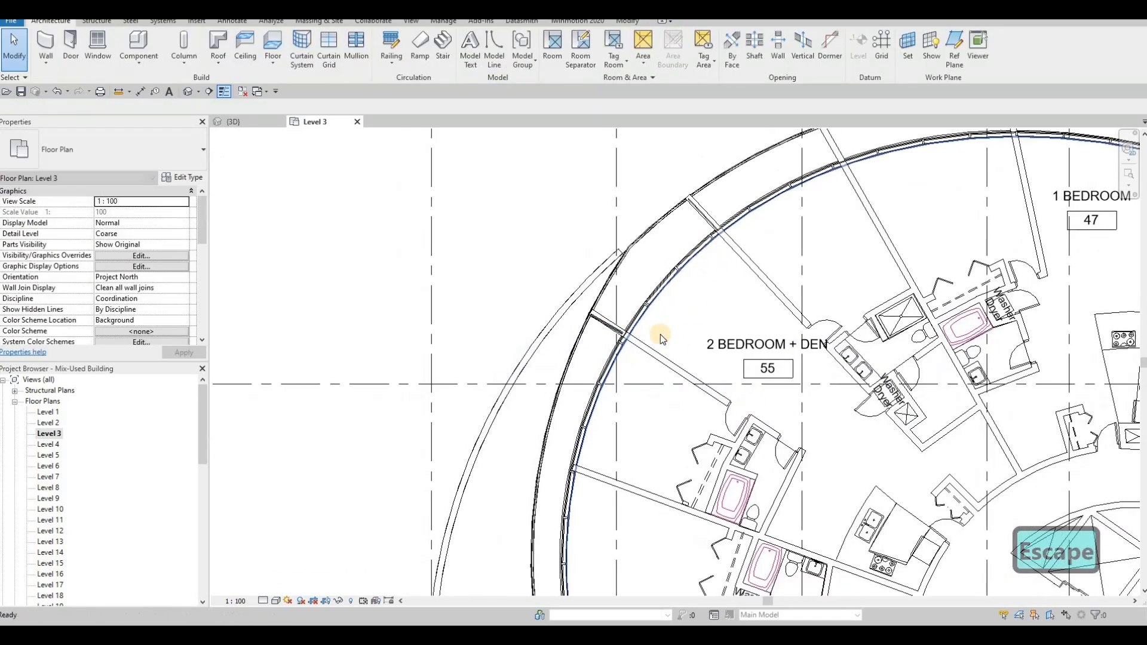
pyautogui.moveTo(664, 411); pyautogui.dragTo(670, 311, button='middle')
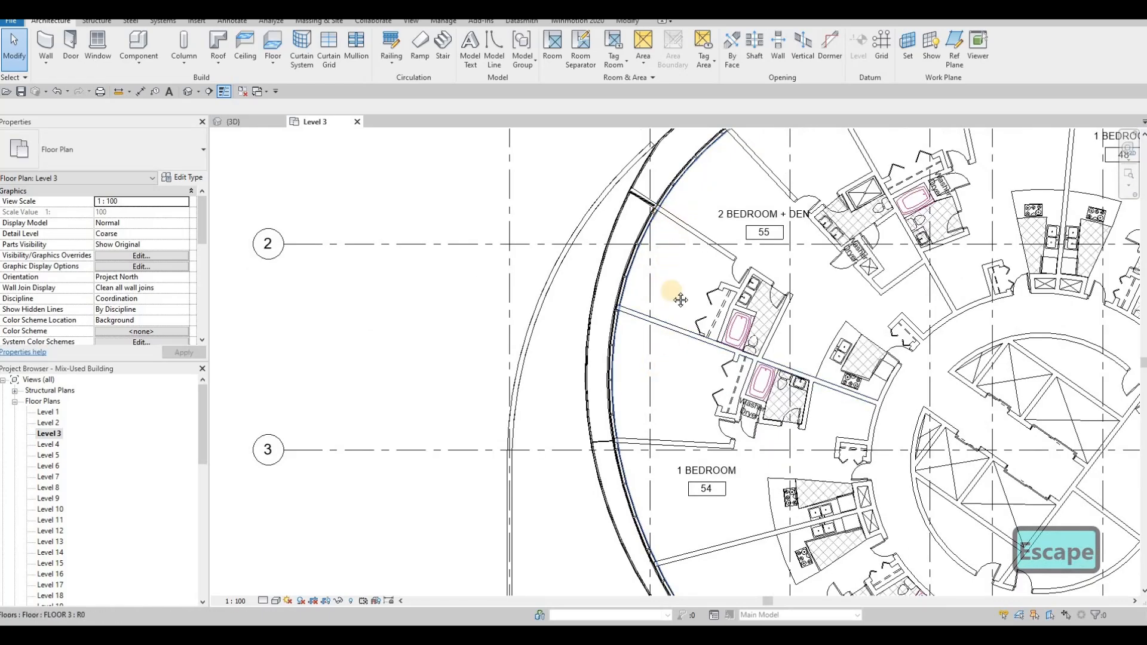
# Examine the facade and balcony edge around units 55, 54 and 53 for walls not yet extended
pyautogui.moveTo(686, 223); pyautogui.dragTo(712, 276, button='middle')
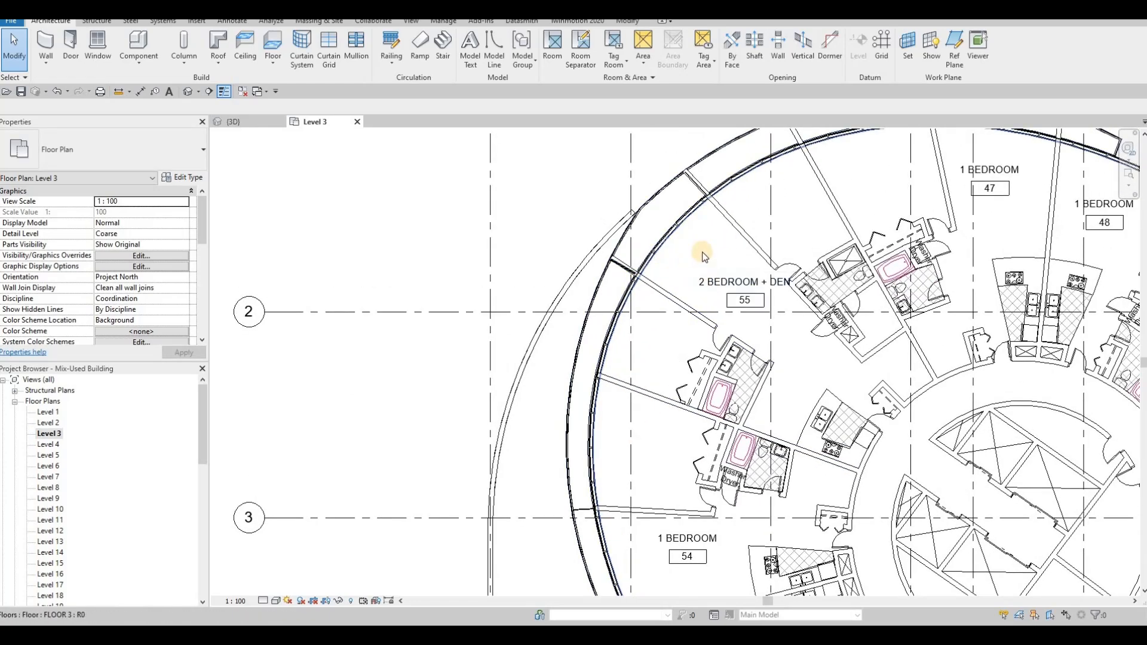
pyautogui.moveTo(732, 385); pyautogui.dragTo(725, 305, button='middle')
pyautogui.moveTo(628, 470); pyautogui.dragTo(657, 328, button='middle')
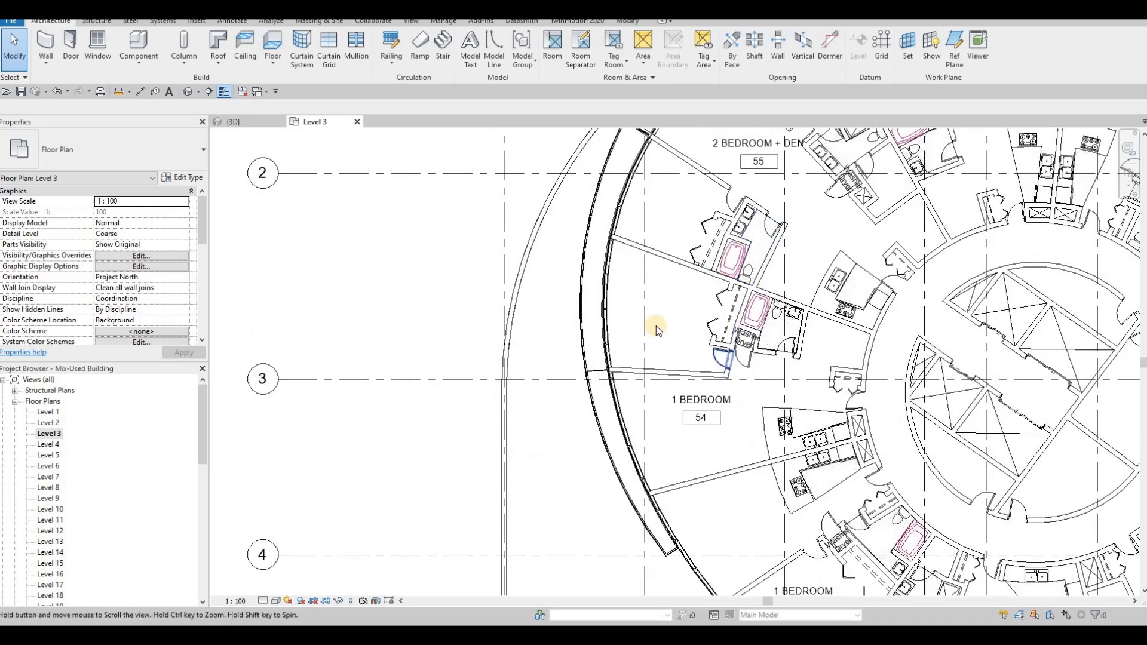
pyautogui.scroll(1, 656, 328)
pyautogui.scroll(-3, 662, 328)
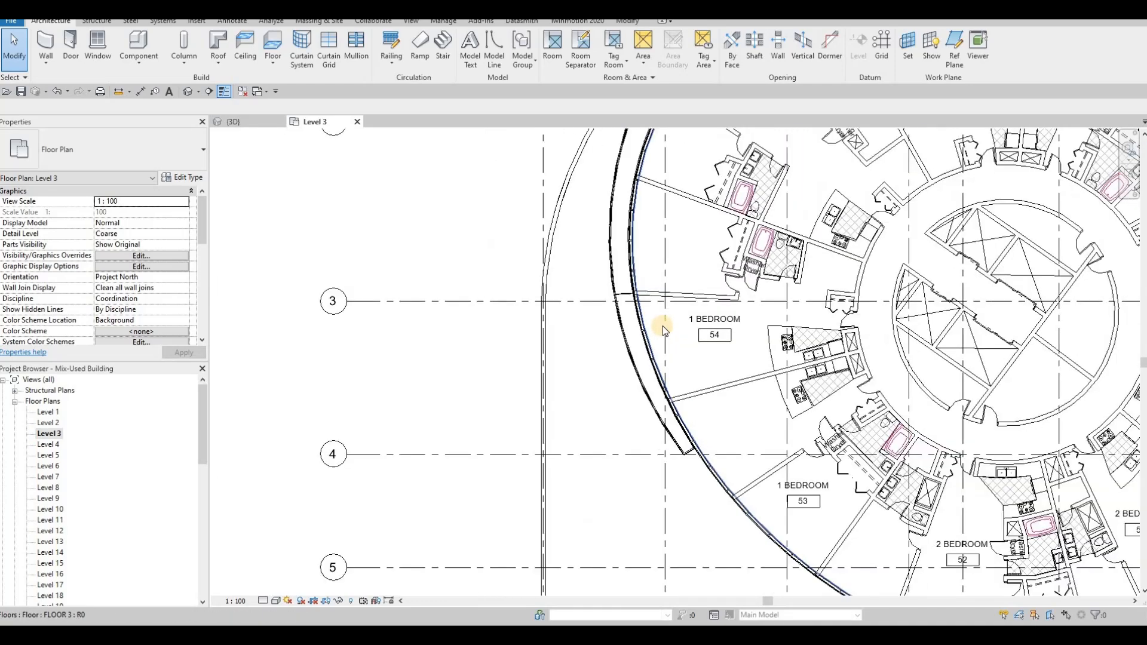
pyautogui.scroll(2, 660, 311)
pyautogui.scroll(1, 663, 316)
pyautogui.scroll(-1, 667, 321)
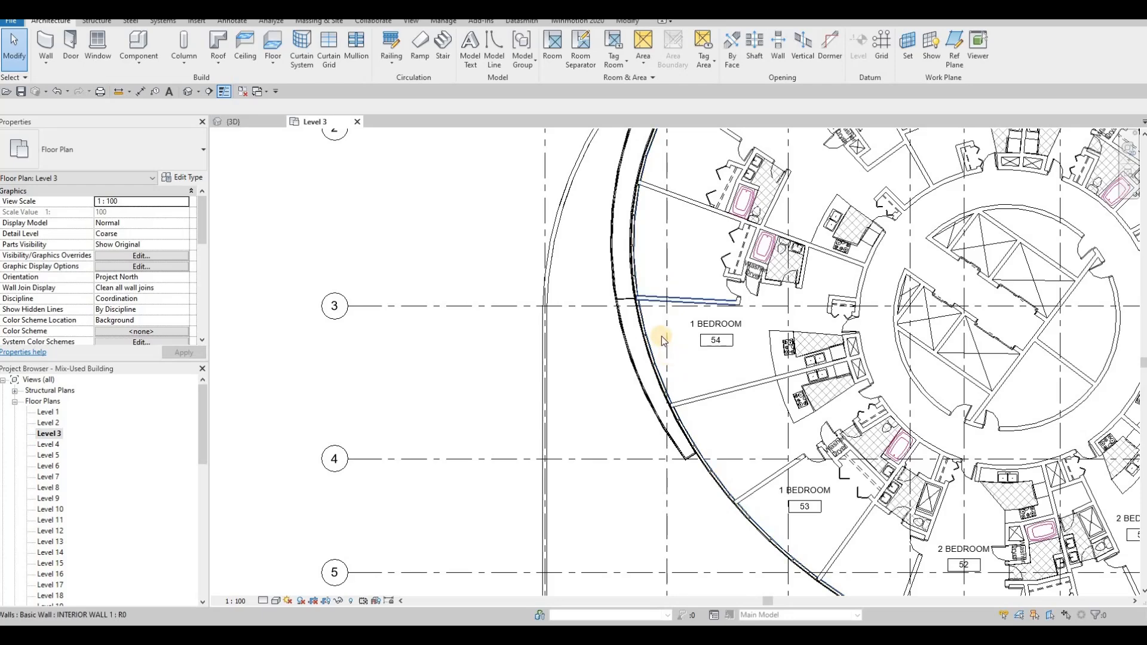
pyautogui.moveTo(659, 221); pyautogui.dragTo(656, 306, button='middle')
pyautogui.scroll(-1, 656, 305)
pyautogui.scroll(1, 655, 305)
pyautogui.moveTo(654, 219); pyautogui.dragTo(637, 270, button='middle')
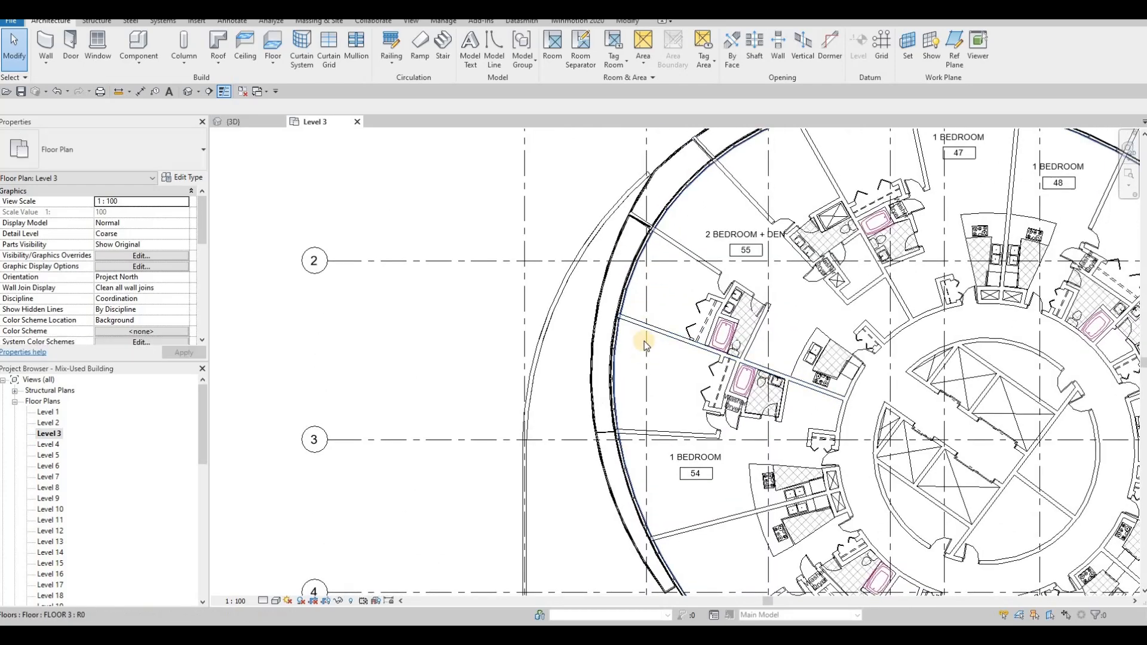
# Extend the wall between units 55 and 54 past the facade and across the balcony to its outer edge
pyautogui.click(625, 318)
pyautogui.scroll(1, 620, 317)
pyautogui.moveTo(589, 305); pyautogui.dragTo(583, 299)
pyautogui.press('Escape')
pyautogui.moveTo(636, 426); pyautogui.dragTo(631, 359, button='middle')
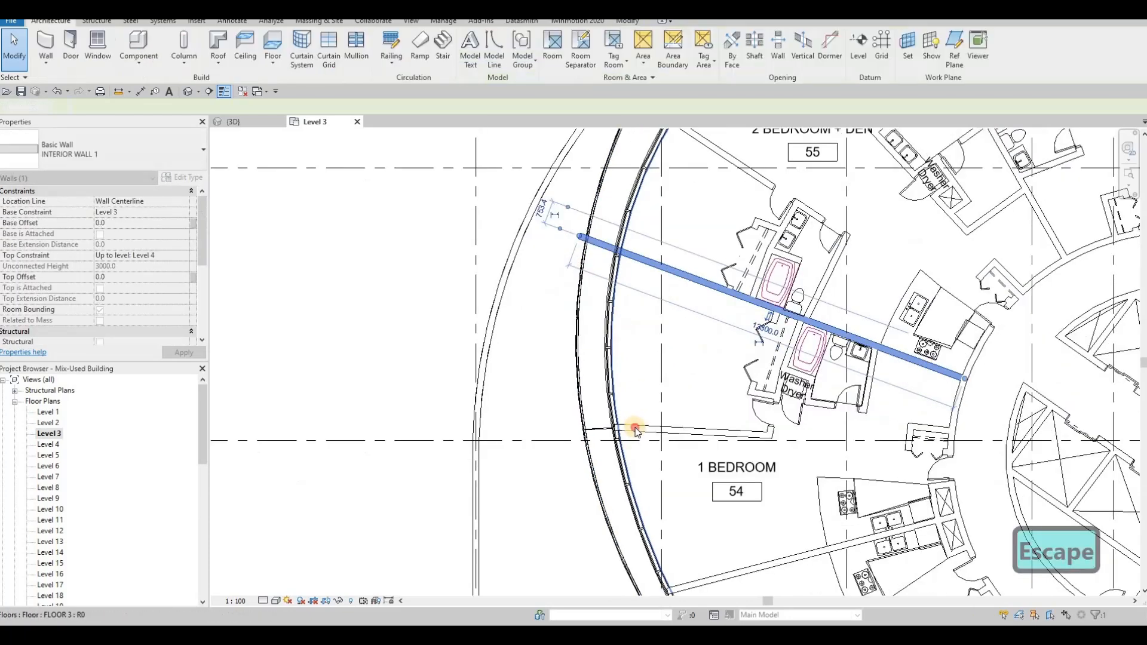
pyautogui.press('Escape')
# Extend unit 54's bedroom partition past the facade and slightly beyond the balcony's outer edge, over the existing divider
pyautogui.click(611, 423)
pyautogui.moveTo(615, 423); pyautogui.dragTo(577, 417)
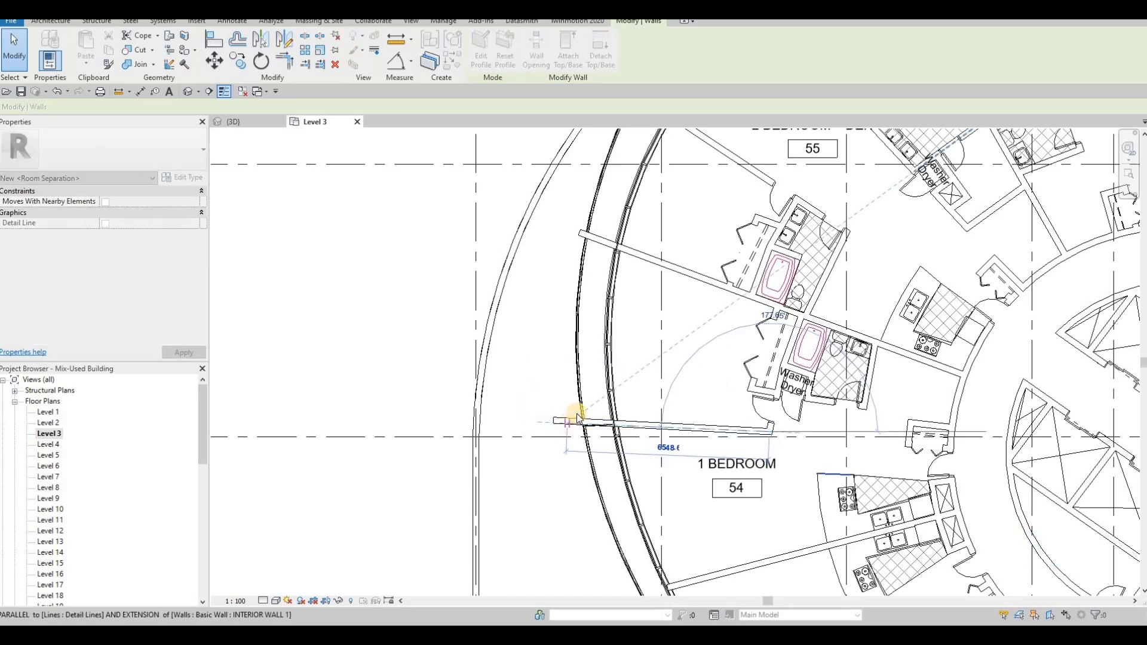
pyautogui.moveTo(633, 379); pyautogui.dragTo(637, 374)
pyautogui.scroll(-1, 669, 315)
pyautogui.press('Escape')
# Extend the wall between units 54 and 53 across the balcony and slightly beyond its outer edge
pyautogui.moveTo(671, 478); pyautogui.dragTo(670, 379, button='middle')
pyautogui.scroll(-1, 676, 378)
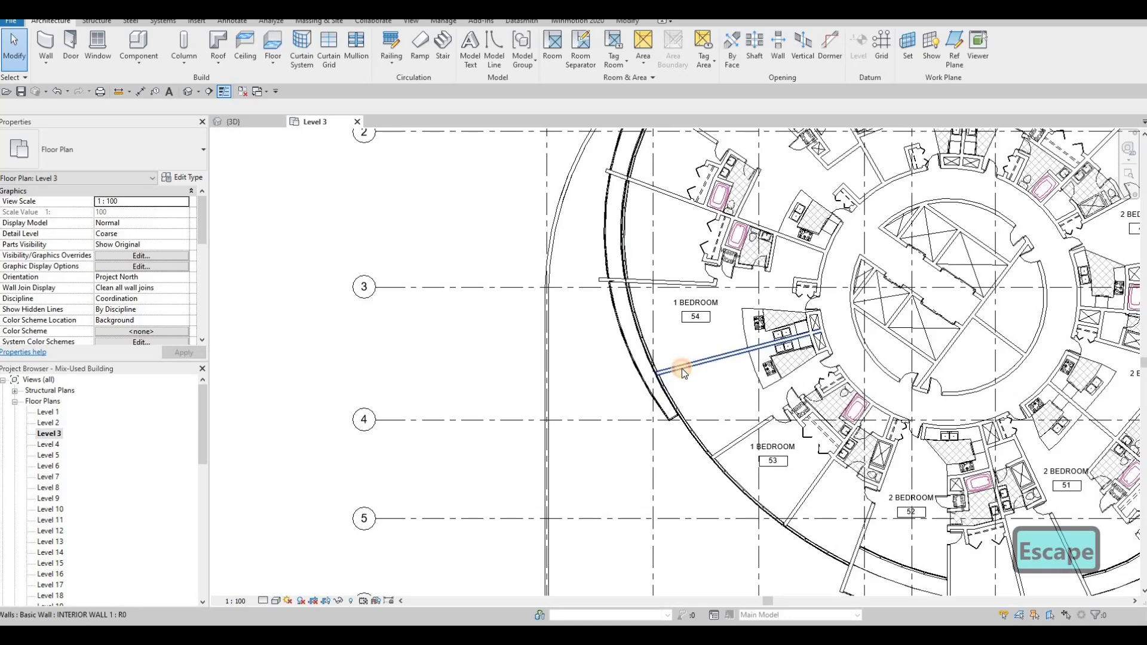
pyautogui.click(682, 368)
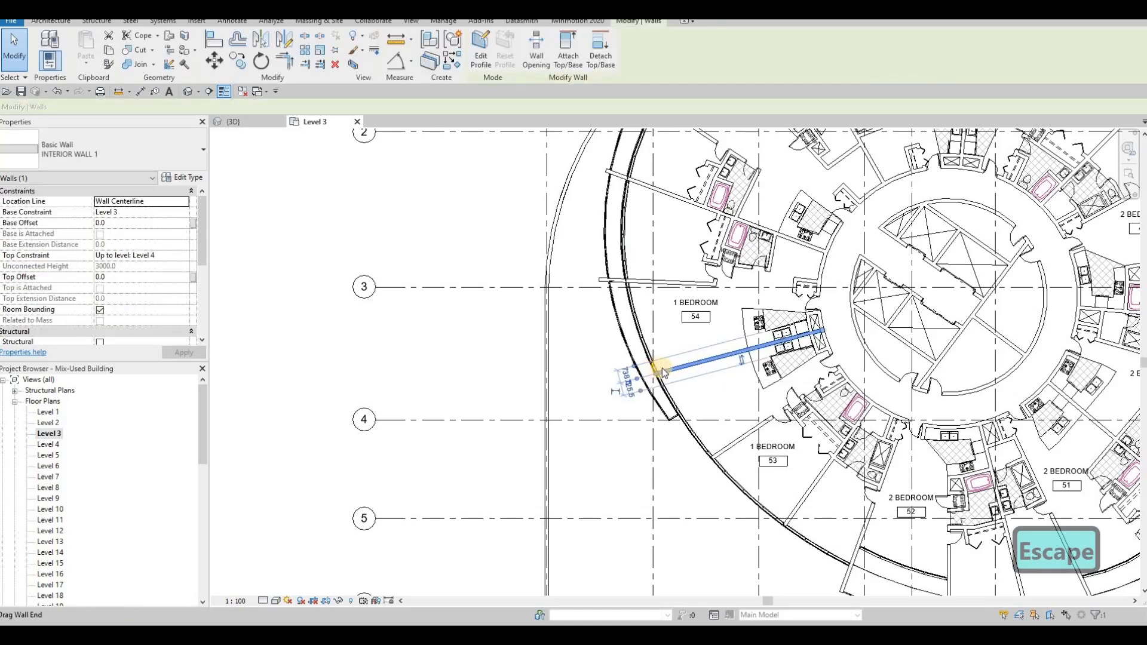
pyautogui.scroll(2, 660, 373)
pyautogui.moveTo(659, 375); pyautogui.dragTo(611, 388)
pyautogui.press('Escape')
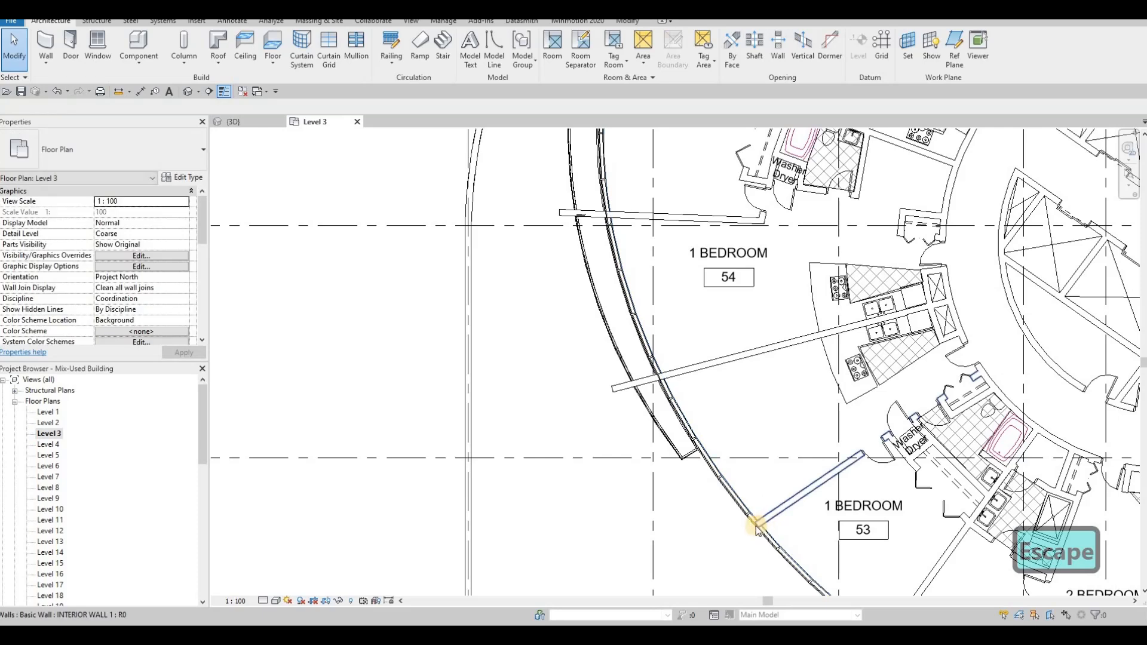
# Extend unit 53's bedroom partition outward past the curved storefront facade and adjust its outer end
pyautogui.click(755, 525)
pyautogui.moveTo(757, 525); pyautogui.dragTo(738, 466)
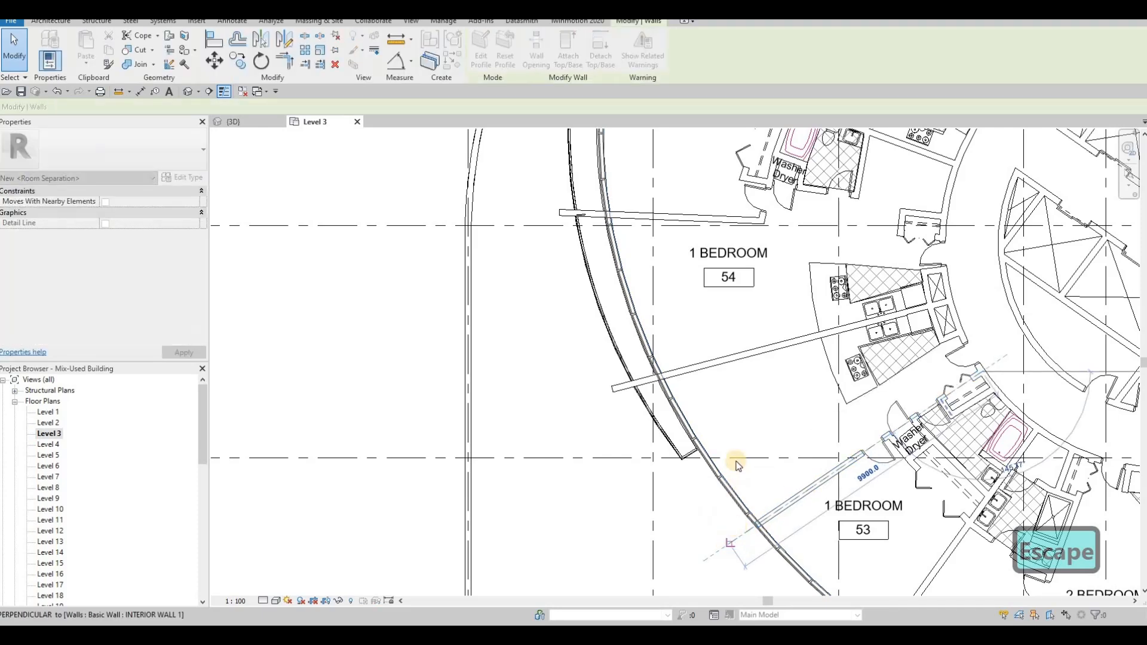
pyautogui.moveTo(669, 405); pyautogui.dragTo(666, 397)
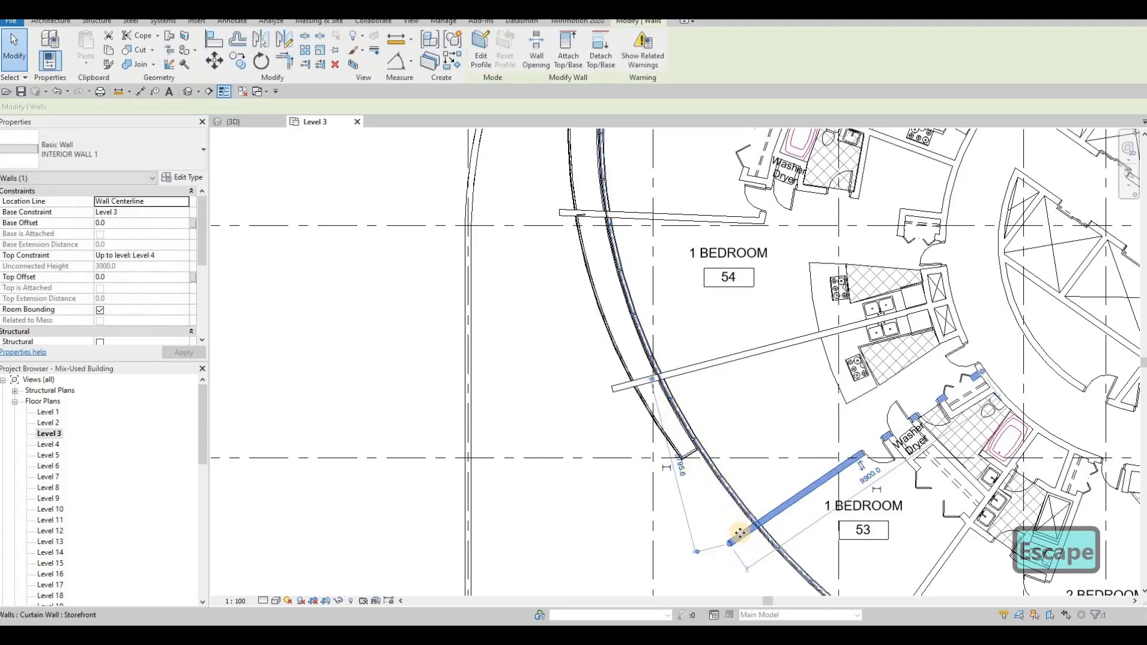
pyautogui.click(617, 430)
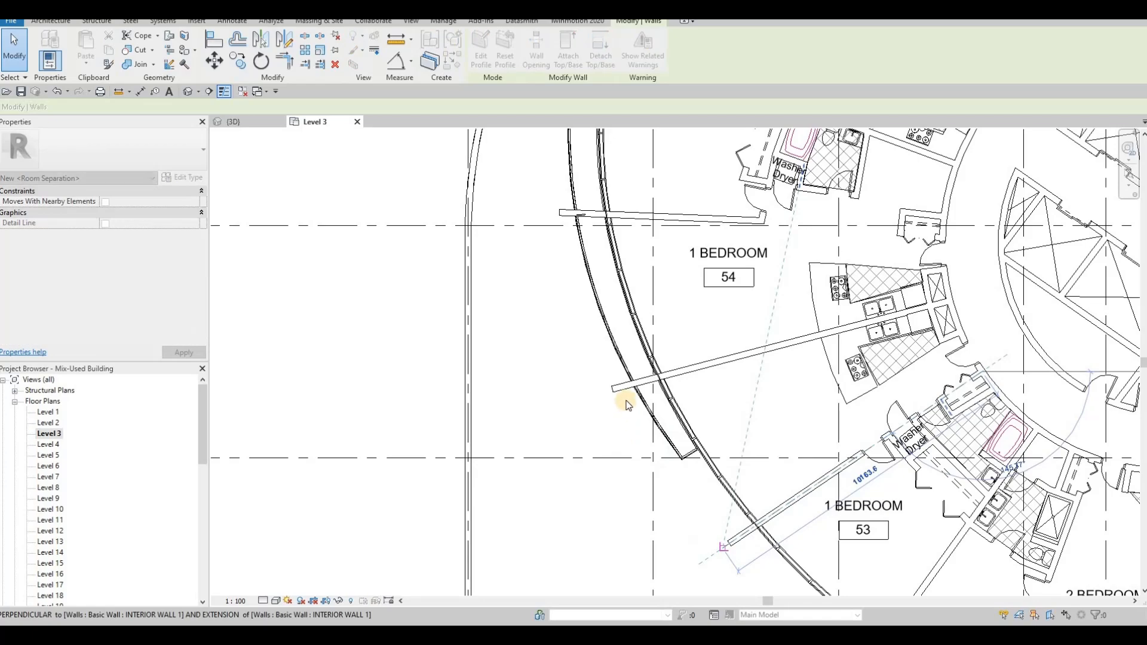
pyautogui.press('Escape')
pyautogui.press('Escape')
# Start a new floor similar to the existing FLOOR 4 balcony slab outside units 47 and 55
pyautogui.scroll(-6, 646, 406)
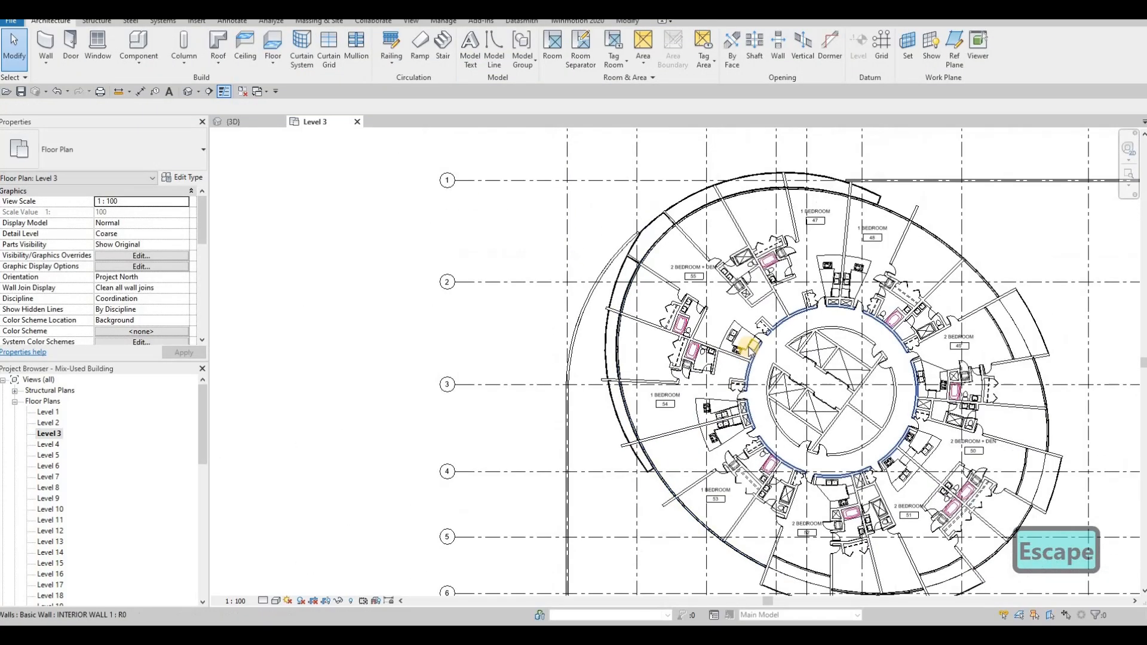
pyautogui.scroll(-1, 805, 304)
pyautogui.scroll(5, 811, 234)
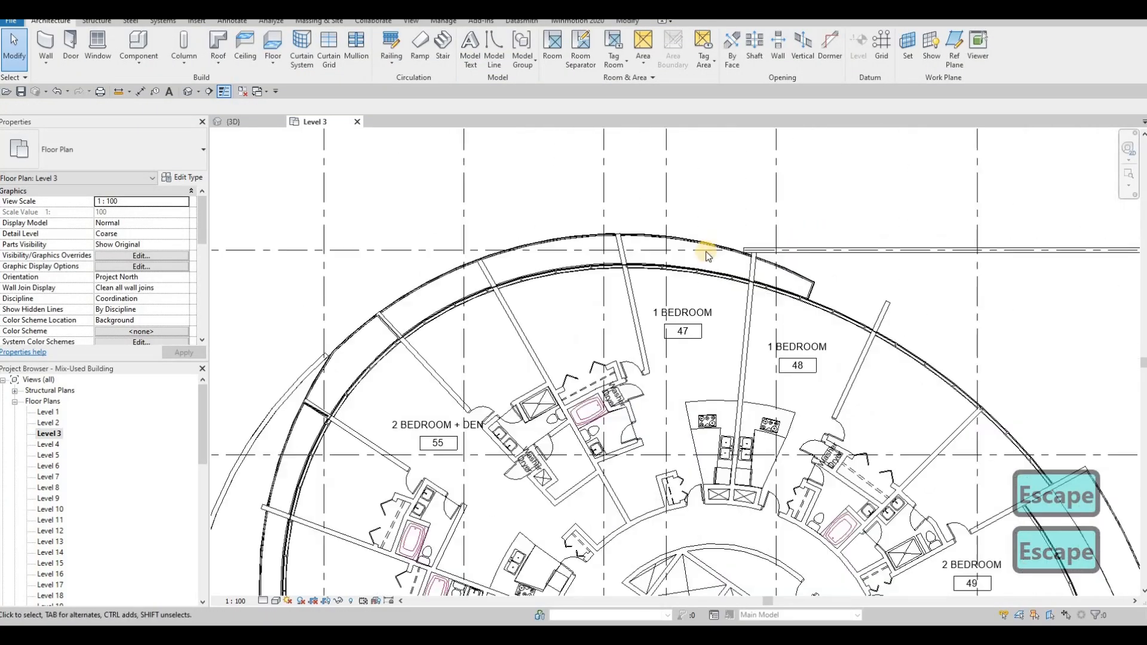
pyautogui.press('Escape')
pyautogui.press('Escape')
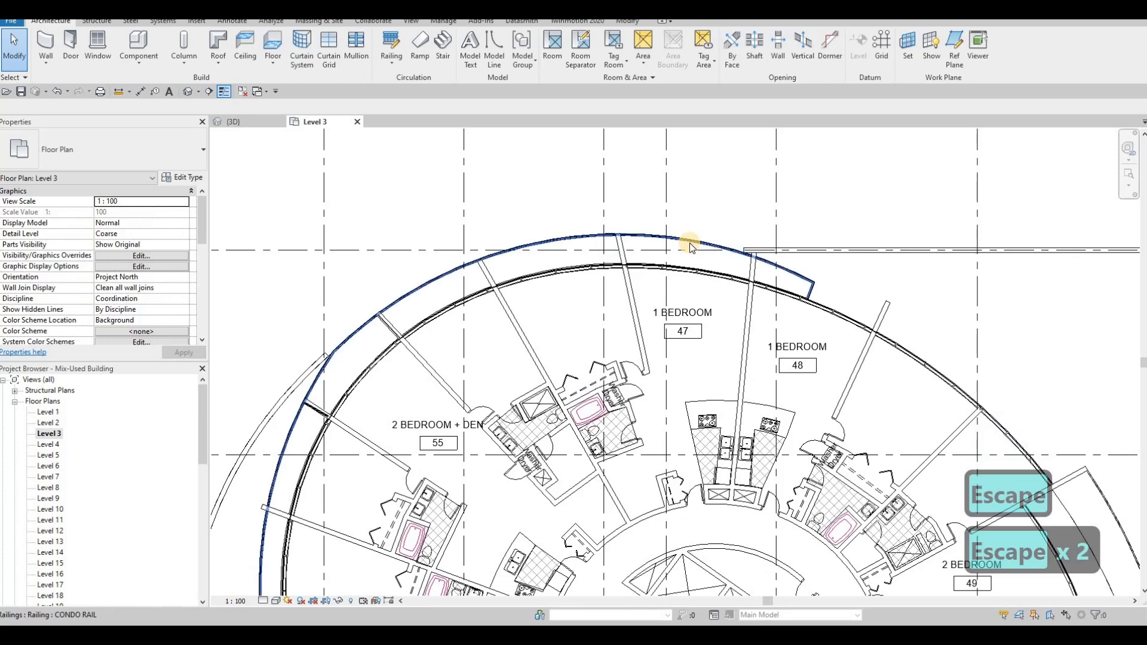
pyautogui.press('Tab')
pyautogui.press('Tab')
pyautogui.click(603, 209)
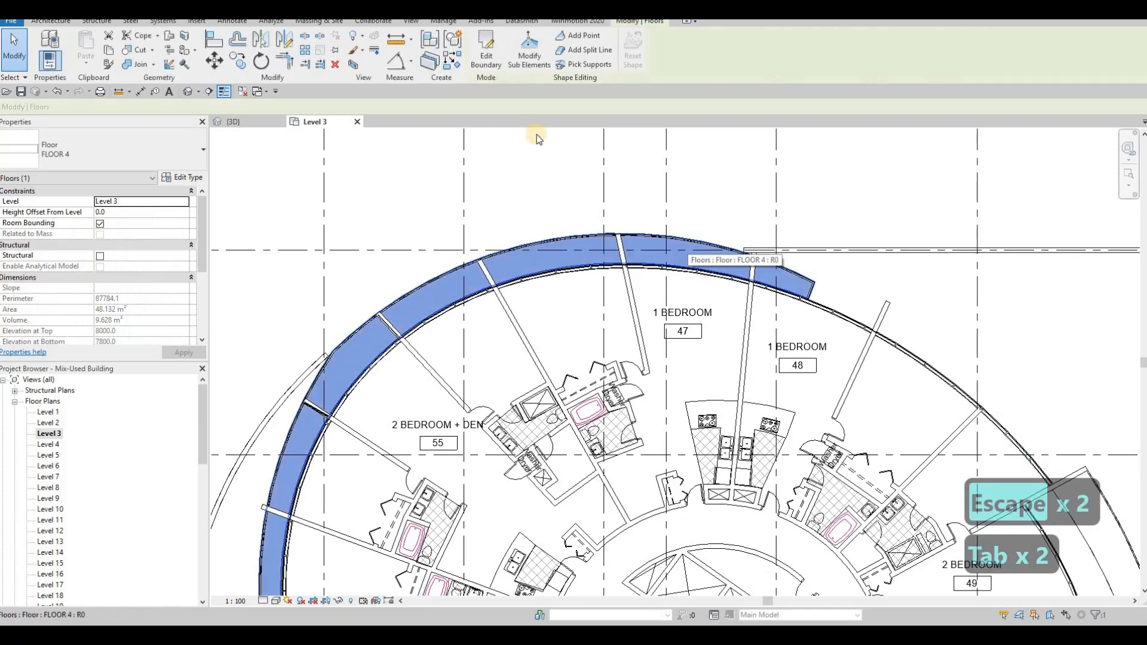
pyautogui.press('c')
pyautogui.press('s')
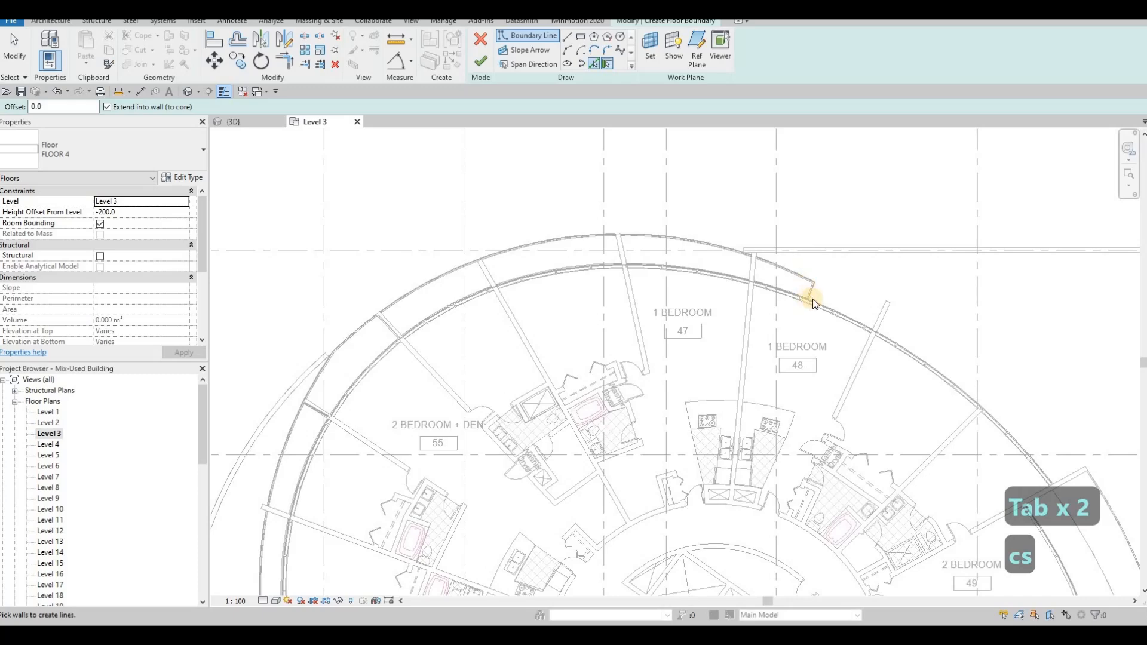
# Try to pick the existing slab's inner curved edge as the new floor's boundary, and undo the pick
pyautogui.scroll(4, 812, 304)
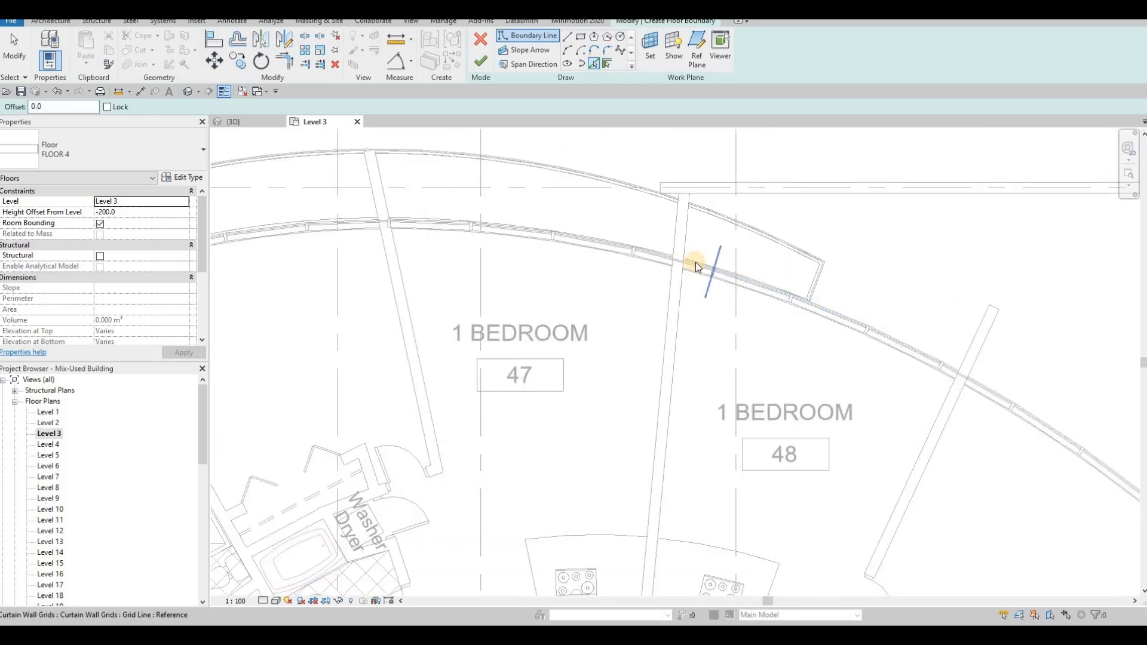
pyautogui.scroll(2, 704, 262)
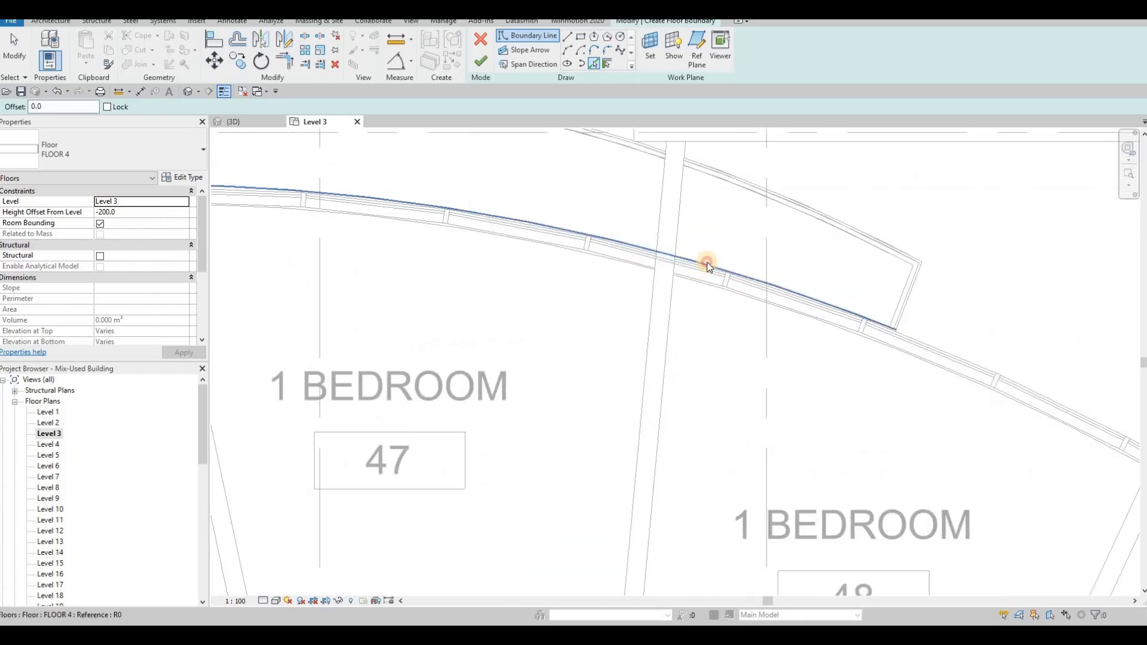
pyautogui.click(707, 261)
pyautogui.scroll(-2, 855, 306)
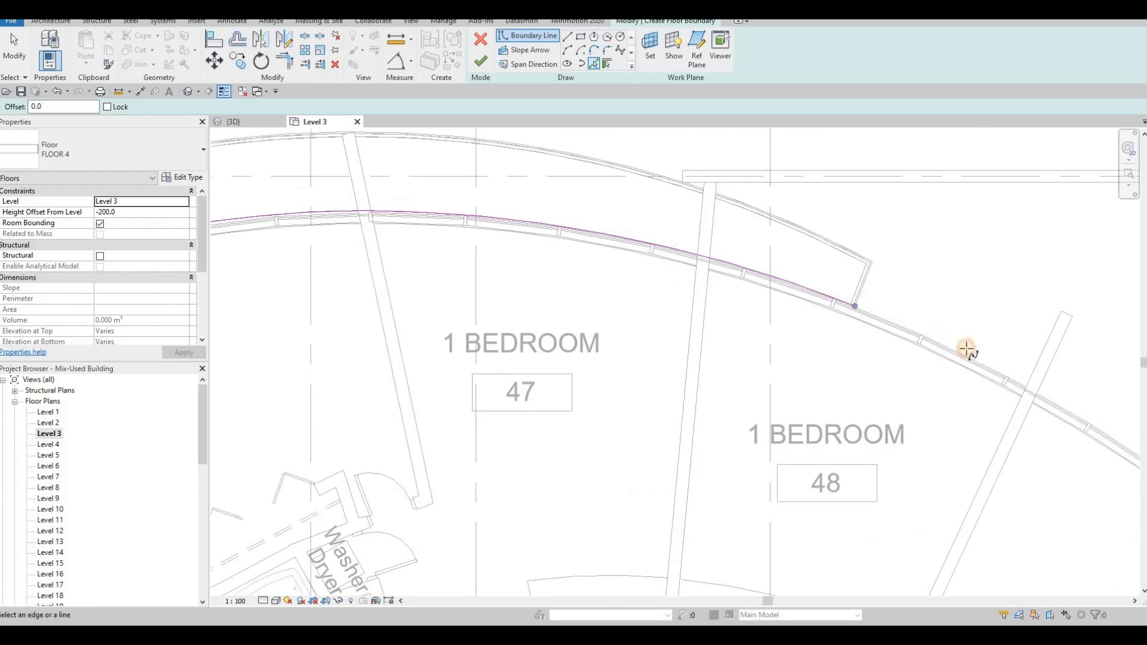
pyautogui.moveTo(1018, 375); pyautogui.dragTo(957, 368)
pyautogui.hotkey('ctrl', 'z')
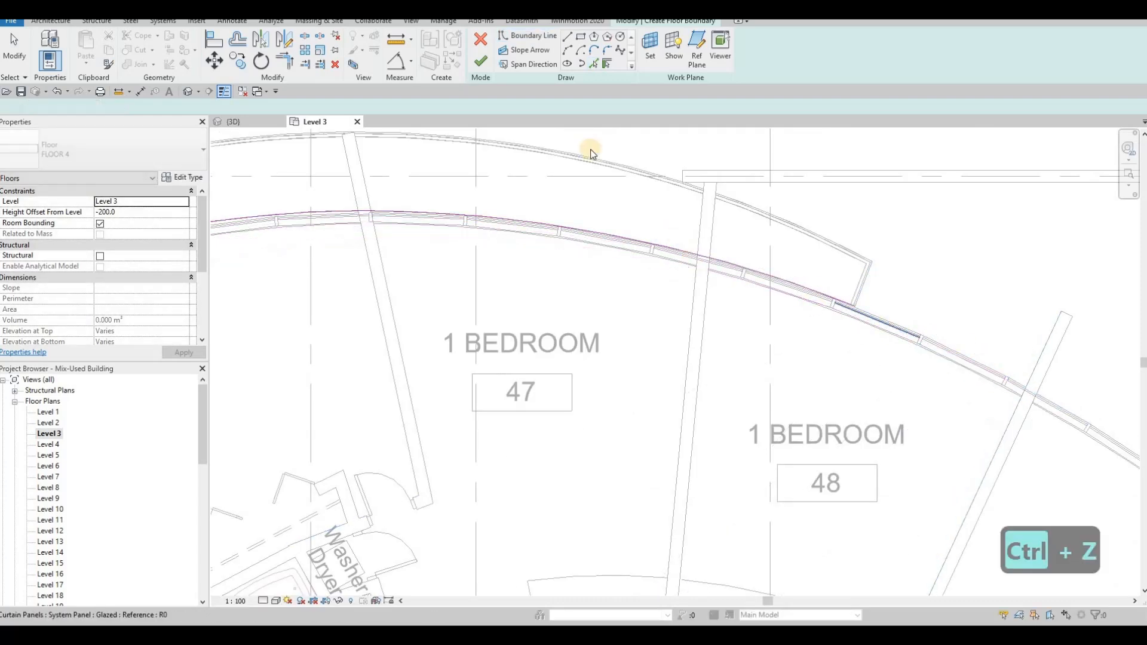
pyautogui.hotkey('ctrl', 'z')
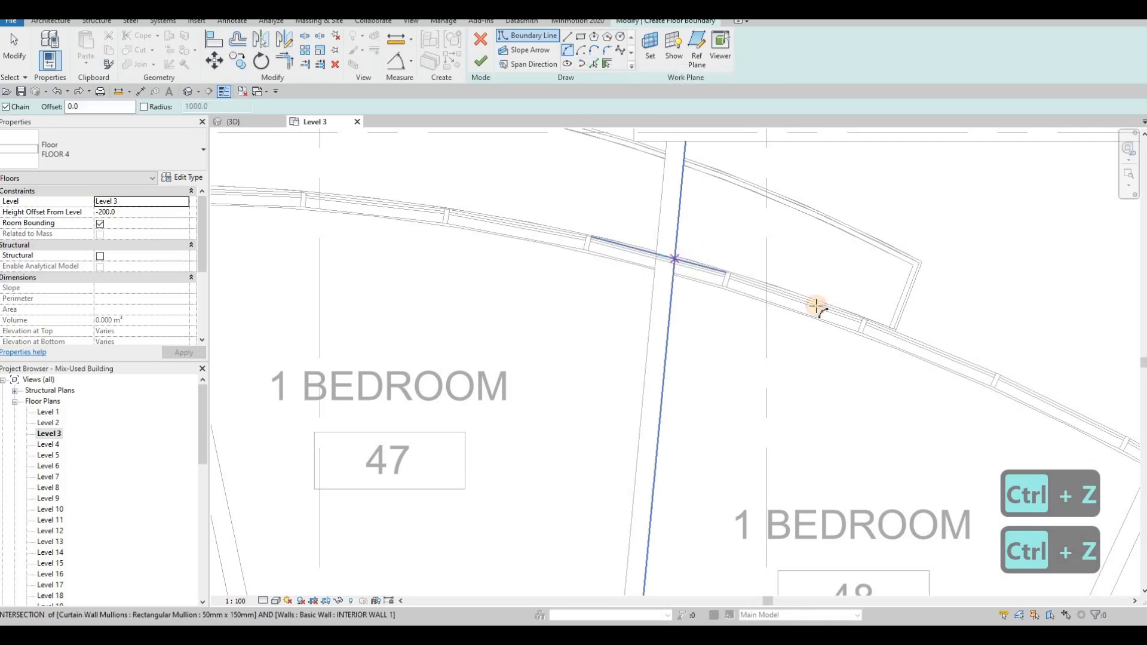
# Draw the inner boundary arc along unit 48's facade between its two side walls, with a radius of about 20409 mm
pyautogui.click(714, 278)
pyautogui.scroll(-2, 921, 365)
pyautogui.click(922, 369)
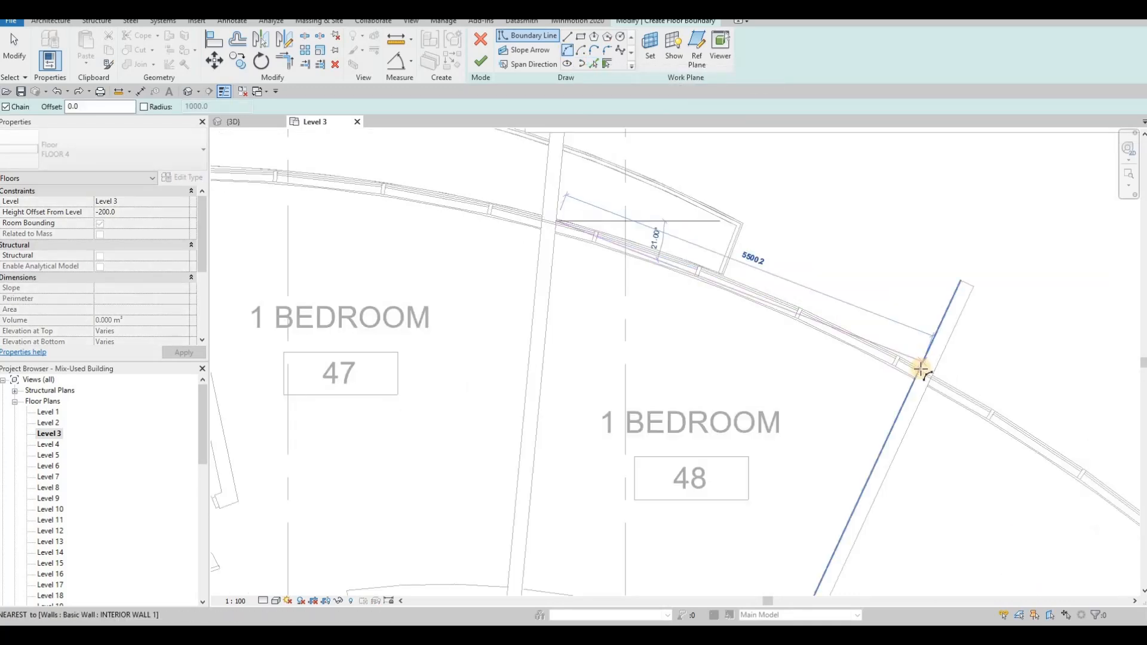
pyautogui.click(817, 321)
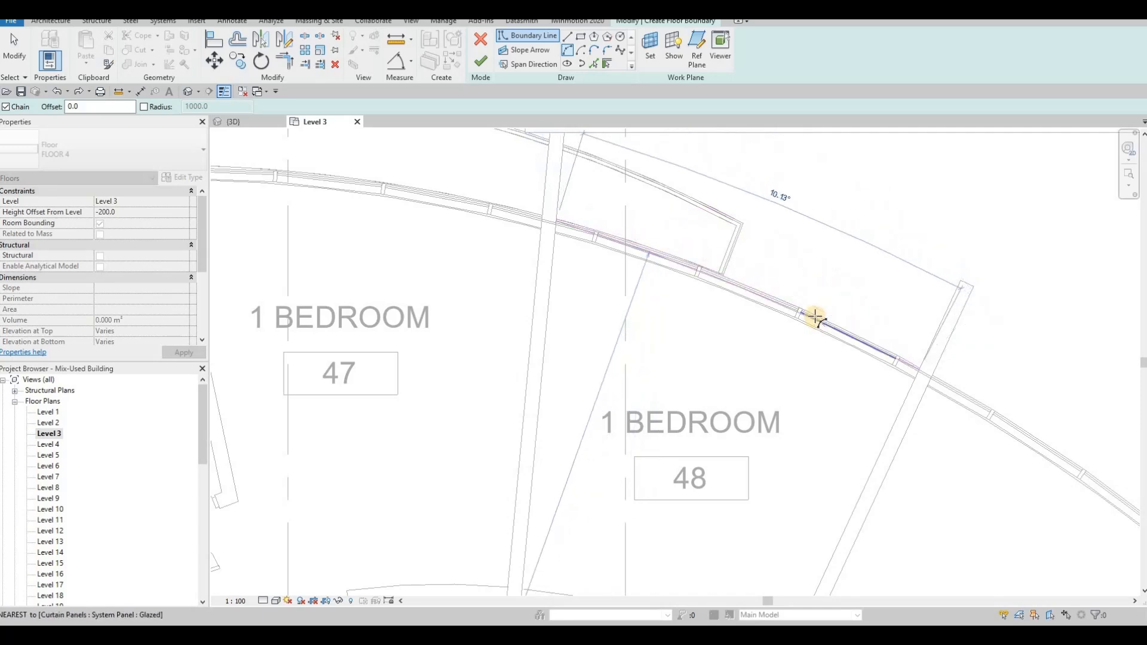
pyautogui.press('Escape')
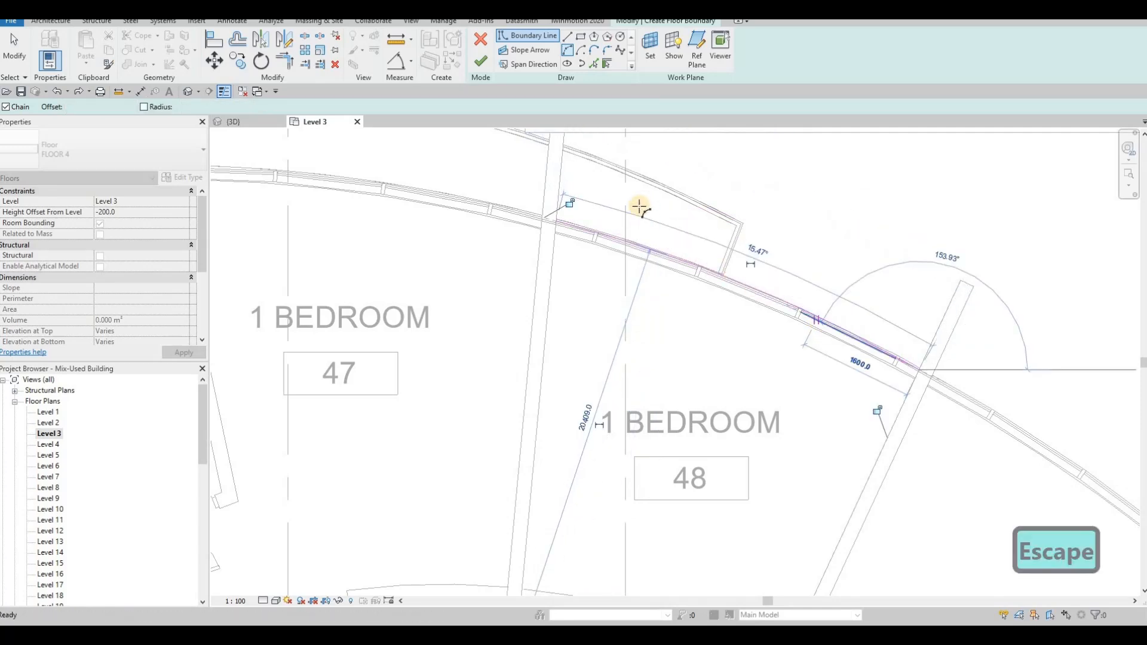
# Draw the outer boundary arc between the ends of unit 48's two side walls, with a chord of about 5924 mm
pyautogui.scroll(-4, 641, 205)
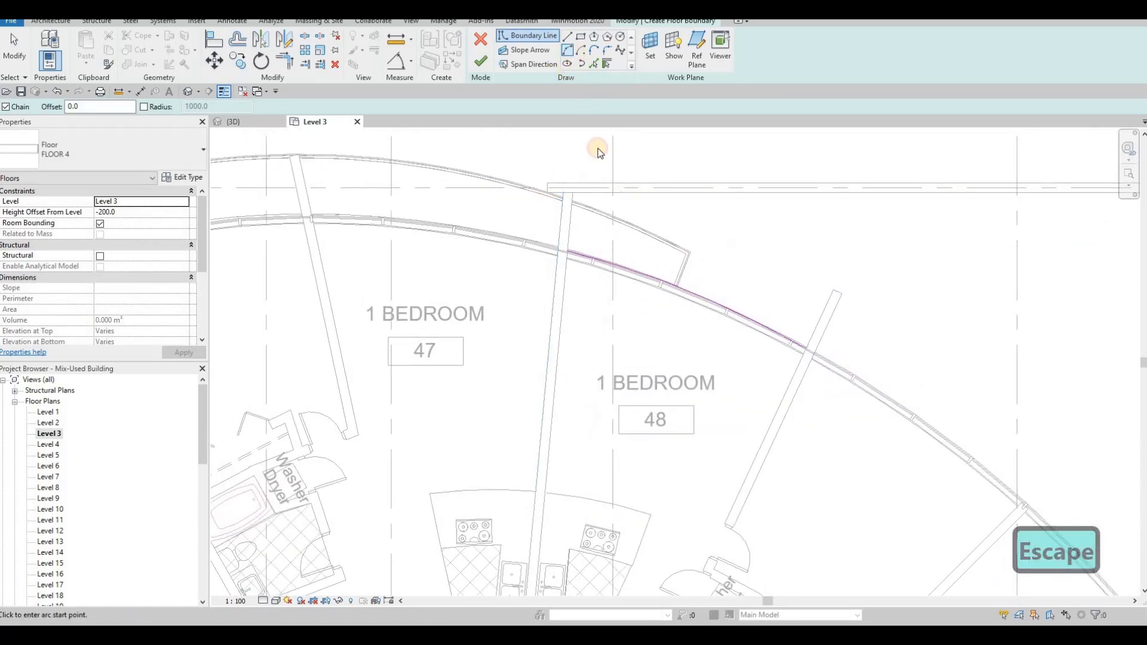
pyautogui.click(575, 196)
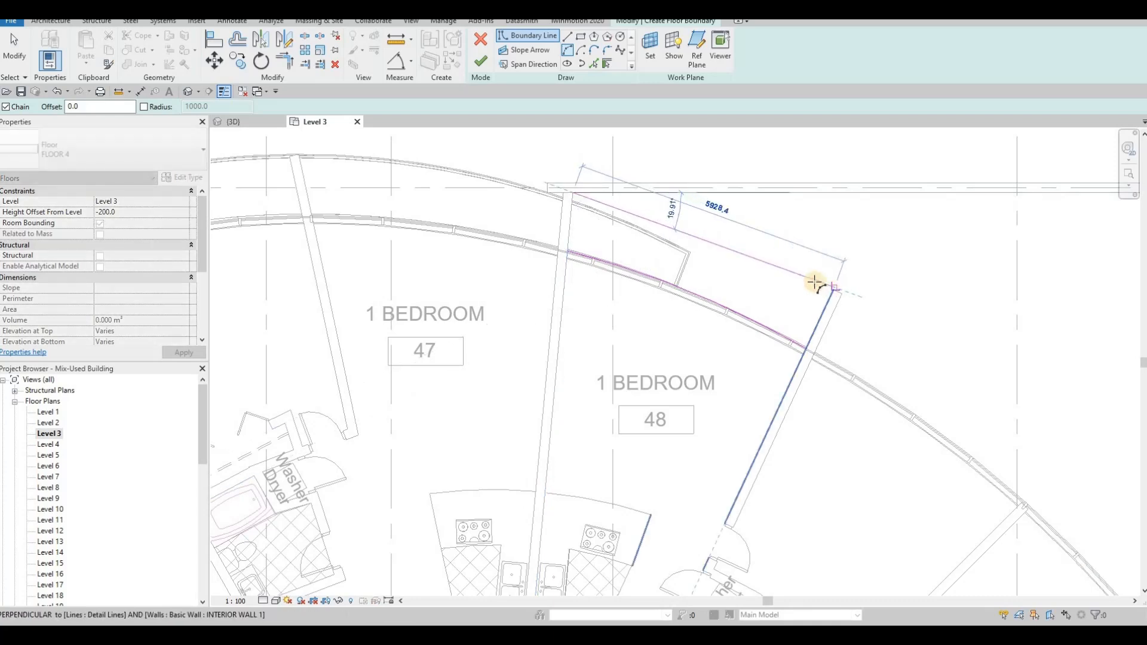
pyautogui.press('Escape')
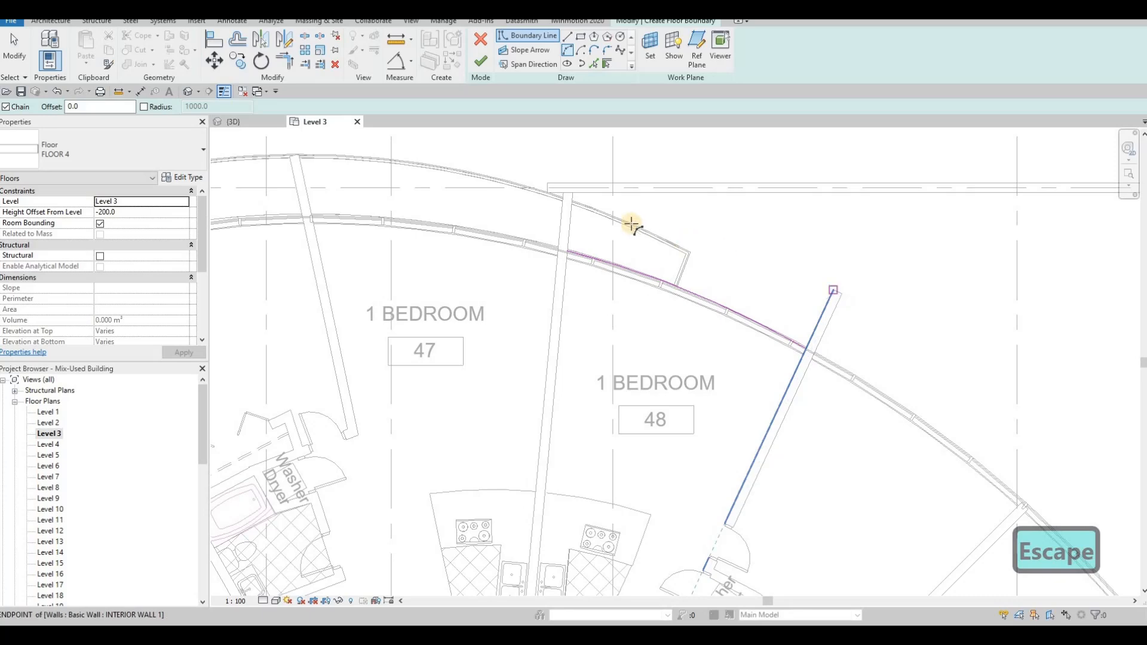
pyautogui.click(572, 192)
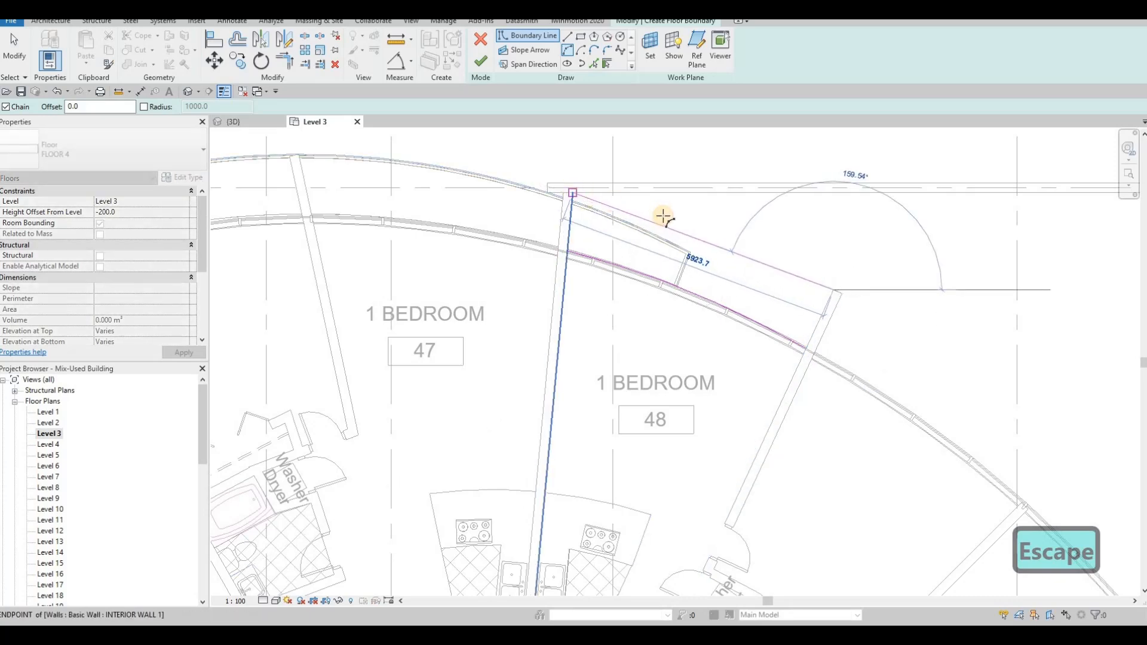
pyautogui.click(664, 217)
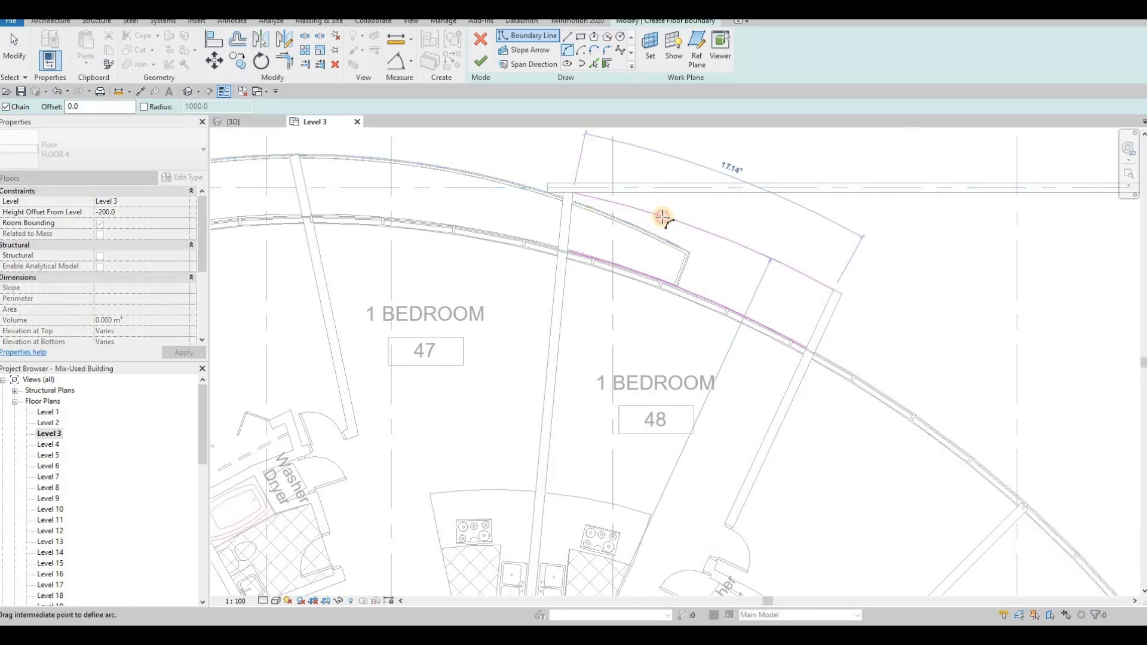
pyautogui.press('Escape')
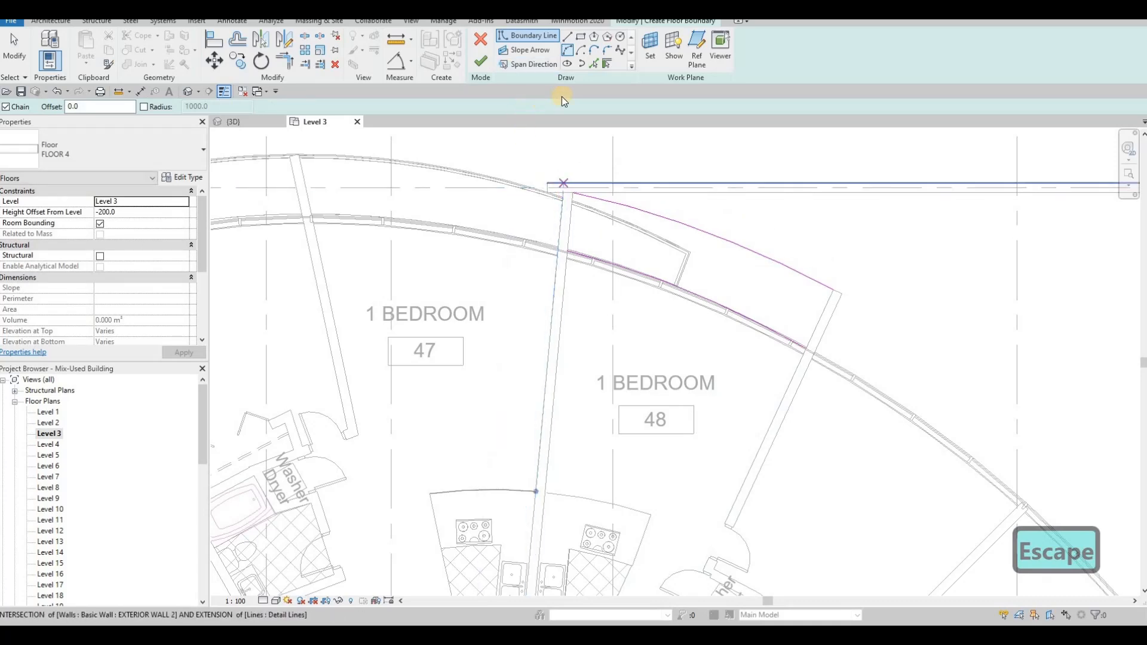
# Discard the unfinished floor sketch for unit 48's balcony
pyautogui.scroll(1, 571, 173)
pyautogui.press('Escape')
pyautogui.press('Escape')
pyautogui.press('Escape')
pyautogui.scroll(2, 568, 215)
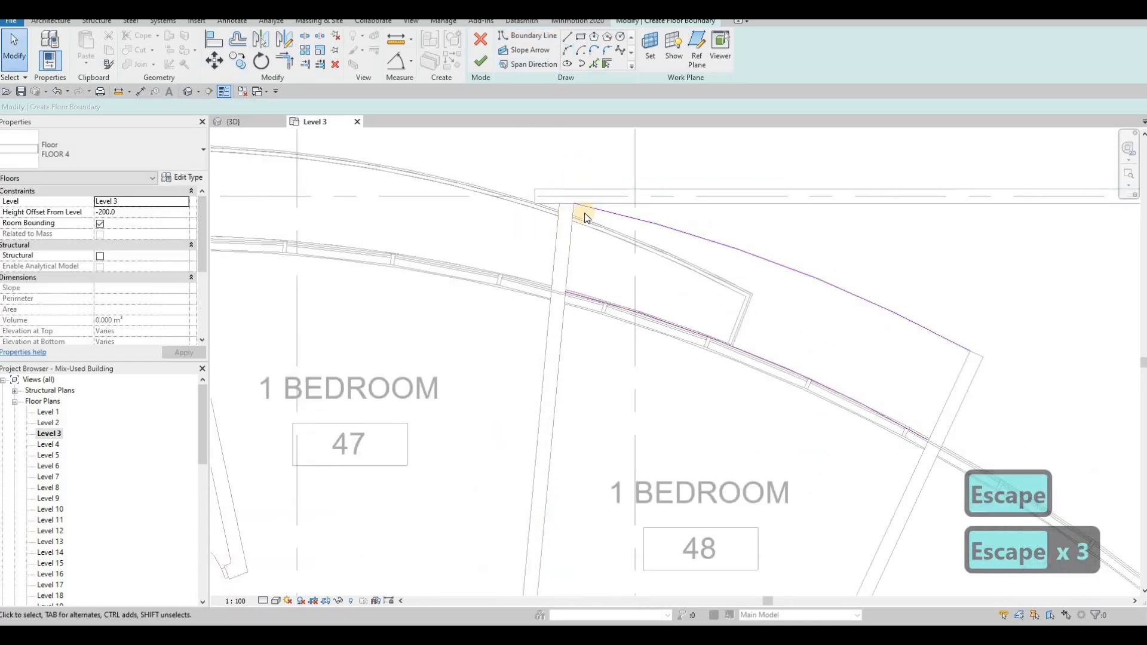
pyautogui.click(573, 203)
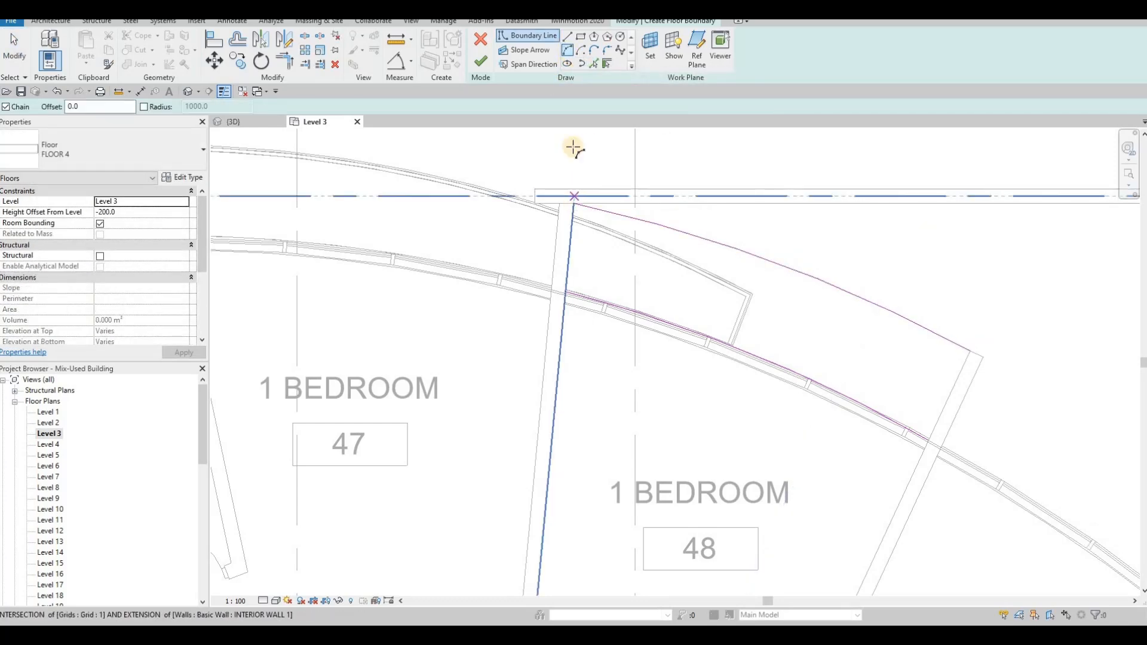
pyautogui.press('Escape')
pyautogui.press('Escape')
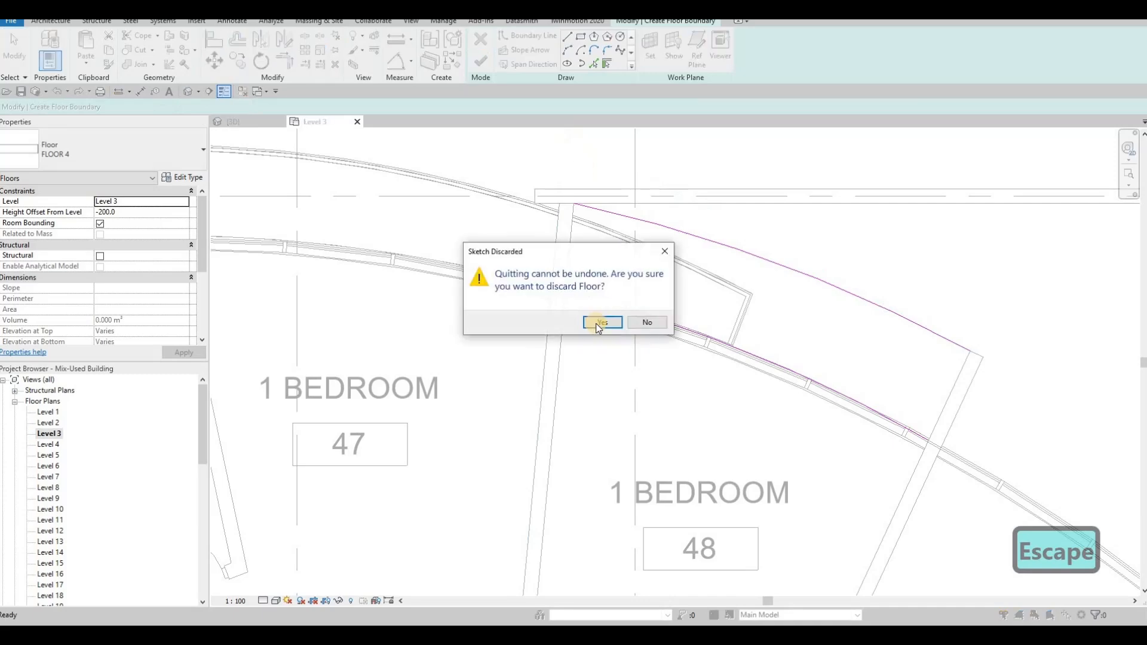
pyautogui.click(602, 323)
pyautogui.scroll(-4, 842, 275)
pyautogui.press('Escape')
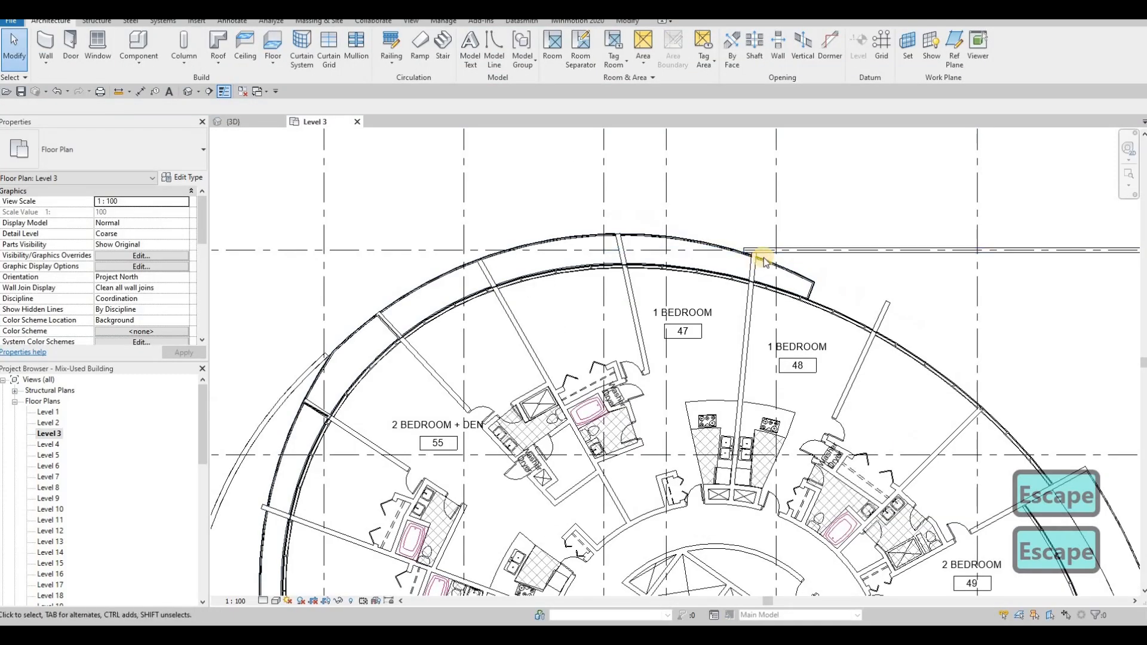
# Extend the outer end of the side wall between units 47 and 48 so the wall is 11100 mm long
pyautogui.scroll(2, 757, 251)
pyautogui.scroll(1, 756, 255)
pyautogui.click(748, 263)
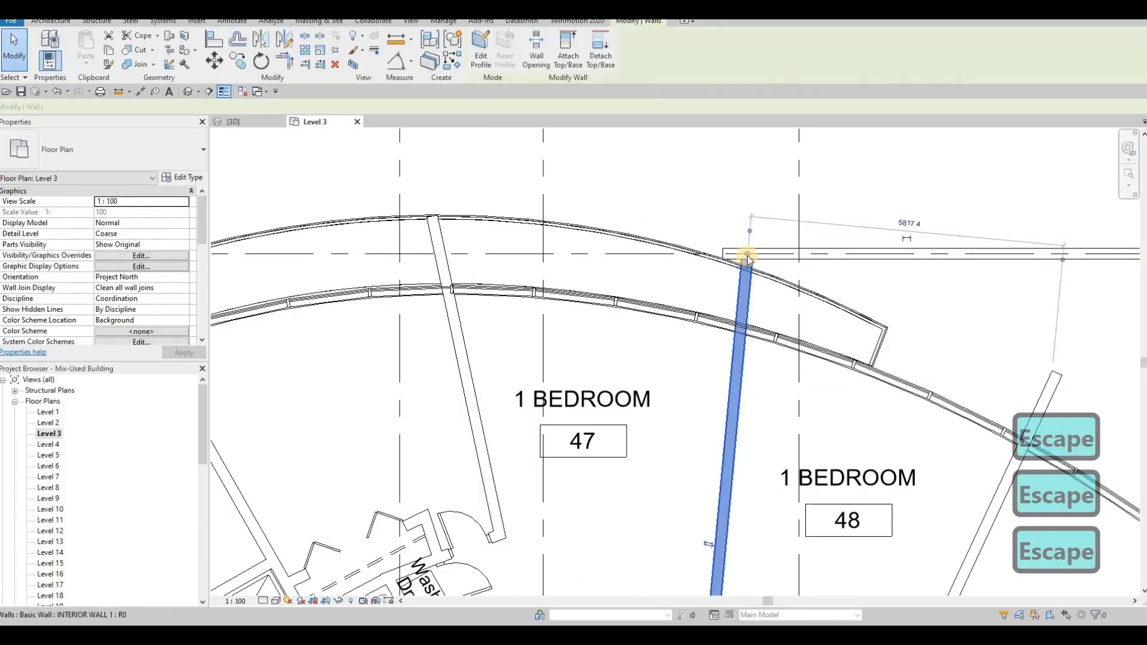
pyautogui.click(748, 252)
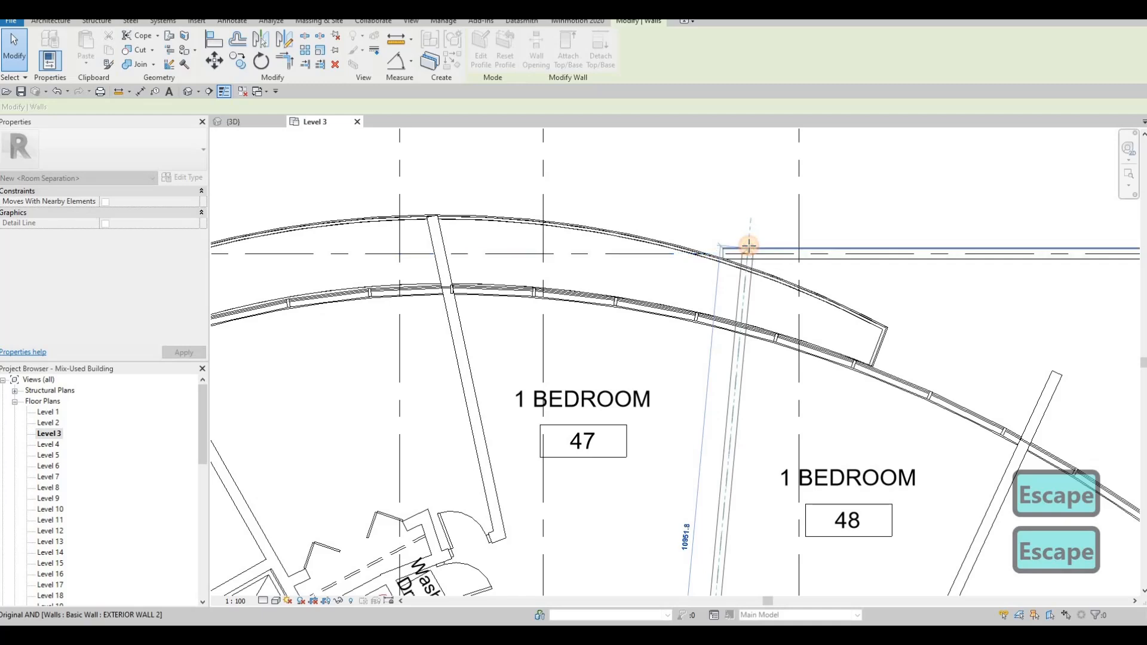
pyautogui.click(745, 259)
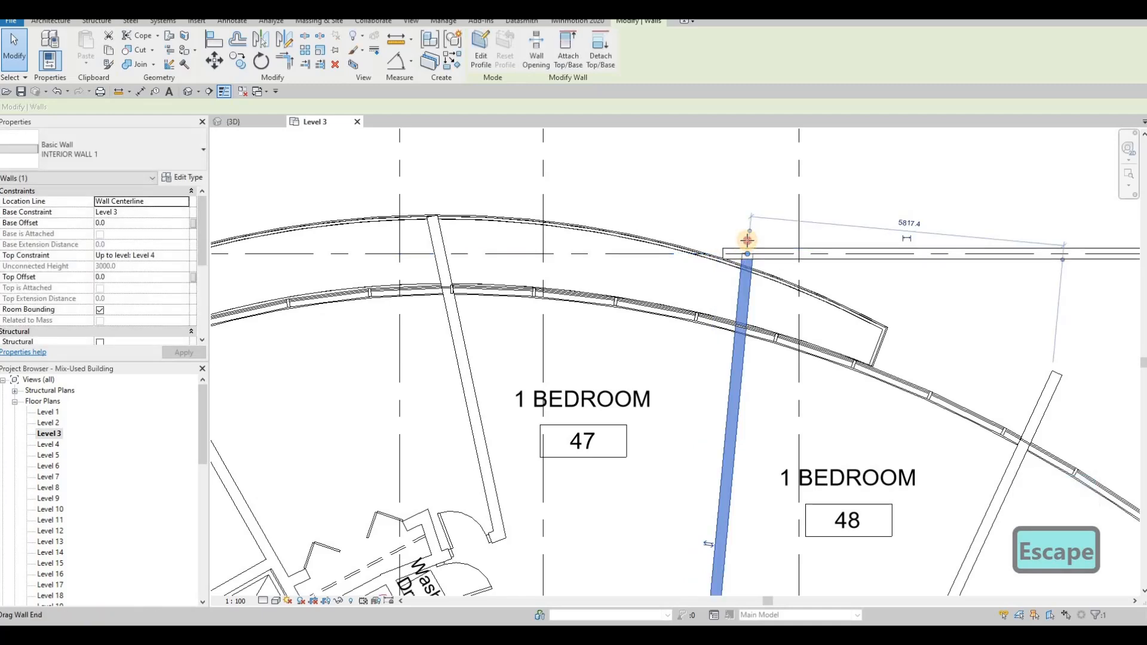
pyautogui.press('Escape')
pyautogui.click(750, 250)
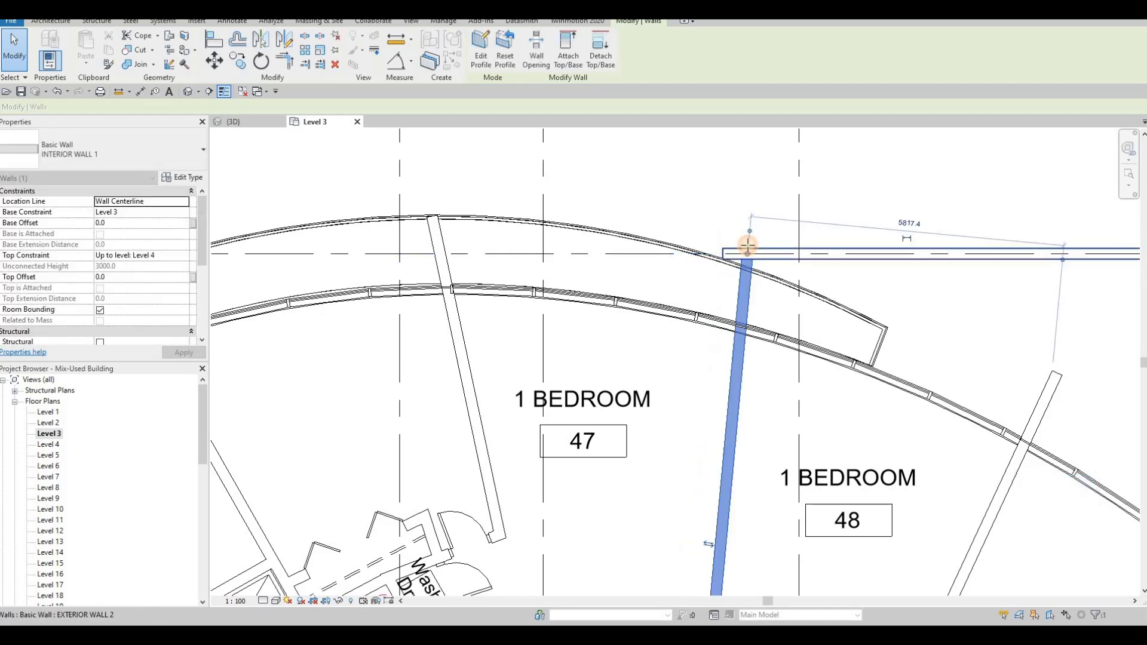
pyautogui.press('Escape')
pyautogui.click(746, 251)
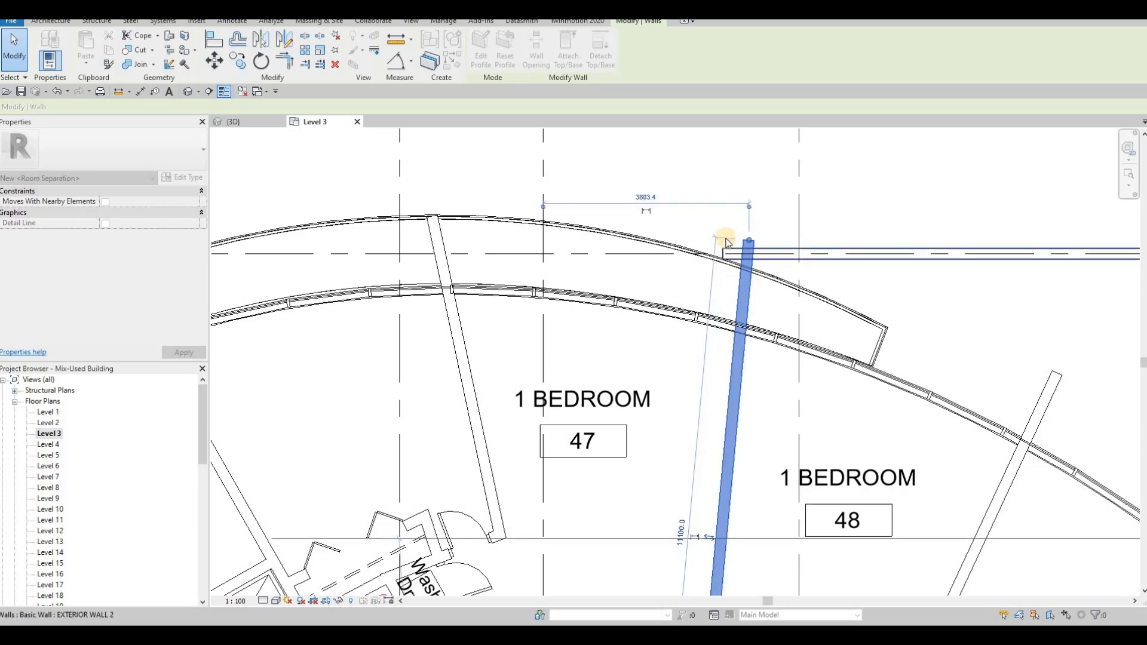
pyautogui.press('Escape')
pyautogui.press('Escape')
pyautogui.press('Escape')
pyautogui.scroll(-3, 711, 251)
pyautogui.press('Escape')
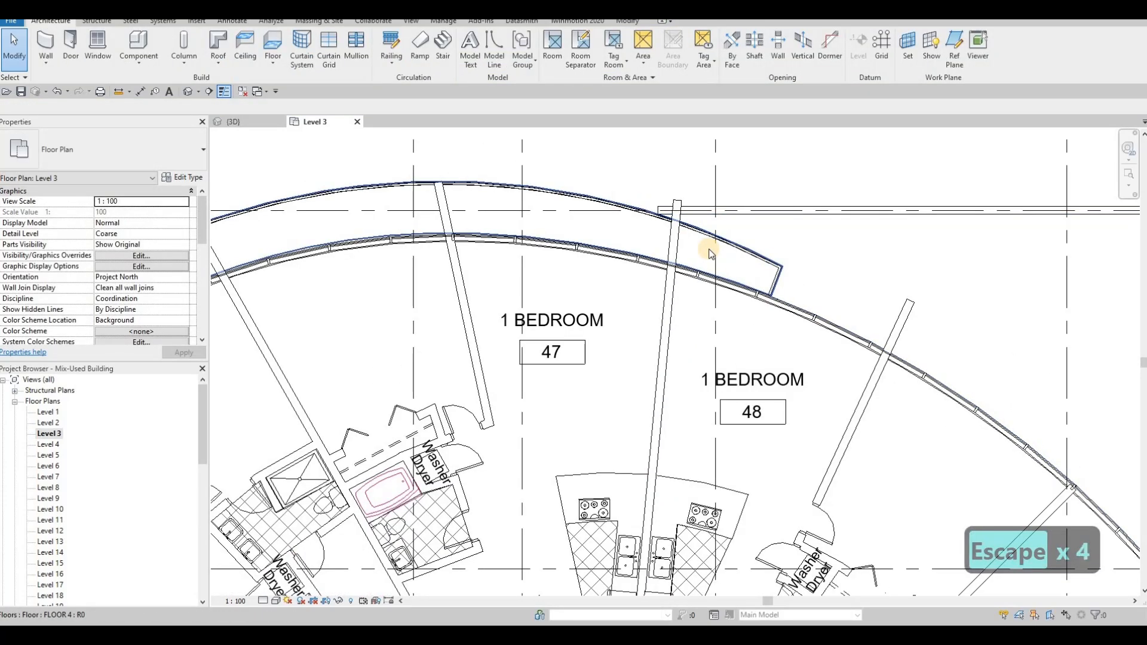
# Start another floor similar to the existing FLOOR 4 slab that curves past units 55, 47 and 48
pyautogui.scroll(-3, 705, 254)
pyautogui.scroll(-3, 674, 242)
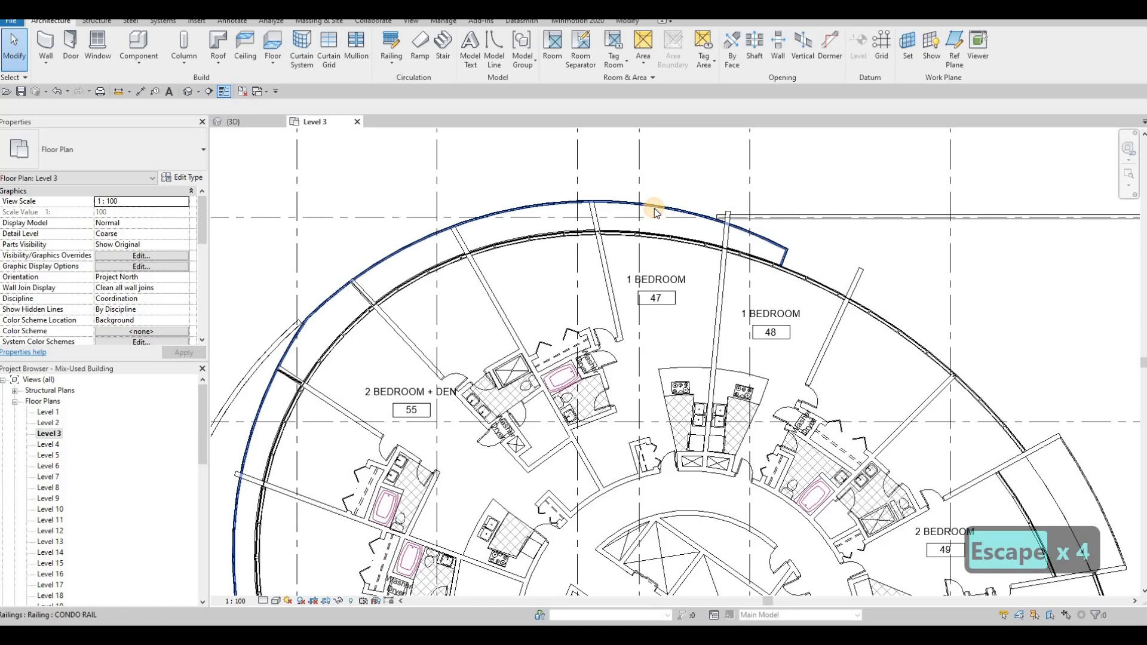
pyautogui.click(655, 210)
pyautogui.press('Escape')
pyautogui.press('Tab')
pyautogui.click(654, 210)
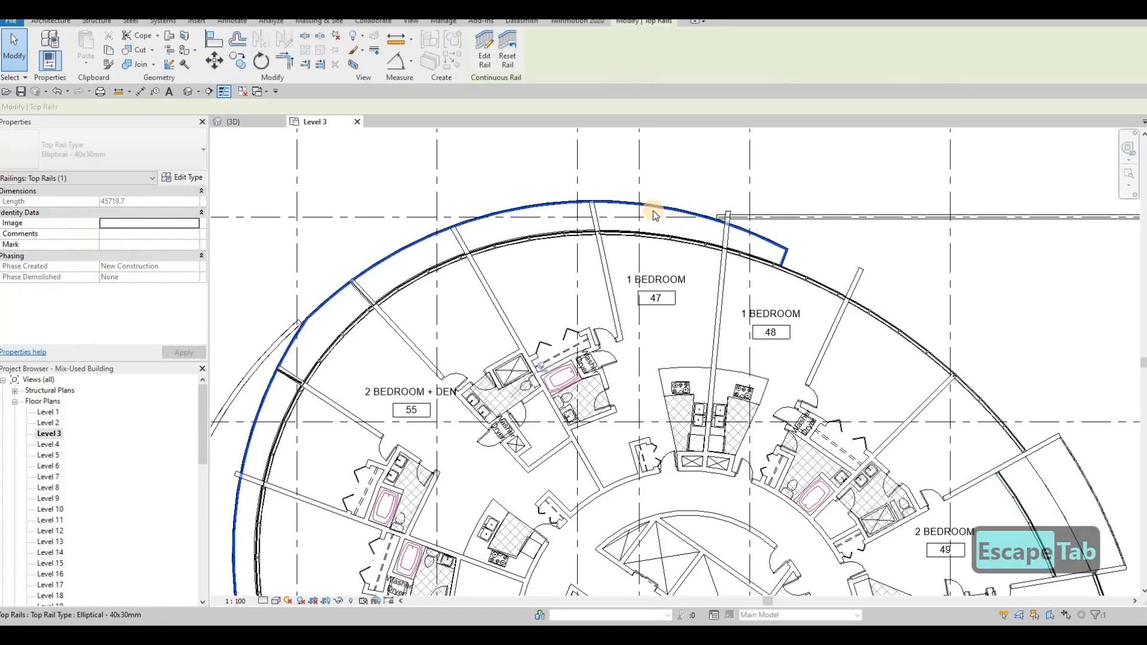
pyautogui.press('Escape')
pyautogui.press('Tab')
pyautogui.press('Tab')
pyautogui.click(653, 209)
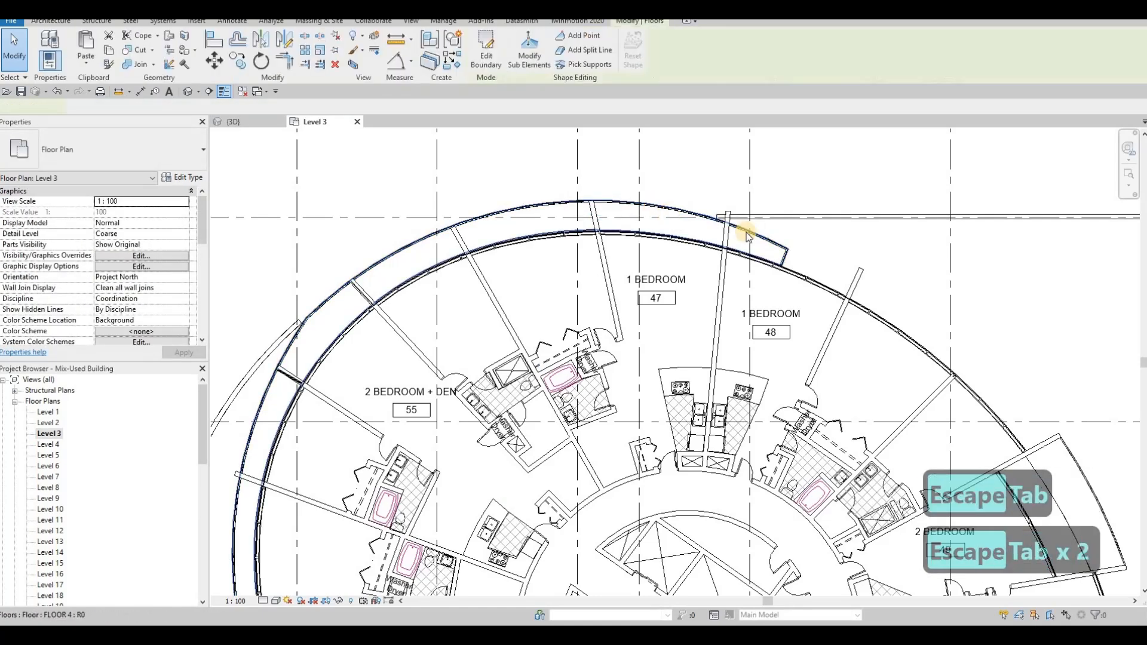
pyautogui.press('c')
pyautogui.press('s')
# Draw the inner floor boundary as an arc following unit 48's facade from one side wall's inner face to the other
pyautogui.scroll(3, 780, 242)
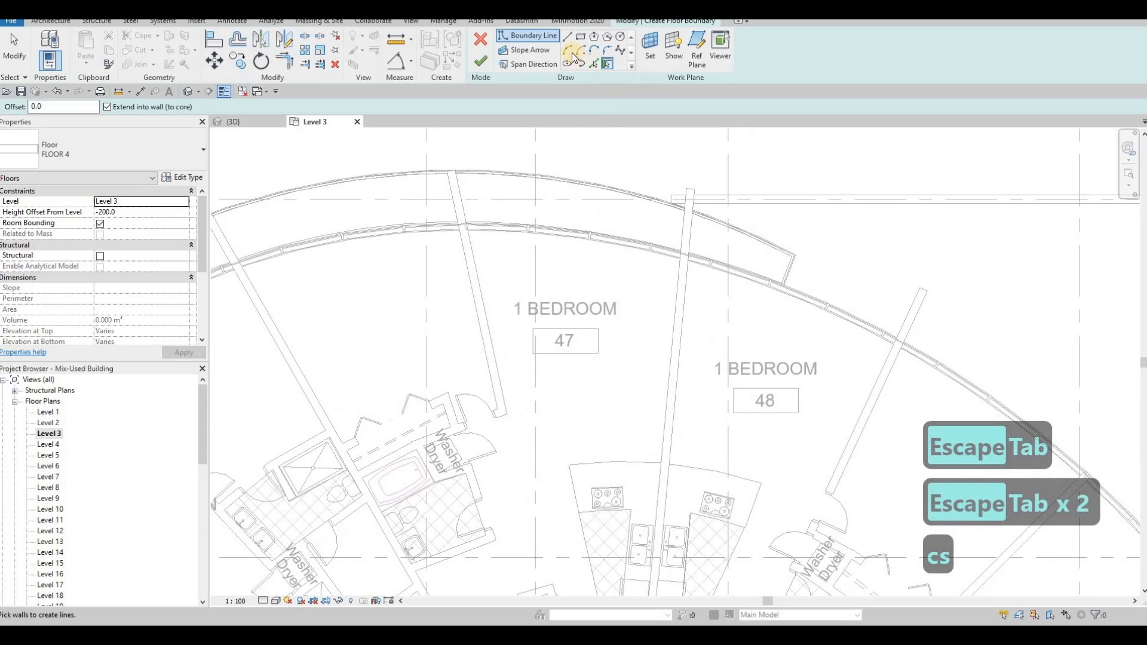
pyautogui.scroll(3, 699, 258)
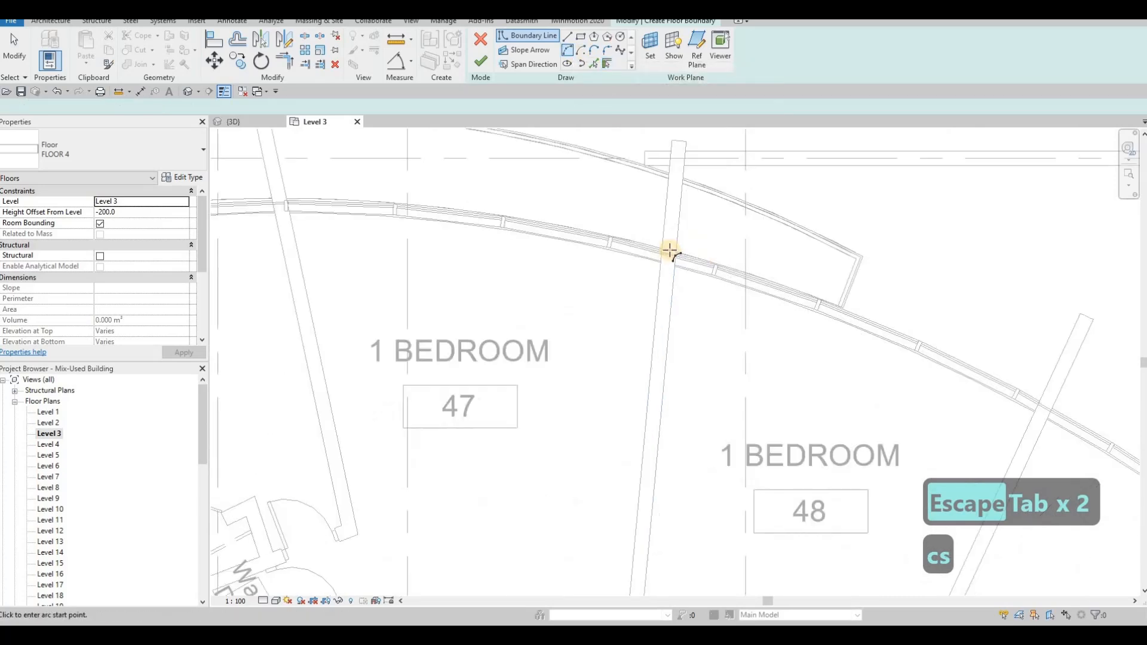
pyautogui.click(668, 248)
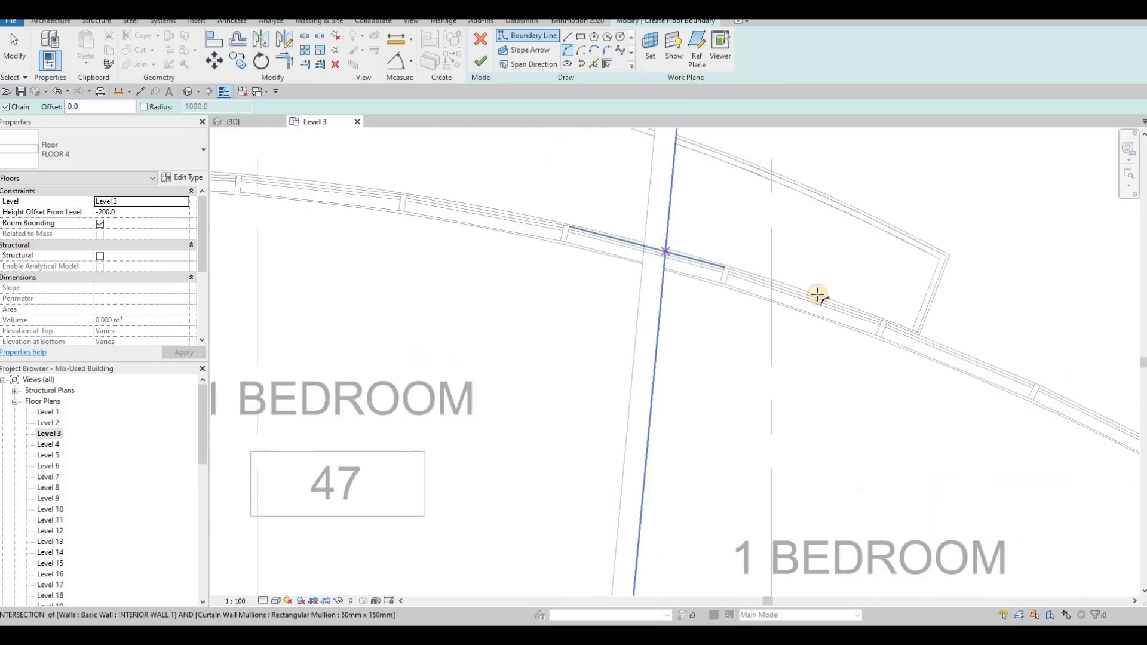
pyautogui.click(985, 379)
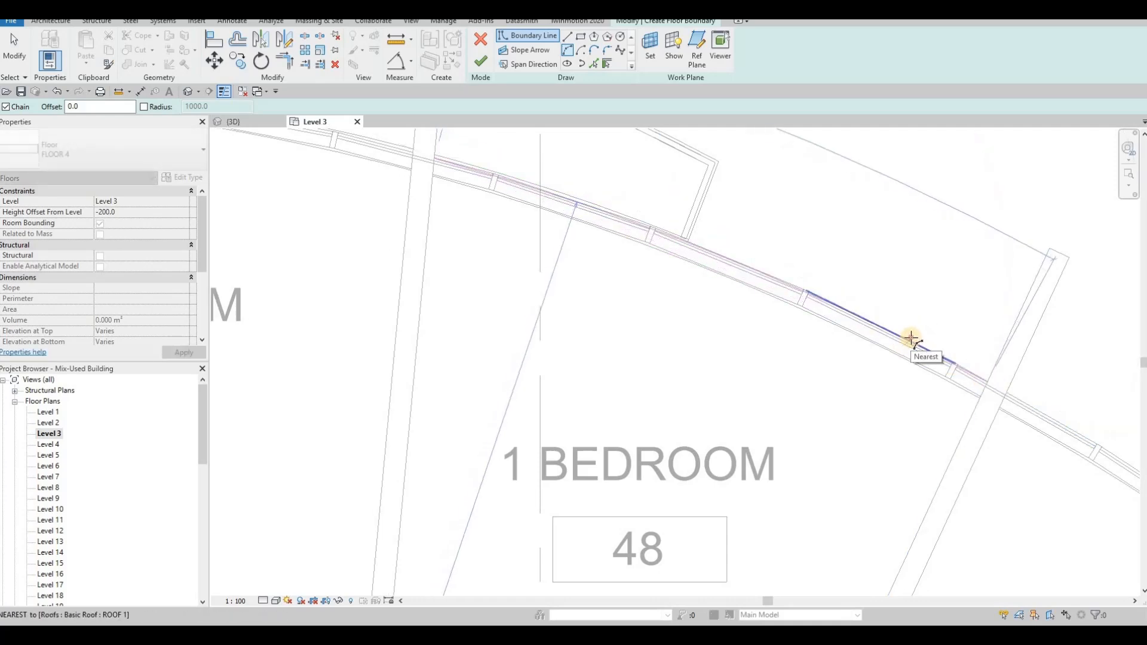
pyautogui.click(586, 226)
pyautogui.moveTo(564, 130); pyautogui.dragTo(593, 229, button='middle')
pyautogui.scroll(-1, 593, 229)
pyautogui.press('Escape')
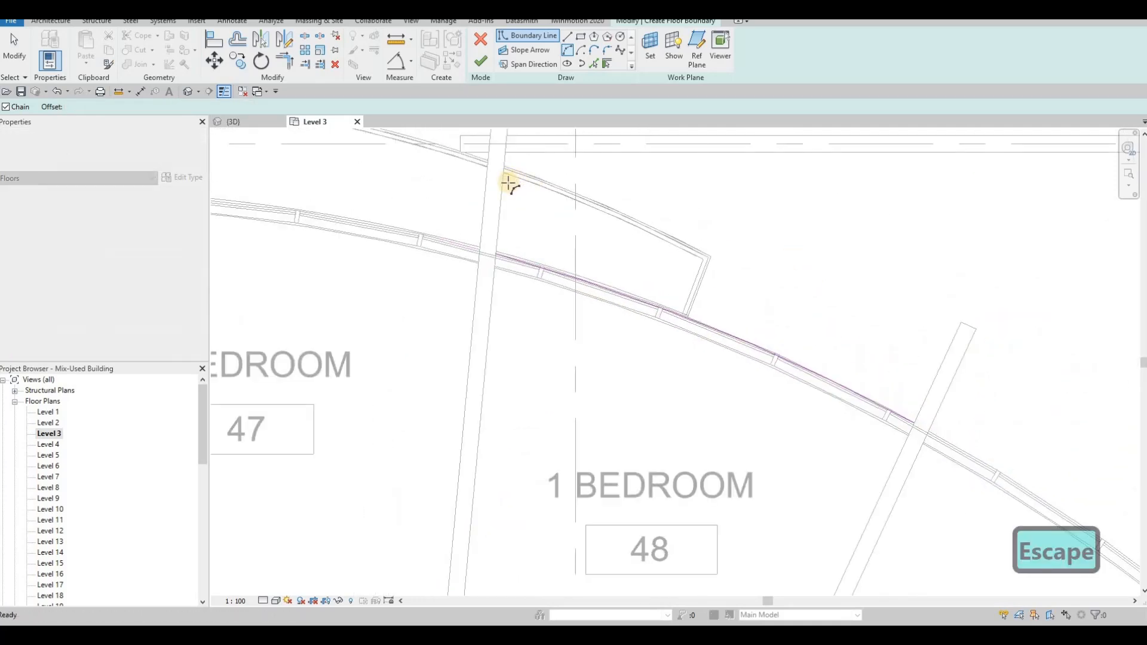
# Draw the outer floor boundary arc between the outer corners of unit 48's side walls, with a radius of about 25034 mm
pyautogui.moveTo(510, 185)
pyautogui.mouseDown(button='middle')
pyautogui.moveTo(508, 244)
pyautogui.moveTo(501, 167)
pyautogui.mouseUp(button='middle')
pyautogui.click(503, 175)
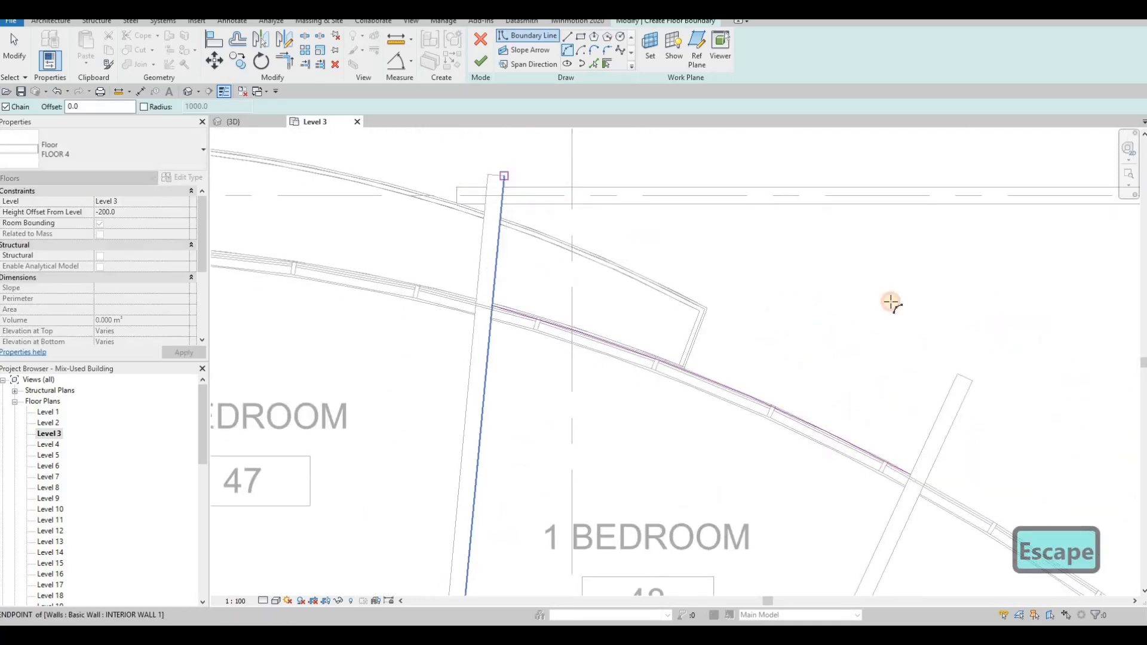
pyautogui.click(958, 373)
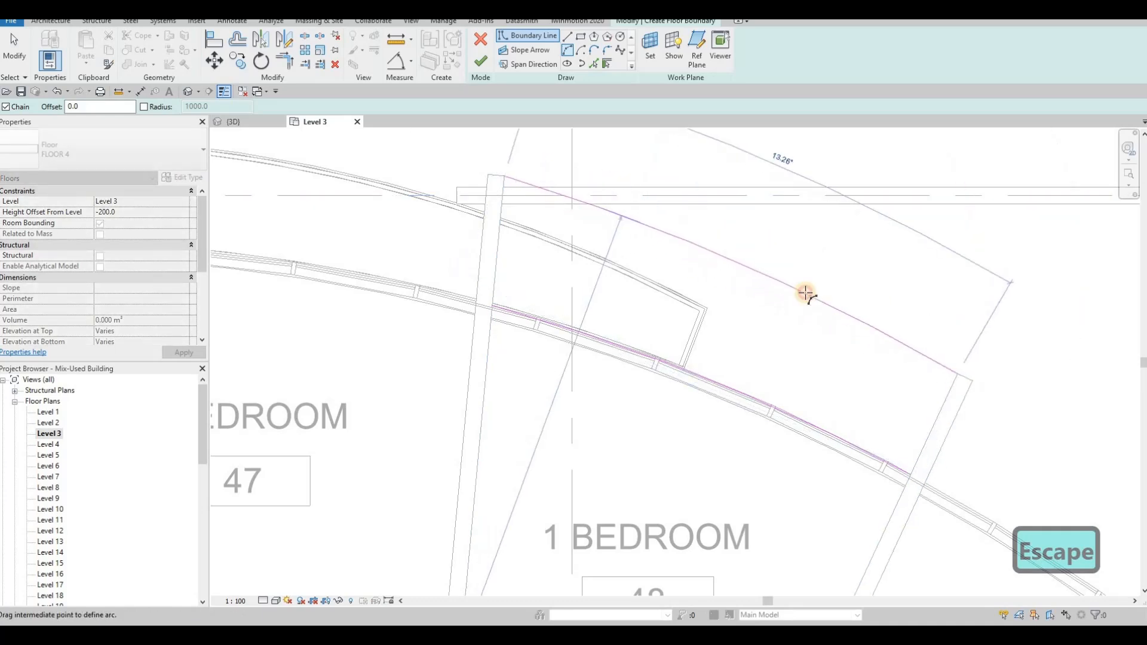
pyautogui.click(681, 160)
pyautogui.press('Escape')
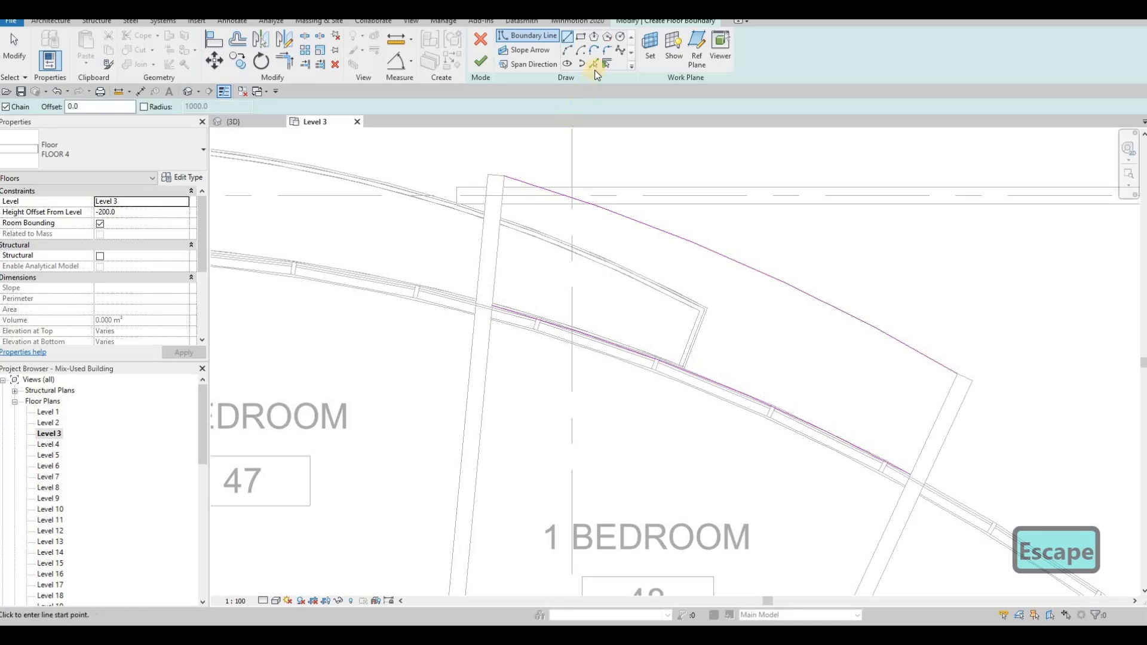
# Pick the inner faces of unit 48's two side walls as the remaining floor boundary lines
pyautogui.press('Escape')
pyautogui.click(593, 63)
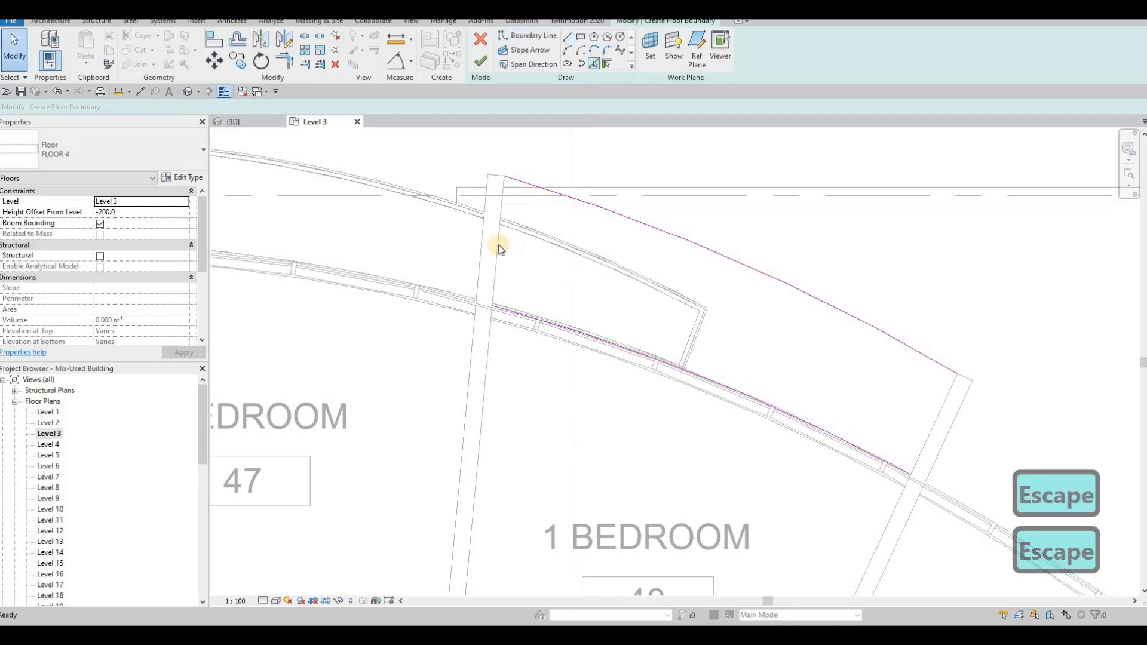
pyautogui.click(944, 412)
pyautogui.press('Escape')
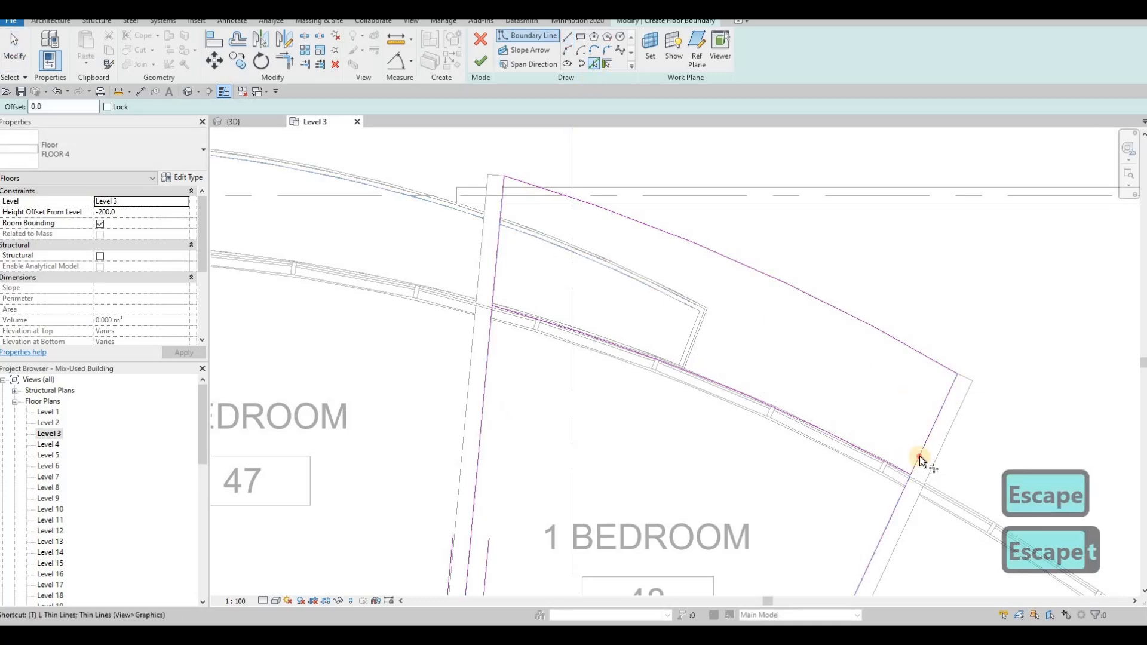
# Trim both side boundary lines to the inner arc to close the outline, and finish unit 48's balcony floor
pyautogui.press('t')
pyautogui.press('r')
pyautogui.click(937, 412)
pyautogui.click(939, 378)
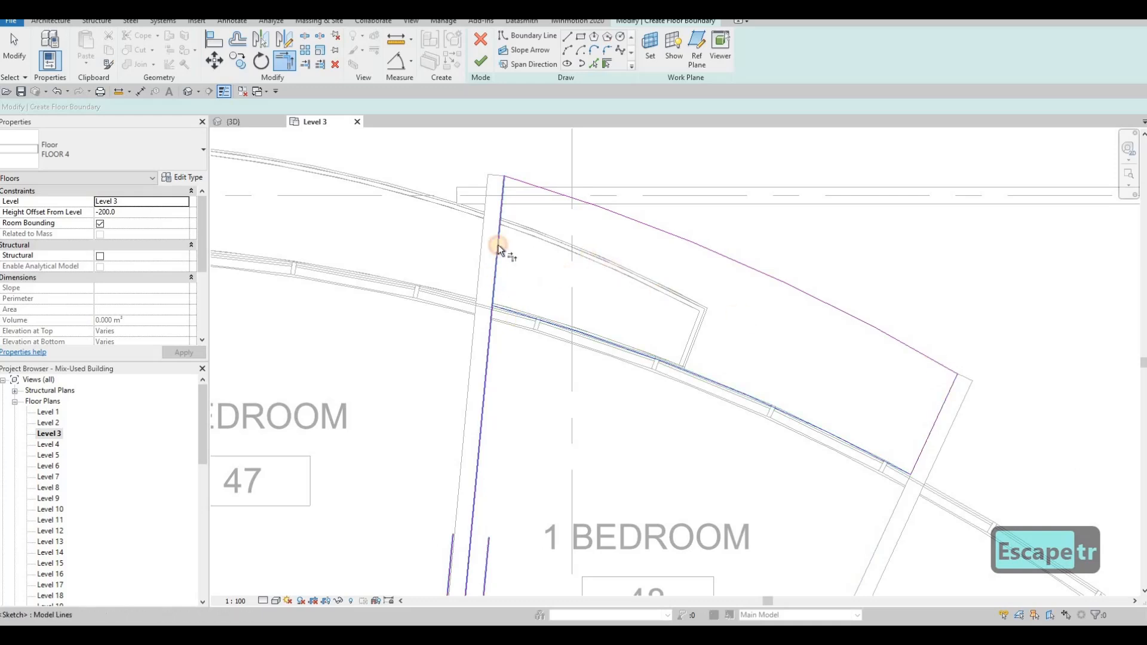
pyautogui.press('Escape')
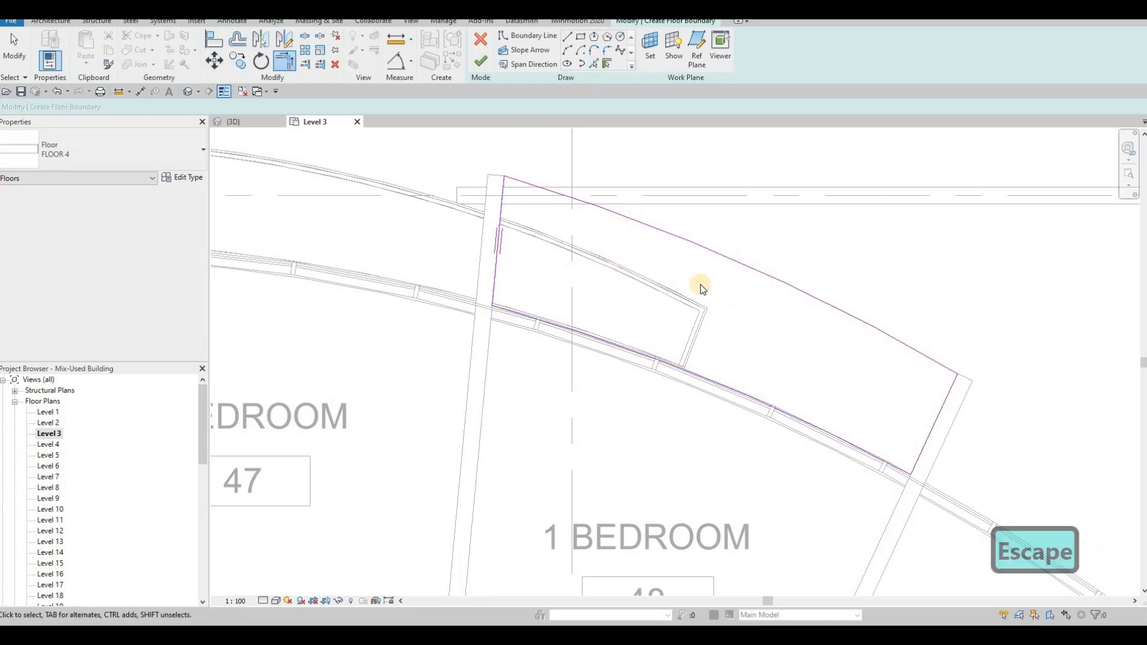
pyautogui.press('Escape')
pyautogui.scroll(-4, 725, 283)
pyautogui.click(707, 274)
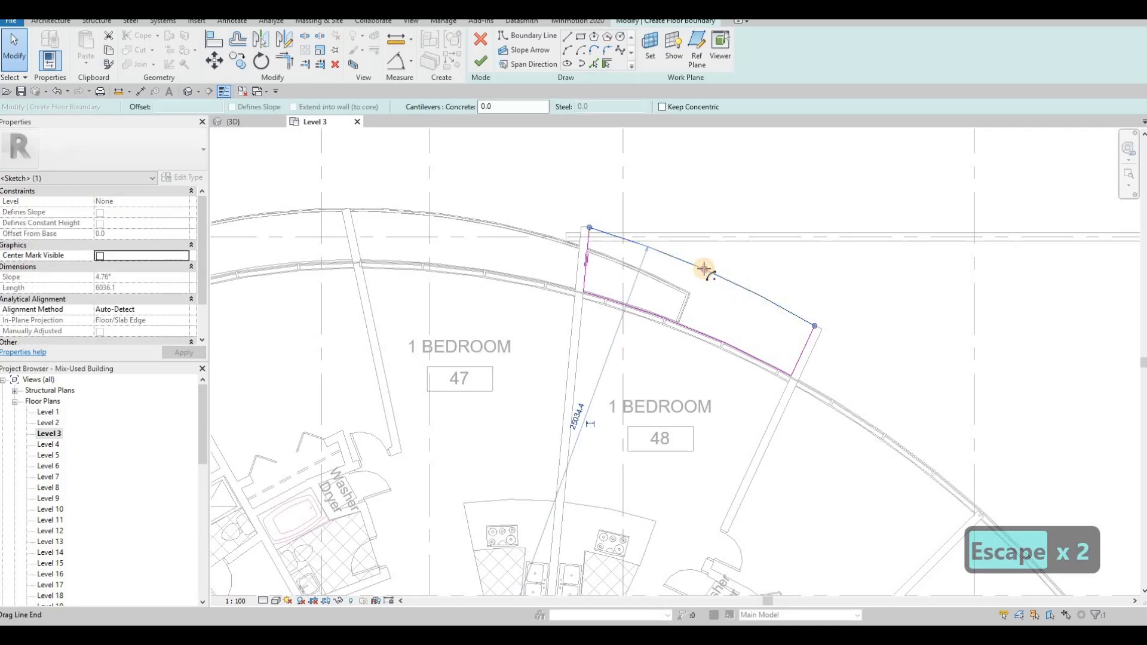
pyautogui.press('Escape')
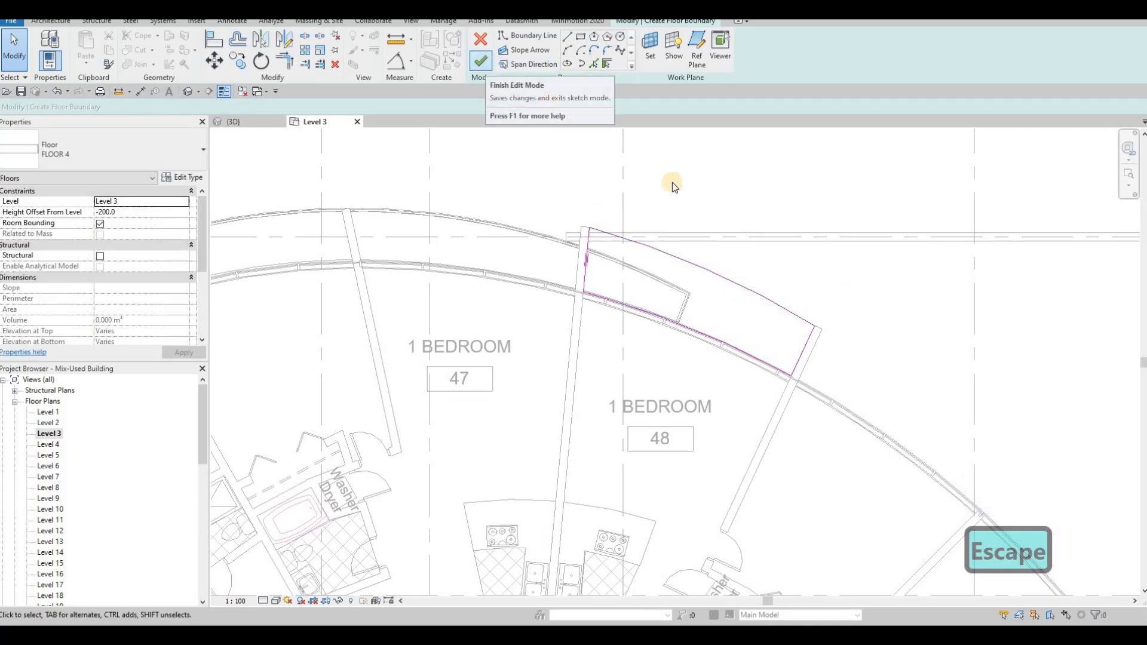
pyautogui.scroll(-3, 776, 335)
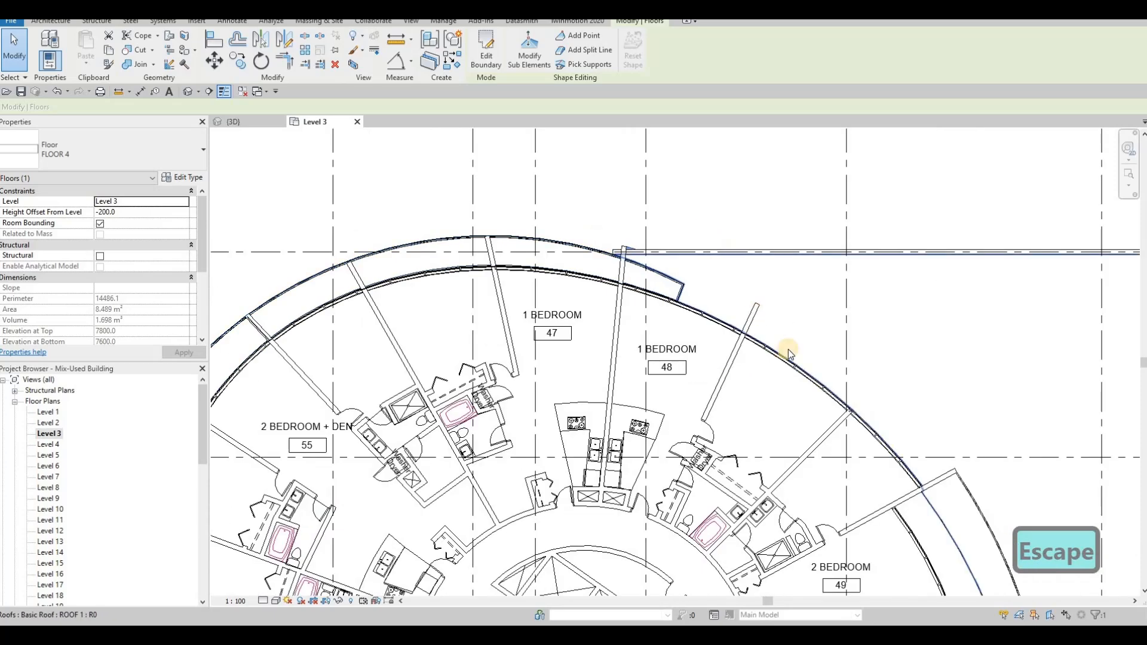
# Start a new railing similar to the existing CONDO RAIL on unit 49's balcony
pyautogui.scroll(-2, 788, 349)
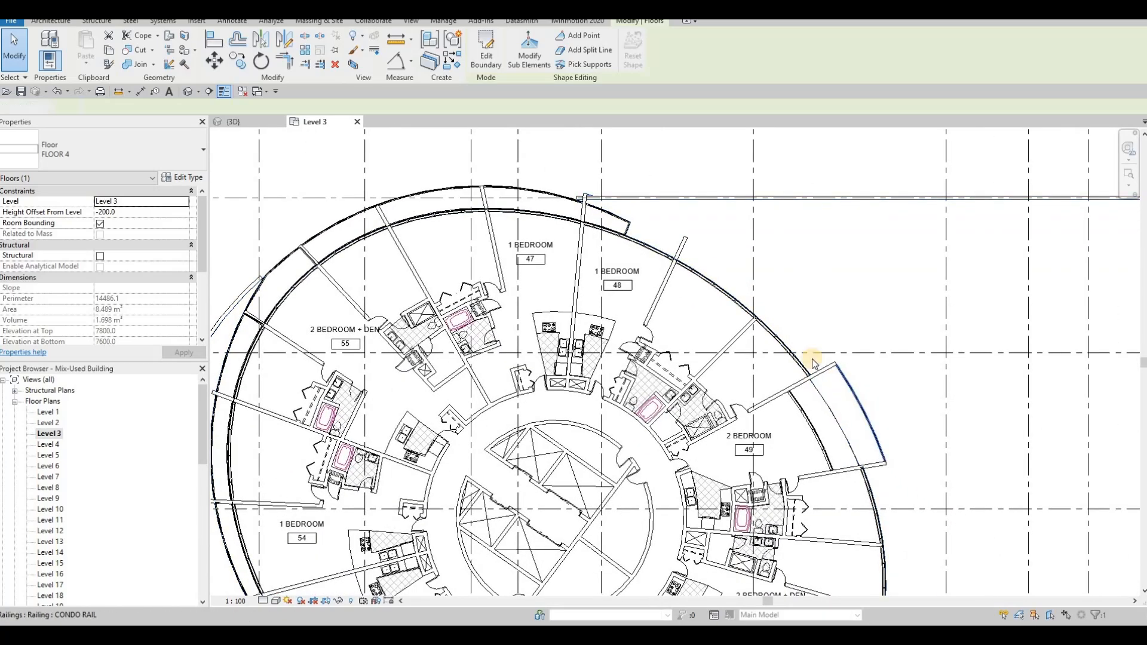
pyautogui.click(812, 358)
pyautogui.press('c')
pyautogui.press('s')
pyautogui.scroll(2, 621, 237)
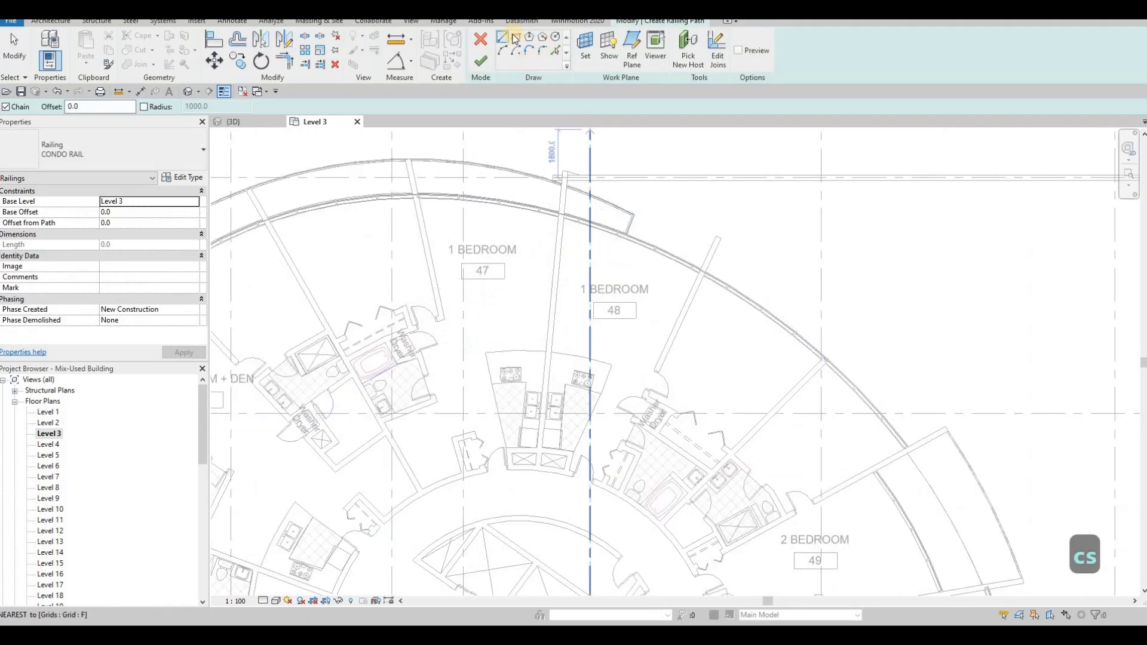
# Draw an arc railing path about 6052 mm long between the outer ends of unit 48's side walls, and finish the railing
pyautogui.scroll(3, 564, 170)
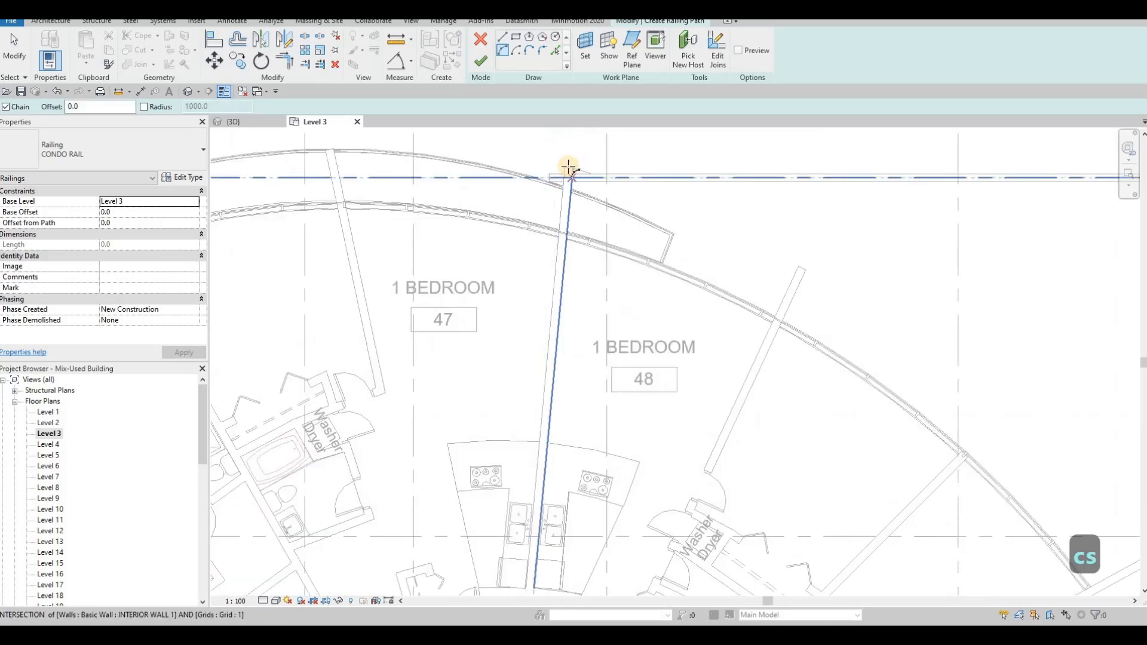
pyautogui.scroll(2, 565, 167)
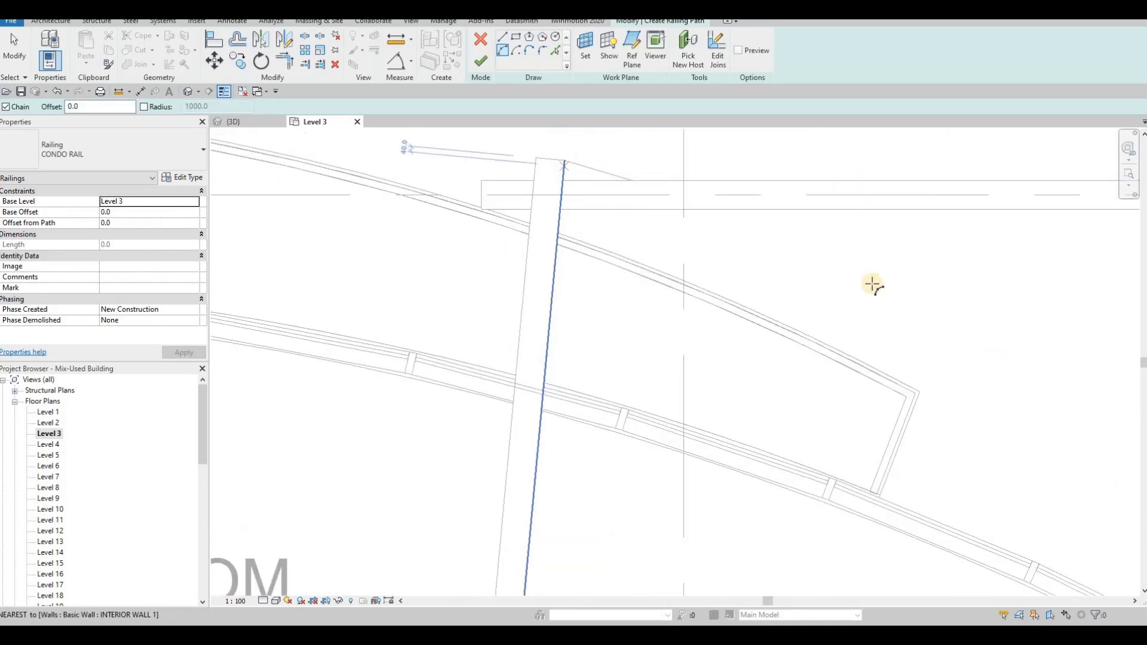
pyautogui.scroll(-2, 968, 328)
pyautogui.scroll(2, 986, 351)
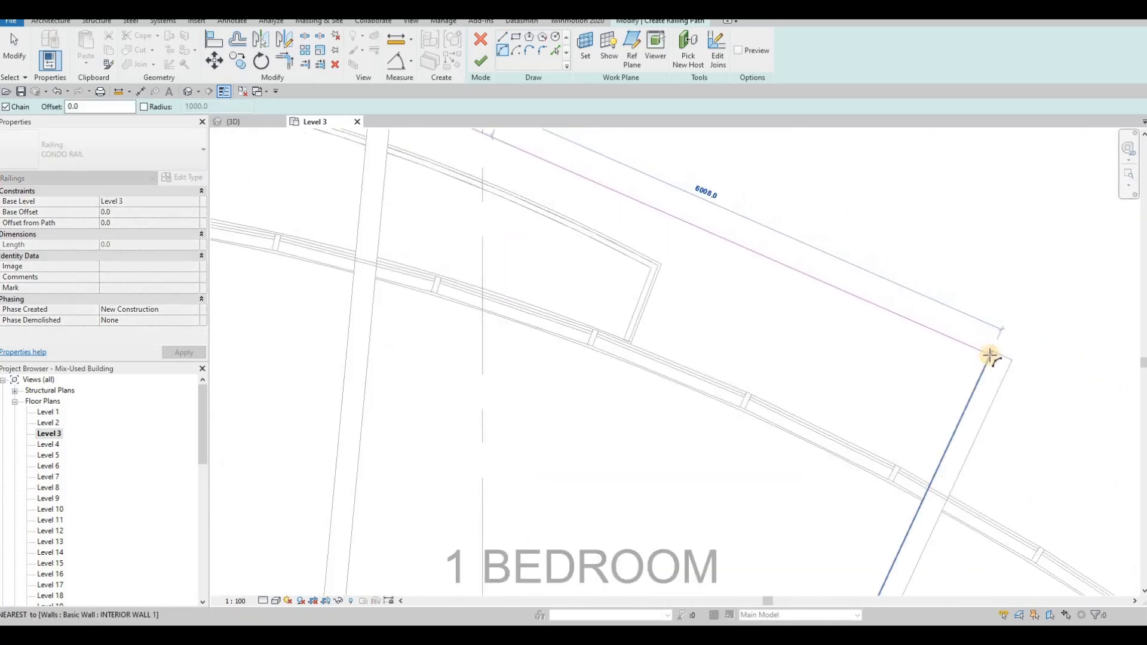
pyautogui.scroll(2, 990, 356)
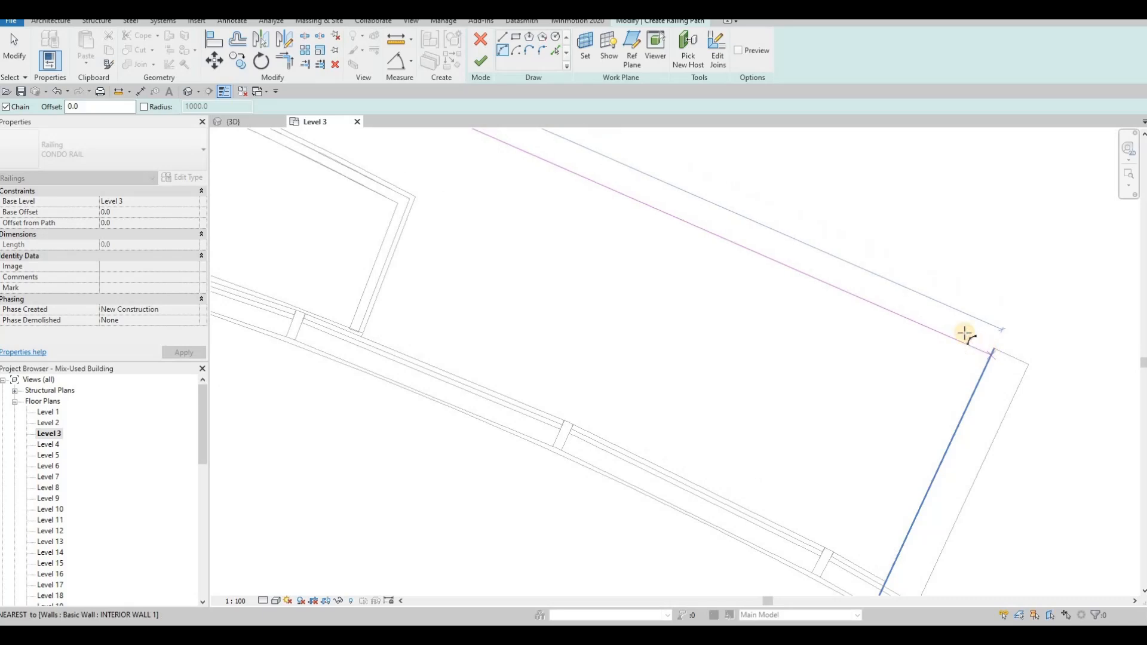
pyautogui.click(967, 334)
pyautogui.scroll(-3, 864, 277)
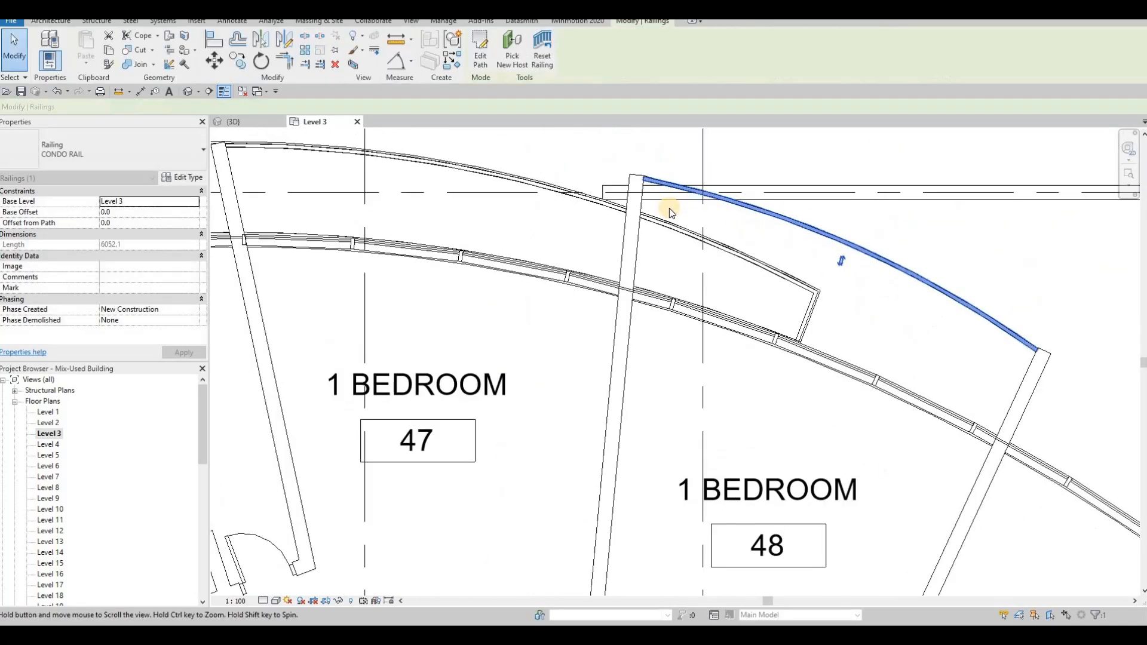
pyautogui.press('Escape')
pyautogui.press('Escape')
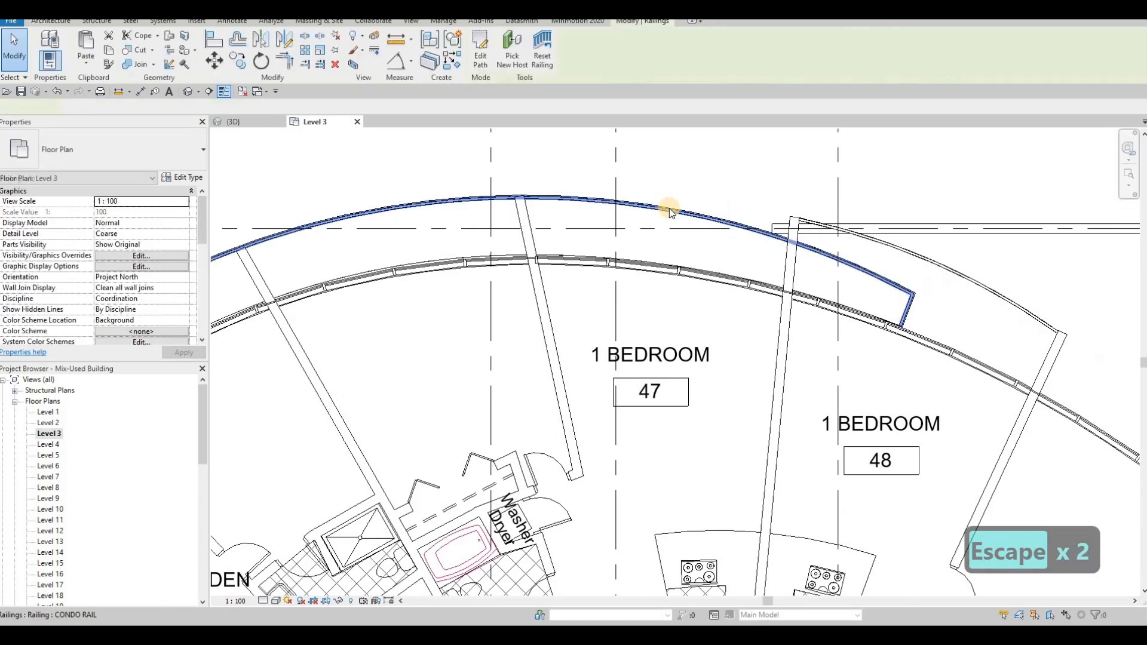
# Delete the old continuous CONDO RAIL running along the curved balcony slab past units 55, 47 and 48
pyautogui.click(669, 208)
pyautogui.press('Delete')
pyautogui.scroll(-2, 699, 213)
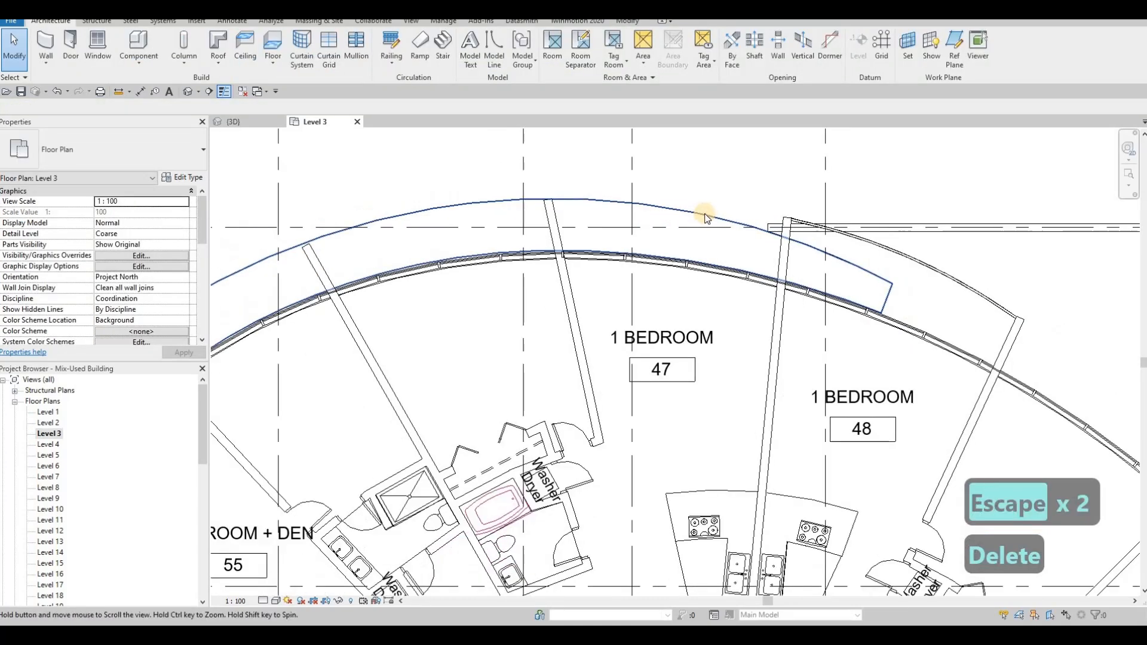
# Start a new floor of the same type as the continuous curved FLOOR 4 slab, using start-end-radius arc boundary lines
pyautogui.press('Escape')
pyautogui.press('Escape')
pyautogui.click(705, 212)
pyautogui.press('c')
pyautogui.press('s')
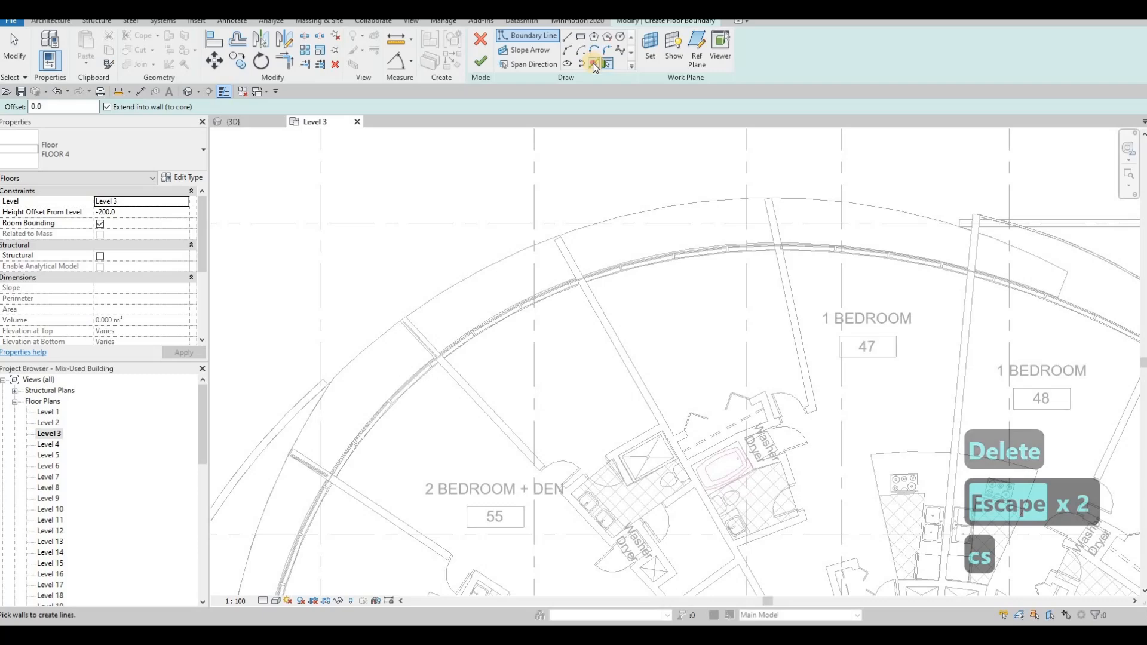
pyautogui.click(568, 50)
# Draw the inner balcony boundary arc along the curtain wall's outer face, between the two walls left of unit 47
pyautogui.scroll(1, 572, 269)
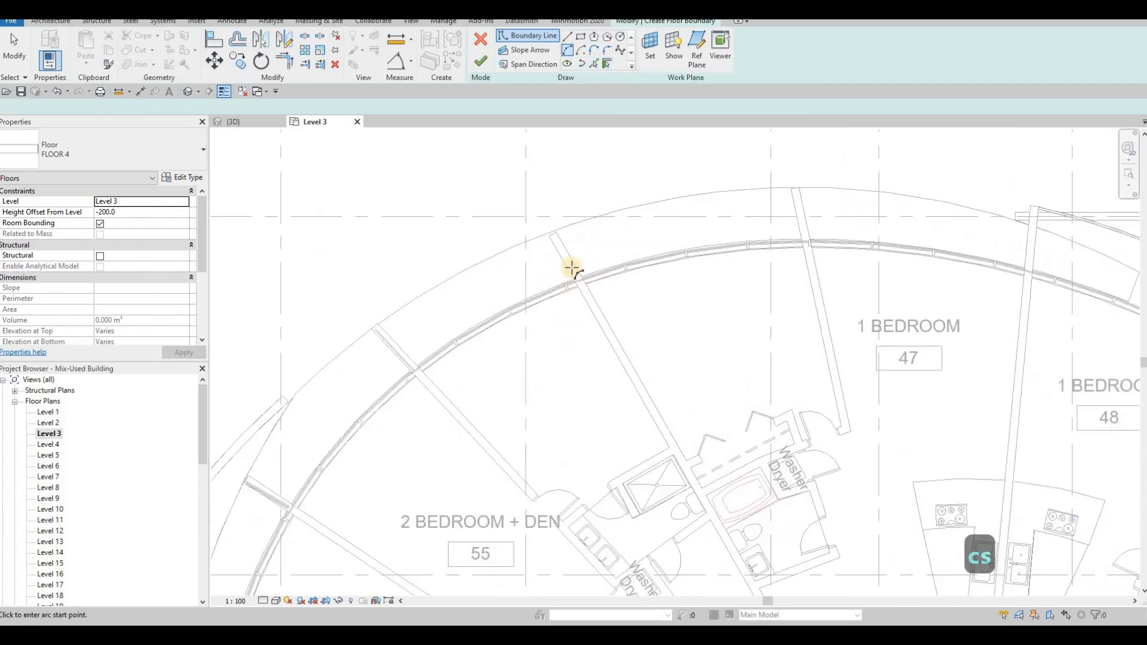
pyautogui.scroll(3, 572, 268)
pyautogui.click(571, 265)
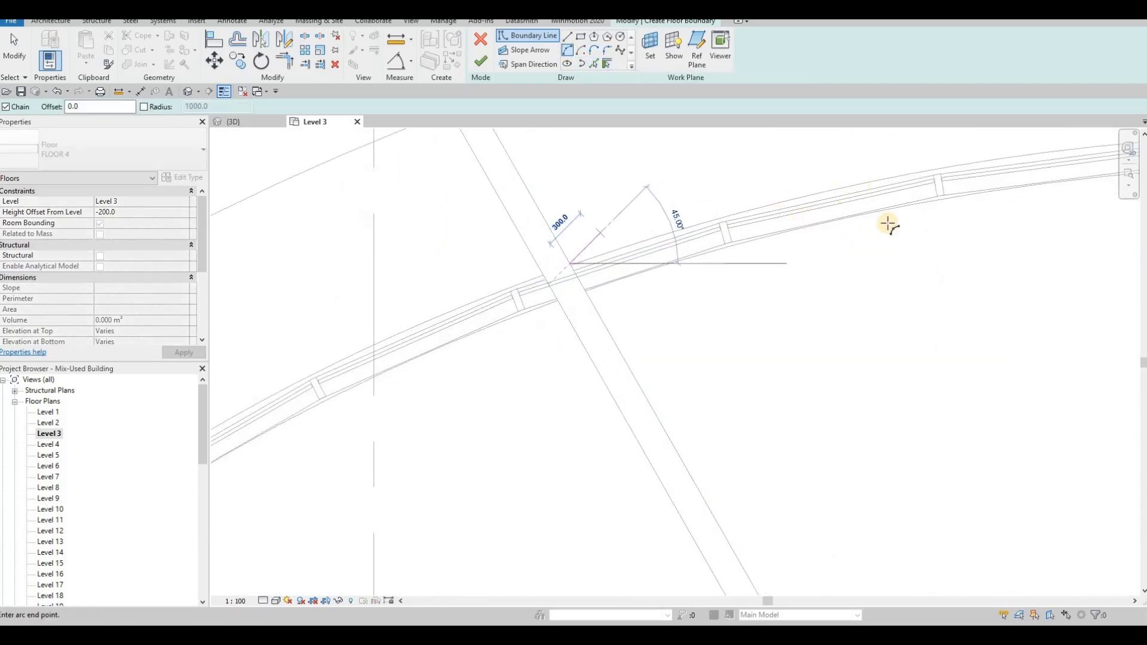
pyautogui.scroll(-5, 888, 226)
pyautogui.moveTo(1051, 197); pyautogui.dragTo(915, 248, button='middle')
pyautogui.scroll(4, 920, 225)
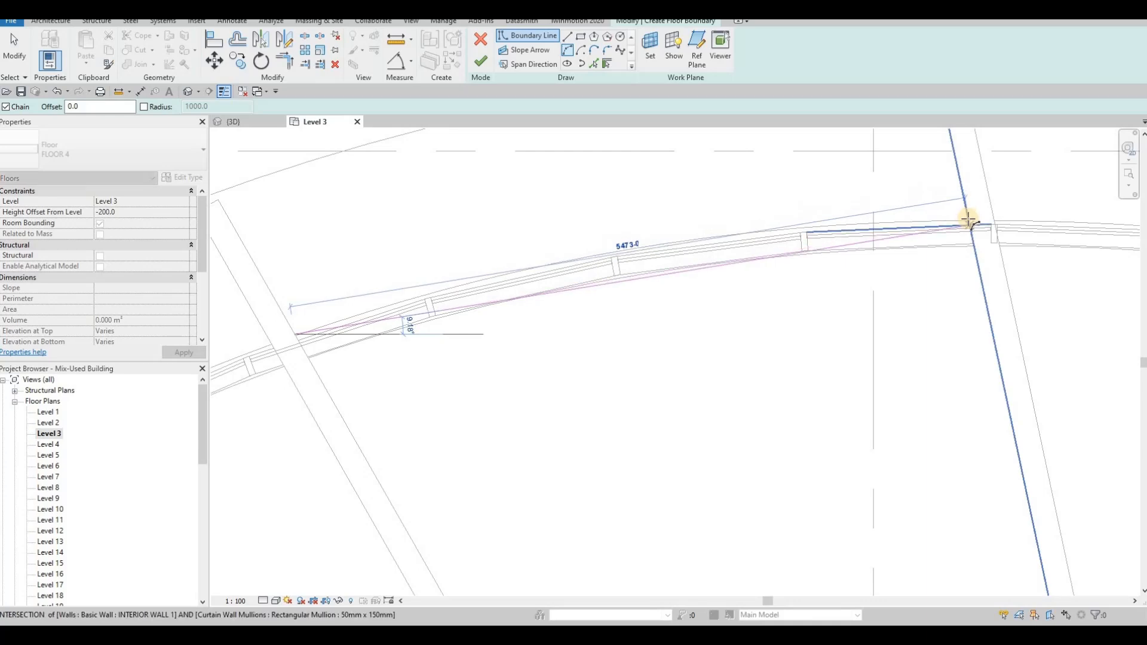
pyautogui.press('Tab')
pyautogui.press('Tab')
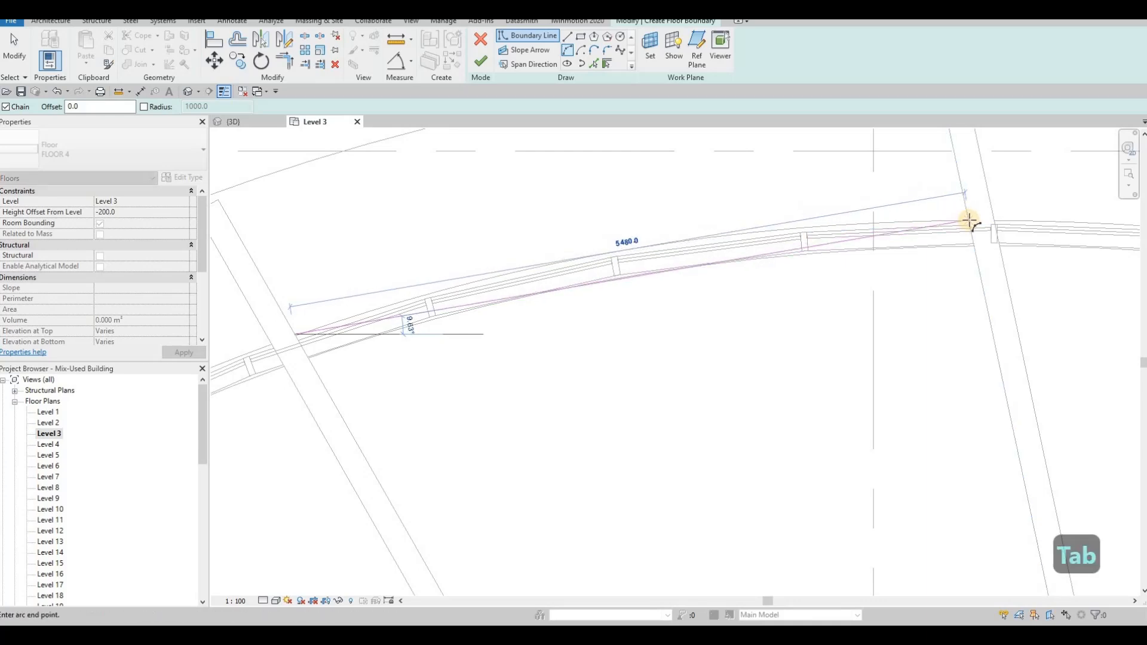
pyautogui.click(970, 218)
pyautogui.scroll(-3, 896, 199)
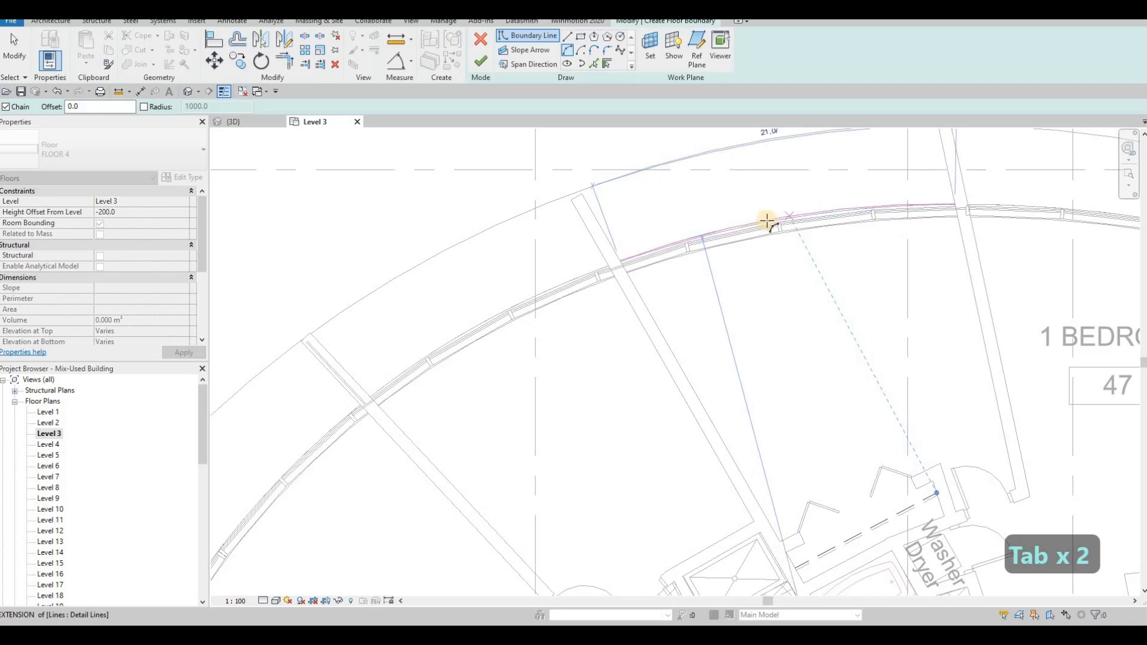
pyautogui.scroll(2, 777, 219)
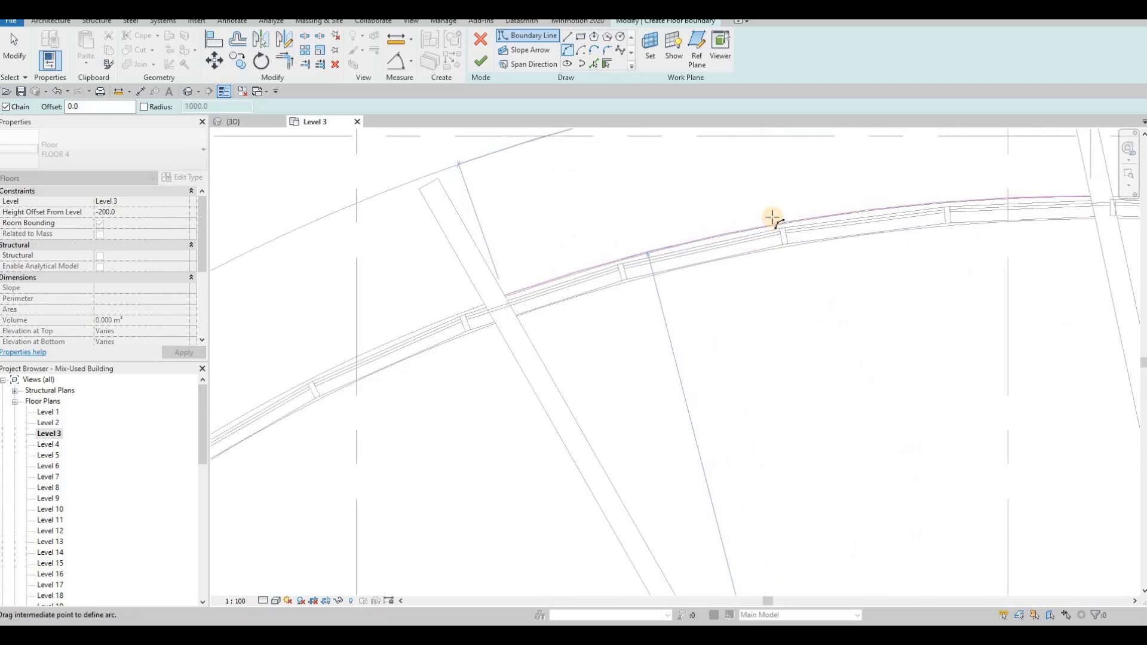
pyautogui.click(773, 217)
pyautogui.press('Escape')
# Draw the outer balcony boundary arc between the outer ends of the same two walls, following the existing slab edge
pyautogui.scroll(-2, 773, 215)
pyautogui.click(582, 193)
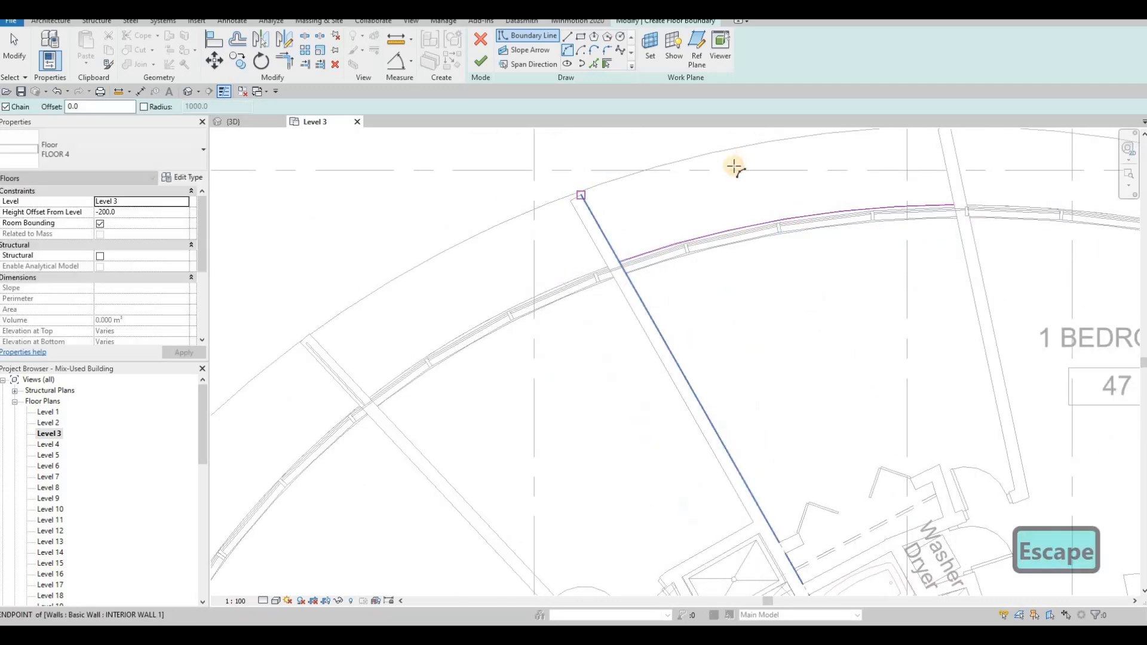
pyautogui.scroll(3, 912, 200)
pyautogui.click(912, 201)
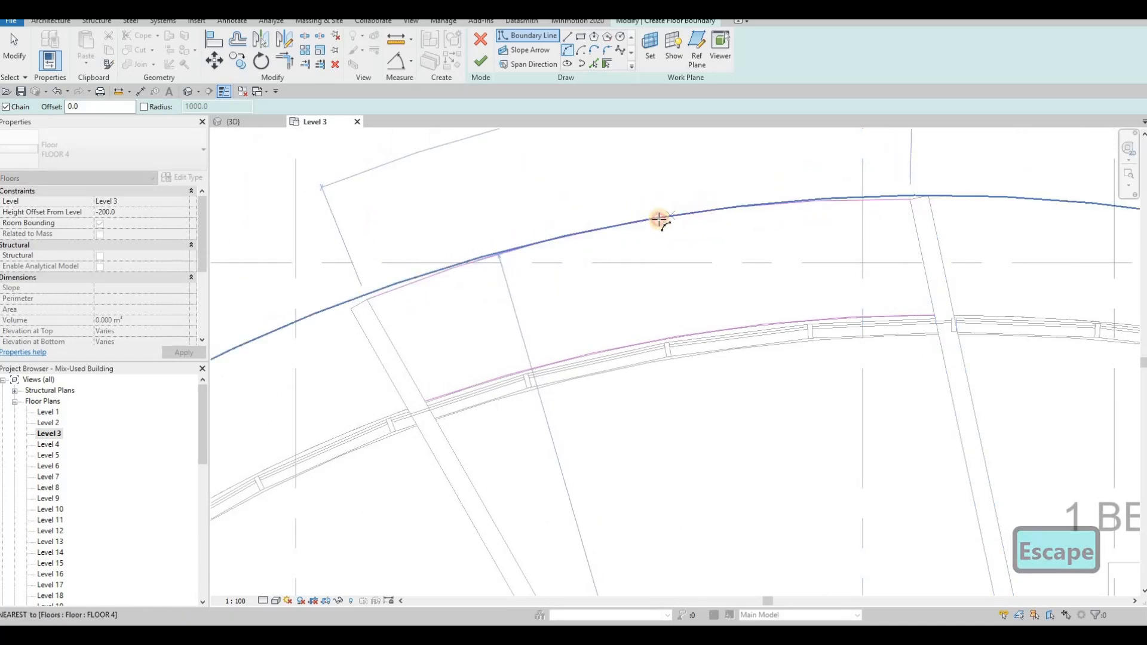
pyautogui.press('Escape')
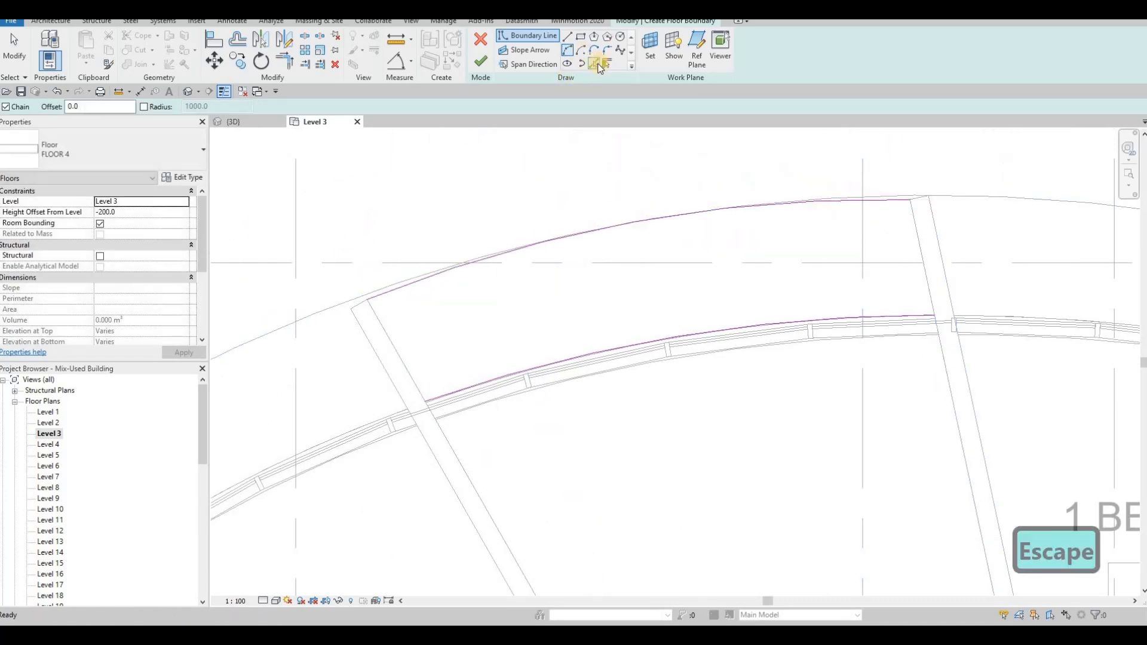
# Close the floor boundary with the inner faces of both side walls, trimmed to the inner arc, and finish the sketch
pyautogui.click(388, 336)
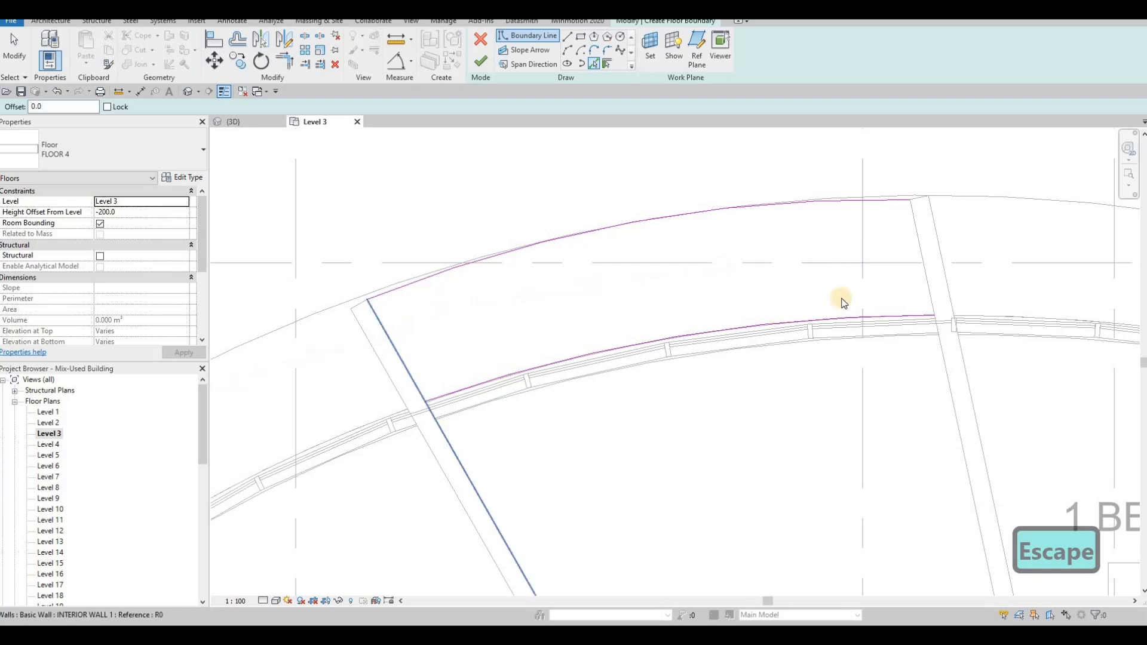
pyautogui.press('Escape')
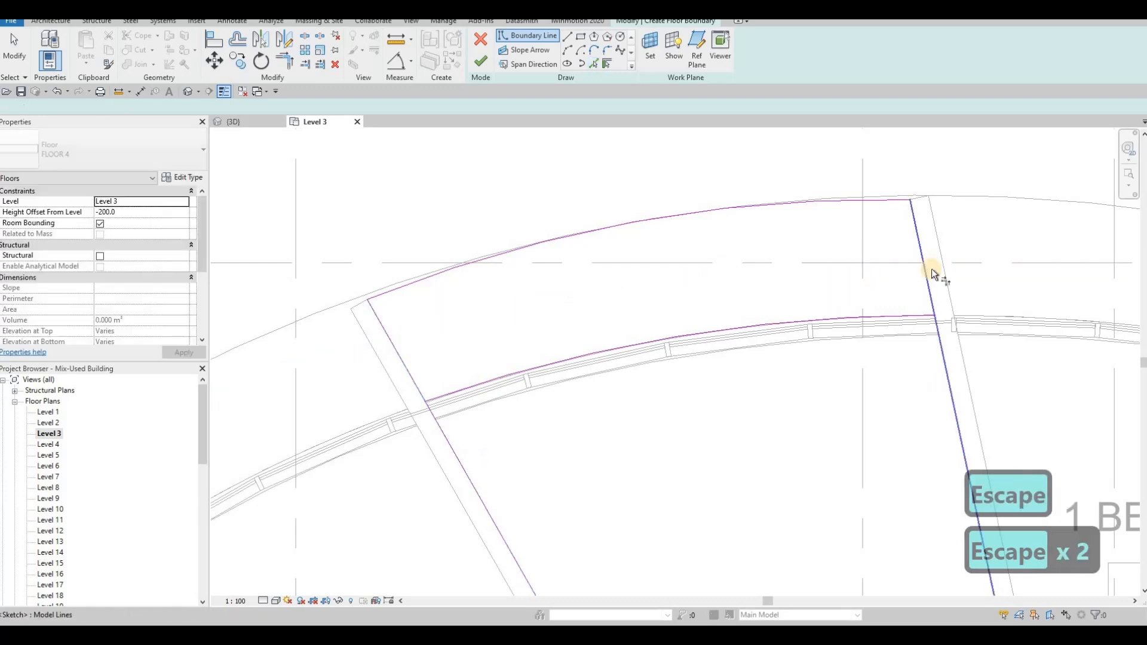
pyautogui.press('t')
pyautogui.press('r')
pyautogui.click(932, 312)
pyautogui.click(687, 338)
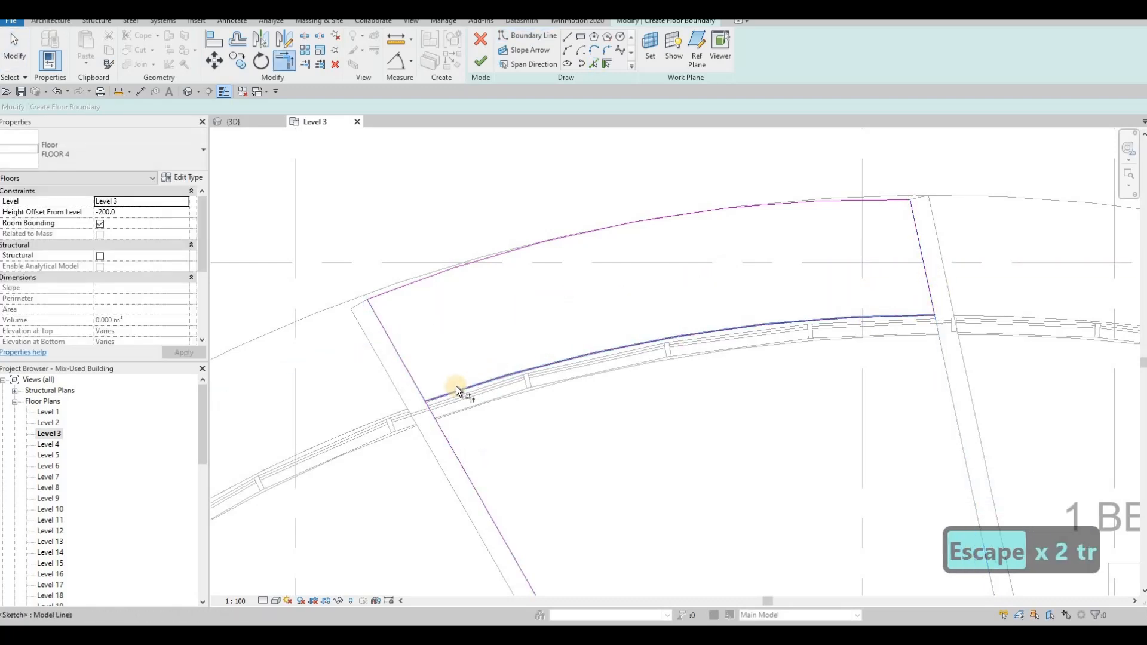
pyautogui.click(440, 392)
pyautogui.click(416, 388)
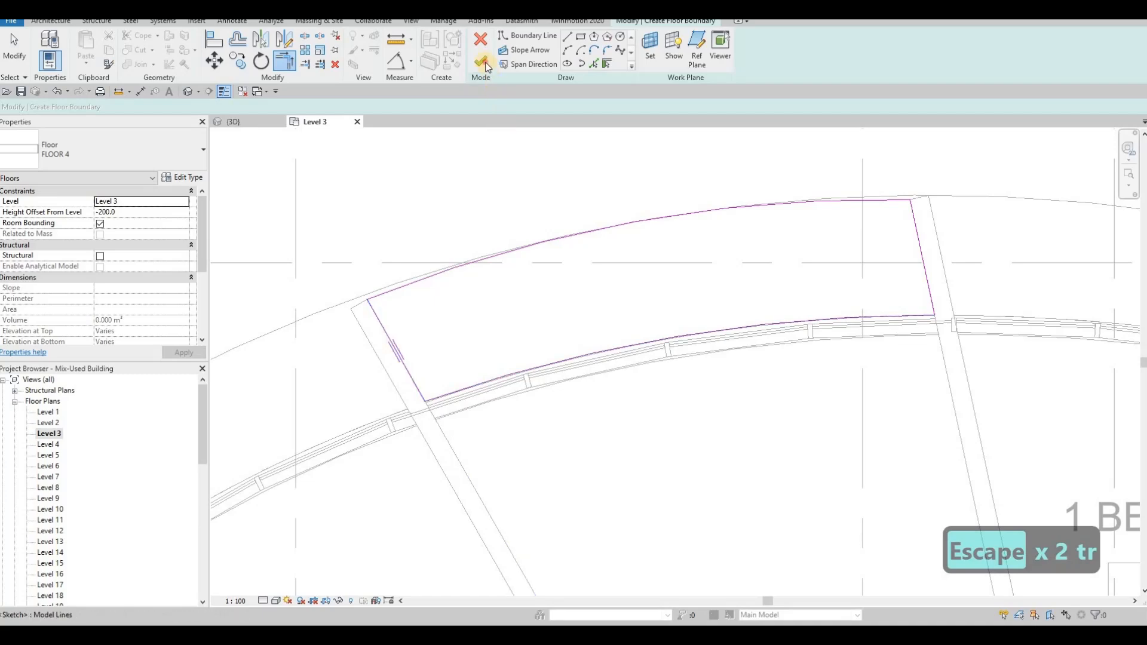
pyautogui.scroll(3, 879, 311)
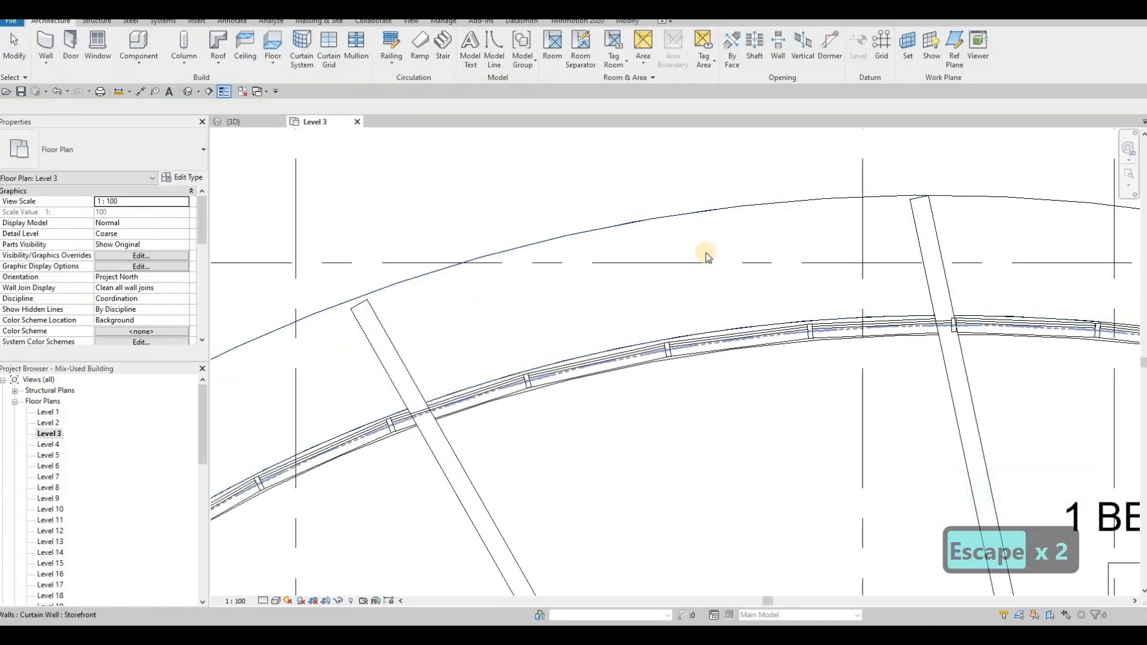
# Create a matching CONDO RAIL railing with an arc path between the outer ends of the new balcony's side walls
pyautogui.scroll(-3, 956, 273)
pyautogui.press('c')
pyautogui.press('s')
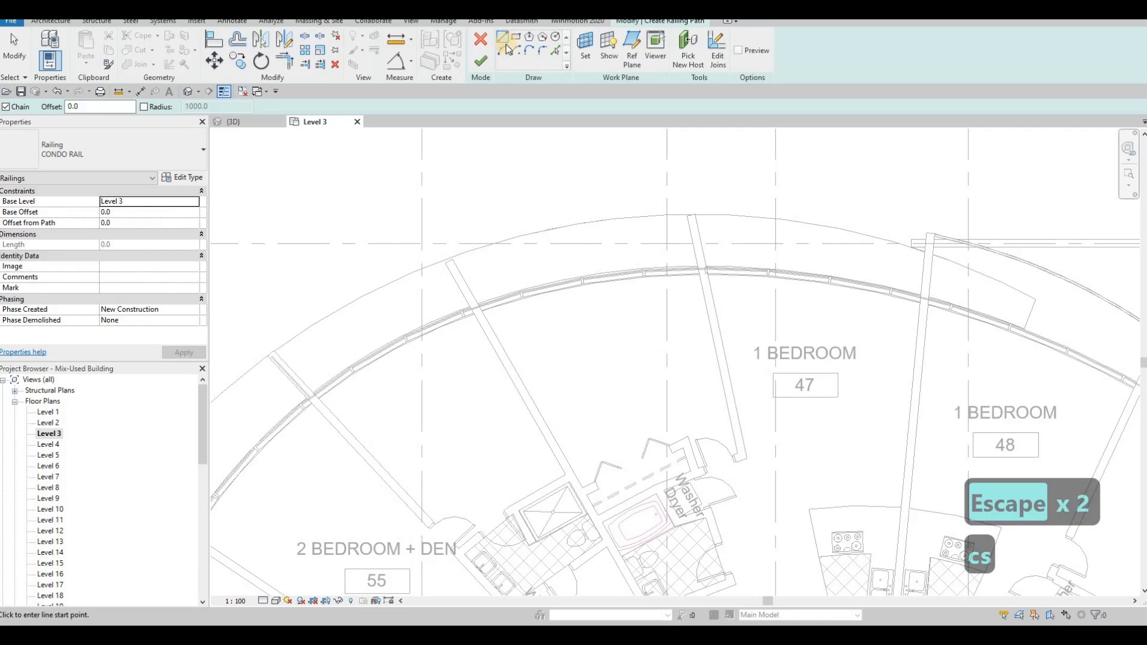
pyautogui.click(503, 50)
pyautogui.scroll(4, 455, 261)
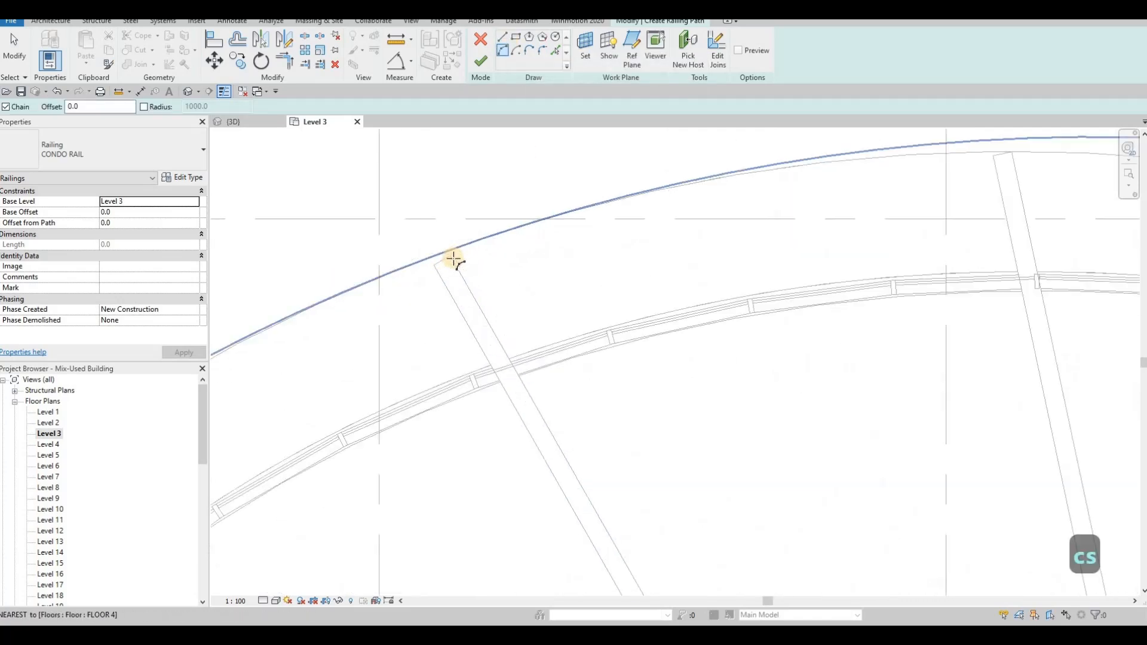
pyautogui.scroll(1, 452, 260)
pyautogui.click(459, 257)
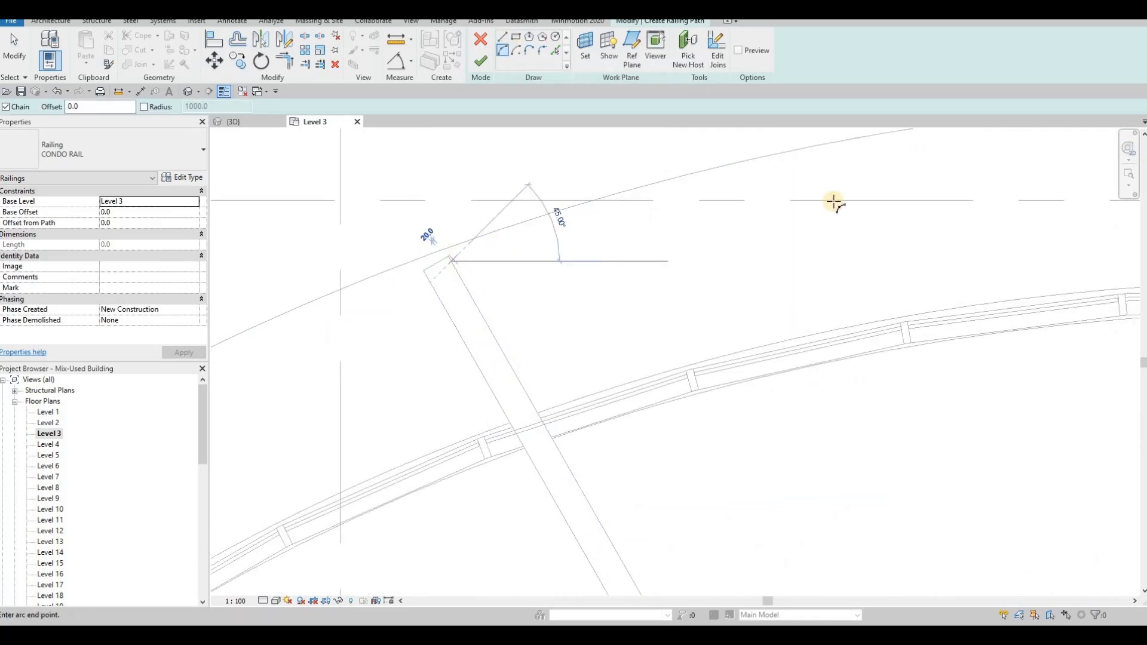
pyautogui.scroll(-2, 933, 175)
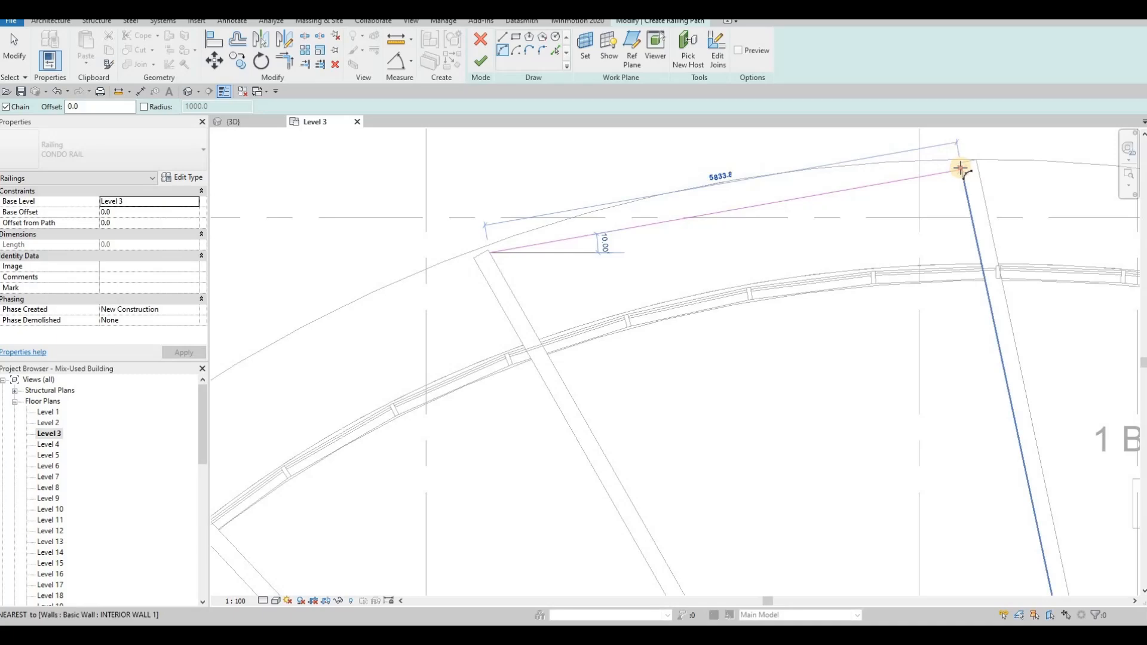
pyautogui.click(961, 168)
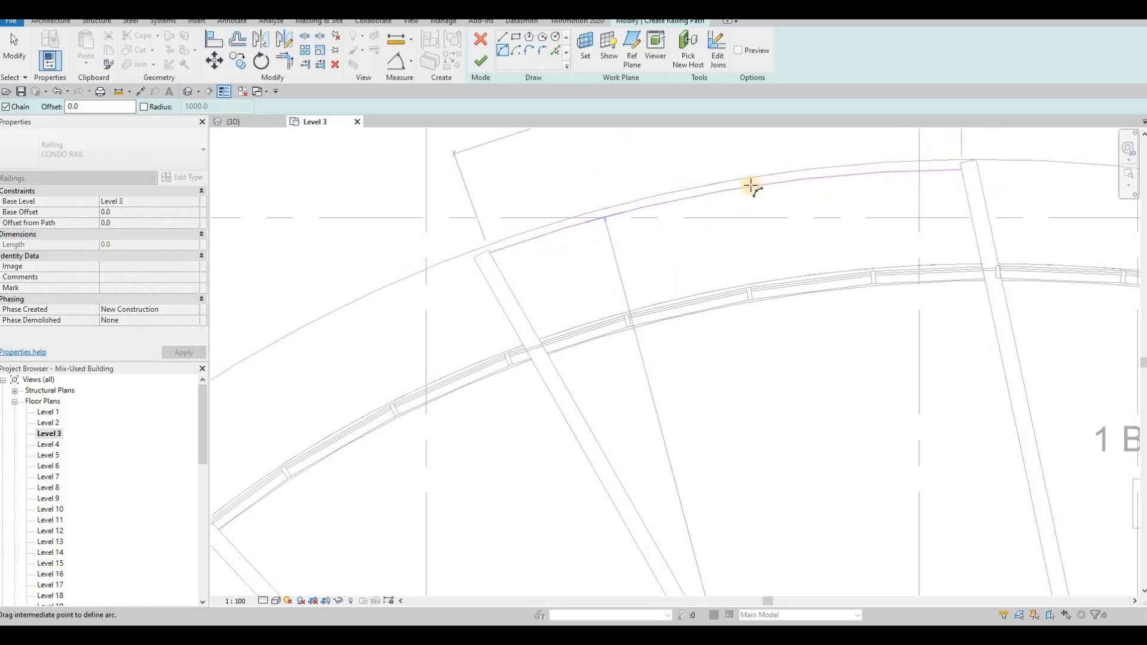
pyautogui.click(605, 217)
pyautogui.click(480, 61)
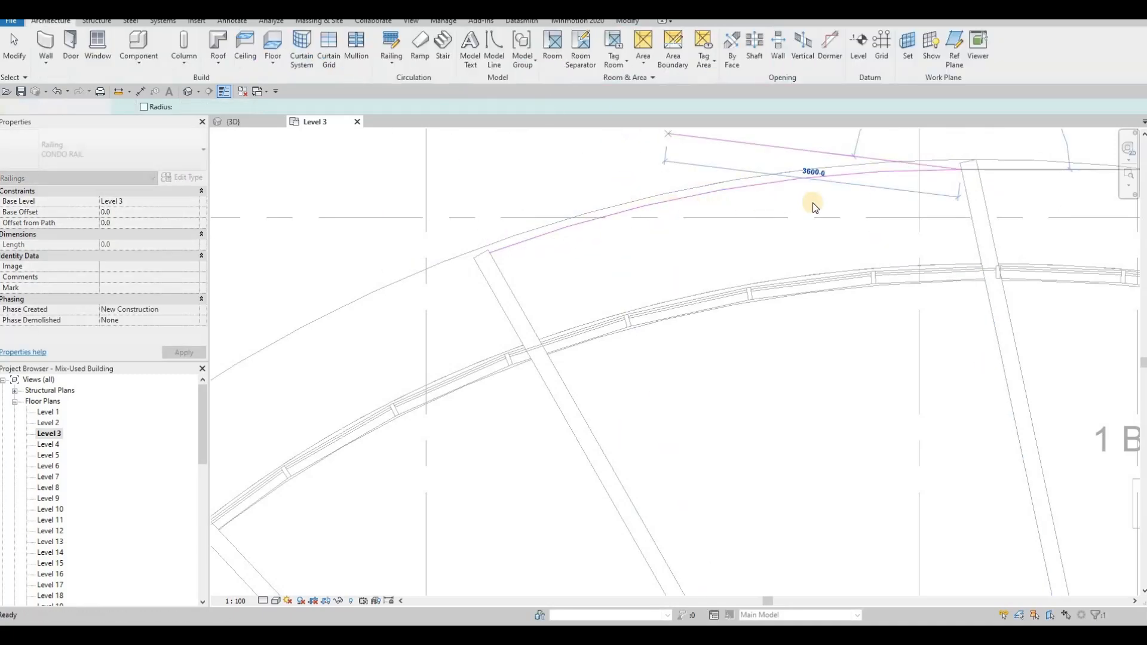
pyautogui.scroll(-2, 637, 195)
pyautogui.scroll(-1, 872, 190)
pyautogui.press('Escape')
pyautogui.press('Escape')
# Delete the old continuous curved FLOOR 4 slab running around the outside of the tower
pyautogui.click(864, 188)
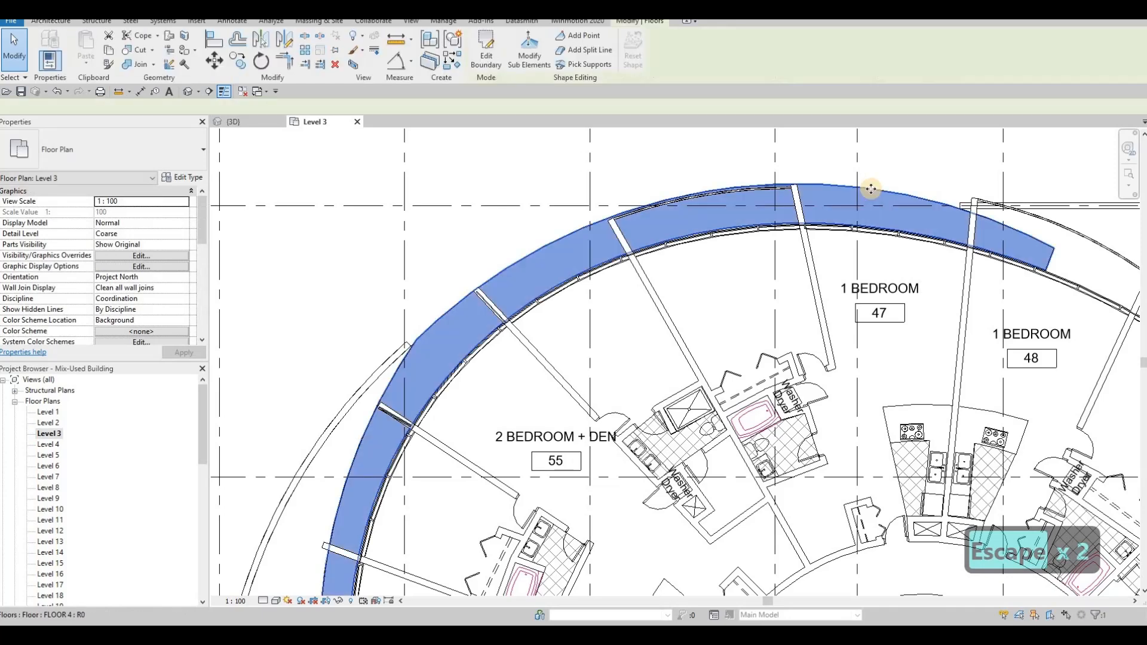
pyautogui.press('Delete')
pyautogui.scroll(-1, 956, 221)
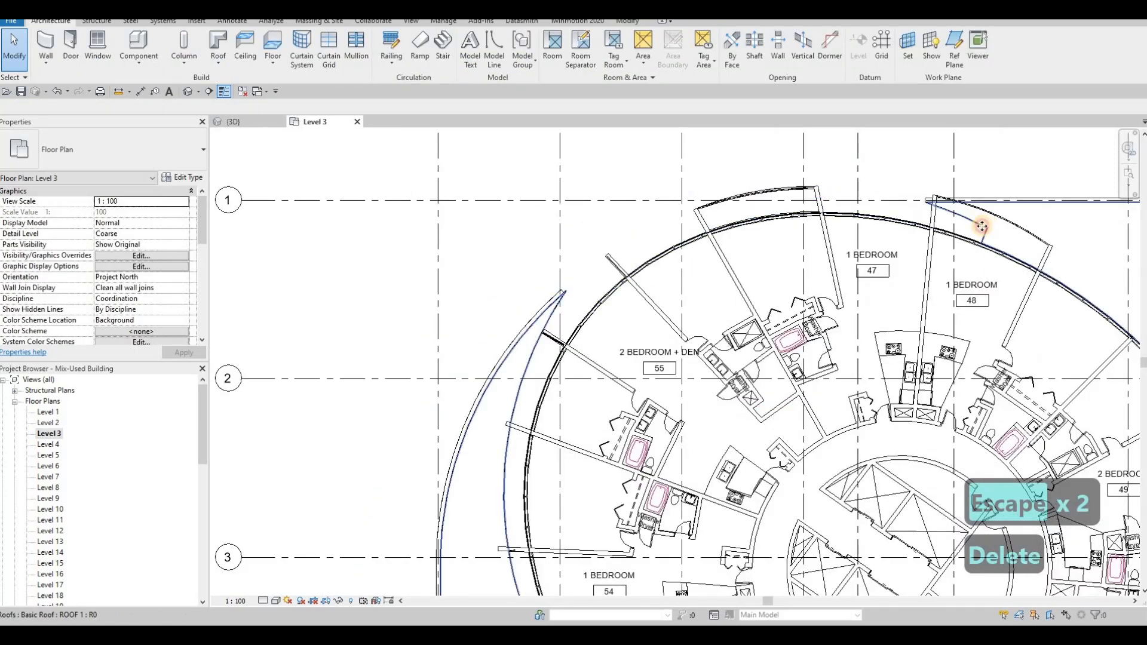
# Examine the ROOF 1 footprint around the tower and the balcony floor next to unit 48
pyautogui.click(955, 230)
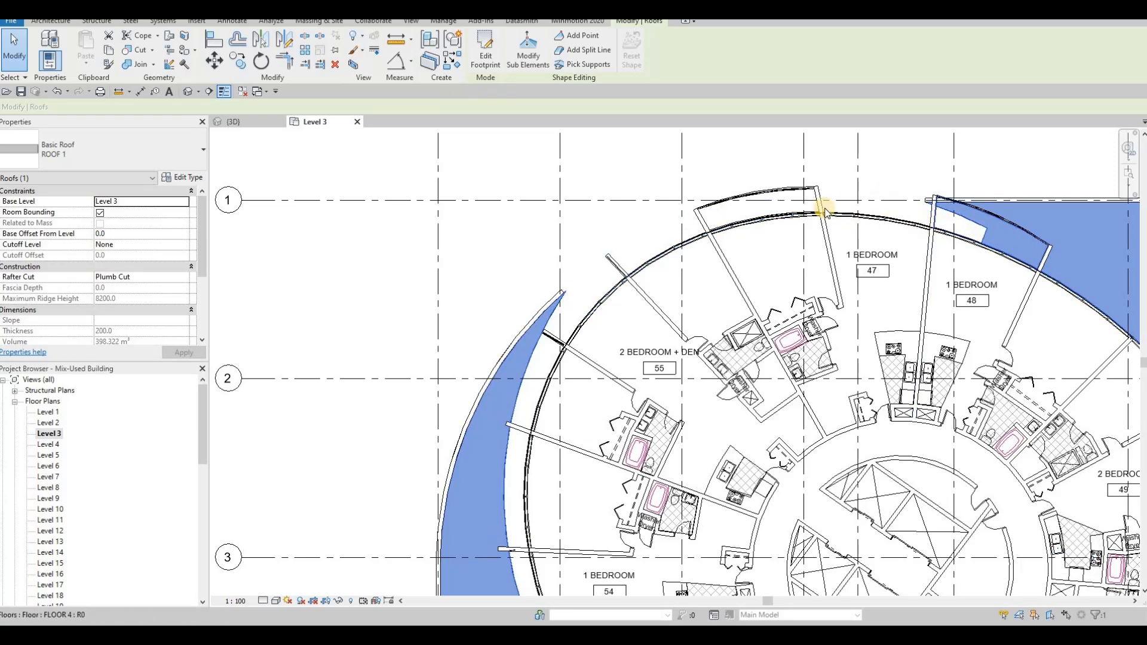
pyautogui.scroll(3, 855, 207)
pyautogui.press('Escape')
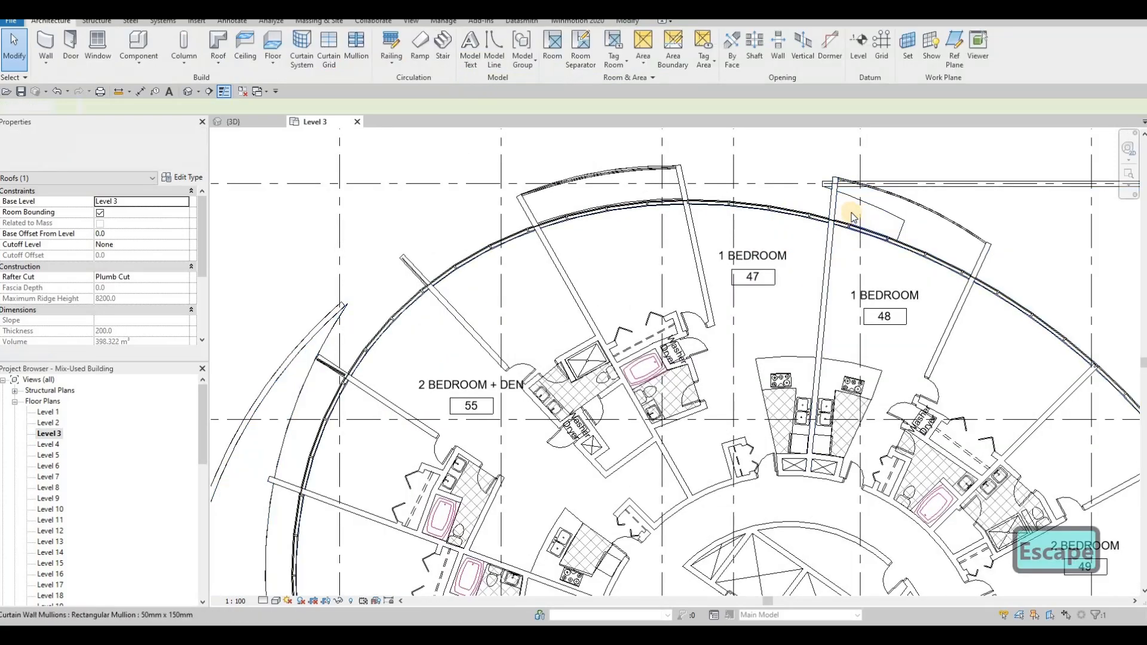
pyautogui.click(849, 211)
pyautogui.press('Escape')
pyautogui.press('Escape')
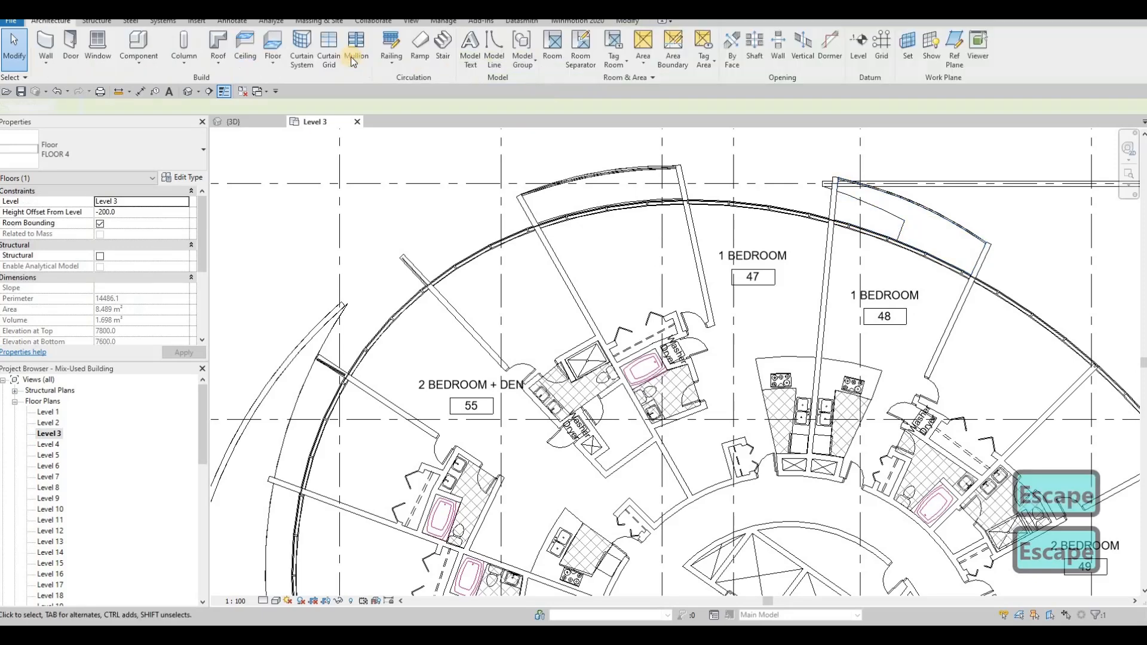
pyautogui.scroll(-3, 651, 203)
pyautogui.scroll(1, 564, 173)
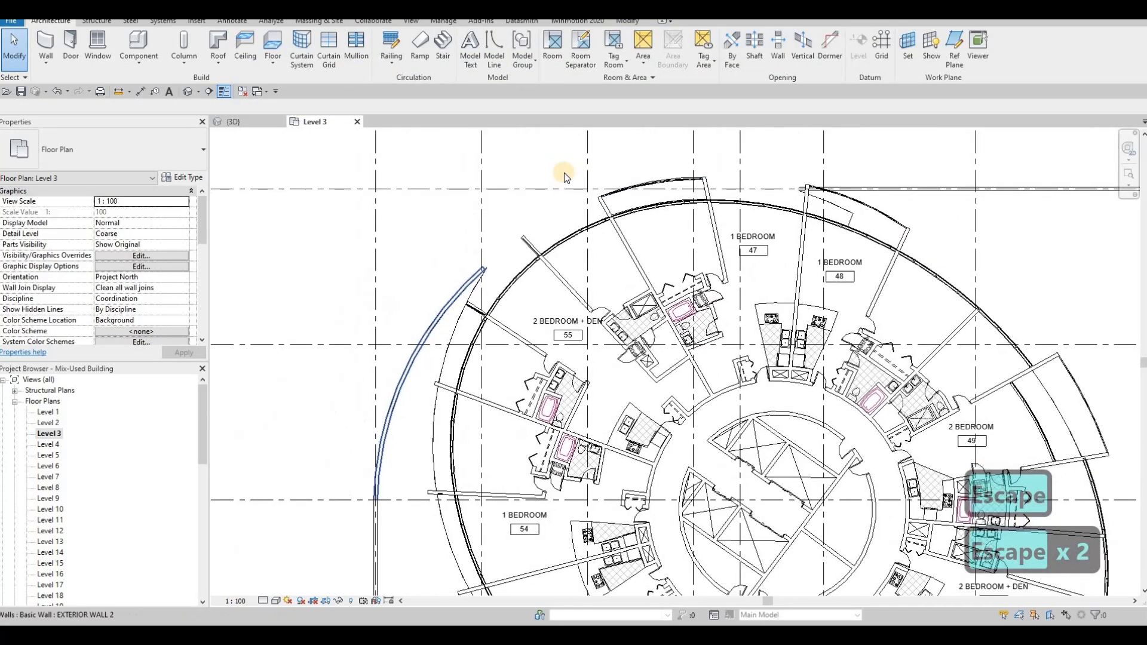
pyautogui.click(477, 303)
pyautogui.scroll(-3, 498, 312)
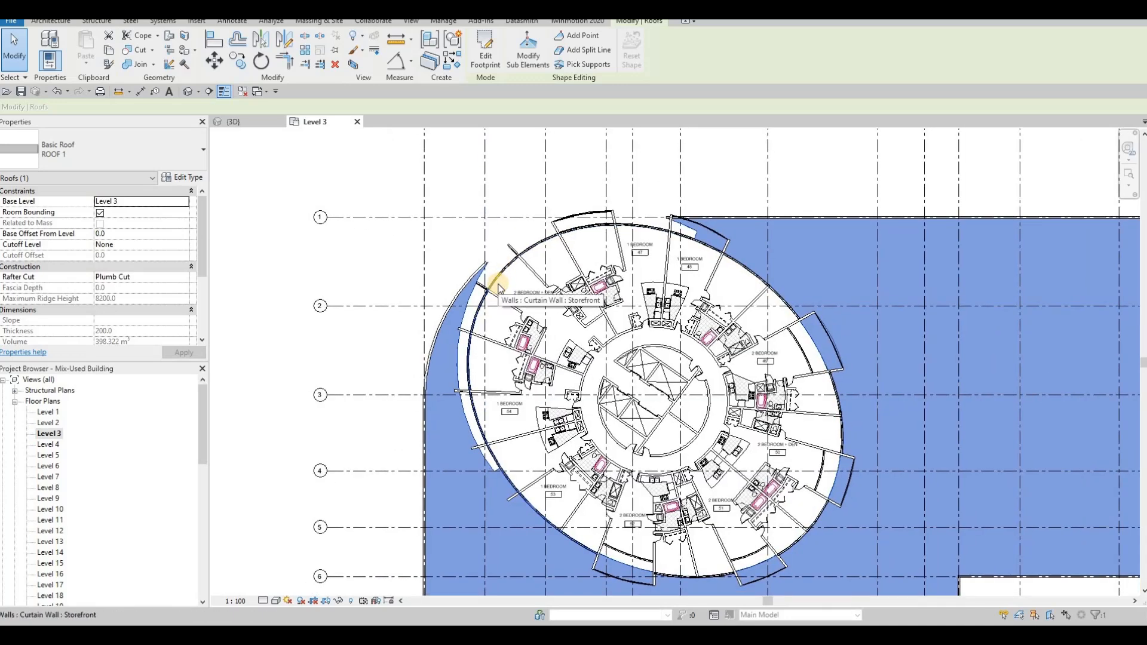
pyautogui.scroll(2, 575, 200)
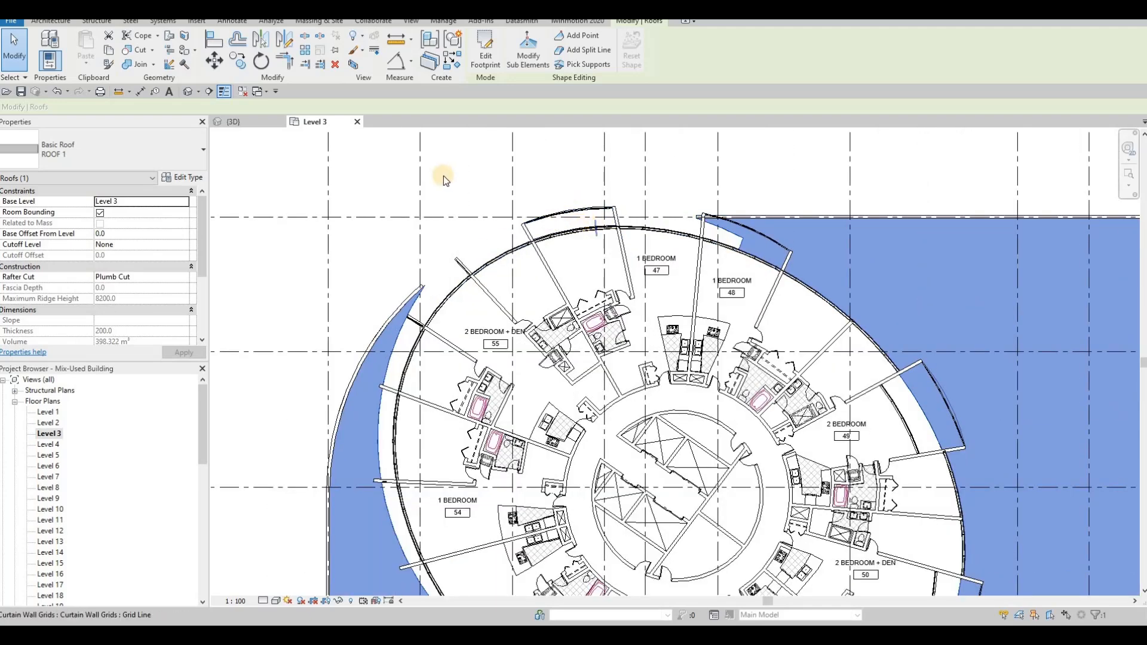
pyautogui.scroll(-2, 460, 359)
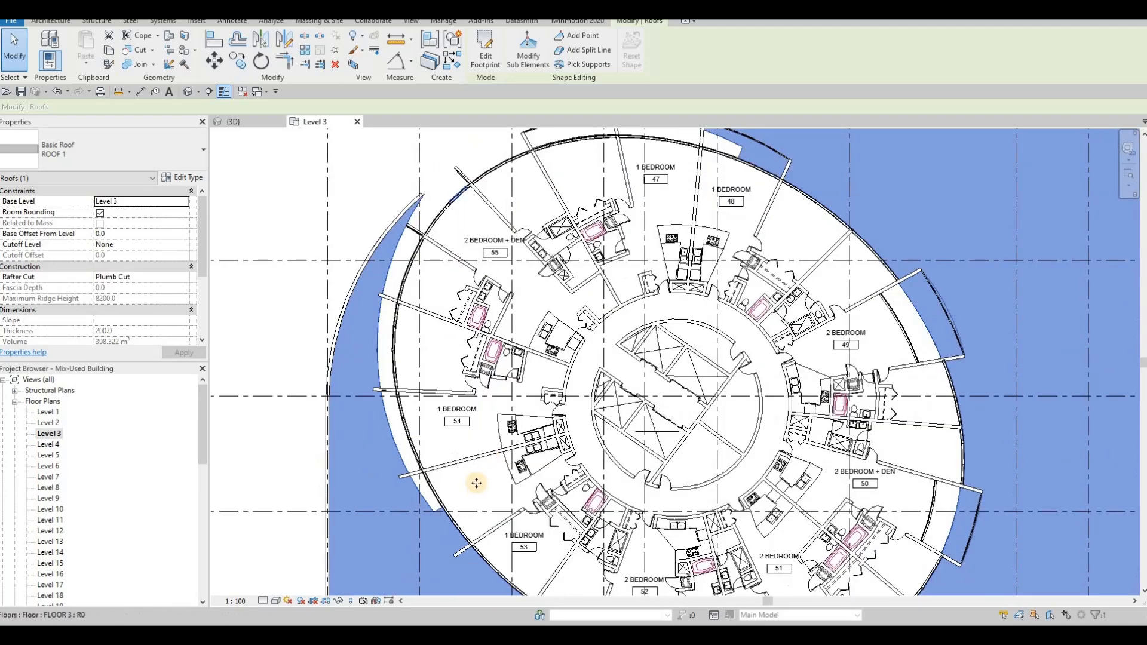
pyautogui.scroll(-1, 446, 352)
pyautogui.scroll(-3, 464, 195)
pyautogui.scroll(3, 451, 130)
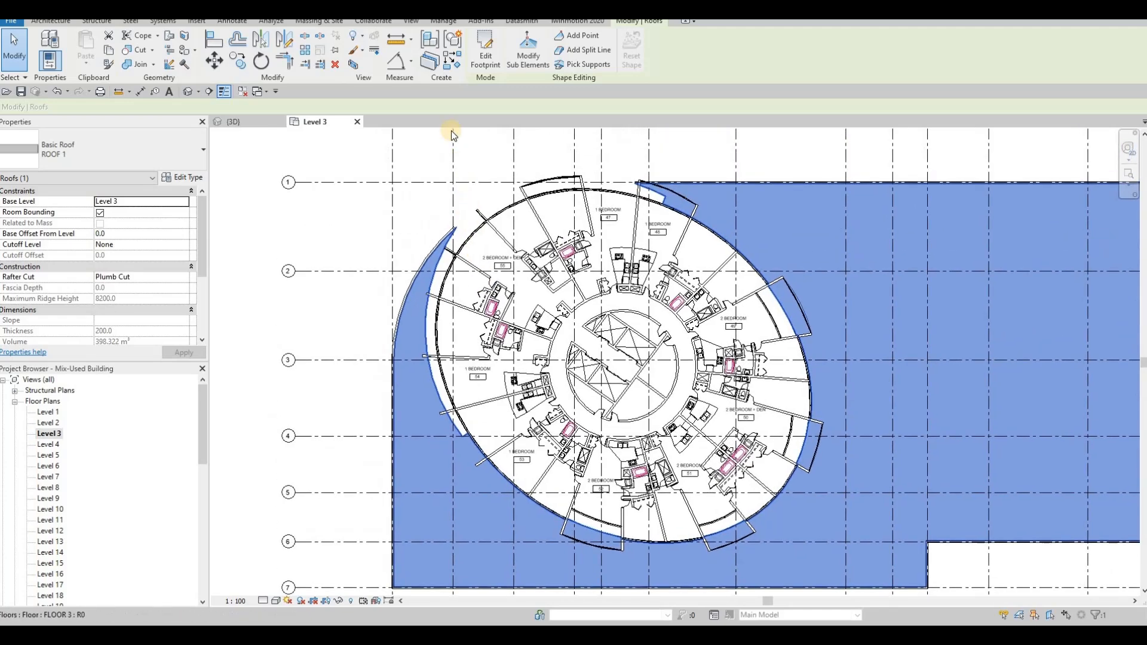
pyautogui.scroll(4, 516, 181)
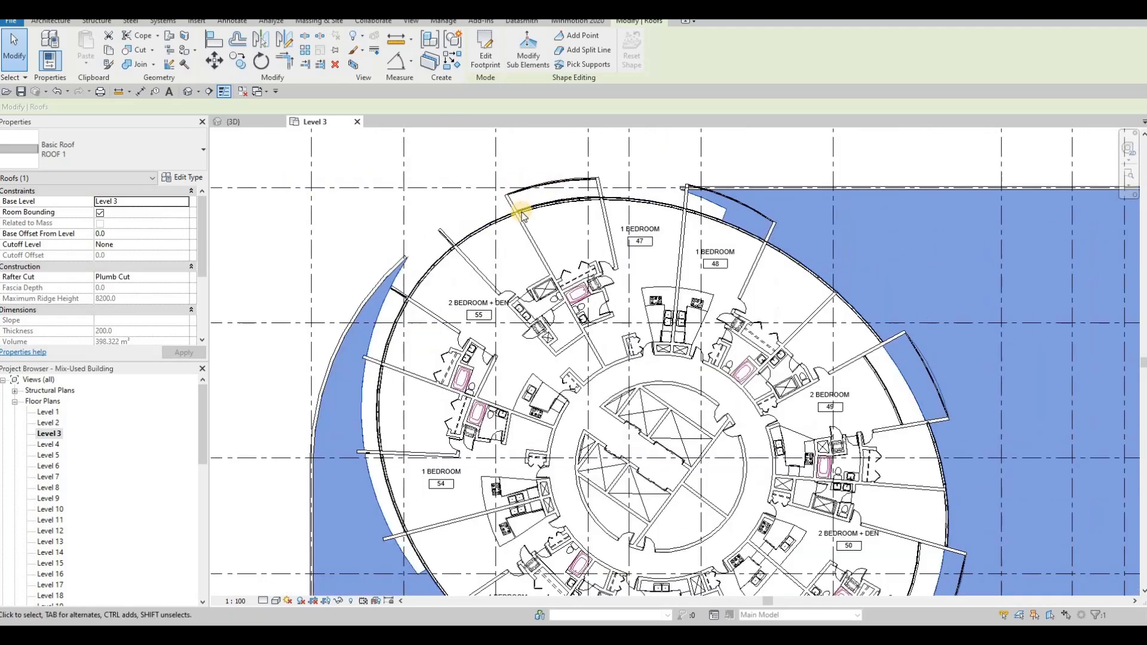
pyautogui.press('Escape')
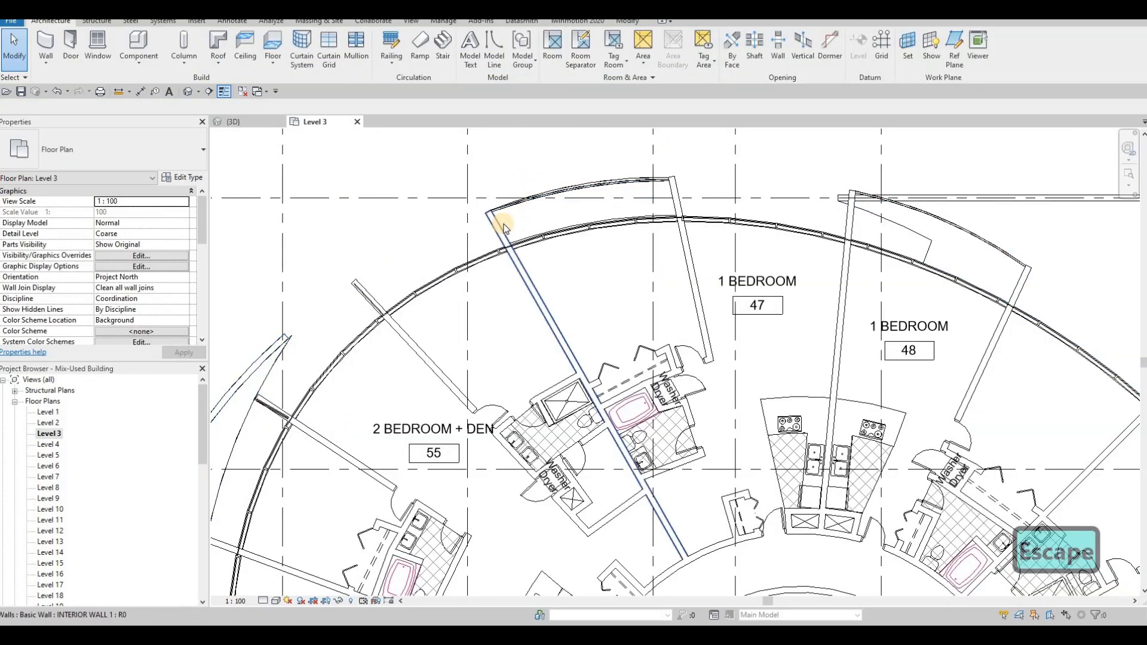
pyautogui.press('Tab')
pyautogui.press('Tab')
pyautogui.press('Tab')
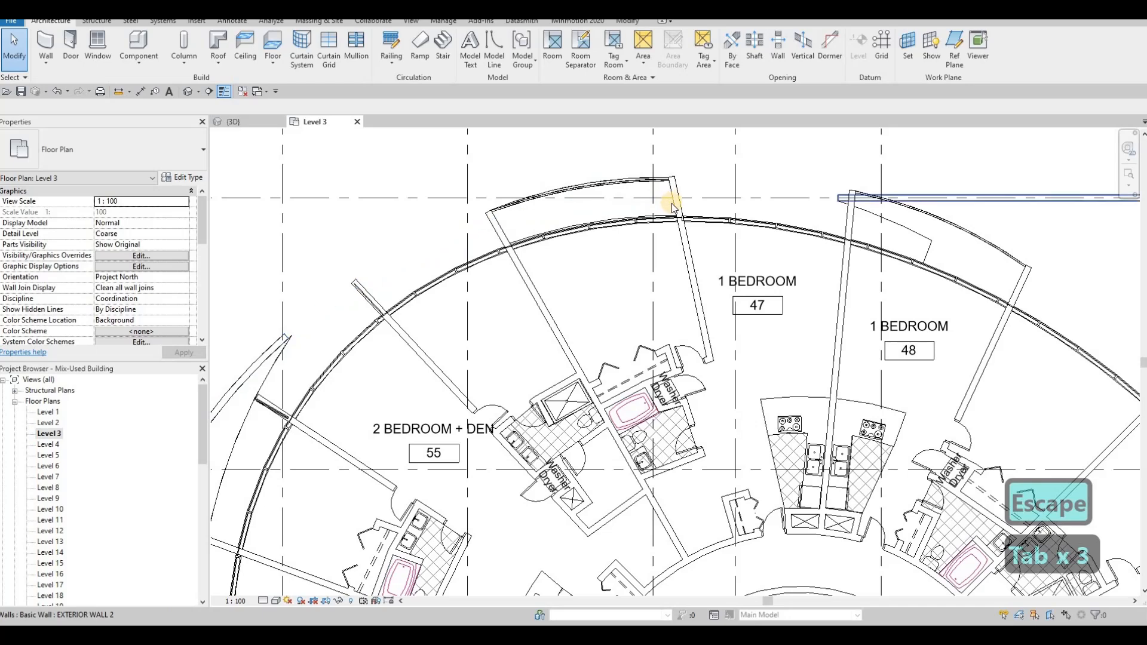
pyautogui.press('Tab')
pyautogui.press('Tab')
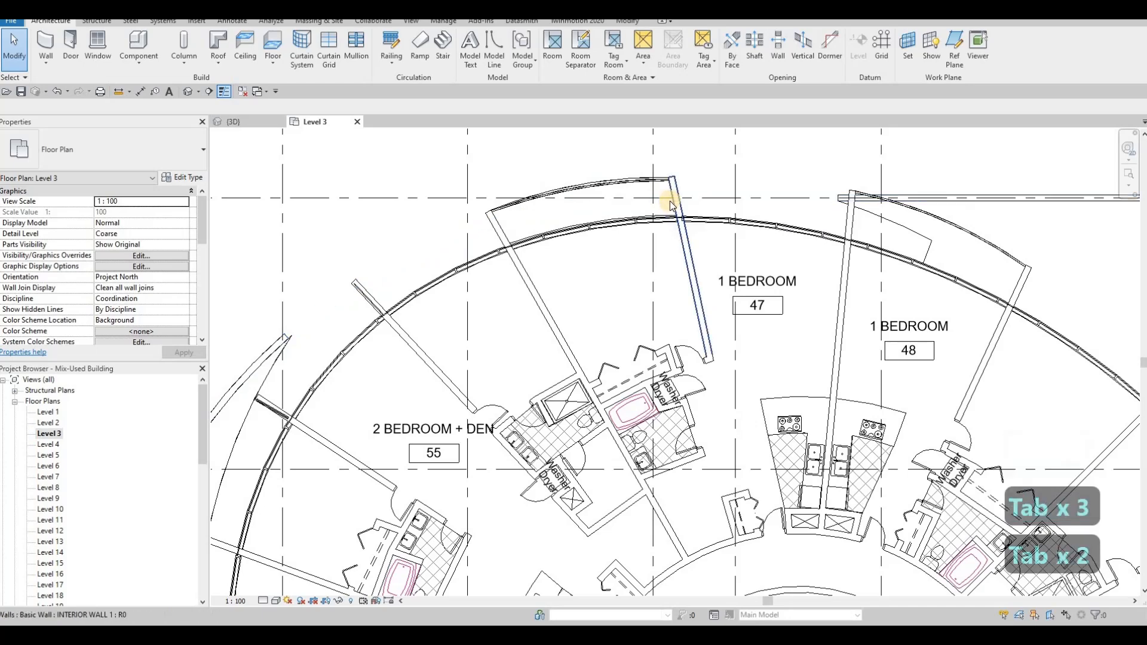
# Start a FLOOR 4 floor like unit 48's balcony slab and sketch its inner arc along unit 55's curtain wall, between the two side walls
pyautogui.click(877, 229)
pyautogui.press('c')
pyautogui.press('s')
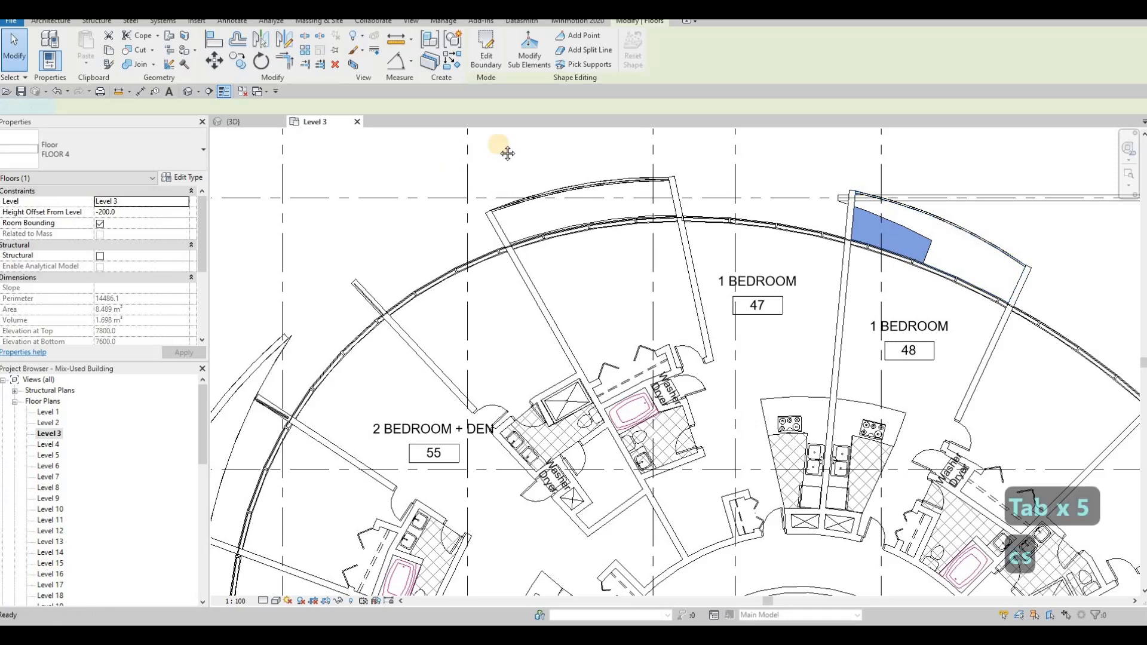
pyautogui.moveTo(406, 183)
pyautogui.mouseDown(button='middle')
pyautogui.moveTo(499, 154)
pyautogui.moveTo(571, 88)
pyautogui.mouseUp(button='middle')
pyautogui.scroll(-1, 512, 145)
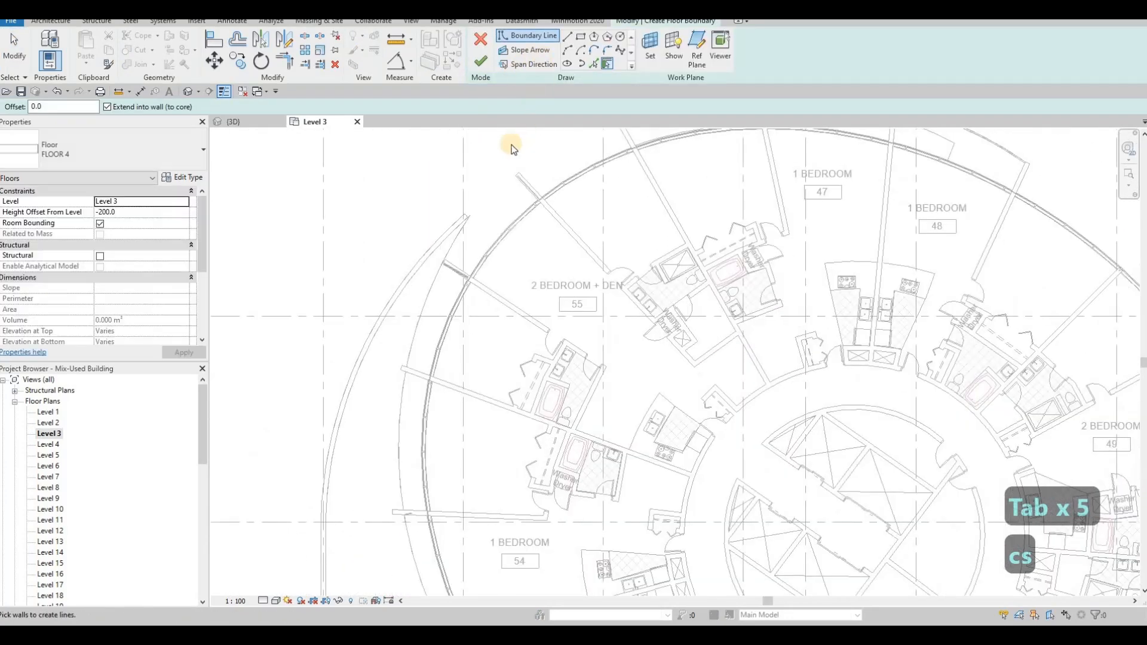
pyautogui.press('Escape')
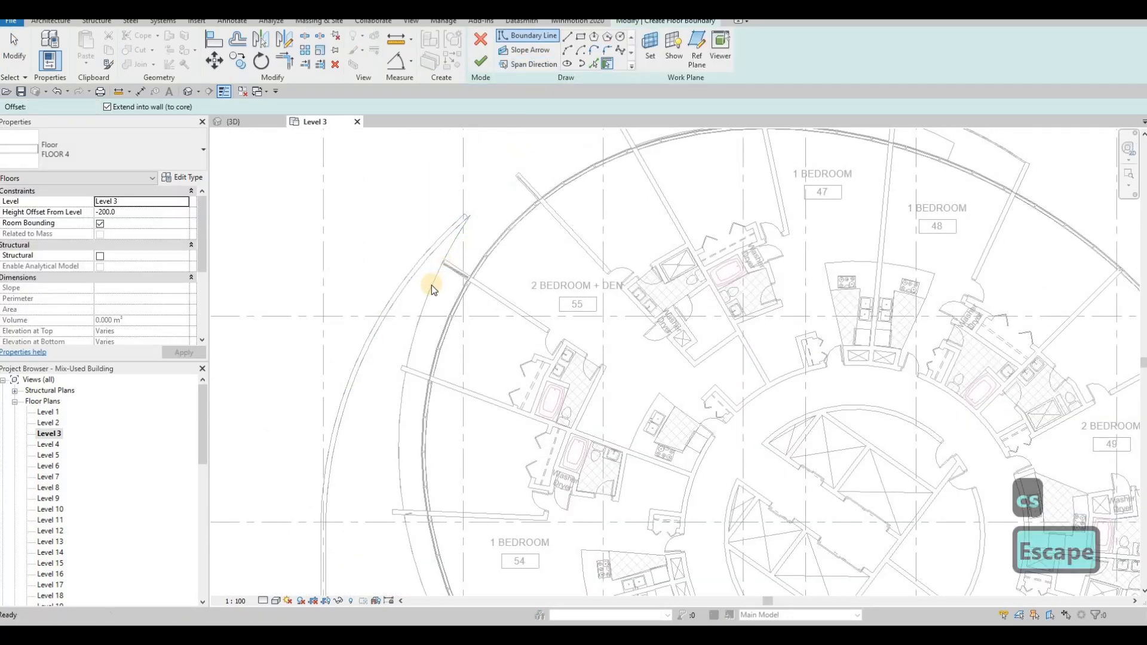
pyautogui.press('Escape')
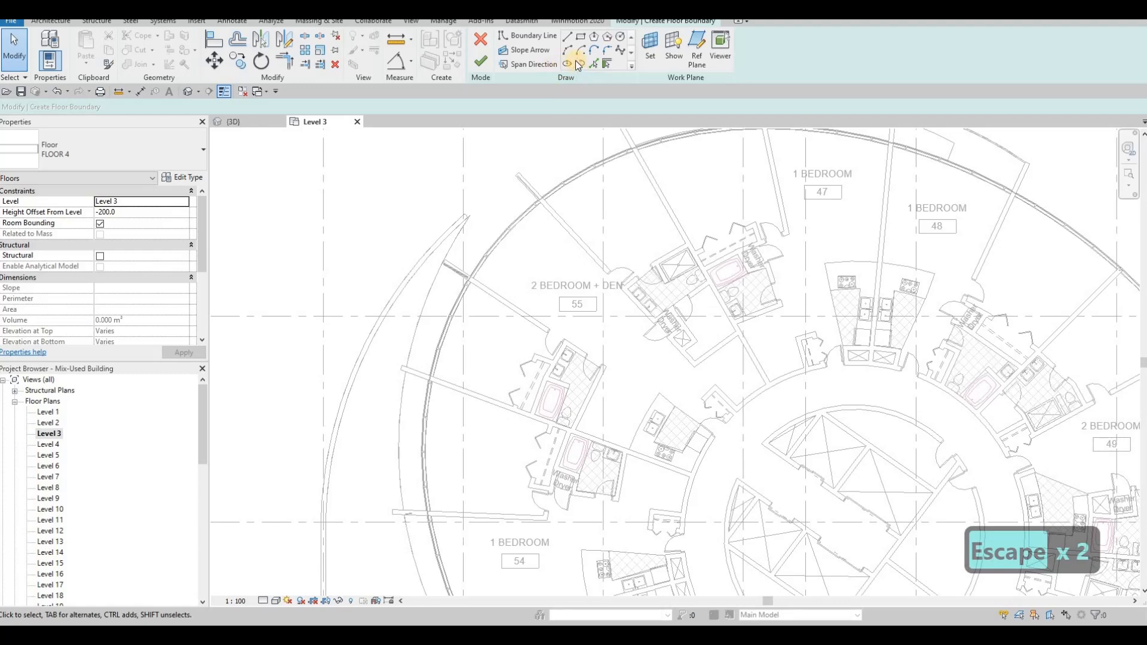
pyautogui.click(567, 49)
pyautogui.scroll(-4, 537, 204)
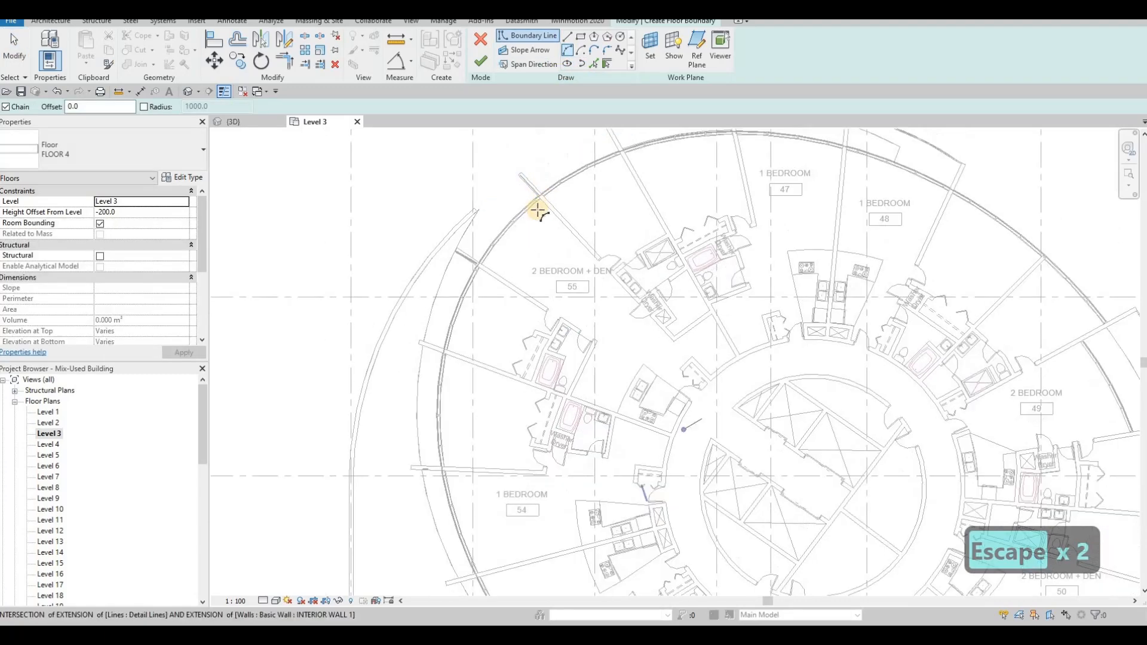
pyautogui.scroll(5, 496, 341)
pyautogui.scroll(5, 496, 341)
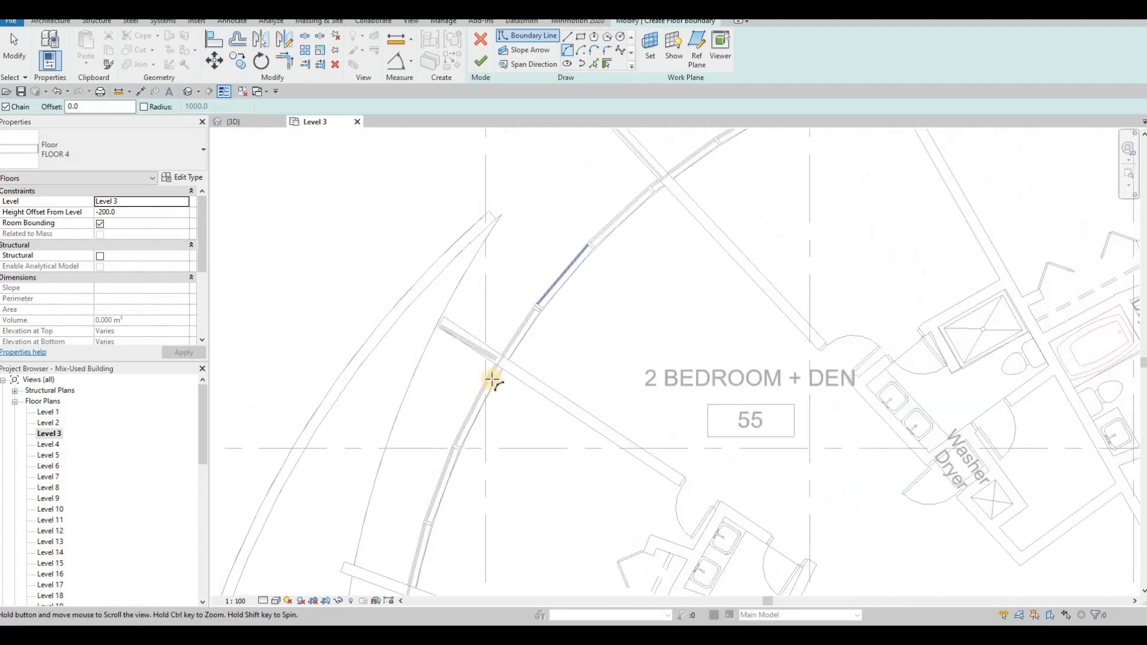
pyautogui.click(503, 423)
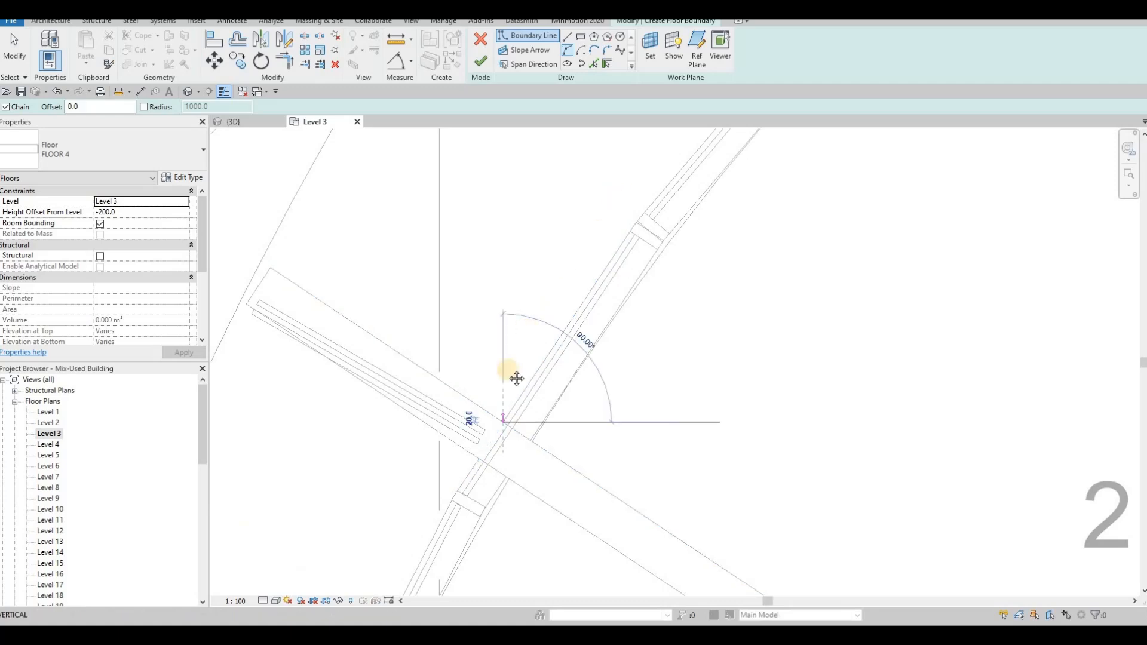
pyautogui.scroll(-3, 541, 270)
pyautogui.scroll(1, 640, 282)
pyautogui.moveTo(687, 149); pyautogui.dragTo(601, 323, button='middle')
pyautogui.moveTo(678, 224); pyautogui.dragTo(571, 357, button='middle')
pyautogui.scroll(3, 732, 211)
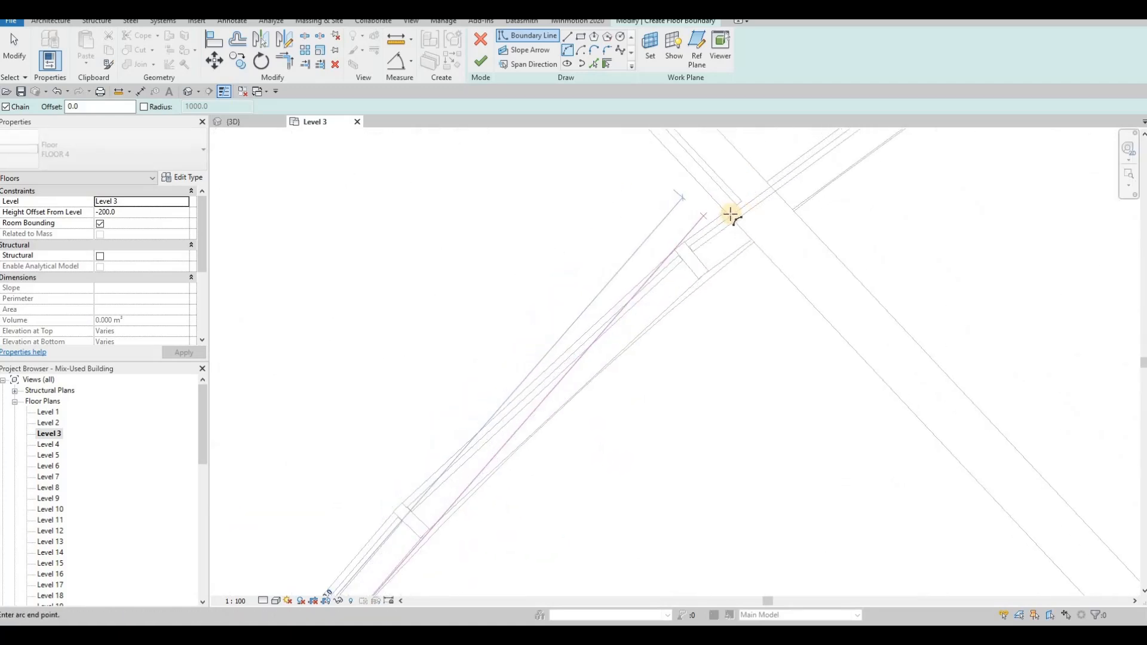
pyautogui.click(733, 212)
pyautogui.scroll(-4, 624, 269)
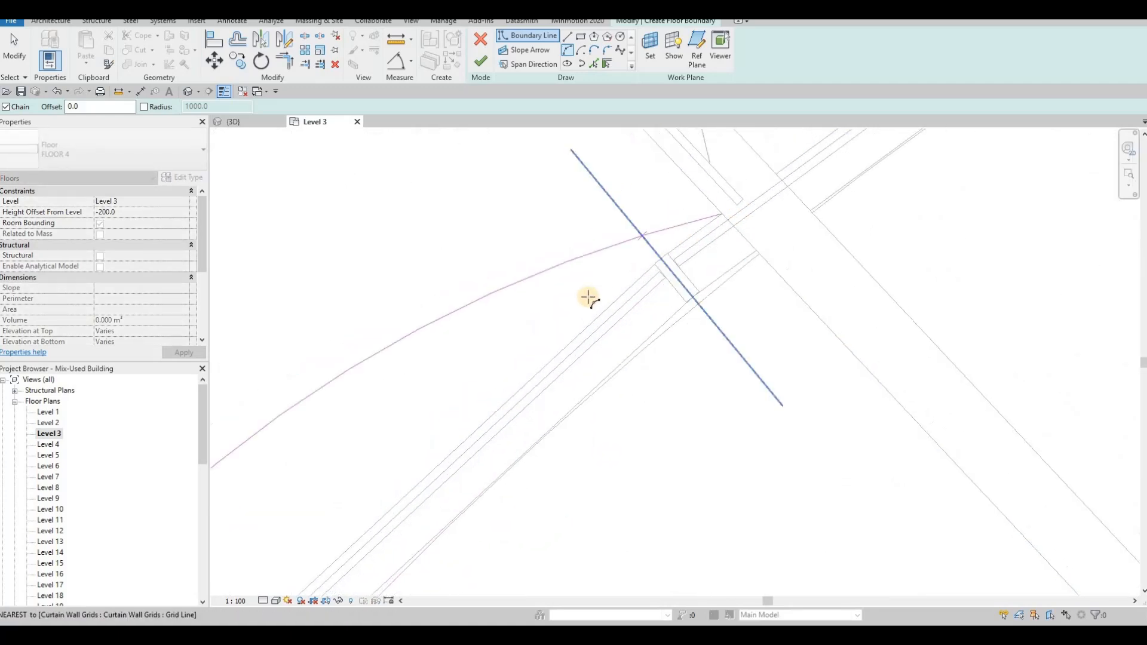
pyautogui.click(492, 406)
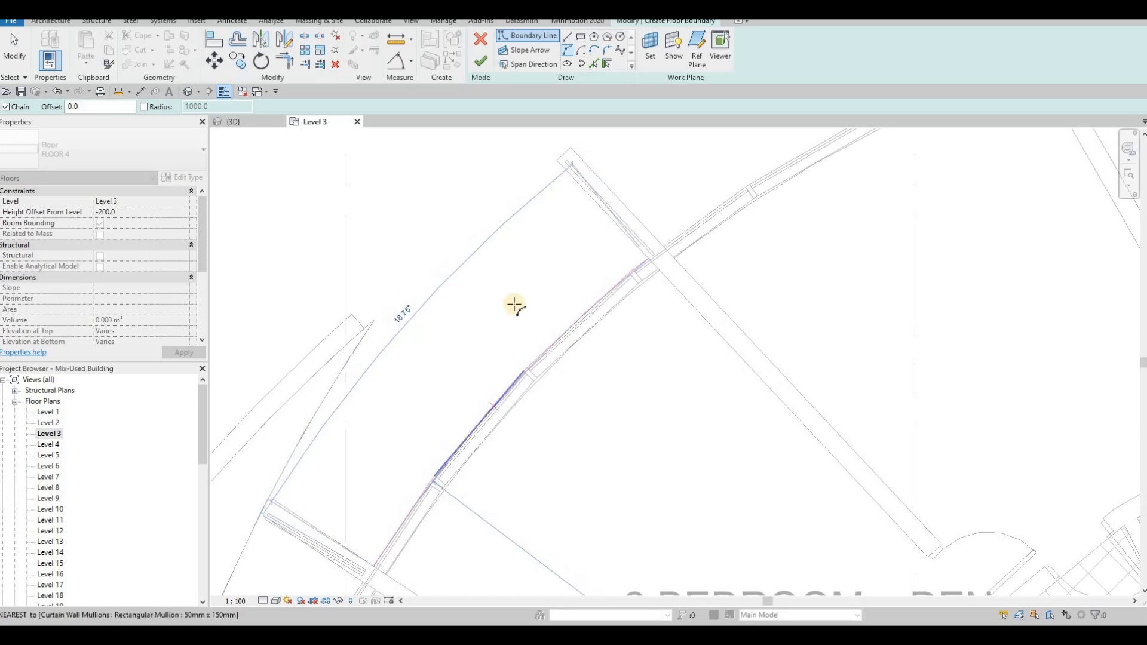
pyautogui.scroll(5, 525, 315)
pyautogui.press('Escape')
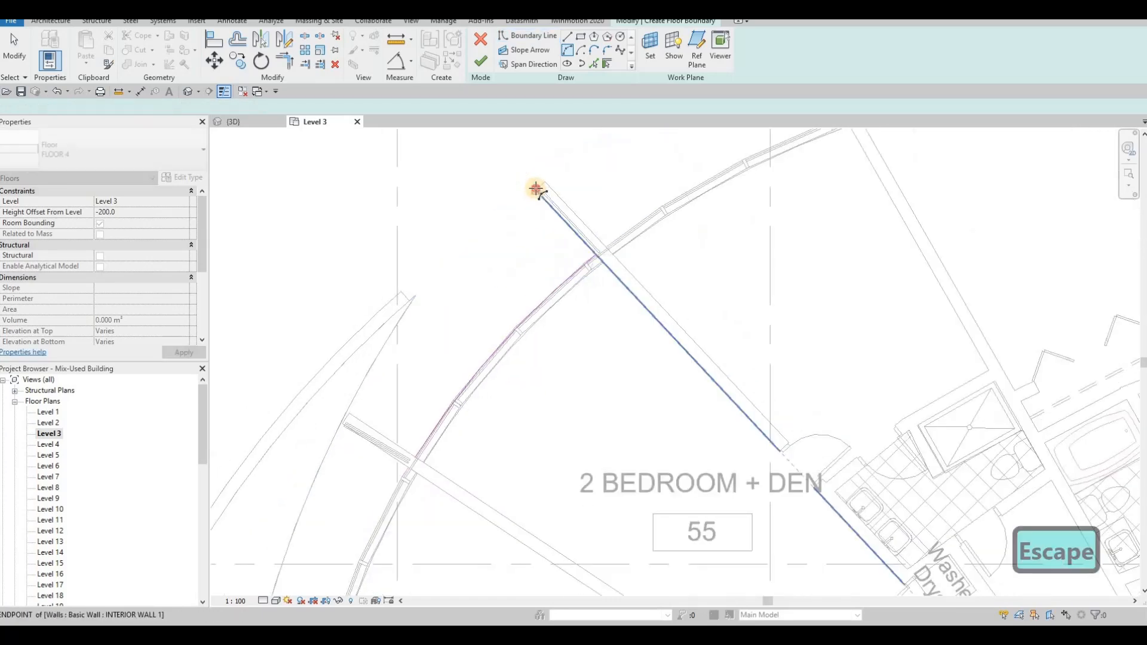
# Sketch the outer arc of the unit 55 balcony boundary between the outer ends of the two side walls
pyautogui.click(536, 189)
pyautogui.moveTo(435, 335); pyautogui.dragTo(515, 256, button='middle')
pyautogui.click(429, 340)
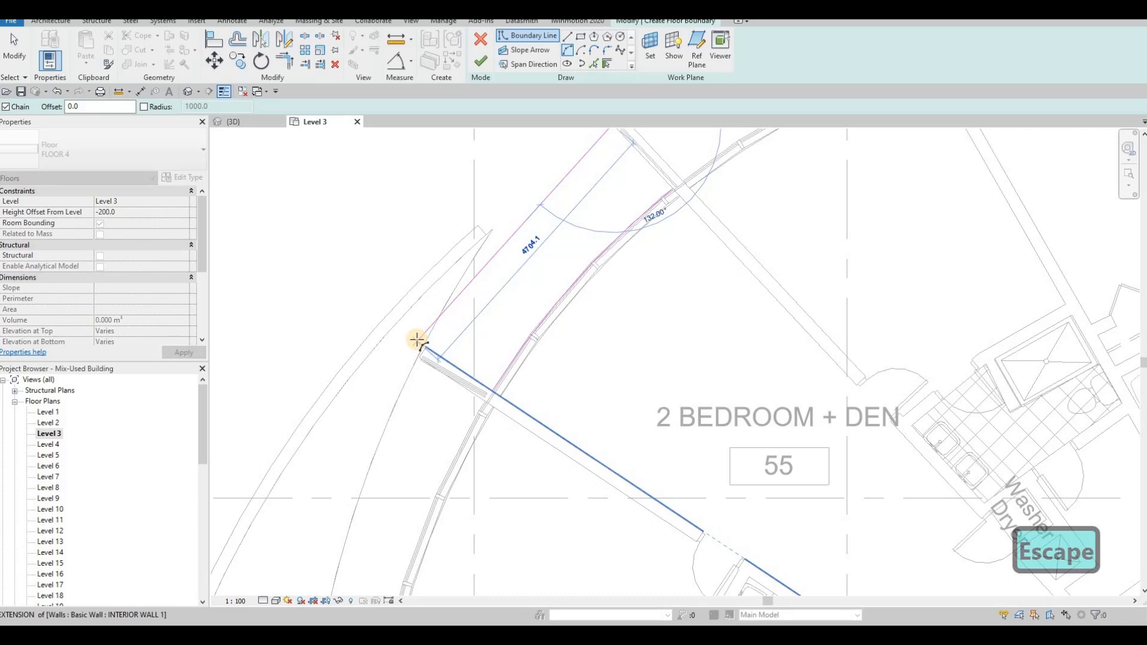
pyautogui.scroll(2, 421, 341)
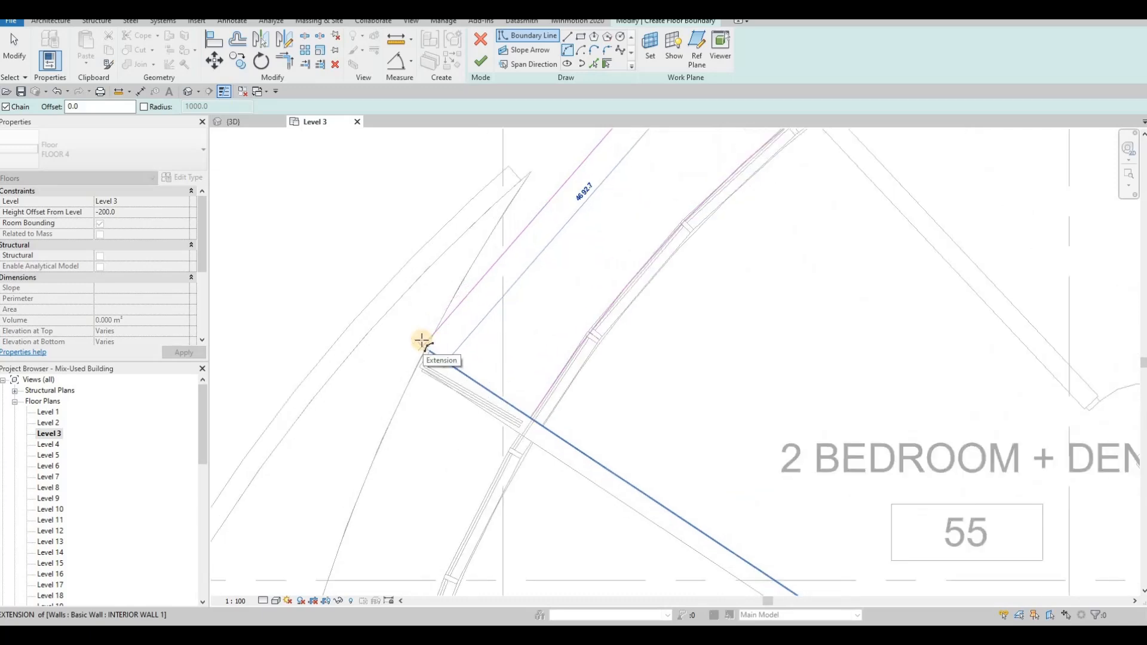
pyautogui.click(422, 342)
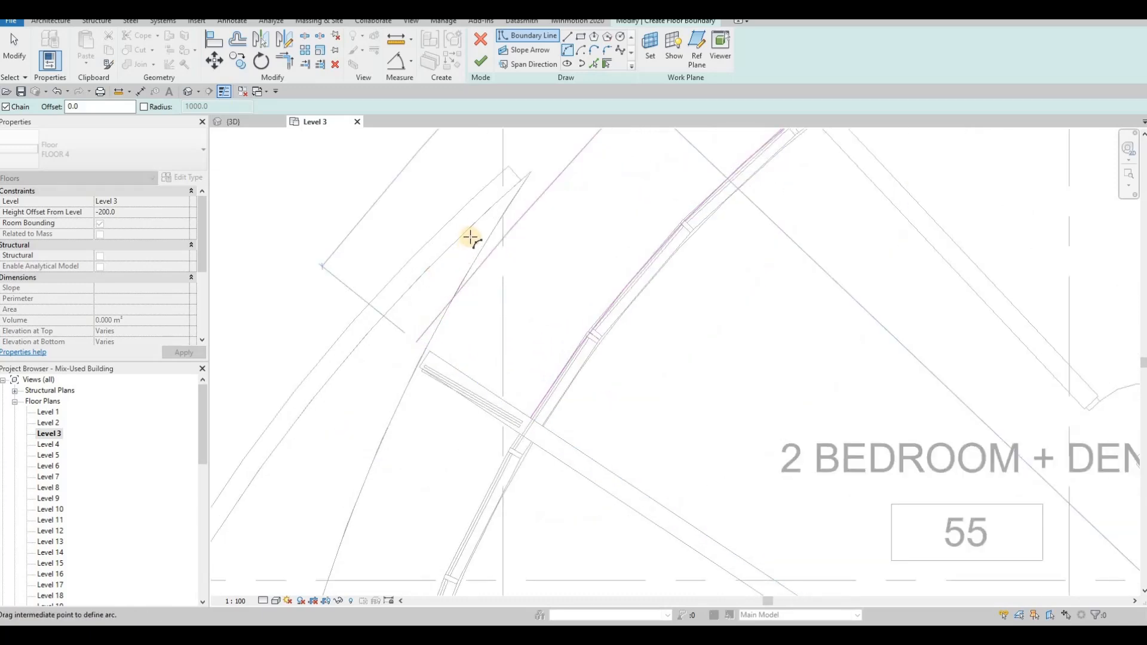
pyautogui.scroll(-2, 468, 237)
pyautogui.press('Escape')
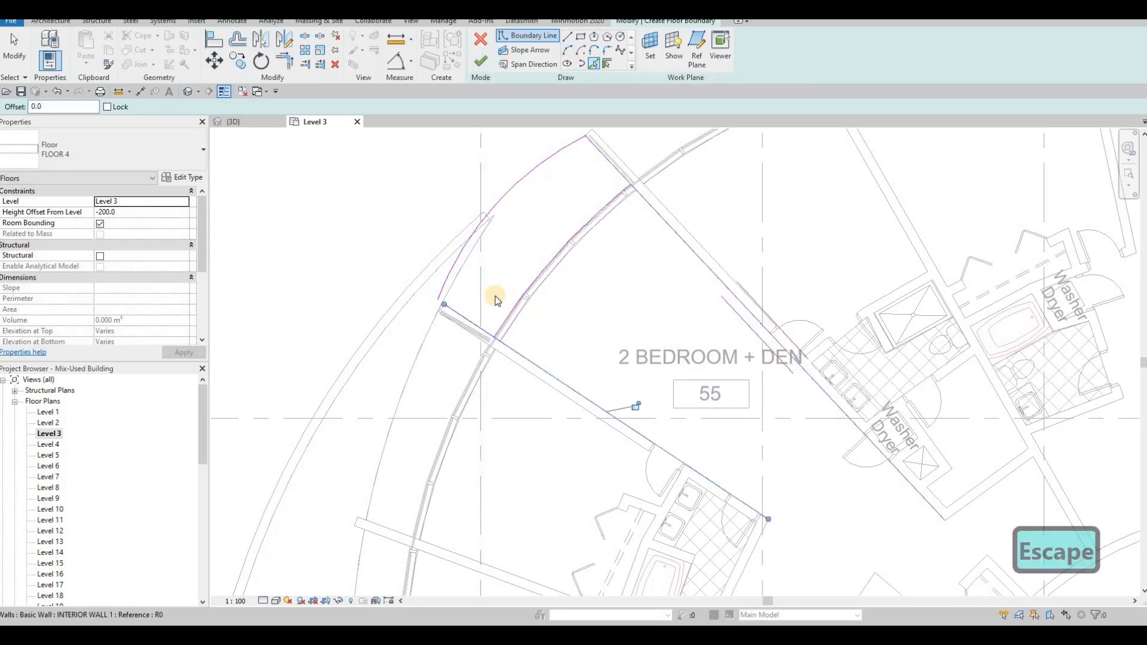
# Trim the side boundary lines along both walls to the inner and outer arcs and finish the unit 55 balcony floor
pyautogui.press('Escape')
pyautogui.press('t')
pyautogui.press('r')
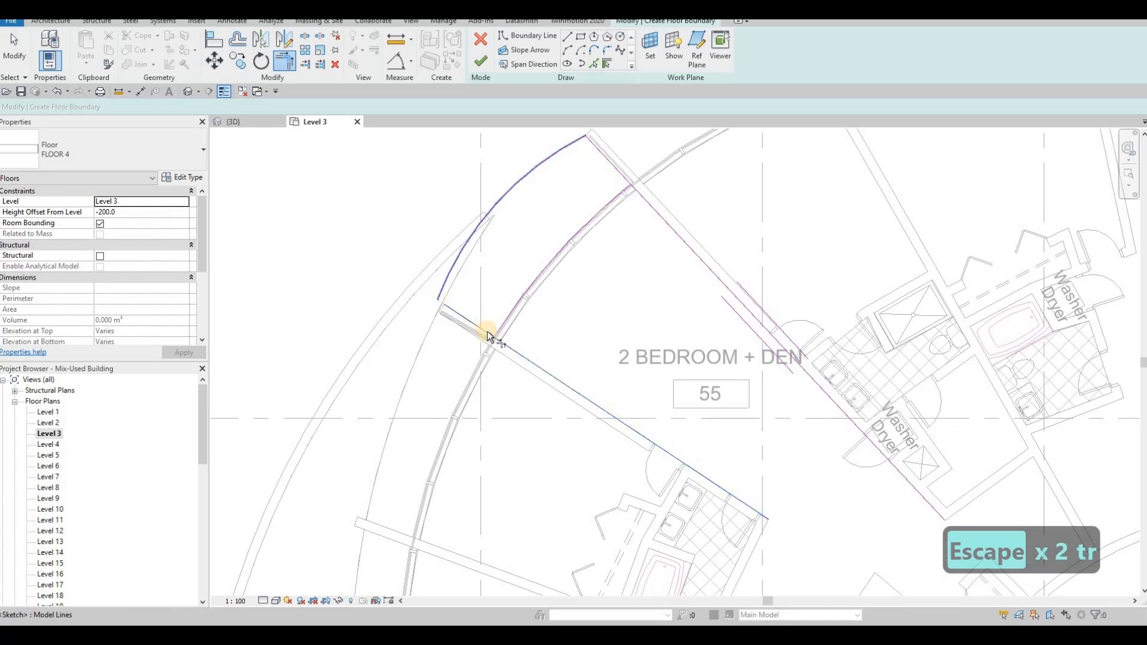
pyautogui.click(488, 336)
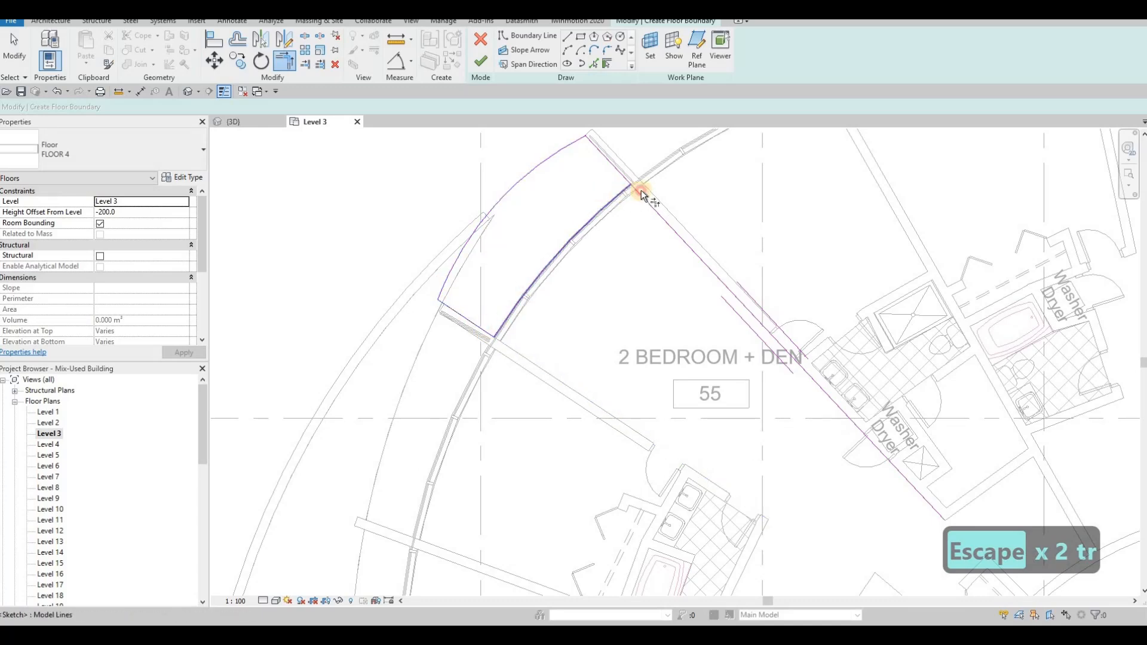
pyautogui.hotkey('ctrl', 'z')
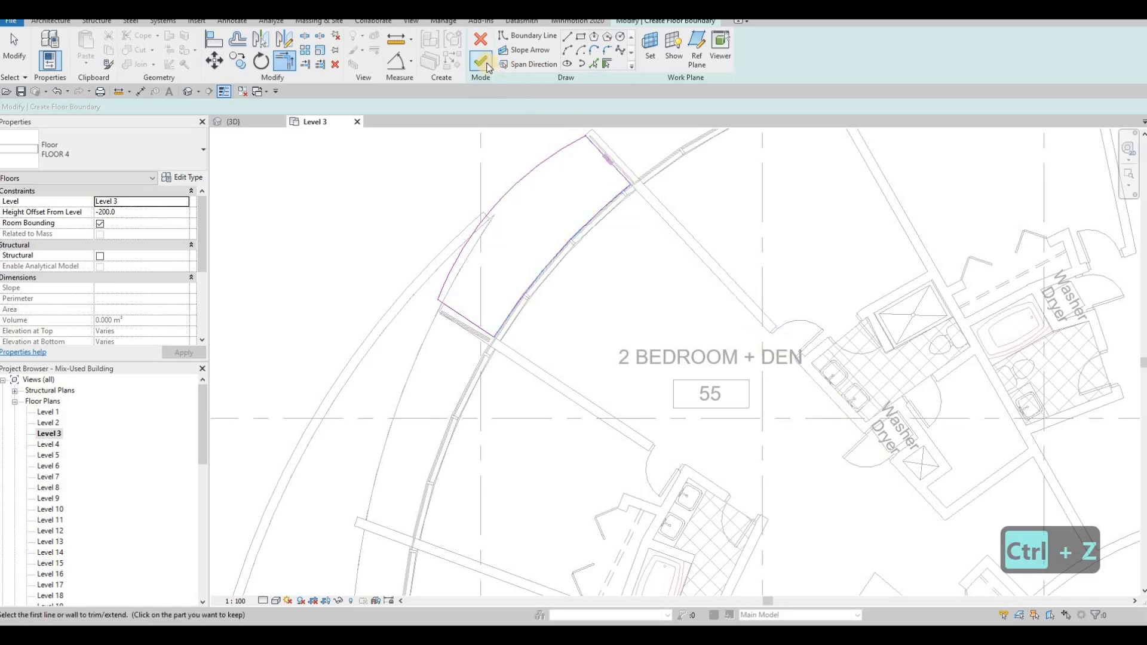
pyautogui.click(483, 61)
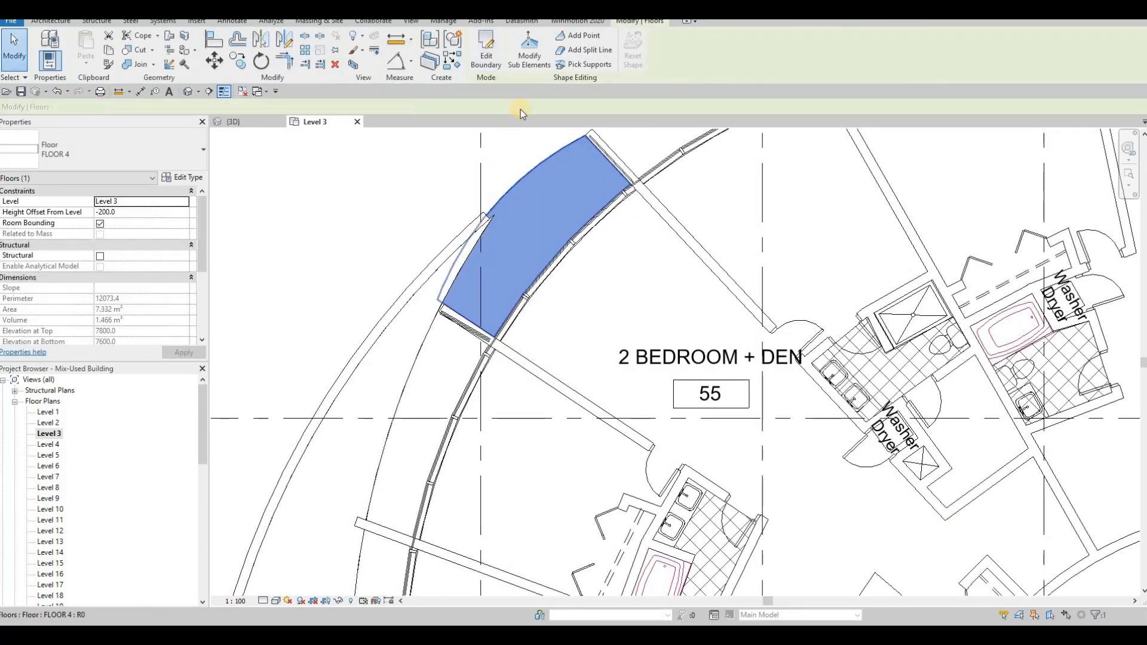
pyautogui.press('Escape')
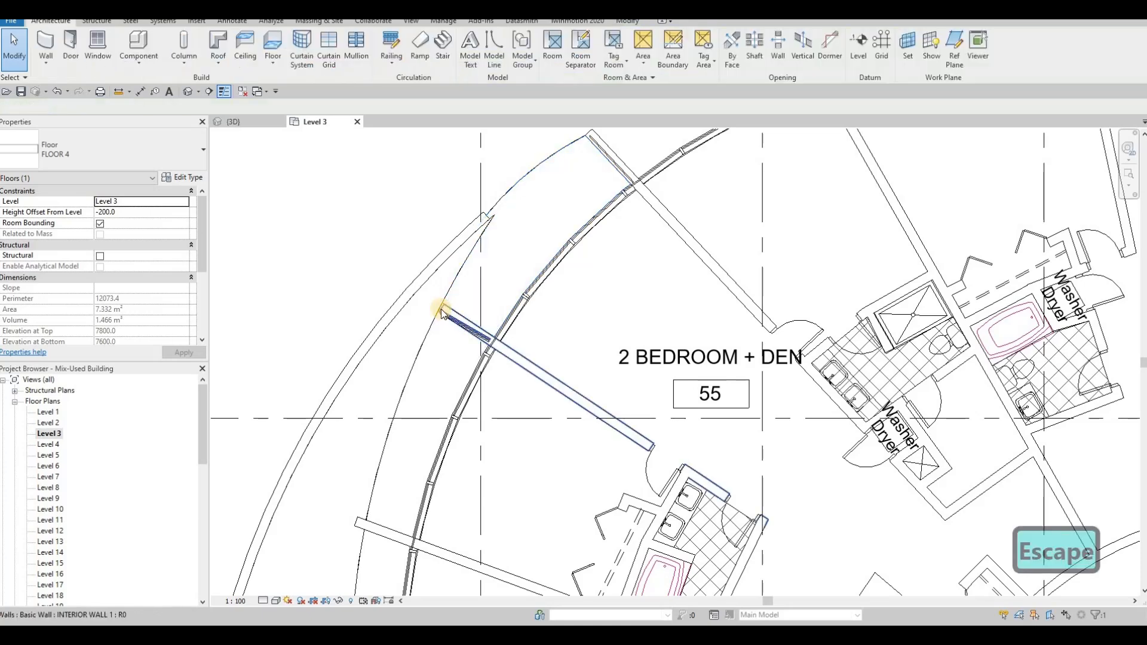
pyautogui.press('Escape')
# Lengthen unit 55's lower-left side wall outward and delete the short curtain wall embedded in its outer end
pyautogui.scroll(3, 463, 323)
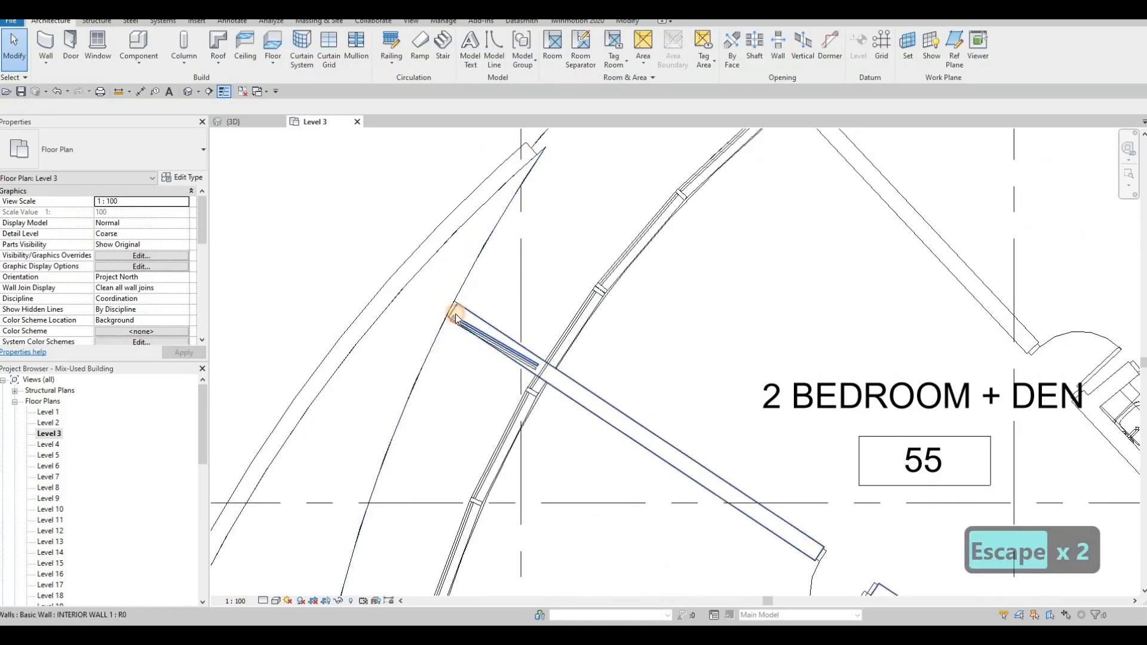
pyautogui.press('Tab')
pyautogui.click(457, 316)
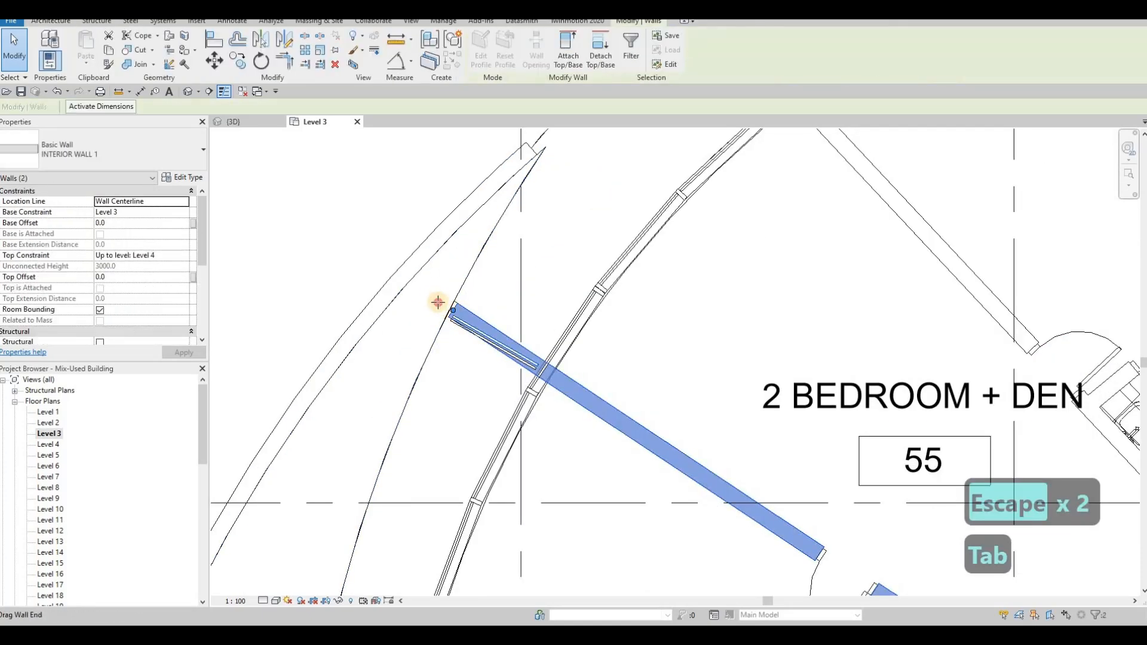
pyautogui.press('Escape')
pyautogui.click(476, 332)
pyautogui.press('Delete')
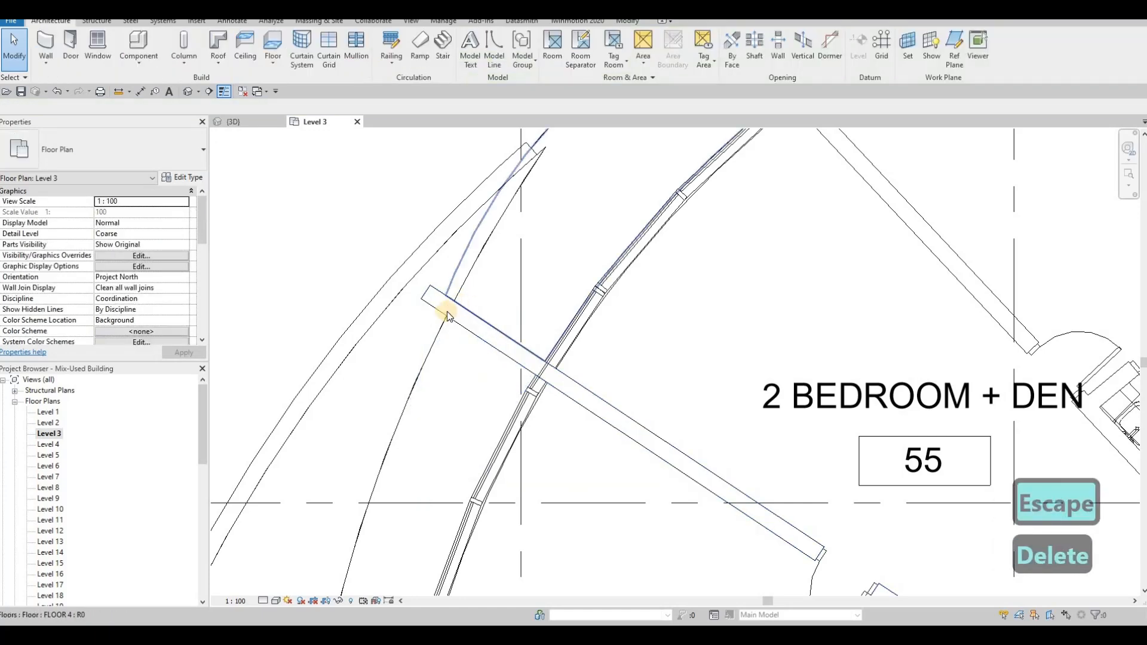
# Pull the outer end of unit 55's lower-left side wall back to the outer corner of the new balcony floor
pyautogui.click(451, 316)
pyautogui.press('Escape')
pyautogui.click(429, 295)
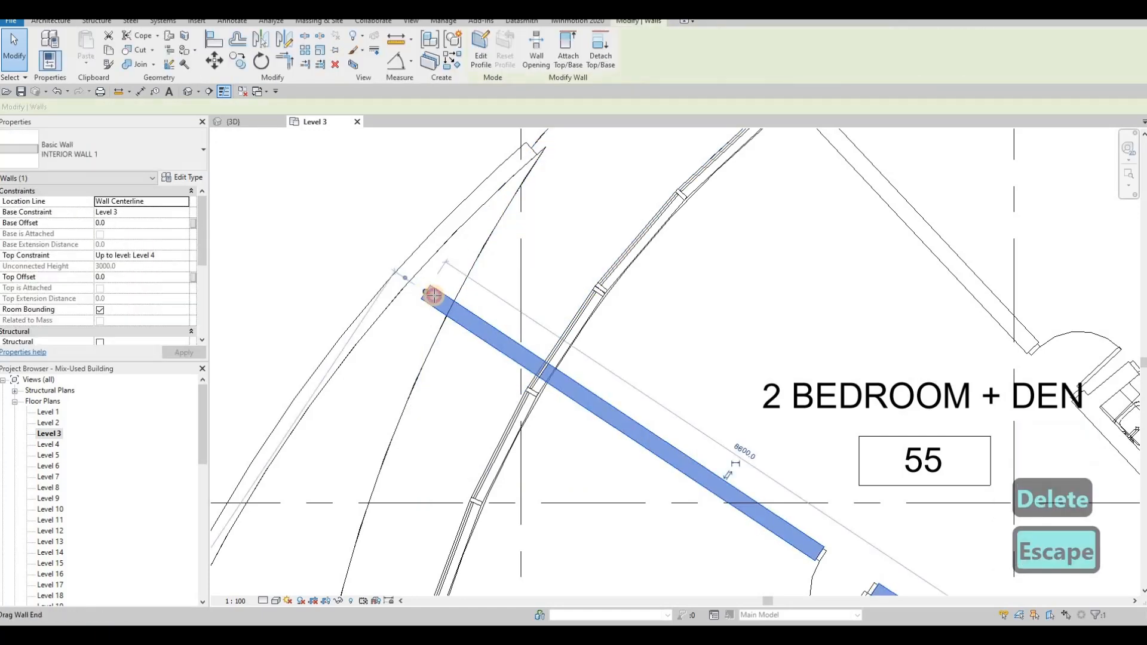
pyautogui.press('Delete')
pyautogui.press('Escape')
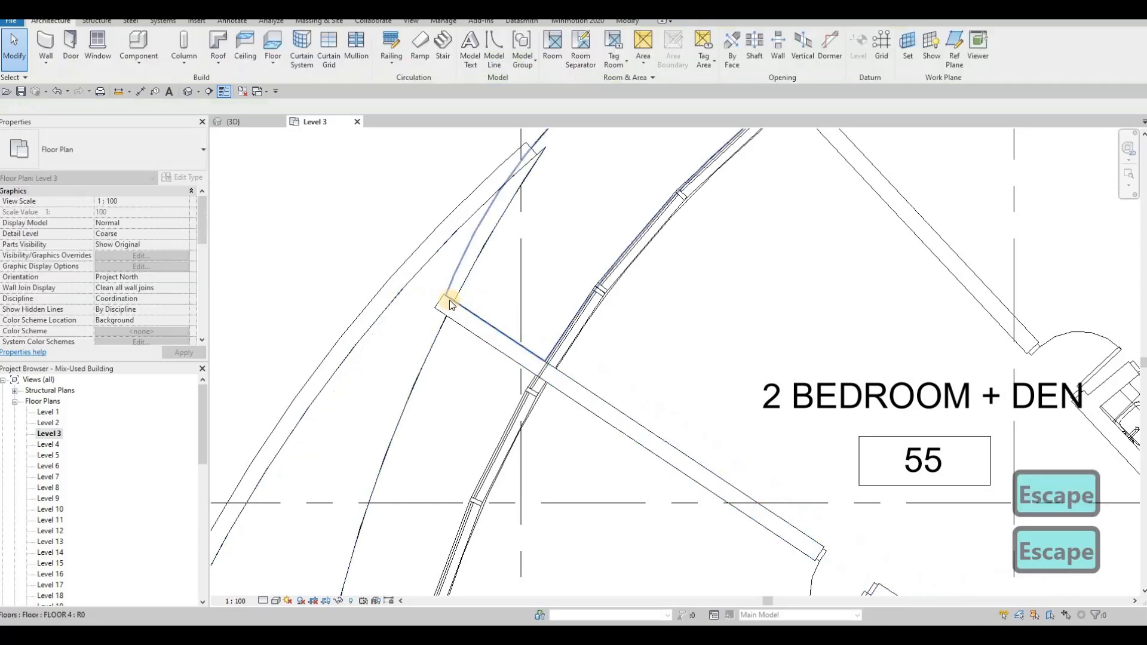
# Delete the short Exterior Glazing curtain wall embedded in the outer end of the balcony's upper-right side wall
pyautogui.scroll(-3, 526, 312)
pyautogui.scroll(-4, 550, 263)
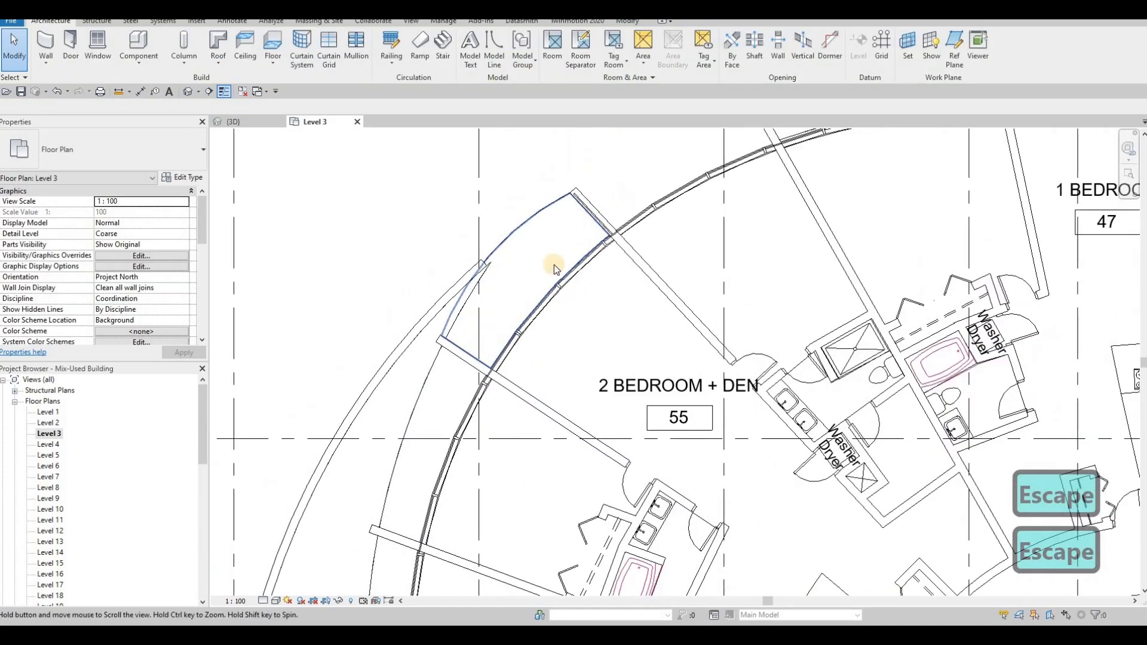
pyautogui.click(543, 285)
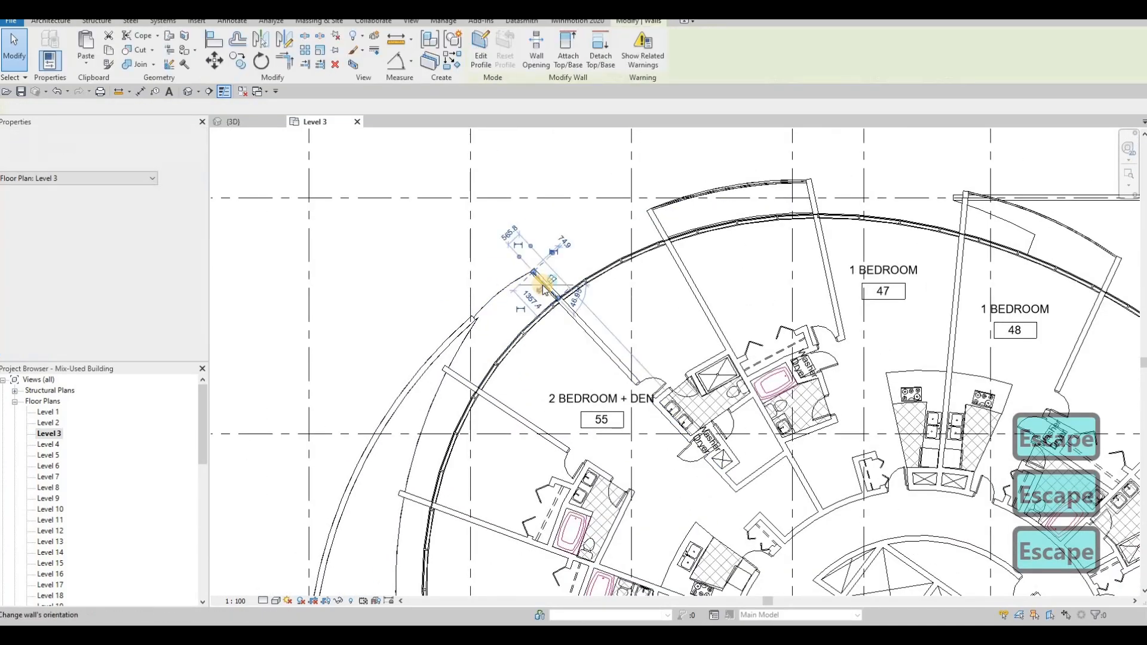
pyautogui.scroll(4, 545, 284)
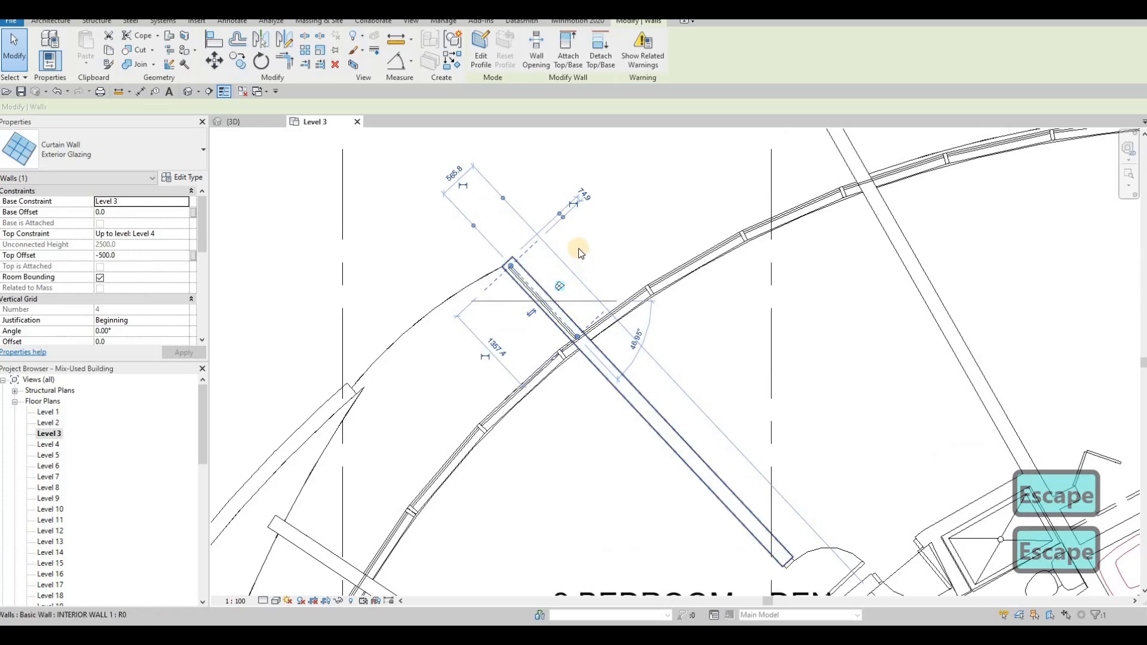
pyautogui.press('Delete')
pyautogui.scroll(-3, 639, 229)
pyautogui.moveTo(595, 264); pyautogui.dragTo(634, 288, button='middle')
pyautogui.scroll(-1, 634, 289)
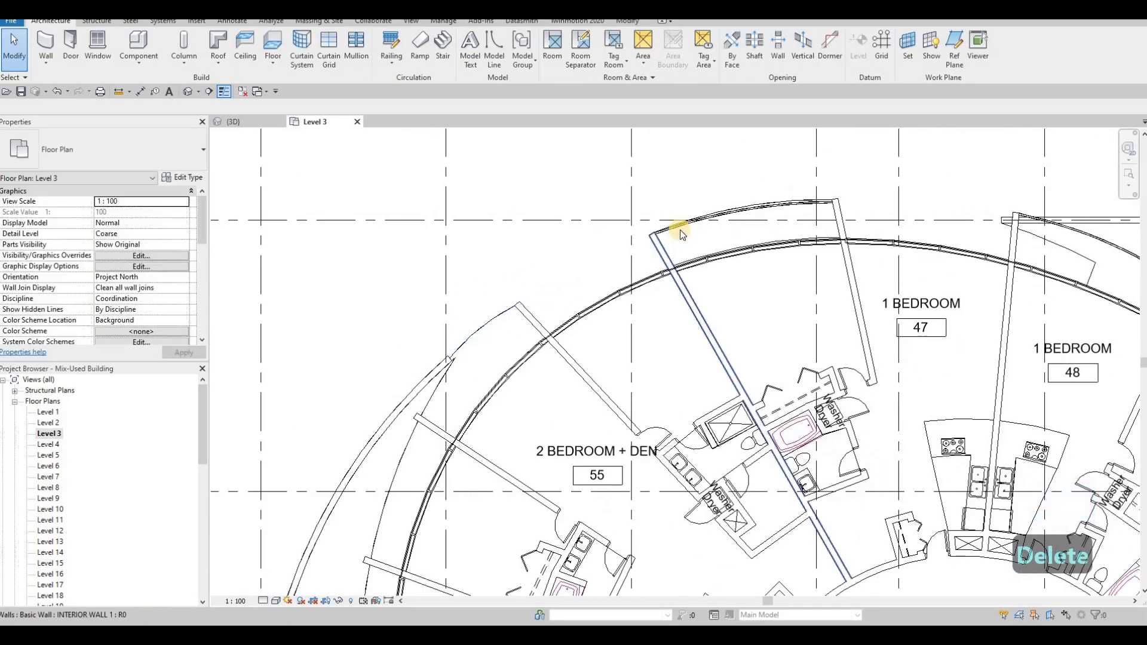
# Create a CONDO RAIL railing similar to the neighbouring one along the outer edge of unit 55's balcony, using an arc path between the side walls
pyautogui.moveTo(716, 221); pyautogui.dragTo(739, 179, button='middle')
pyautogui.click(740, 183)
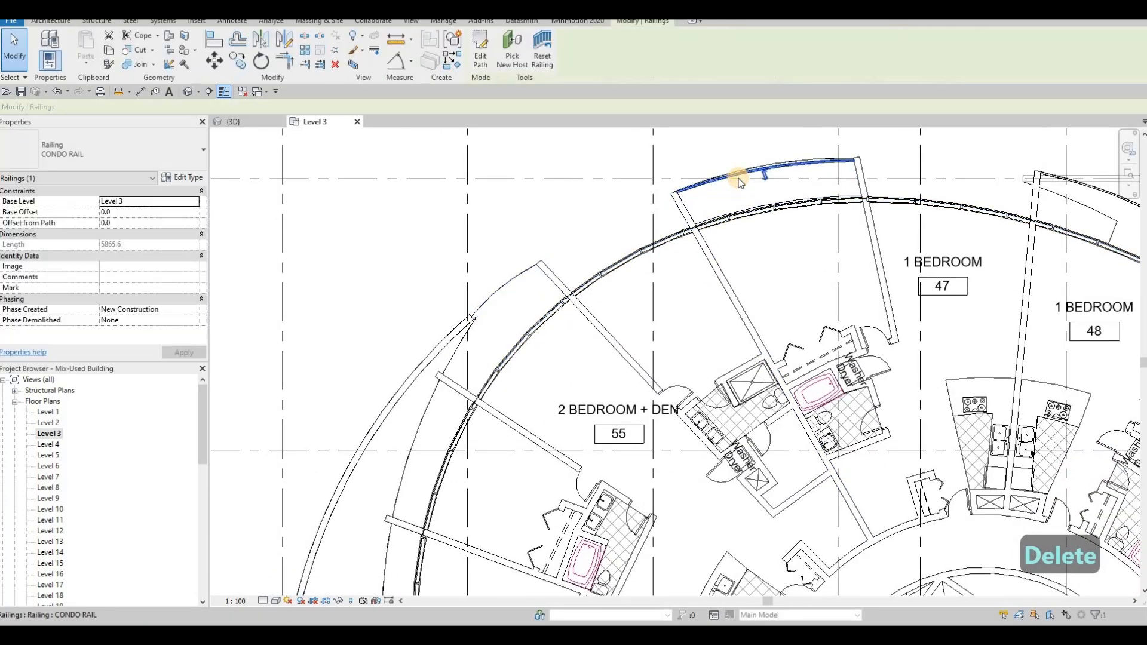
pyautogui.press('c')
pyautogui.press('s')
pyautogui.scroll(3, 517, 296)
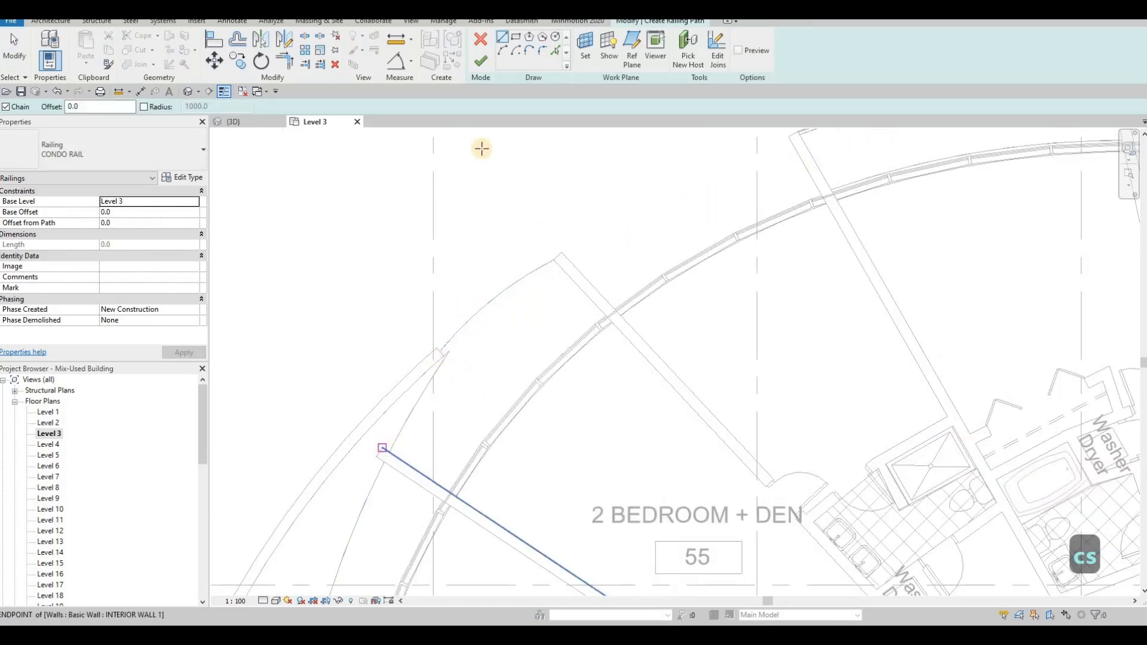
pyautogui.scroll(2, 557, 265)
pyautogui.click(559, 264)
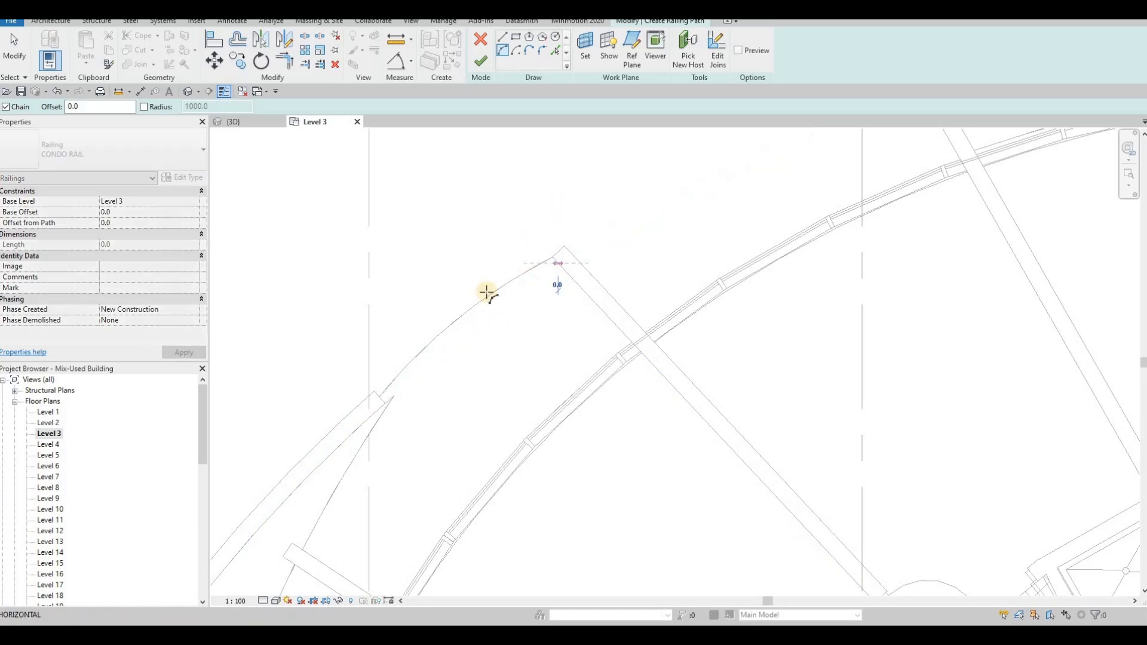
pyautogui.moveTo(300, 548); pyautogui.dragTo(358, 399, button='middle')
pyautogui.click(359, 398)
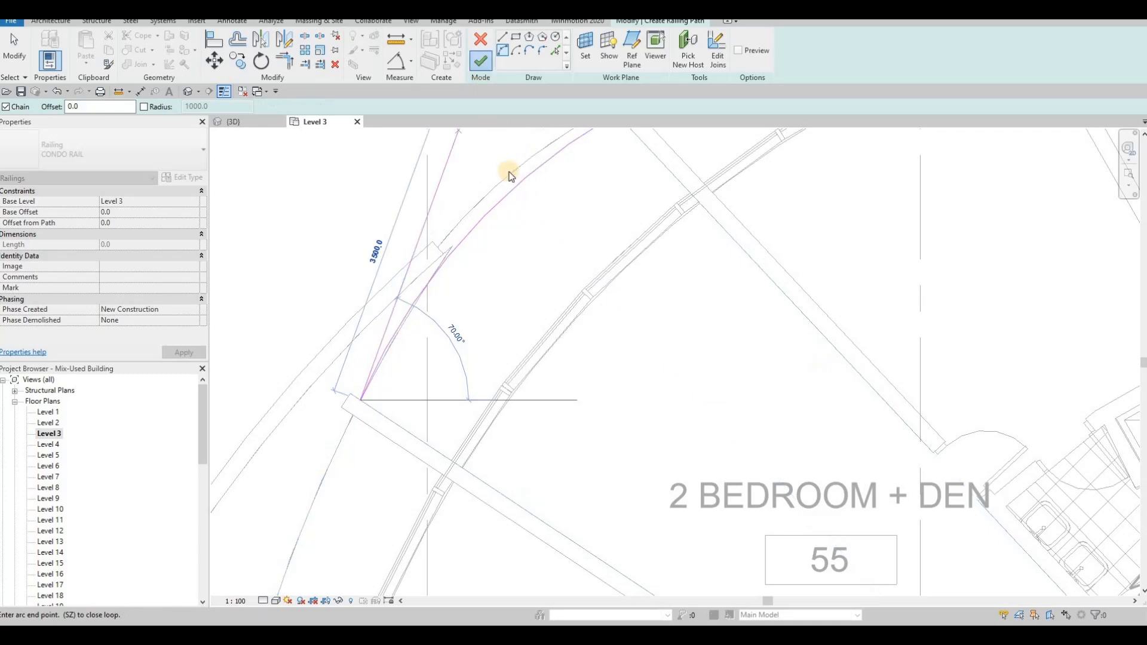
pyautogui.click(481, 60)
pyautogui.press('Escape')
pyautogui.press('Escape')
# Edit the boundary of unit 55's balcony floor, reshape its outer arc to follow the new railing, and finish the sketch
pyautogui.click(489, 167)
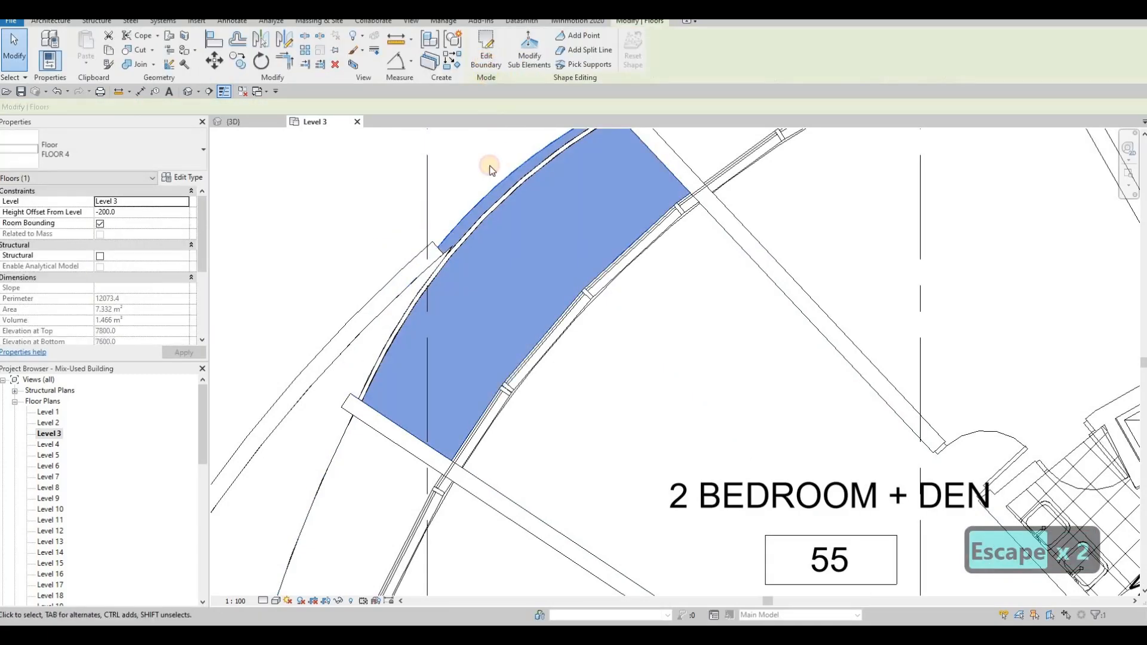
pyautogui.doubleClick(456, 229)
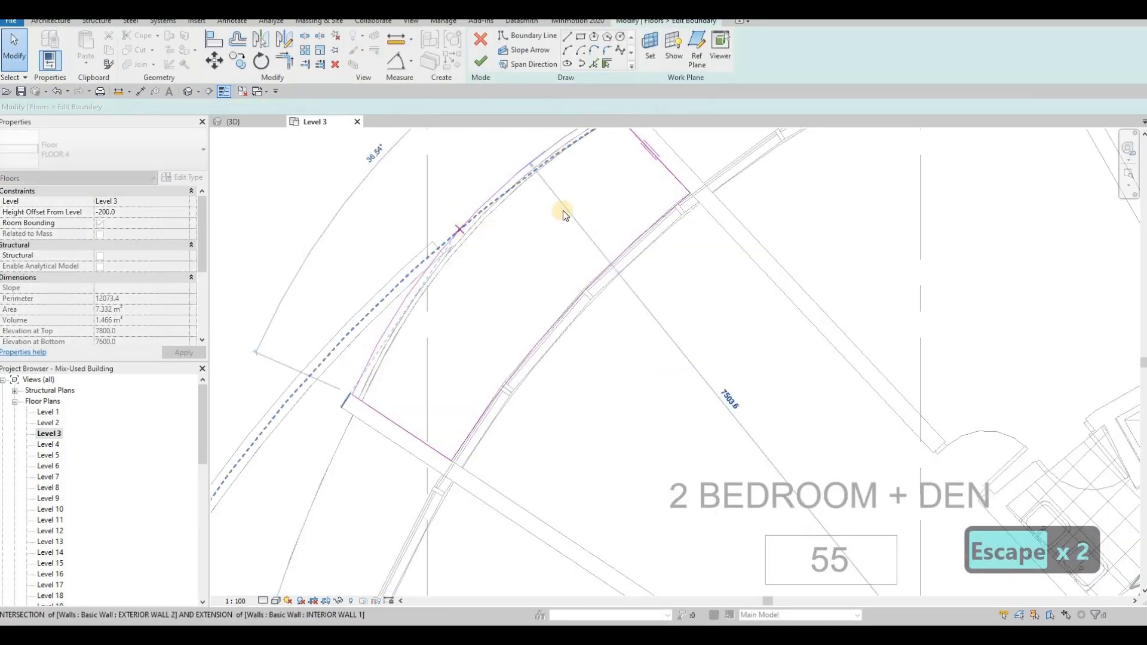
pyautogui.click(560, 209)
pyautogui.scroll(-3, 559, 223)
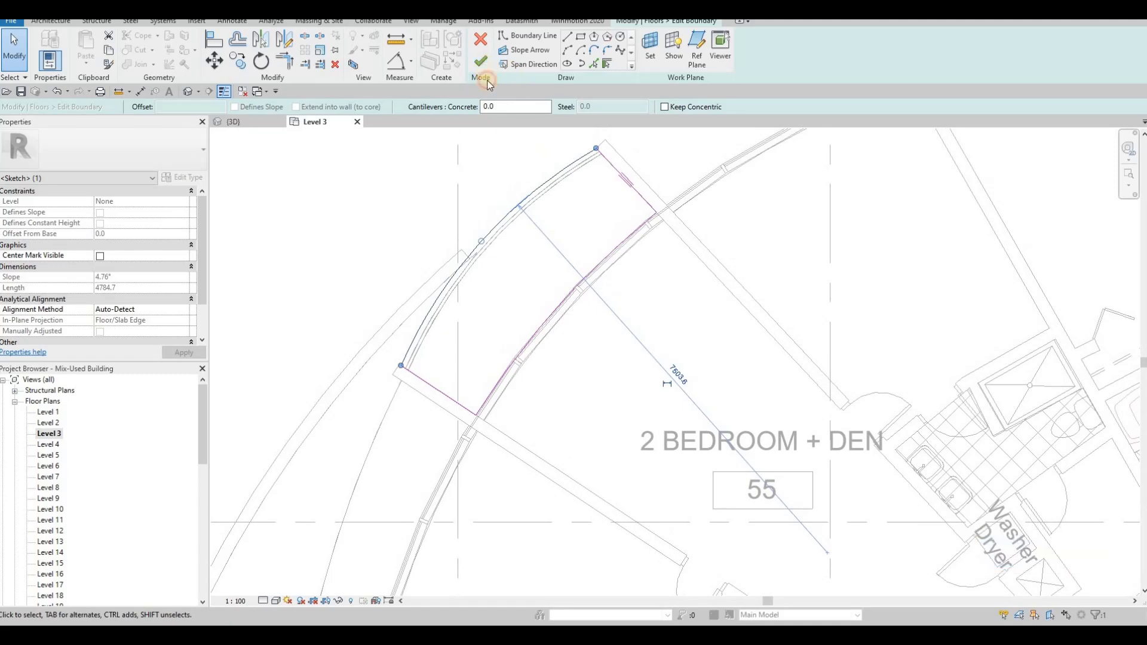
pyautogui.scroll(-2, 507, 177)
pyautogui.press('Escape')
pyautogui.press('Escape')
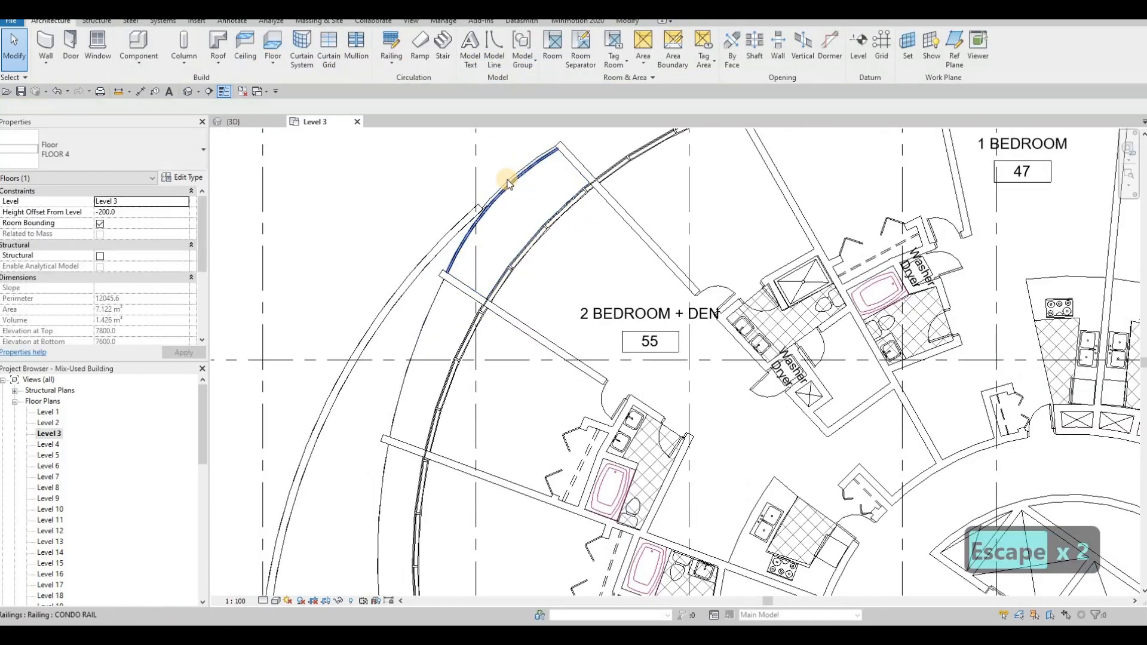
# Examine where unit 55's balcony floor and railing meet the outer end of the upper-right side wall
pyautogui.scroll(2, 507, 186)
pyautogui.scroll(-2, 562, 179)
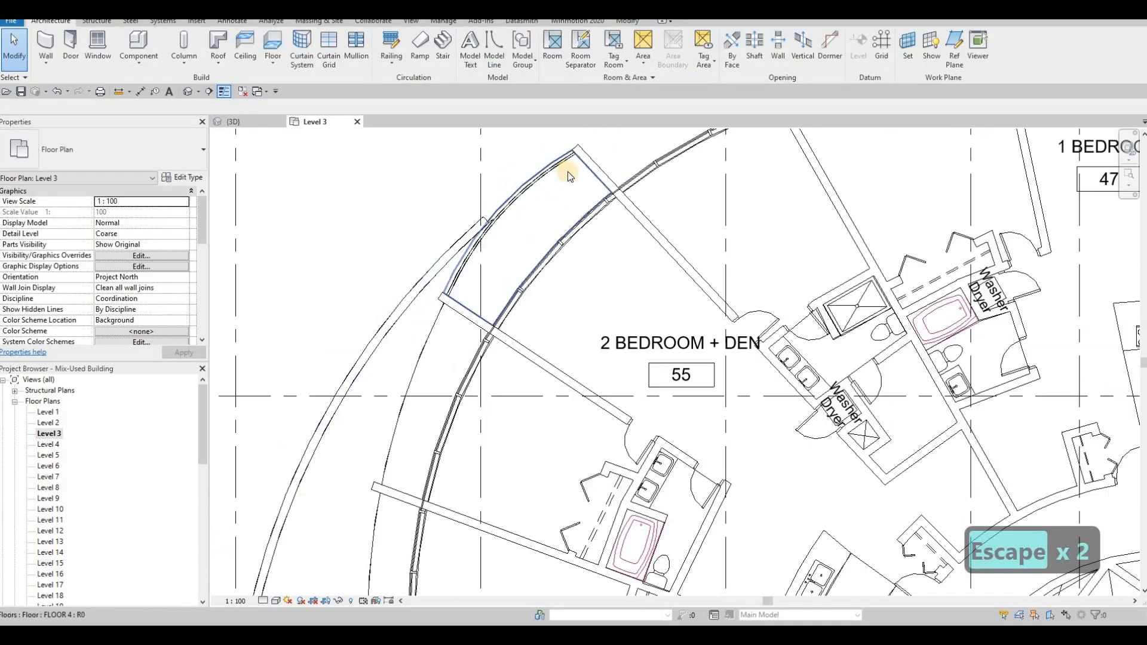
pyautogui.scroll(5, 582, 182)
pyautogui.click(584, 189)
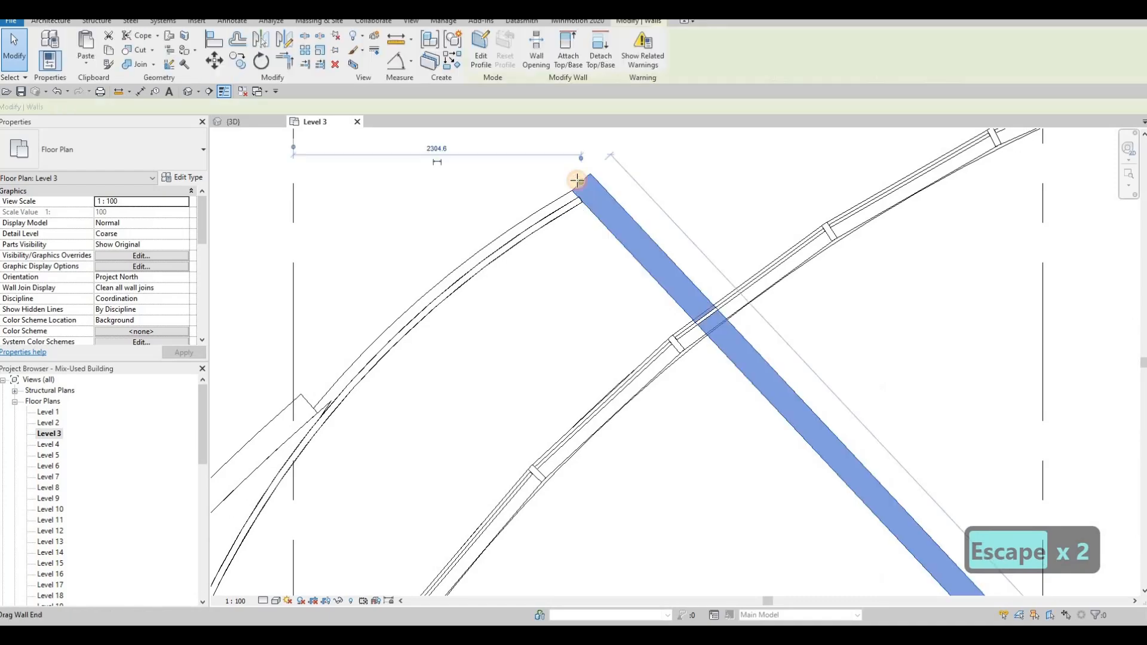
pyautogui.press('Escape')
pyautogui.press('Escape')
pyautogui.press('Escape')
pyautogui.scroll(-5, 569, 187)
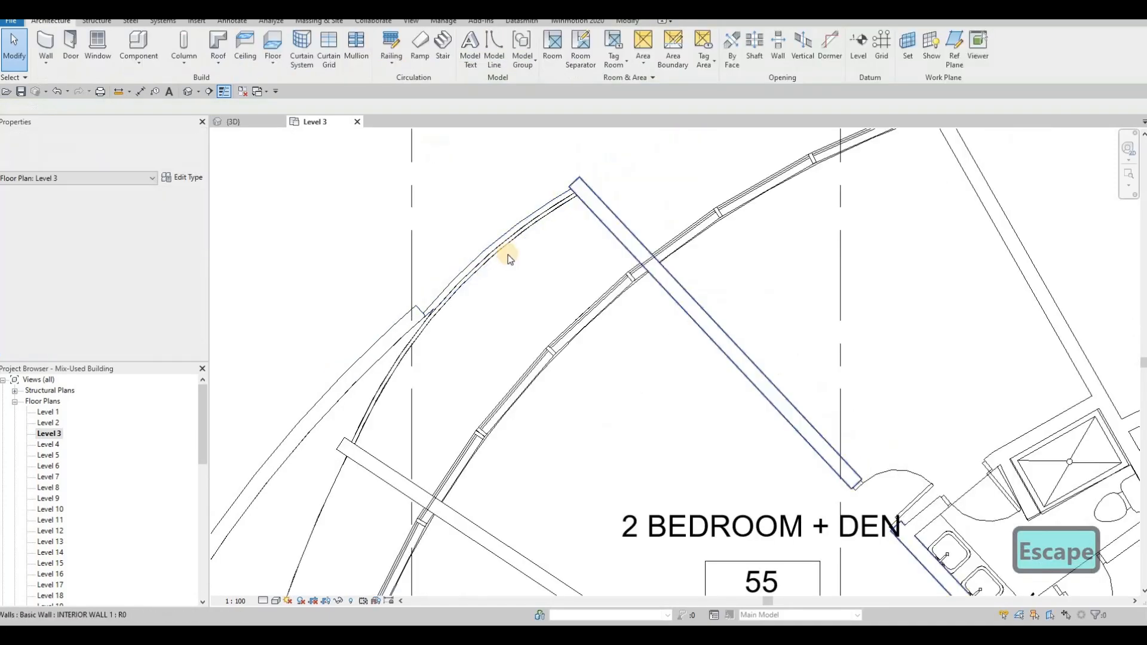
# Examine the new balcony floors, railings and side walls from several angles in the 3D view
pyautogui.moveTo(511, 243); pyautogui.dragTo(533, 188, button='middle')
pyautogui.scroll(-1, 533, 185)
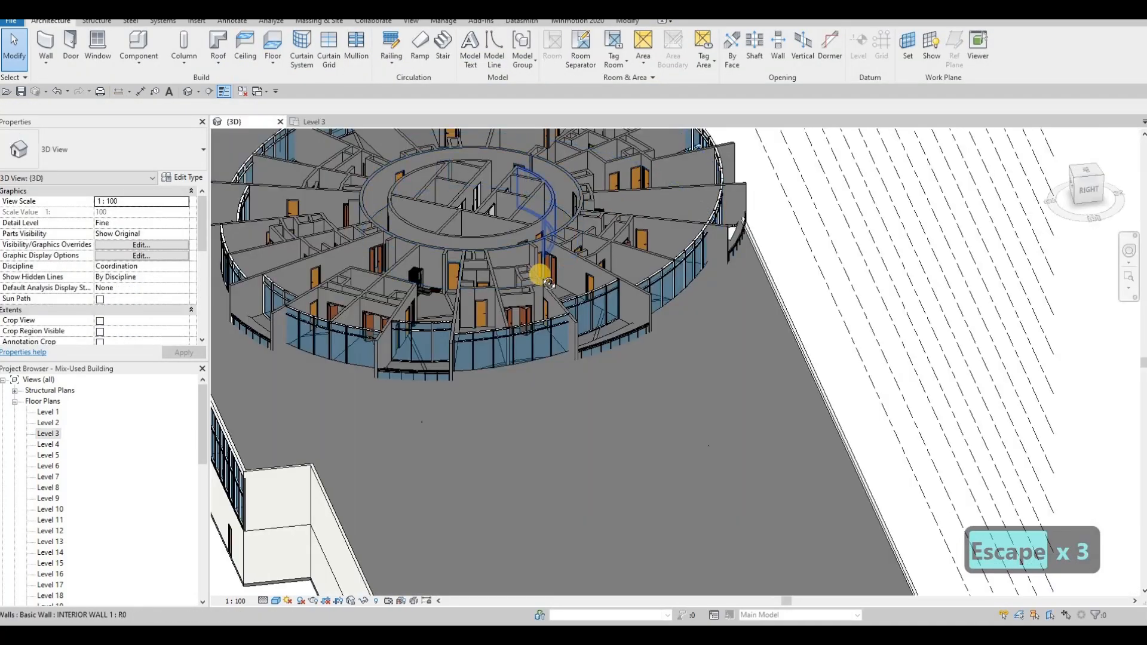
pyautogui.moveTo(540, 272); pyautogui.dragTo(843, 297, button='middle')
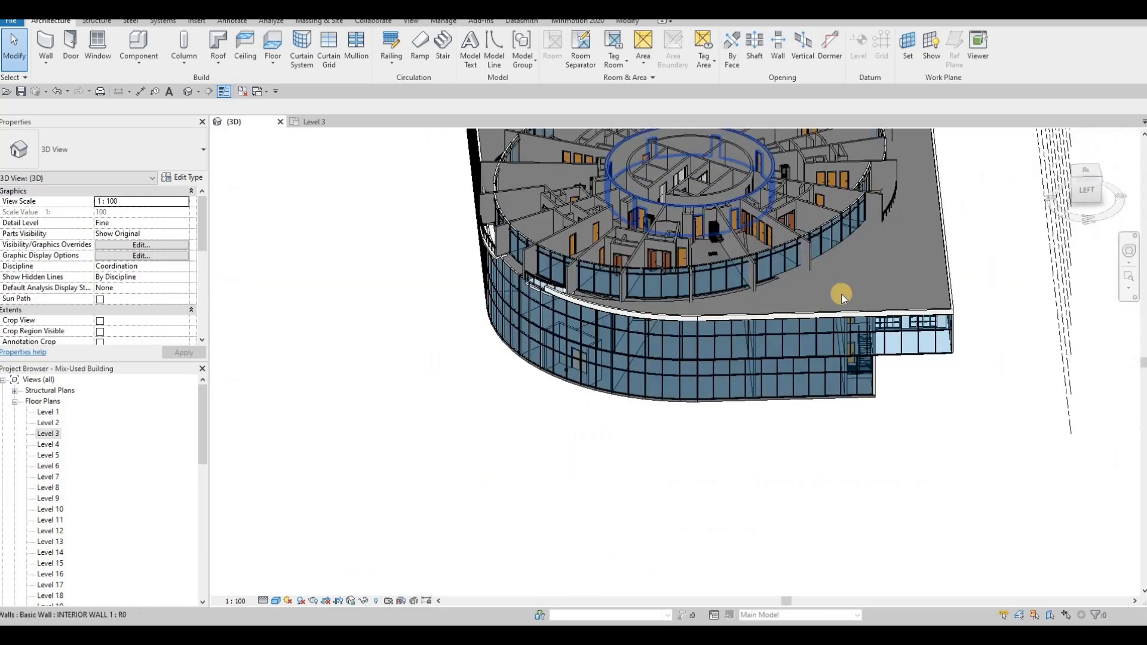
pyautogui.scroll(10, 842, 297)
pyautogui.press('Escape')
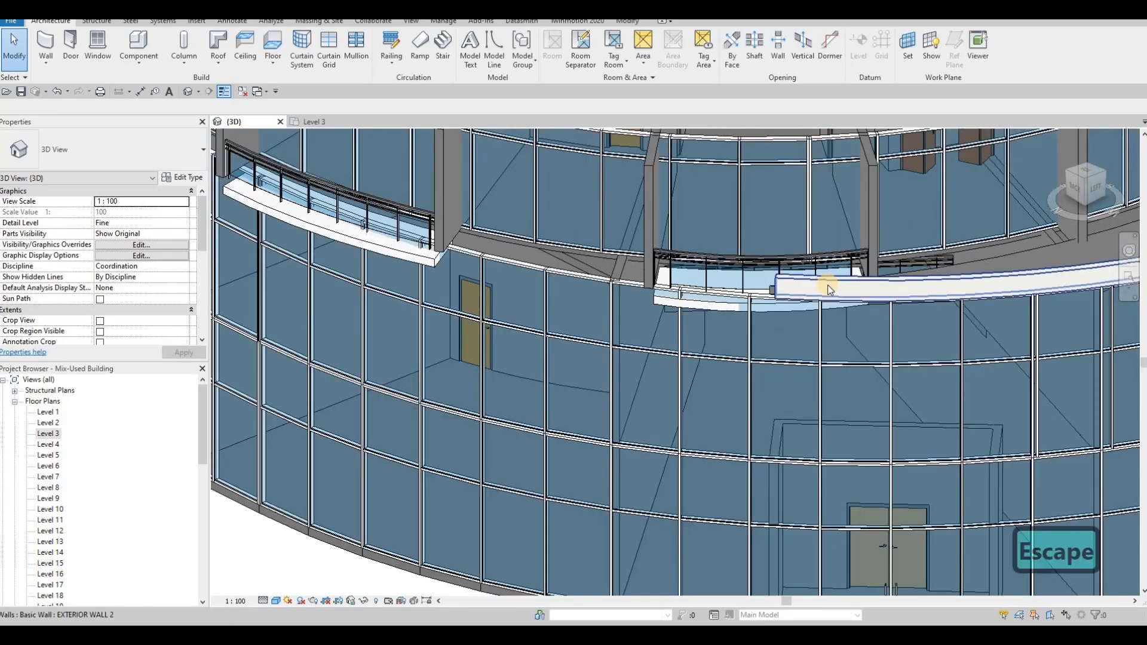
pyautogui.scroll(-2, 858, 278)
pyautogui.scroll(5, 855, 283)
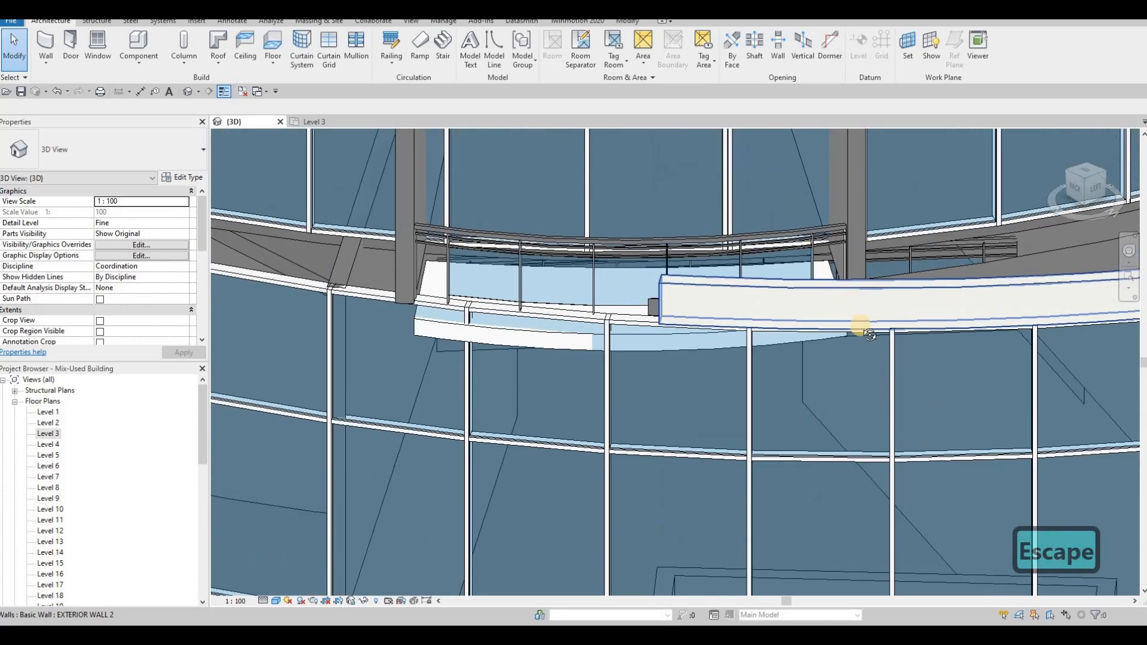
pyautogui.keyDown('shift'); pyautogui.moveTo(861, 327); pyautogui.dragTo(913, 308, button='middle'); pyautogui.keyUp('shift')
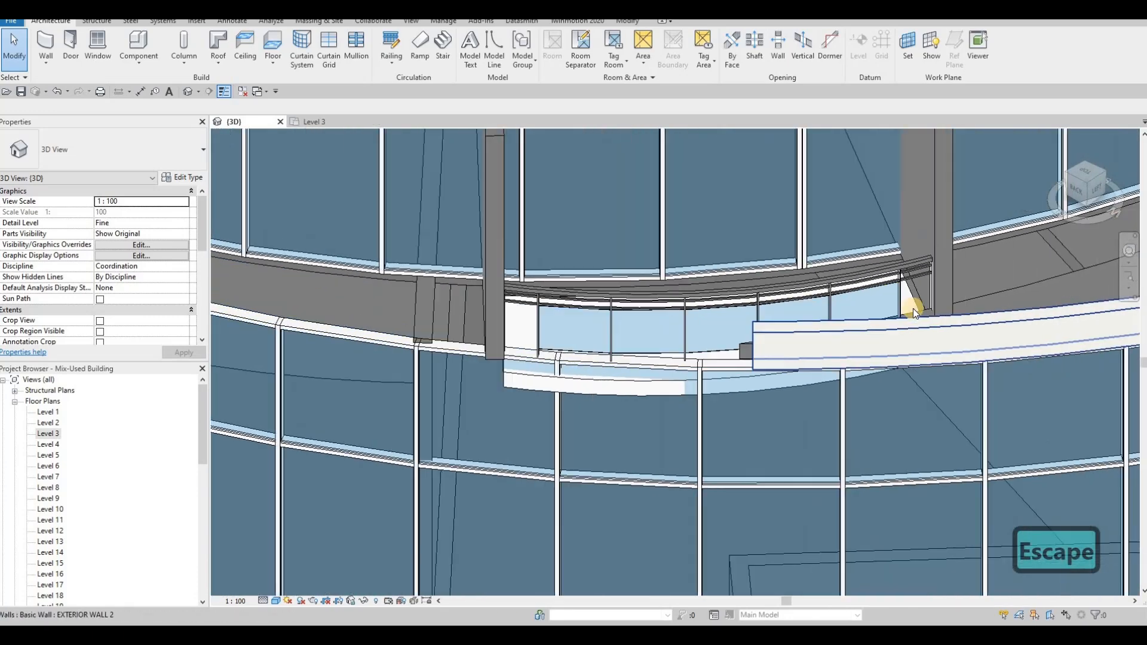
pyautogui.scroll(2, 913, 308)
pyautogui.scroll(-4, 776, 335)
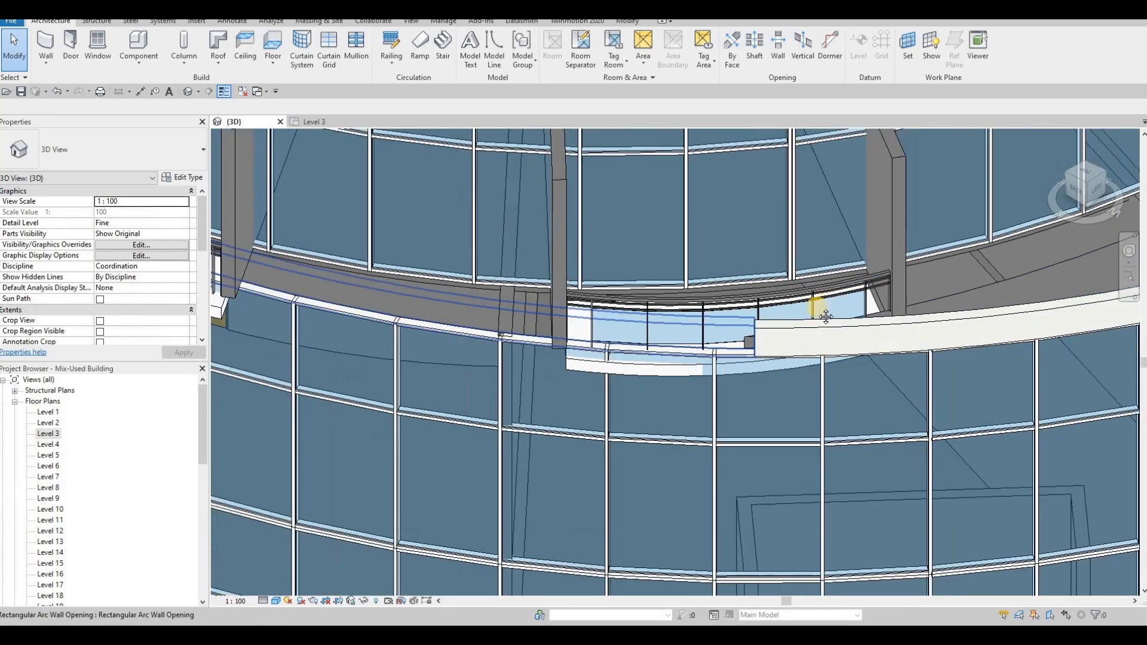
pyautogui.keyDown('shift'); pyautogui.moveTo(823, 312); pyautogui.dragTo(518, 242, button='middle'); pyautogui.keyUp('shift')
pyautogui.scroll(2, 520, 238)
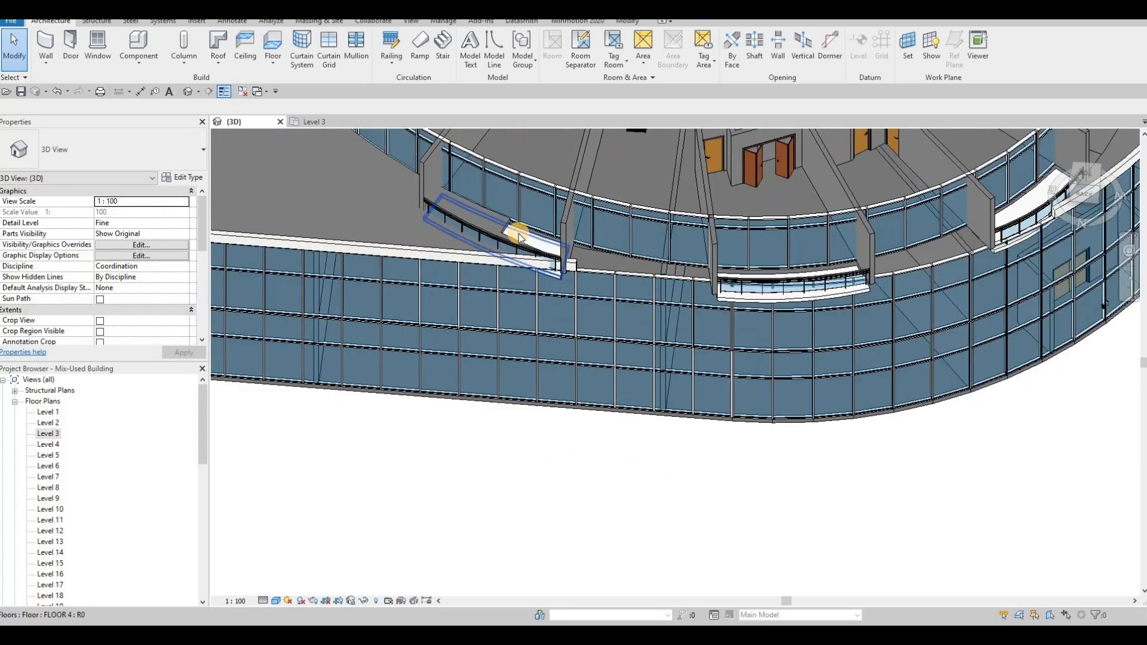
pyautogui.click(519, 236)
pyautogui.scroll(4, 567, 233)
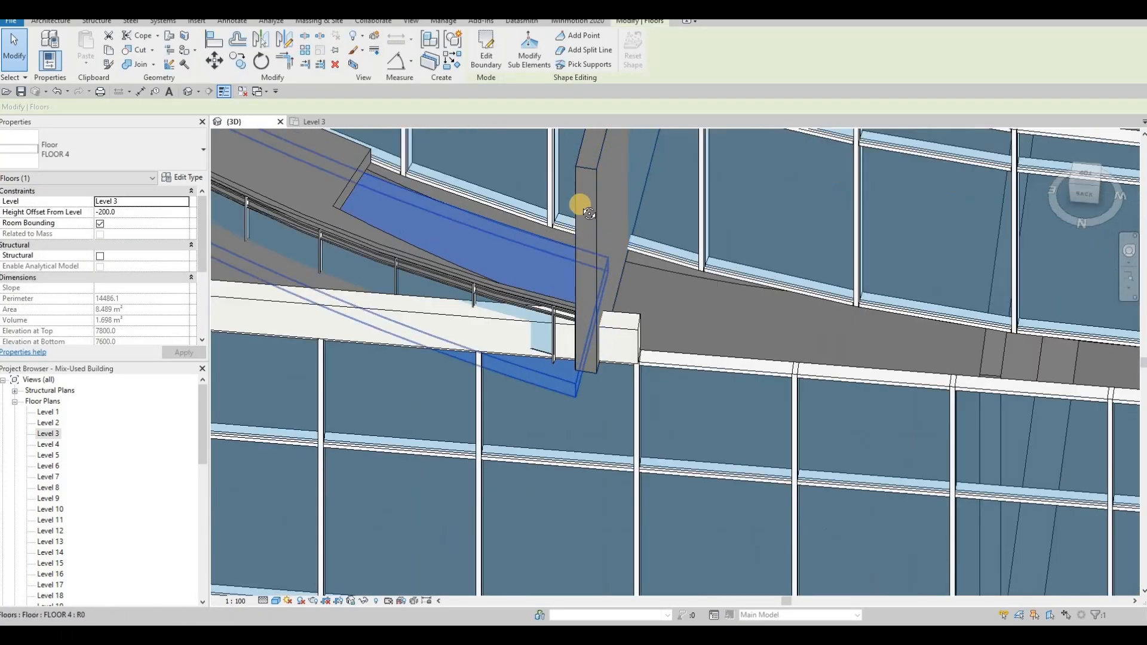
pyautogui.keyDown('shift'); pyautogui.moveTo(588, 213); pyautogui.dragTo(735, 335, button='middle'); pyautogui.keyUp('shift')
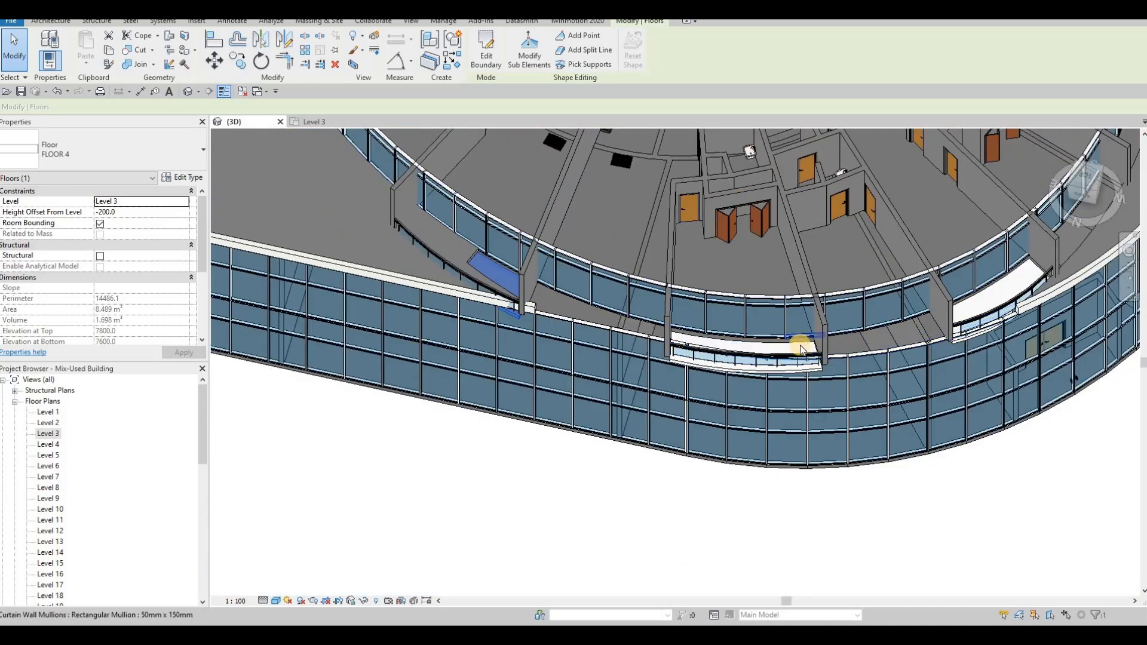
pyautogui.click(783, 338)
pyautogui.rightClick(781, 339)
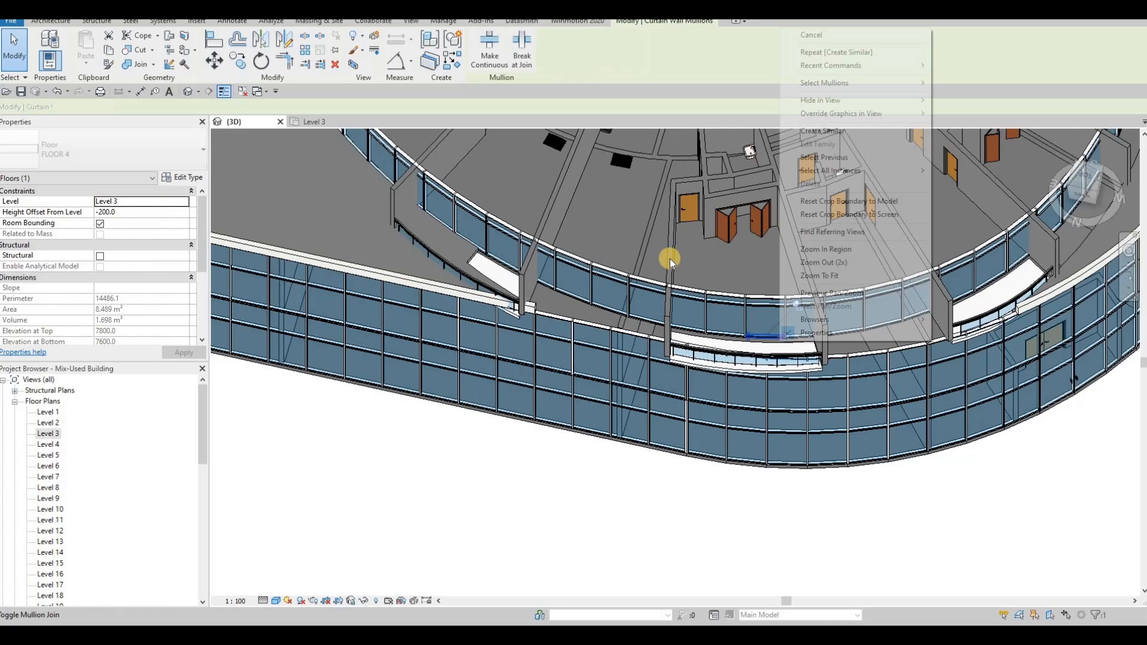
pyautogui.press('Escape')
# Select all FLOOR 4 balcony floors visible in the 3D view and set their height offset from Level 3 to 0
pyautogui.click(494, 273)
pyautogui.rightClick(496, 271)
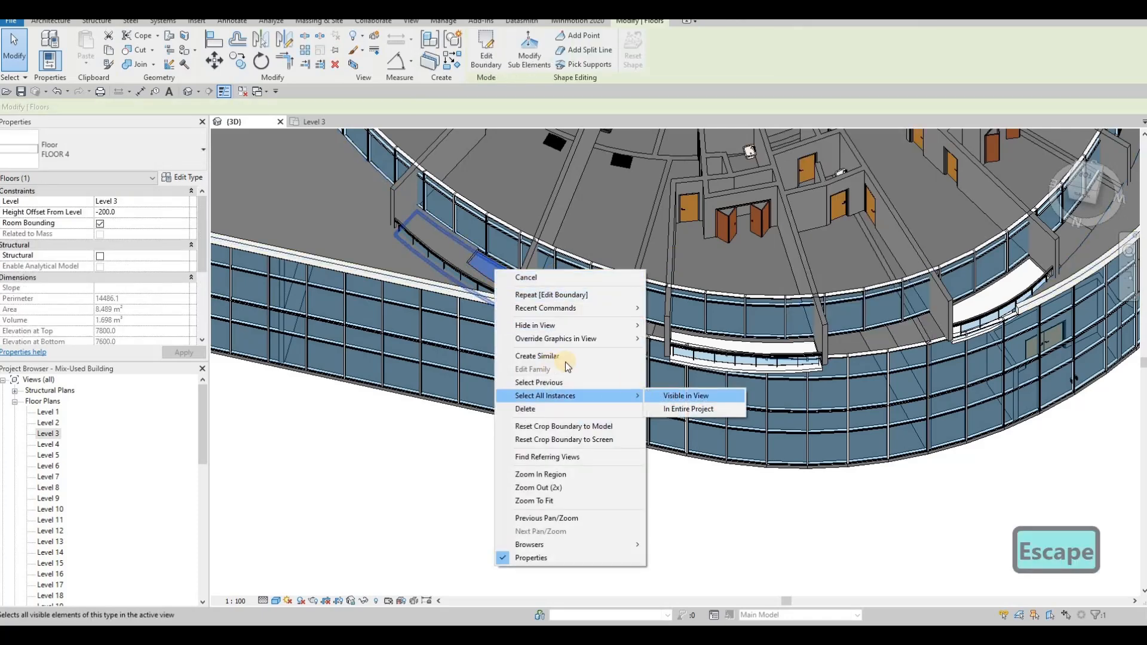
pyautogui.click(686, 395)
pyautogui.click(139, 212)
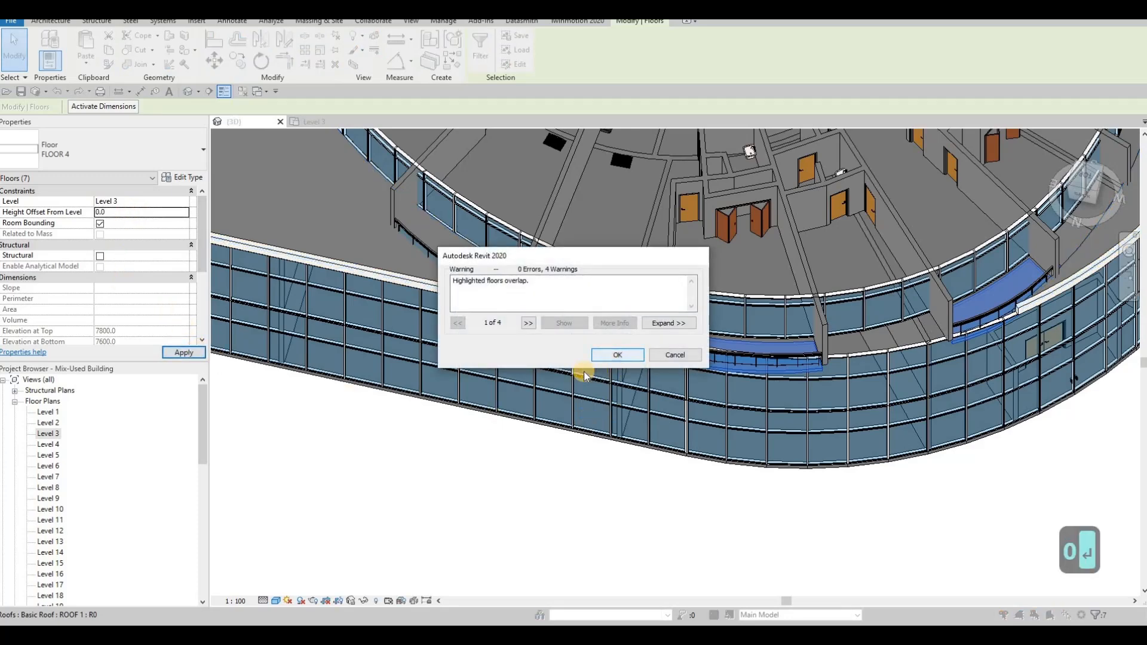
pyautogui.press('Return')
pyautogui.press('Escape')
pyautogui.press('Escape')
pyautogui.press('Escape')
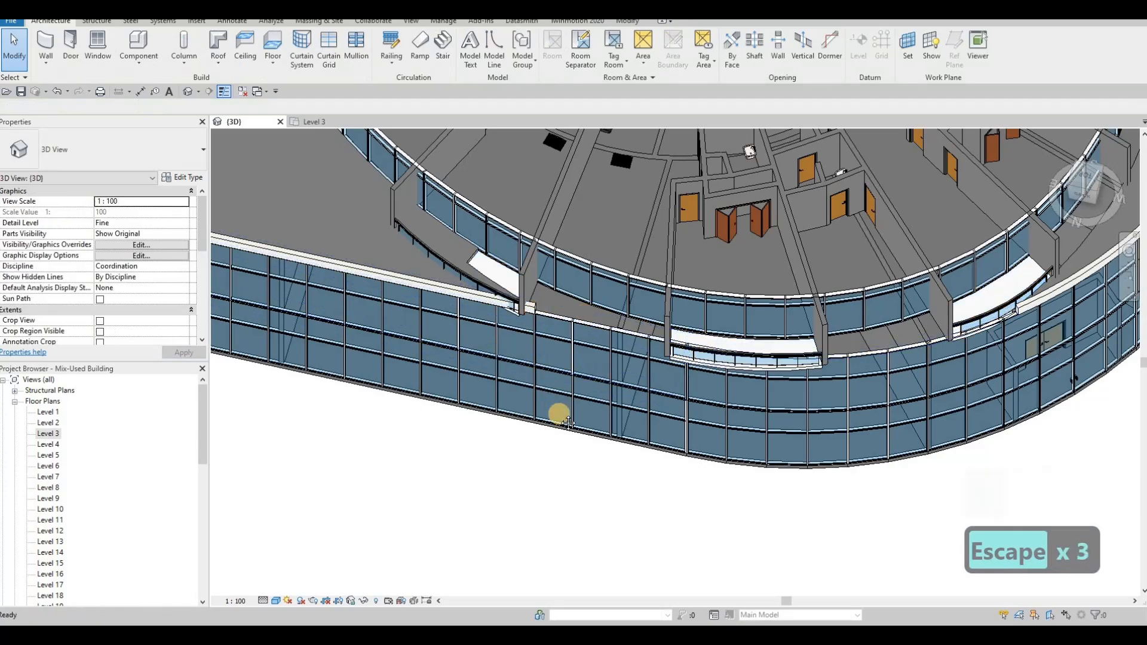
# Examine the height of the balcony floors against the roof and the glazed facade from around the building
pyautogui.keyDown('shift'); pyautogui.moveTo(501, 455); pyautogui.dragTo(410, 171, button='middle'); pyautogui.keyUp('shift')
pyautogui.click(410, 172)
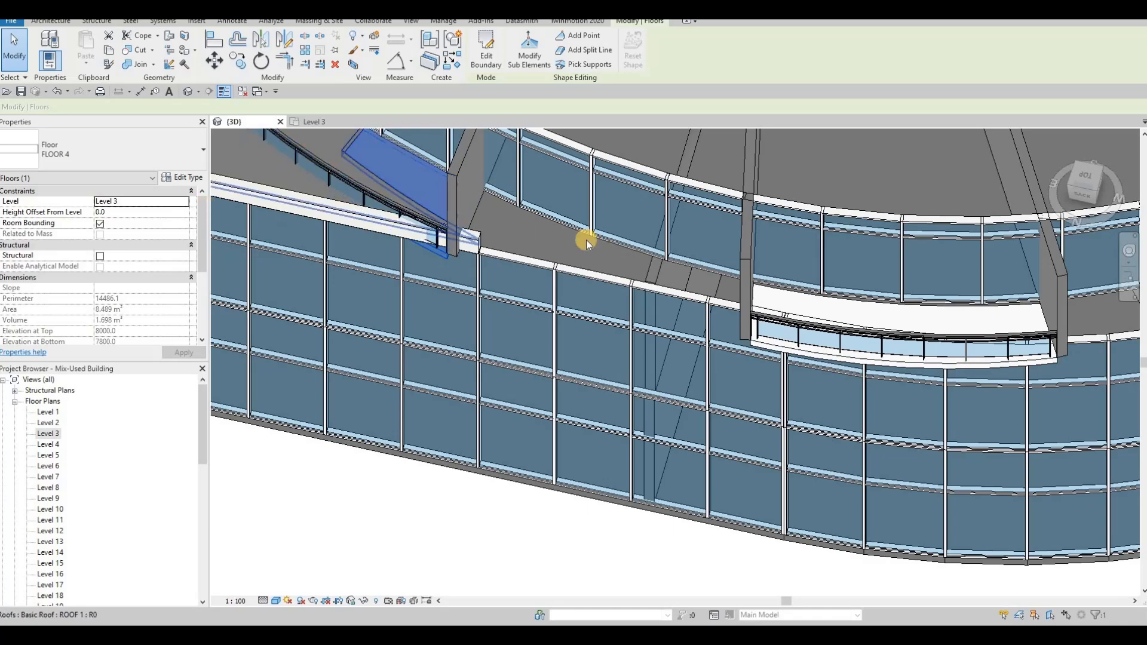
pyautogui.scroll(-3, 576, 275)
pyautogui.press('Escape')
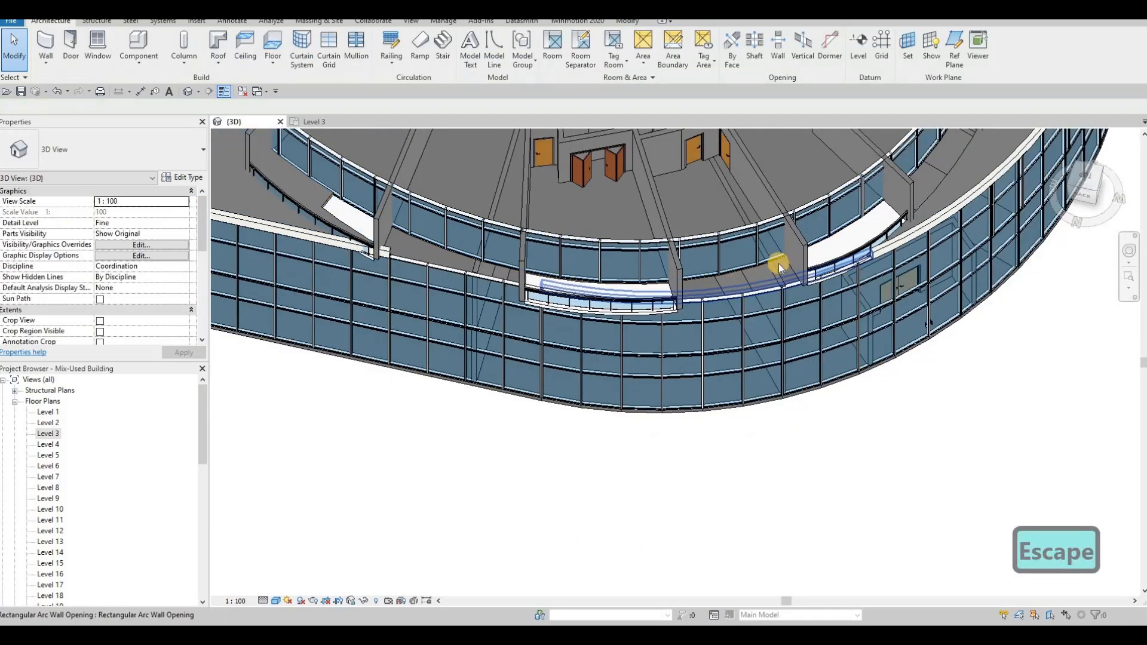
pyautogui.scroll(3, 740, 300)
pyautogui.scroll(-3, 745, 297)
pyautogui.keyDown('shift'); pyautogui.moveTo(725, 302); pyautogui.dragTo(733, 311, button='middle'); pyautogui.keyUp('shift')
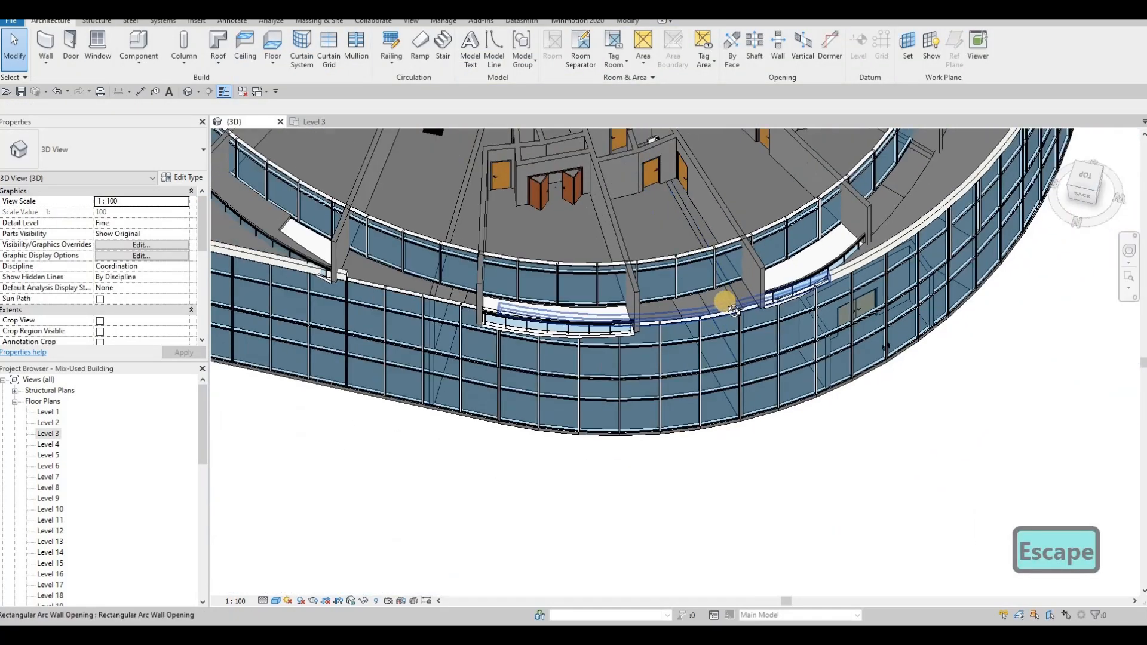
pyautogui.keyDown('shift'); pyautogui.moveTo(711, 210); pyautogui.dragTo(607, 392, button='middle'); pyautogui.keyUp('shift')
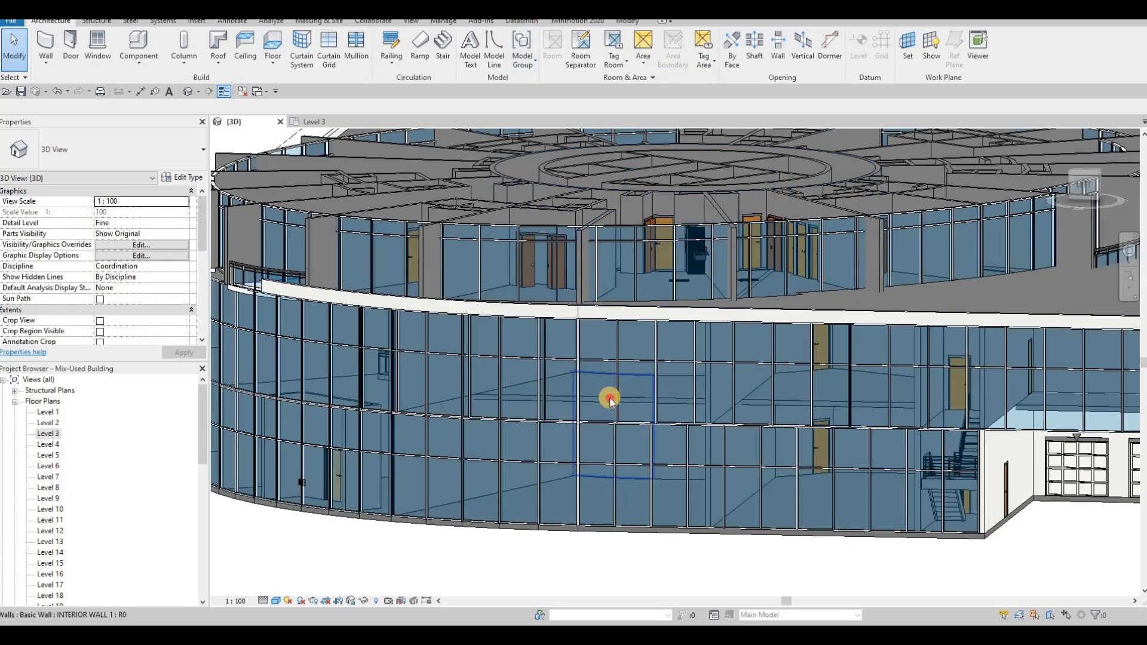
# Start editing the boundary of the Level 2 floor (FLOOR 2) and work on the sketch in the Level 2 floor plan
pyautogui.click(615, 392)
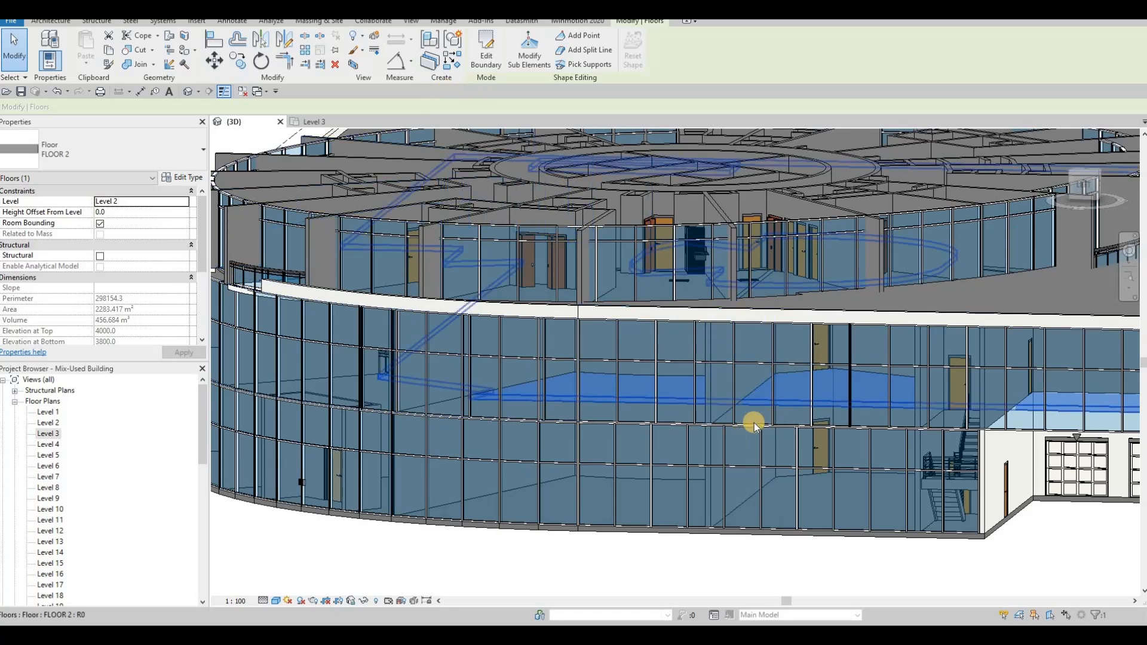
pyautogui.click(492, 58)
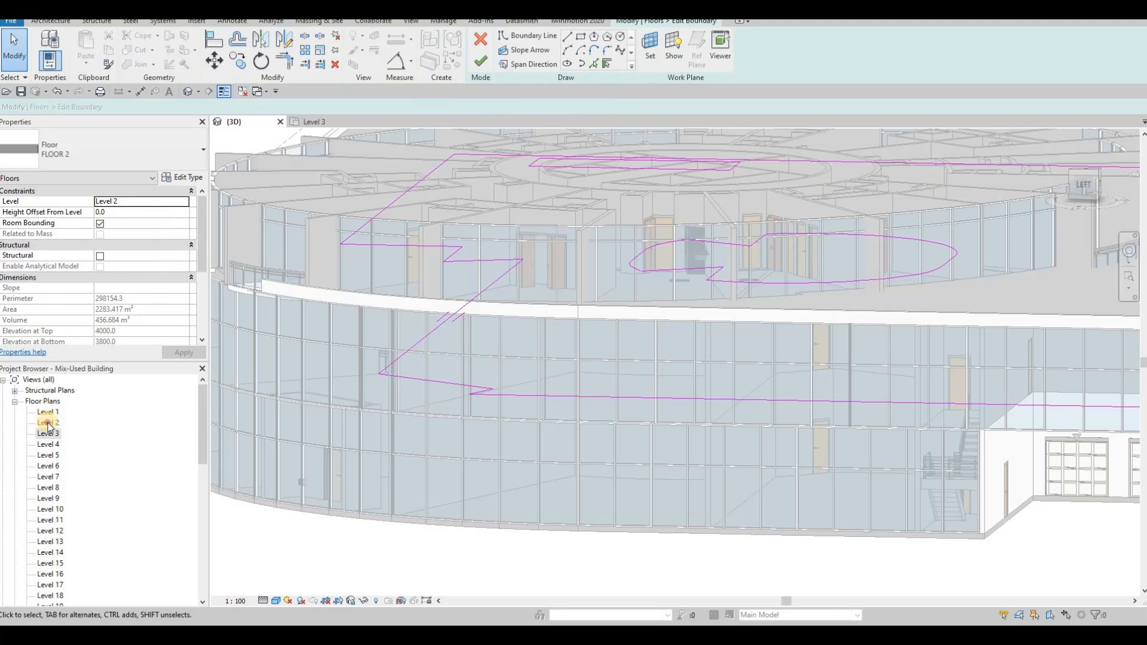
pyautogui.doubleClick(48, 423)
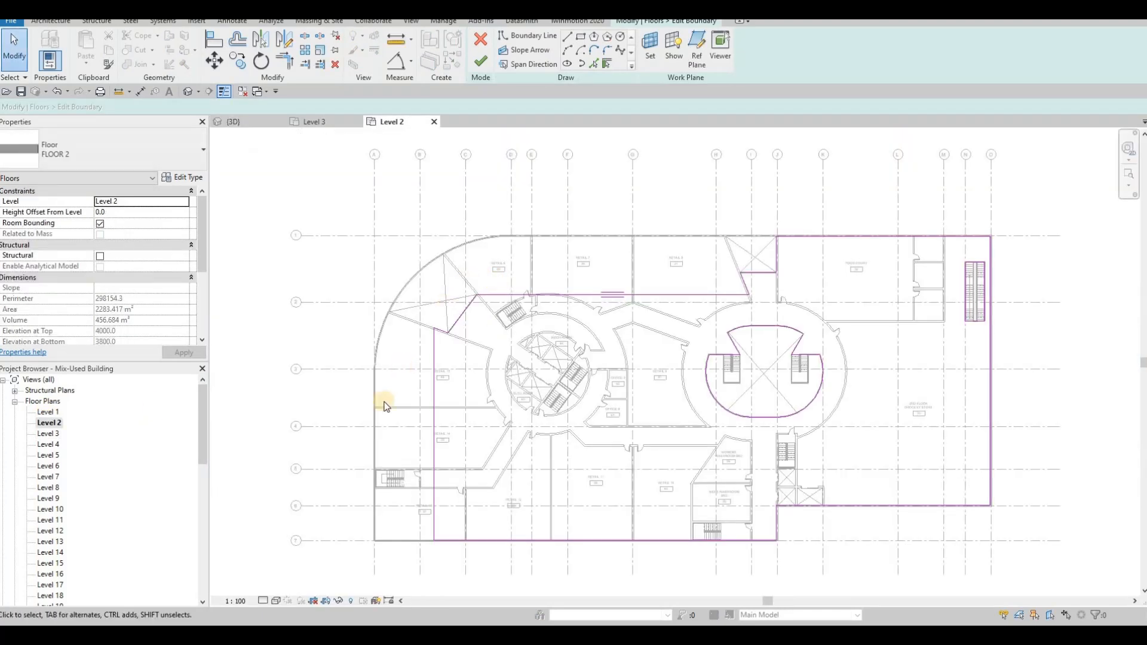
pyautogui.scroll(3, 475, 280)
pyautogui.scroll(-3, 472, 311)
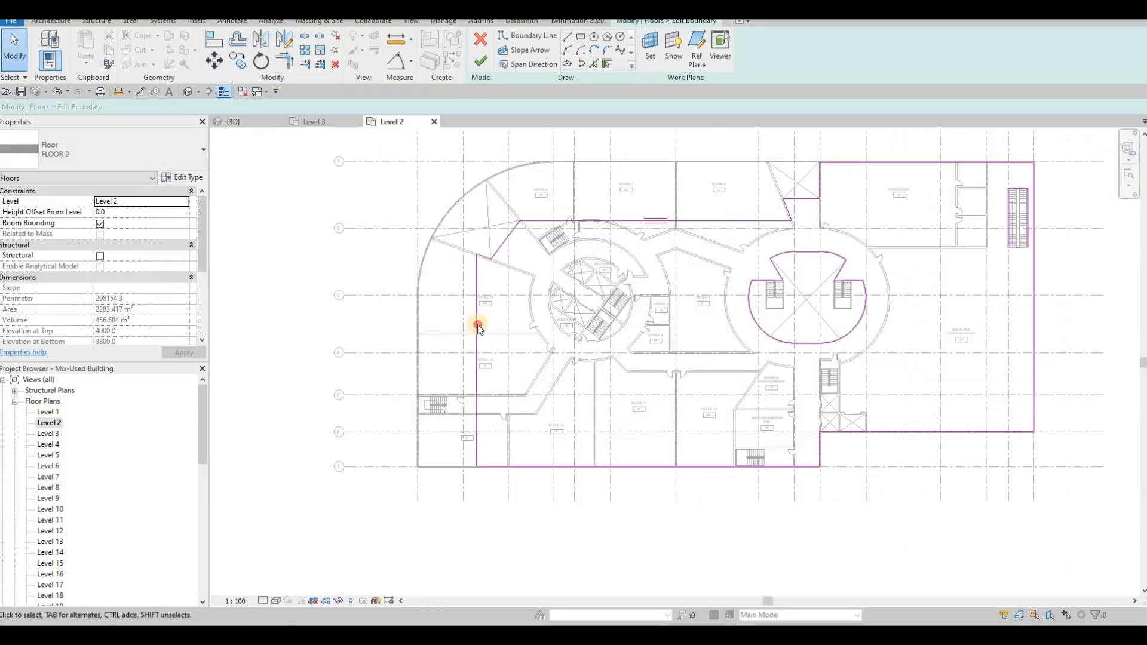
# Move the long vertical boundary line beside grid B outward onto the exterior wall along grid A
pyautogui.click(476, 325)
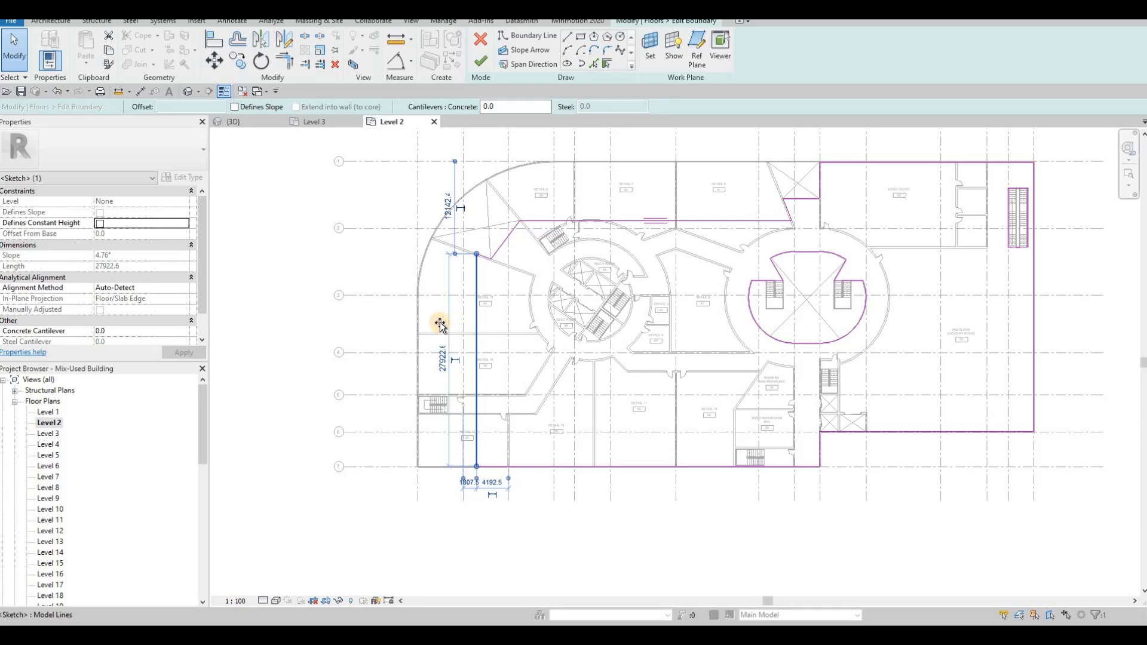
pyautogui.moveTo(441, 325); pyautogui.dragTo(432, 325)
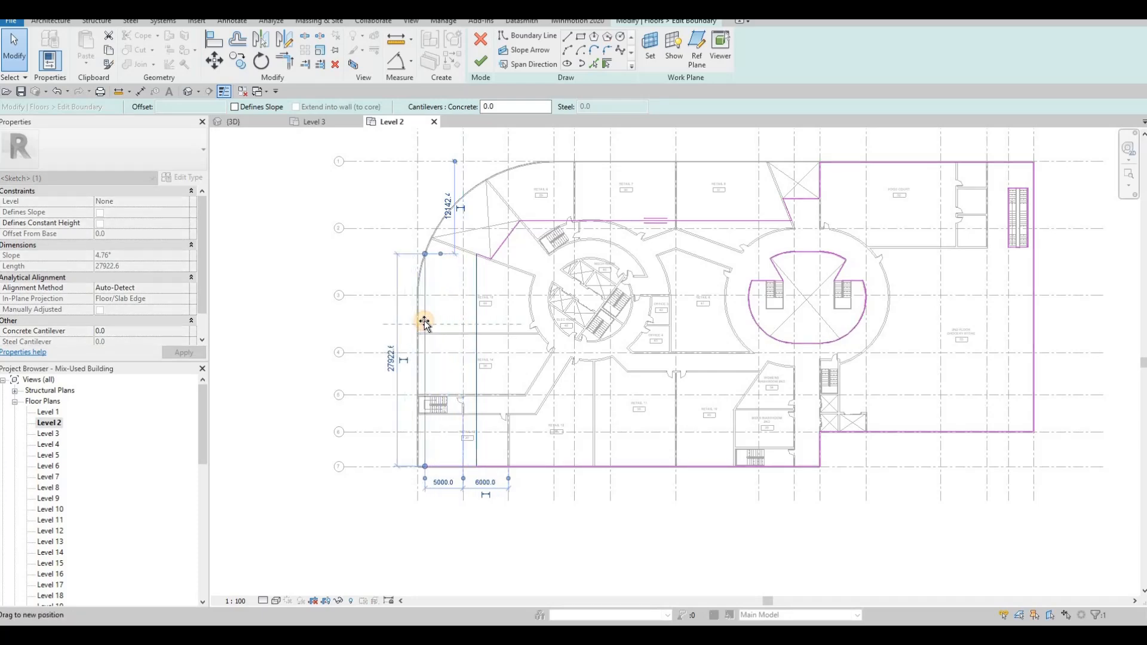
pyautogui.moveTo(428, 254); pyautogui.dragTo(428, 254)
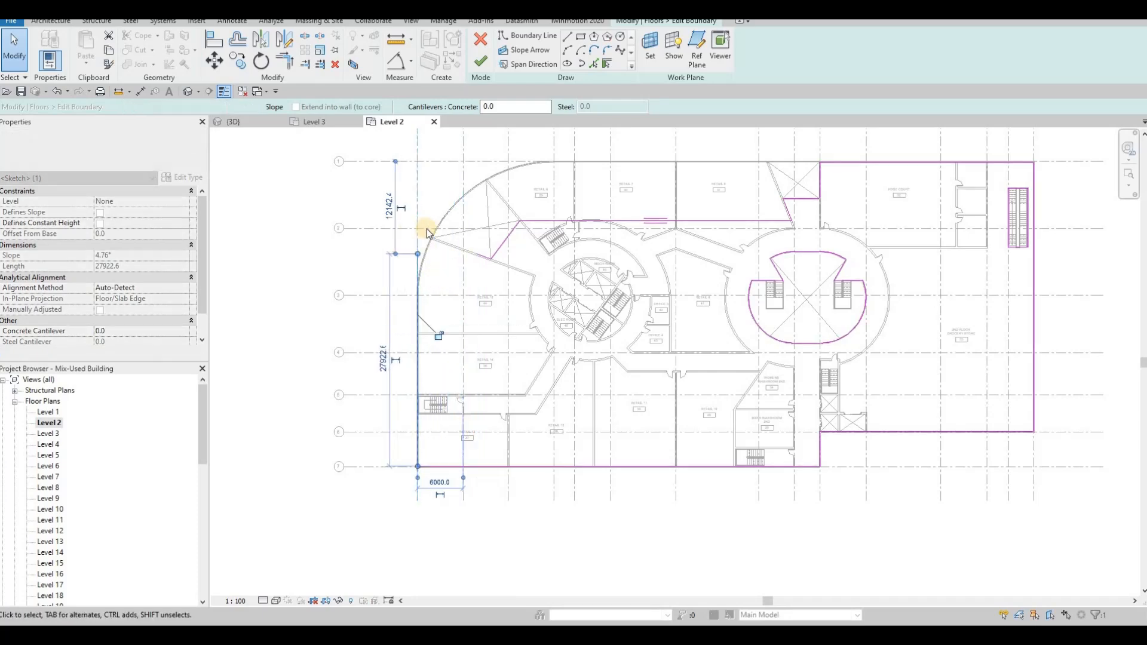
# Align the short sloped boundary line with the lower face of the wall above Retail 15 and extend it to the curved exterior wall
pyautogui.scroll(4, 428, 233)
pyautogui.press('Escape')
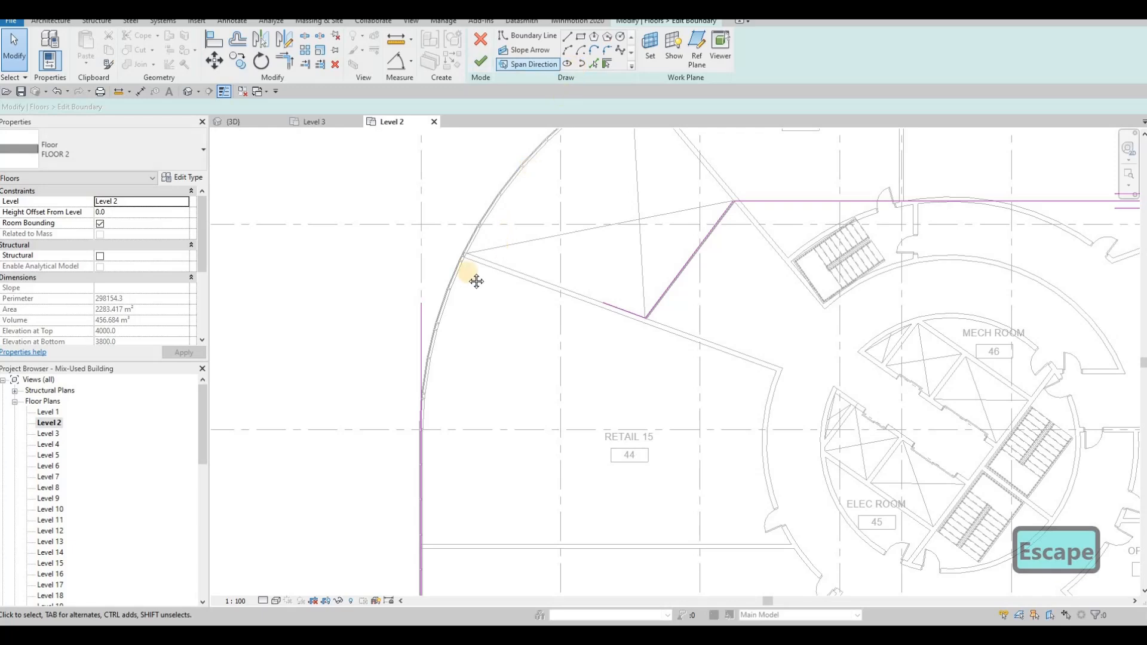
pyautogui.scroll(-5, 515, 322)
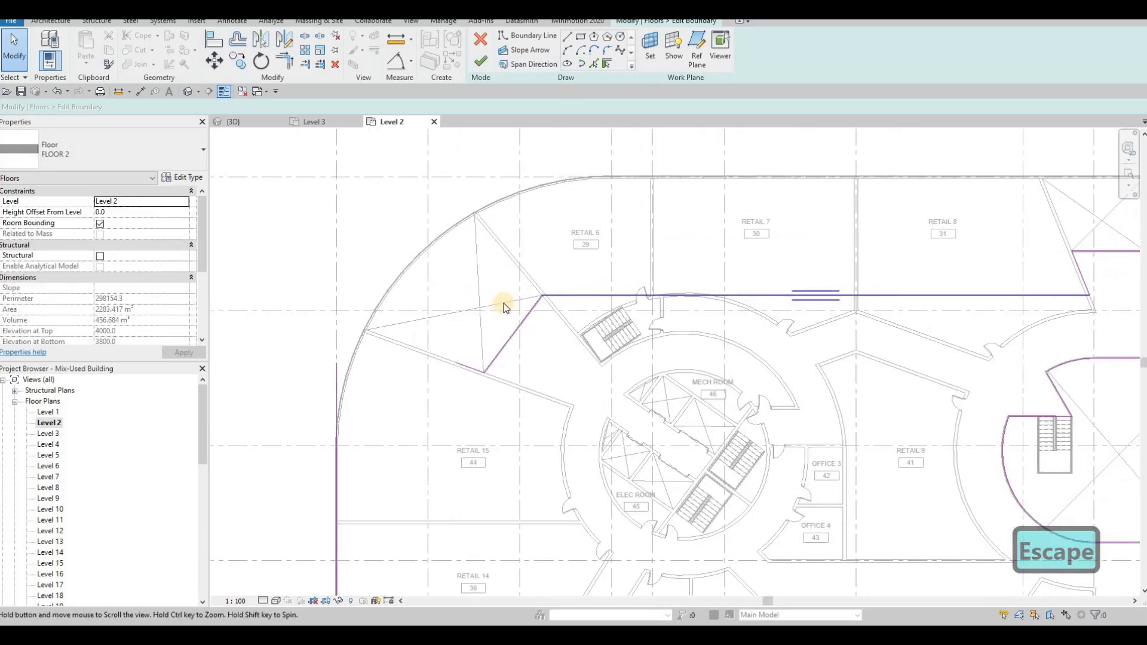
pyautogui.scroll(3, 398, 387)
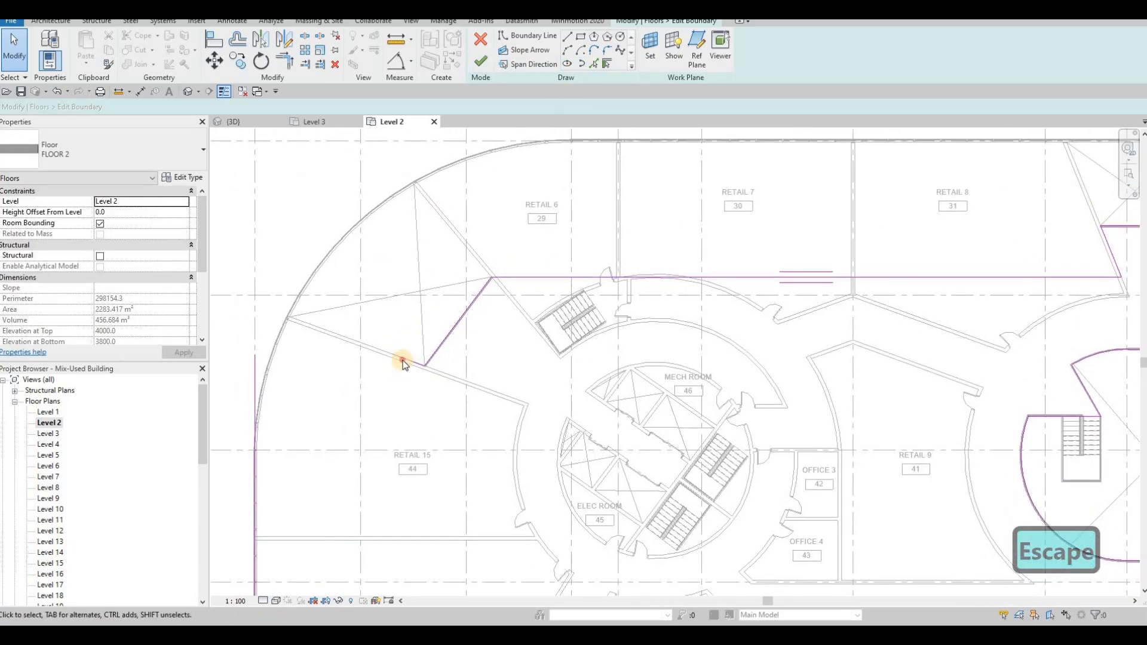
pyautogui.click(395, 356)
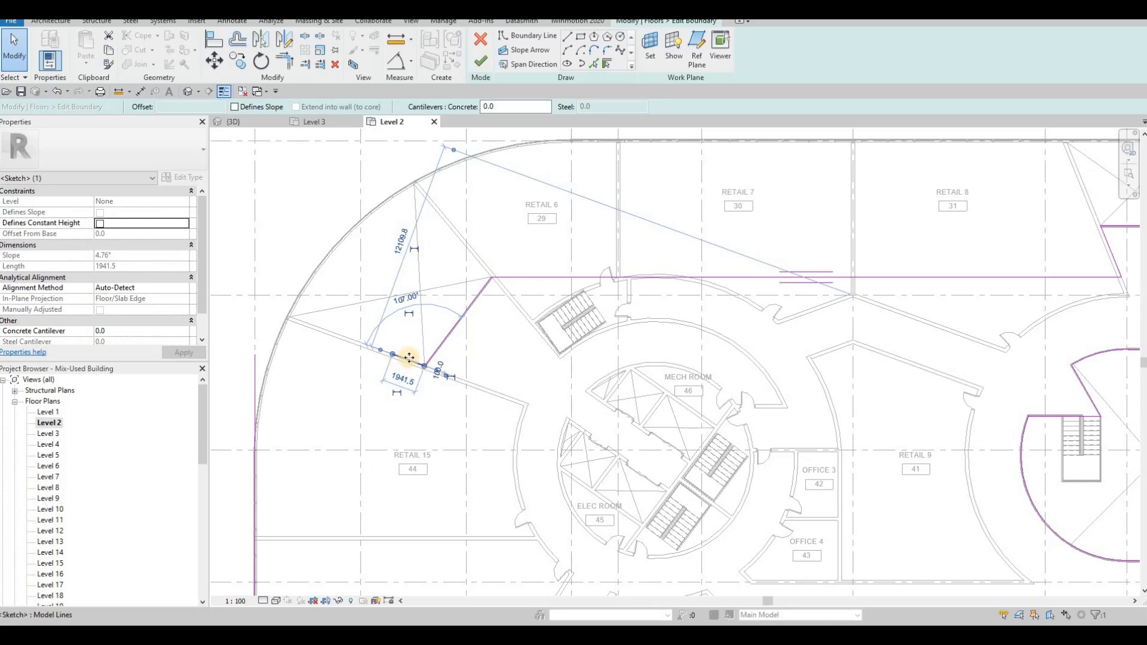
pyautogui.scroll(3, 409, 357)
pyautogui.moveTo(401, 368); pyautogui.dragTo(401, 370)
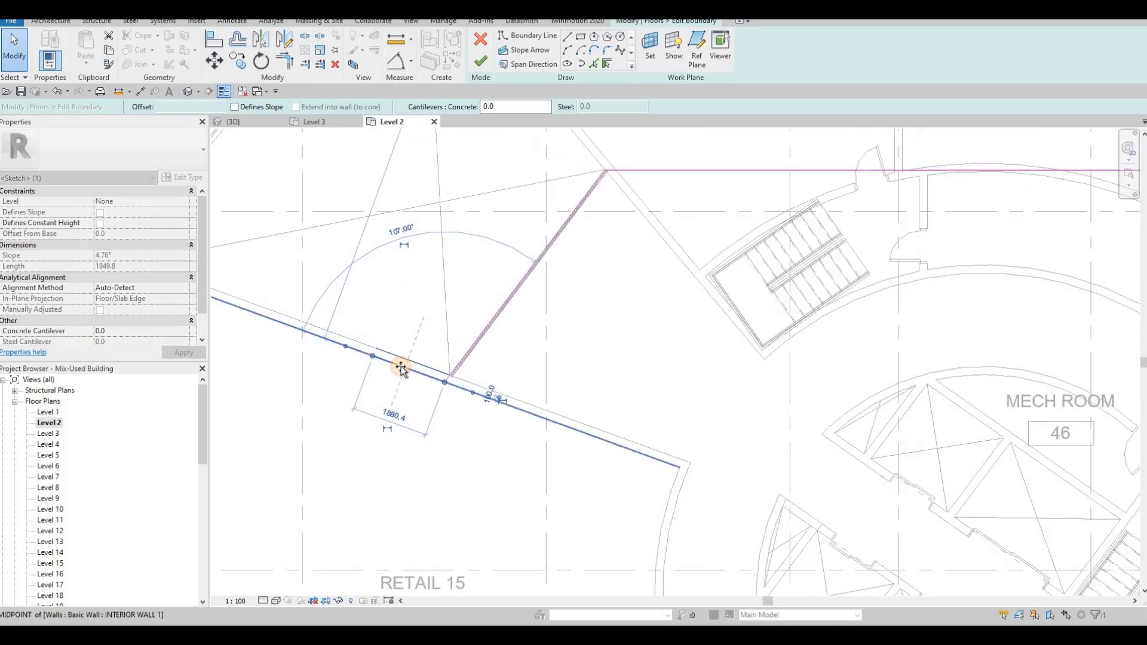
pyautogui.scroll(-2, 507, 366)
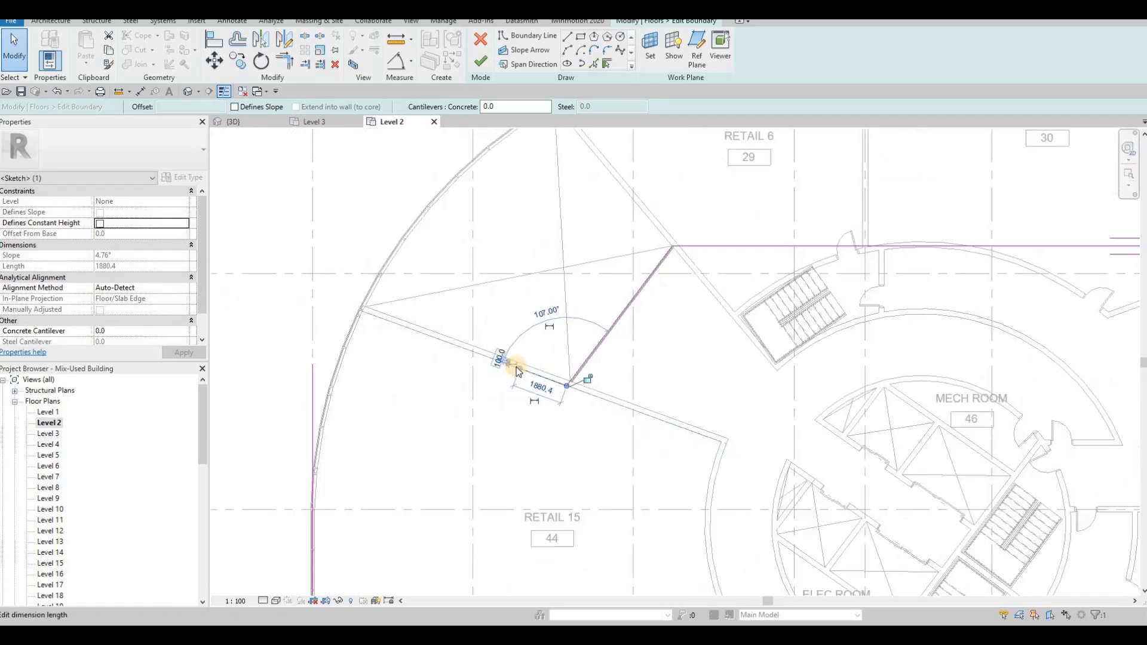
pyautogui.moveTo(391, 324); pyautogui.dragTo(362, 310)
pyautogui.press('Escape')
pyautogui.scroll(-3, 430, 287)
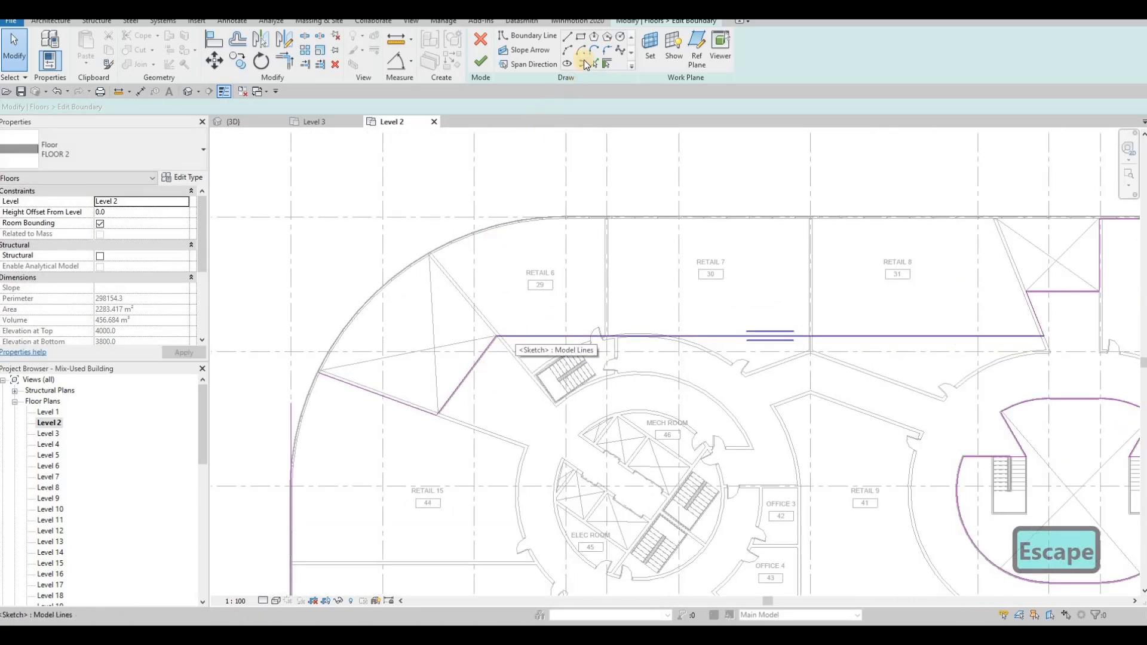
# Extend the diagonal void edge across the interior wall beside Retail 6 and add a boundary line by picking that wall's Retail 6 face
pyautogui.scroll(4, 515, 383)
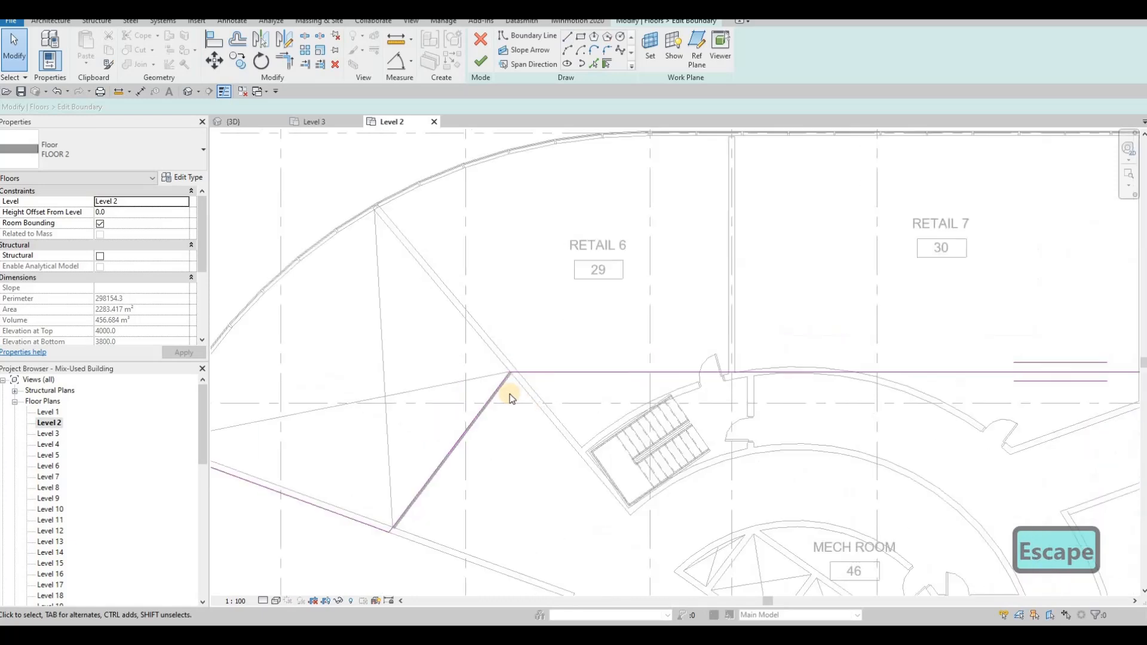
pyautogui.click(519, 380)
pyautogui.moveTo(524, 374); pyautogui.dragTo(523, 376)
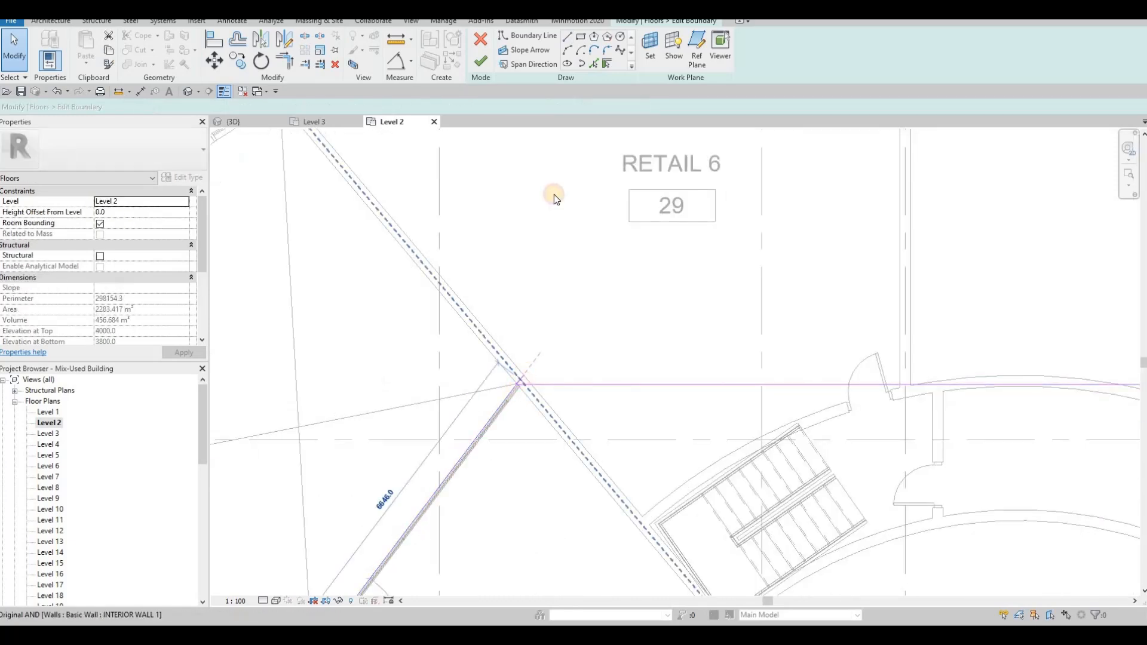
pyautogui.click(594, 64)
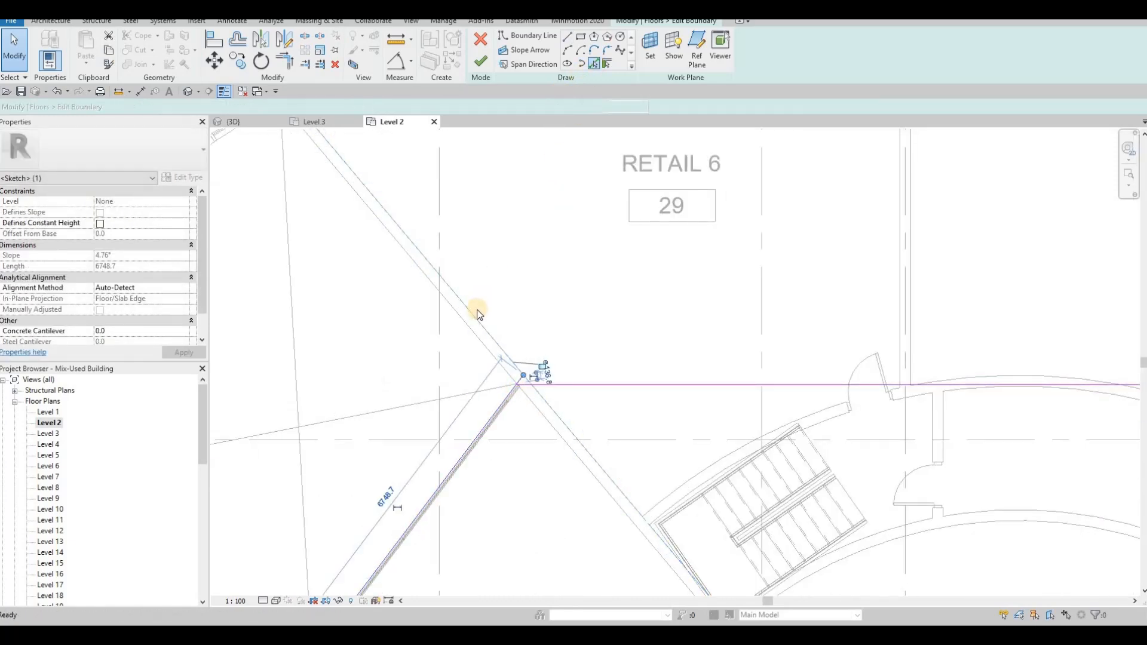
pyautogui.press('Escape')
pyautogui.press('Escape')
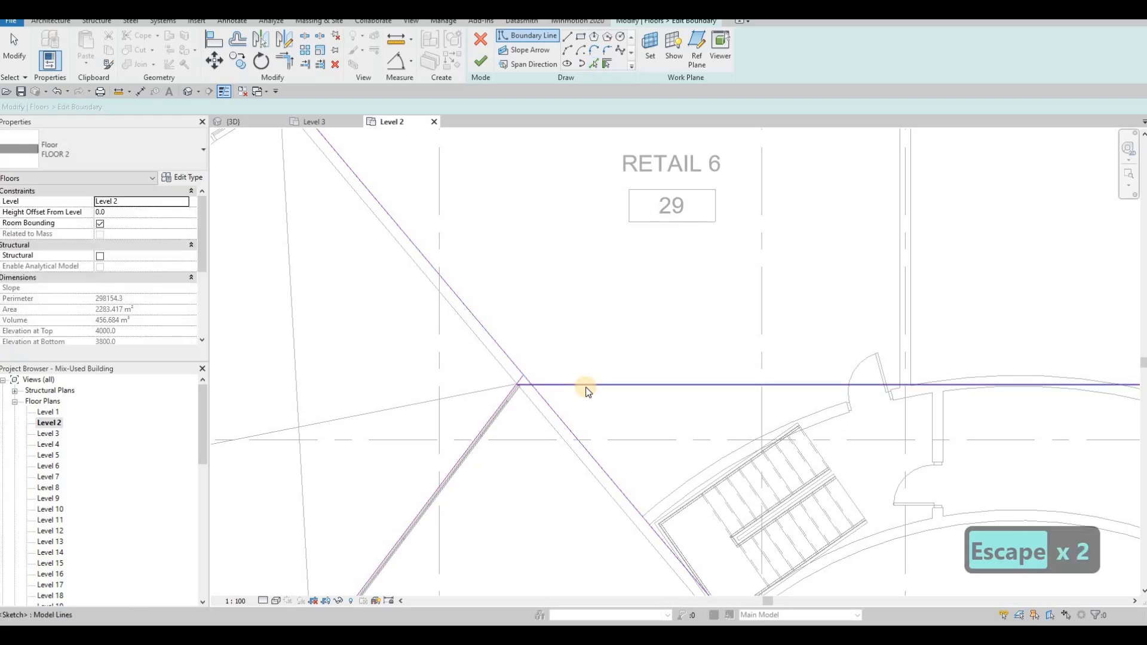
pyautogui.press('Escape')
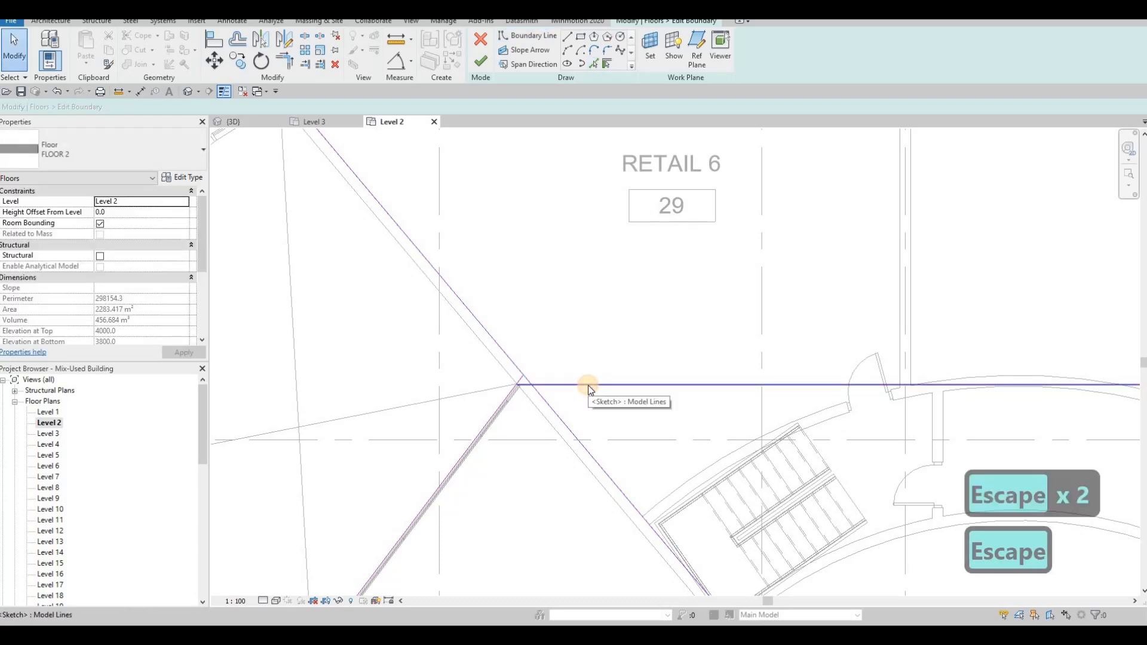
# Move the long horizontal boundary line partway outward across Retail 6 to 8 and delete the leftover line along the sloped wall
pyautogui.click(588, 388)
pyautogui.scroll(-4, 655, 383)
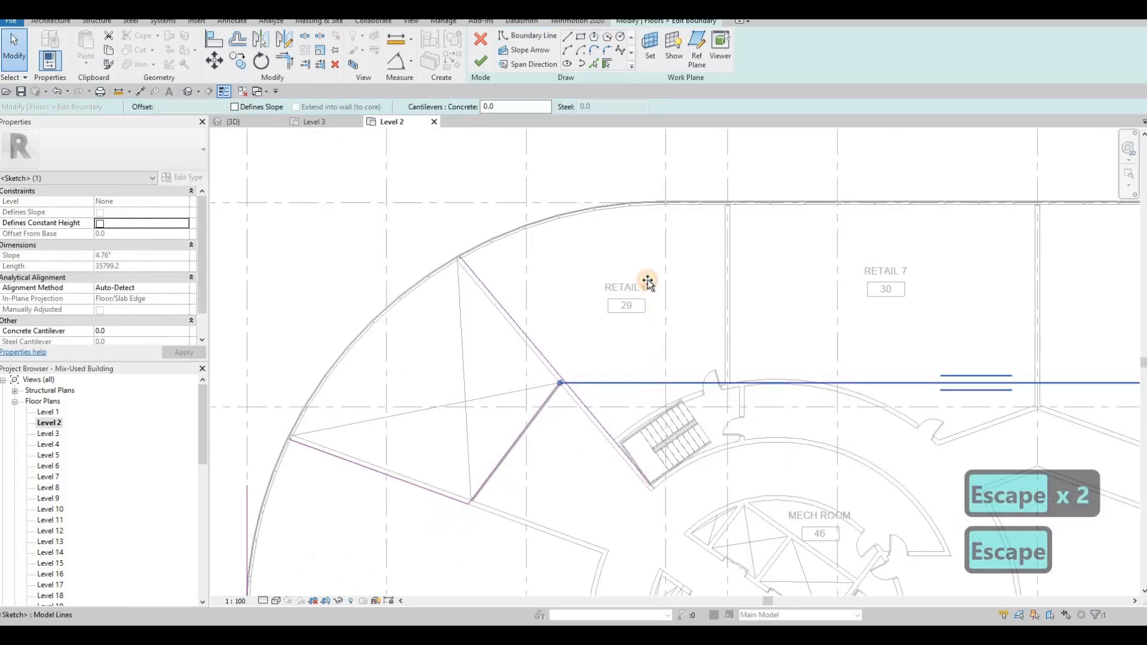
pyautogui.moveTo(649, 283); pyautogui.dragTo(640, 269)
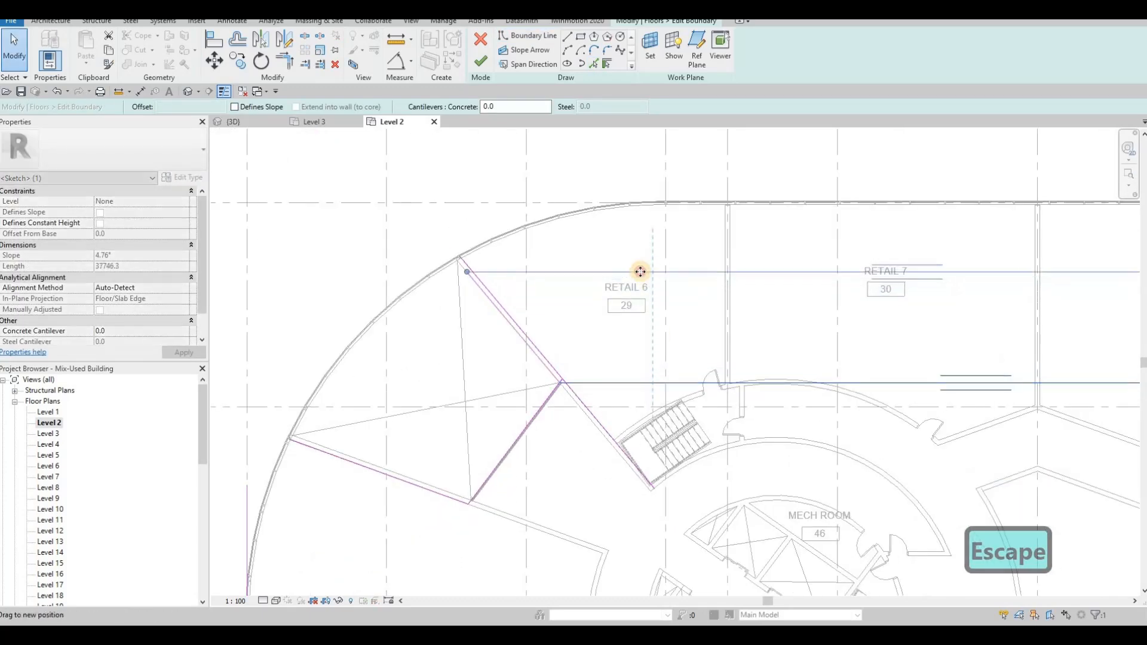
pyautogui.click(529, 348)
pyautogui.press('Delete')
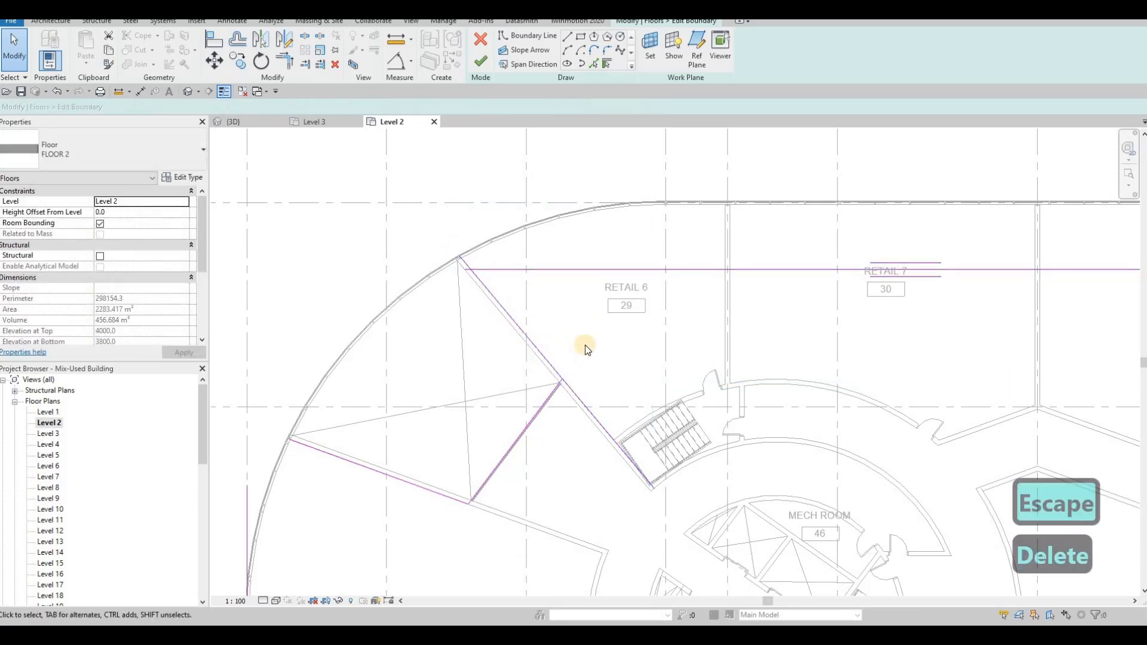
# Move the horizontal boundary line across Retail 6, 7 and 8 outward onto the straight exterior wall
pyautogui.scroll(-3, 583, 358)
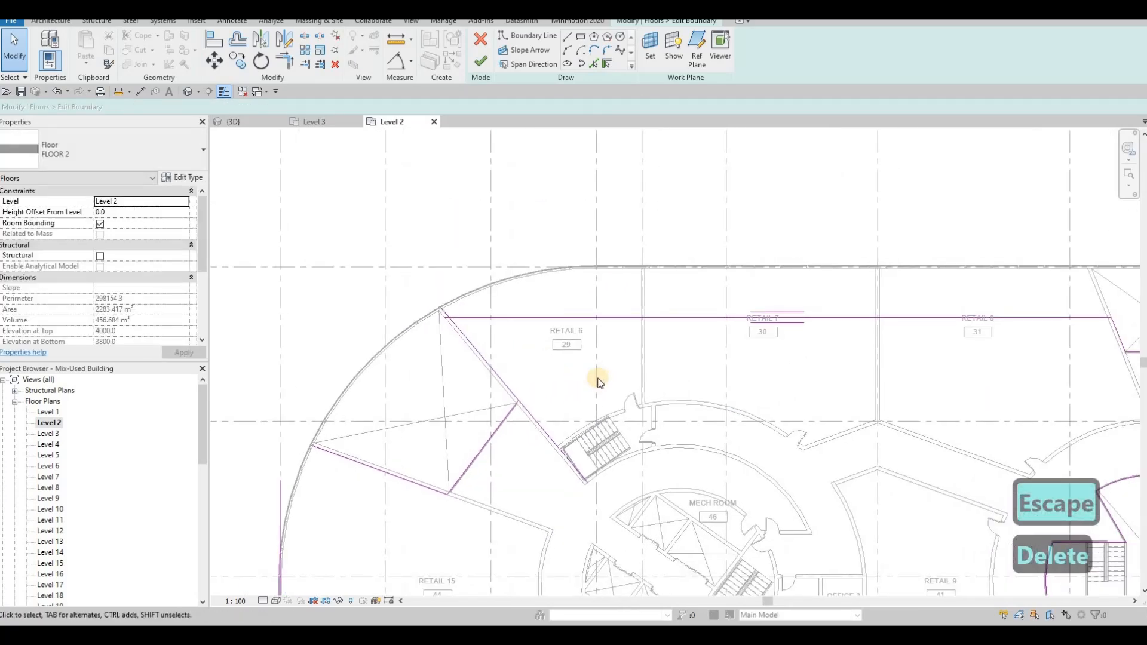
pyautogui.moveTo(670, 386); pyautogui.dragTo(545, 374, button='middle')
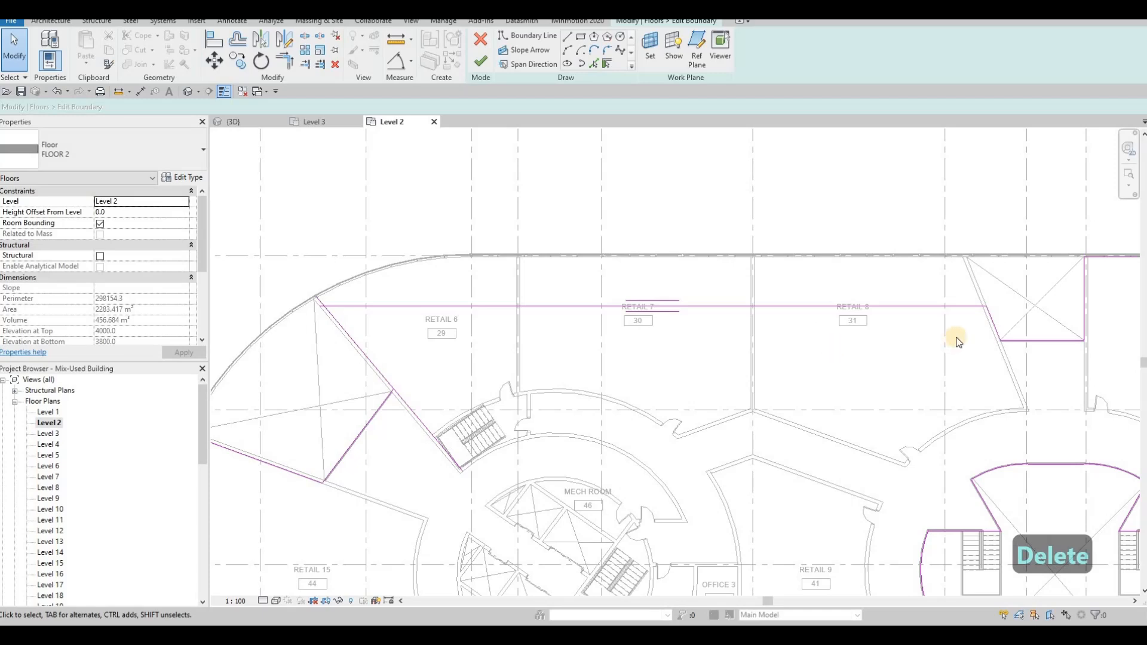
pyautogui.scroll(5, 1004, 320)
pyautogui.click(1003, 318)
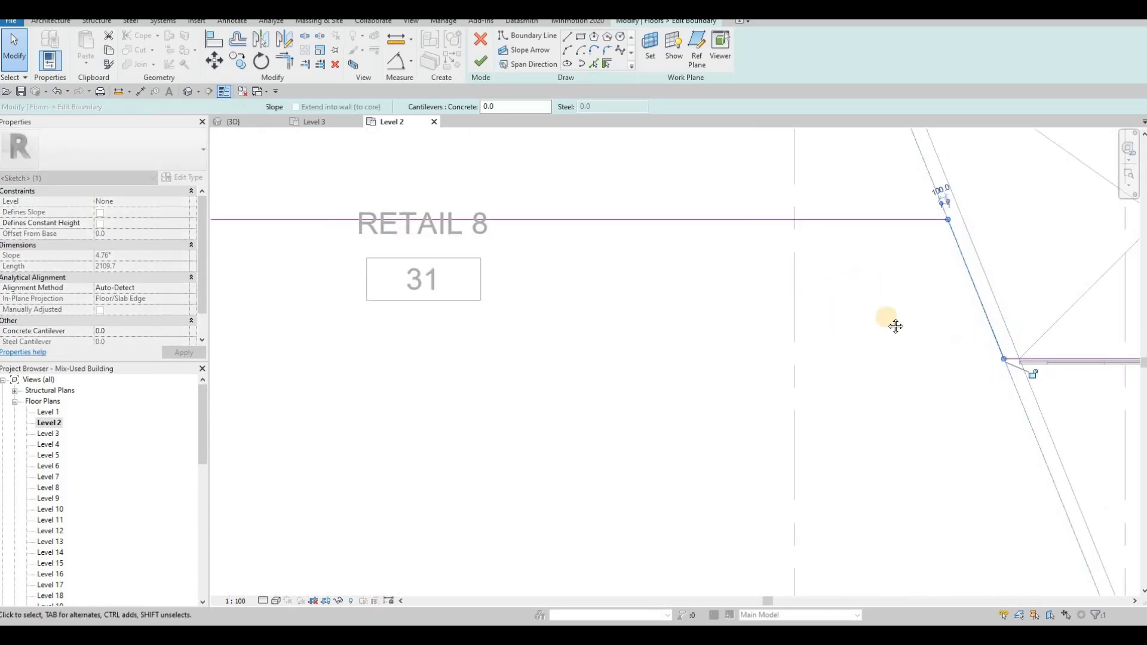
pyautogui.scroll(-3, 889, 305)
pyautogui.scroll(-3, 815, 302)
pyautogui.press('Escape')
pyautogui.click(666, 298)
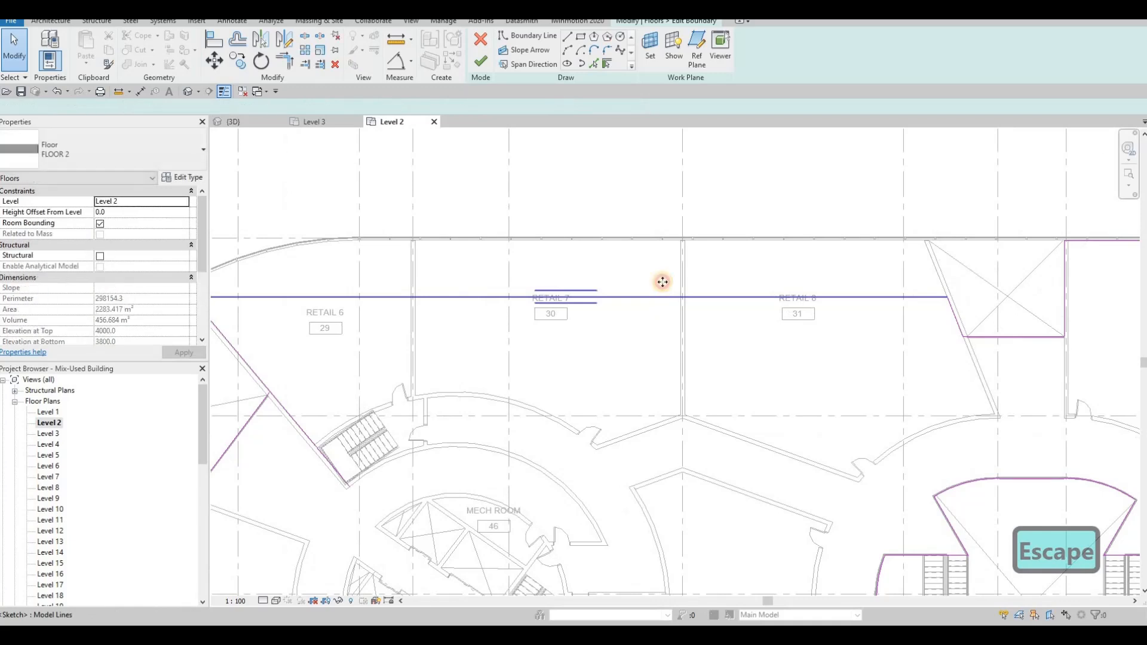
pyautogui.moveTo(667, 250); pyautogui.dragTo(670, 248)
pyautogui.scroll(3, 425, 299)
pyautogui.press('Escape')
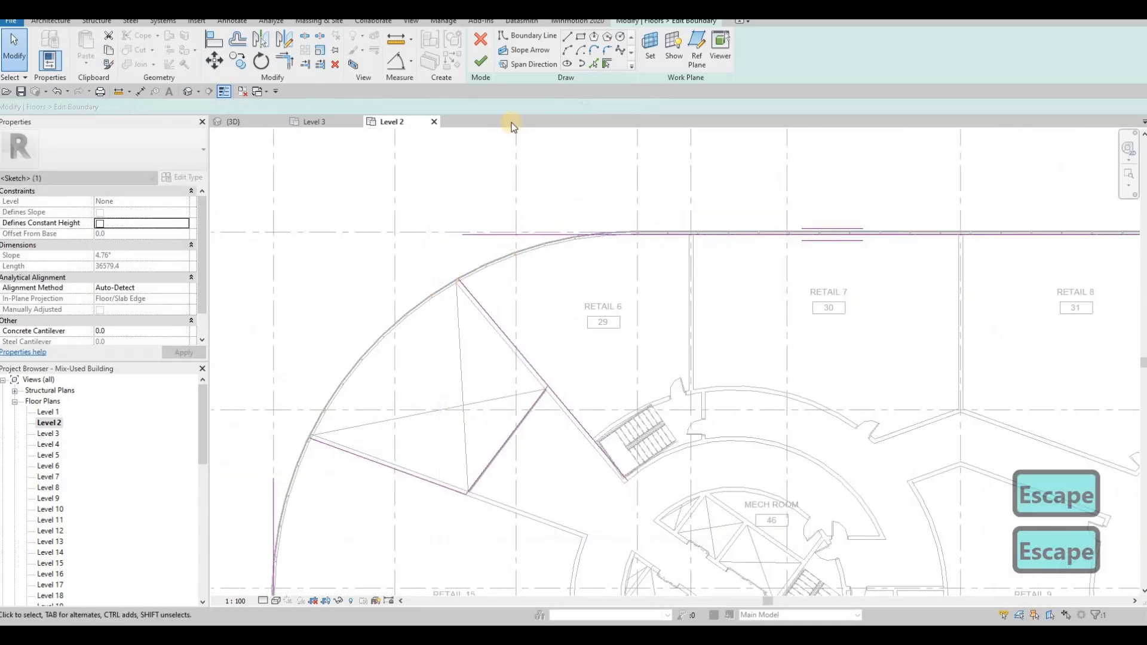
# Draw a start-end-radius boundary arc along Retail 6's curved exterior wall, from the sloped wall's outer end to the horizontal boundary line
pyautogui.click(567, 50)
pyautogui.click(546, 234)
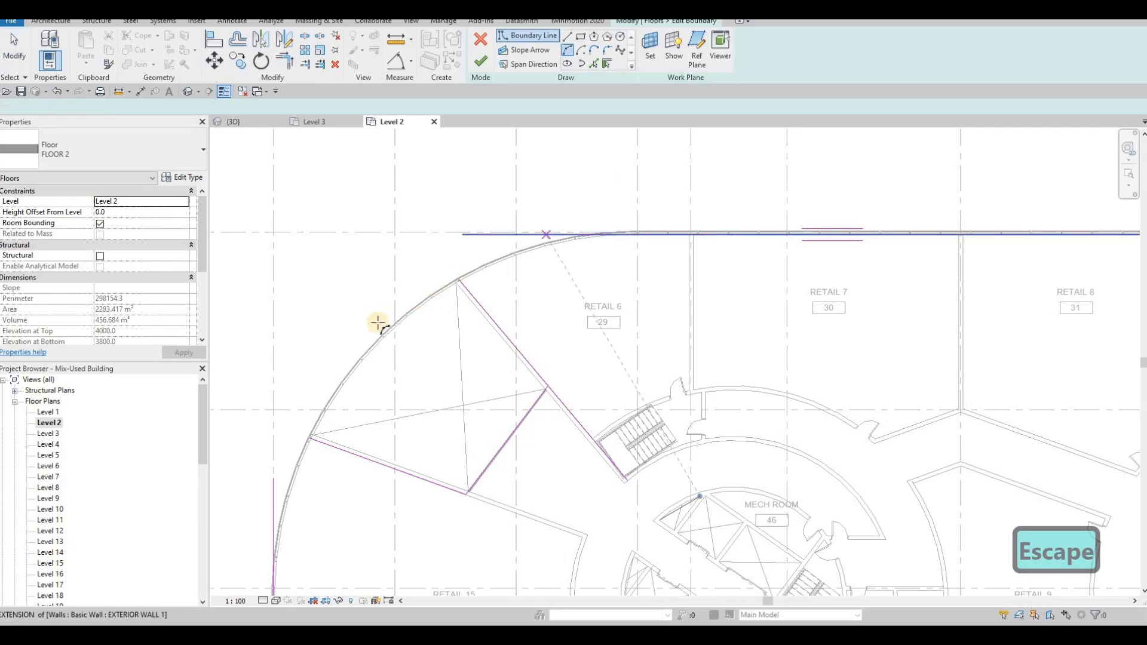
pyautogui.scroll(5, 378, 323)
pyautogui.click(352, 324)
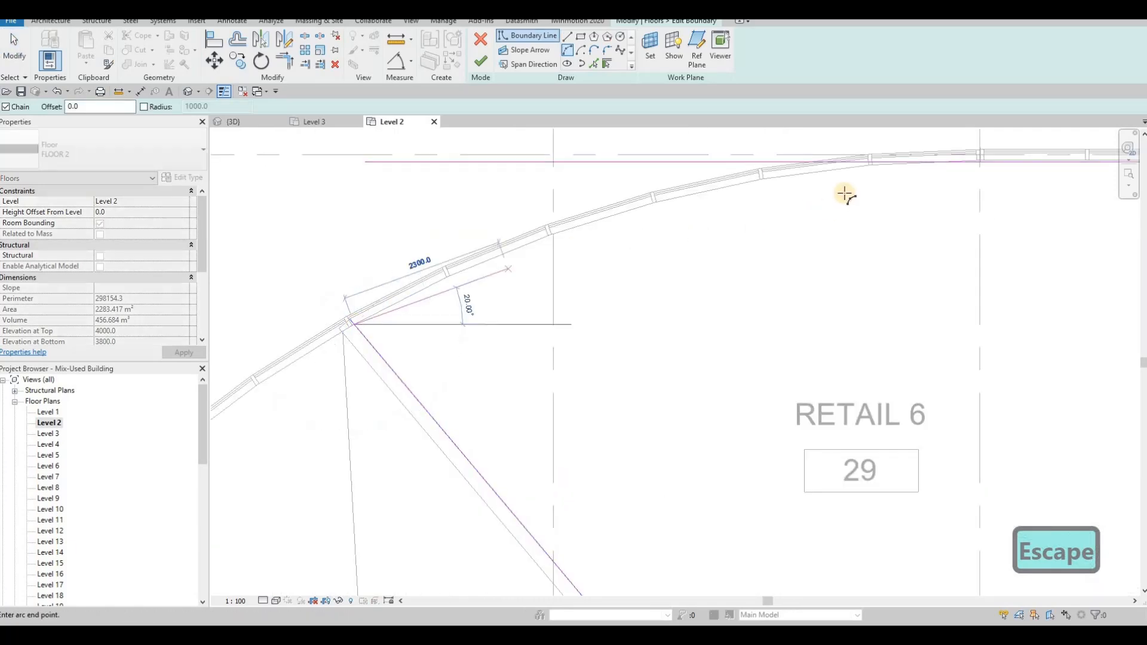
pyautogui.scroll(-2, 846, 195)
pyautogui.click(771, 188)
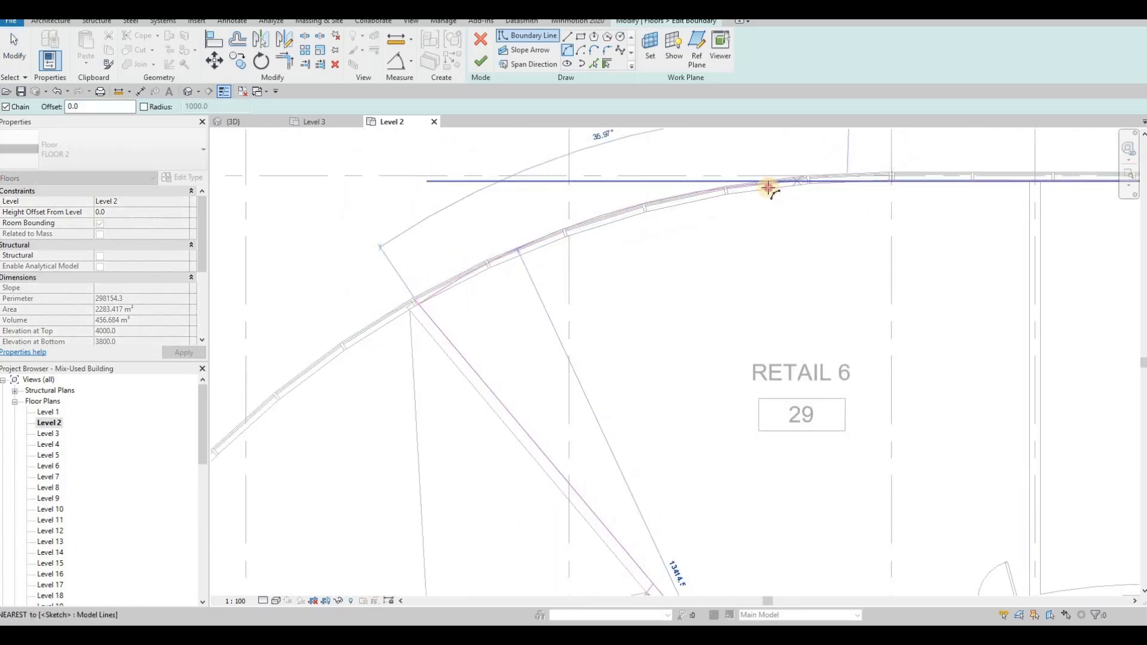
pyautogui.click(671, 205)
pyautogui.press('Escape')
pyautogui.press('Escape')
pyautogui.press('Escape')
pyautogui.press('Escape')
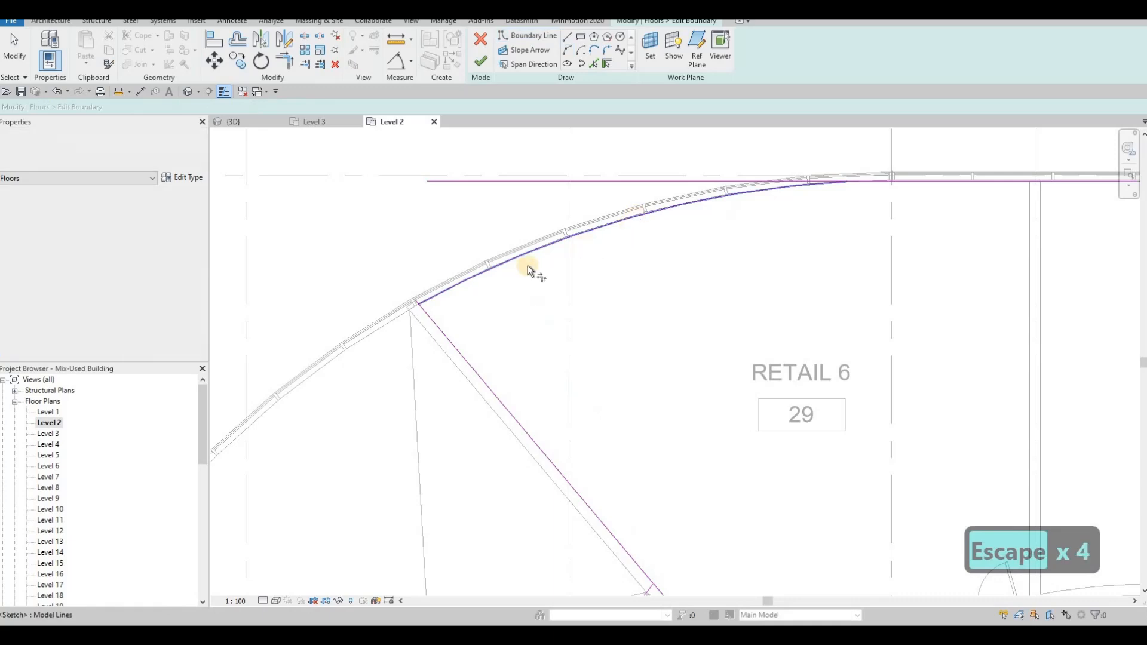
# Trim the Retail 6 arc and horizontal line into a corner, and trim the sloped wall line to the diagonal void edge
pyautogui.press('t')
pyautogui.press('r')
pyautogui.click(426, 300)
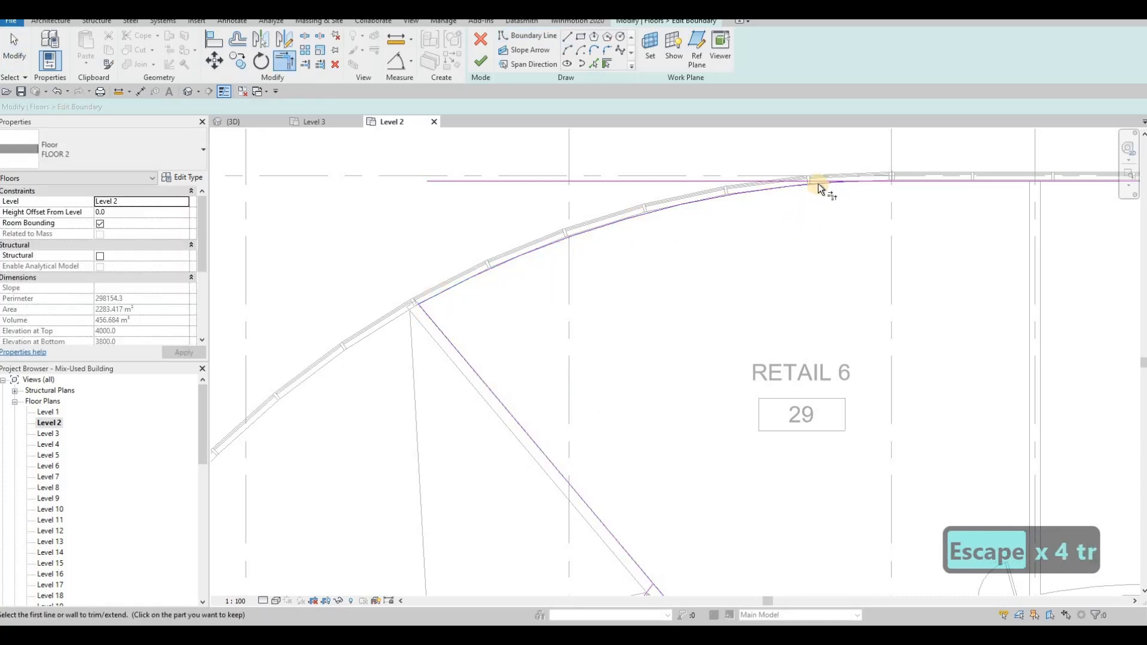
pyautogui.click(891, 181)
pyautogui.scroll(-5, 619, 338)
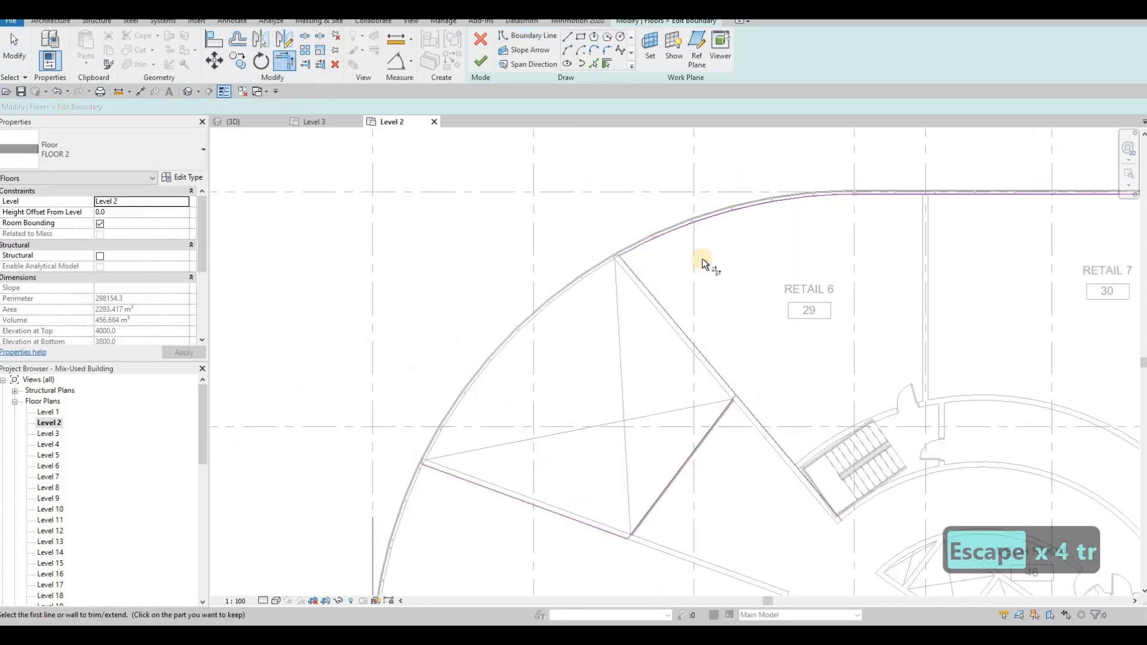
pyautogui.click(746, 276)
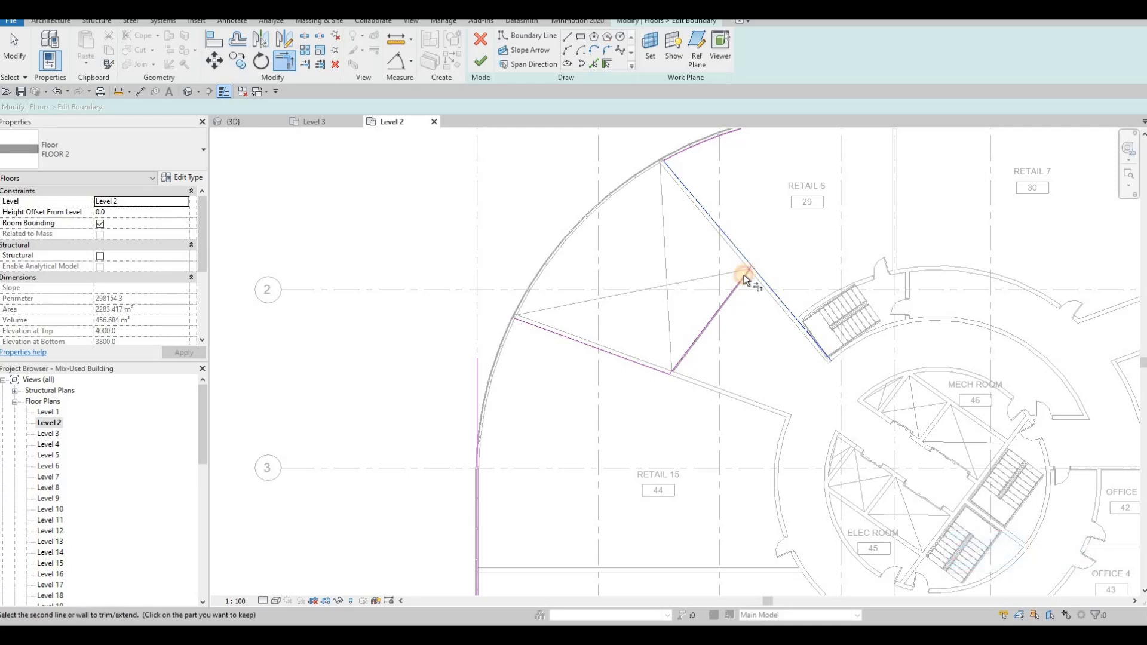
# Draw a start-end-radius boundary arc along Retail 15's curved exterior wall, from the sloped line's end to the vertical line near grid 3
pyautogui.moveTo(619, 311)
pyautogui.mouseDown(button='middle')
pyautogui.moveTo(576, 257)
pyautogui.moveTo(615, 289)
pyautogui.moveTo(545, 323)
pyautogui.moveTo(543, 113)
pyautogui.mouseUp(button='middle')
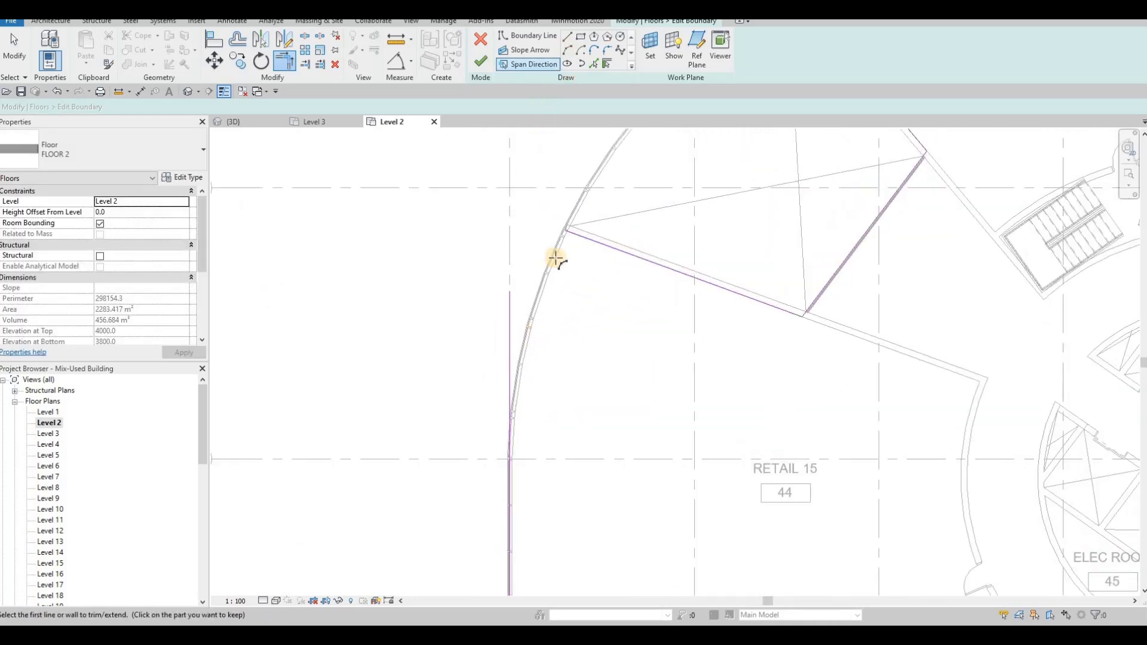
pyautogui.scroll(2, 561, 252)
pyautogui.click(574, 221)
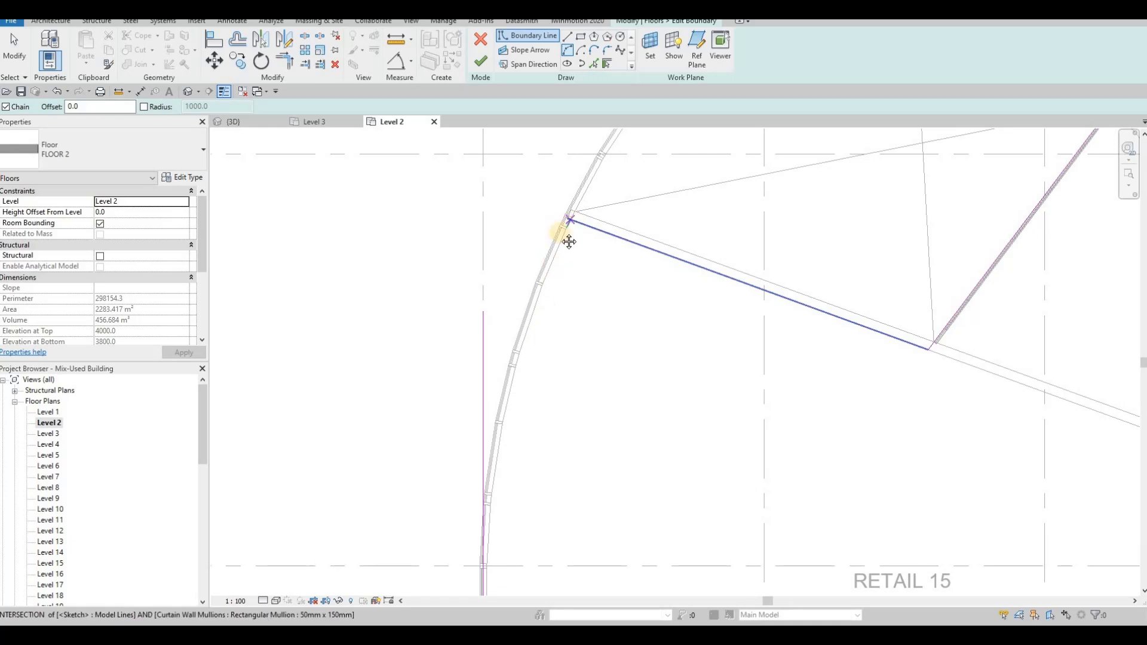
pyautogui.moveTo(485, 574); pyautogui.dragTo(505, 441, button='middle')
pyautogui.click(505, 442)
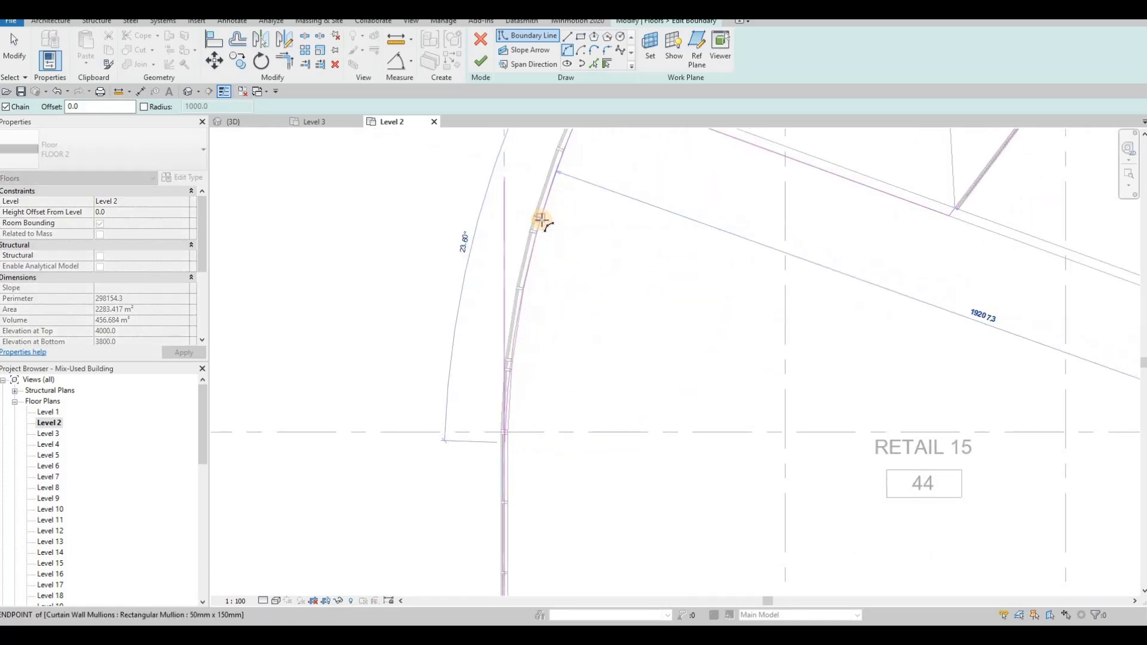
pyautogui.click(541, 219)
pyautogui.press('Escape')
# Trim the Retail 15 arc and the vertical boundary line along grid A into a corner
pyautogui.scroll(-3, 545, 239)
pyautogui.moveTo(522, 345); pyautogui.dragTo(509, 272, button='middle')
pyautogui.scroll(4, 512, 292)
pyautogui.press('Escape')
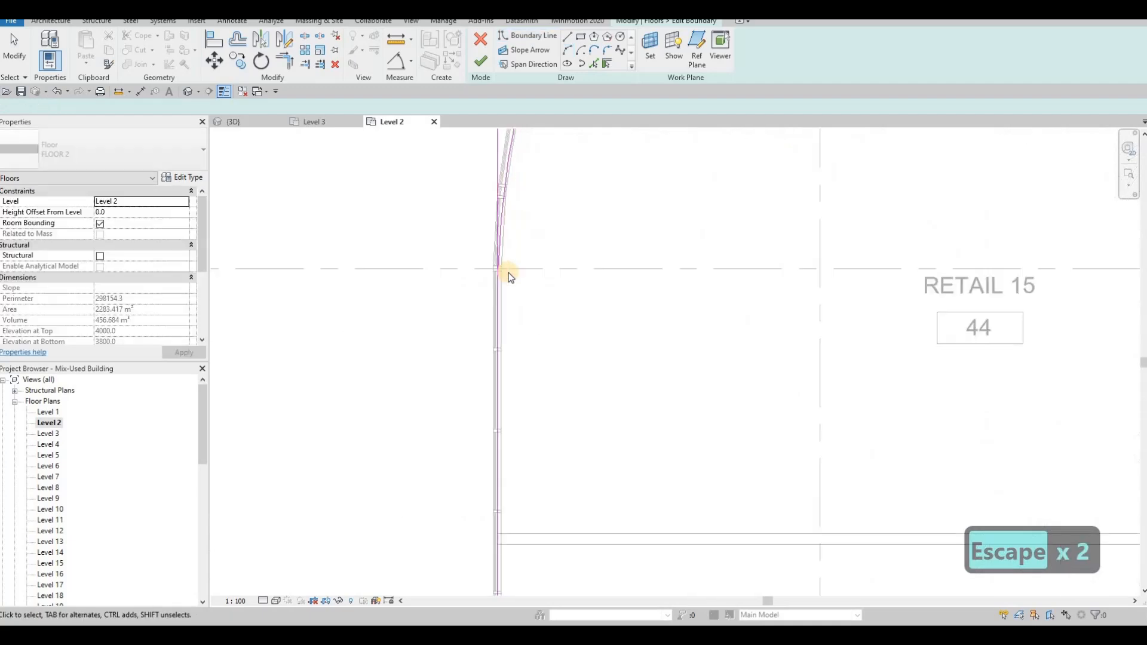
pyautogui.press('t')
pyautogui.press('r')
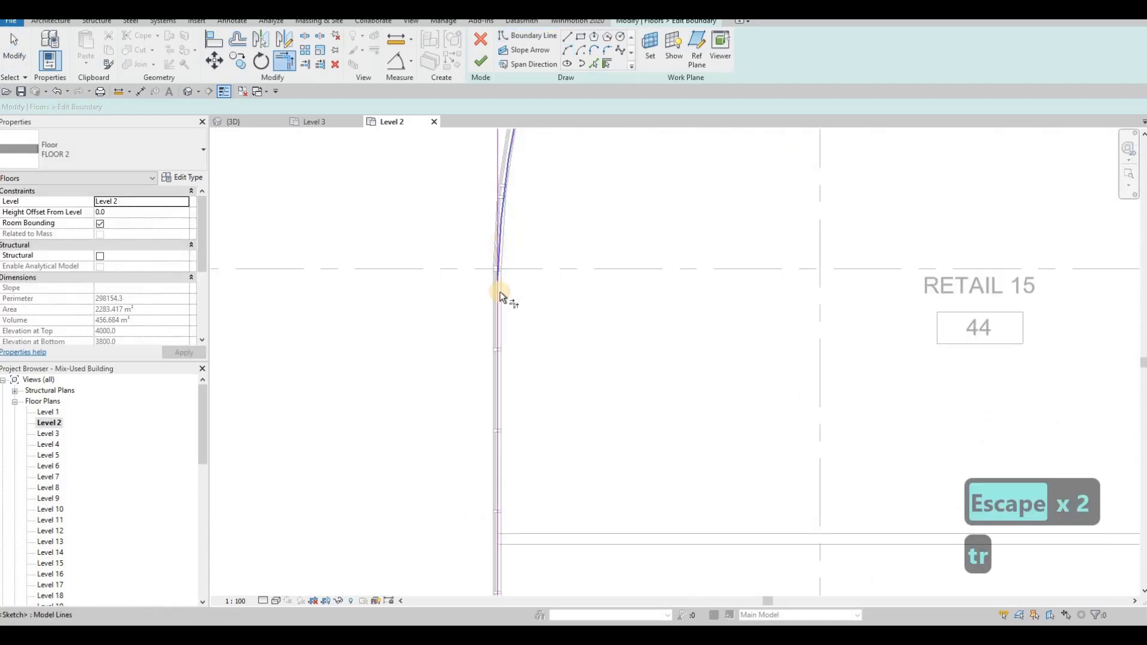
pyautogui.press('Escape')
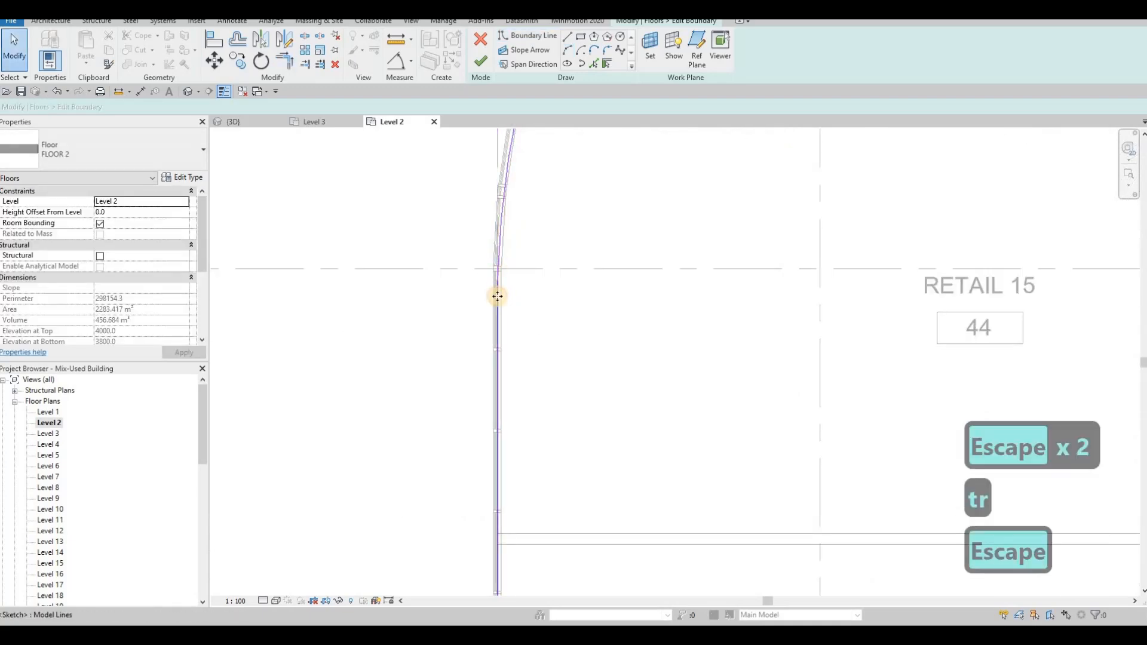
# Shift the vertical boundary line beside Retail 15 slightly inward along the exterior wall
pyautogui.click(498, 295)
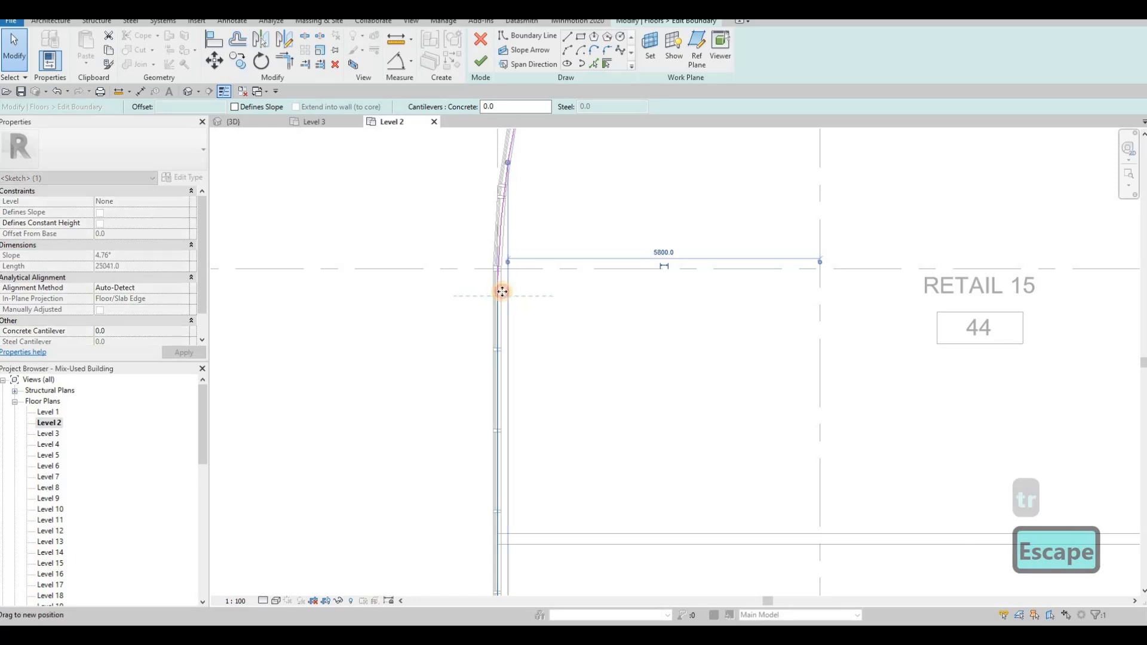
pyautogui.press('Escape')
pyautogui.scroll(-3, 481, 280)
pyautogui.scroll(-8, 530, 259)
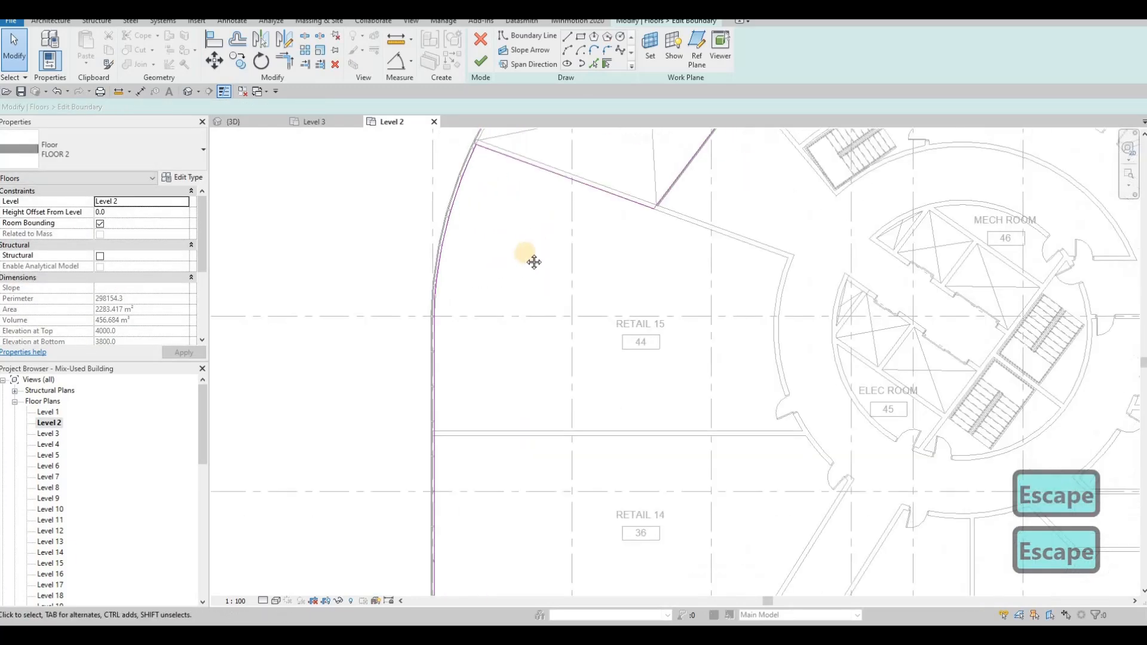
# Inspect the sloped boundary line above Retail 15 where it meets the exterior arc and the diagonal void edge
pyautogui.moveTo(538, 257); pyautogui.dragTo(574, 239, button='middle')
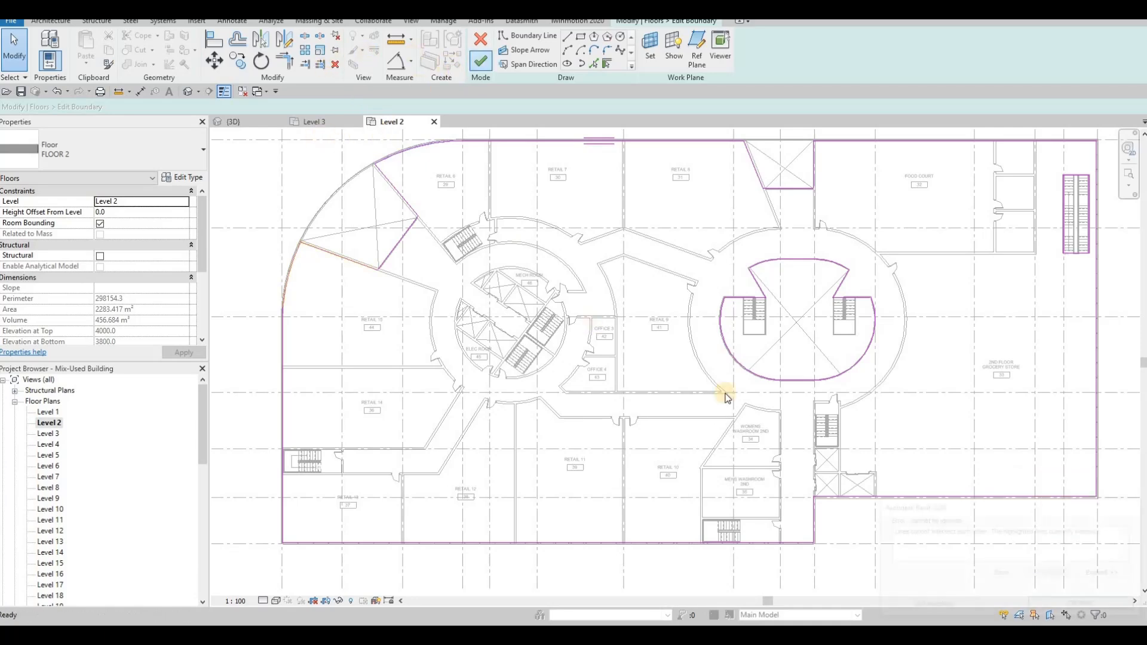
pyautogui.press('Escape')
pyautogui.click(354, 260)
pyautogui.scroll(3, 354, 259)
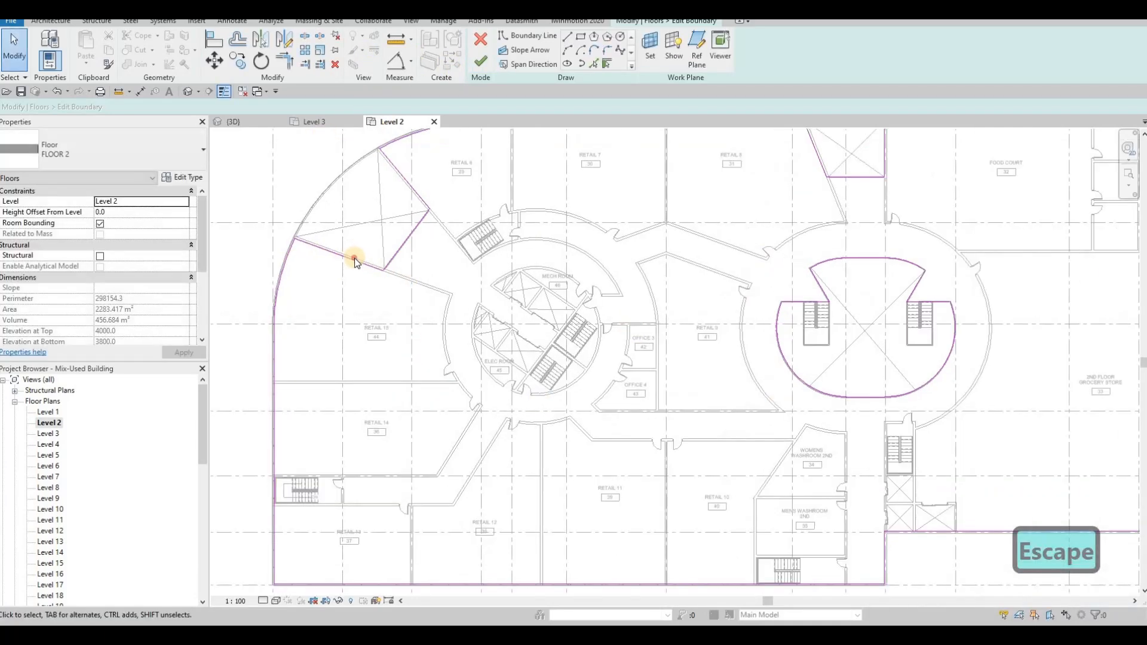
pyautogui.scroll(5, 575, 288)
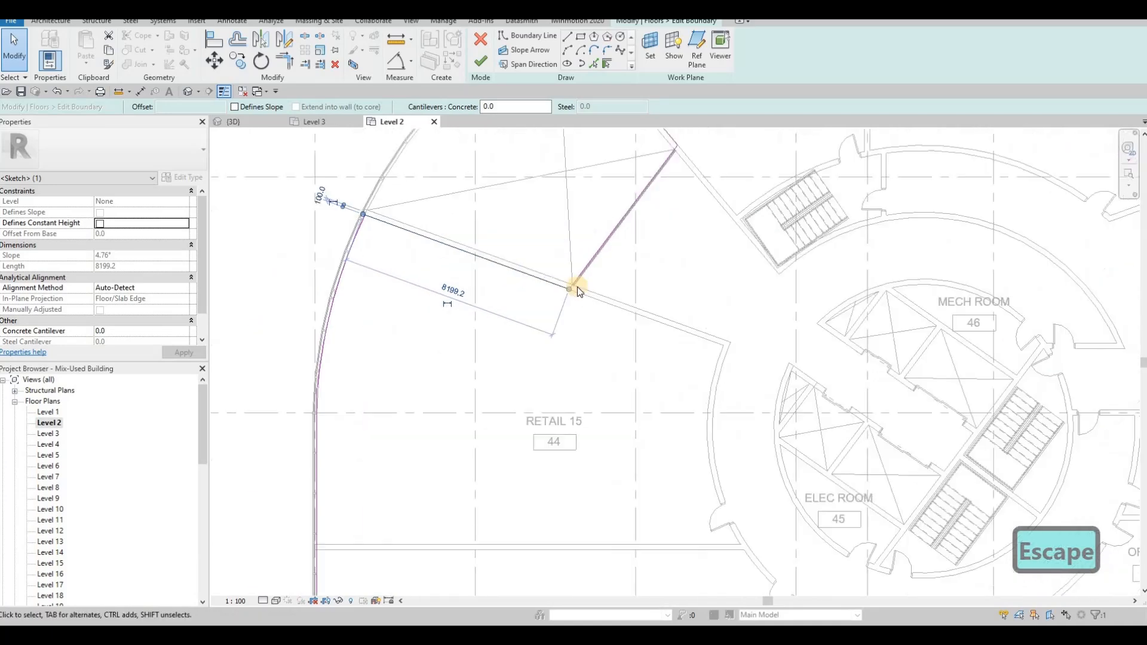
pyautogui.press('Escape')
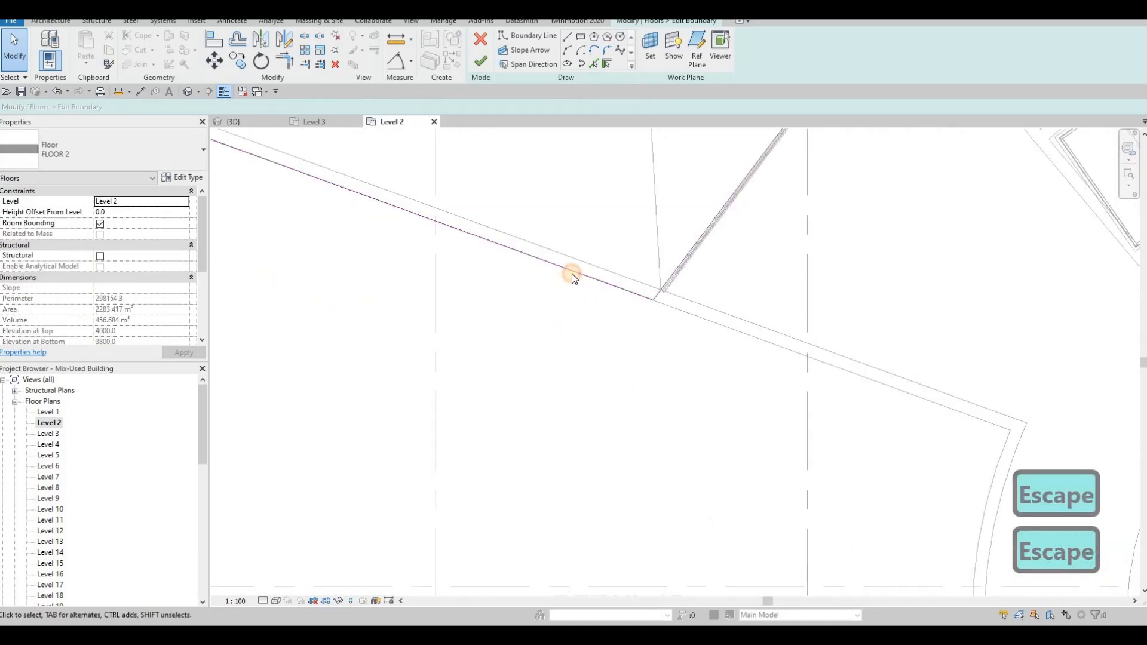
pyautogui.click(572, 278)
pyautogui.press('Delete')
pyautogui.scroll(-3, 517, 304)
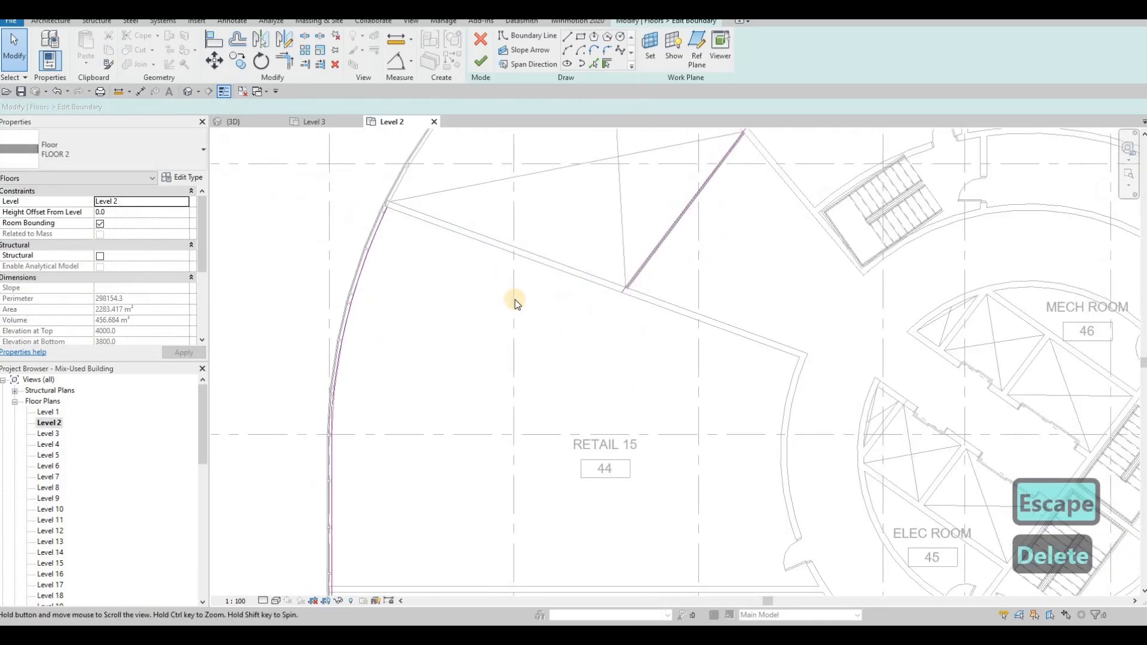
pyautogui.hotkey('ctrl', 'z')
# Trim Retail 15's curved boundary line and the sloped wall line into a clean corner, and finish editing the Level 2 floor boundary
pyautogui.scroll(3, 566, 281)
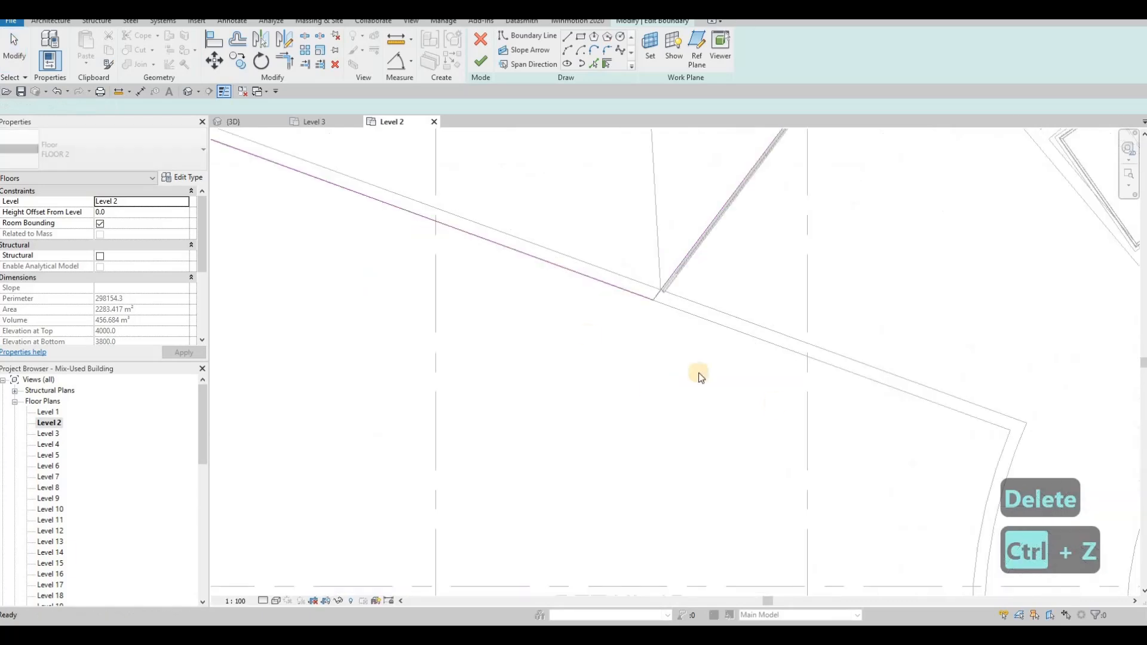
pyautogui.moveTo(667, 338); pyautogui.dragTo(708, 357, button='middle')
pyautogui.scroll(-4, 490, 269)
pyautogui.scroll(5, 451, 245)
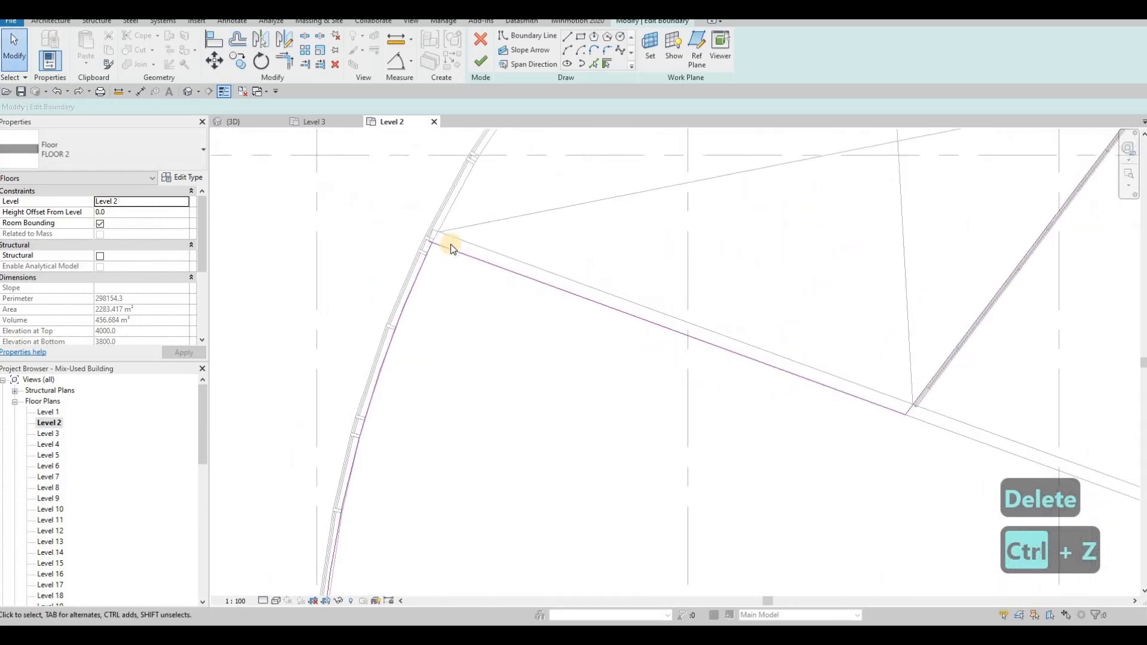
pyautogui.press('t')
pyautogui.press('y')
pyautogui.press('Escape')
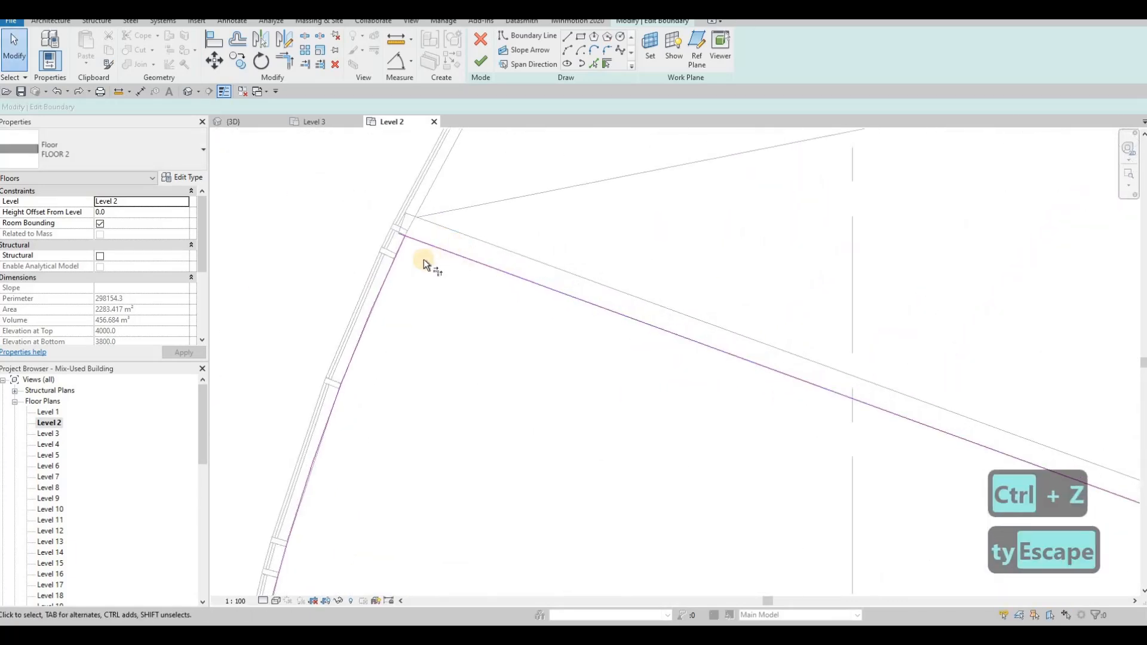
pyautogui.press('Escape')
pyautogui.press('t')
pyautogui.press('r')
pyautogui.click(395, 253)
pyautogui.click(425, 243)
pyautogui.click(481, 62)
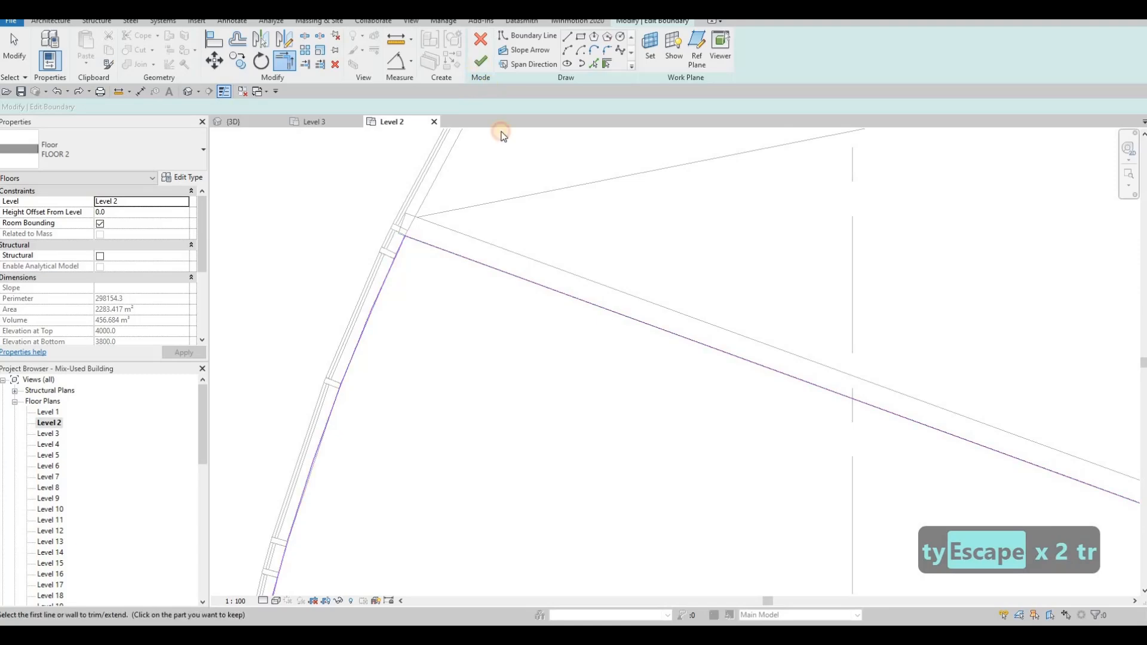
# Examine the extended Level 2 floor behind the curved curtain wall in the 3D view
pyautogui.scroll(-3, 501, 252)
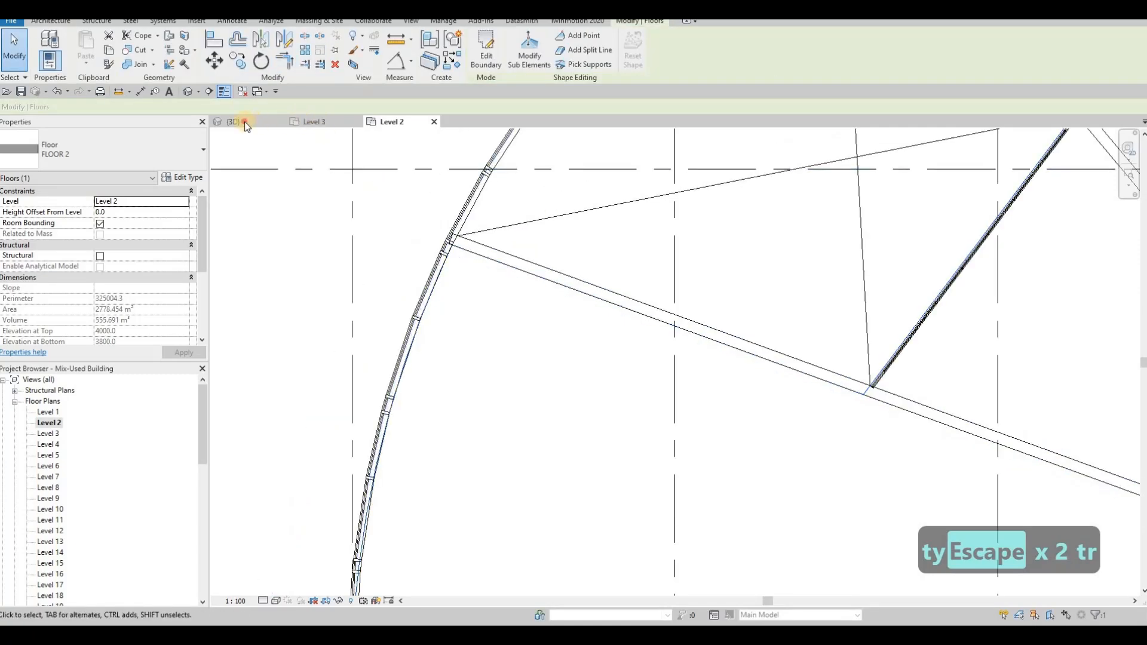
pyautogui.hotkey('ctrl', 'Tab')
pyautogui.scroll(-2, 583, 340)
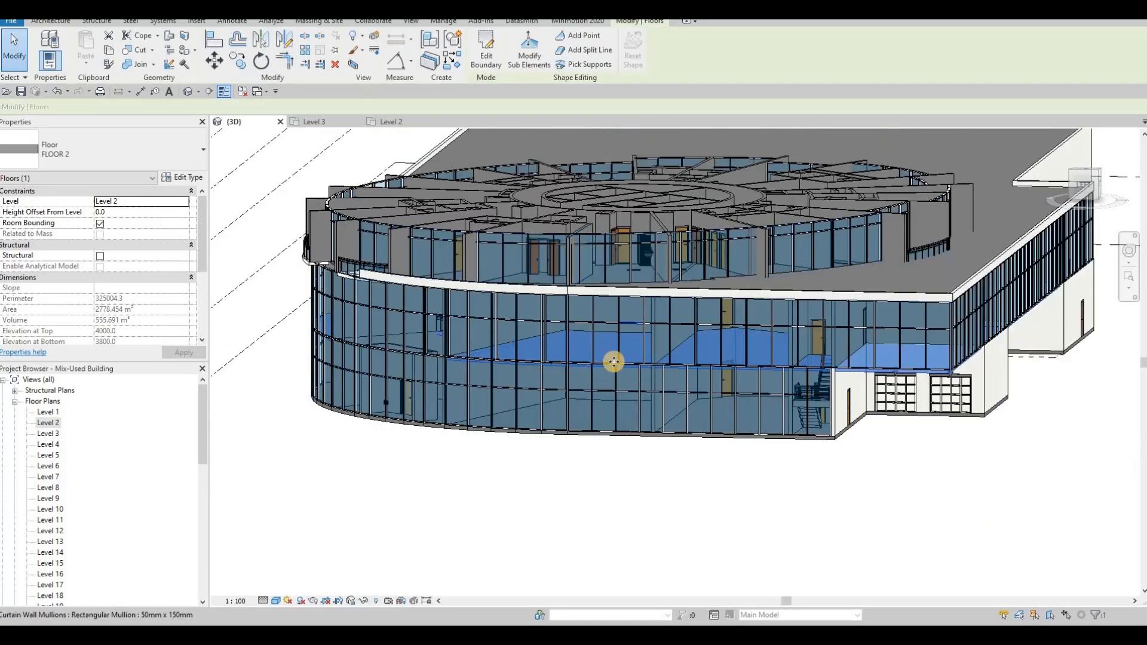
pyautogui.keyDown('shift'); pyautogui.moveTo(614, 361); pyautogui.dragTo(63, 436, button='middle'); pyautogui.keyUp('shift')
pyautogui.press('Escape')
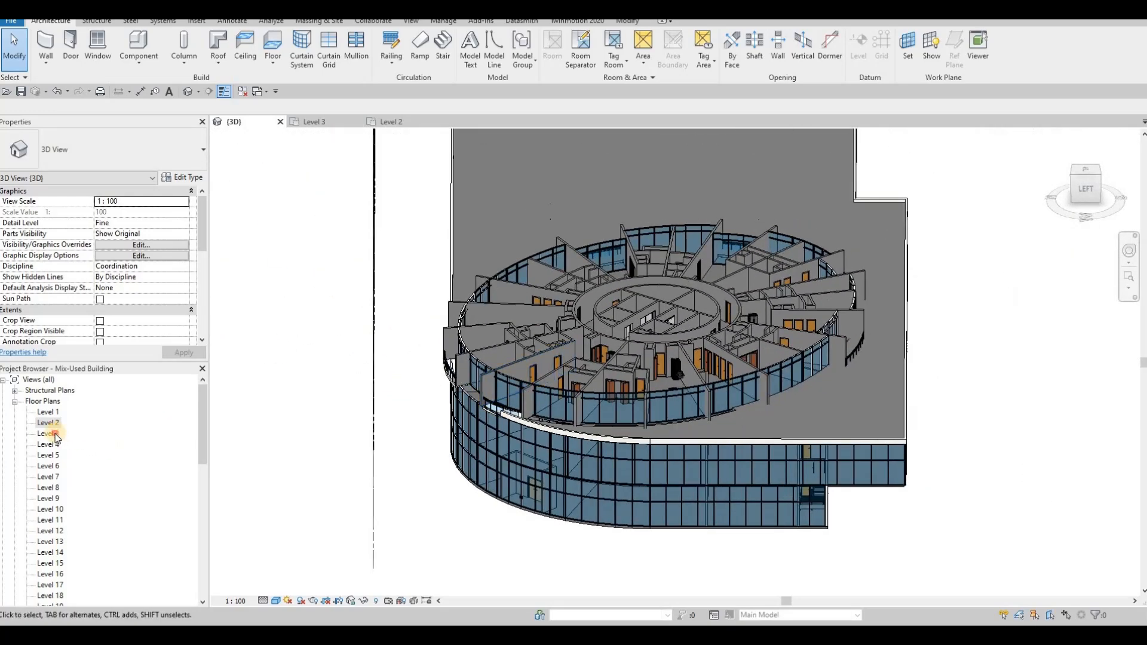
# Return to the Level 3 plan and check how far the ROOF 1 roof extends around the unit balconies
pyautogui.hotkey('ctrl', 'Tab')
pyautogui.scroll(-1, 507, 267)
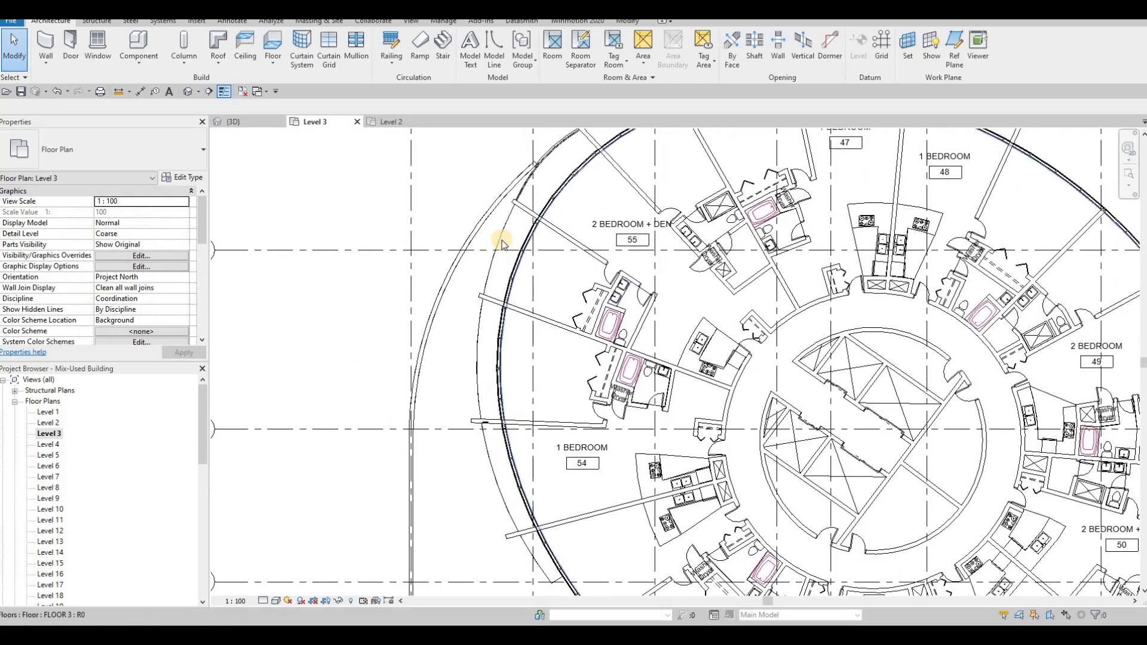
pyautogui.press('Escape')
pyautogui.click(481, 272)
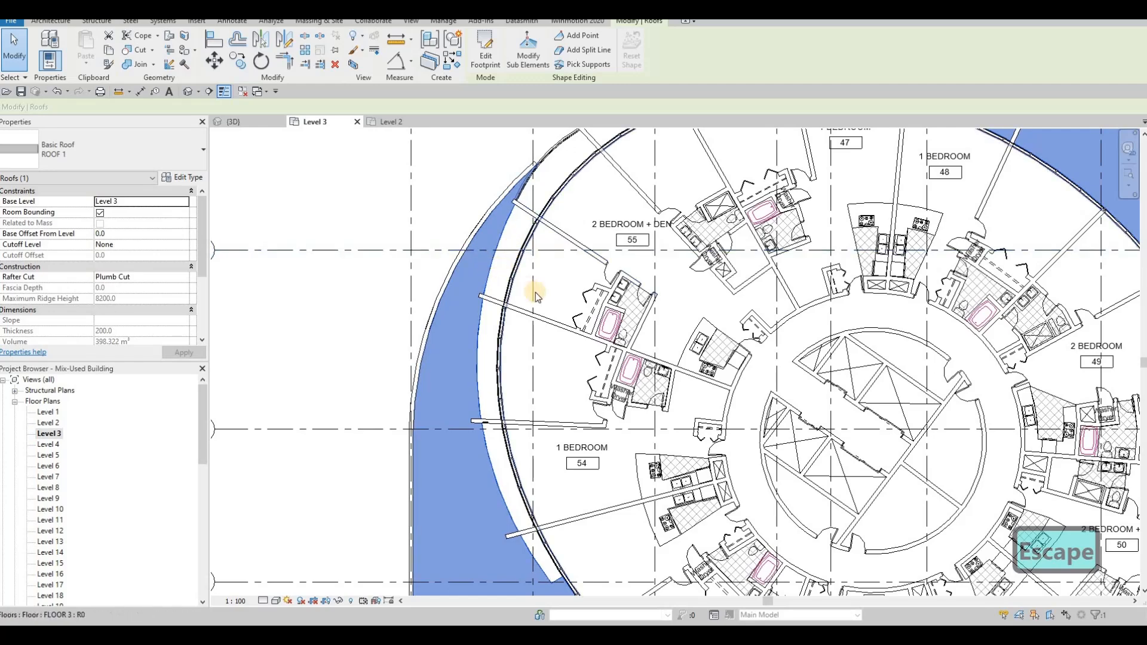
pyautogui.scroll(-2, 492, 263)
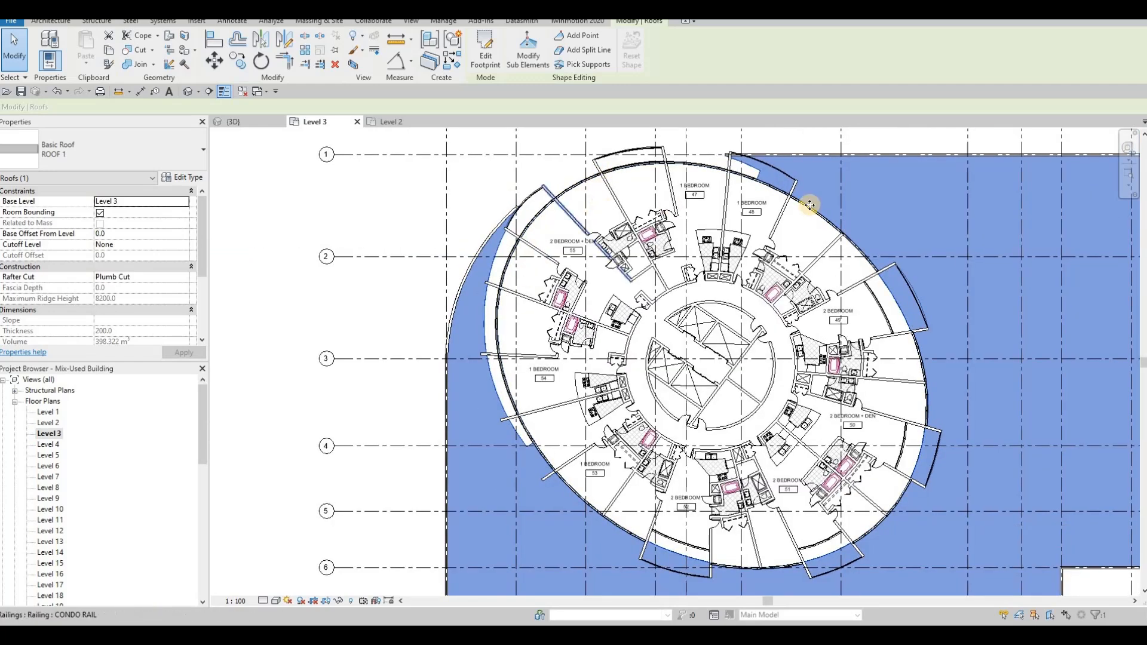
pyautogui.moveTo(821, 214); pyautogui.dragTo(802, 245, button='middle')
pyautogui.press('Escape')
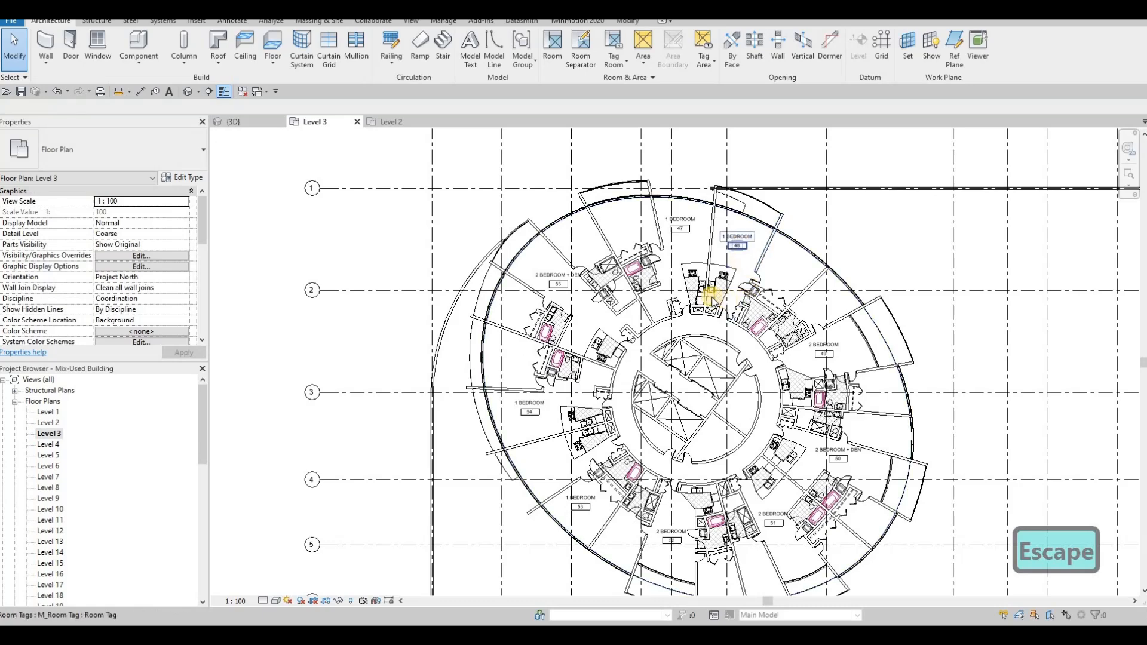
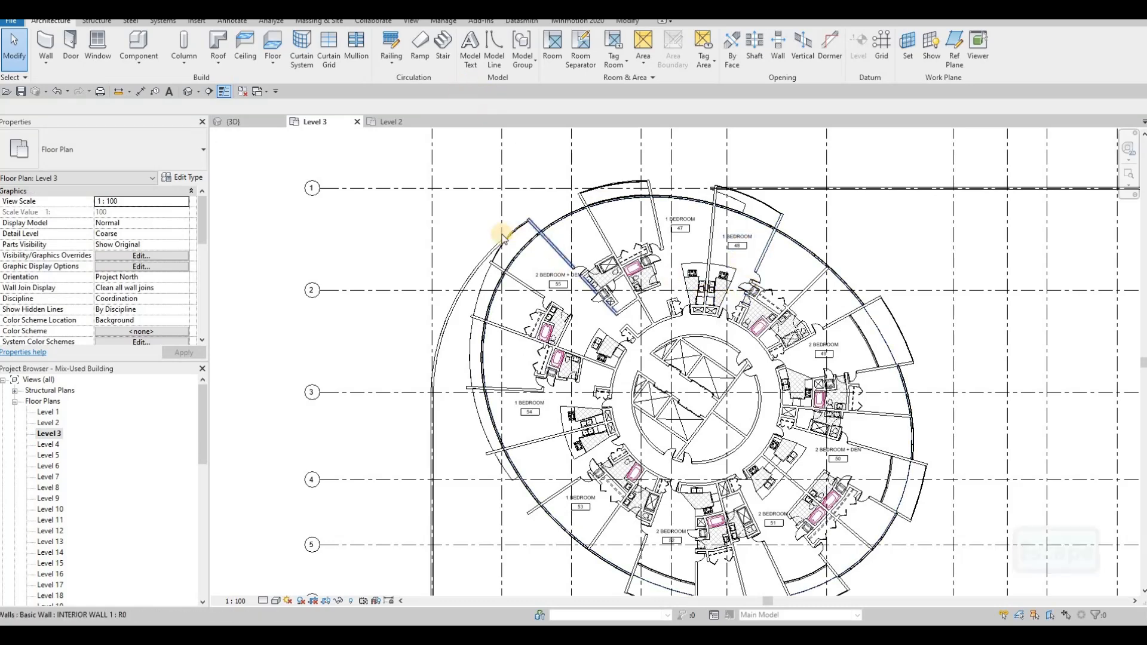
# Start a new Level 3 floor similar to unit 55's FLOOR 4 balcony, using start-end-radius arcs for its boundary
pyautogui.scroll(4, 527, 204)
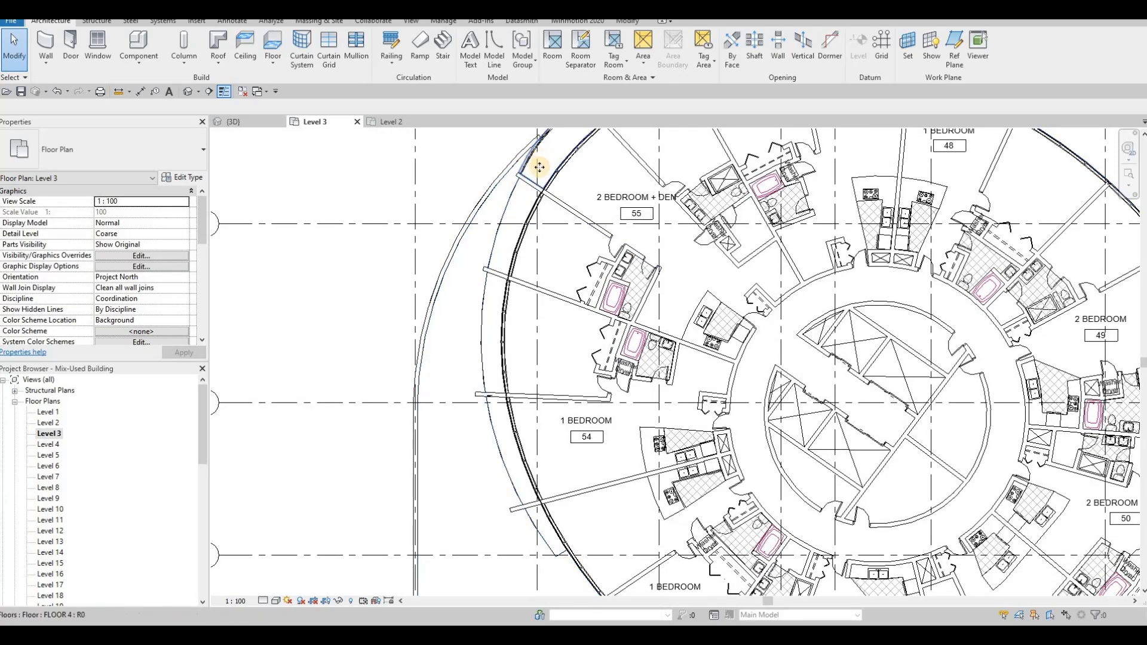
pyautogui.click(540, 168)
pyautogui.doubleClick(494, 279)
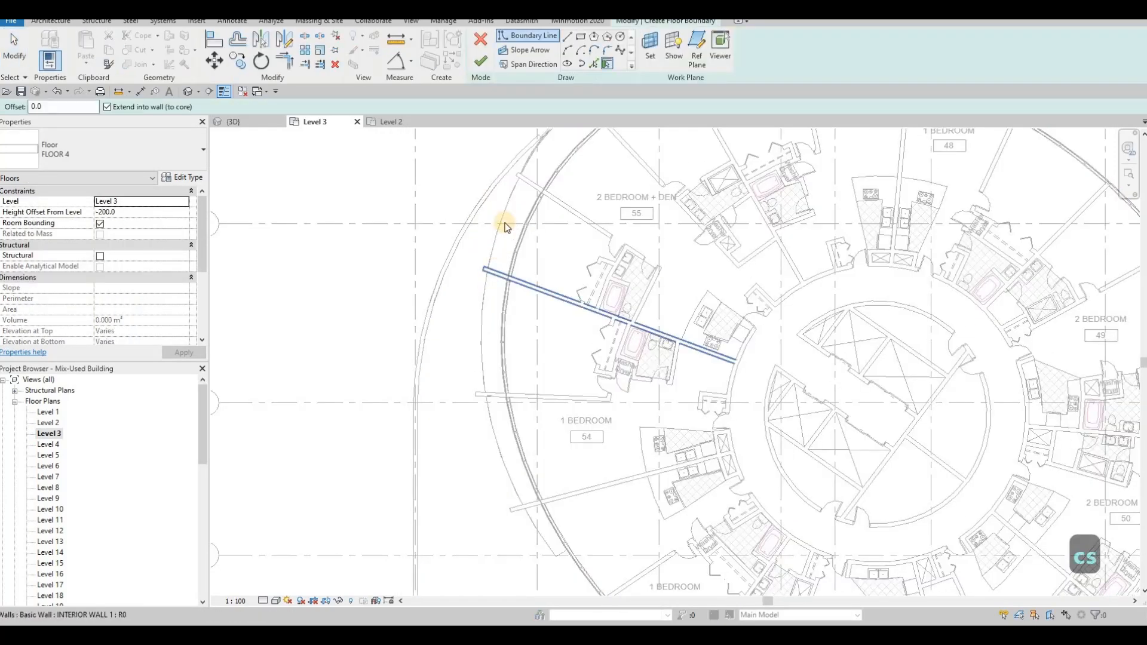
pyautogui.scroll(-3, 502, 293)
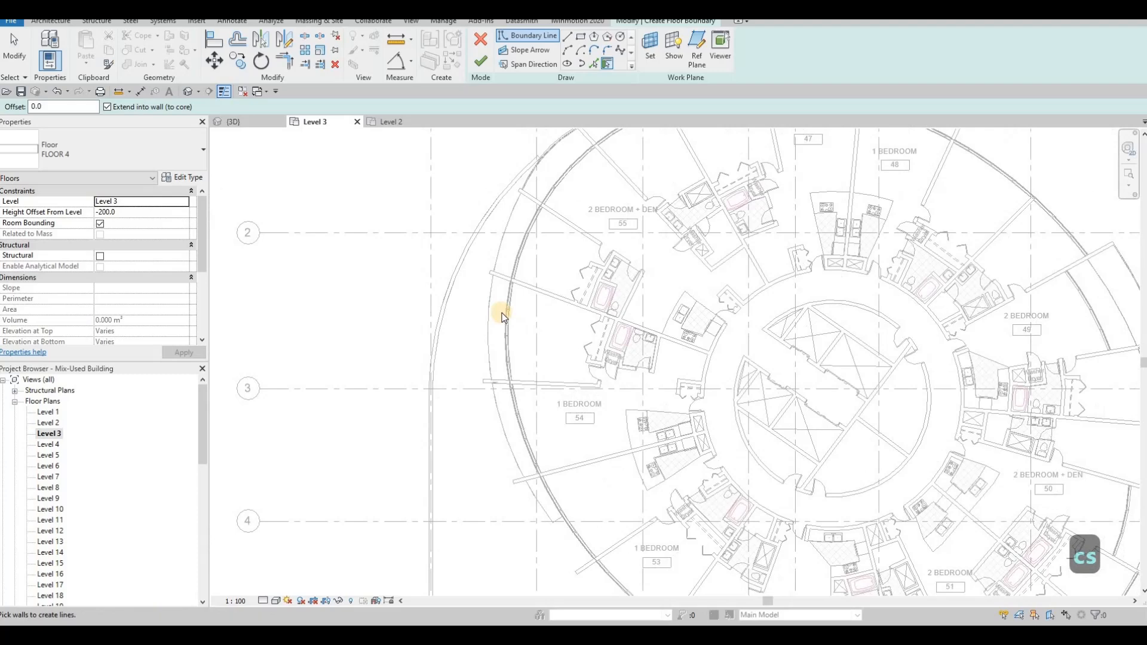
pyautogui.scroll(2, 501, 311)
pyautogui.scroll(2, 504, 264)
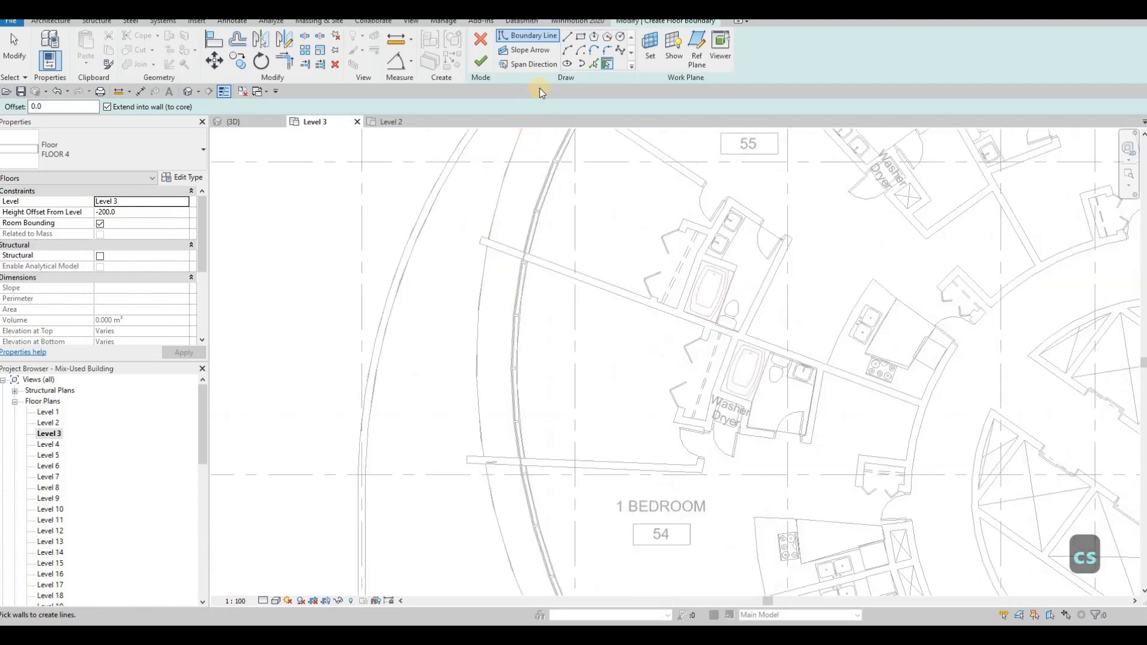
pyautogui.click(567, 50)
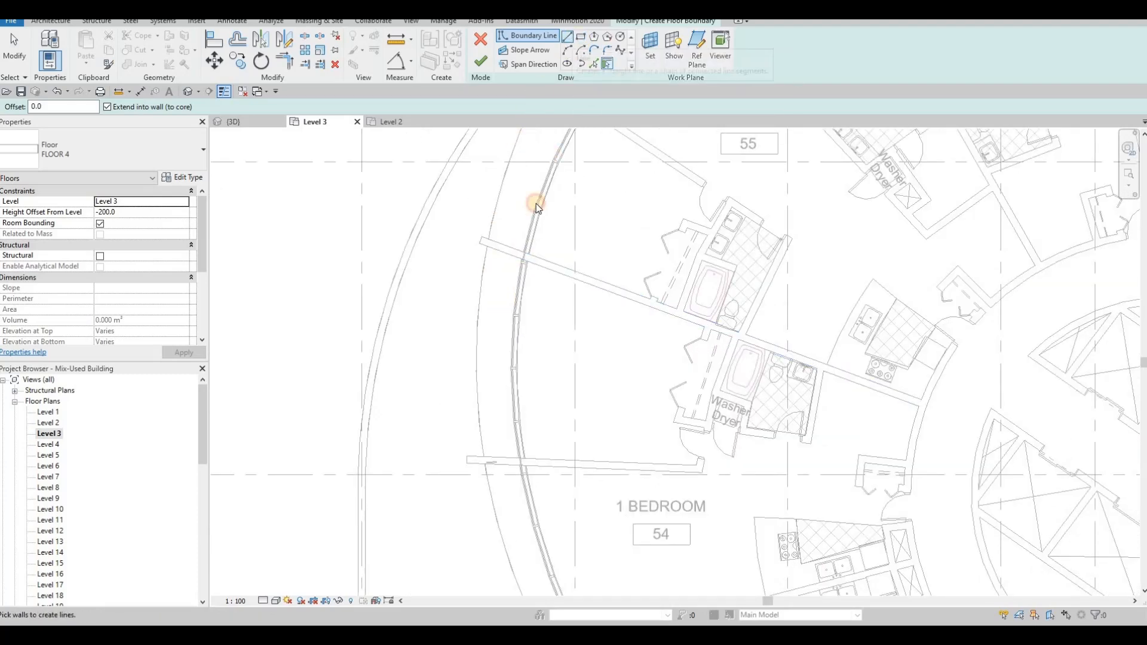
# Draw the balcony's inner boundary arc along the curtain wall's outer face, between the sloped party wall and the wall near grid 3
pyautogui.scroll(3, 541, 239)
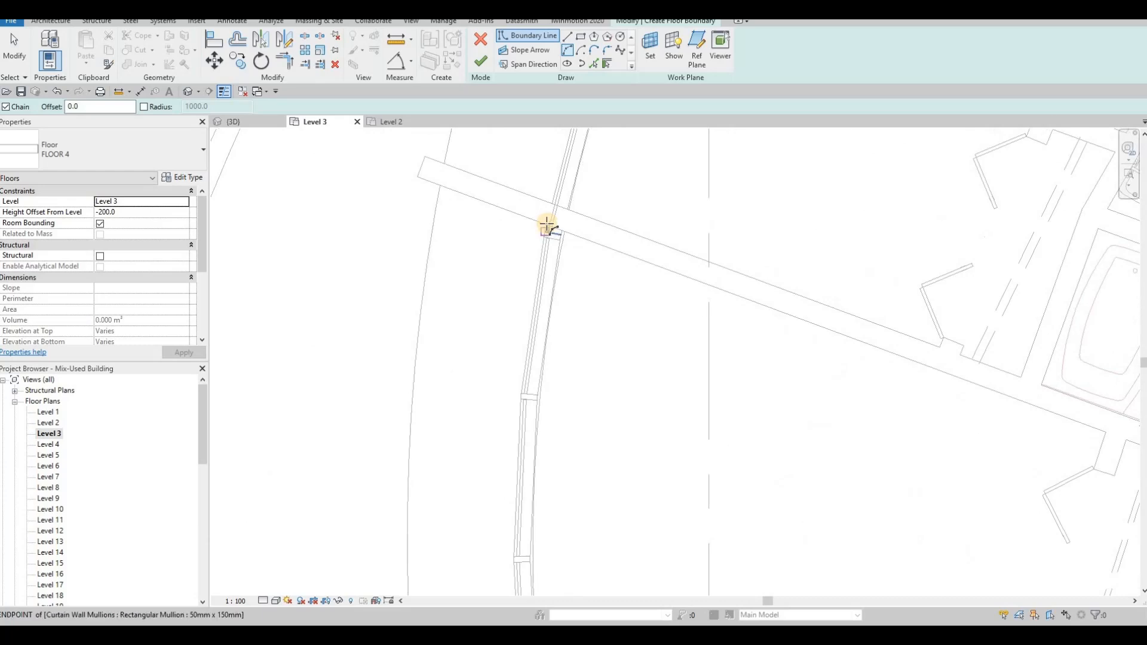
pyautogui.click(547, 225)
pyautogui.press('Escape')
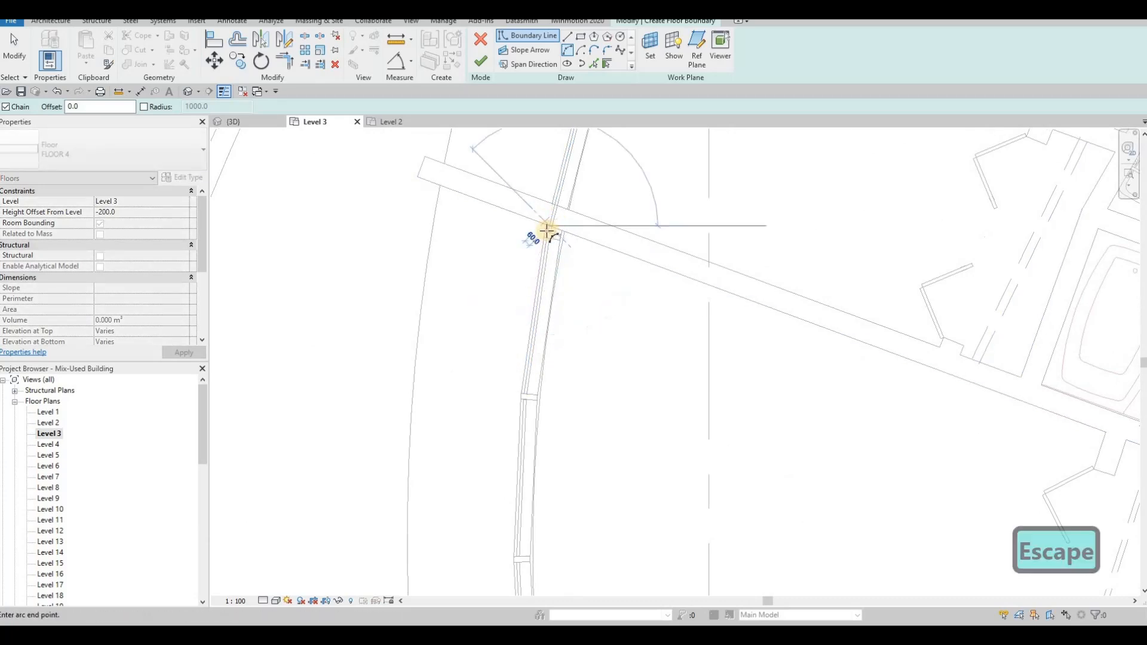
pyautogui.scroll(3, 549, 225)
pyautogui.click(543, 230)
pyautogui.moveTo(512, 333); pyautogui.dragTo(582, 325, button='middle')
pyautogui.scroll(2, 580, 323)
pyautogui.click(578, 323)
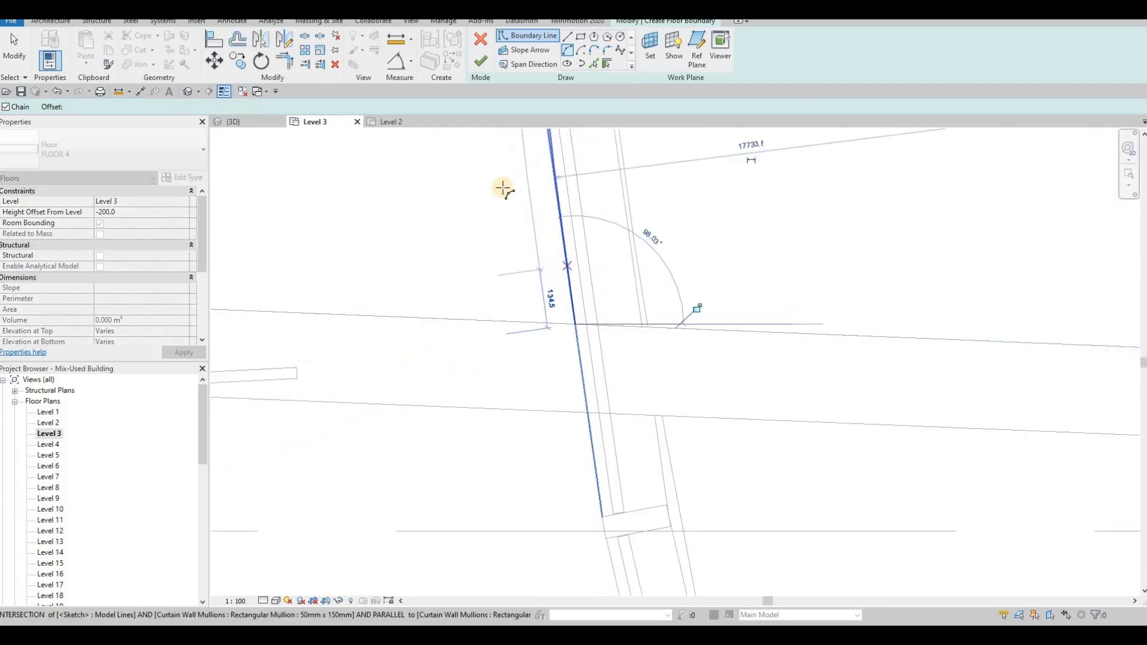
pyautogui.scroll(-2, 556, 248)
pyautogui.scroll(-2, 563, 323)
pyautogui.moveTo(572, 311); pyautogui.dragTo(573, 435, button='middle')
pyautogui.scroll(-1, 573, 434)
pyautogui.scroll(-2, 544, 251)
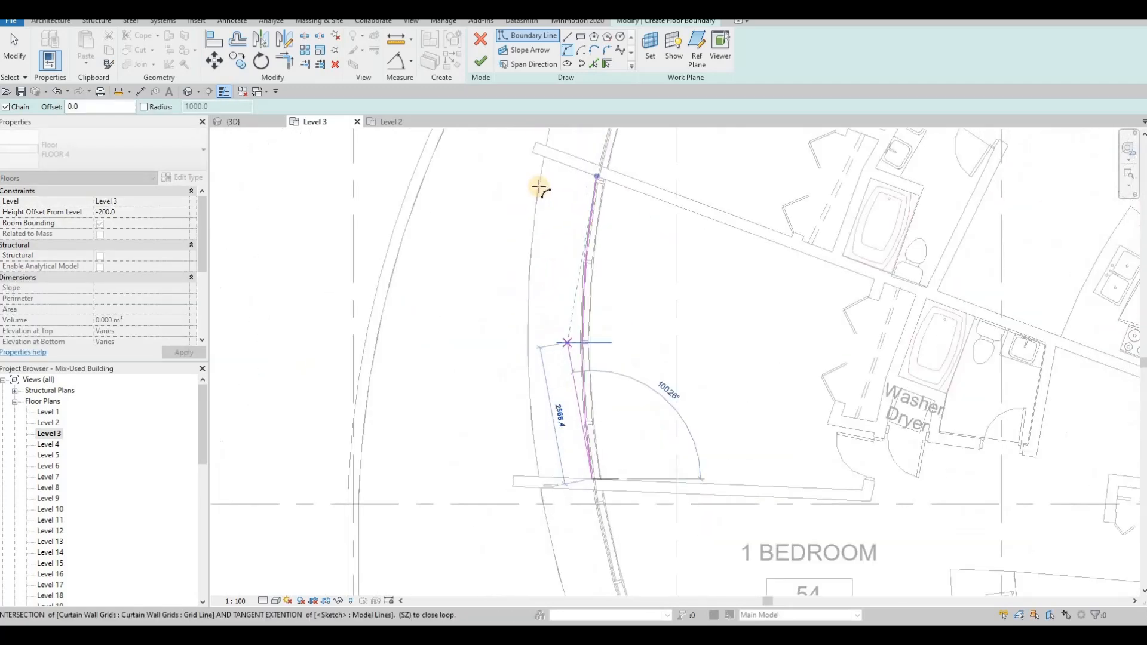
pyautogui.scroll(3, 534, 154)
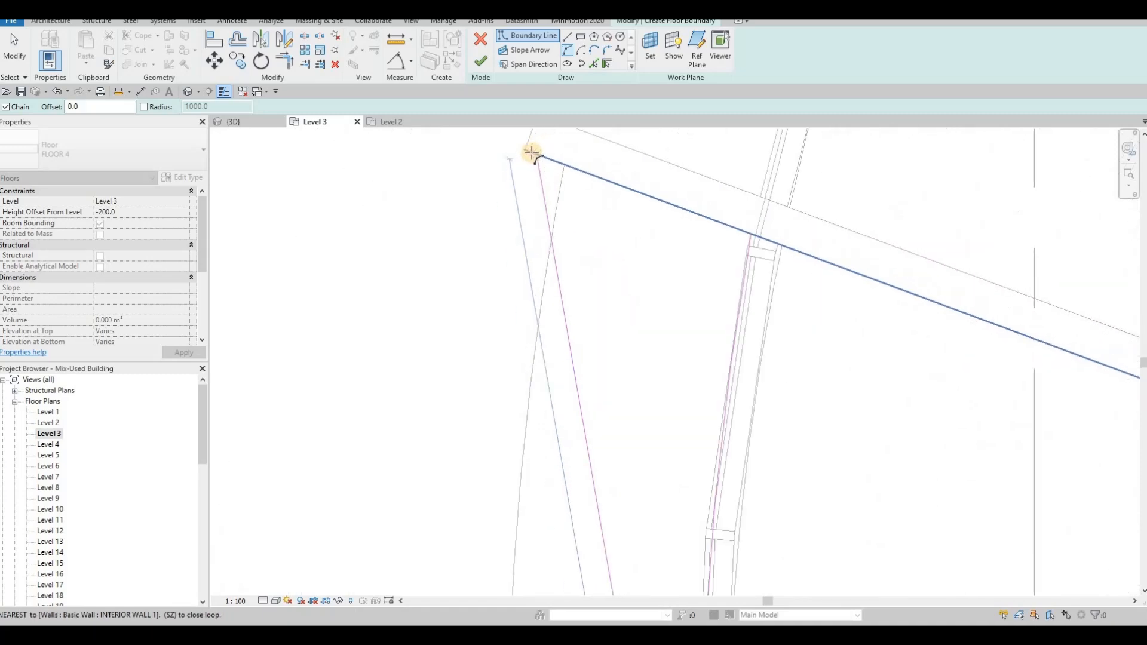
pyautogui.press('Escape')
# Draw the balcony's outer boundary arc between the outer ends of the two side walls, with a radius of about 16600 mm
pyautogui.scroll(-3, 515, 215)
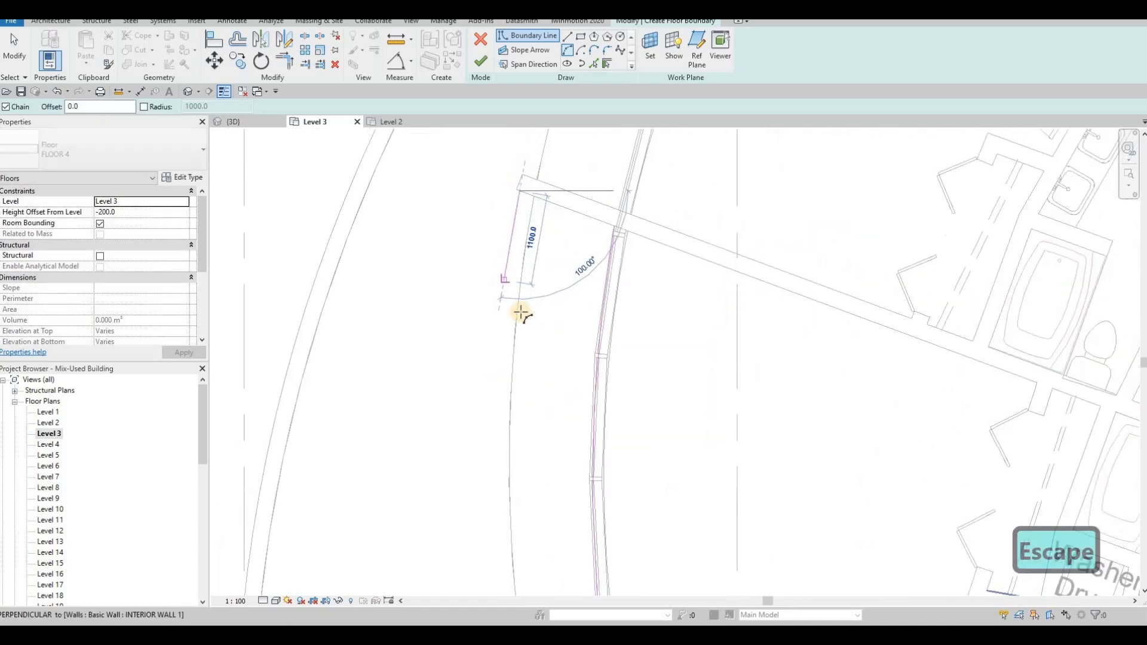
pyautogui.moveTo(511, 568); pyautogui.dragTo(508, 321, button='middle')
pyautogui.scroll(4, 511, 341)
pyautogui.click(509, 344)
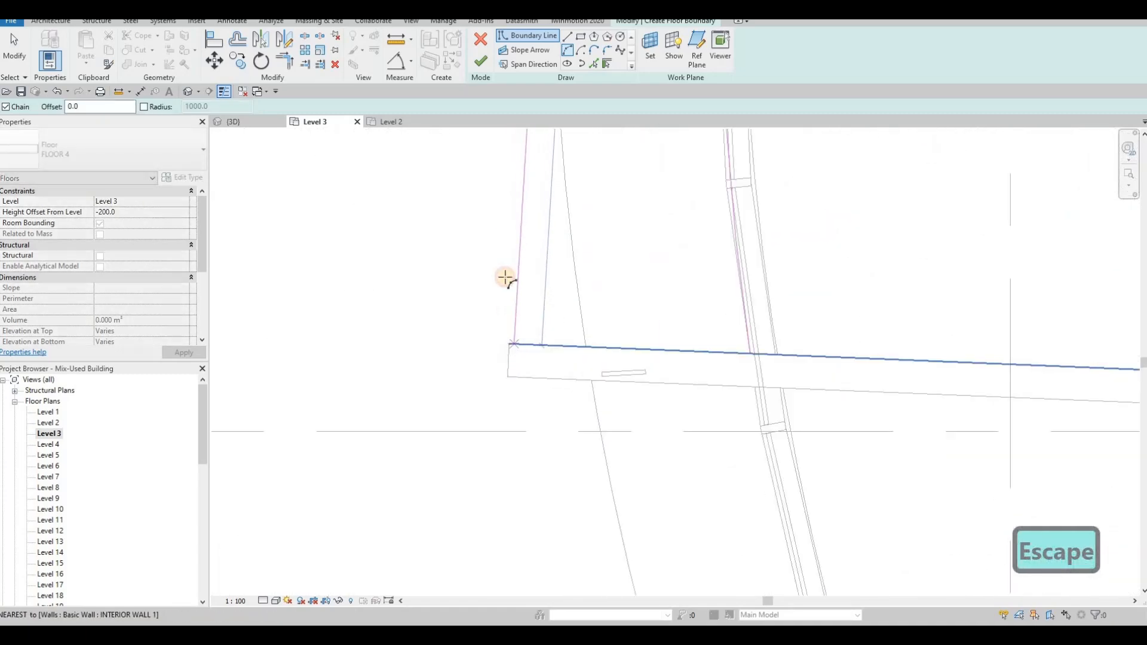
pyautogui.scroll(-4, 506, 252)
pyautogui.moveTo(505, 245); pyautogui.dragTo(503, 442, button='middle')
pyautogui.scroll(-2, 503, 442)
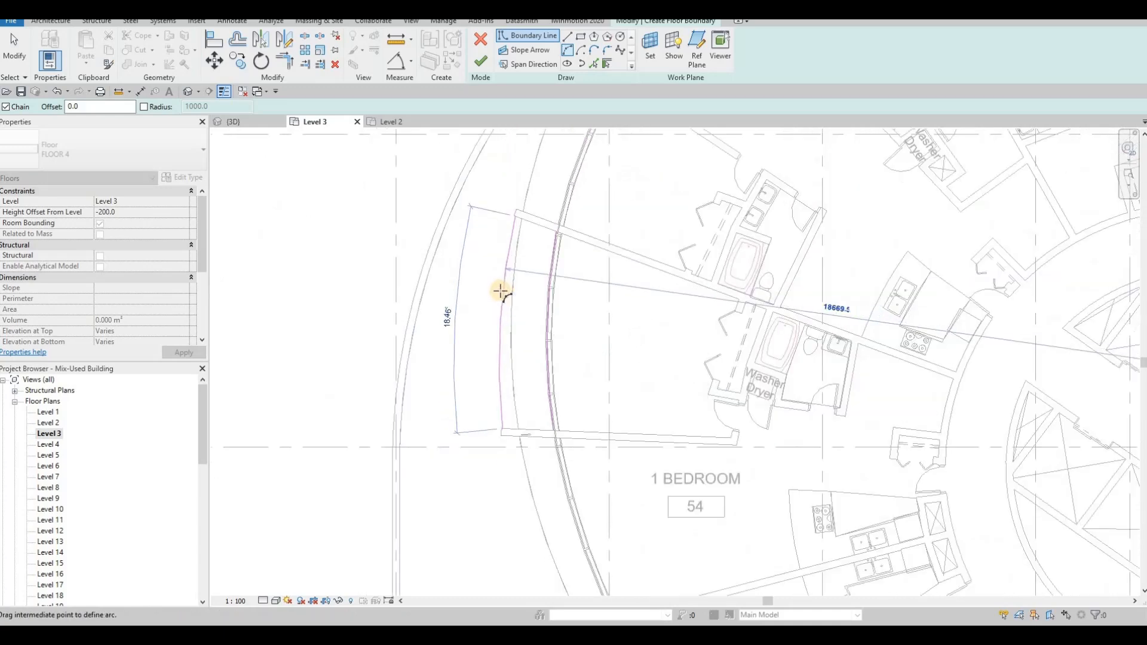
pyautogui.scroll(3, 501, 303)
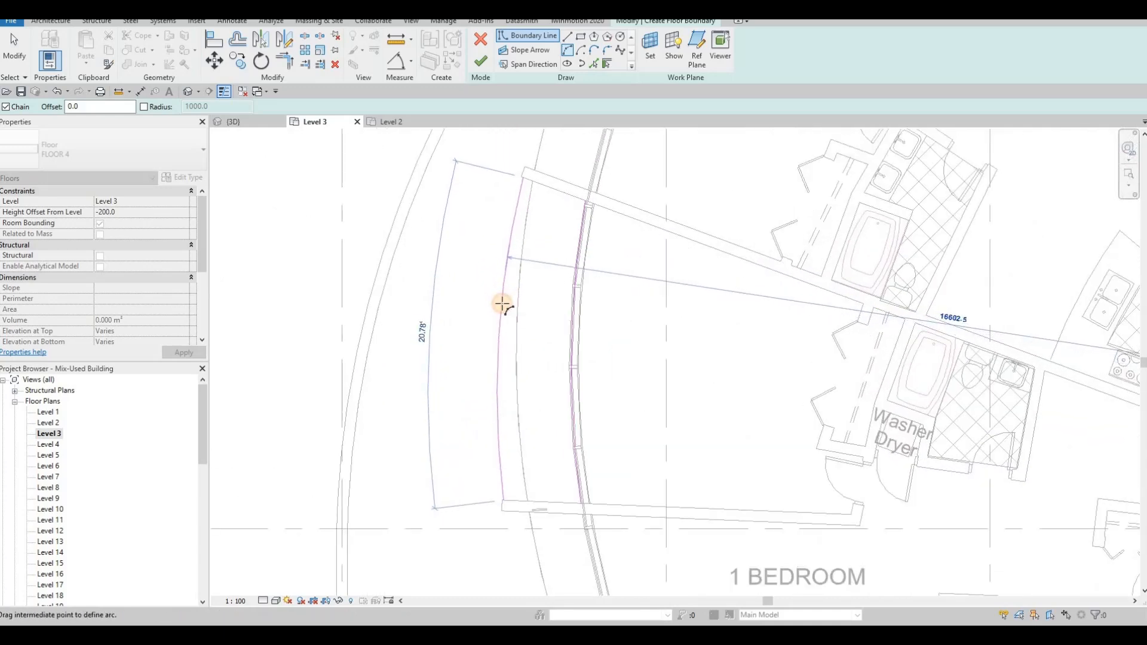
pyautogui.click(503, 305)
pyautogui.press('Escape')
# Add straight boundary lines picked from the balcony-side faces of the sloped wall and the wall near grid 3
pyautogui.click(593, 64)
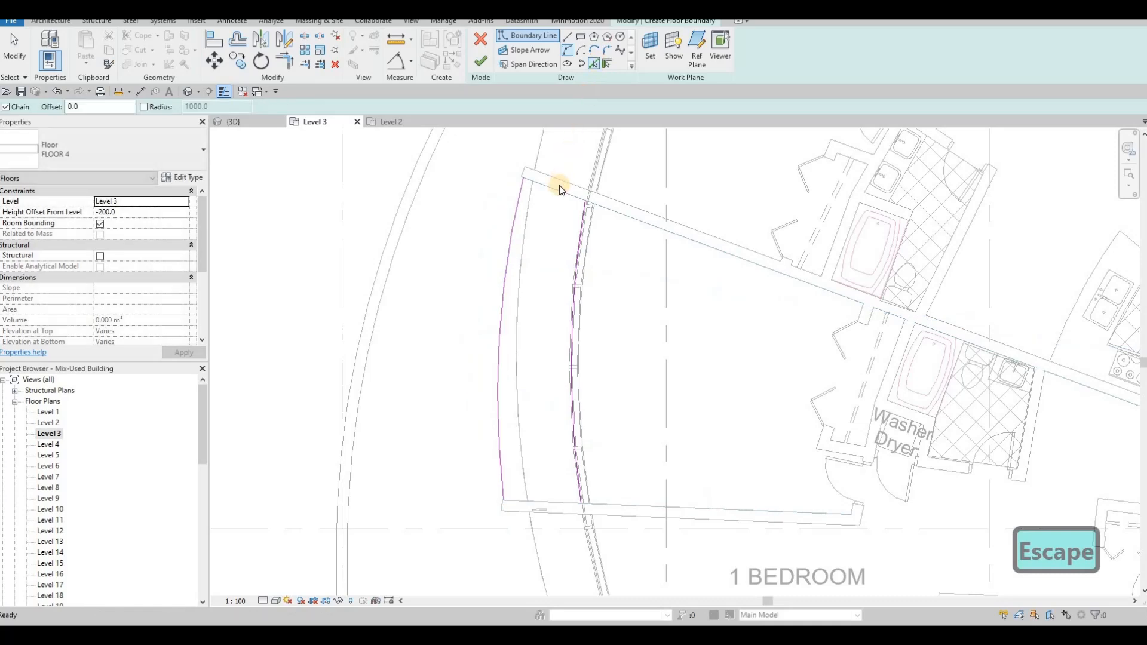
pyautogui.click(561, 502)
pyautogui.press('Escape')
pyautogui.press('Escape')
# Trim both straight side boundary lines to the inner arc and try to finish the balcony floor sketch
pyautogui.press('t')
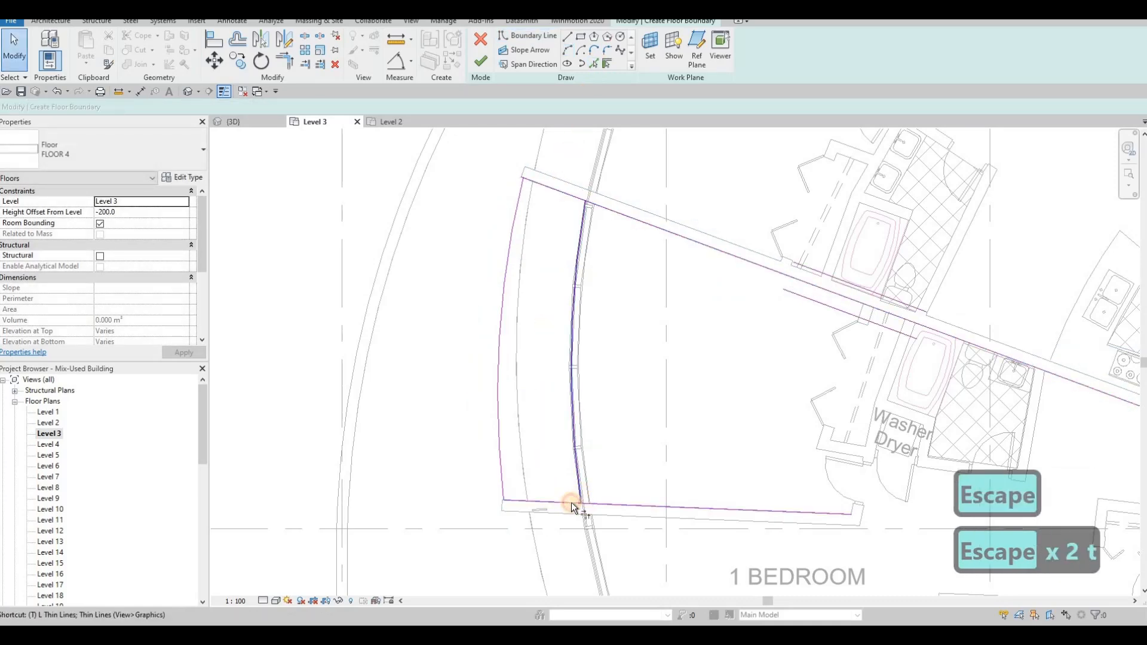
pyautogui.press('r')
pyautogui.click(571, 504)
pyautogui.click(584, 267)
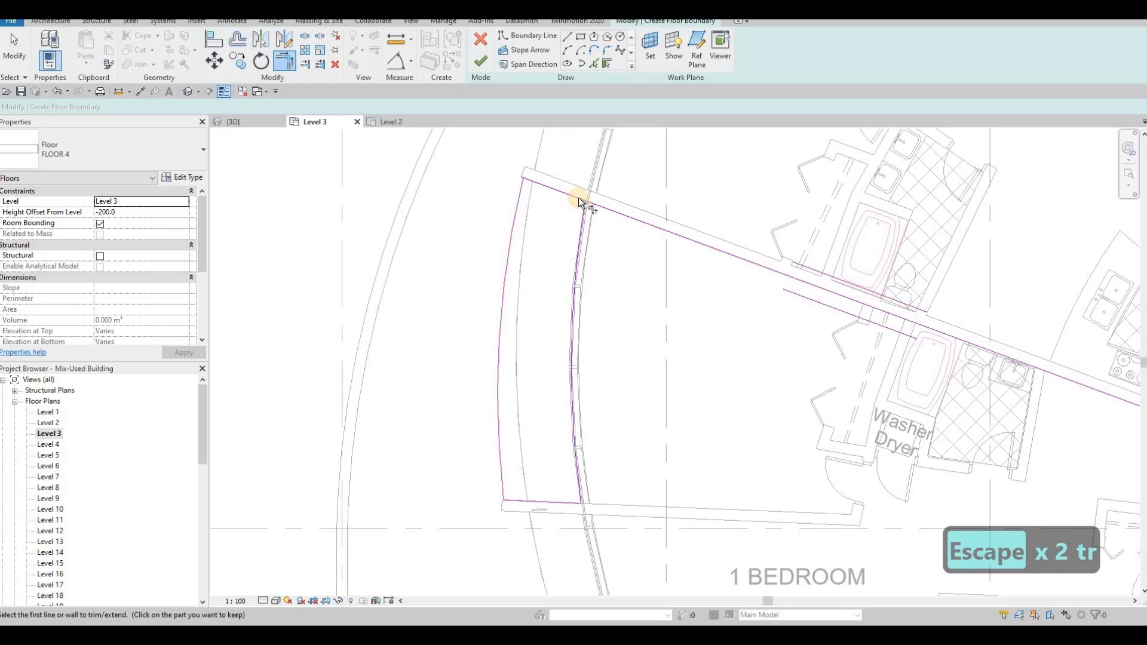
pyautogui.click(580, 208)
pyautogui.click(573, 199)
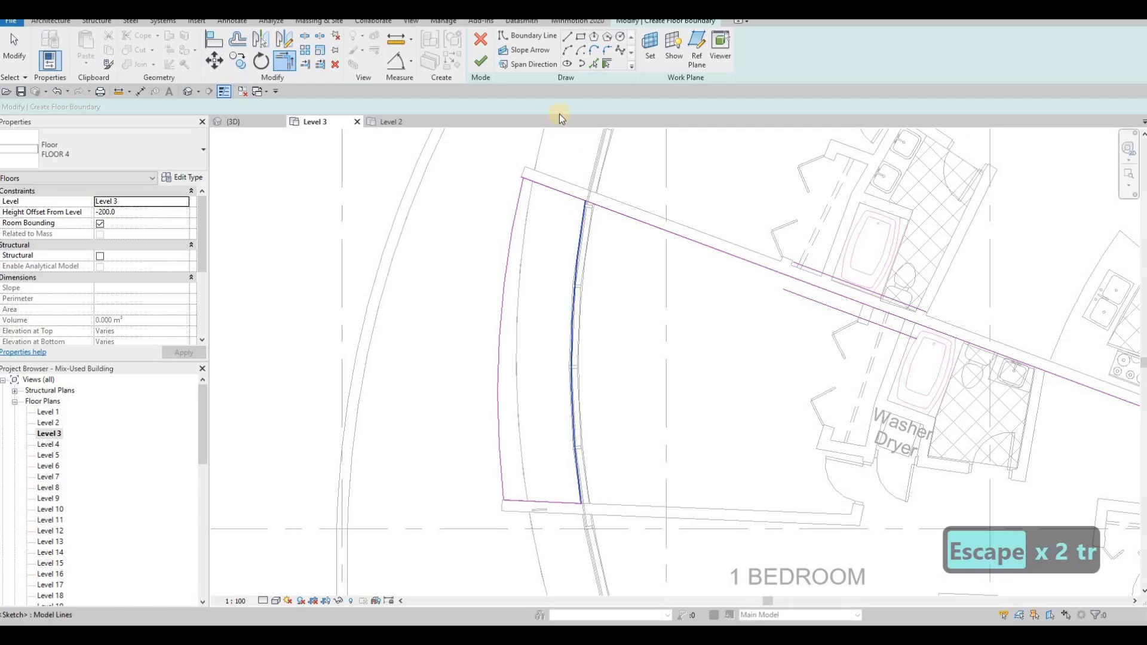
pyautogui.click(481, 61)
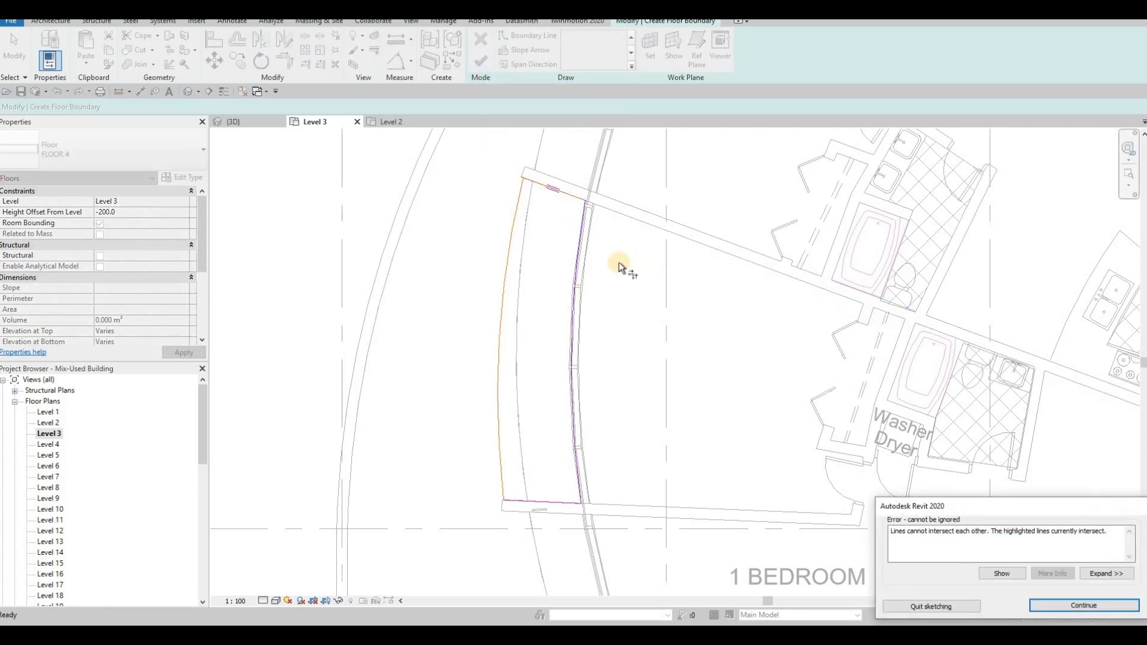
# Trim the outer arc to the side line at the sloped wall's outer corner and finish the balcony floor
pyautogui.press('Escape')
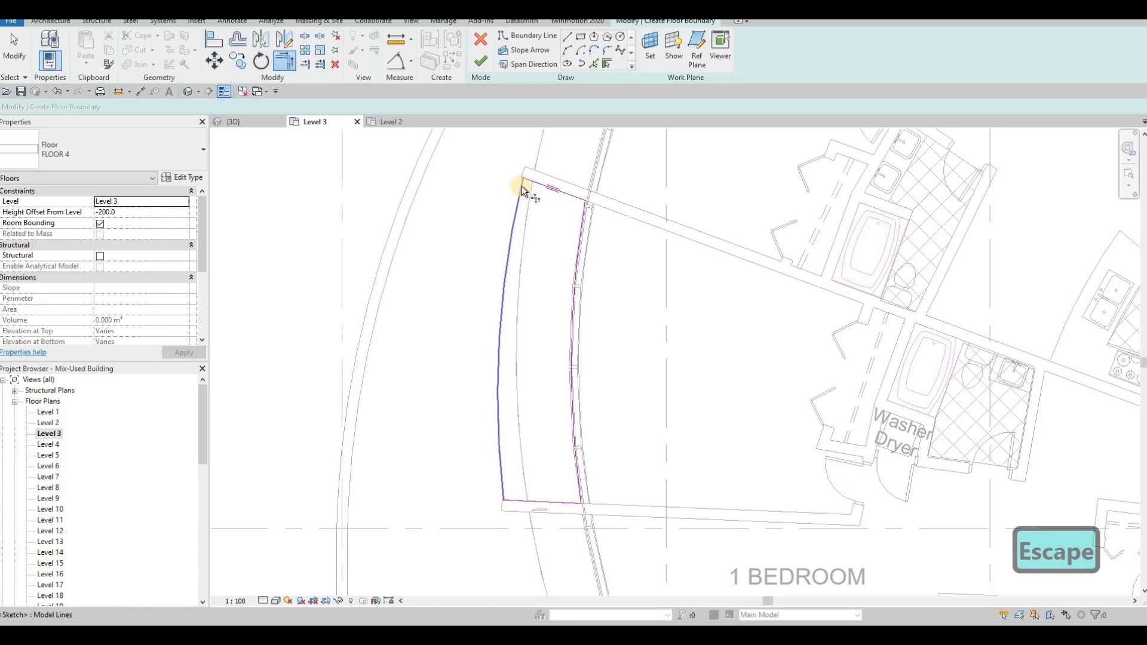
pyautogui.press('t')
pyautogui.press('r')
pyautogui.click(482, 62)
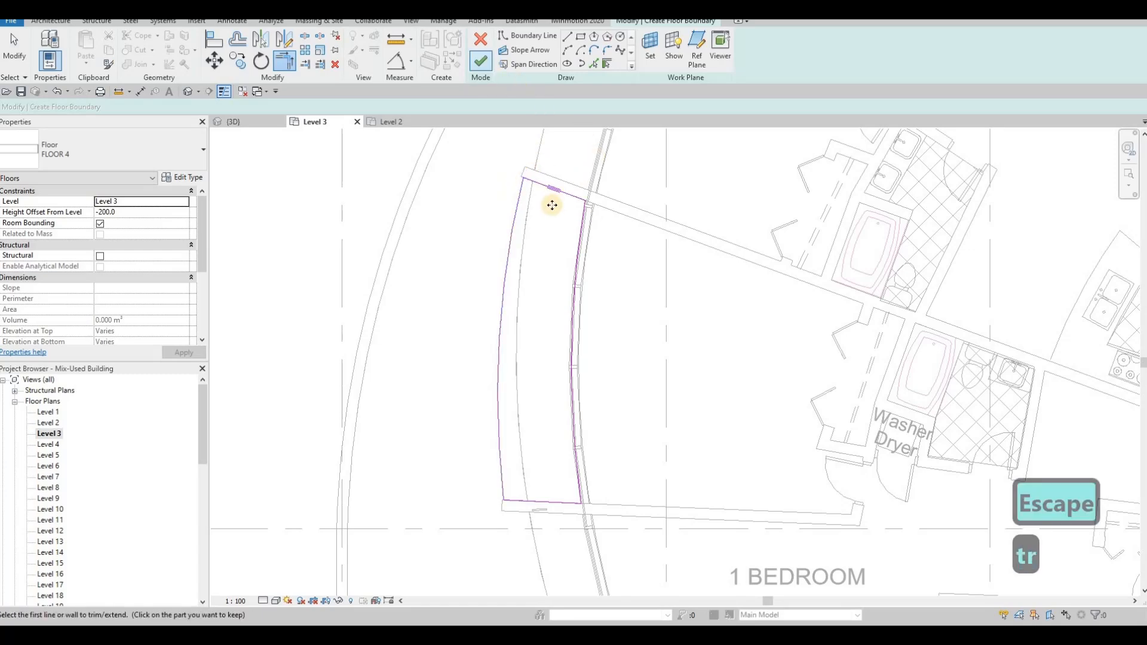
pyautogui.scroll(-1, 546, 207)
pyautogui.scroll(-4, 540, 314)
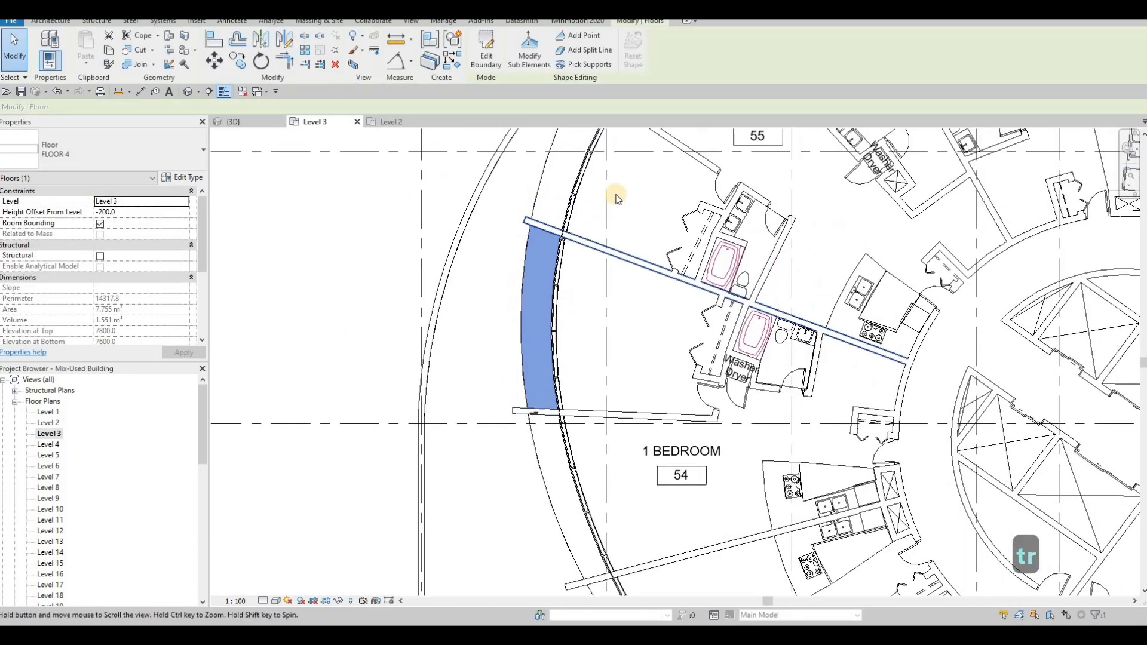
# Start a new Level 3 railing similar to unit 55's CONDO RAIL, using a start-end-radius arc for its path
pyautogui.press('Escape')
pyautogui.click(517, 135)
pyautogui.press('c')
pyautogui.press('s')
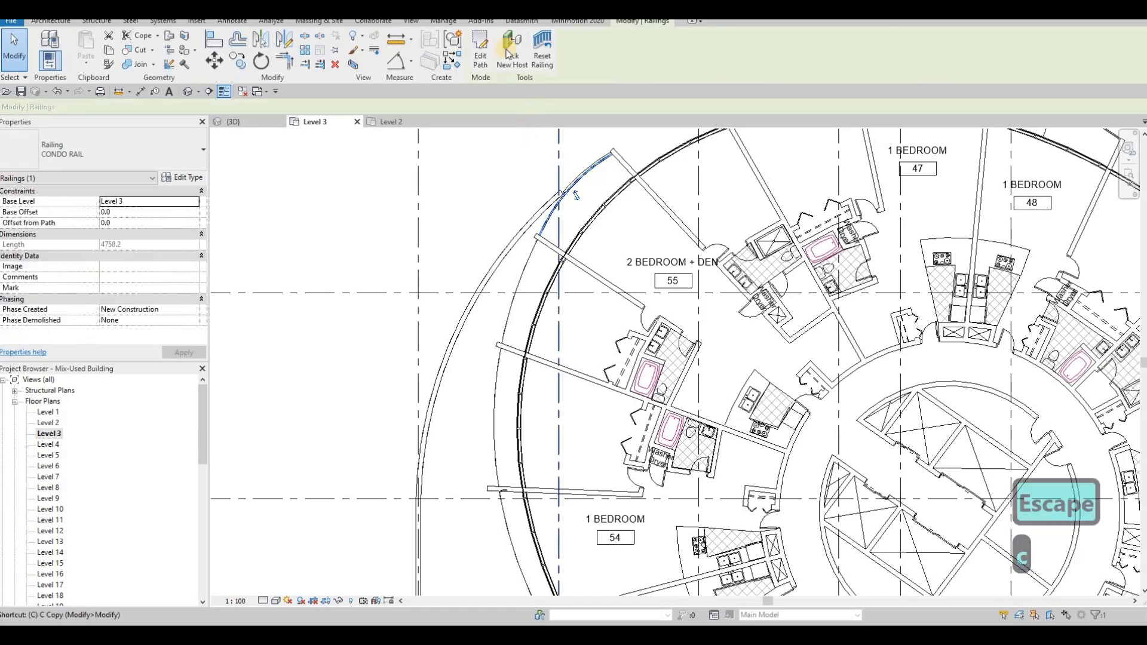
pyautogui.click(502, 49)
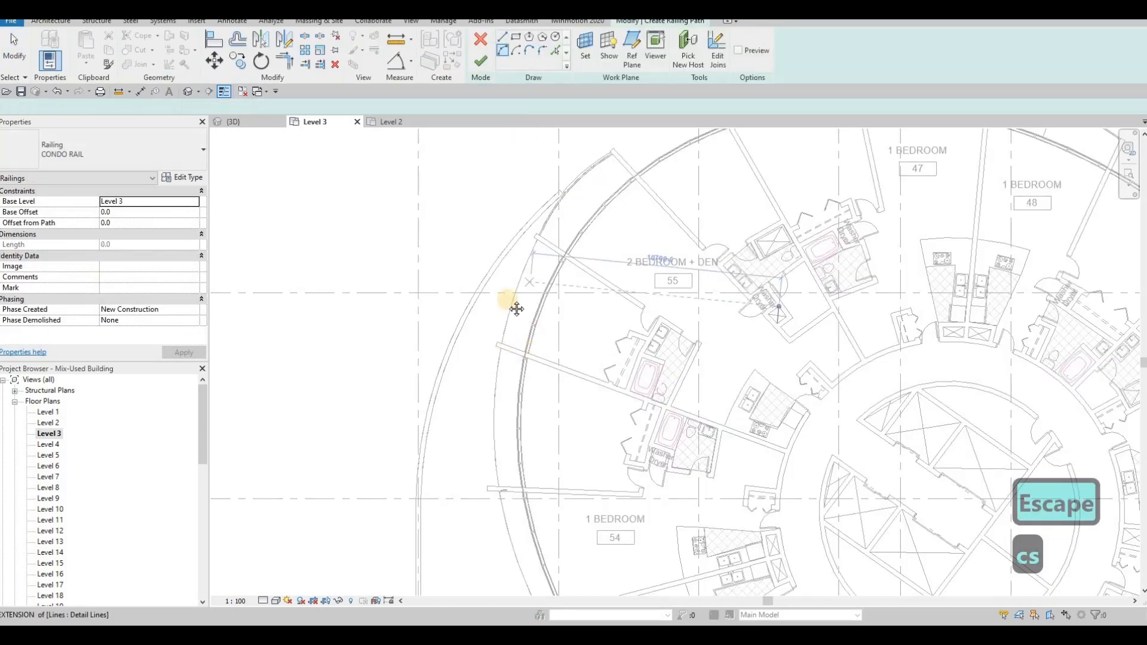
# Draw the railing path as an arc between the two side walls' outer ends, with a radius of about 29700 mm, and finish the railing
pyautogui.scroll(6, 520, 189)
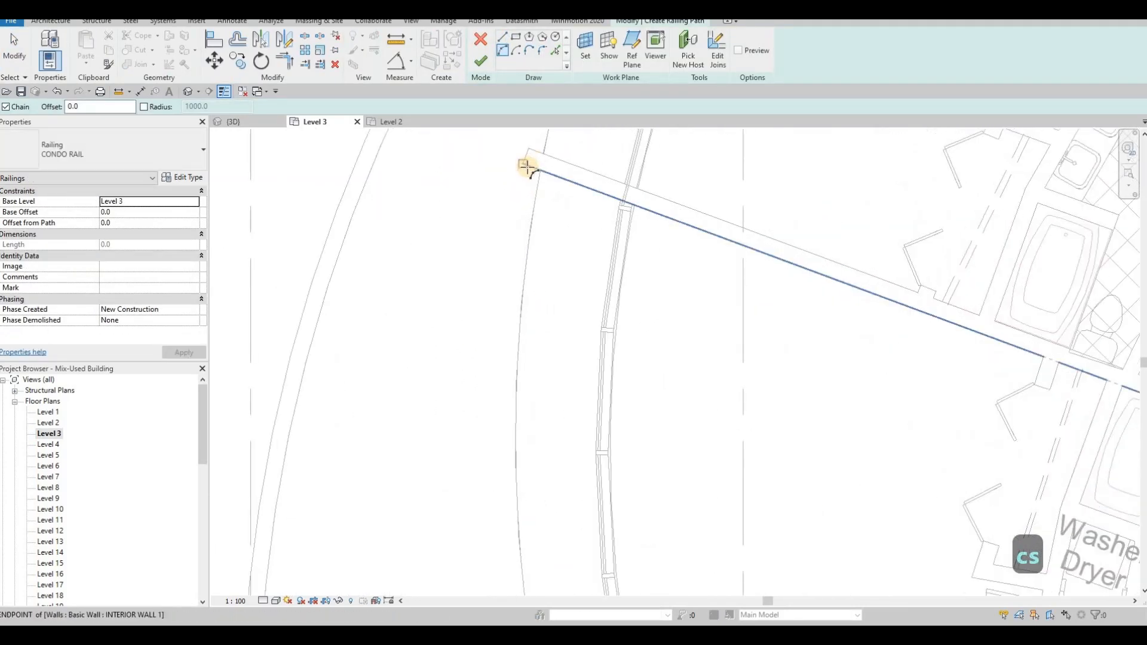
pyautogui.click(505, 227)
pyautogui.scroll(-3, 501, 231)
pyautogui.scroll(5, 508, 257)
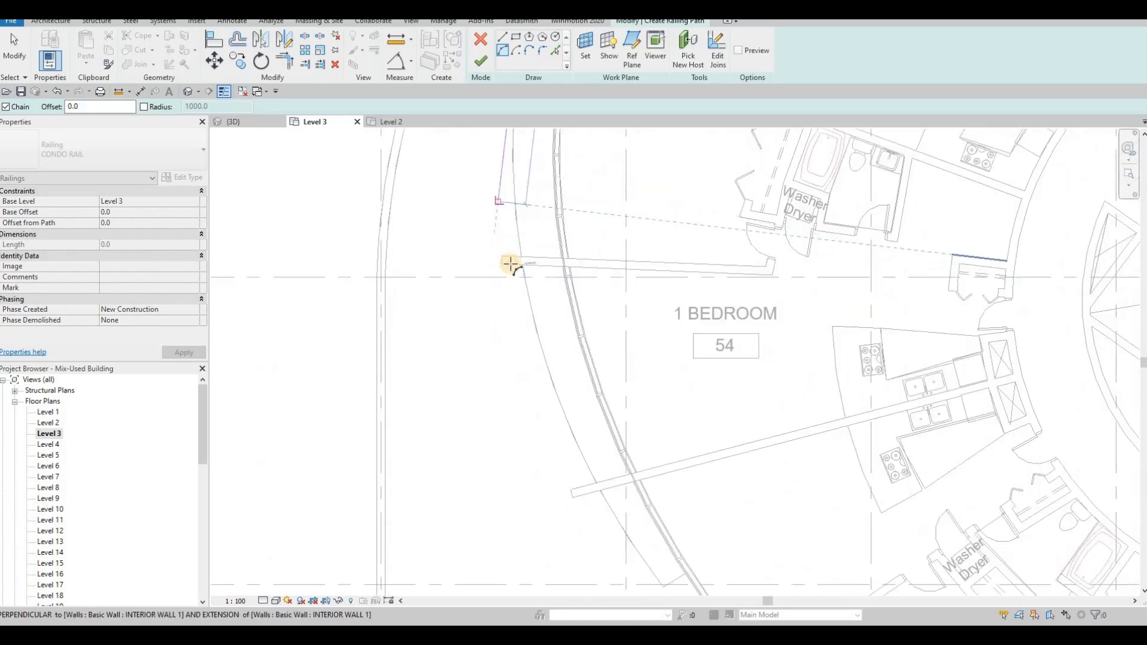
pyautogui.click(496, 267)
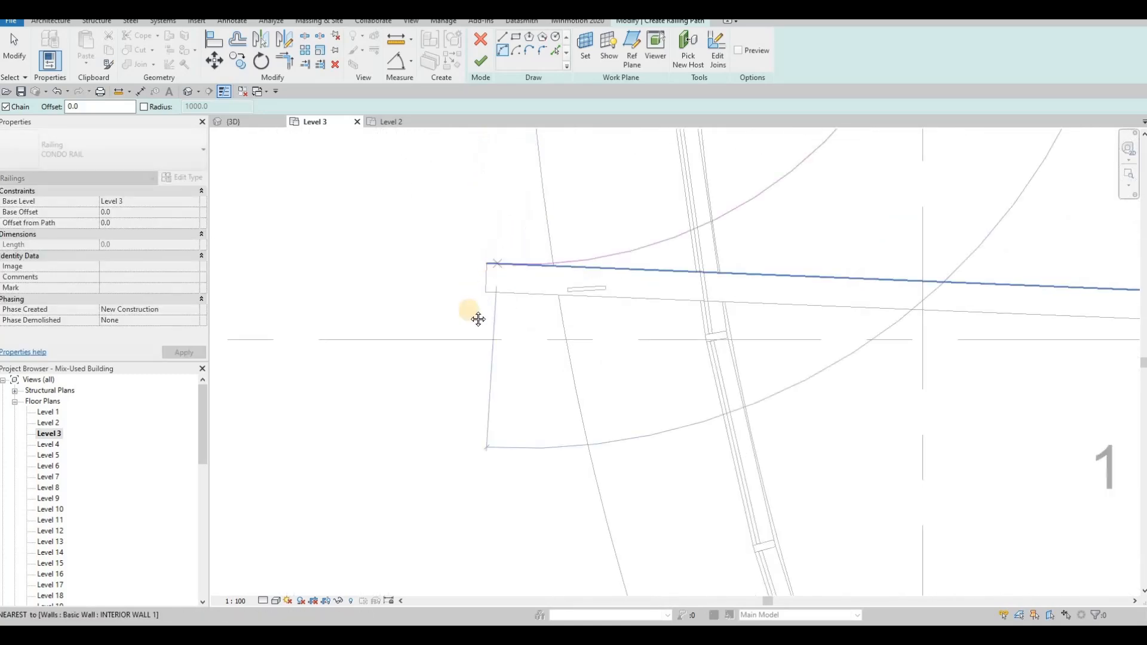
pyautogui.scroll(-1, 483, 260)
pyautogui.scroll(-5, 482, 239)
pyautogui.scroll(3, 476, 245)
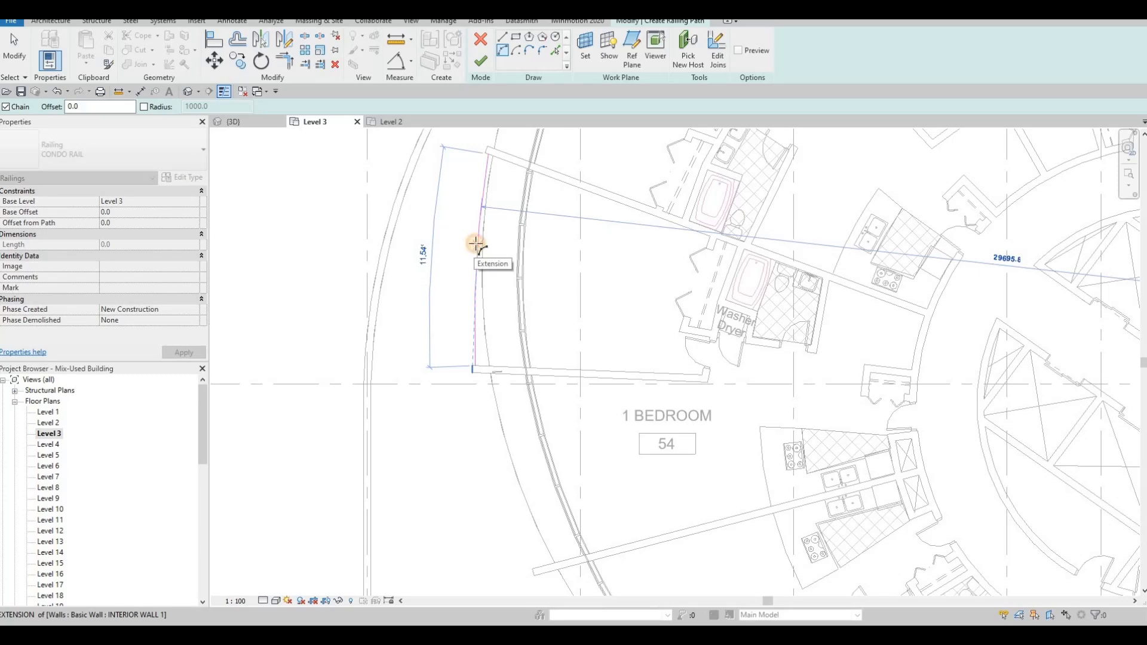
pyautogui.press('Escape')
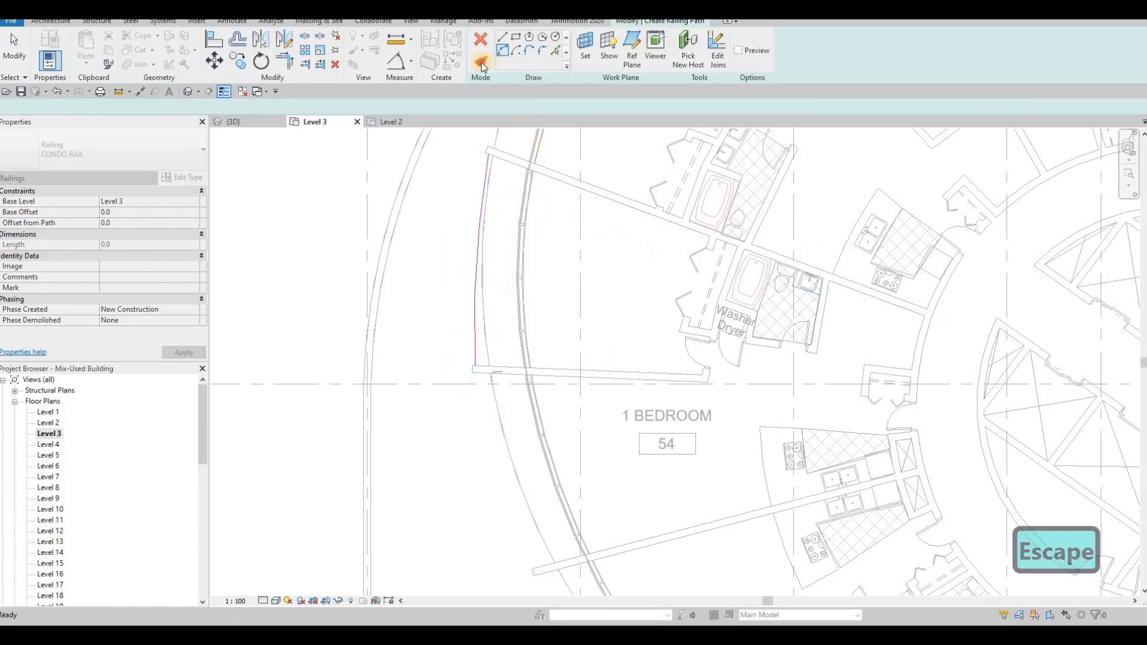
# Edit the new railing's path, moving its arc outward to a radius of about 29760 mm, and finish the edit
pyautogui.press('Escape')
pyautogui.scroll(-4, 521, 251)
pyautogui.scroll(6, 502, 226)
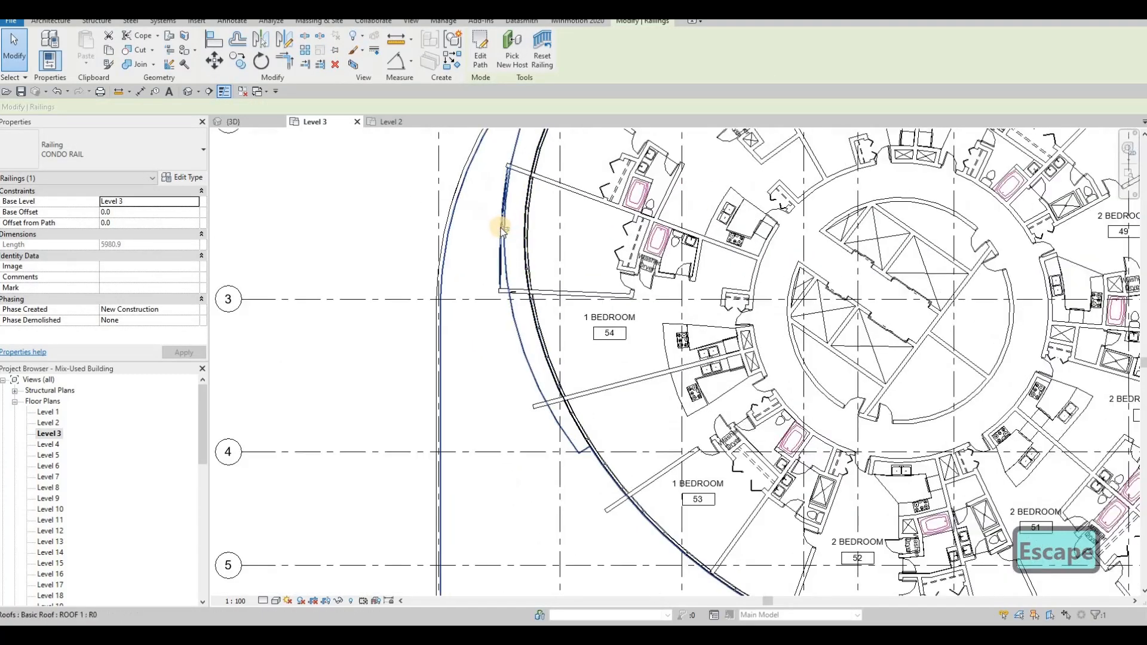
pyautogui.click(481, 65)
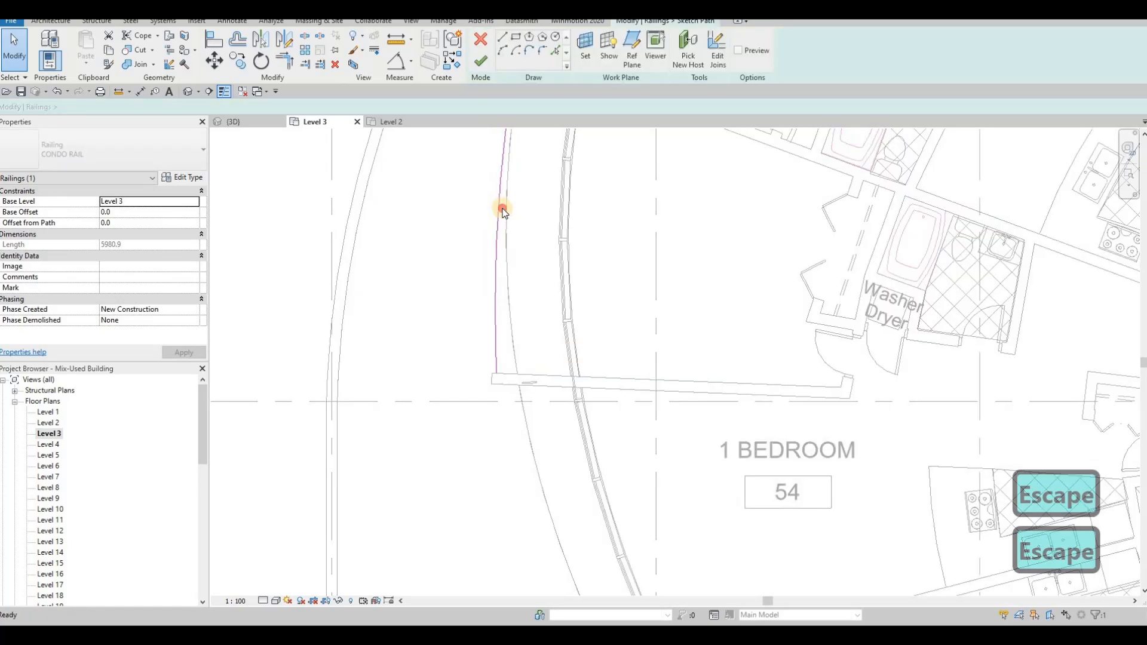
pyautogui.scroll(3, 502, 218)
pyautogui.press('Escape')
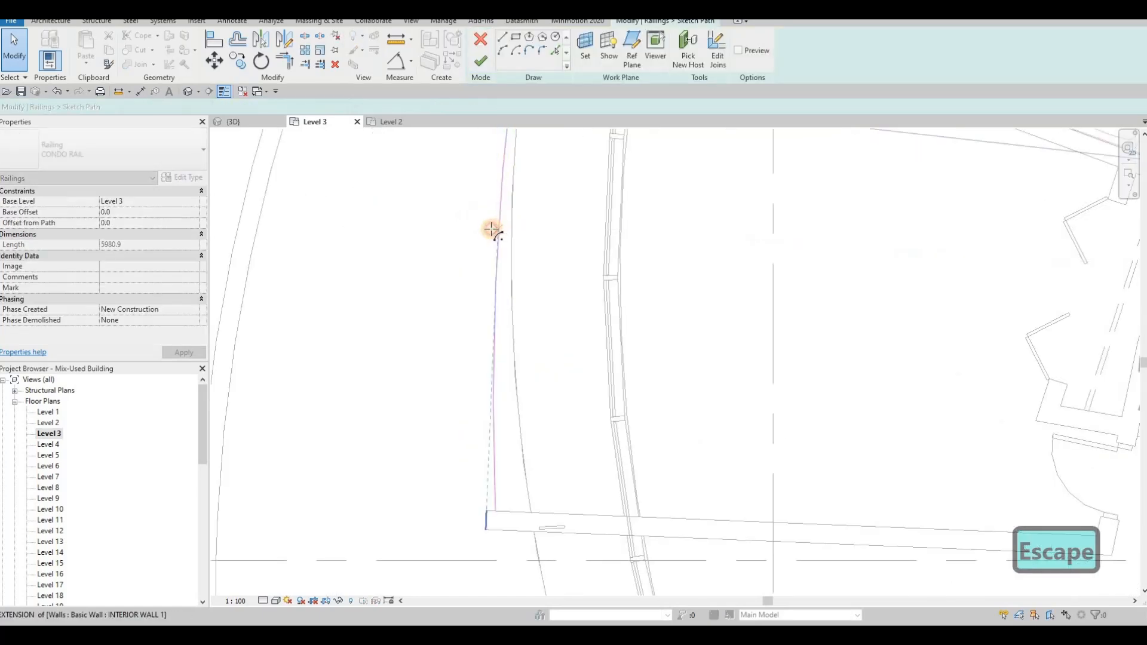
pyautogui.click(481, 61)
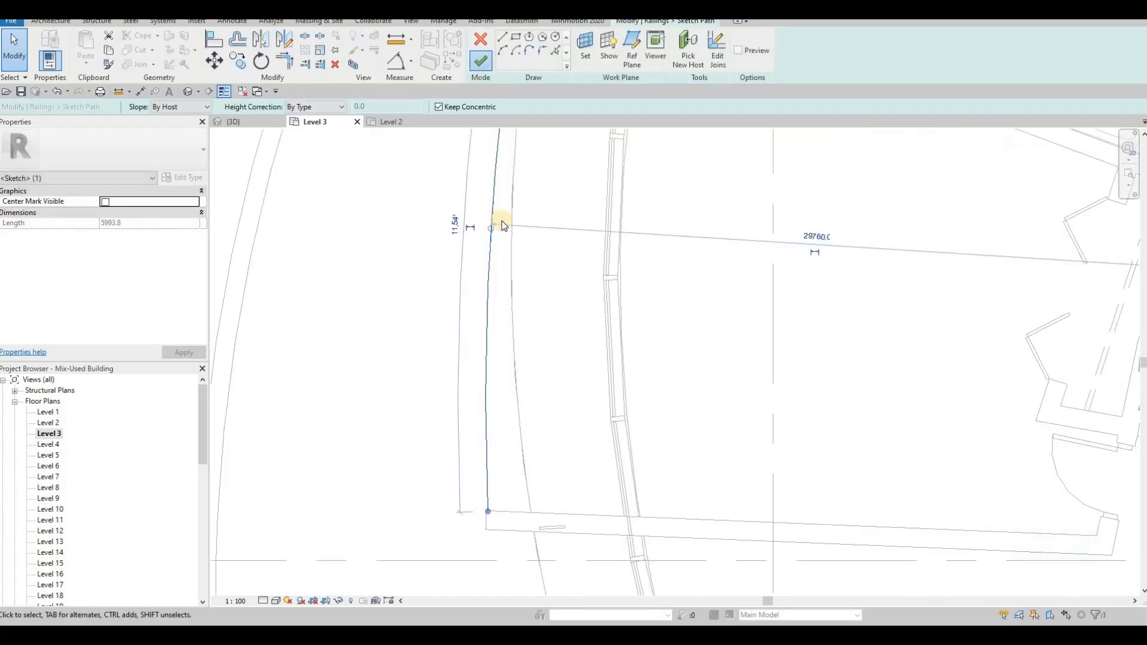
pyautogui.scroll(-4, 501, 203)
pyautogui.moveTo(521, 254); pyautogui.dragTo(512, 297, button='middle')
pyautogui.press('Escape')
pyautogui.scroll(5, 512, 163)
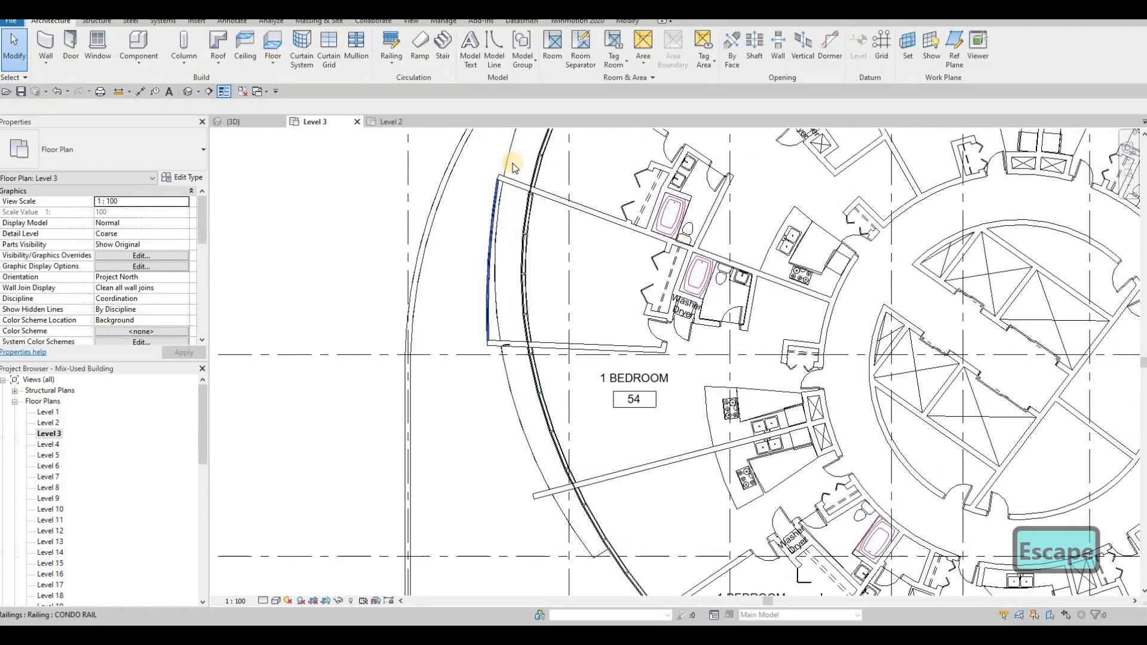
# Start another Level 3 floor similar to the new FLOOR 4 balcony floor above grid 3, using start-end-radius arcs for its boundary
pyautogui.scroll(-5, 468, 281)
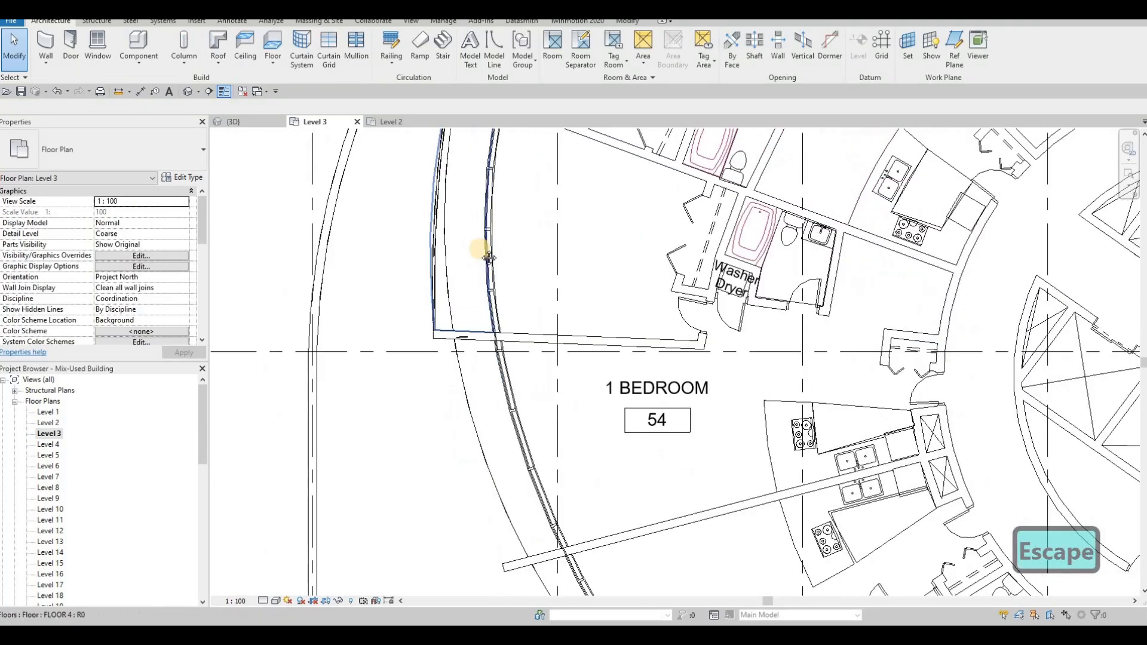
pyautogui.press('Escape')
pyautogui.press('Escape')
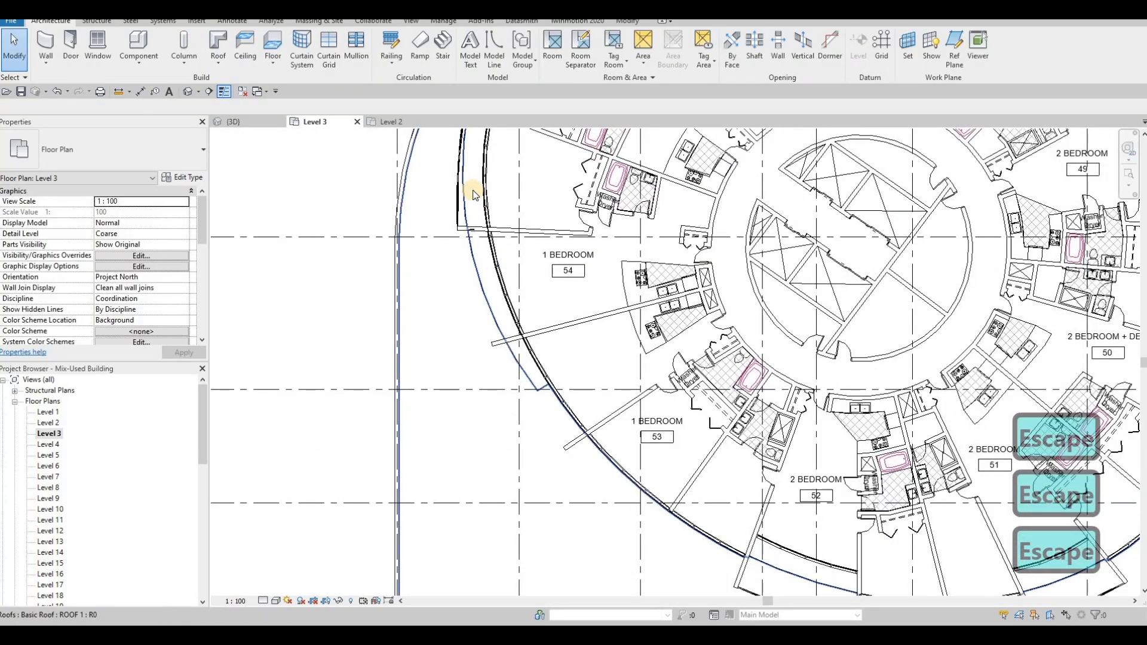
pyautogui.press('Tab')
pyautogui.click(475, 190)
pyautogui.press('c')
pyautogui.press('s')
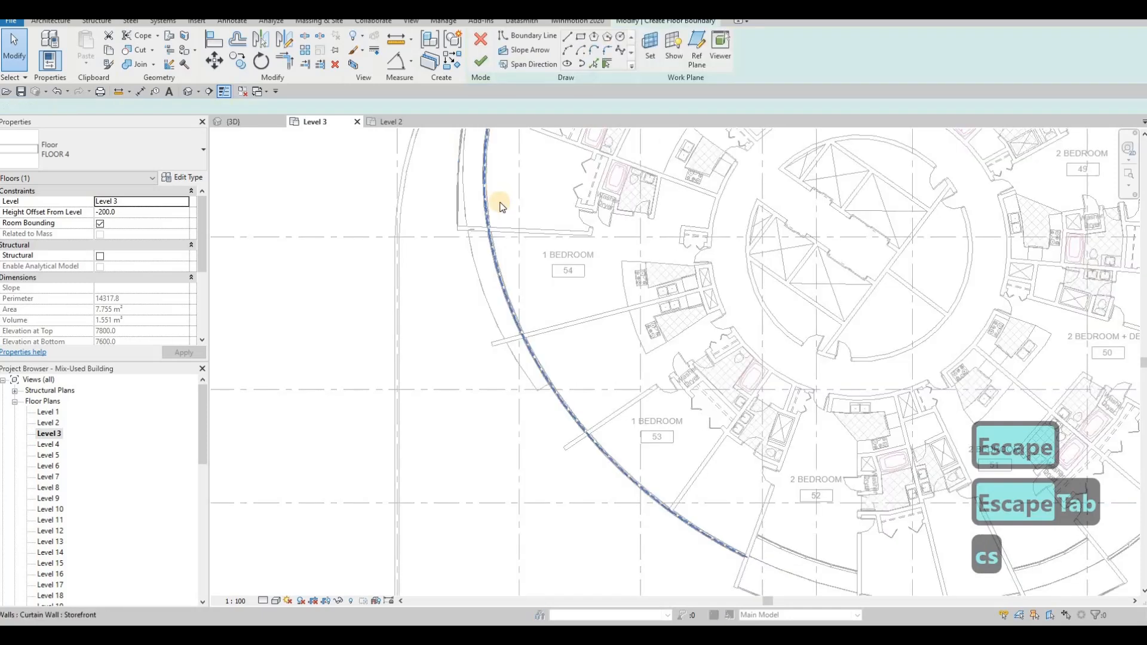
pyautogui.moveTo(543, 360); pyautogui.dragTo(528, 266, button='middle')
pyautogui.scroll(-1, 532, 281)
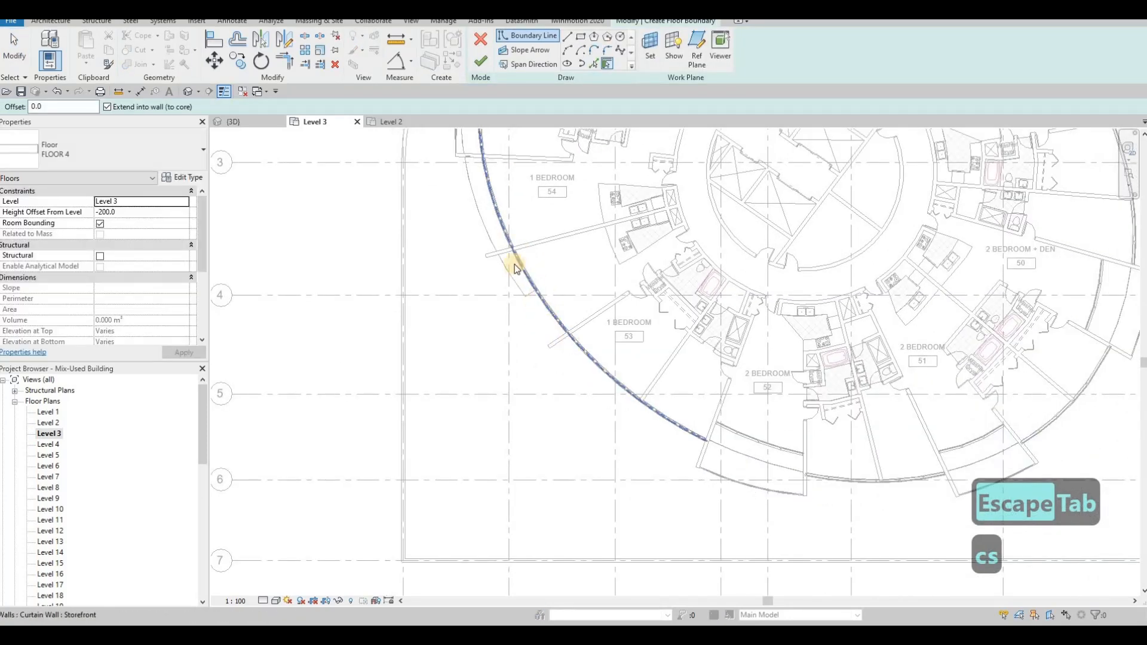
pyautogui.scroll(2, 516, 271)
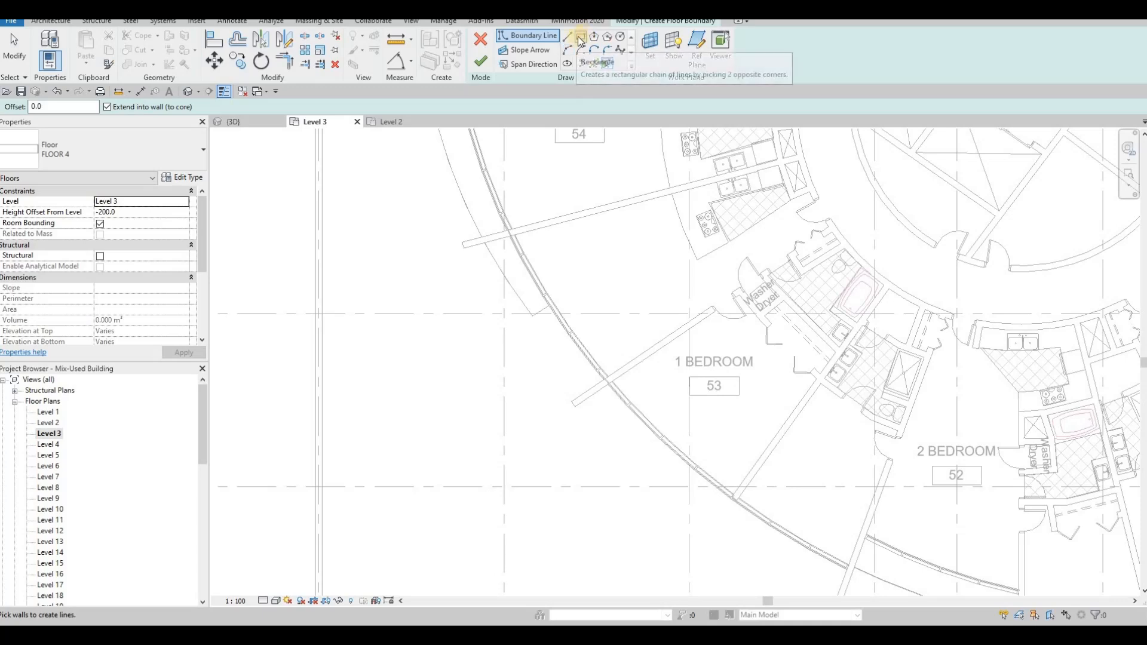
pyautogui.click(567, 50)
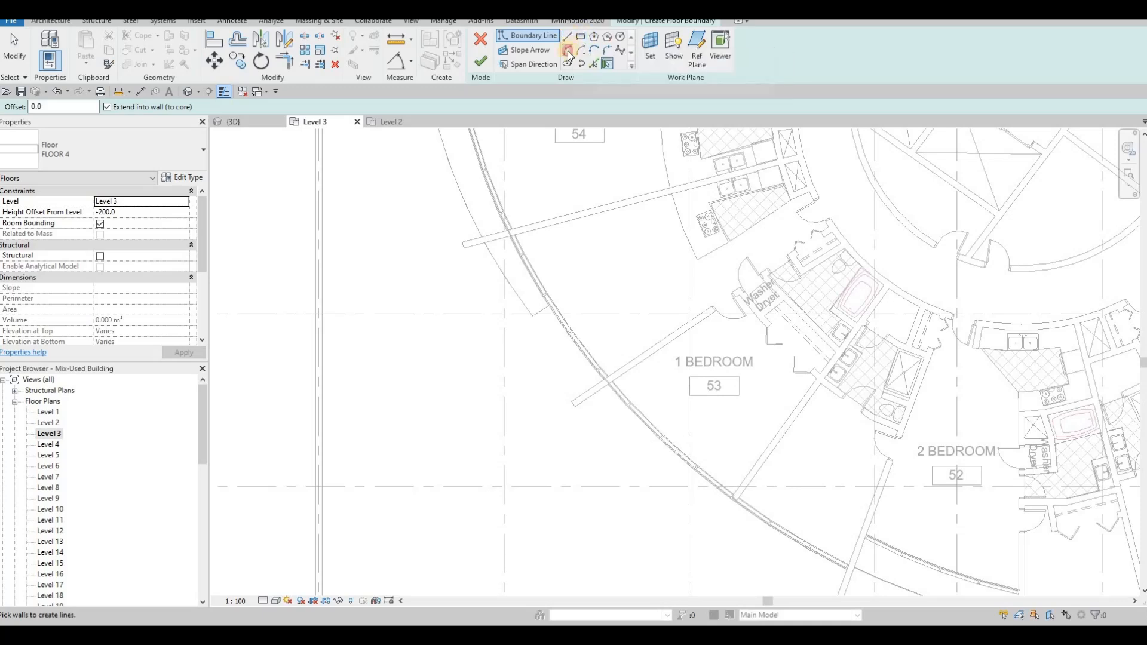
# Draw the inner boundary arc along the curtain wall's outer face, between the party wall of units 54 and 53 and the sloped wall below grid 4
pyautogui.scroll(5, 512, 234)
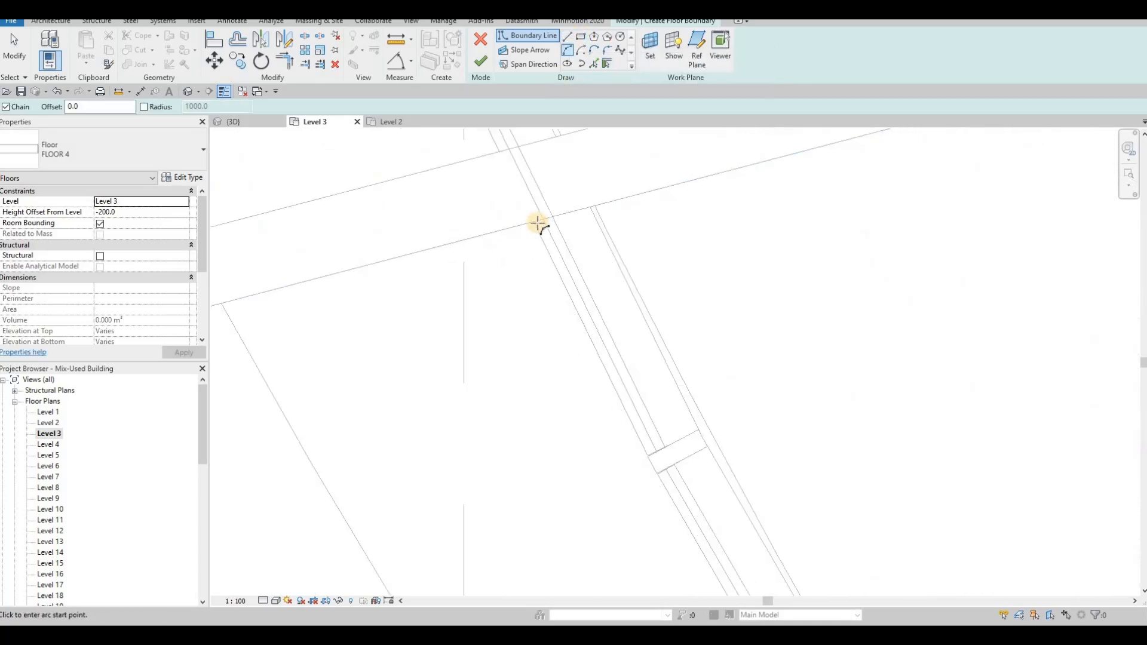
pyautogui.click(534, 222)
pyautogui.scroll(-5, 561, 221)
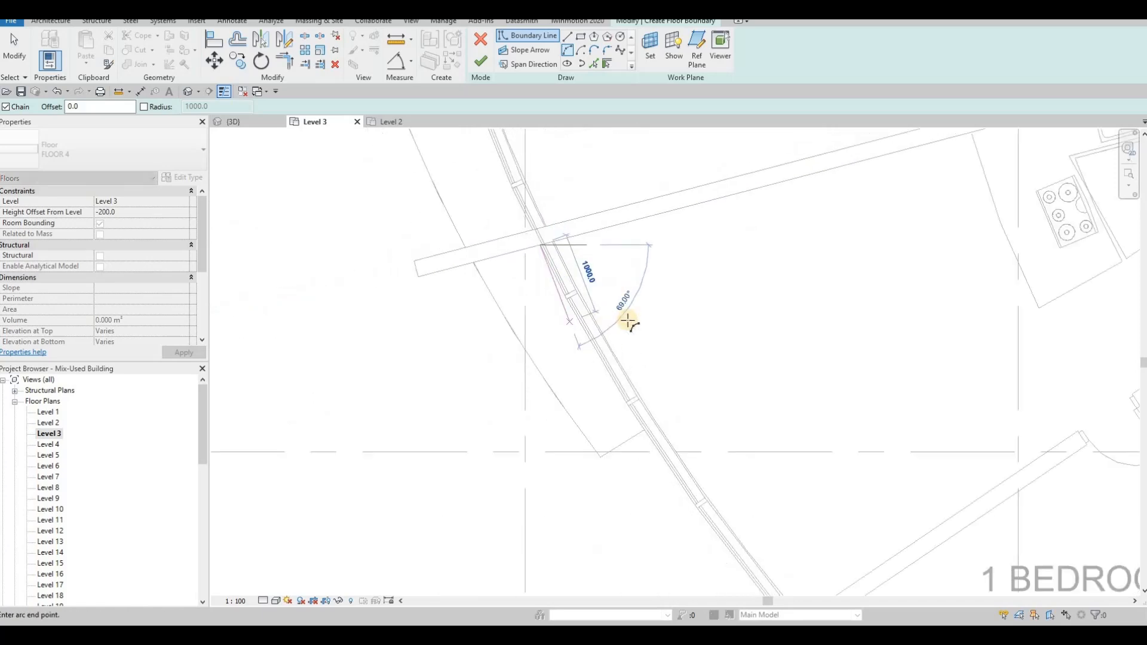
pyautogui.moveTo(630, 323); pyautogui.dragTo(607, 287, button='middle')
pyautogui.scroll(2, 607, 286)
pyautogui.scroll(-4, 686, 396)
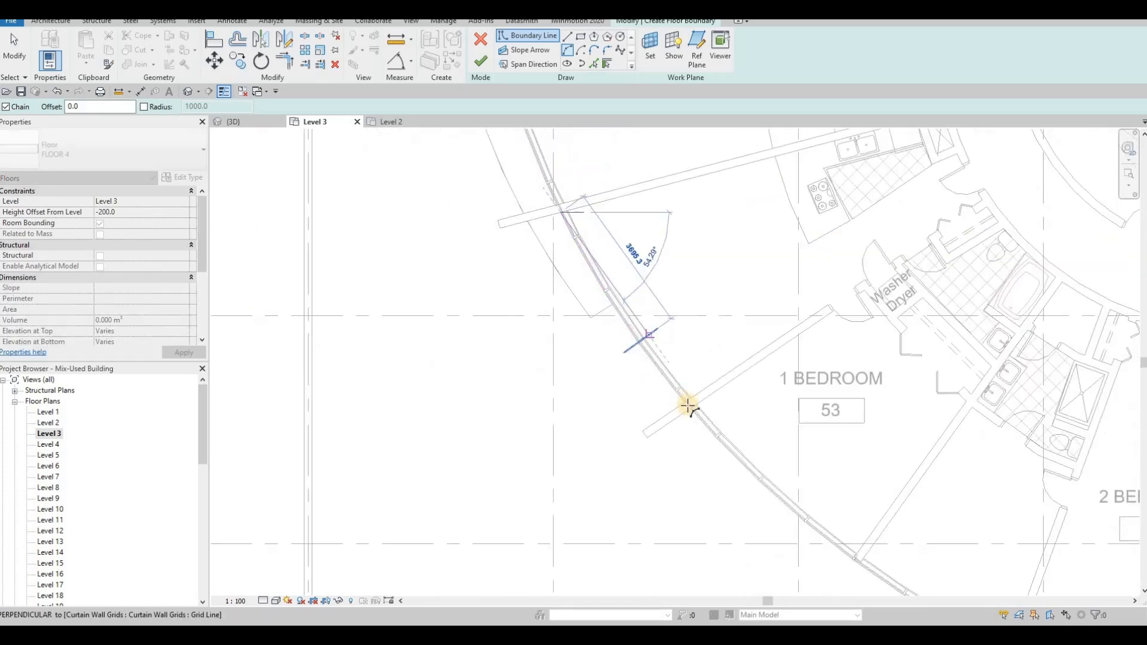
pyautogui.scroll(4, 684, 403)
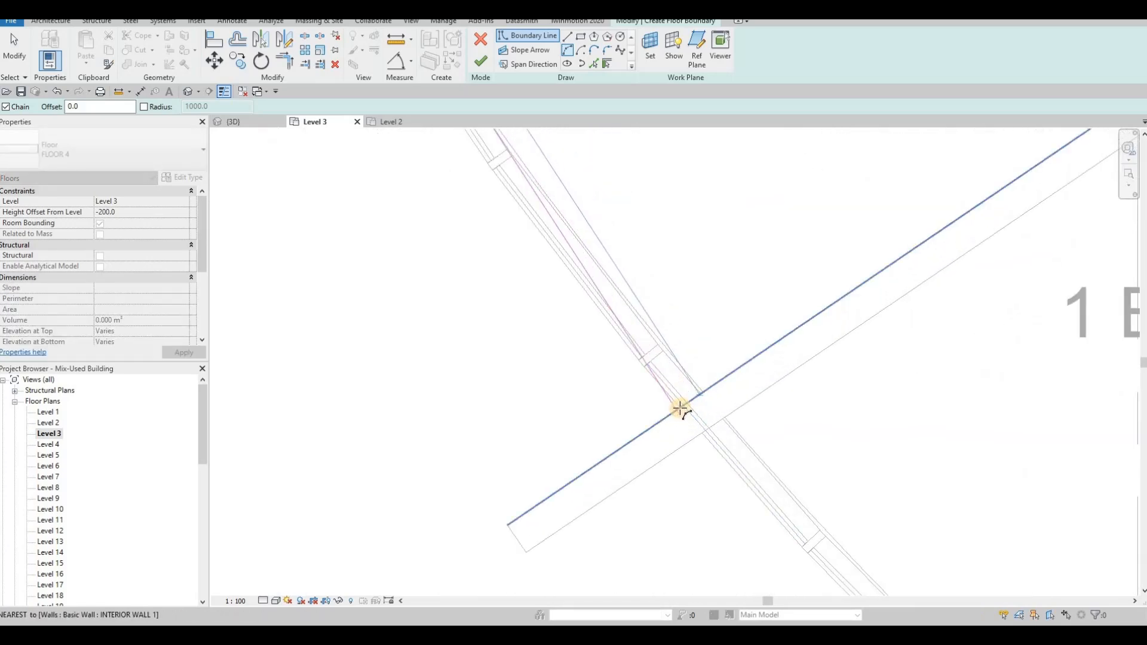
pyautogui.press('Tab')
pyautogui.press('Tab')
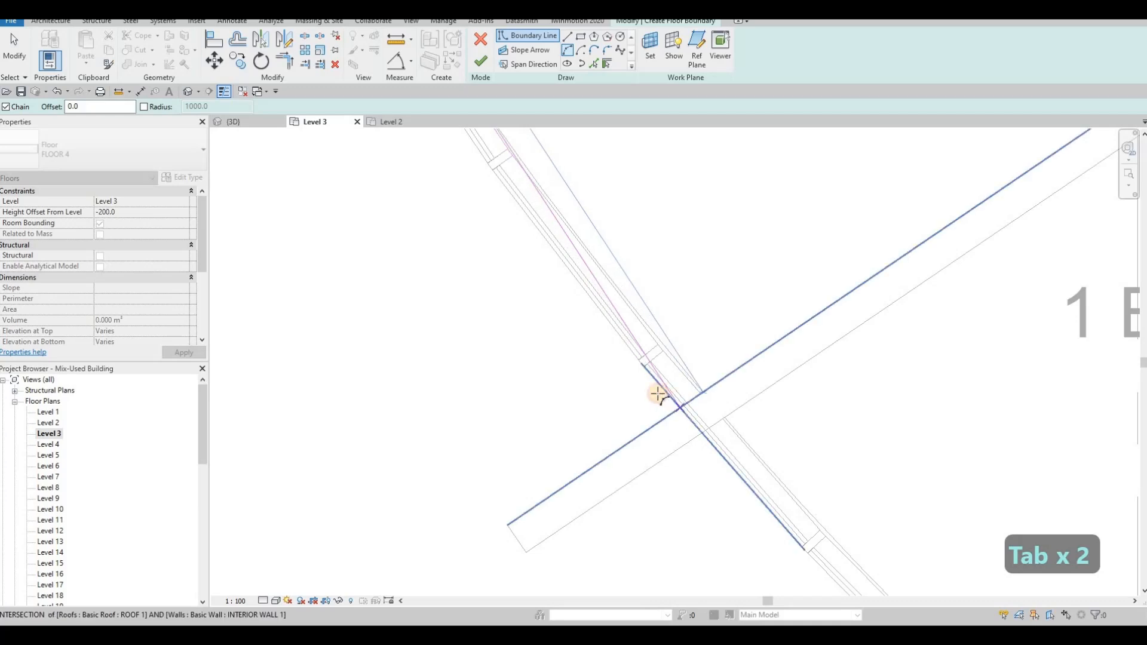
pyautogui.click(658, 394)
pyautogui.scroll(-2, 572, 274)
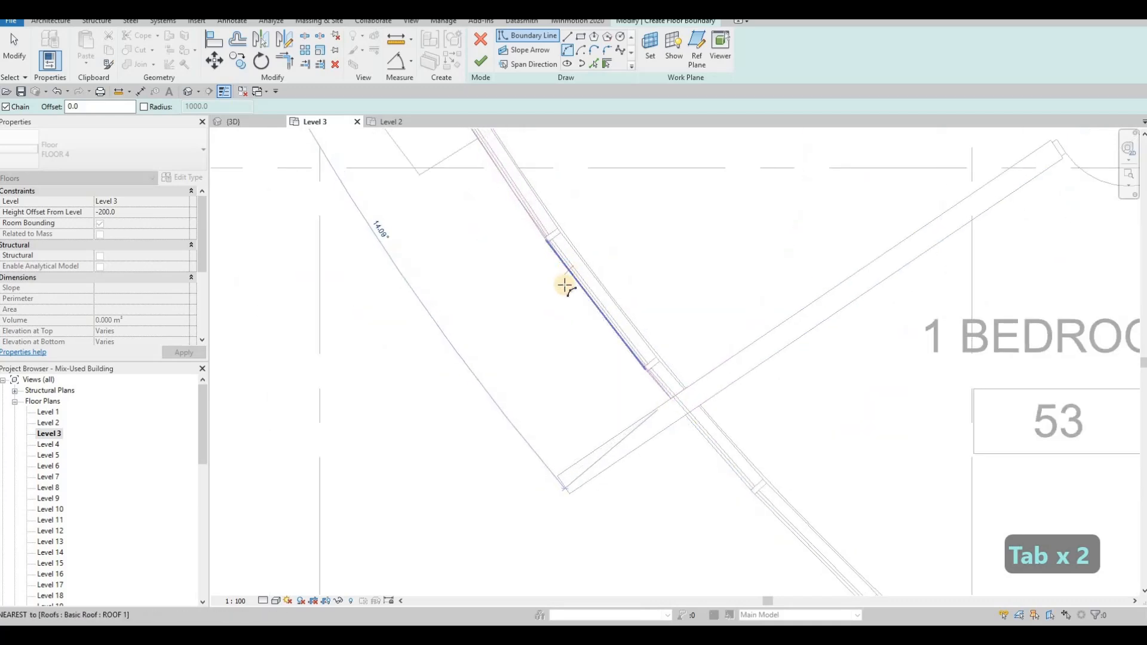
pyautogui.click(545, 300)
pyautogui.scroll(-4, 502, 236)
pyautogui.press('Escape')
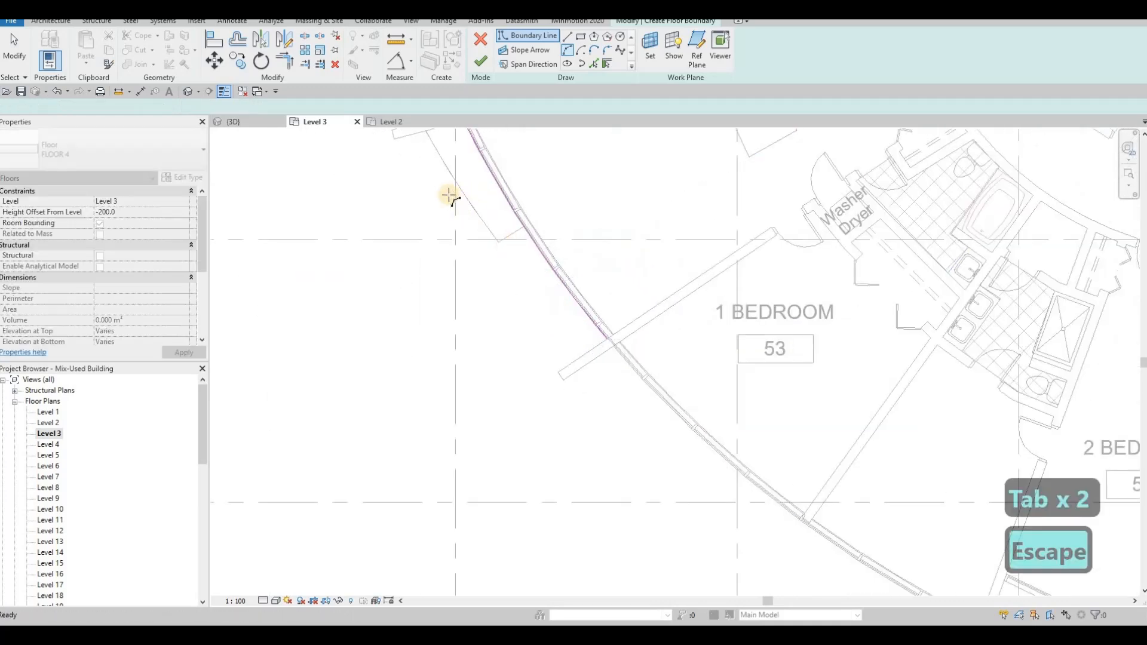
# Draw the floor's outer boundary arc between the two side walls' outer ends, with a sweep of about 19°
pyautogui.click(441, 193)
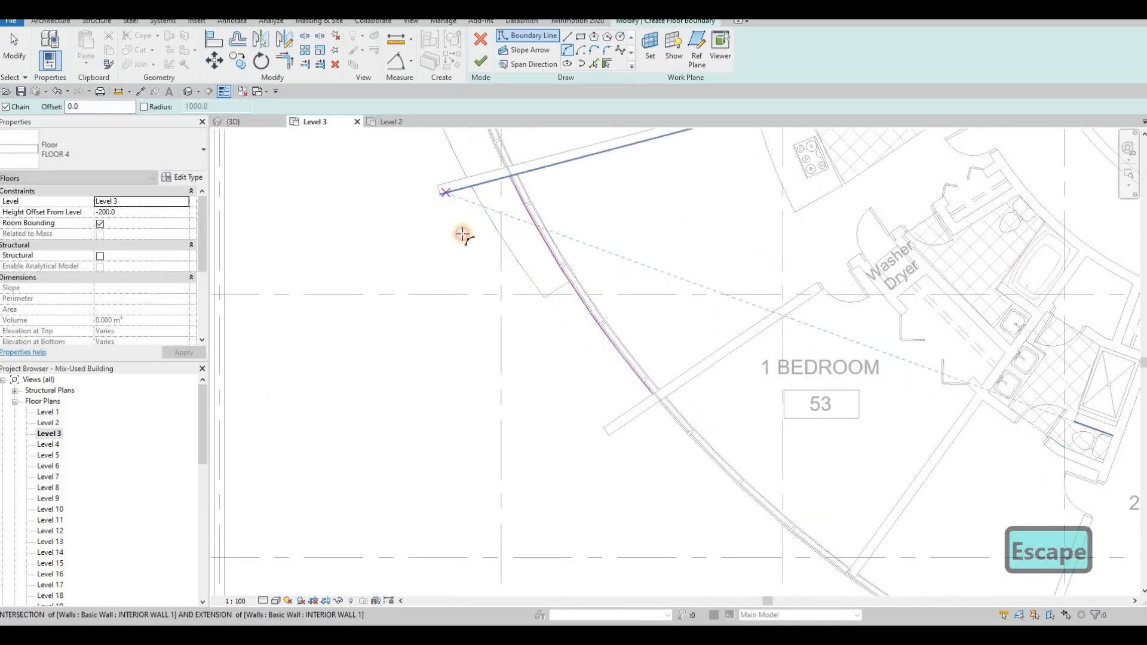
pyautogui.click(616, 425)
pyautogui.scroll(2, 619, 443)
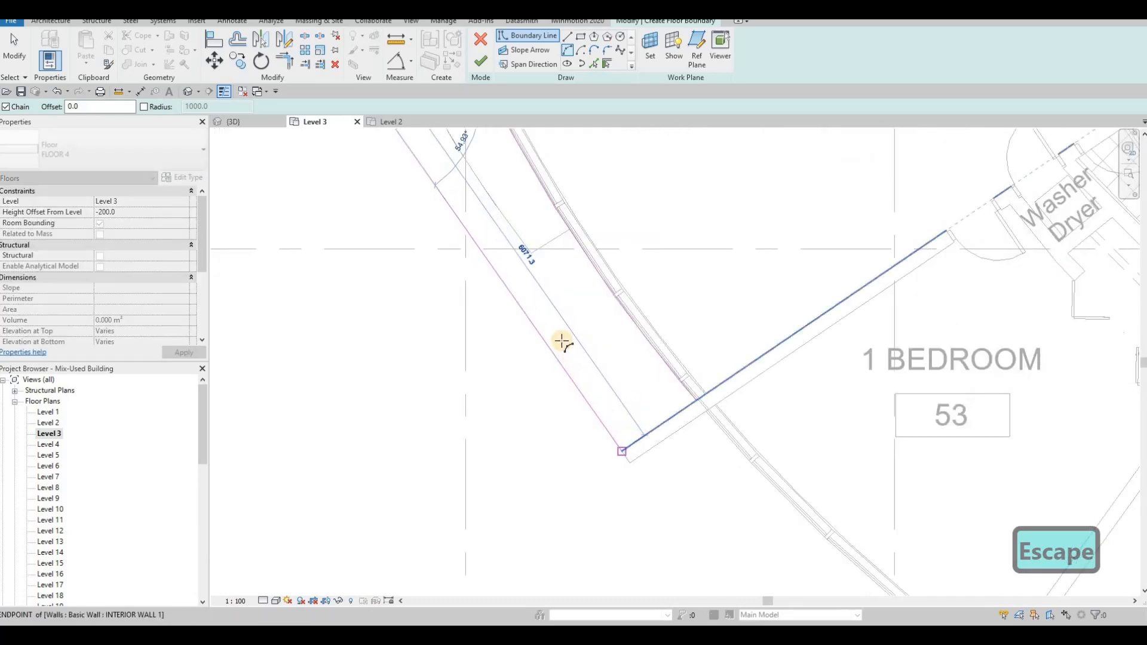
pyautogui.scroll(-1, 583, 373)
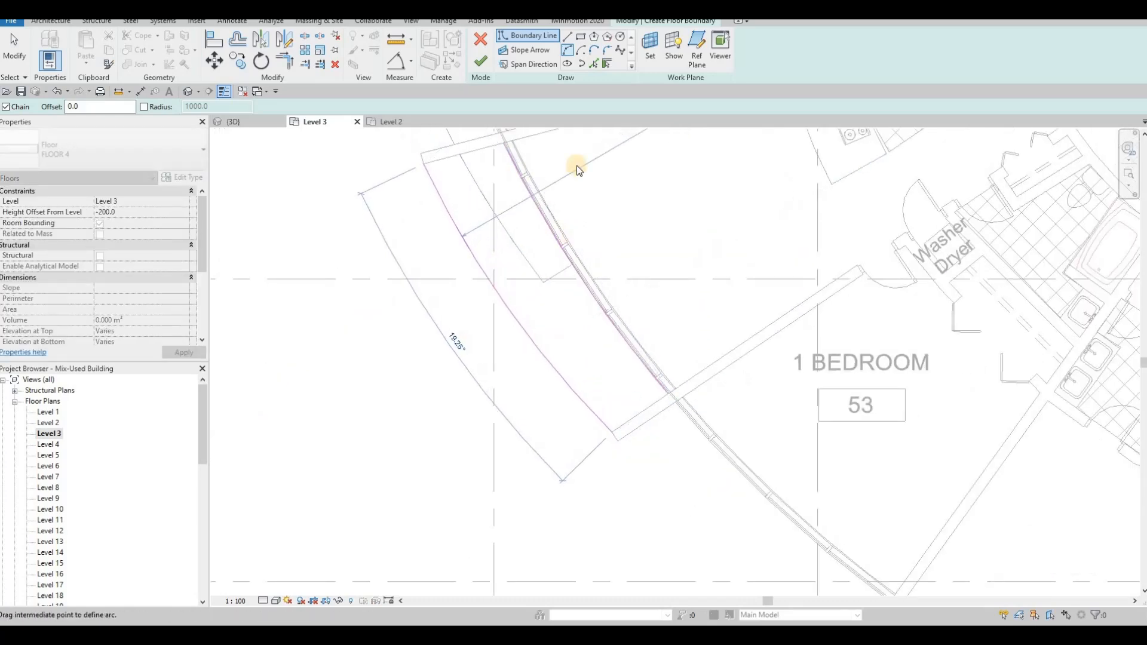
pyautogui.press('Escape')
# Add straight floor boundary lines along the inner faces of the balcony's two side walls, picked from the walls
pyautogui.click(594, 64)
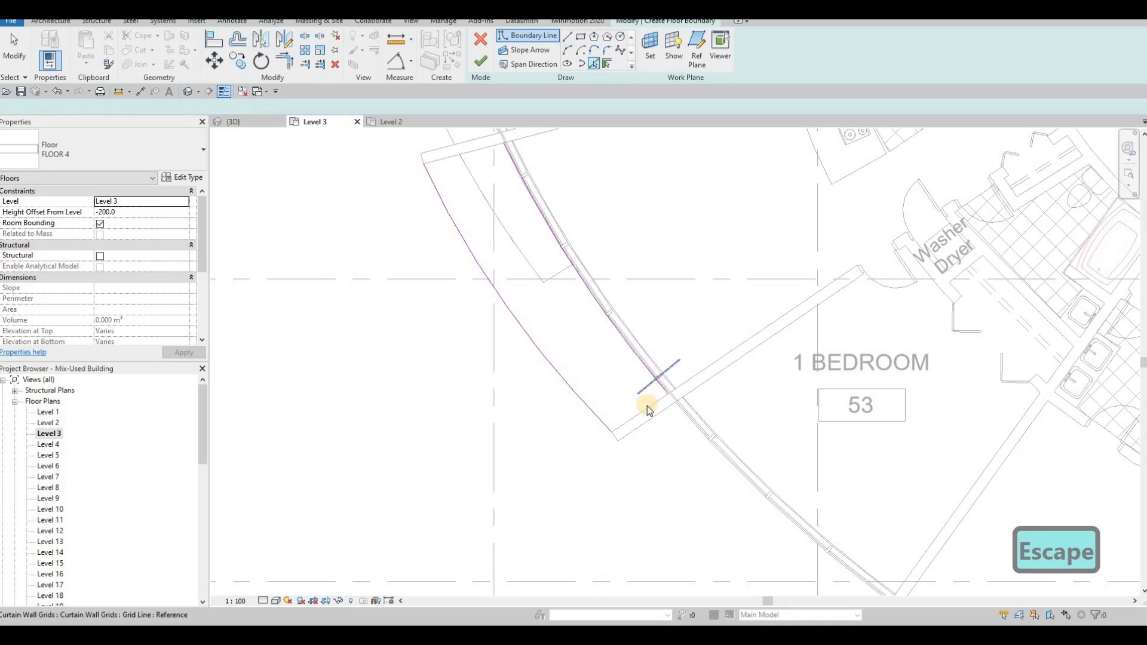
pyautogui.click(648, 405)
pyautogui.click(475, 156)
pyautogui.press('Escape')
pyautogui.press('Escape')
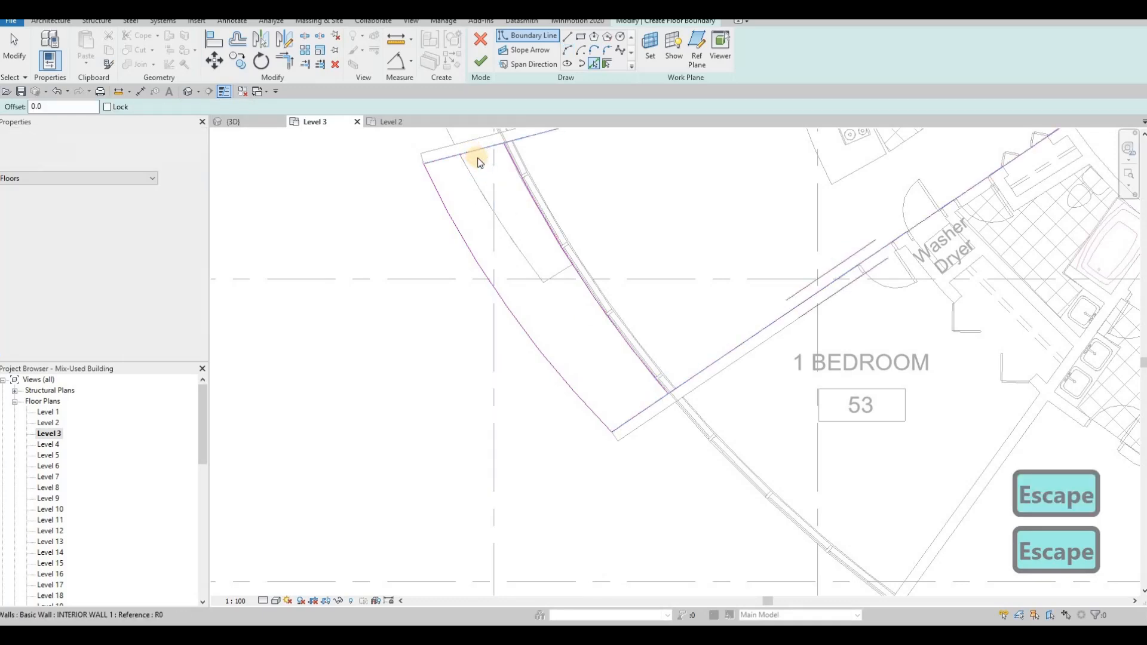
# Trim both side lines to the inner arc along the curtain wall and finish the FLOOR 4 balcony floor
pyautogui.press('t')
pyautogui.press('r')
pyautogui.click(594, 288)
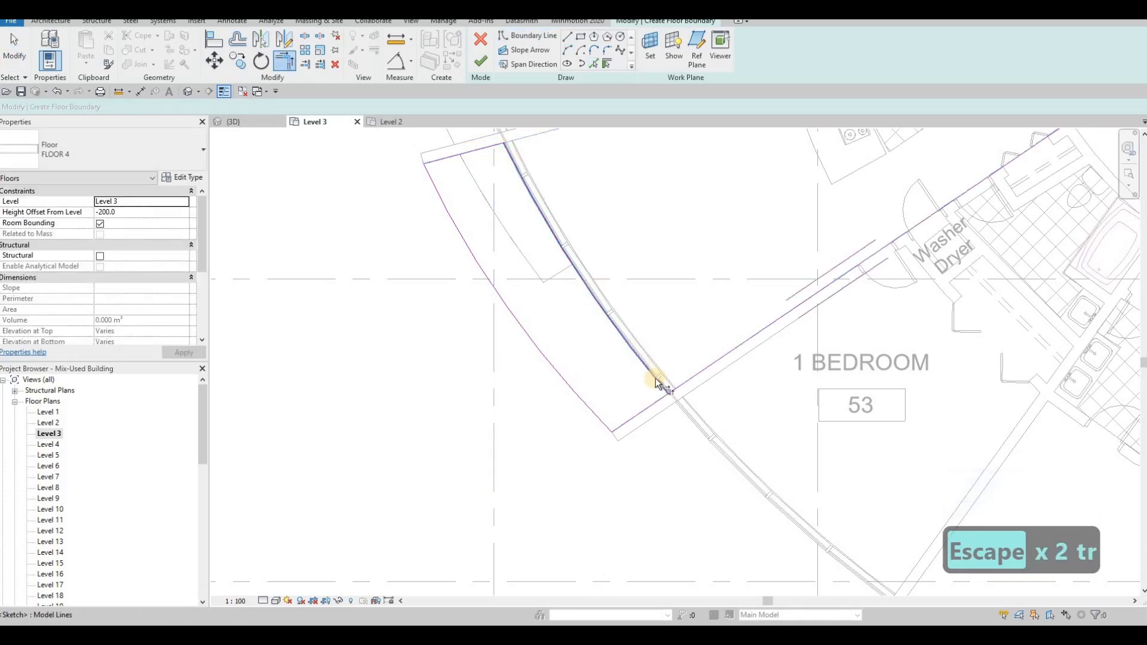
pyautogui.click(656, 398)
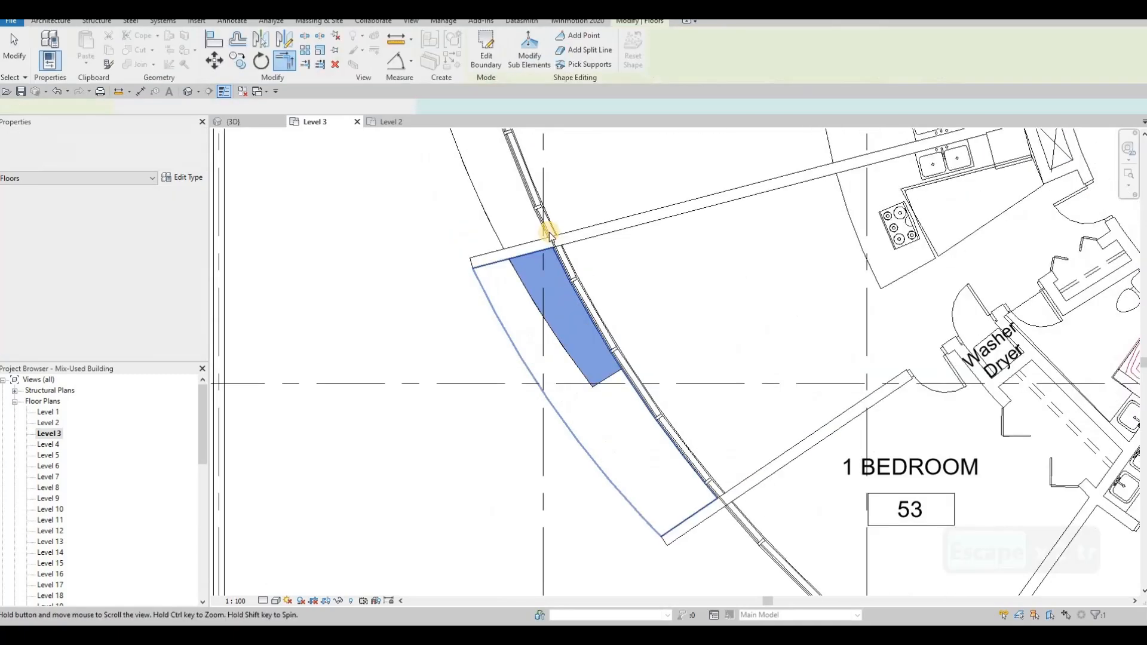
# Start another Level 3 CONDO RAIL railing similar to the existing balcony railing above grid 3
pyautogui.scroll(-5, 547, 207)
pyautogui.press('Escape')
pyautogui.press('Escape')
pyautogui.click(562, 230)
pyautogui.press('c')
pyautogui.press('s')
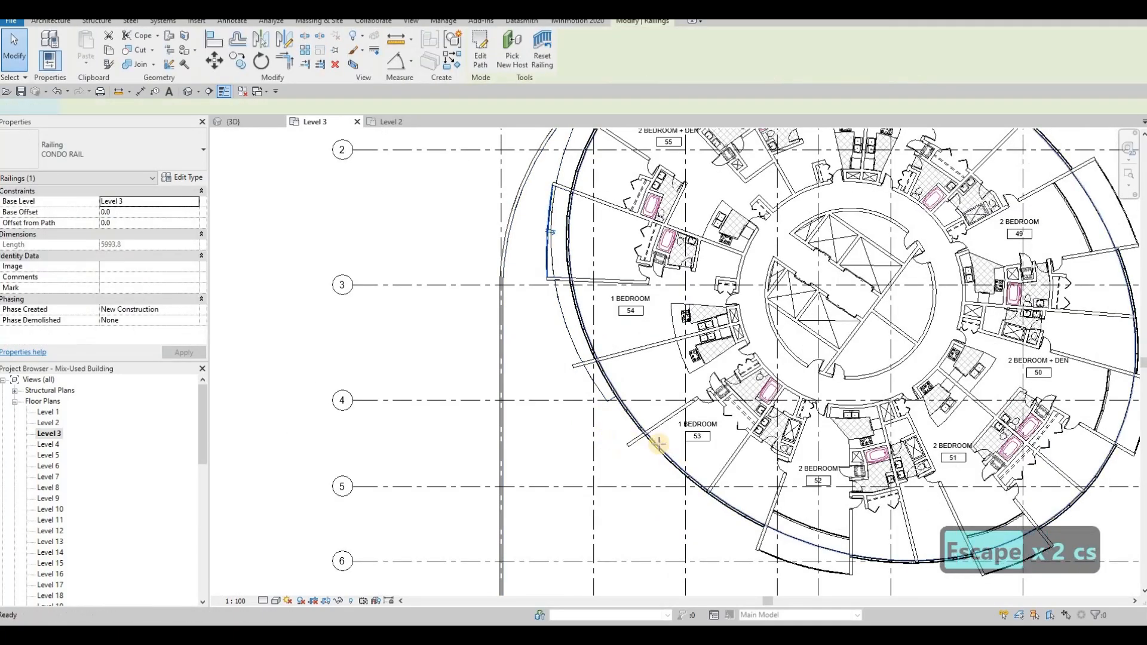
# Draw a straight railing path line between the outer ends of unit 53's two balcony side walls
pyautogui.scroll(5, 545, 295)
pyautogui.scroll(2, 497, 253)
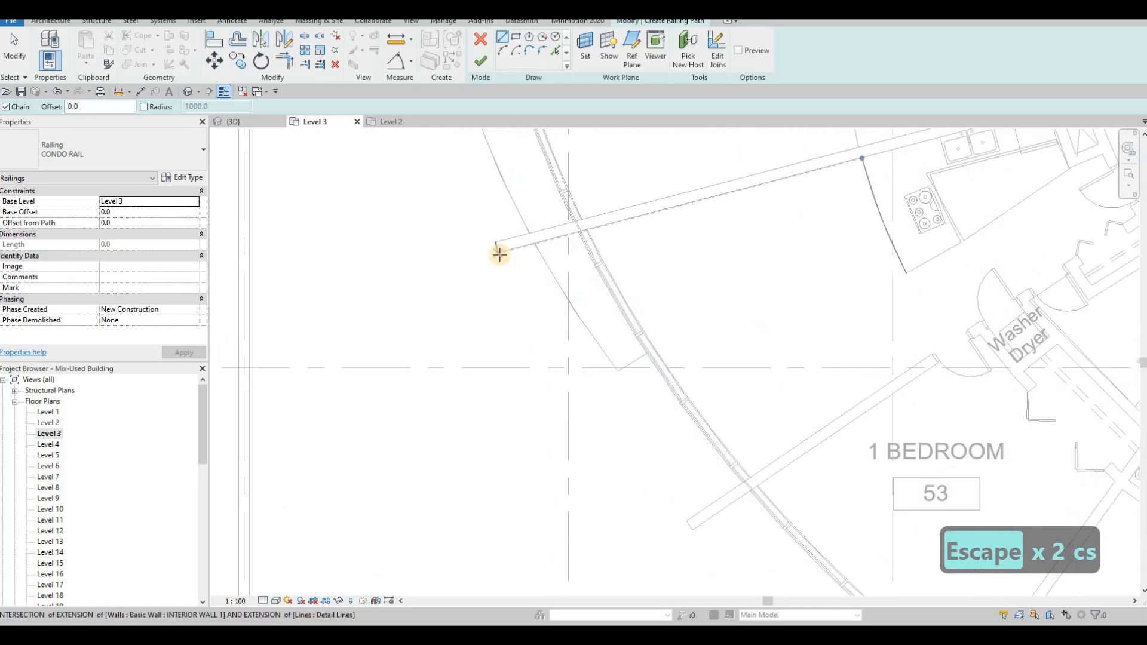
pyautogui.scroll(2, 499, 252)
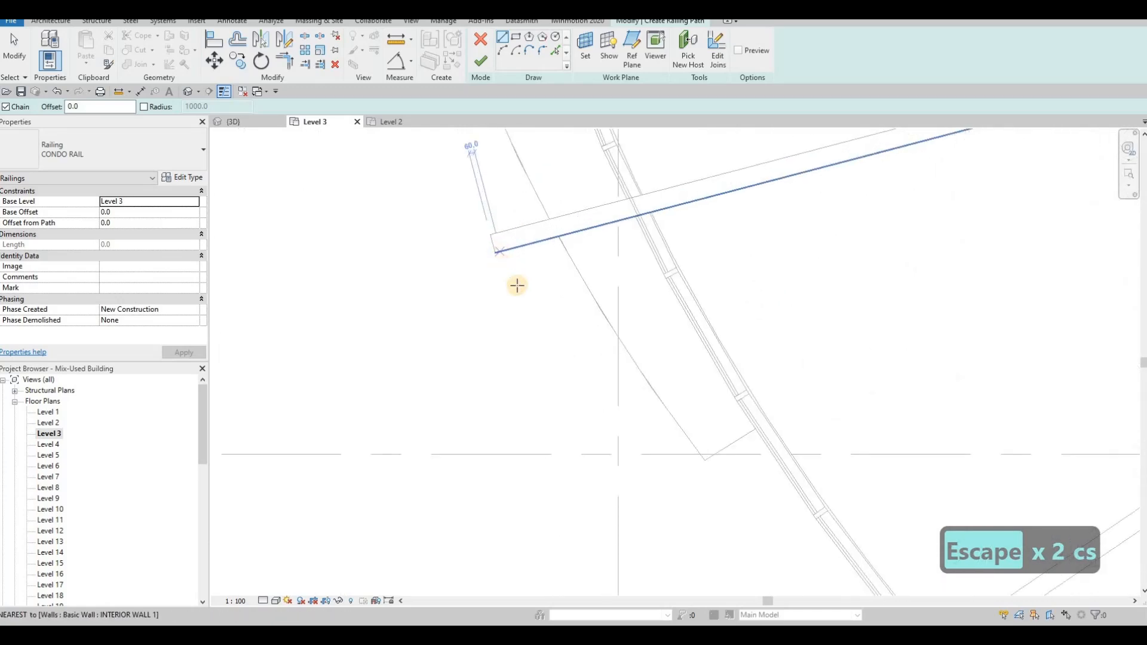
pyautogui.click(500, 252)
pyautogui.scroll(-2, 518, 286)
pyautogui.scroll(2, 694, 542)
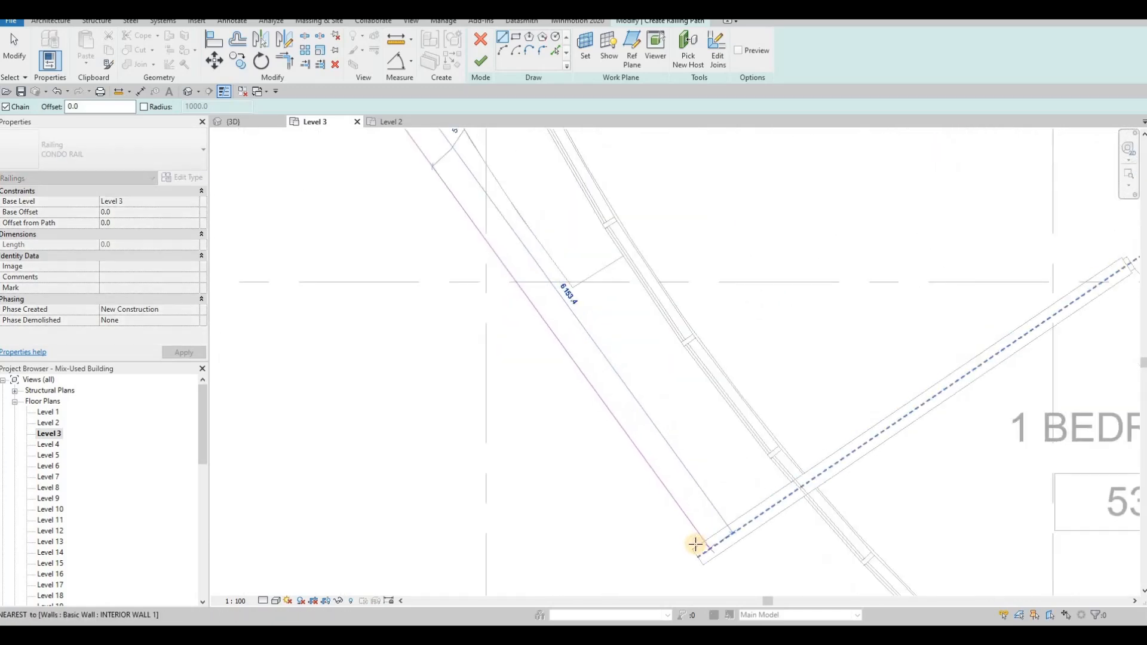
pyautogui.click(696, 544)
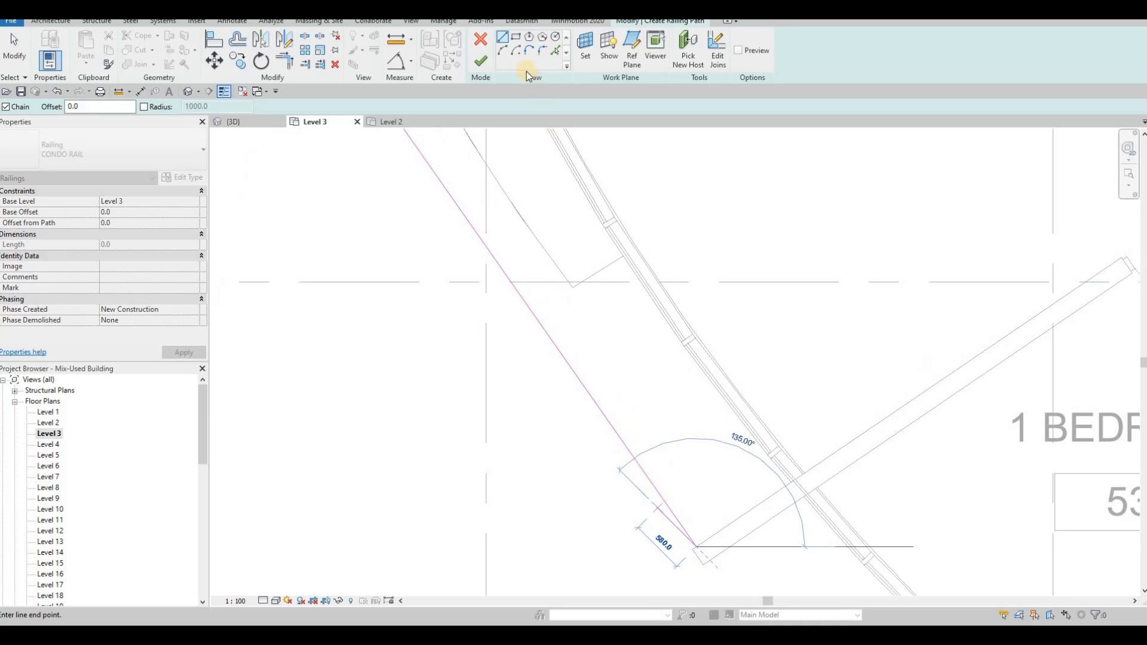
pyautogui.press('Escape')
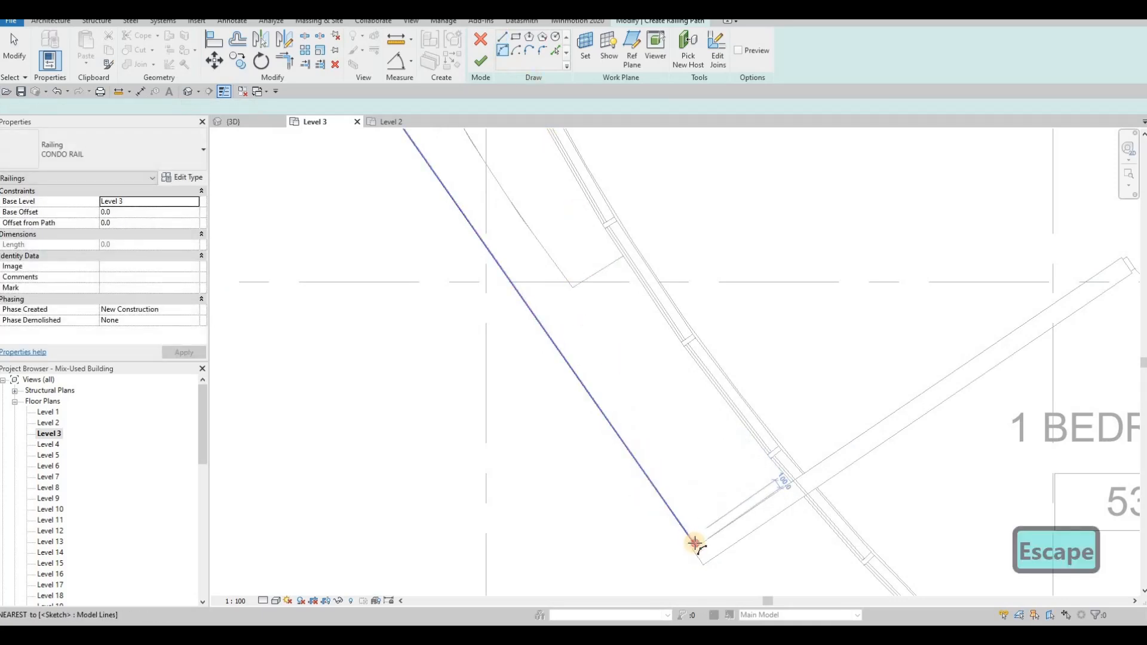
# Draw the railing path as an outward arc between the two side walls' outer ends, with a radius of about 16060 mm
pyautogui.click(695, 545)
pyautogui.scroll(-3, 500, 261)
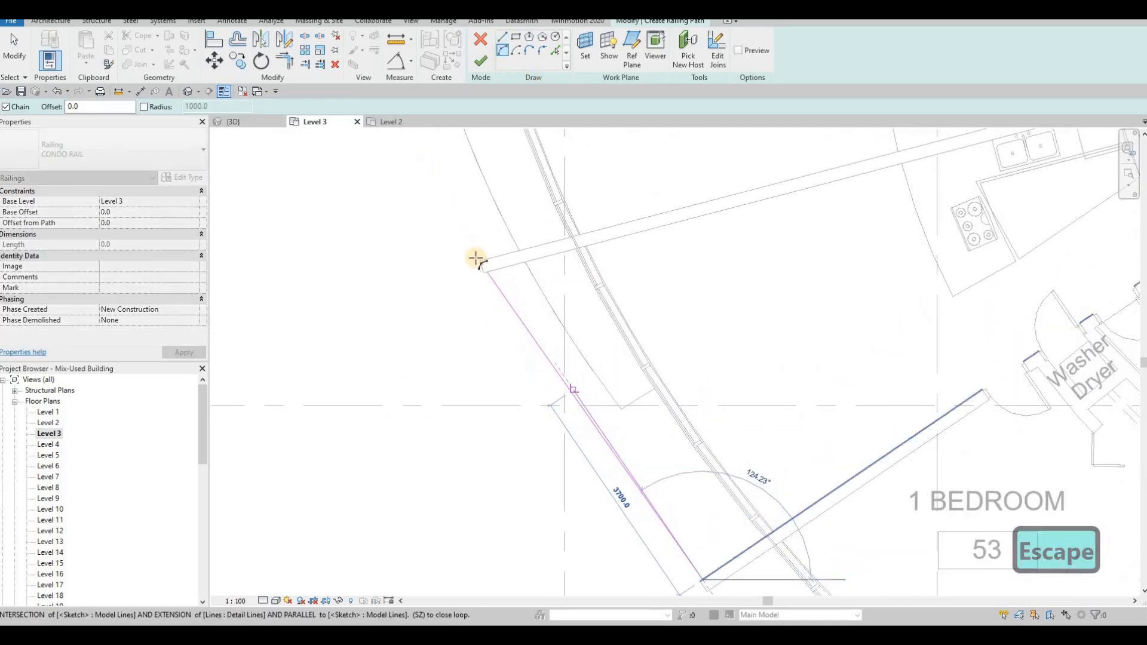
pyautogui.click(476, 258)
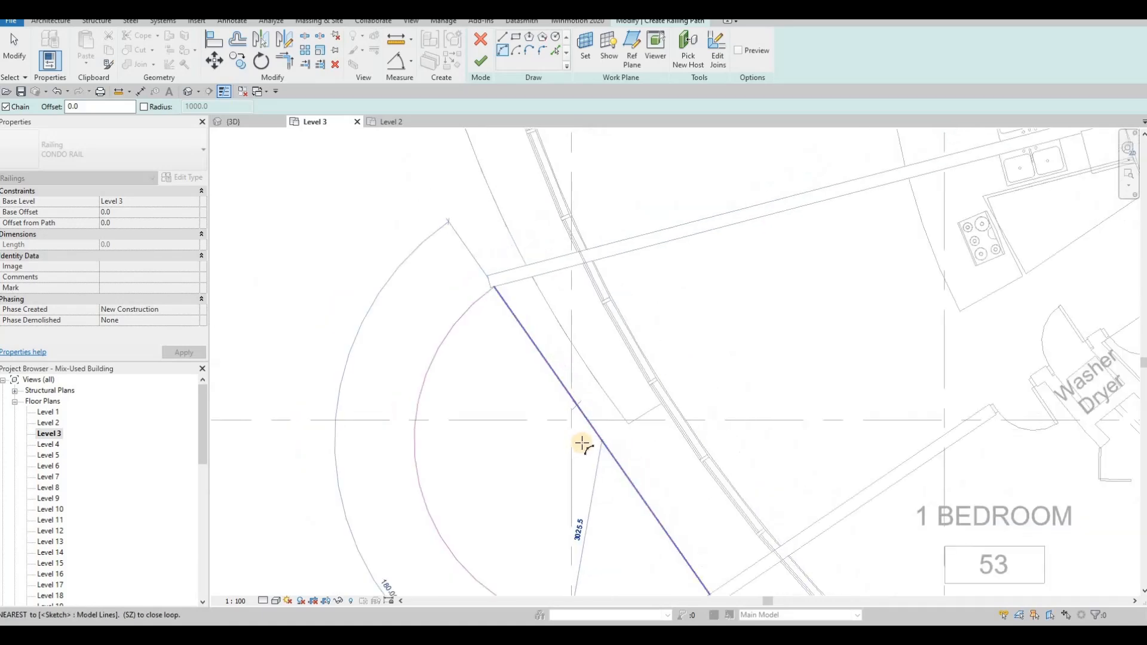
pyautogui.click(583, 443)
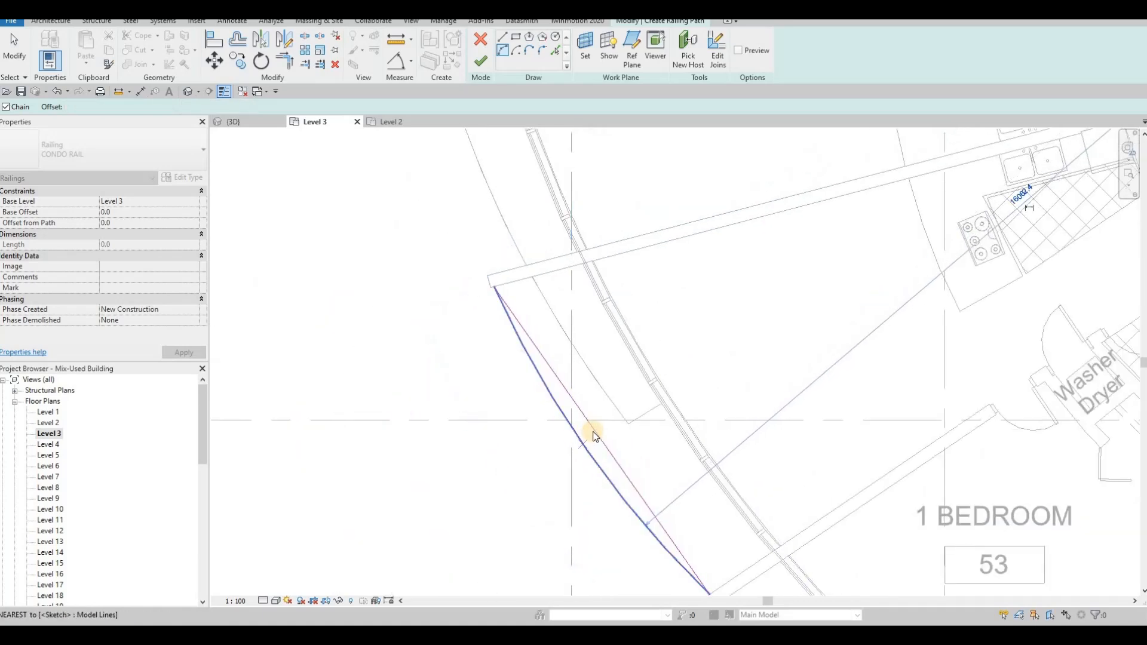
# Delete the straight line from the railing path, keeping the arc, and finish the railing
pyautogui.press('Escape')
pyautogui.press('Escape')
pyautogui.click(594, 436)
pyautogui.press('Delete')
pyautogui.scroll(-2, 594, 434)
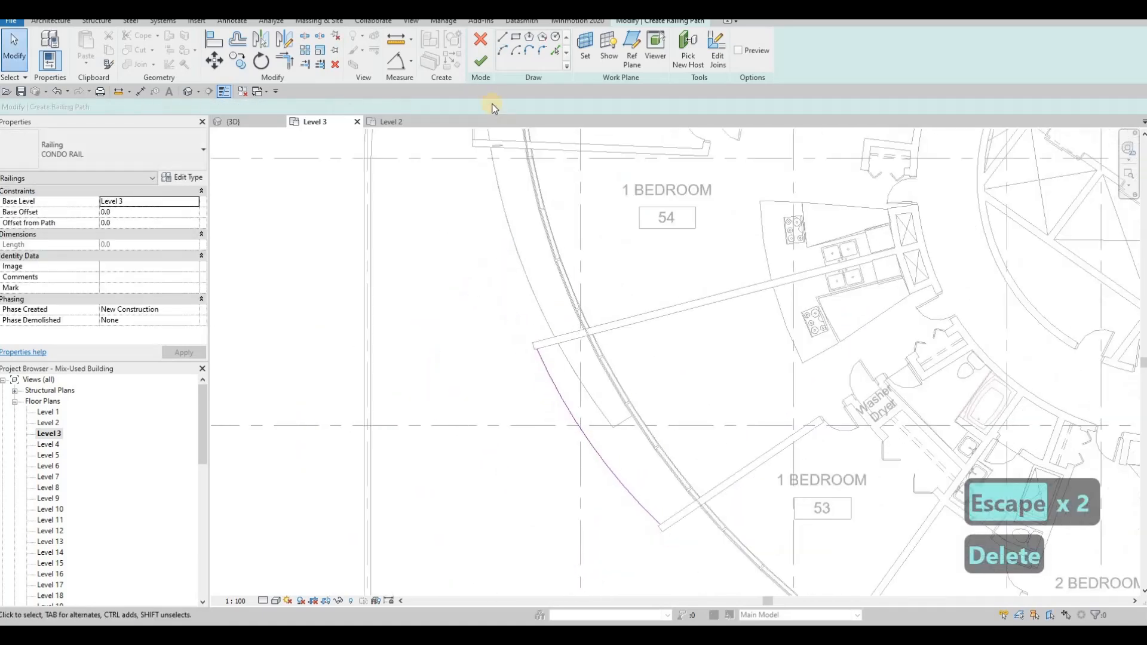
pyautogui.scroll(-4, 512, 289)
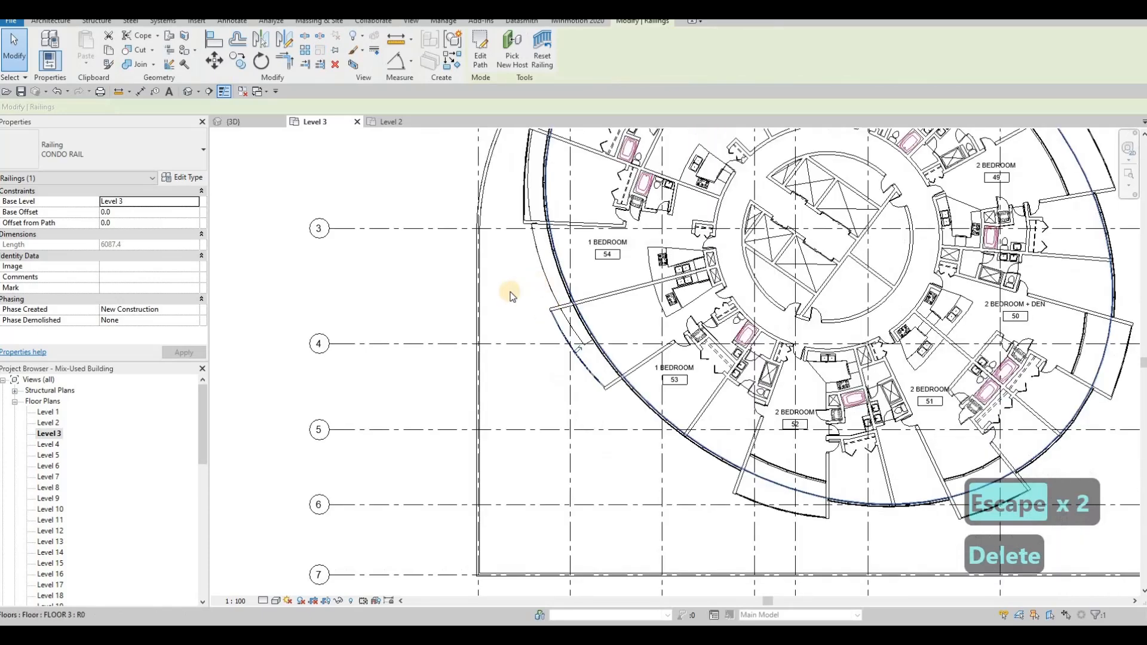
# Open the footprint of the Level 3 roof ROOF 1 for editing
pyautogui.press('Escape')
pyautogui.click(496, 301)
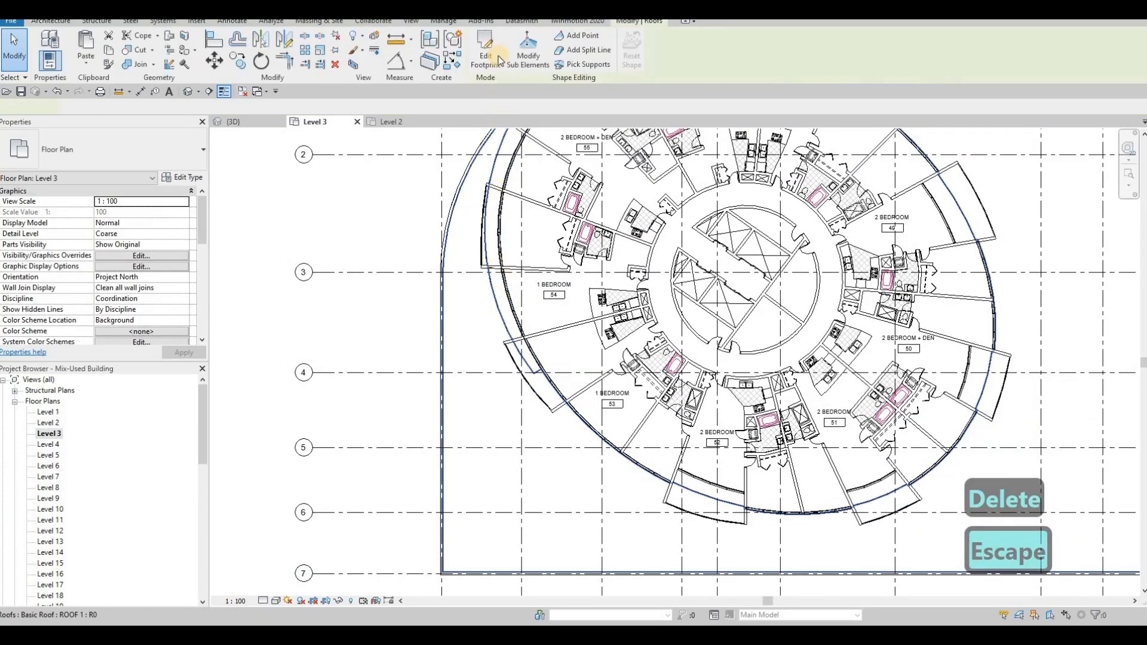
pyautogui.doubleClick(509, 205)
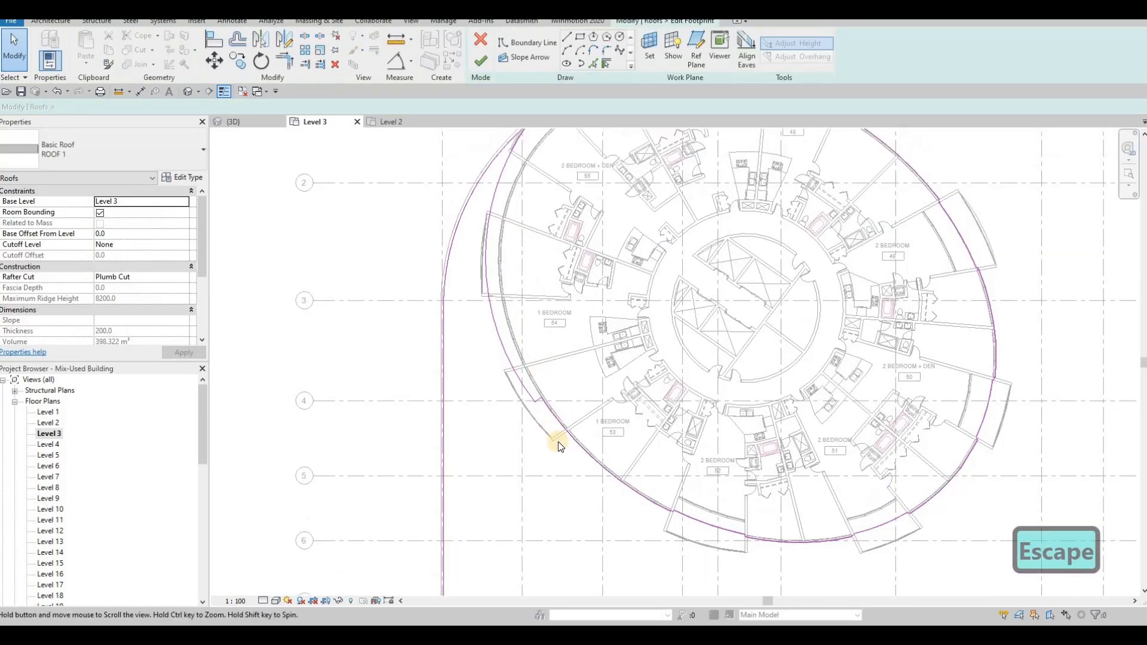
pyautogui.click(563, 473)
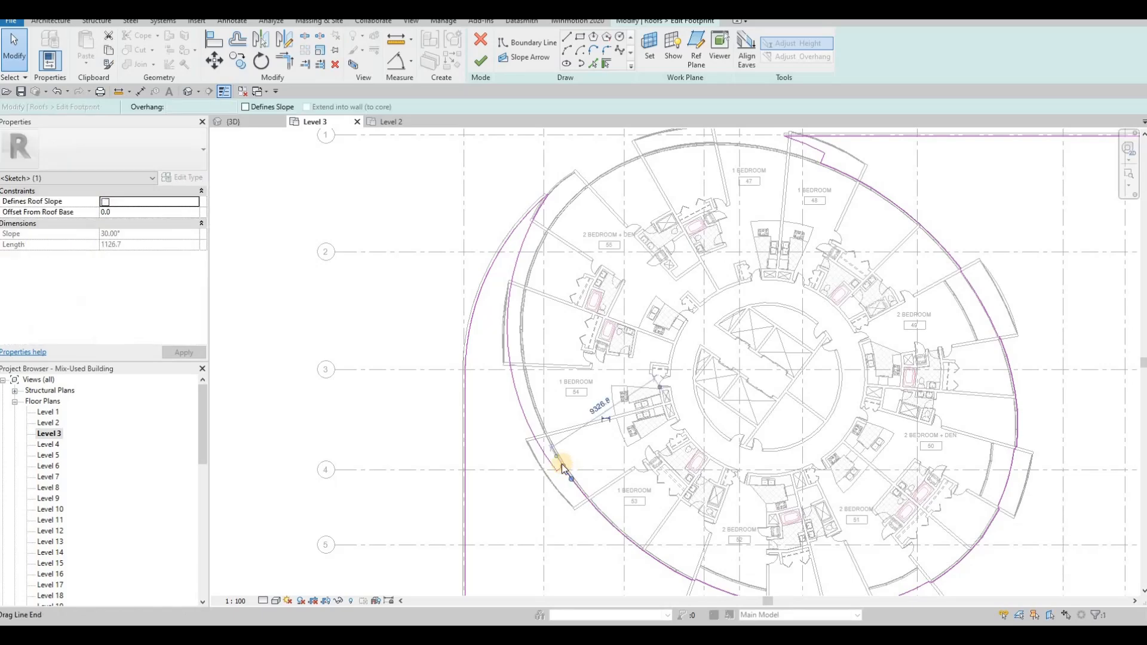
pyautogui.scroll(2, 561, 460)
pyautogui.moveTo(523, 384); pyautogui.dragTo(504, 278)
pyautogui.hotkey('ctrl', 'z')
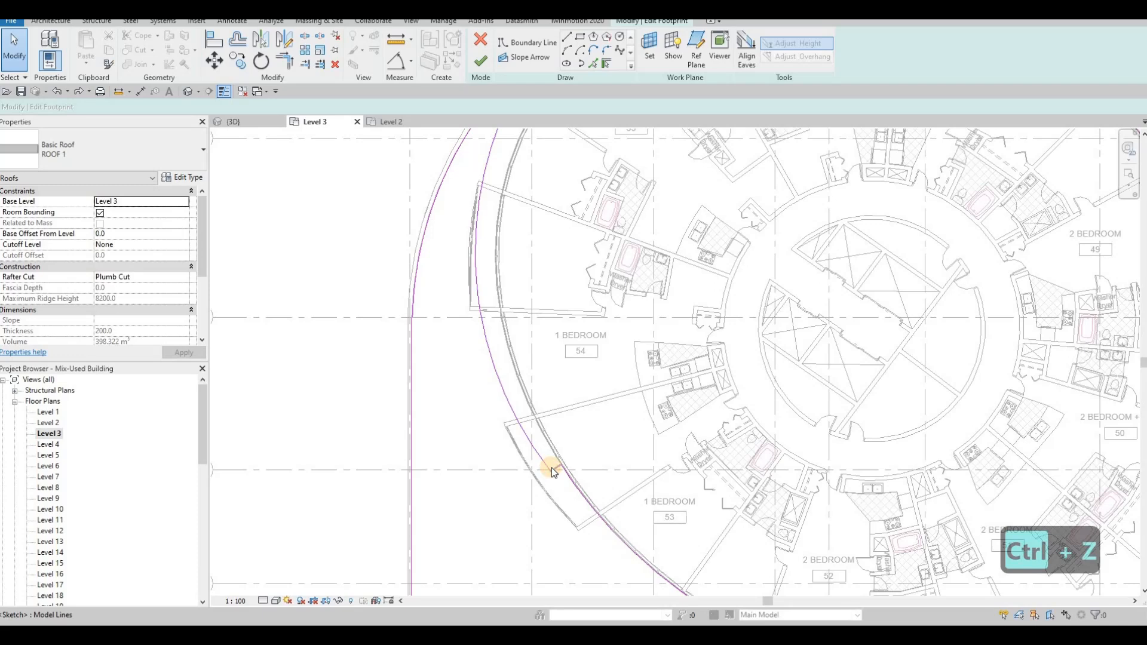
# Try to move the roof footprint's arc beside units 54 and 53 inward onto the curtain wall
pyautogui.click(551, 468)
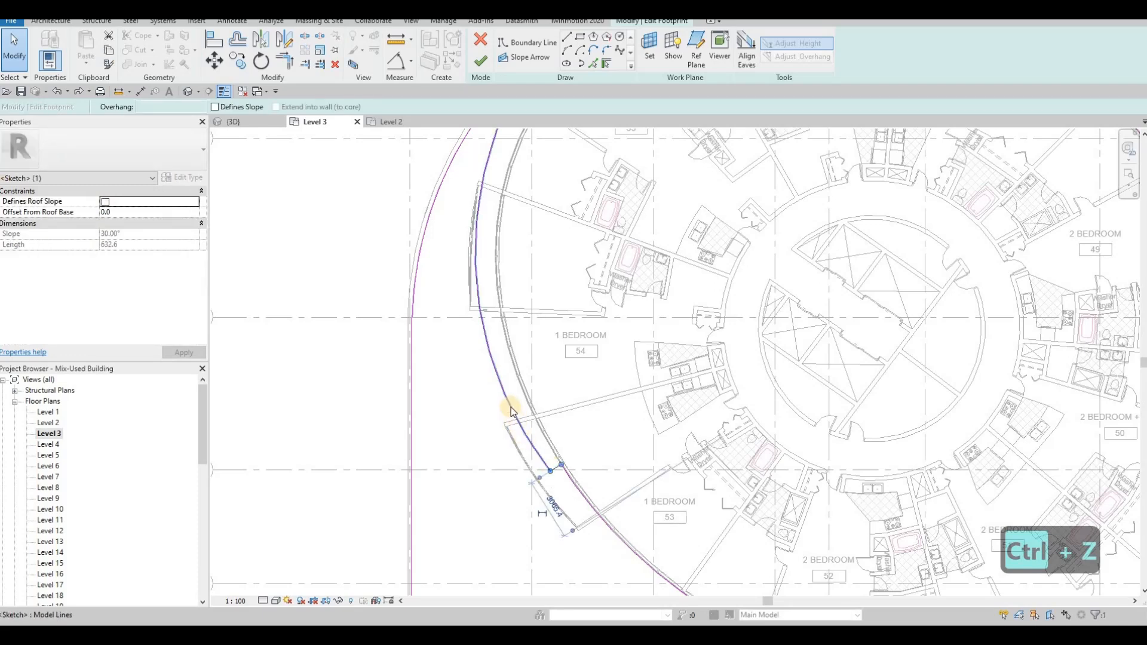
pyautogui.press('Escape')
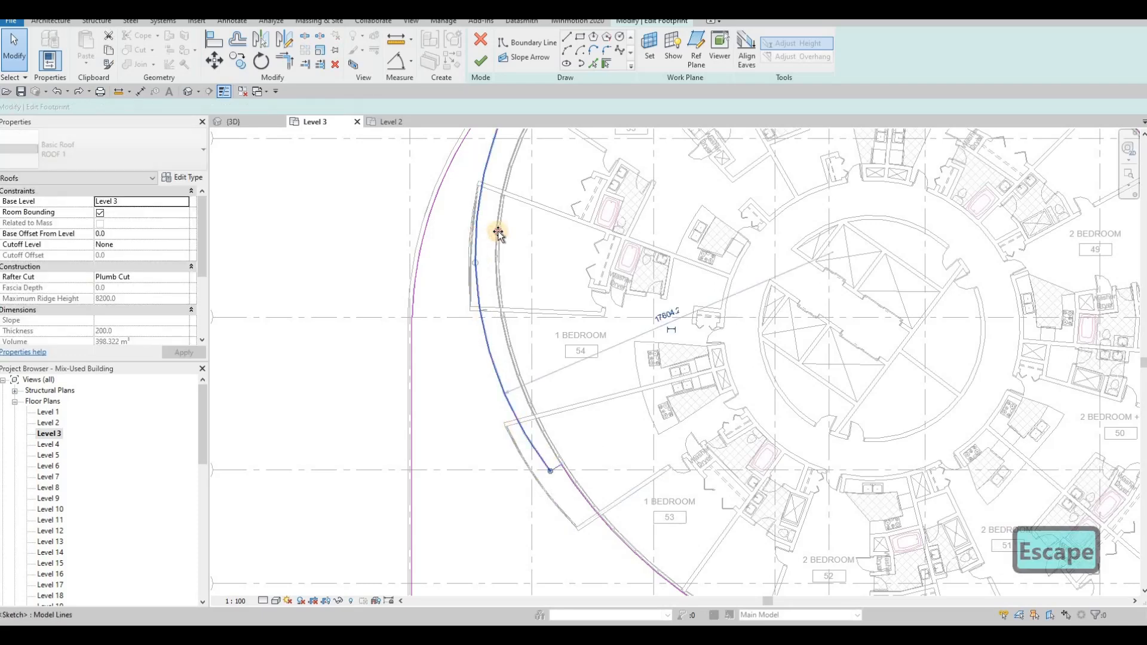
pyautogui.click(497, 234)
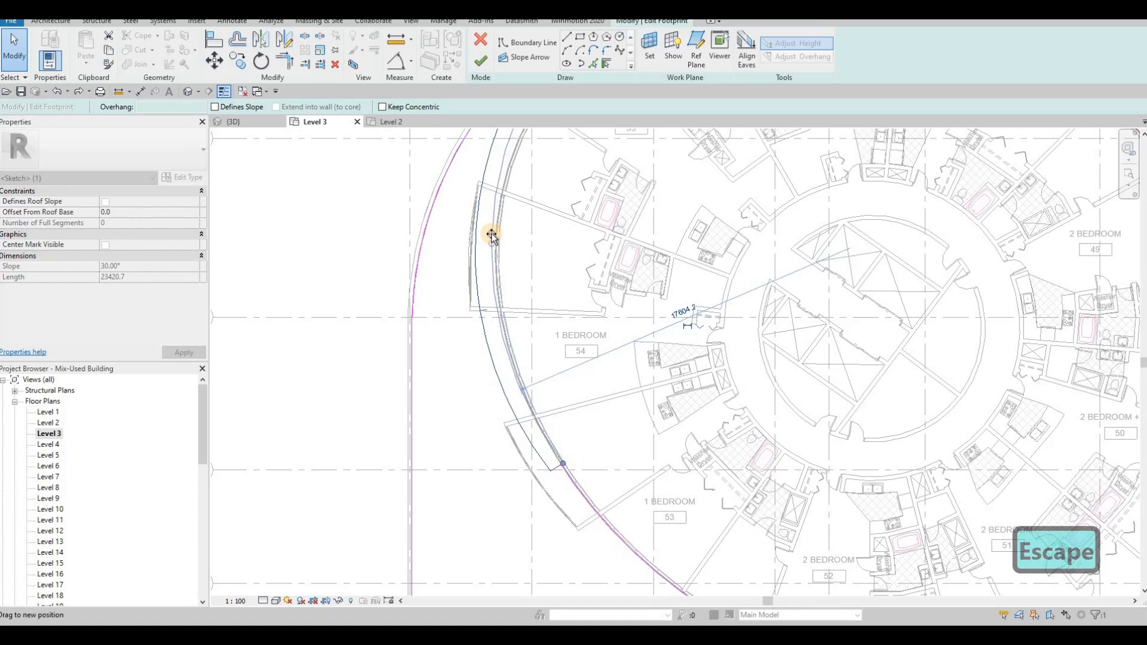
pyautogui.press('Escape')
pyautogui.scroll(5, 558, 461)
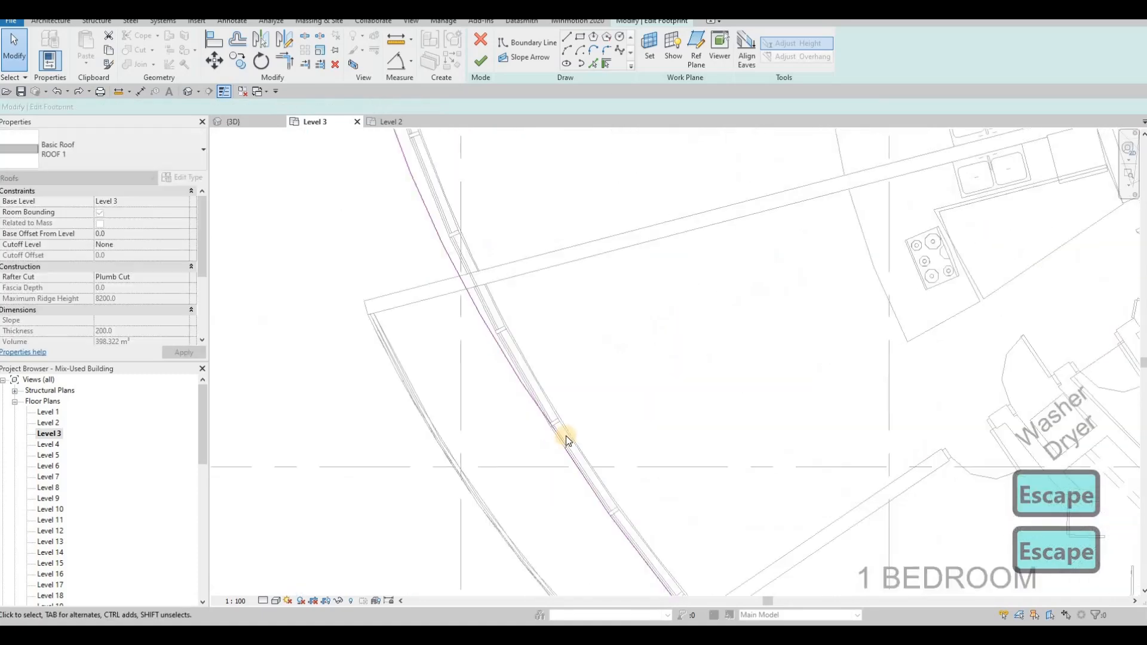
# Delete the roof footprint's long arc beside unit 54 and the short connecting line at its end near grid 4
pyautogui.click(561, 433)
pyautogui.press('Delete')
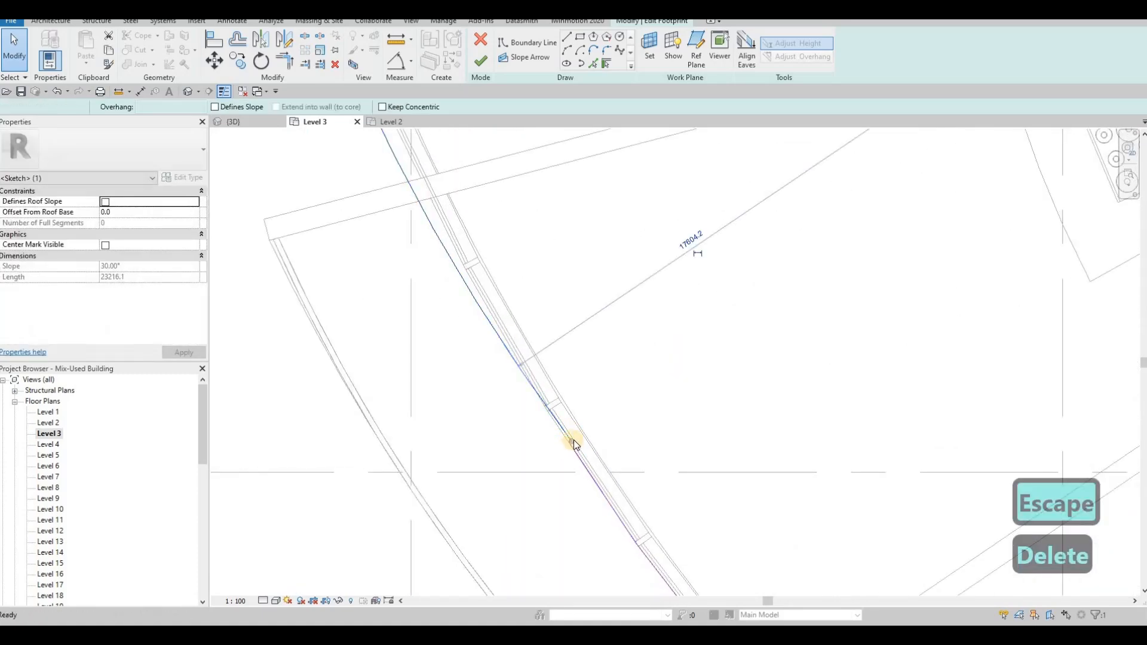
pyautogui.scroll(2, 572, 441)
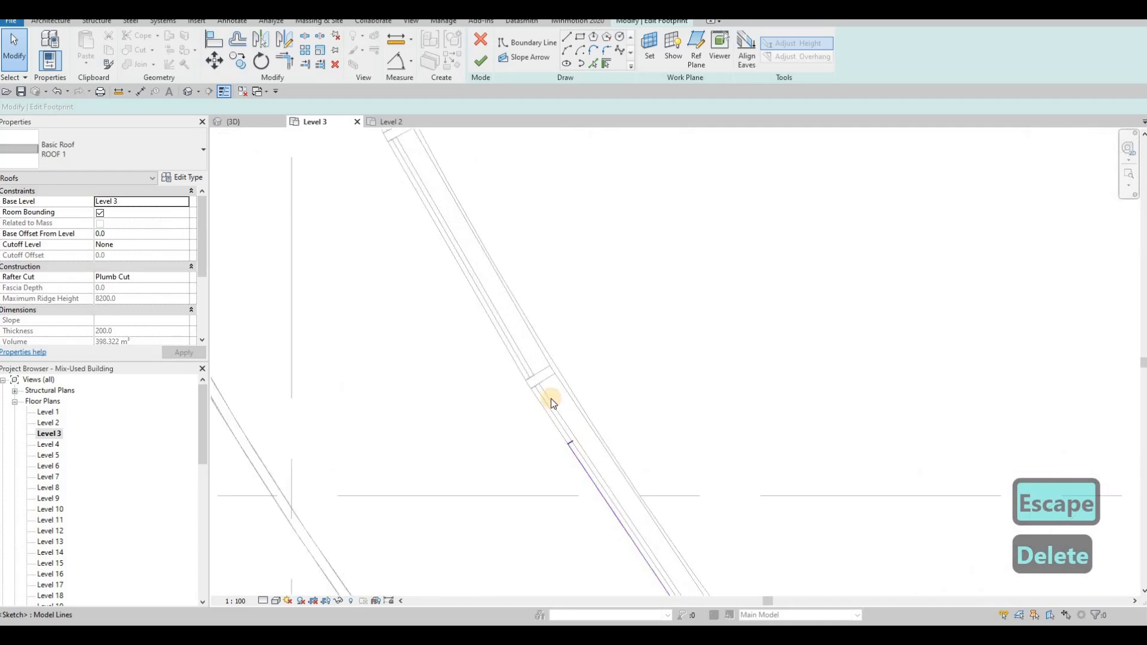
pyautogui.moveTo(550, 400); pyautogui.dragTo(643, 538)
pyautogui.press('Delete')
pyautogui.scroll(-5, 589, 469)
pyautogui.scroll(-2, 615, 525)
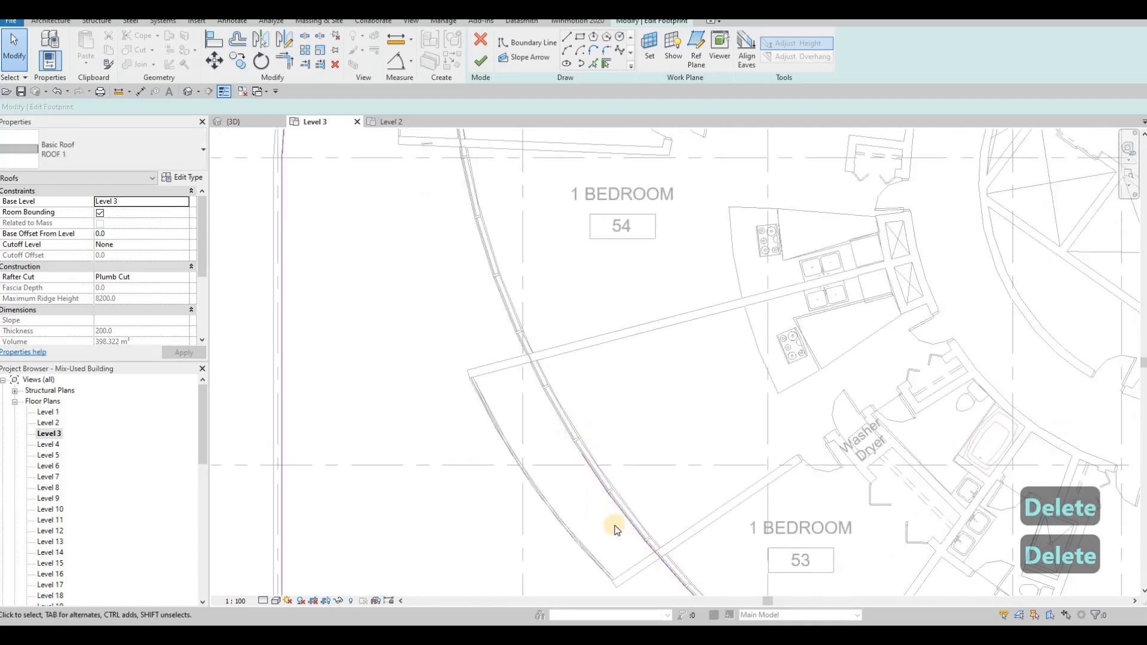
# Delete the adjoining straight roof boundary segment along the curtain wall near grid 4
pyautogui.scroll(1, 616, 531)
pyautogui.press('Escape')
pyautogui.click(616, 523)
pyautogui.press('Delete')
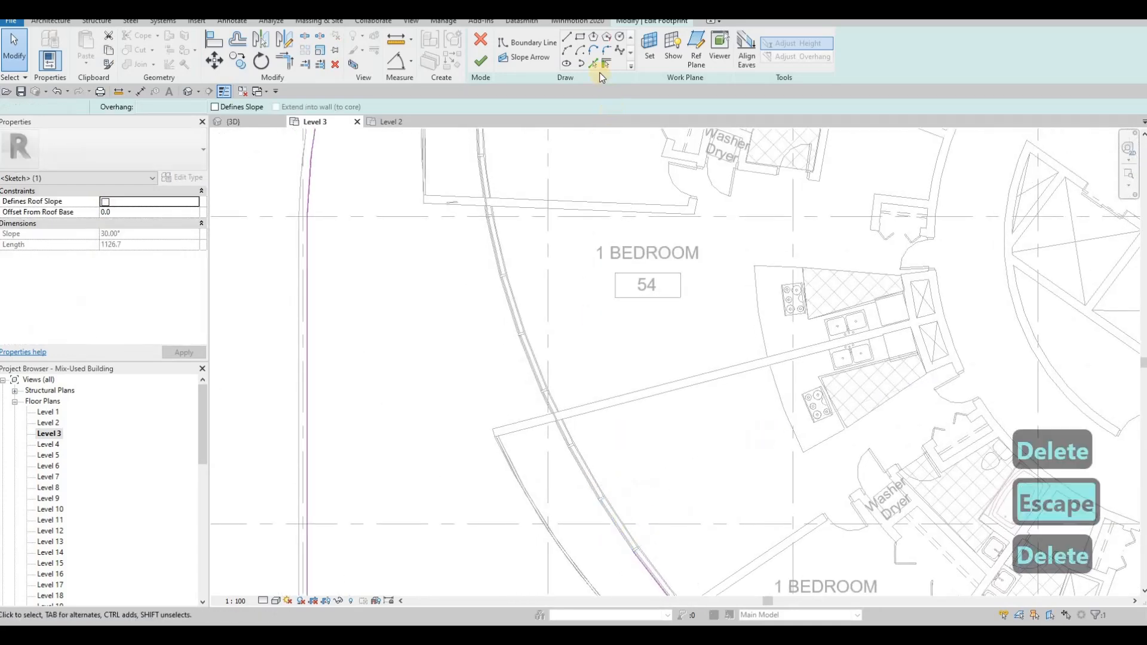
# Use Pick Lines to add roof boundary segments along the curtain wall's outer edge beside unit 54, from near grid 4 to just past grid 3
pyautogui.press('Return')
pyautogui.click(615, 532)
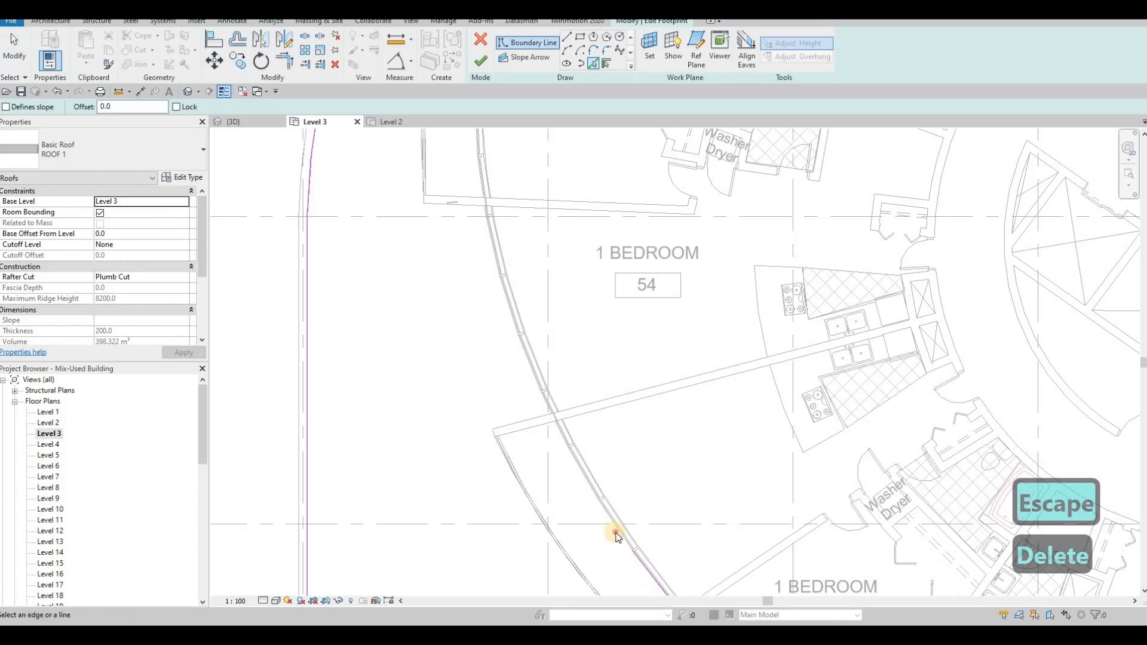
pyautogui.click(554, 428)
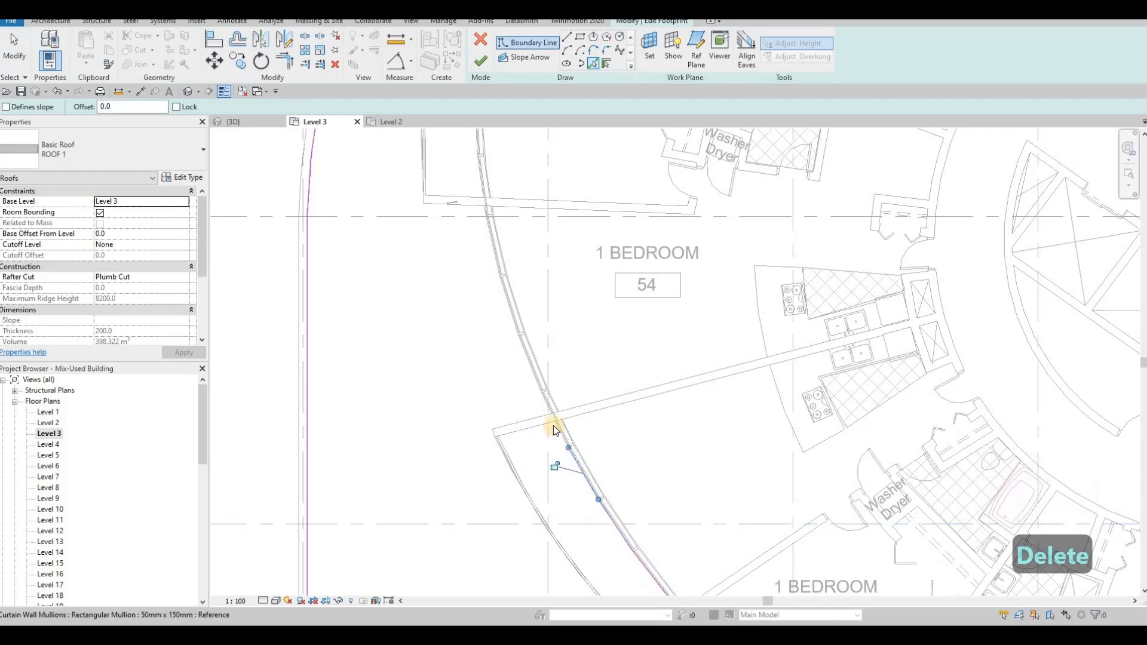
pyautogui.click(537, 387)
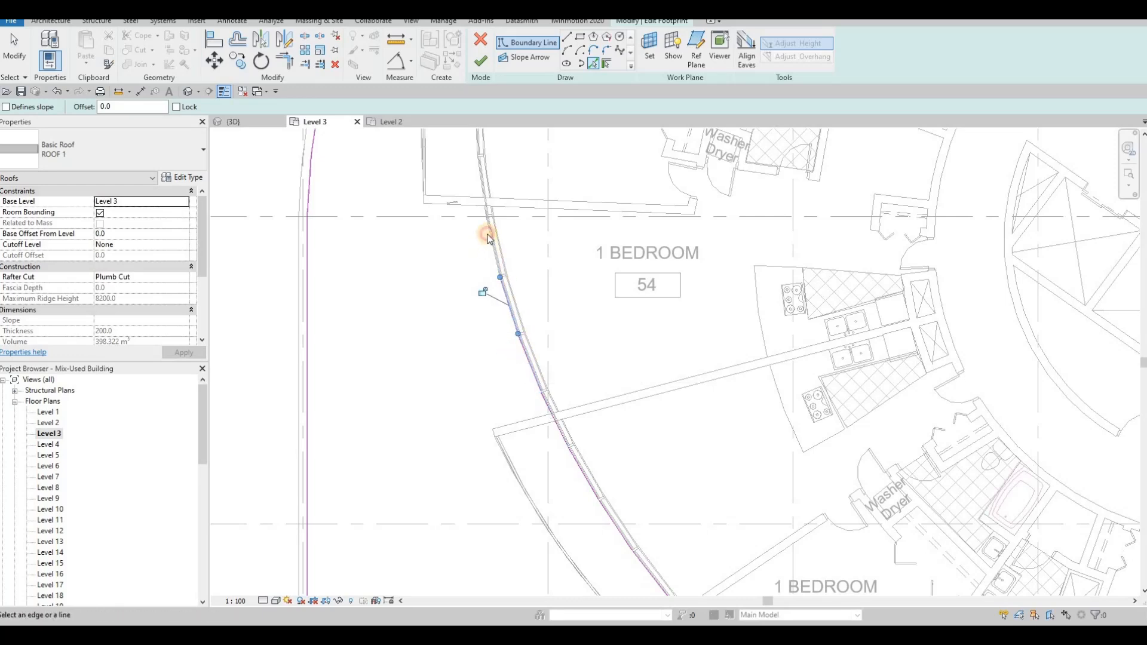
pyautogui.moveTo(489, 286); pyautogui.dragTo(499, 313, button='middle')
pyautogui.scroll(2, 500, 307)
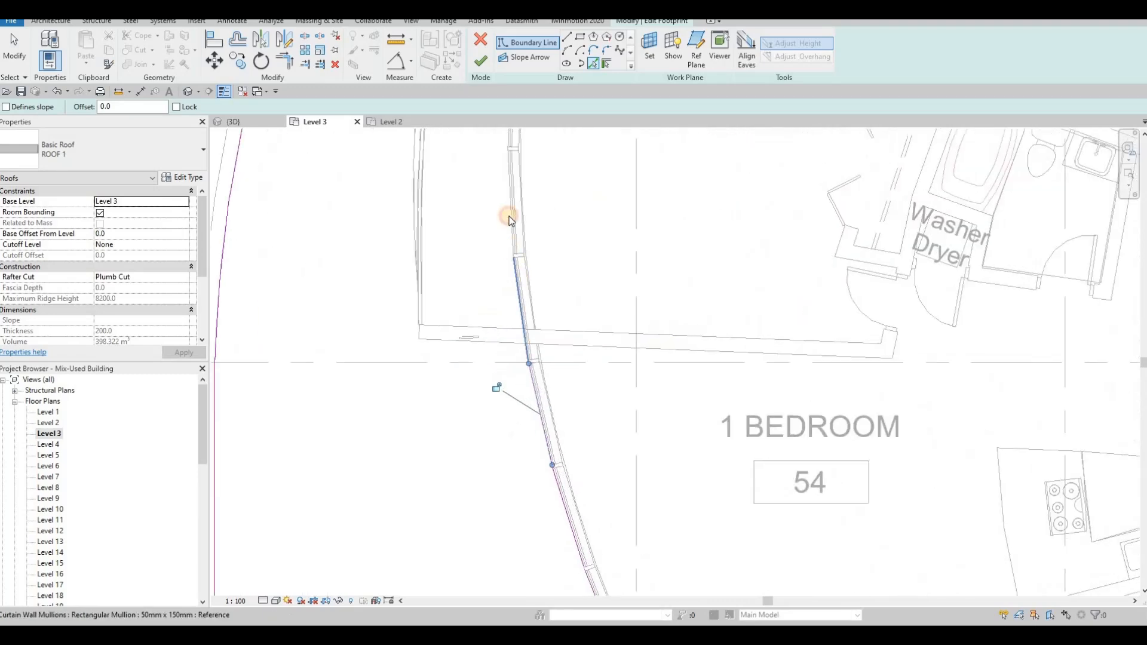
pyautogui.scroll(-1, 495, 188)
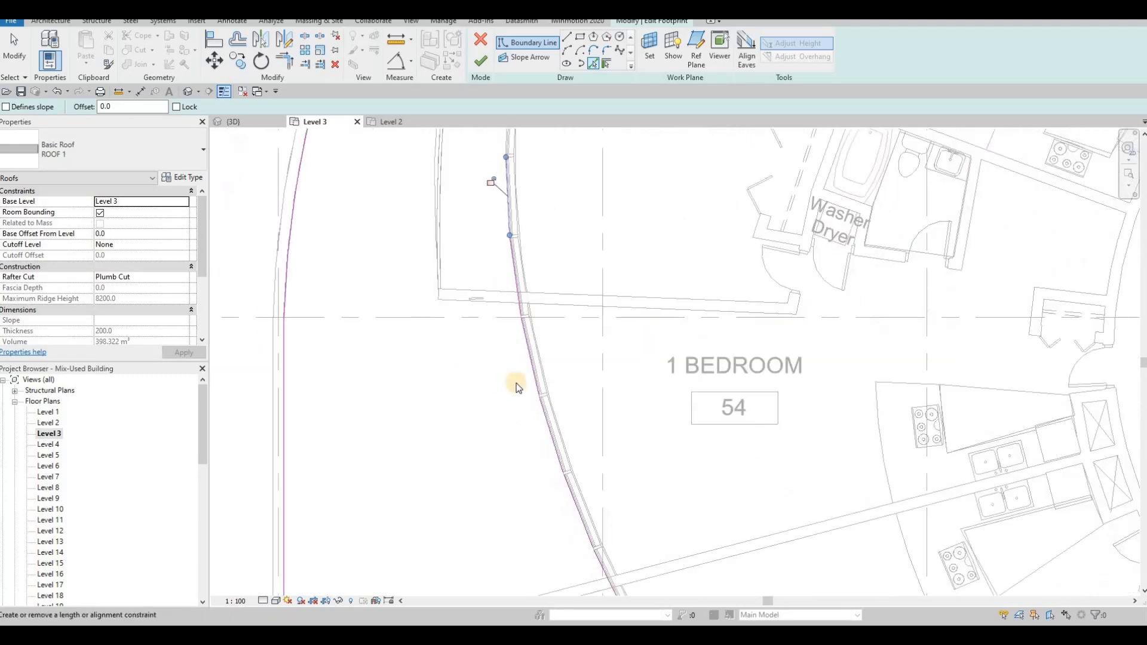
# Continue picking roof boundary segments along the curtain wall's outer edge from just past grid 3 to just past grid 2
pyautogui.scroll(-1, 517, 379)
pyautogui.moveTo(511, 331); pyautogui.dragTo(530, 472, button='middle')
pyautogui.scroll(-2, 529, 419)
pyautogui.scroll(2, 529, 372)
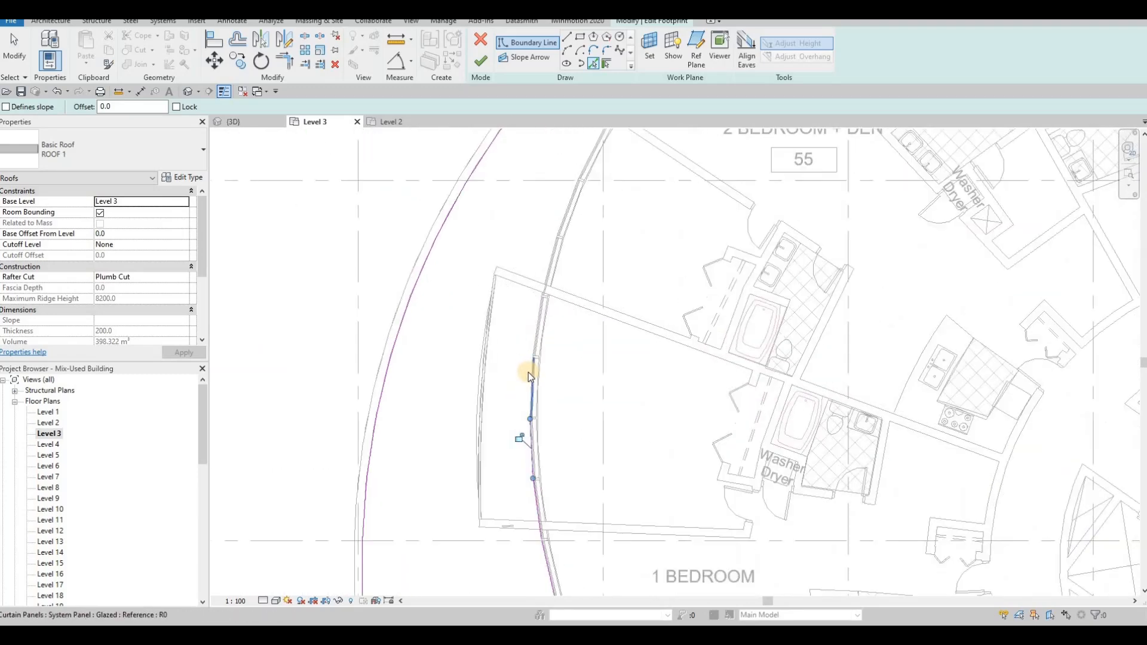
pyautogui.click(528, 372)
pyautogui.click(550, 264)
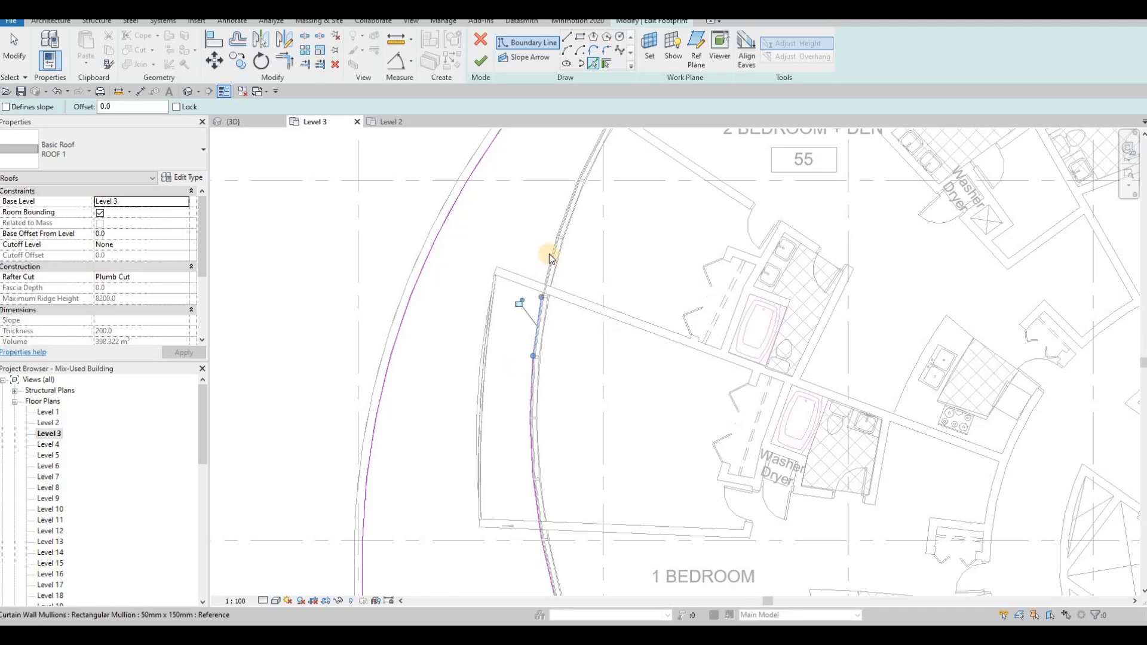
pyautogui.click(548, 254)
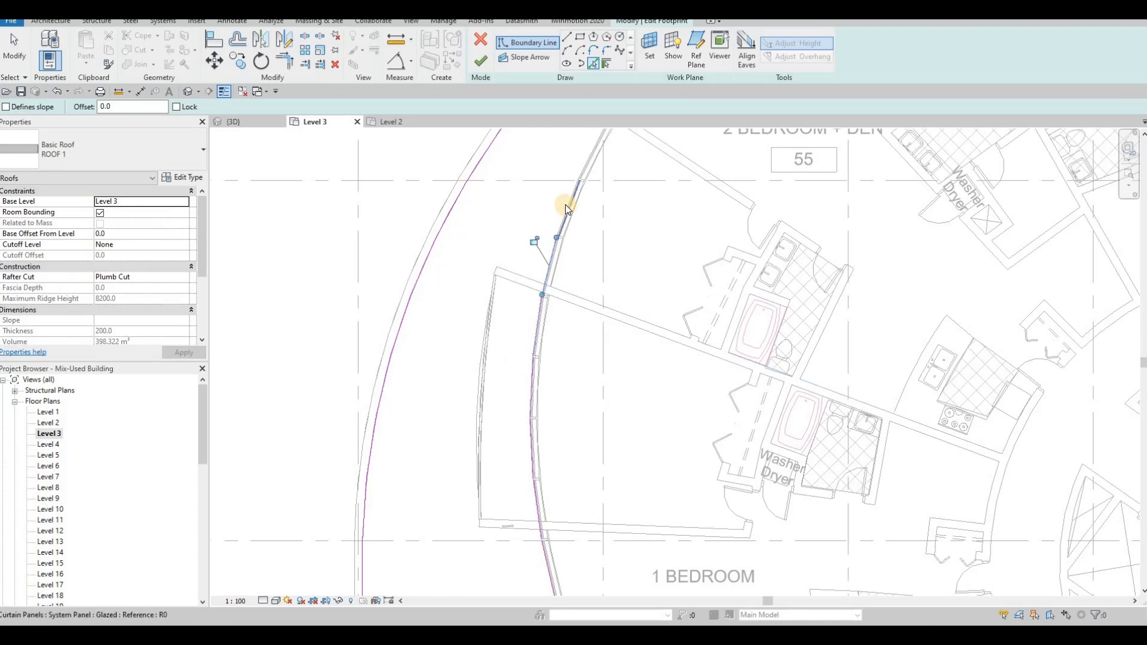
pyautogui.click(581, 166)
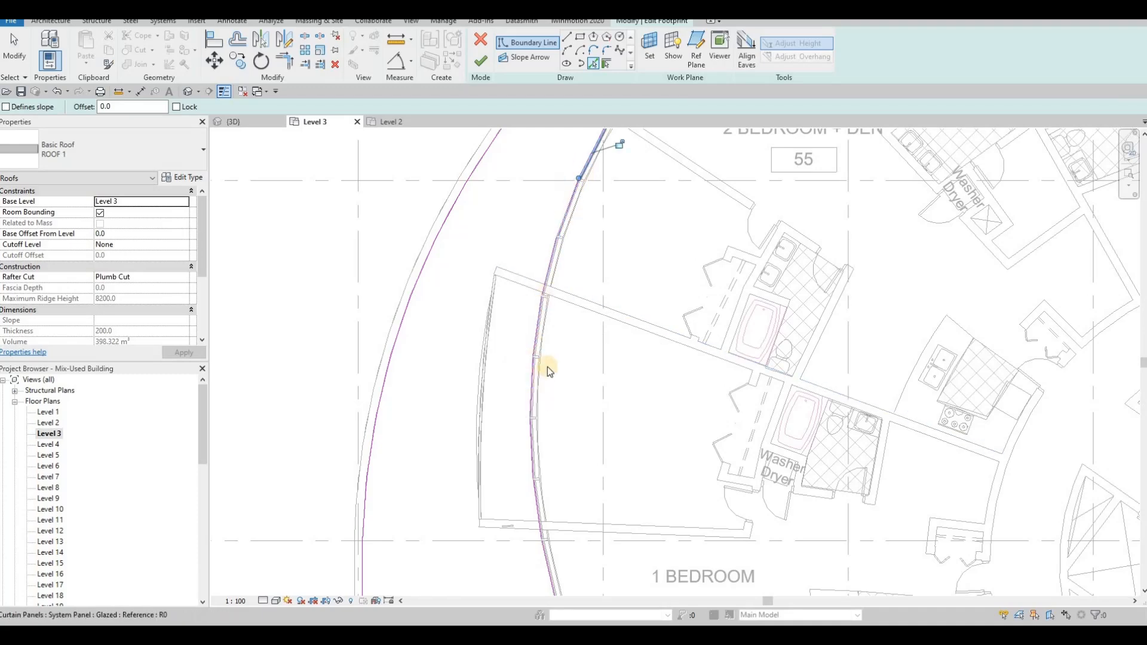
# Pick roof boundary segments along the curtain wall behind unit 55's curved balcony, continuing past the balcony's far side wall
pyautogui.moveTo(605, 160); pyautogui.dragTo(564, 319, button='middle')
pyautogui.scroll(5, 564, 319)
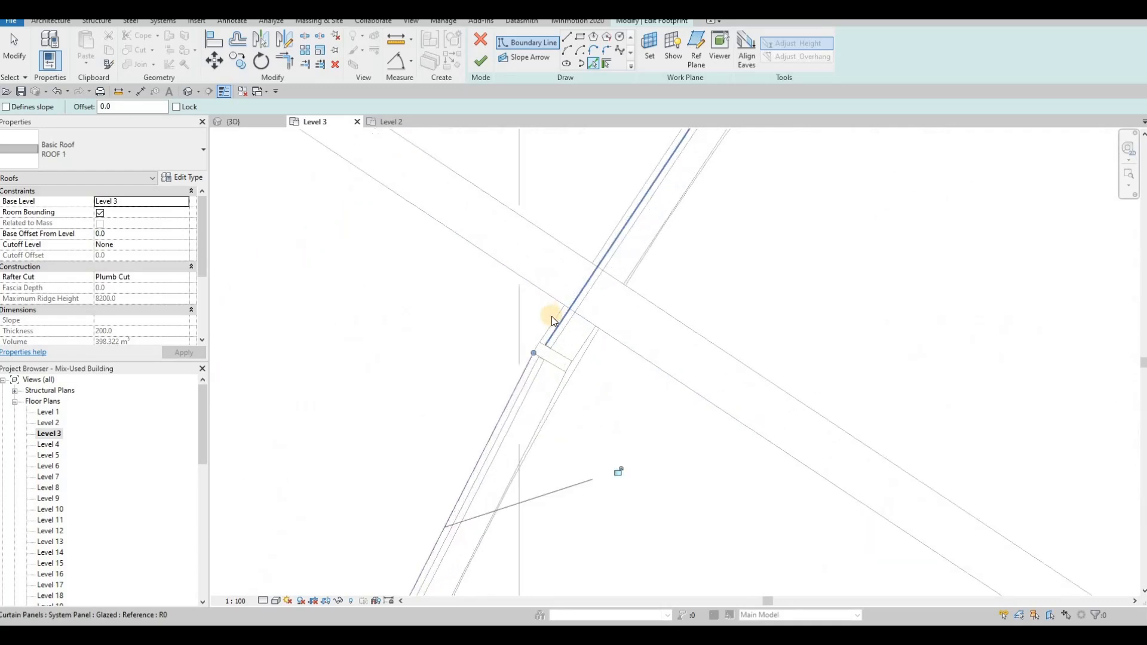
pyautogui.click(538, 344)
pyautogui.moveTo(511, 388); pyautogui.dragTo(526, 297, button='middle')
pyautogui.scroll(-5, 526, 298)
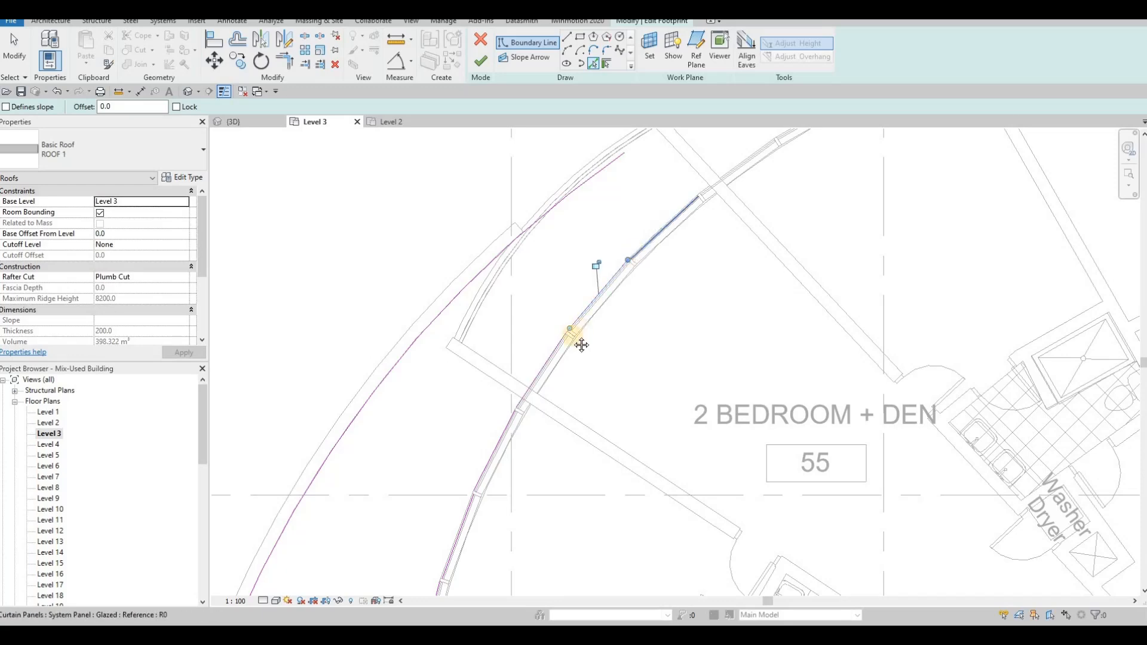
pyautogui.scroll(-4, 622, 294)
pyautogui.scroll(3, 584, 335)
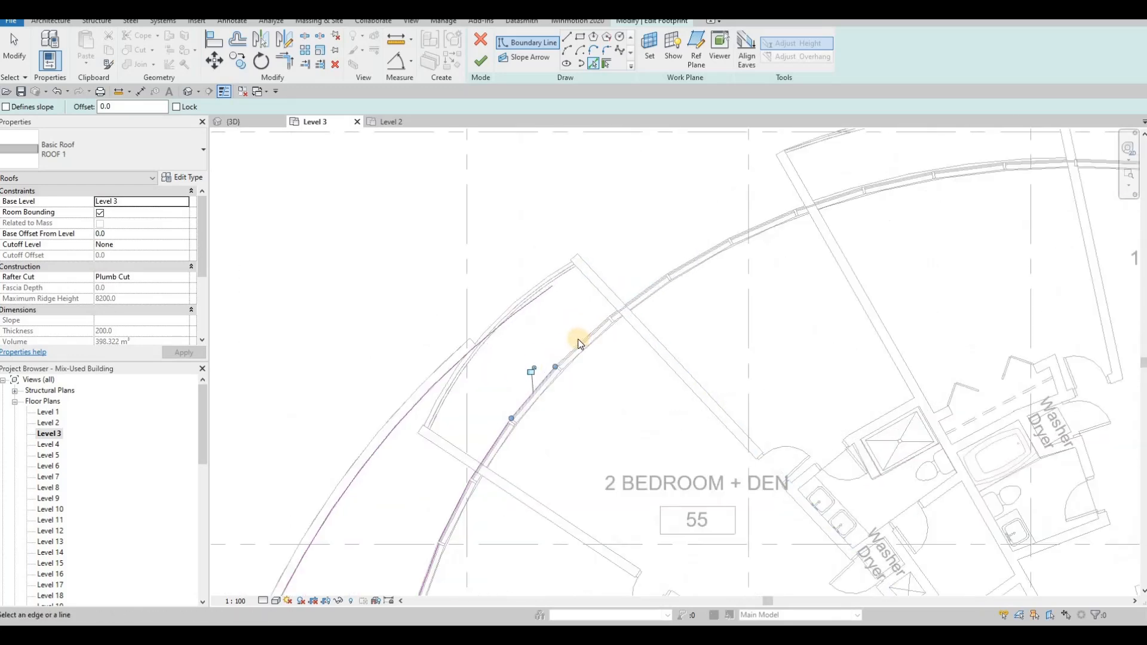
pyautogui.scroll(2, 577, 339)
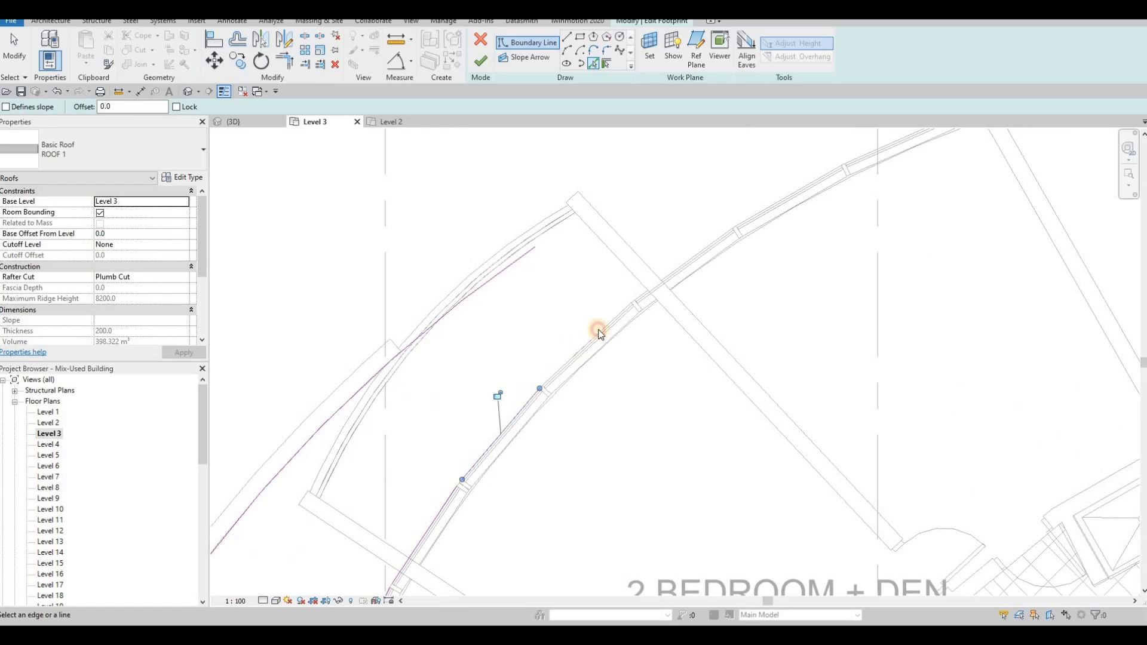
pyautogui.click(766, 204)
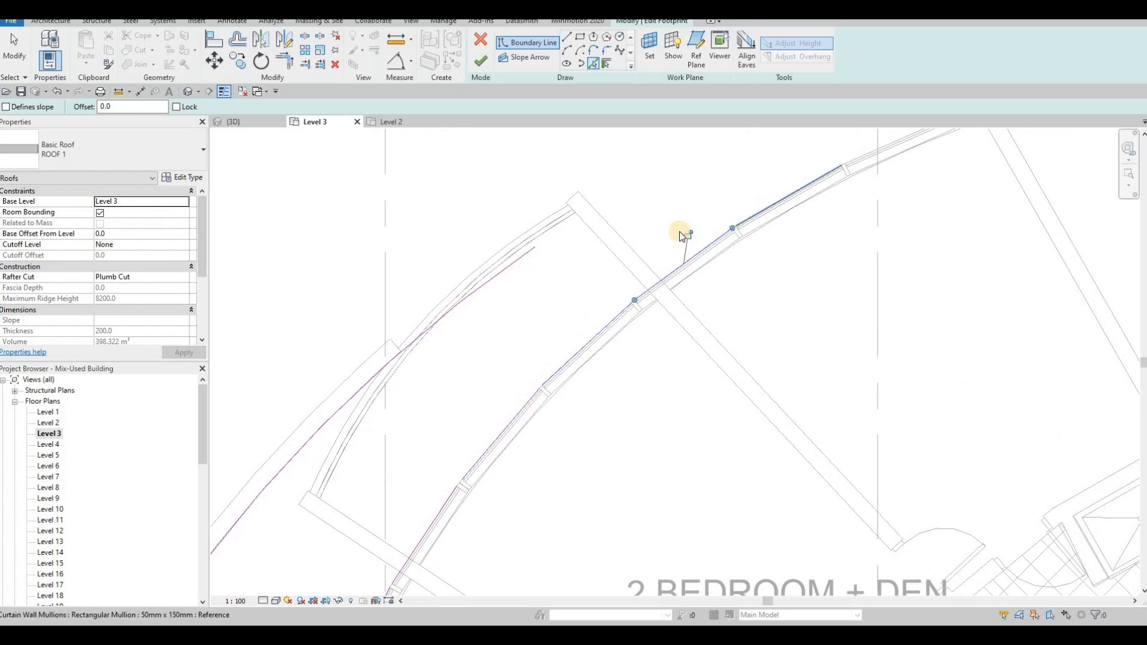
# Extend the picked roof boundary along the curtain wall up to the wall between units 55 and 47
pyautogui.scroll(-6, 643, 242)
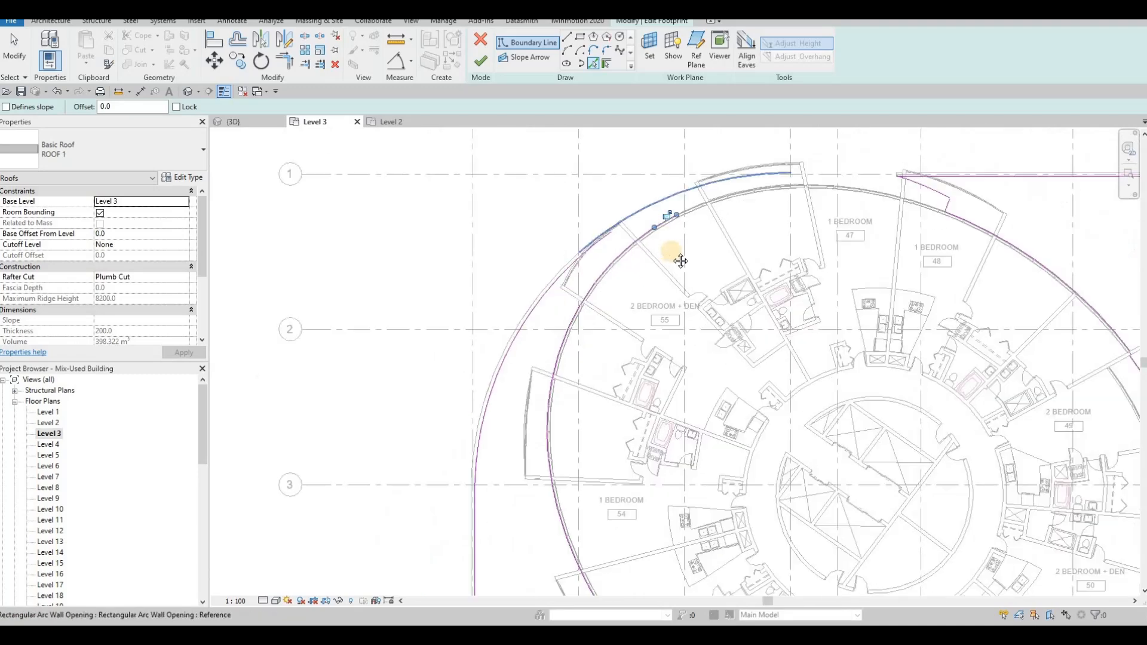
pyautogui.scroll(5, 685, 237)
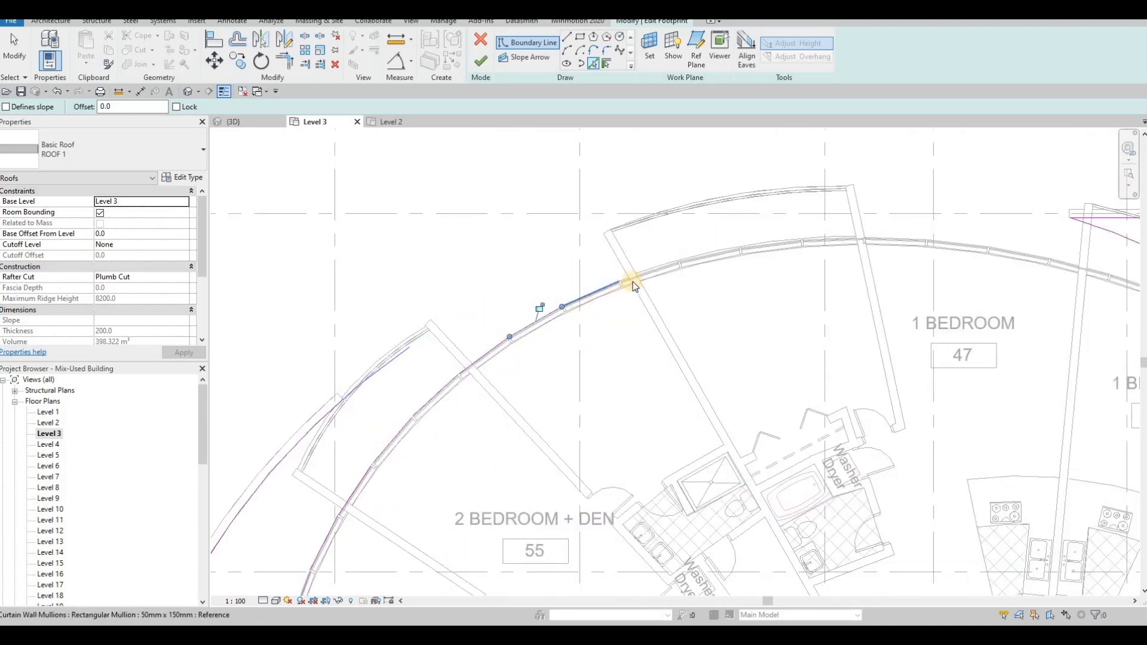
pyautogui.scroll(-2, 478, 305)
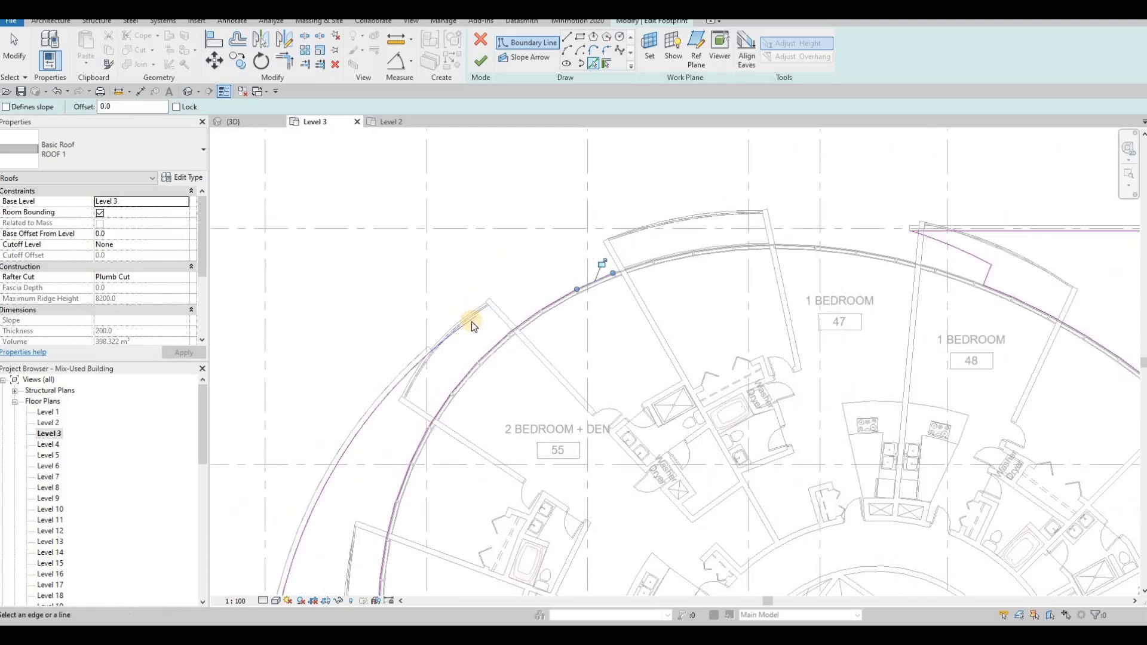
pyautogui.scroll(-3, 504, 289)
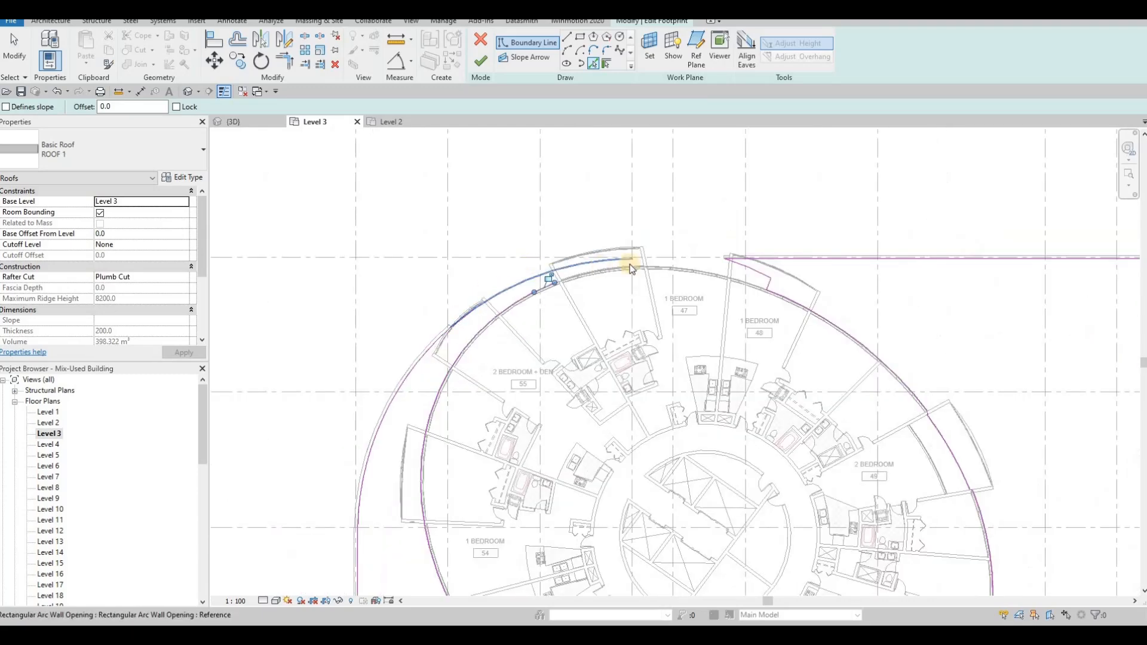
pyautogui.scroll(5, 525, 238)
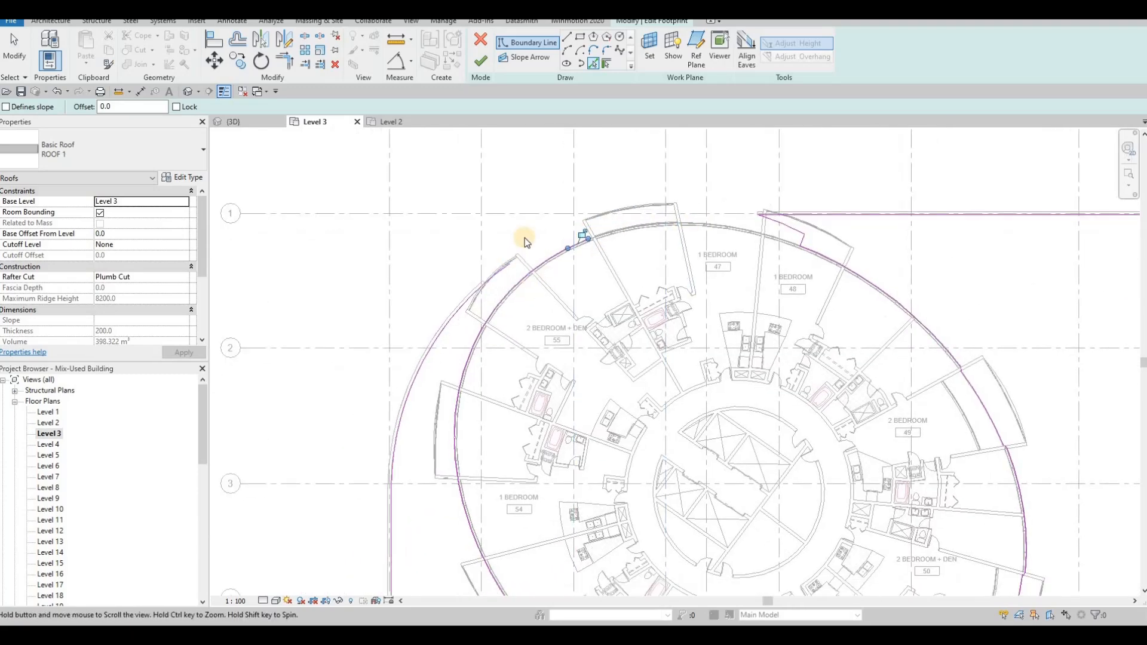
pyautogui.scroll(3, 521, 277)
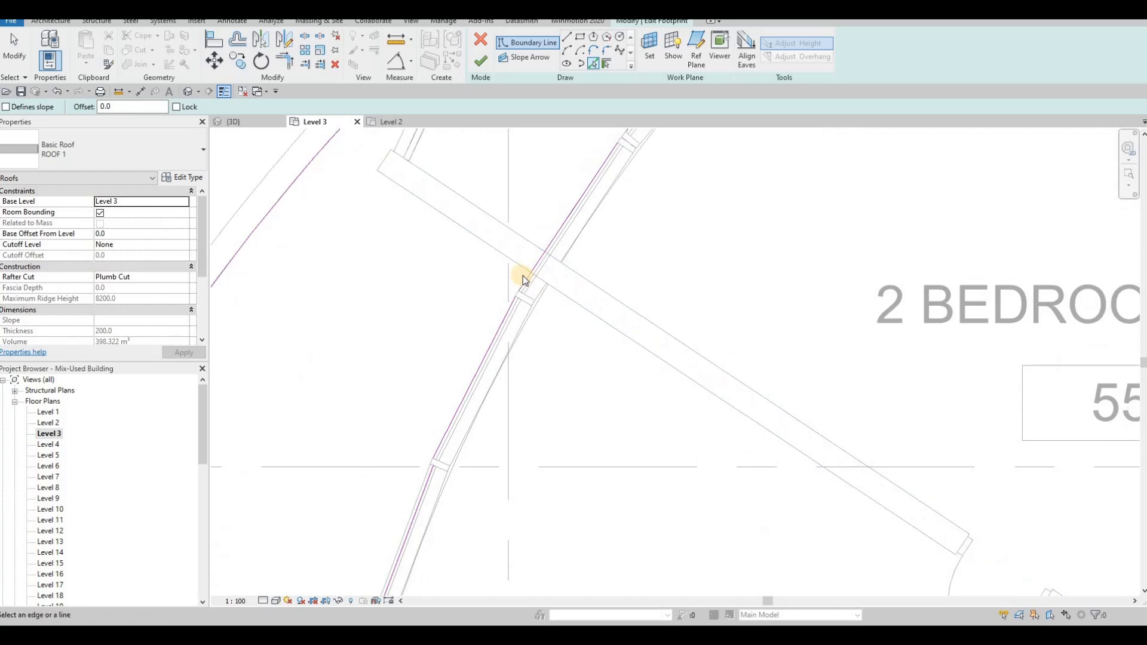
pyautogui.scroll(-3, 522, 275)
pyautogui.scroll(-3, 640, 220)
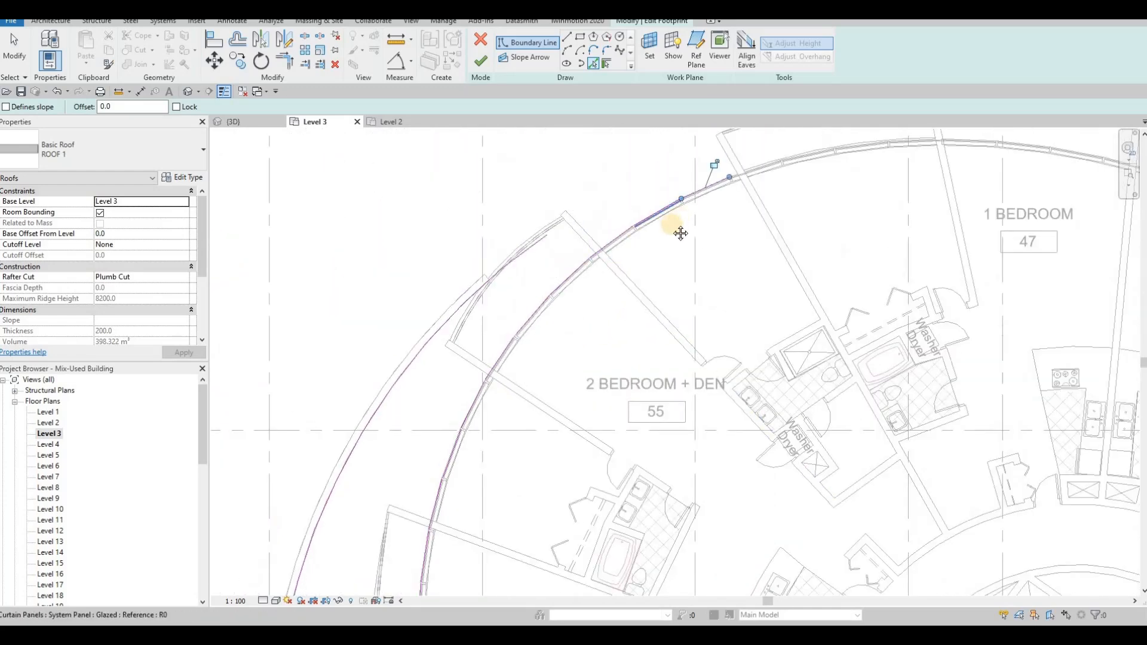
# Trim the adjoining roof boundary segments into corners along unit 55's curtain wall, working back from unit 47 toward grid 2
pyautogui.press('Escape')
pyautogui.scroll(4, 667, 231)
pyautogui.press('t')
pyautogui.press('r')
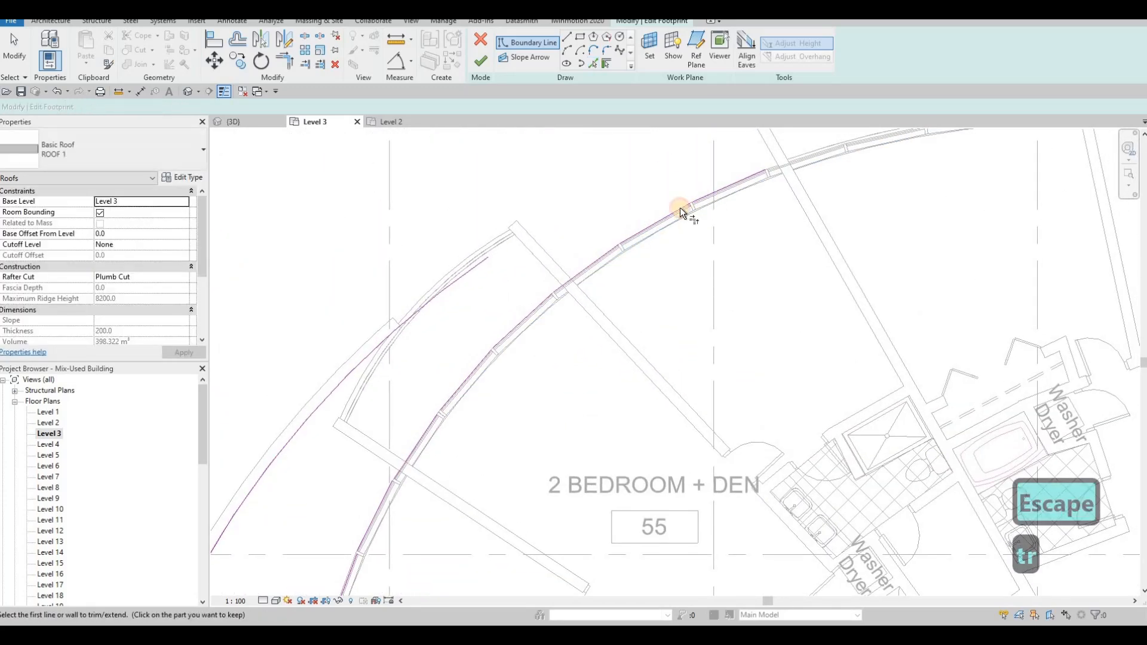
pyautogui.click(628, 240)
pyautogui.click(625, 243)
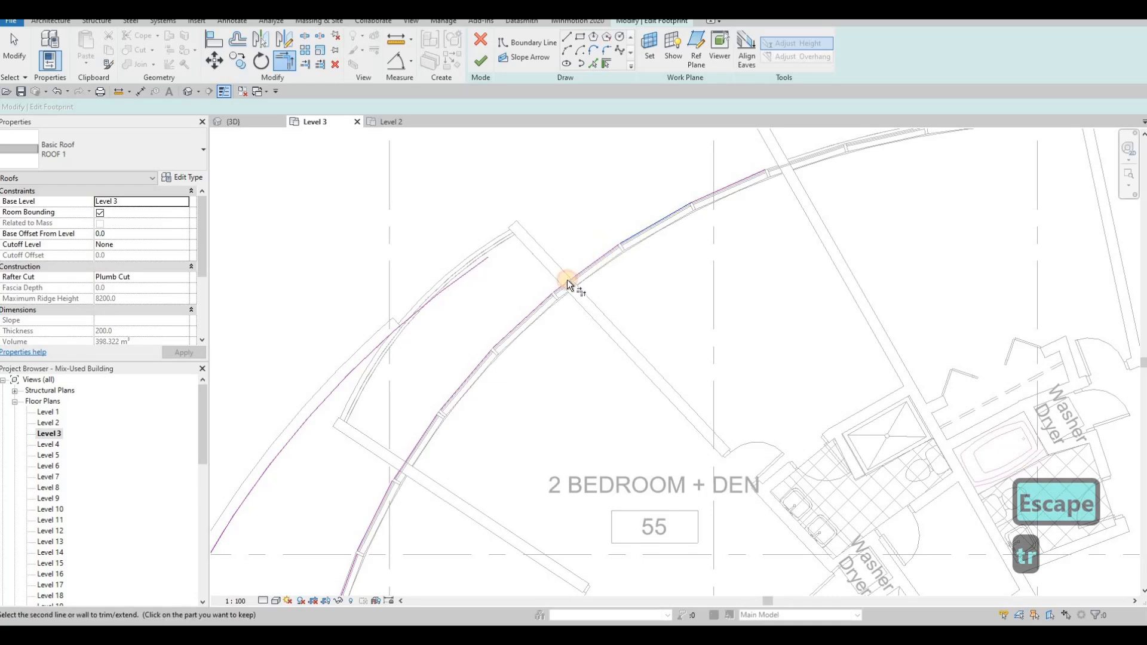
pyautogui.click(550, 293)
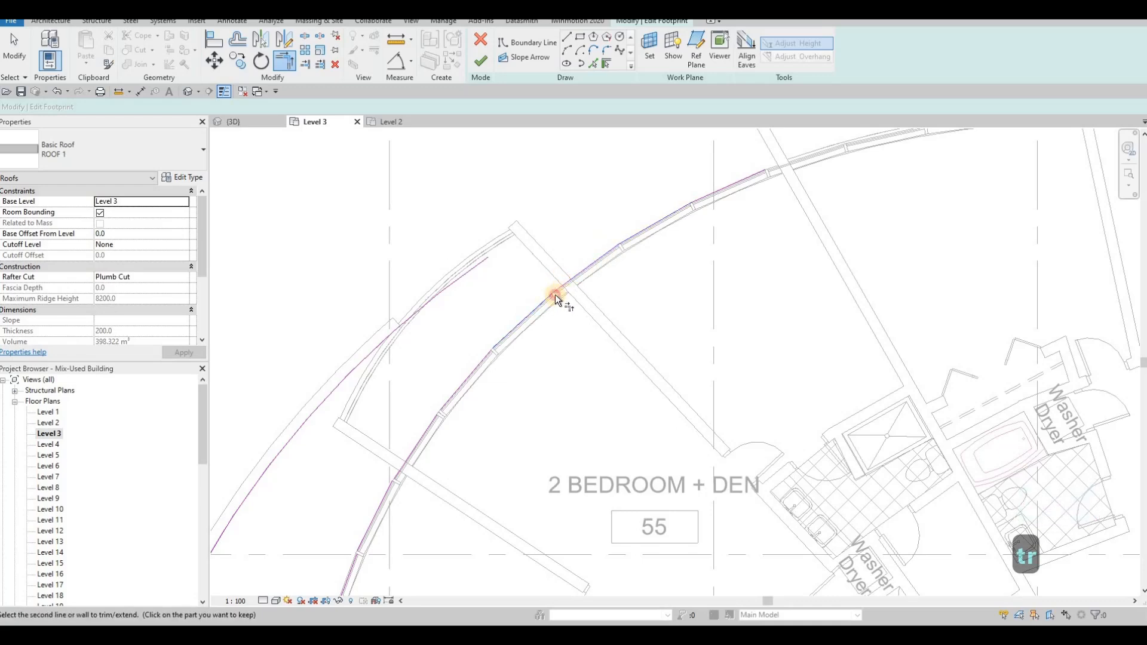
pyautogui.click(533, 317)
pyautogui.click(483, 353)
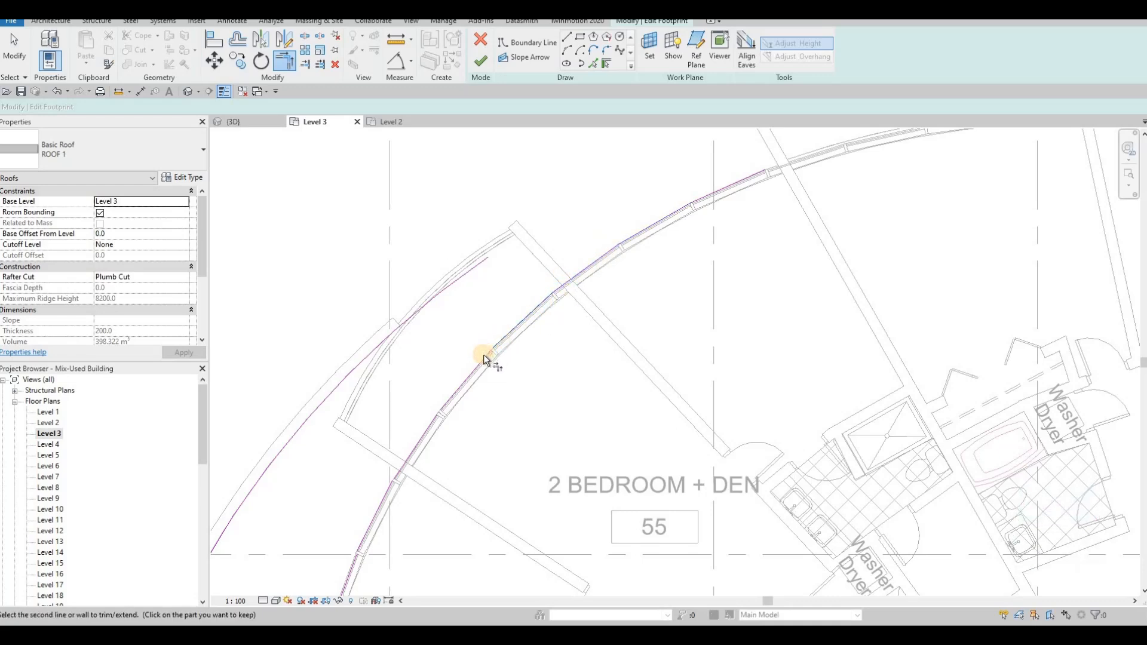
pyautogui.click(443, 410)
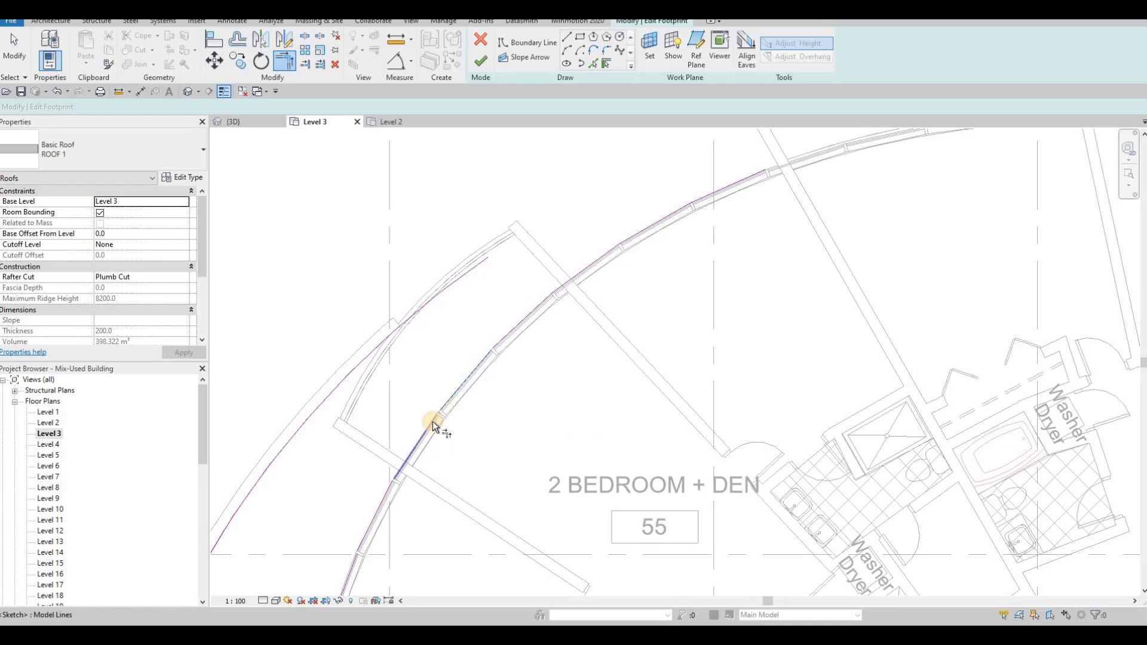
pyautogui.click(431, 426)
# Trim the two roof boundary segments at the mullion midway behind unit 55's balcony into a corner
pyautogui.moveTo(526, 289); pyautogui.dragTo(555, 257, button='middle')
pyautogui.scroll(5, 554, 257)
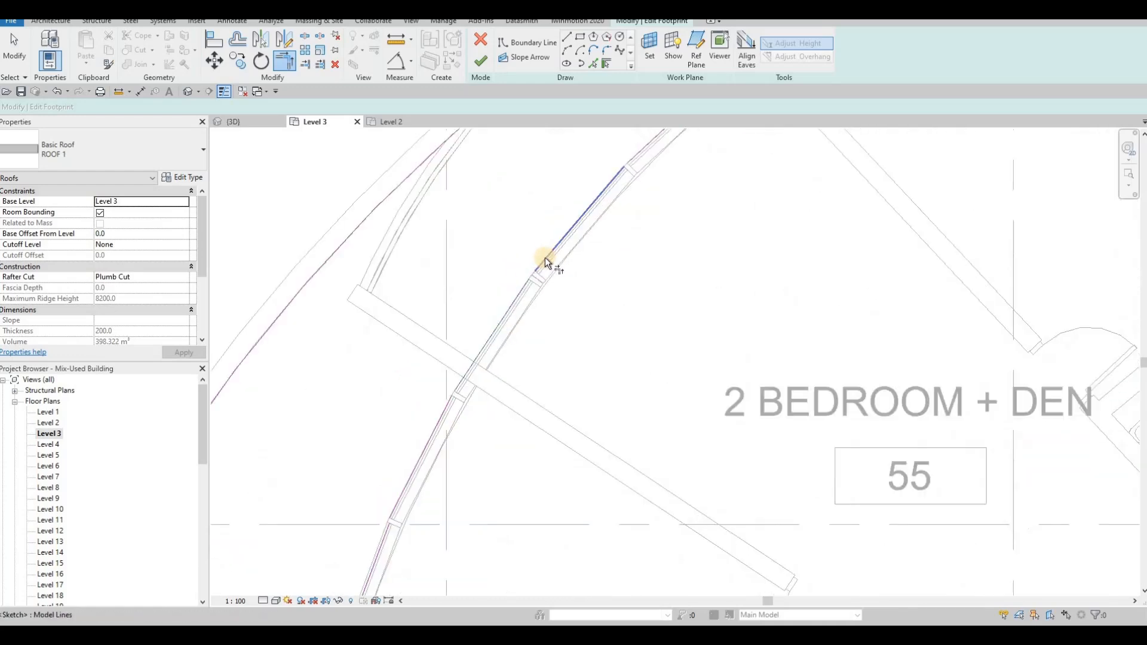
pyautogui.moveTo(541, 334); pyautogui.dragTo(561, 321, button='middle')
pyautogui.scroll(-2, 574, 287)
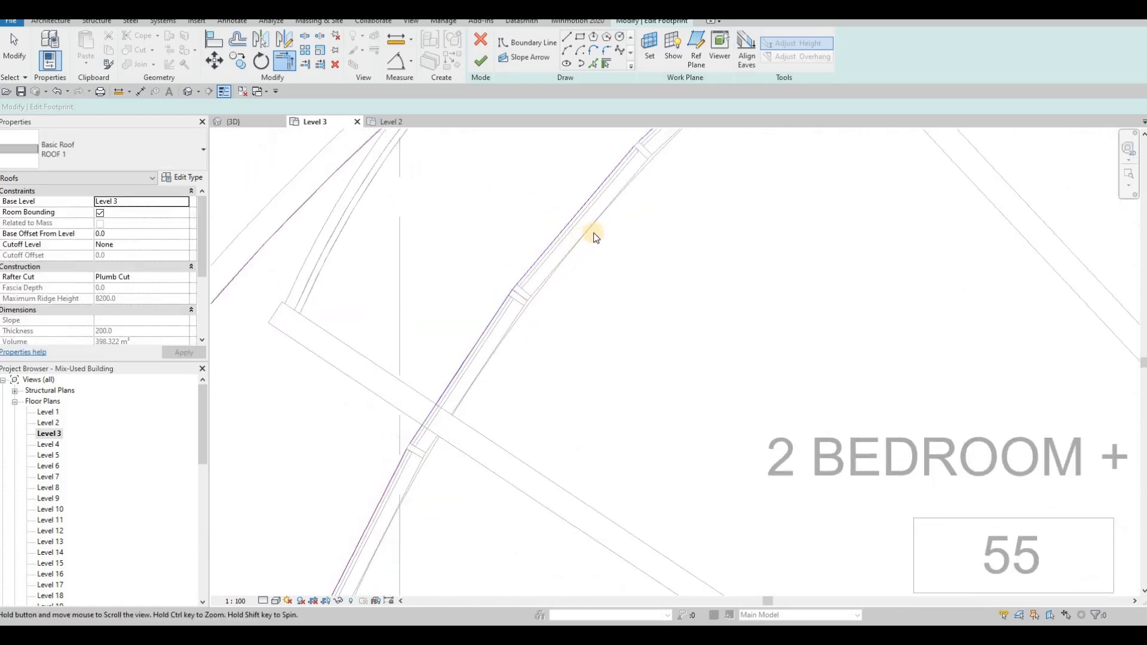
pyautogui.moveTo(594, 235); pyautogui.dragTo(540, 313, button='middle')
pyautogui.scroll(1, 594, 234)
pyautogui.press('Escape')
pyautogui.press('Escape')
pyautogui.press('t')
pyautogui.press('r')
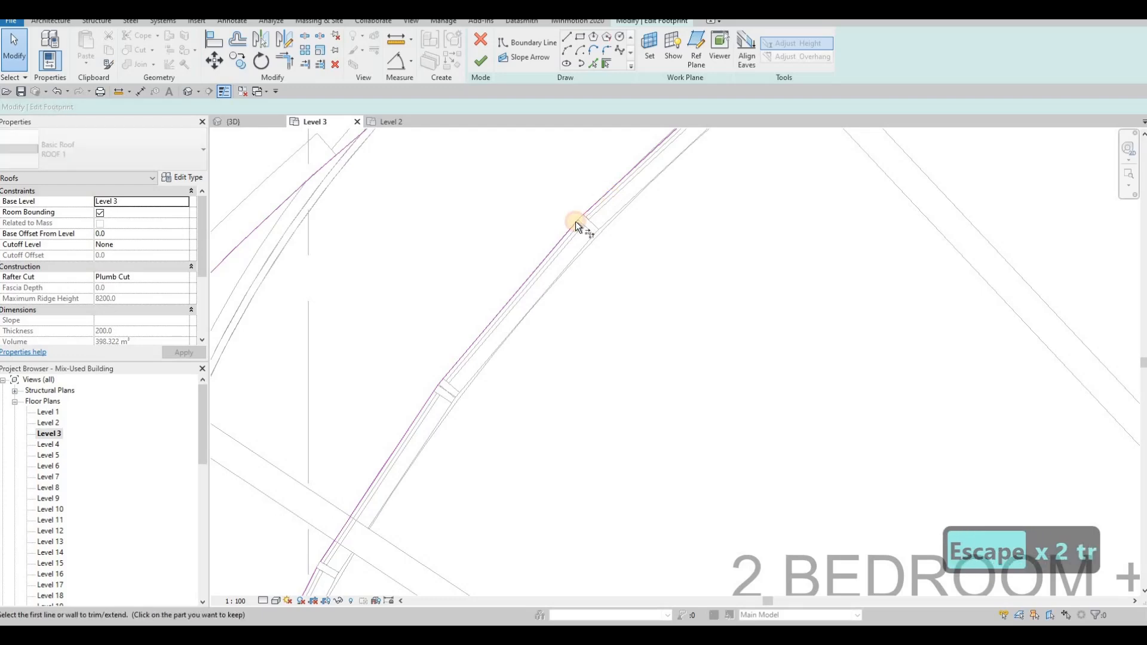
pyautogui.click(575, 223)
pyautogui.click(593, 211)
# Check the corner joints between the roof boundary segments along unit 55's curtain wall, down to grid 2
pyautogui.moveTo(635, 253); pyautogui.dragTo(671, 223, button='middle')
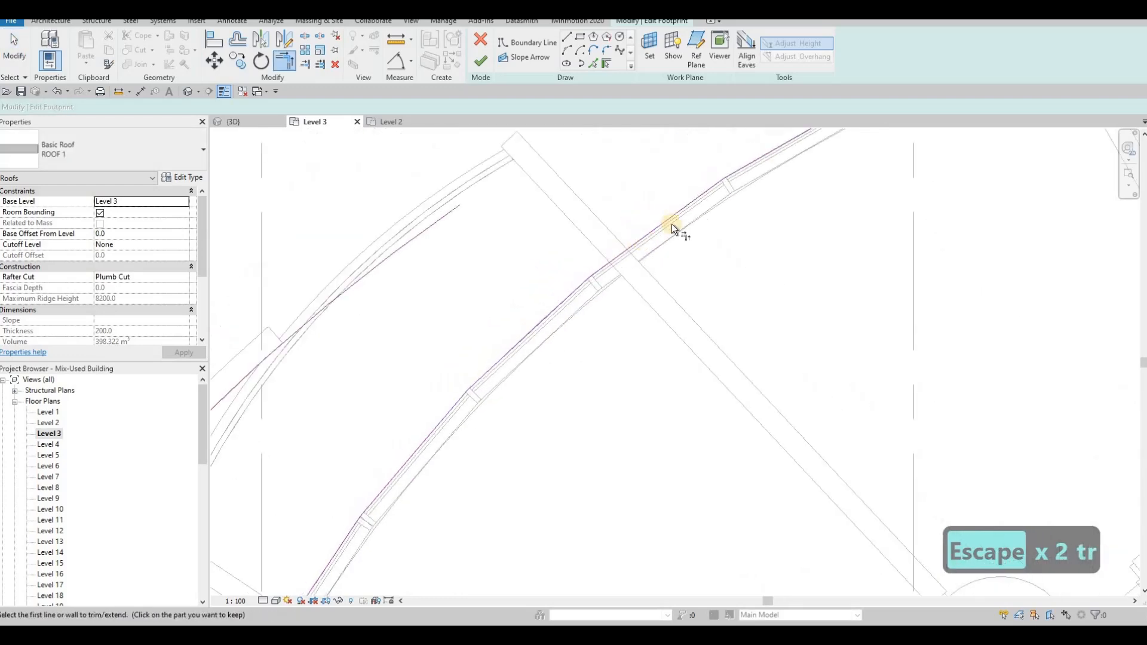
pyautogui.scroll(3, 722, 178)
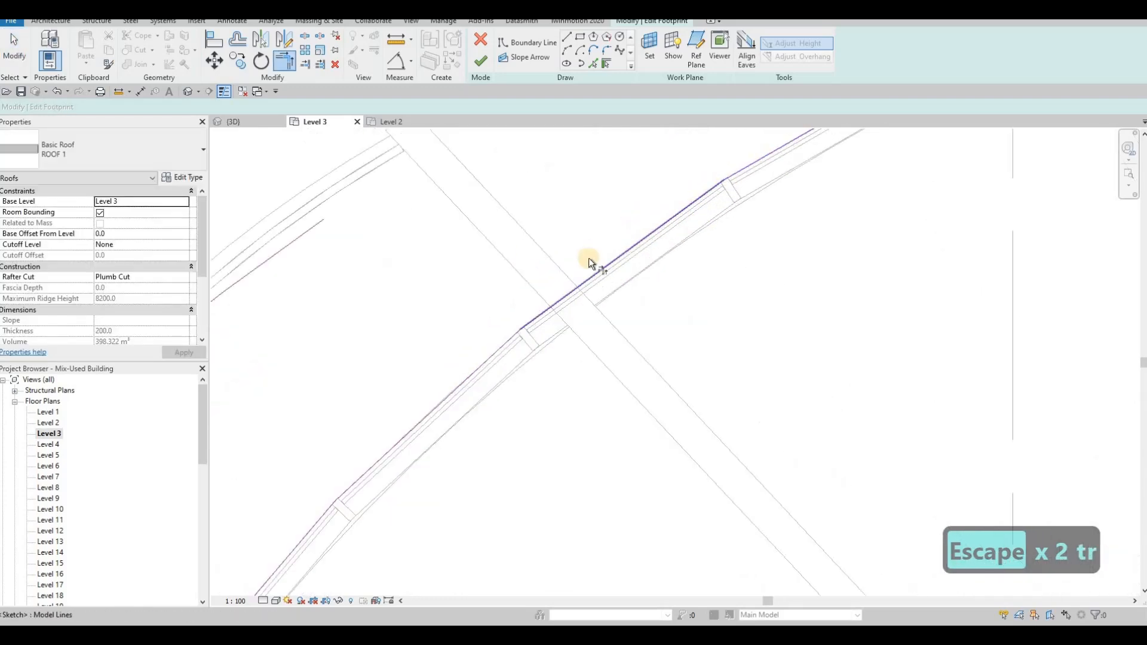
pyautogui.moveTo(518, 345); pyautogui.dragTo(585, 272, button='middle')
pyautogui.scroll(-2, 656, 186)
pyautogui.press('Escape')
pyautogui.press('Escape')
pyautogui.scroll(-1, 525, 359)
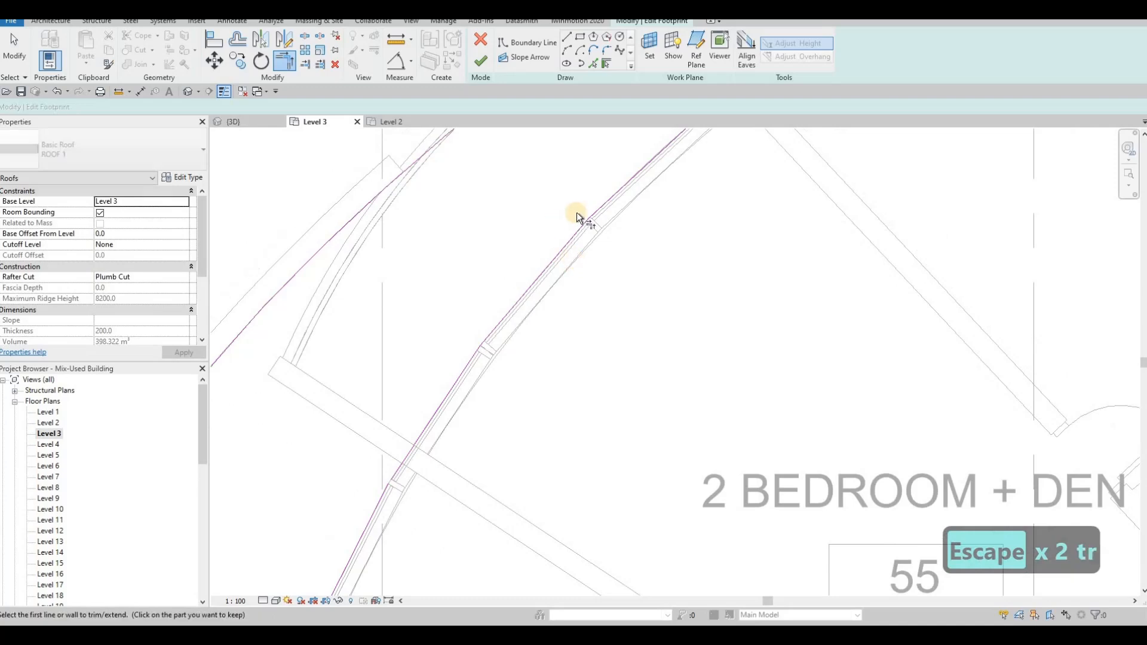
pyautogui.moveTo(424, 497); pyautogui.dragTo(435, 356, button='middle')
pyautogui.scroll(2, 484, 311)
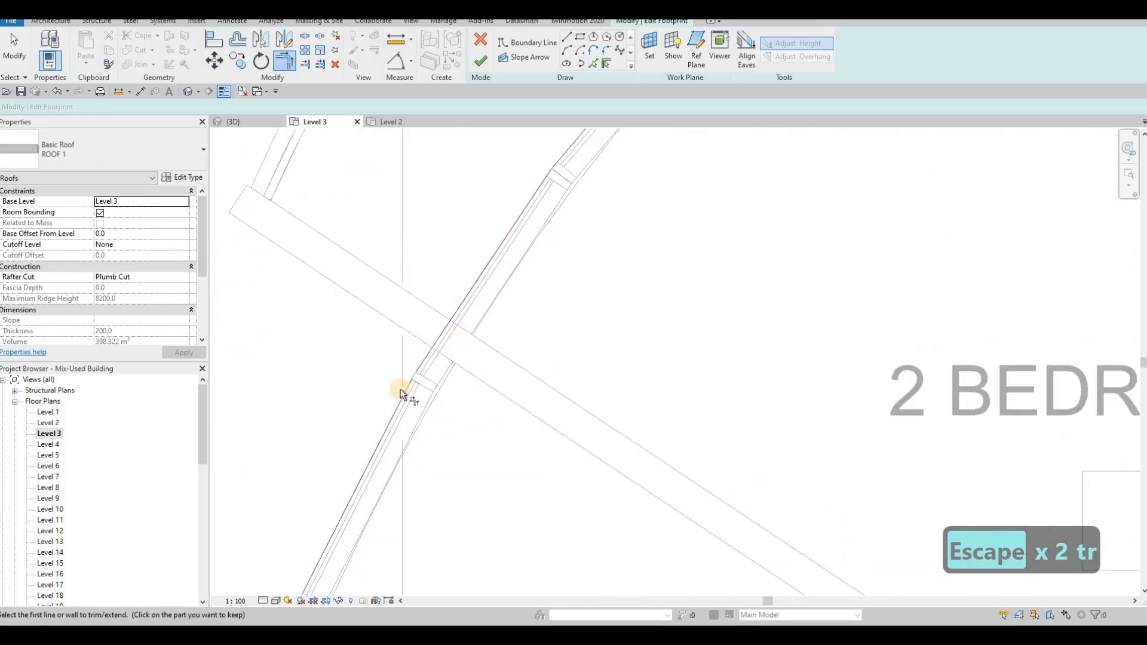
pyautogui.scroll(-2, 478, 238)
pyautogui.moveTo(465, 269); pyautogui.dragTo(440, 271, button='middle')
# Delete the roof boundary segment along the curtain wall just below grid 2
pyautogui.click(439, 272)
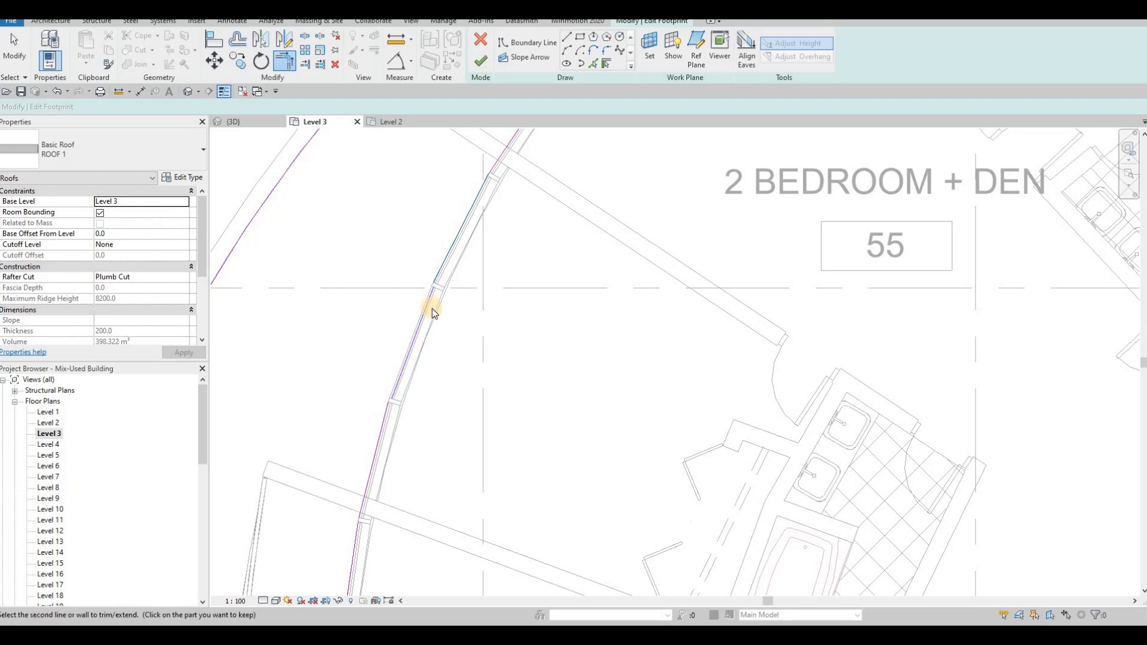
pyautogui.scroll(2, 432, 309)
pyautogui.press('Escape')
pyautogui.press('Escape')
pyautogui.click(440, 303)
pyautogui.press('Delete')
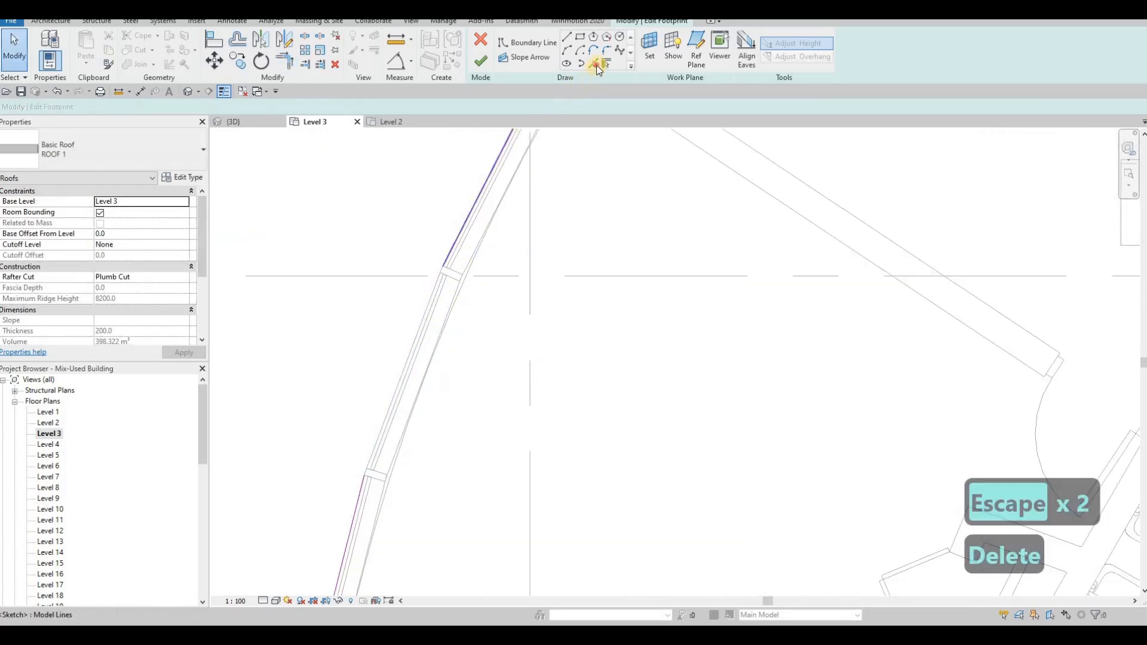
# Redraw the roof boundary segment along the curtain wall below grid 2 and trim it into corners with the adjoining segments
pyautogui.click(425, 314)
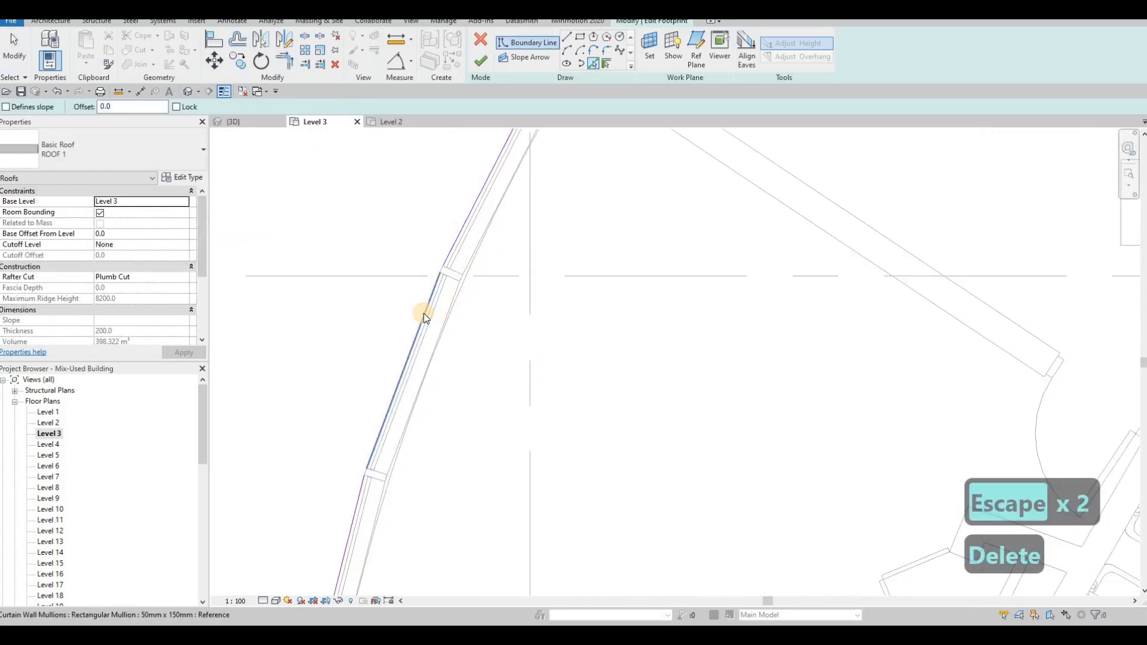
pyautogui.press('Escape')
pyautogui.press('Escape')
pyautogui.press('t')
pyautogui.press('r')
pyautogui.click(432, 295)
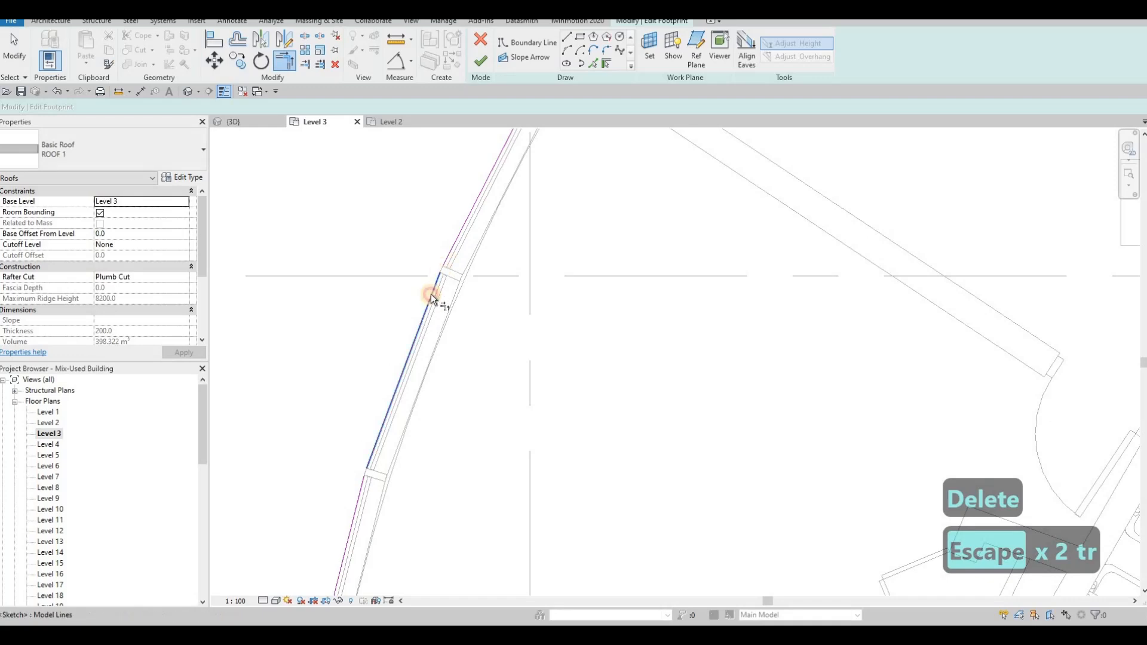
pyautogui.click(360, 487)
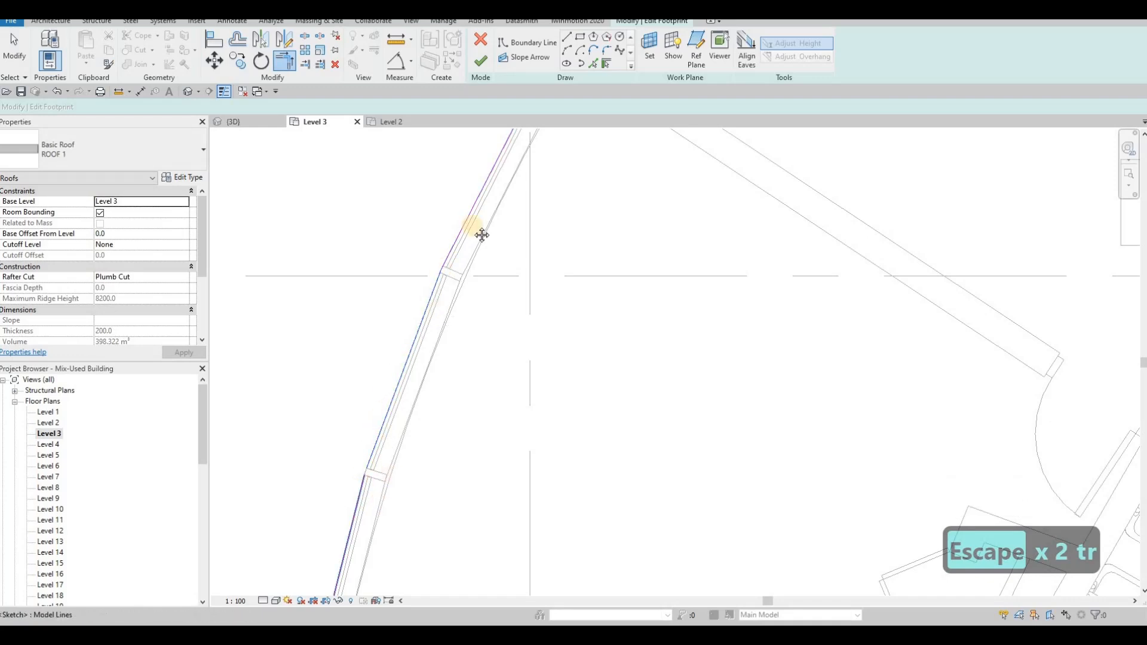
# Trim the adjoining roof boundary segments into corners along the curtain wall behind the balcony just above unit 54
pyautogui.scroll(-1, 435, 320)
pyautogui.moveTo(345, 577); pyautogui.dragTo(421, 352, button='middle')
pyautogui.click(421, 352)
pyautogui.click(419, 390)
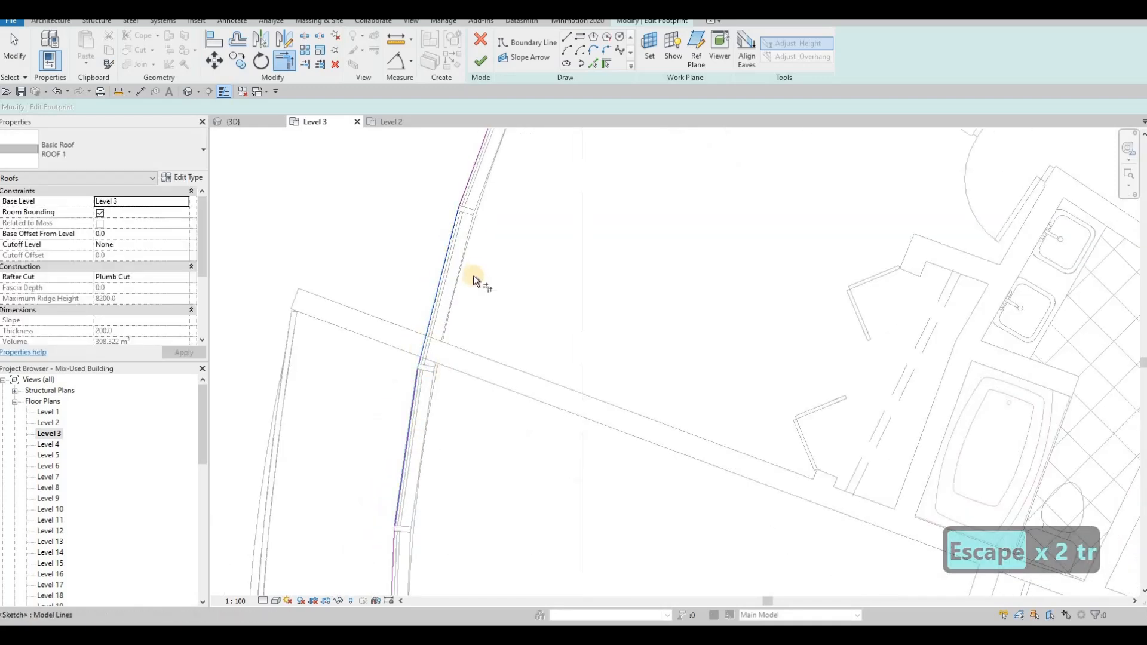
pyautogui.moveTo(398, 513); pyautogui.dragTo(453, 339, button='middle')
pyautogui.click(448, 321)
pyautogui.click(450, 371)
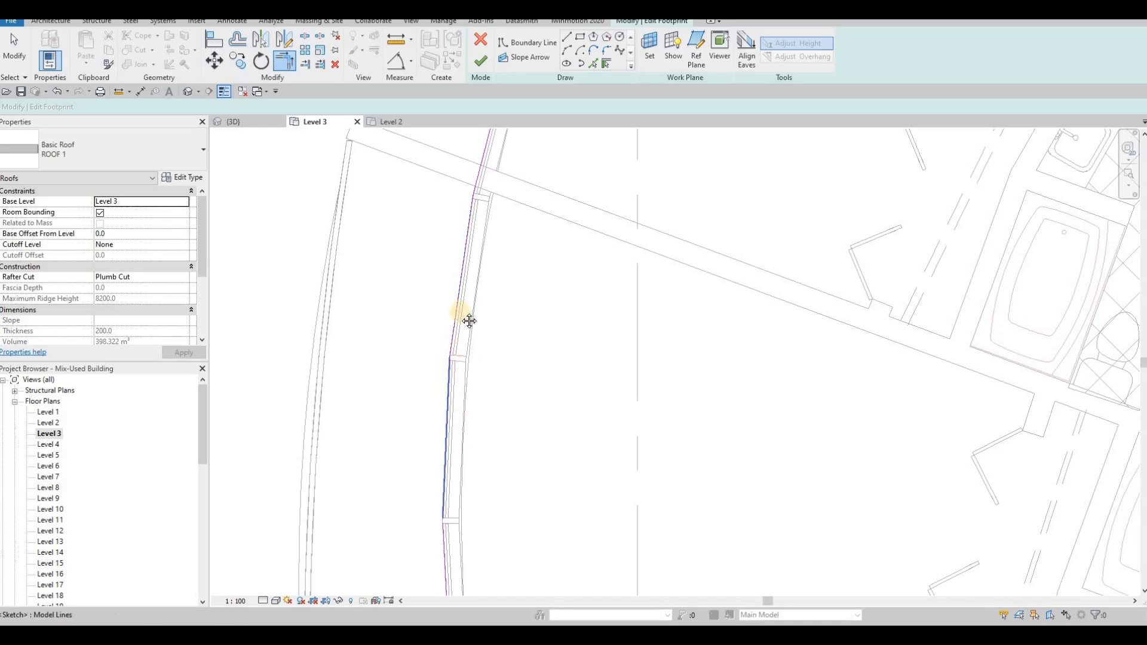
pyautogui.scroll(-2, 448, 324)
pyautogui.moveTo(458, 274); pyautogui.dragTo(455, 144, button='middle')
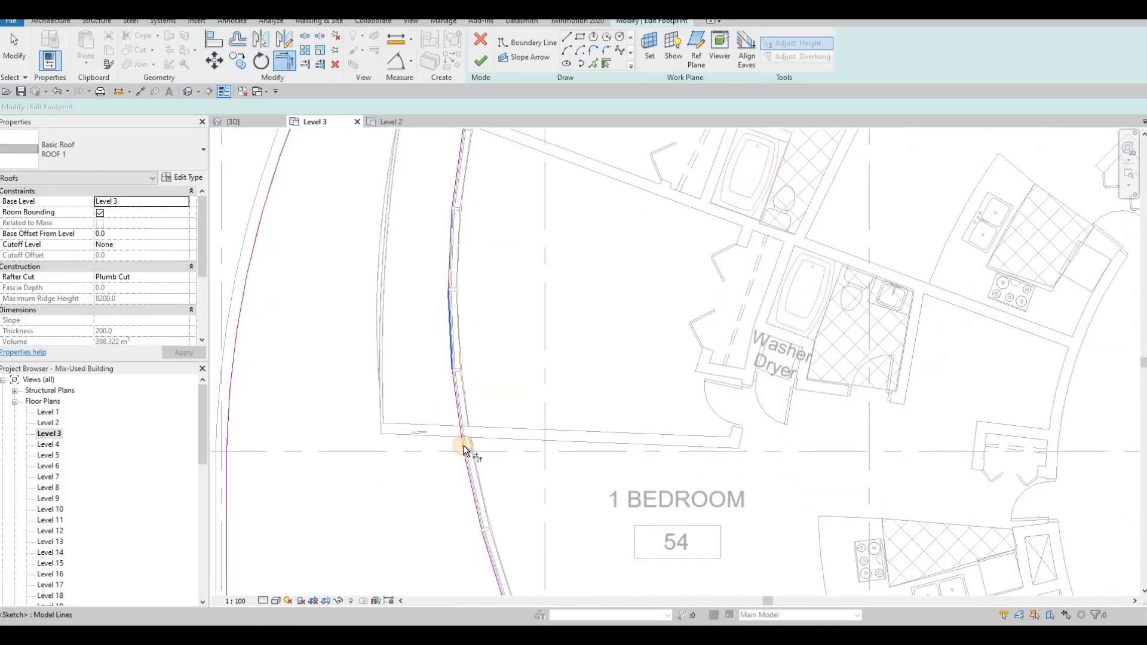
# Trim the adjoining roof boundary segments into corners along unit 54's curtain wall
pyautogui.moveTo(483, 293); pyautogui.dragTo(470, 265, button='middle')
pyautogui.scroll(2, 481, 272)
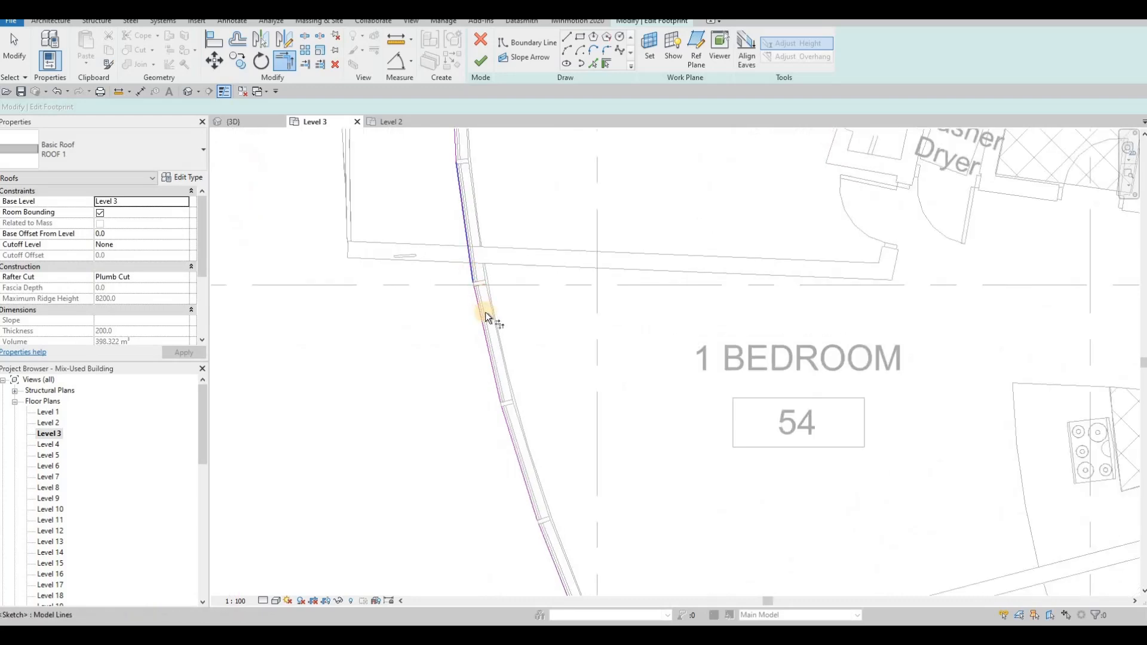
pyautogui.click(483, 326)
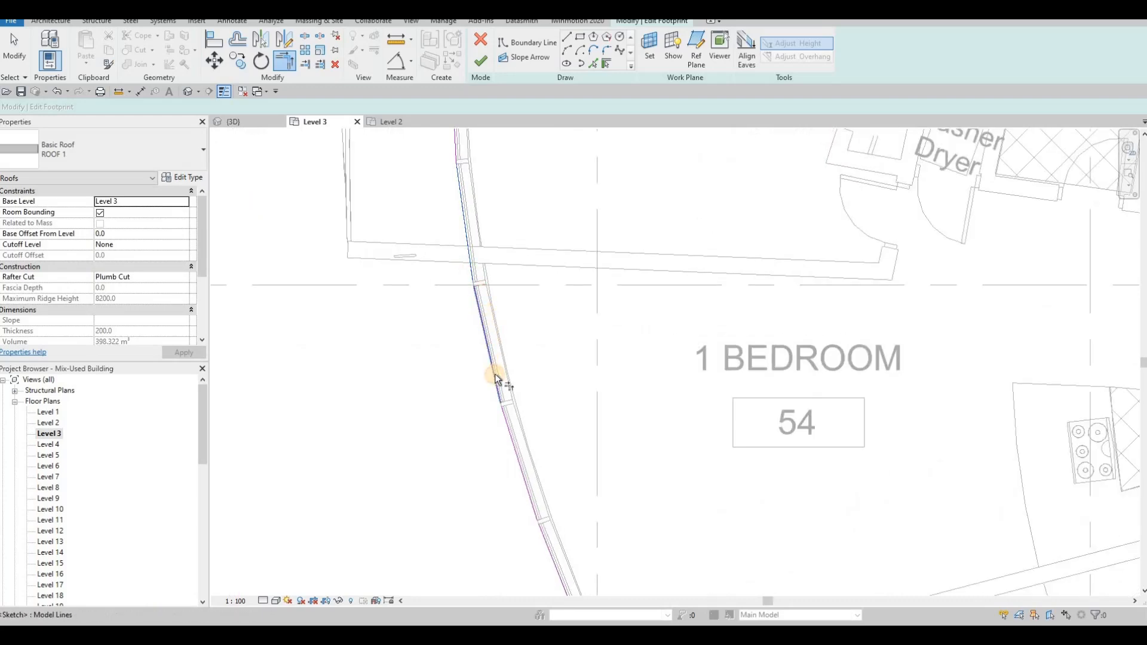
pyautogui.click(515, 433)
pyautogui.moveTo(528, 520); pyautogui.dragTo(525, 324, button='middle')
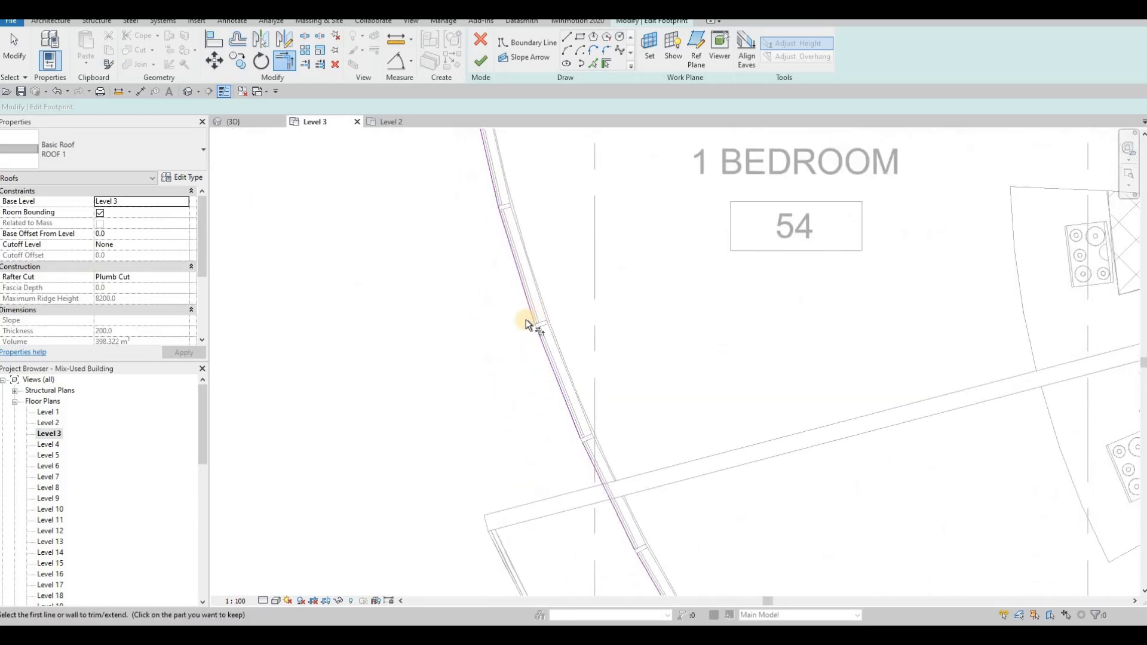
pyautogui.scroll(2, 526, 324)
pyautogui.scroll(-3, 530, 286)
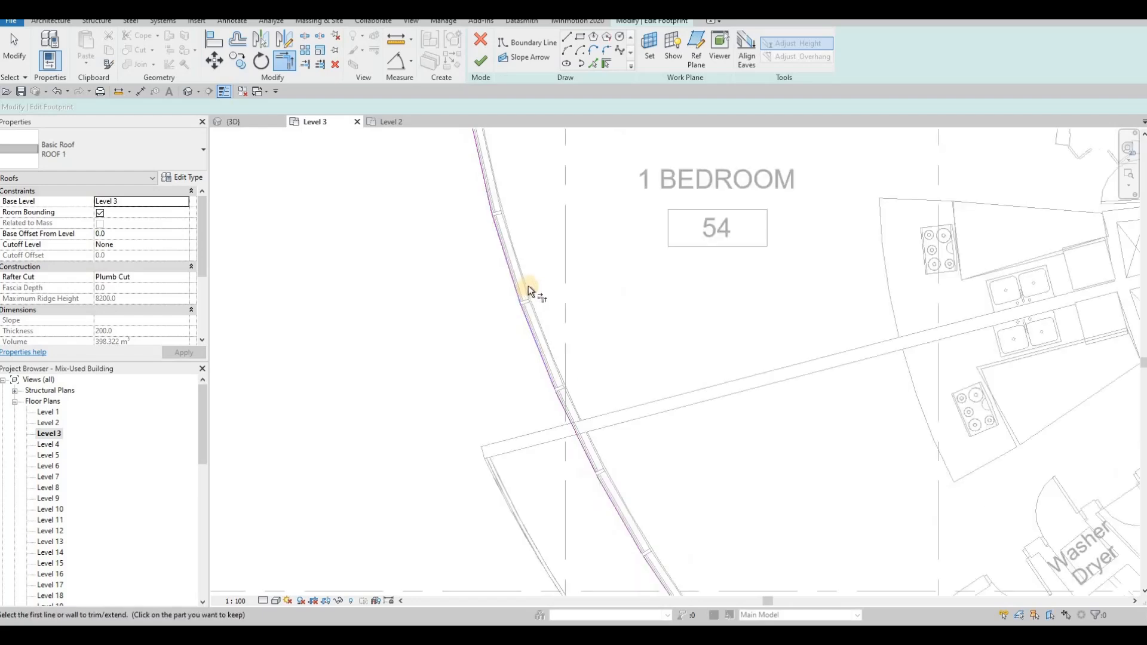
pyautogui.moveTo(549, 366); pyautogui.dragTo(530, 286, button='middle')
pyautogui.scroll(2, 539, 312)
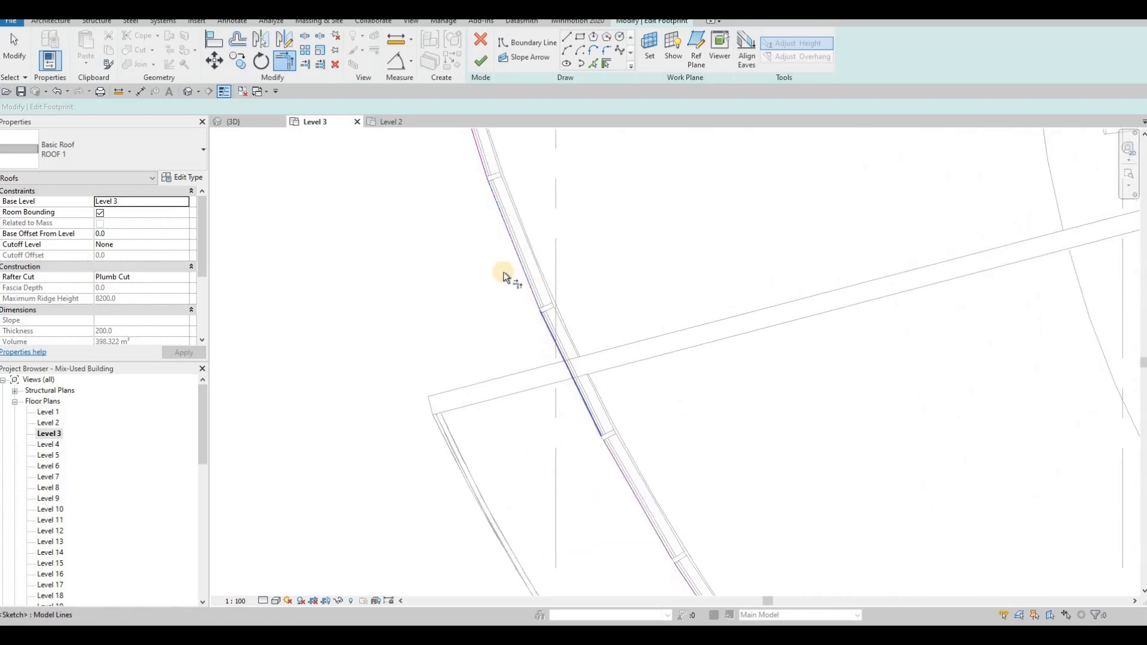
# Trim the adjoining roof boundary segments into corners behind the balcony between units 54 and 53
pyautogui.scroll(-3, 503, 274)
pyautogui.scroll(4, 548, 349)
pyautogui.click(518, 279)
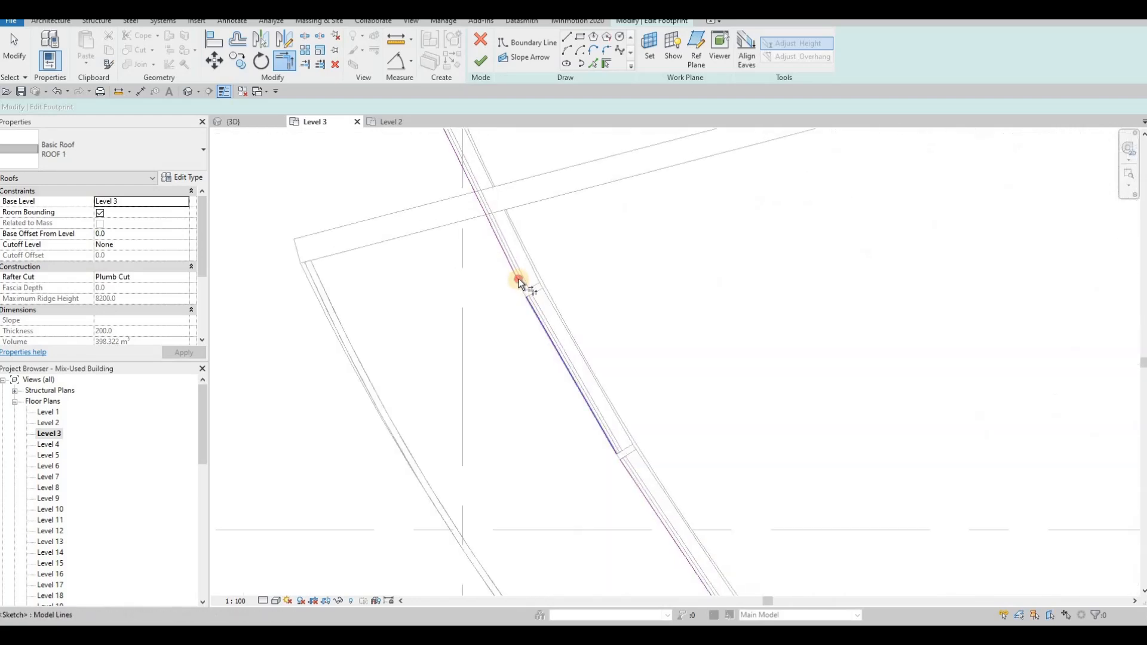
pyautogui.scroll(1, 520, 281)
pyautogui.scroll(-1, 554, 235)
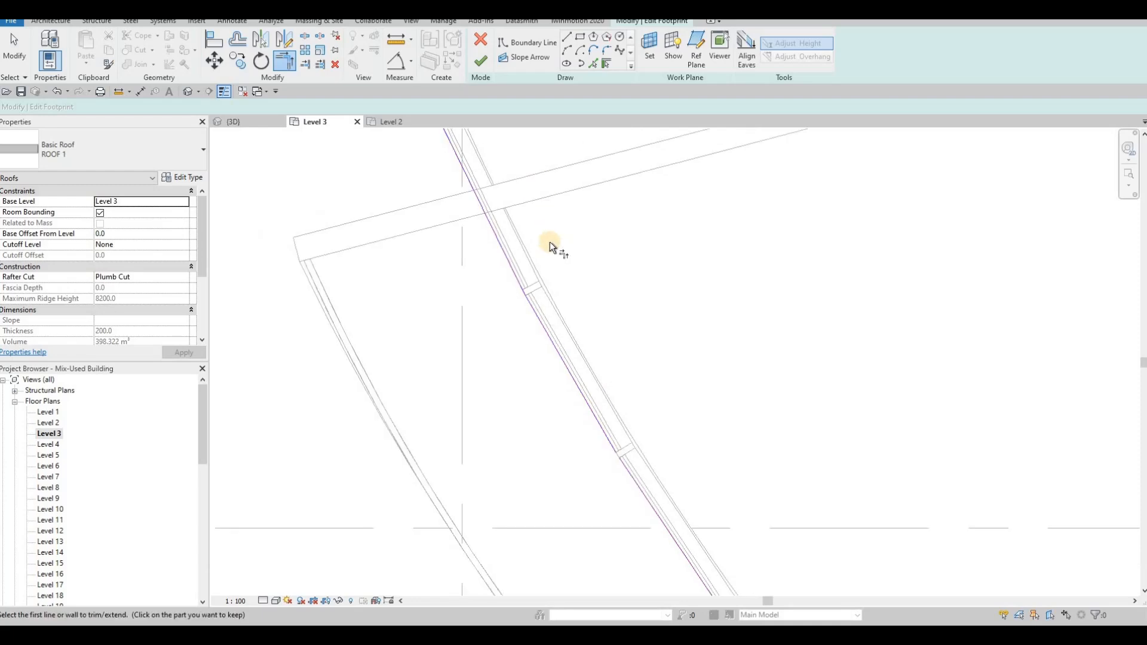
pyautogui.moveTo(609, 444); pyautogui.dragTo(542, 238, button='middle')
pyautogui.click(547, 237)
pyautogui.click(571, 276)
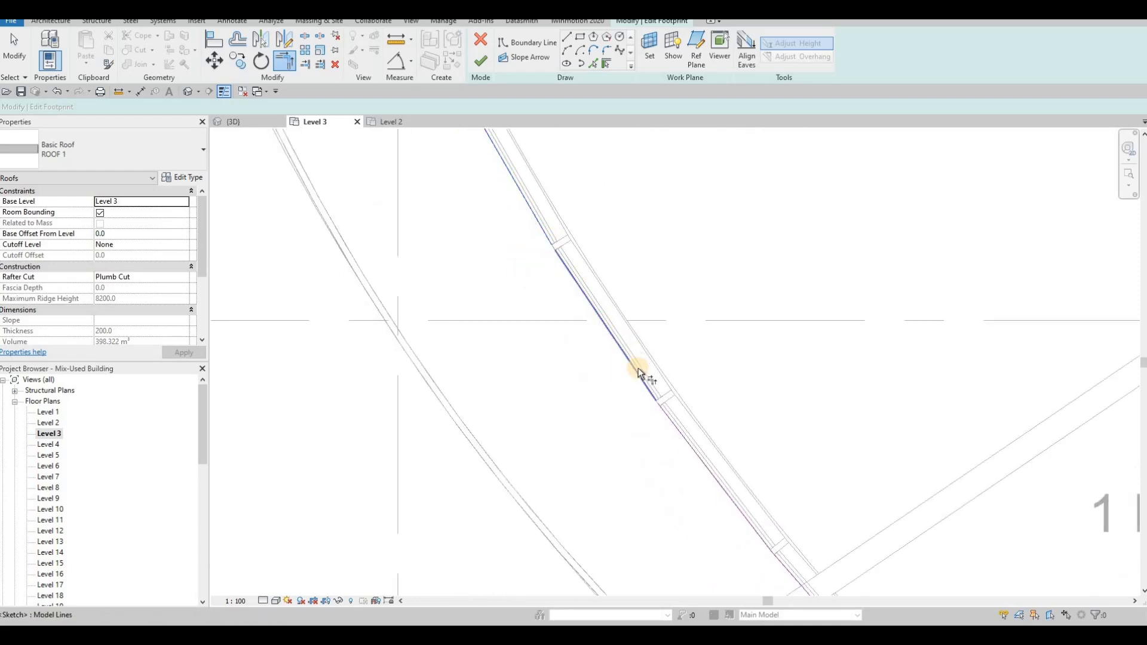
pyautogui.moveTo(584, 243); pyautogui.dragTo(607, 289, button='middle')
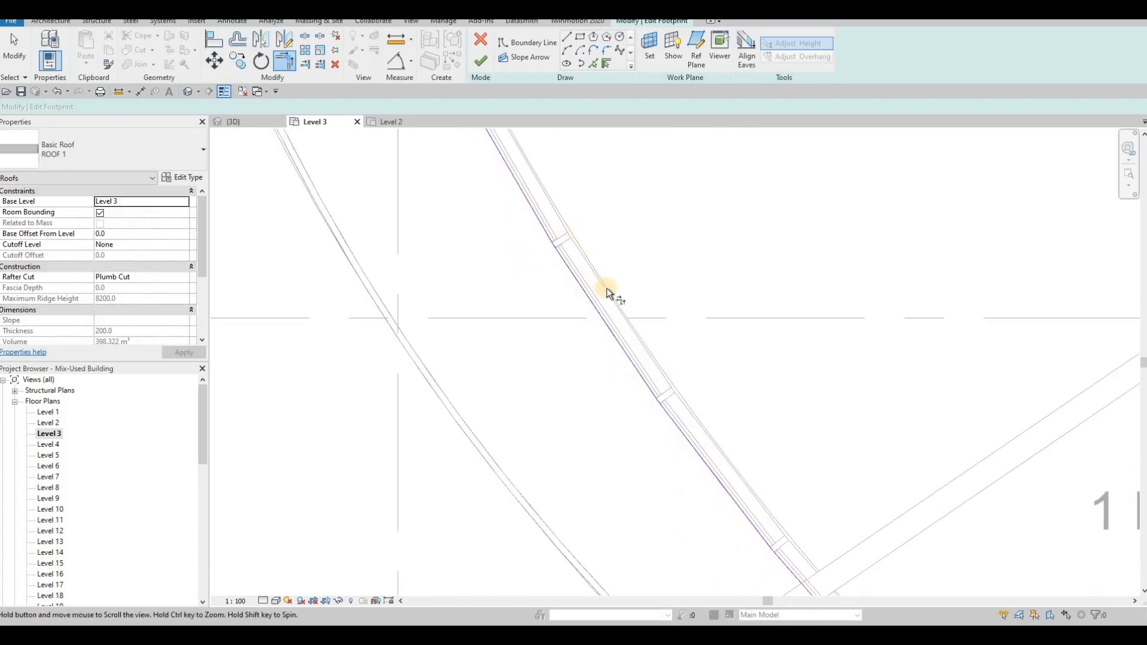
pyautogui.click(607, 289)
pyautogui.scroll(-5, 579, 325)
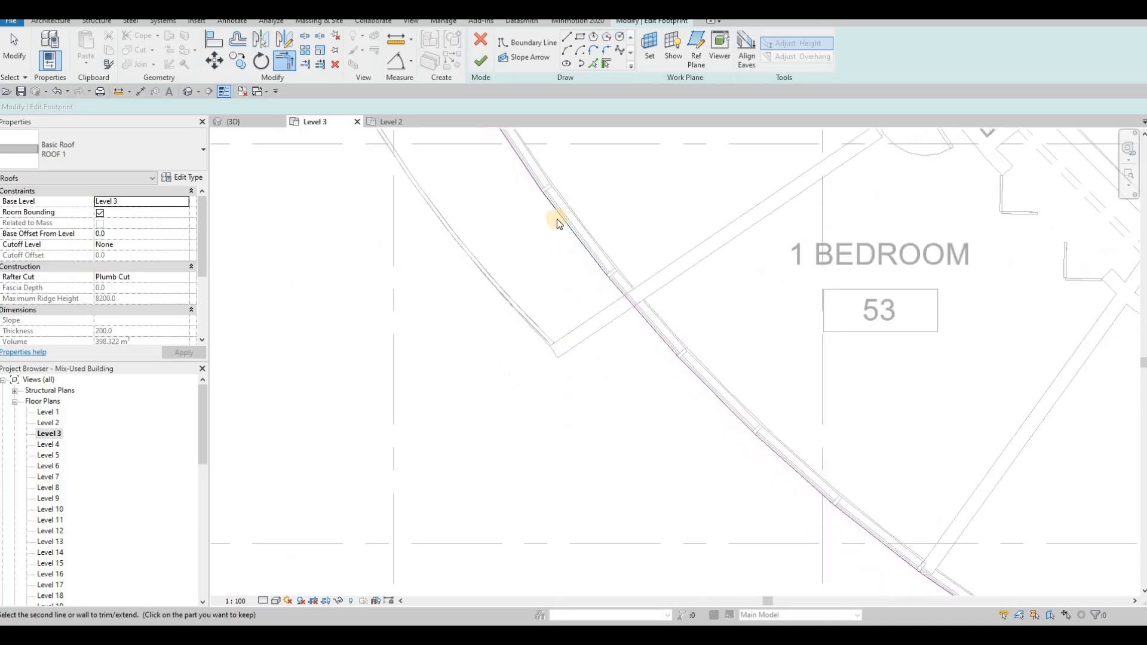
pyautogui.press('Escape')
# Delete the short straight and curved roof boundary segments crossing unit 48's balcony
pyautogui.moveTo(595, 271); pyautogui.dragTo(568, 338, button='middle')
pyautogui.scroll(-2, 567, 337)
pyautogui.moveTo(568, 241); pyautogui.dragTo(534, 373, button='middle')
pyautogui.scroll(3, 581, 212)
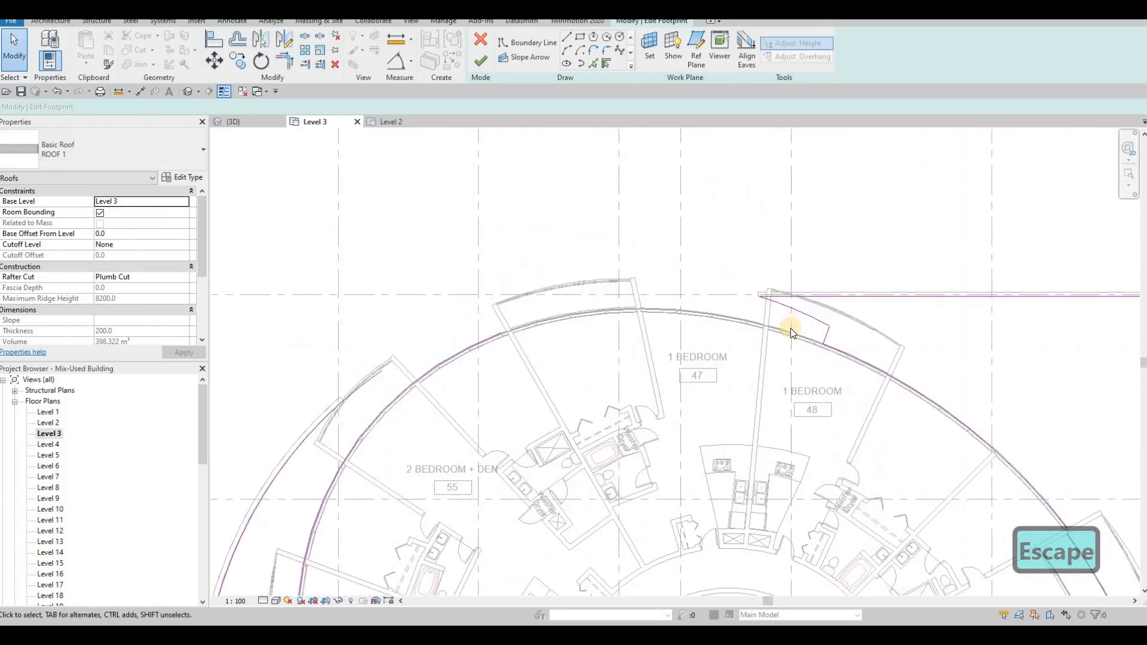
pyautogui.click(818, 325)
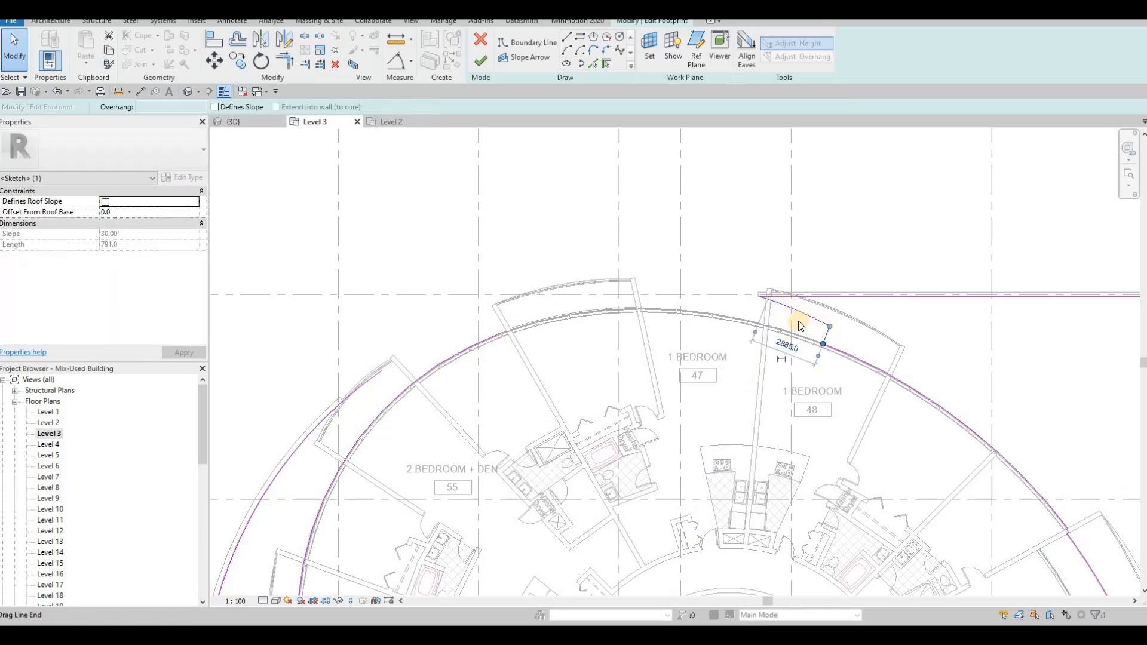
pyautogui.press('Delete')
pyautogui.click(788, 305)
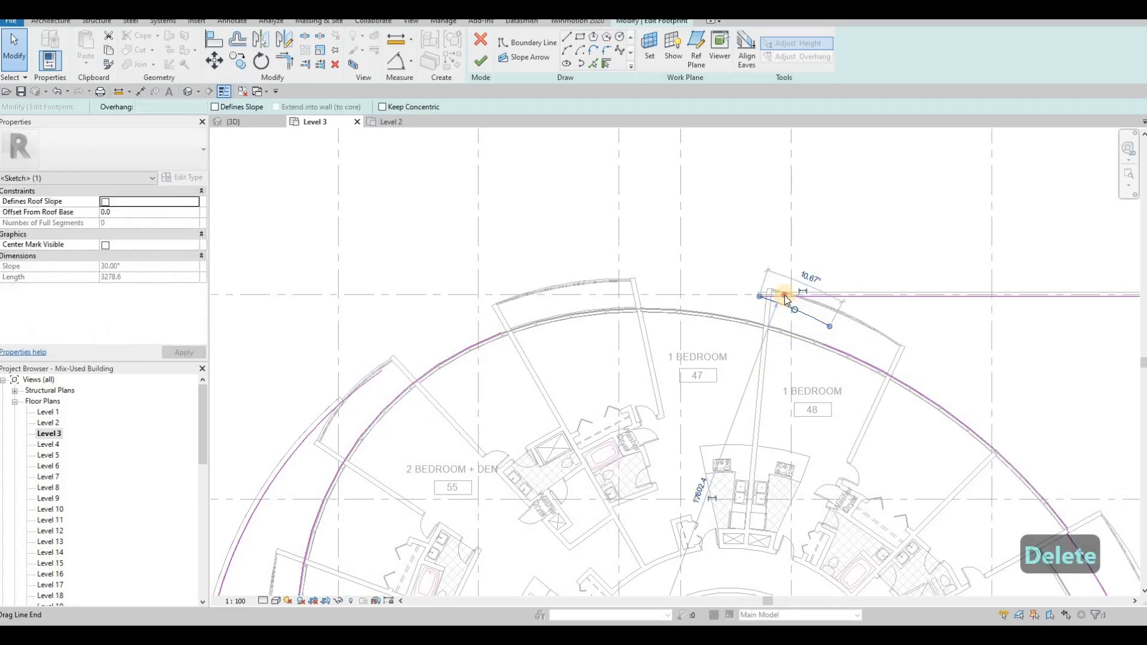
pyautogui.press('Delete')
# Extend the straight horizontal roof boundary line from unit 48's balcony across to unit 47's balcony
pyautogui.moveTo(759, 296)
pyautogui.mouseDown()
pyautogui.moveTo(531, 284)
pyautogui.moveTo(602, 295)
pyautogui.mouseUp()
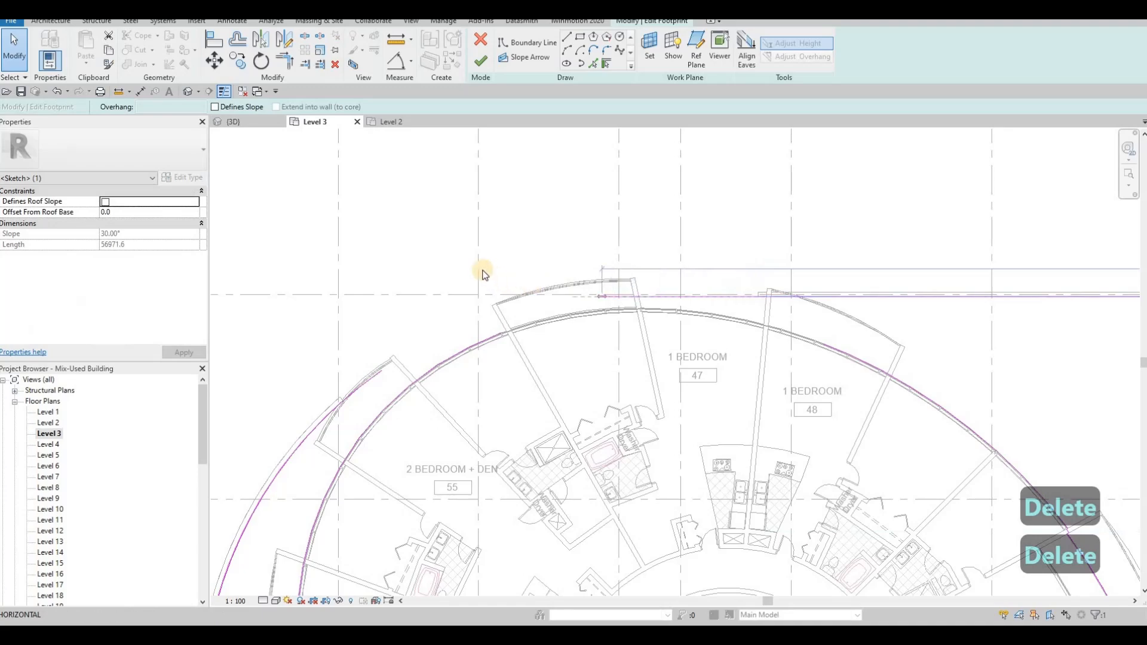
pyautogui.scroll(-3, 447, 289)
pyautogui.press('Escape')
pyautogui.scroll(3, 466, 335)
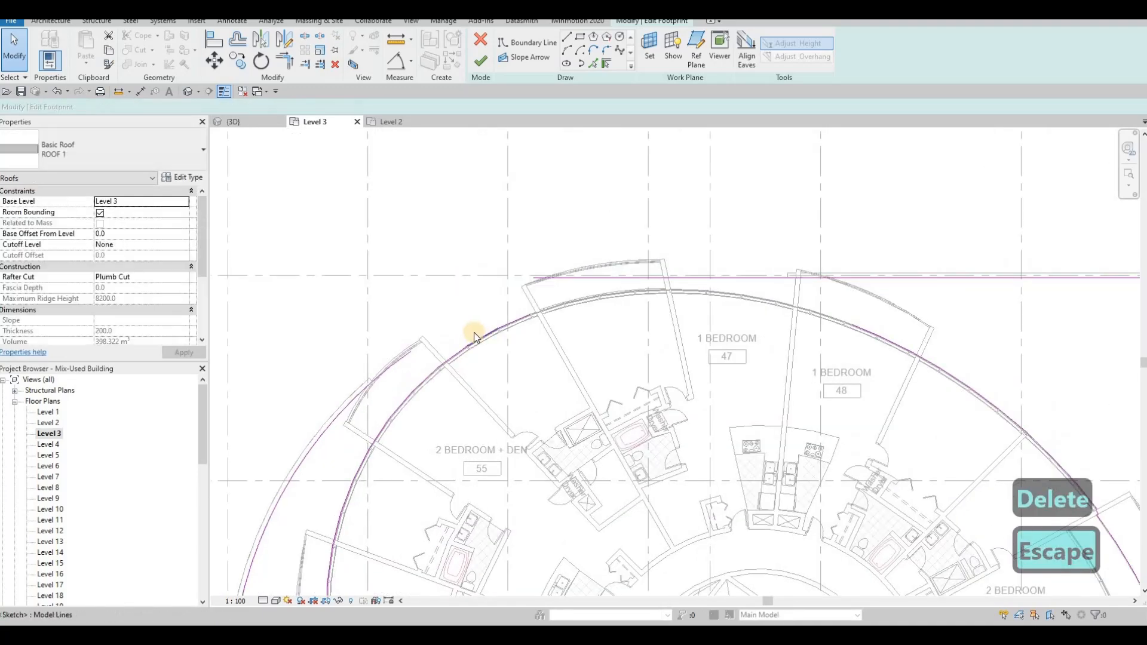
# Try to trim the outer curved roof boundary and the horizontal boundary line together at unit 47's balcony, and undo the trim
pyautogui.press('t')
pyautogui.press('r')
pyautogui.click(396, 360)
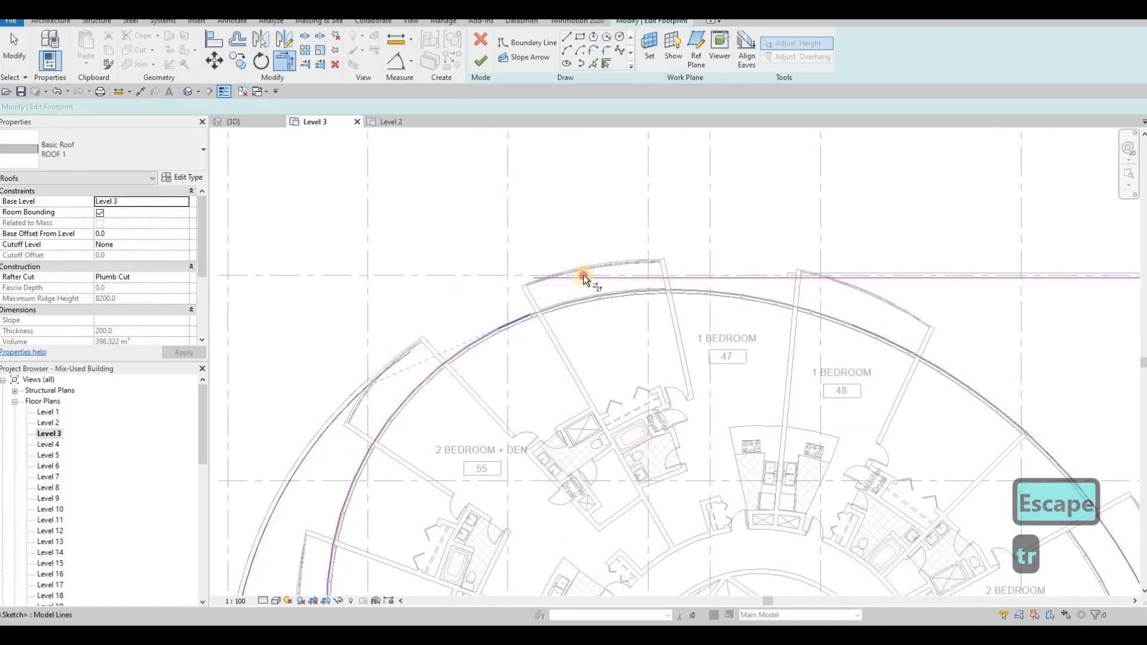
pyautogui.click(624, 281)
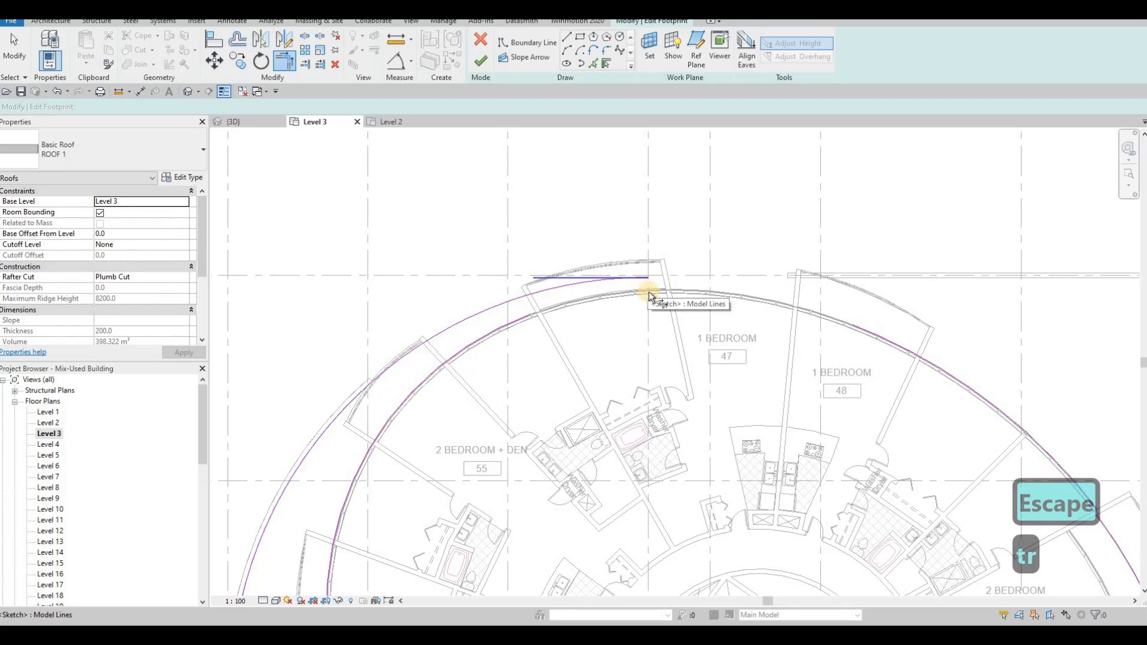
pyautogui.hotkey('ctrl', 'z')
# Trim the horizontal roof boundary line and the outer curved boundary so they meet at unit 47's balcony
pyautogui.press('t')
pyautogui.press('r')
pyautogui.click(744, 276)
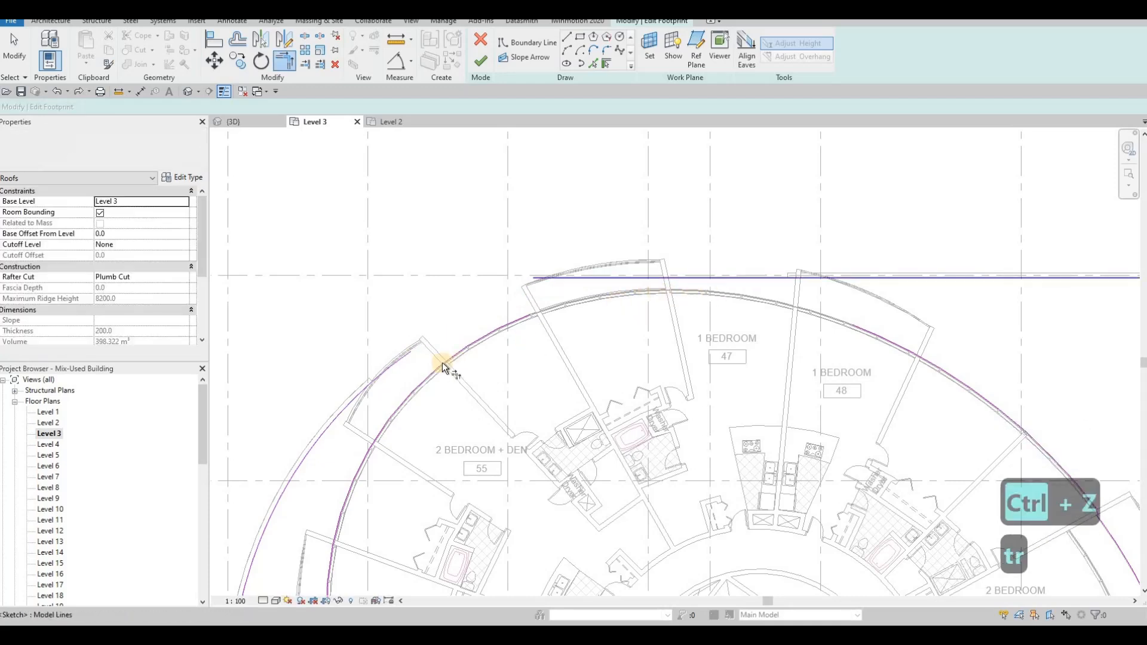
pyautogui.click(398, 361)
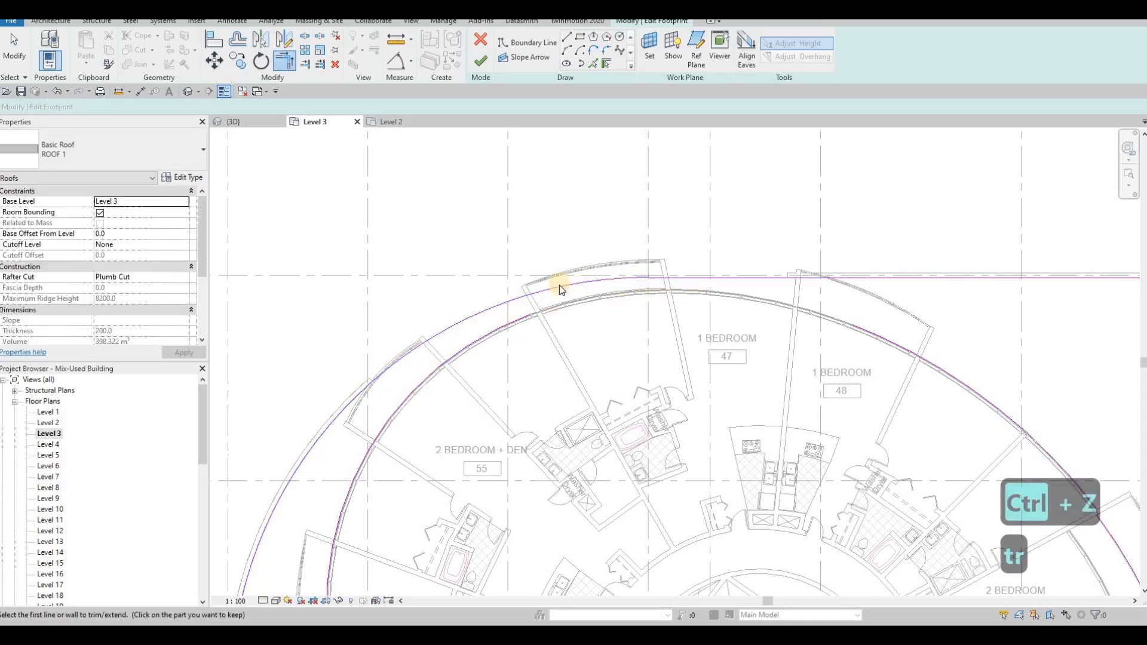
pyautogui.press('Escape')
# Try to finish the roof footprint sketch
pyautogui.scroll(-1, 623, 302)
pyautogui.scroll(-1, 623, 302)
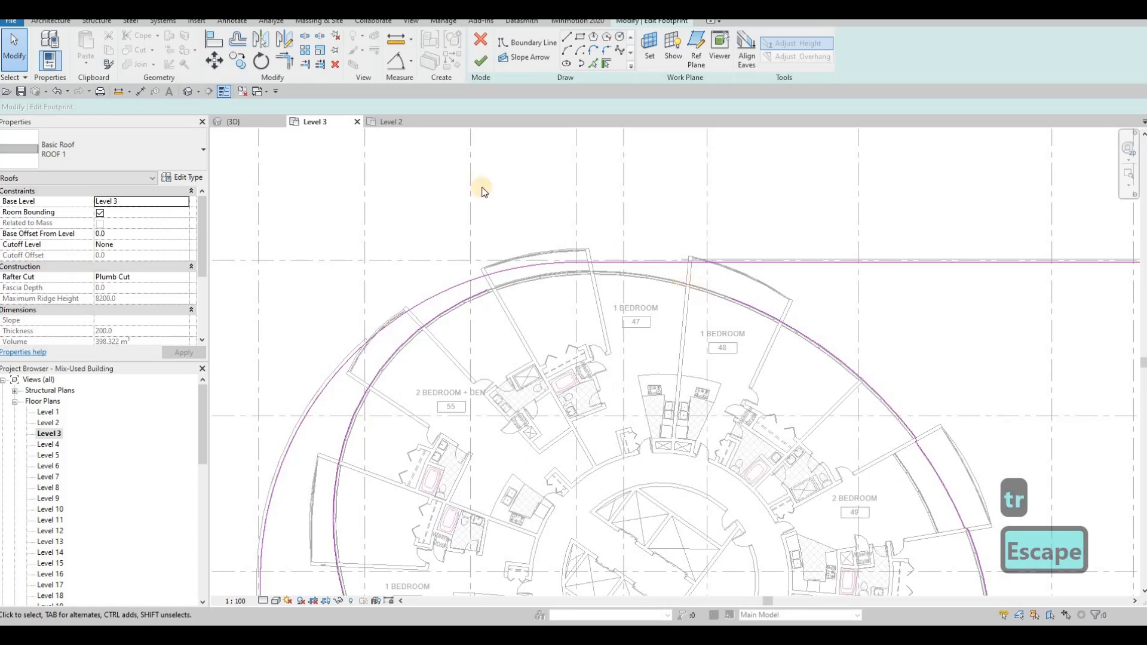
pyautogui.click(478, 65)
pyautogui.press('Escape')
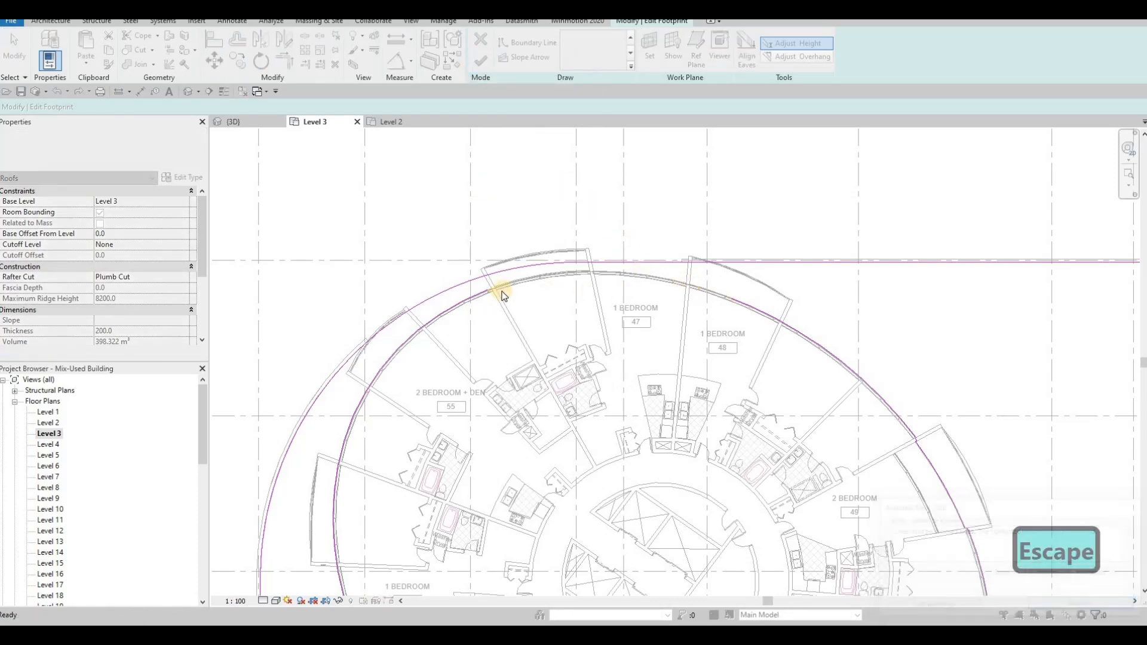
pyautogui.scroll(3, 487, 290)
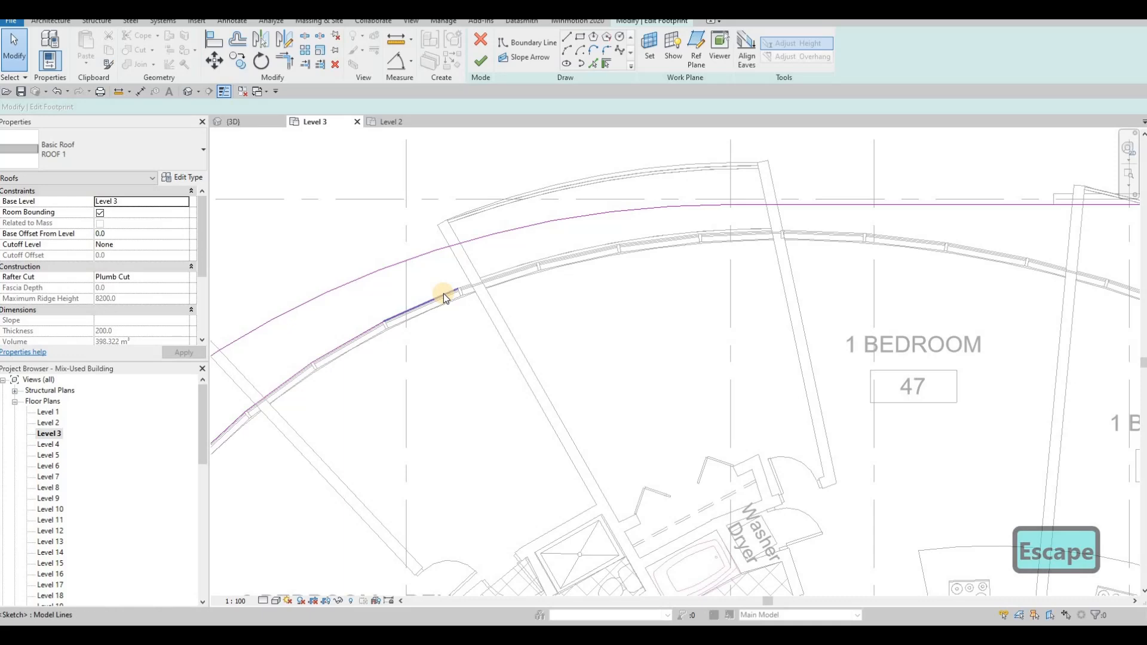
pyautogui.press('t')
pyautogui.press('r')
pyautogui.click(437, 294)
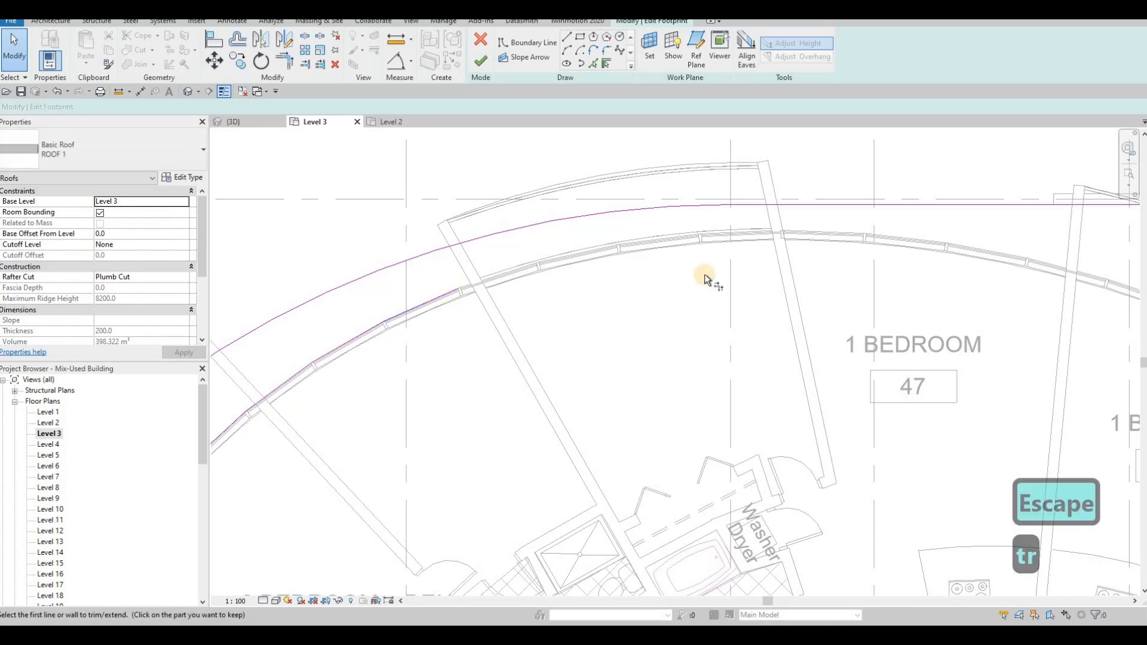
pyautogui.scroll(-2, 704, 271)
pyautogui.click(1016, 306)
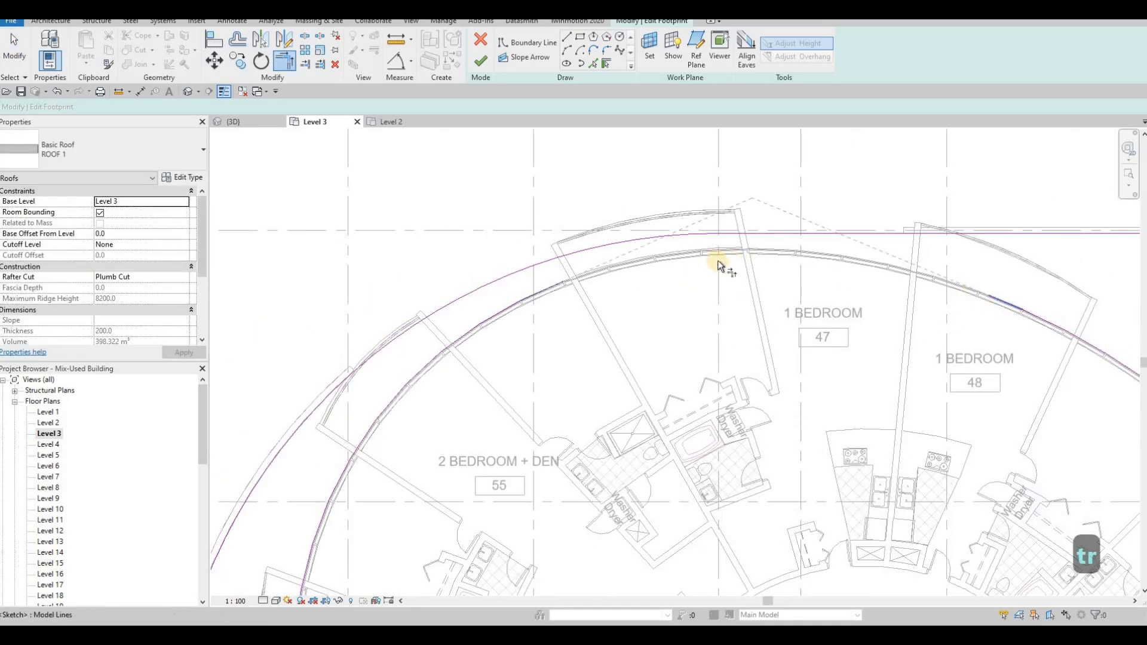
pyautogui.press('Escape')
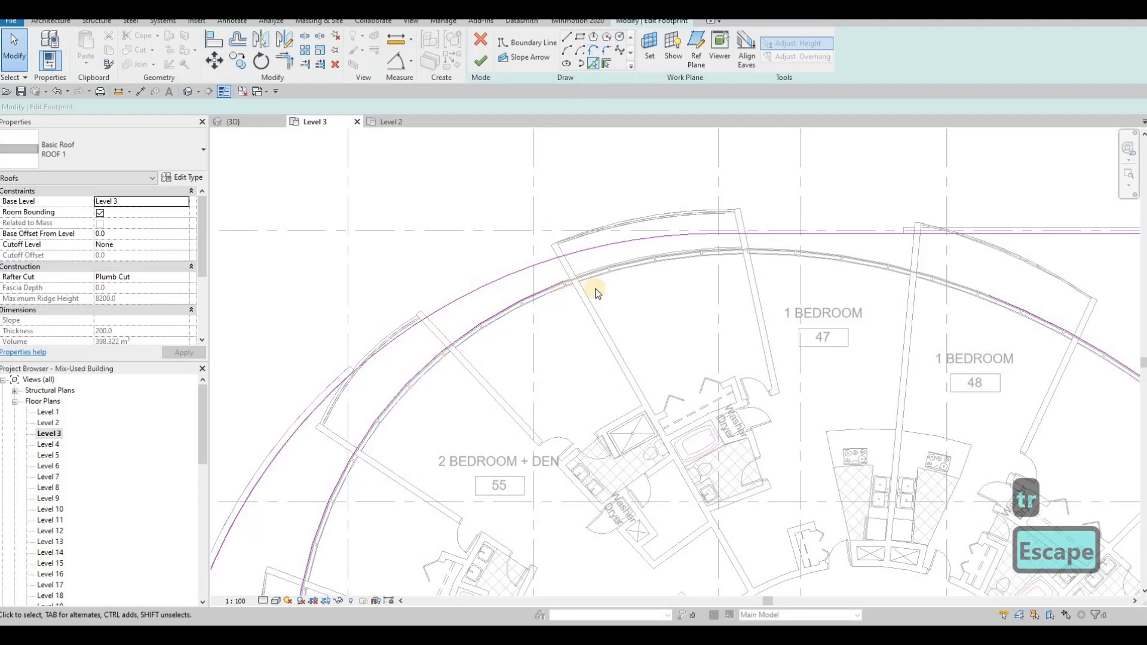
# Add roof boundary segments by picking the outer curtain wall mullion edges behind unit 47's balcony
pyautogui.scroll(2, 625, 252)
pyautogui.scroll(2, 631, 254)
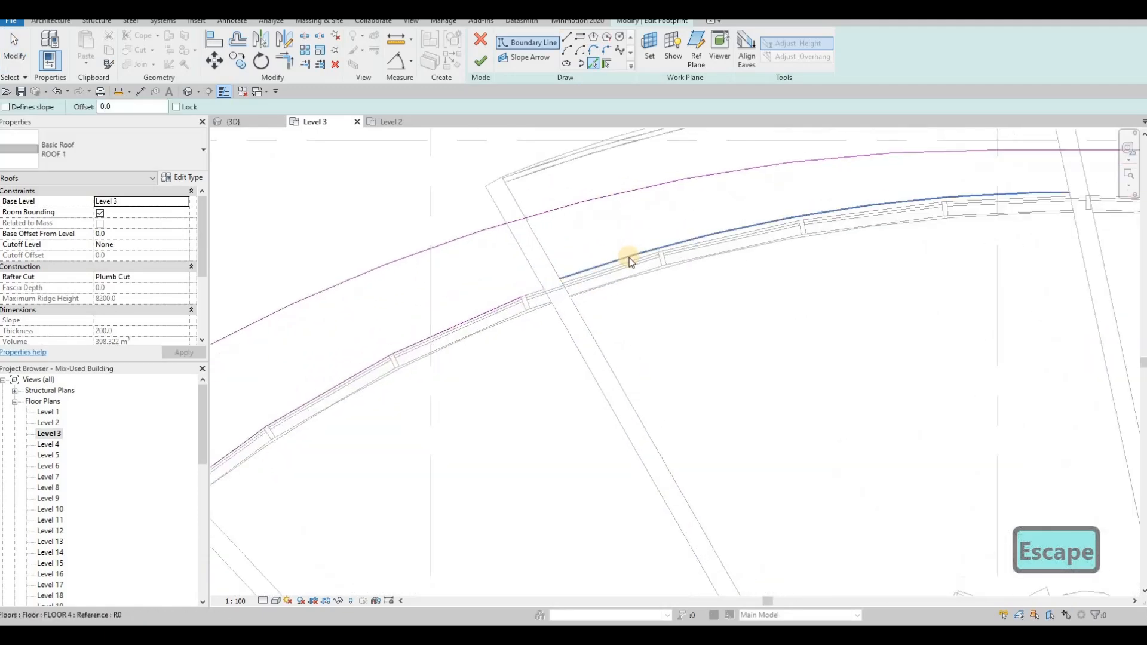
pyautogui.click(628, 259)
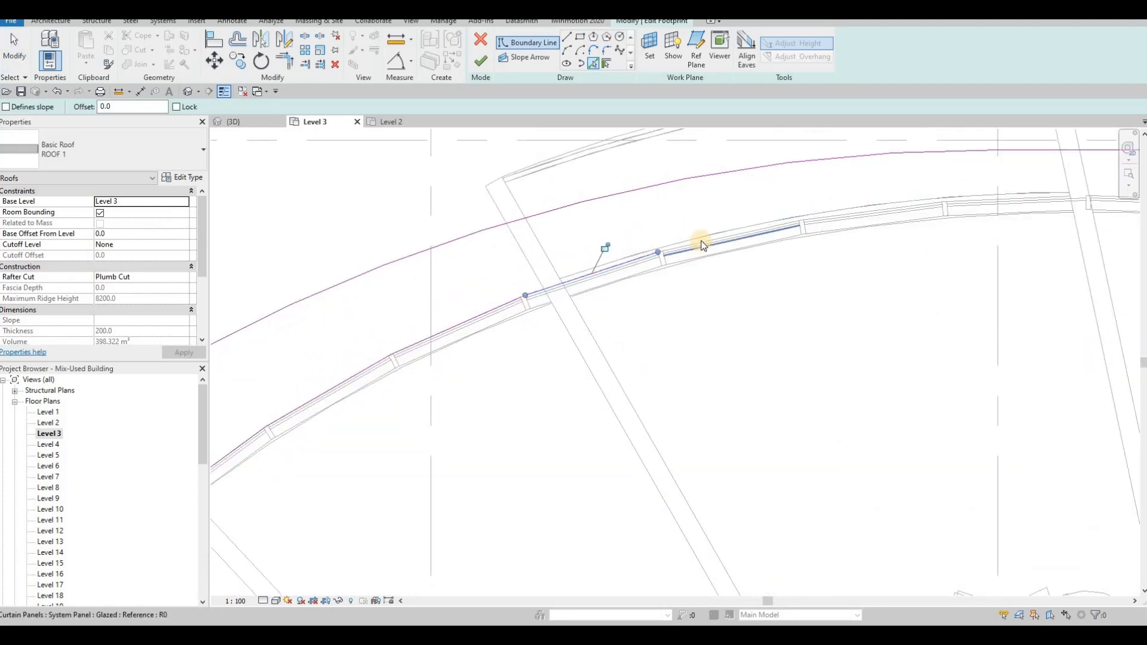
pyautogui.click(701, 240)
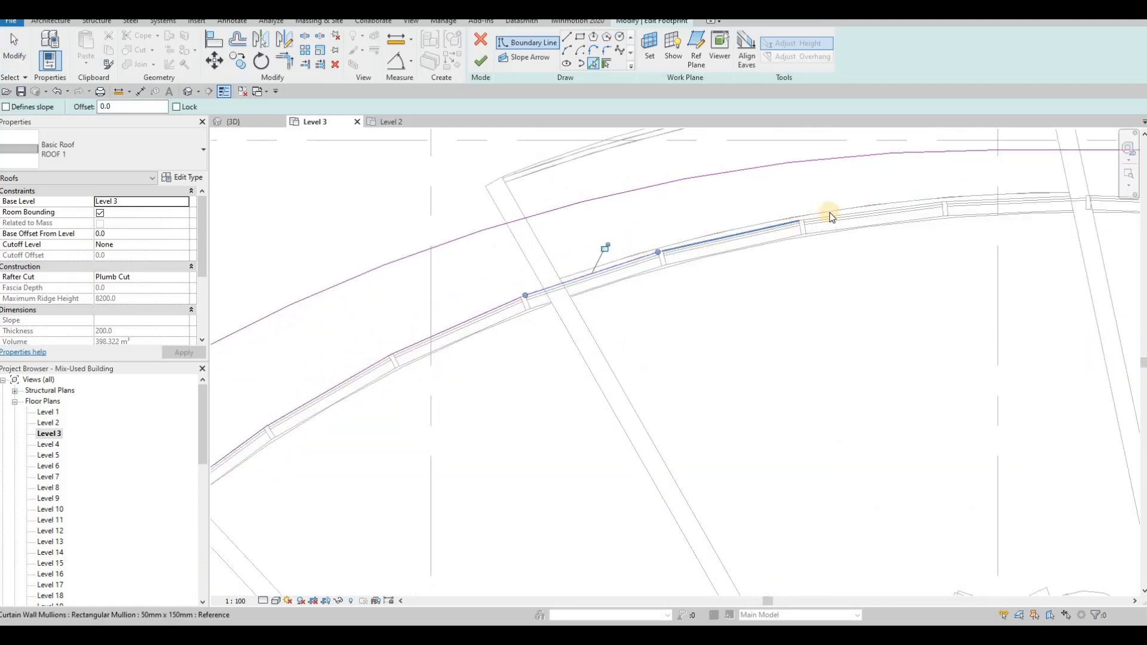
pyautogui.click(961, 205)
pyautogui.click(968, 200)
pyautogui.moveTo(592, 221); pyautogui.dragTo(719, 184, button='middle')
pyautogui.scroll(-2, 718, 184)
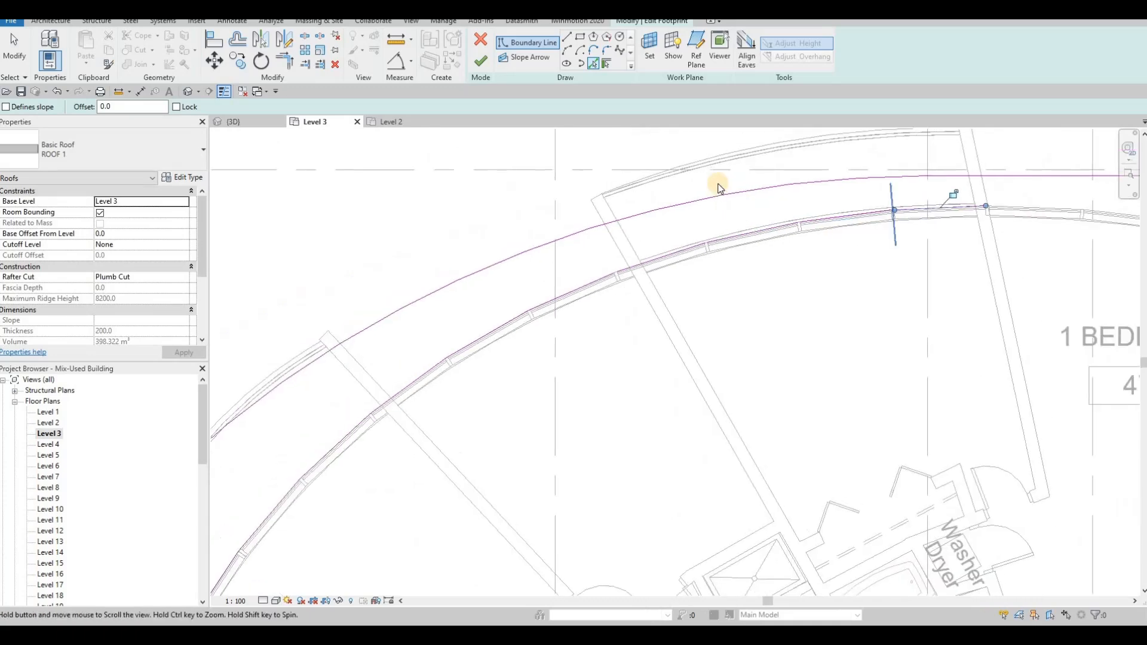
# Add roof boundary segments by picking the curtain wall mullion edges along units 47 and 48
pyautogui.moveTo(1041, 206); pyautogui.dragTo(718, 188, button='middle')
pyautogui.scroll(2, 733, 187)
pyautogui.click(754, 186)
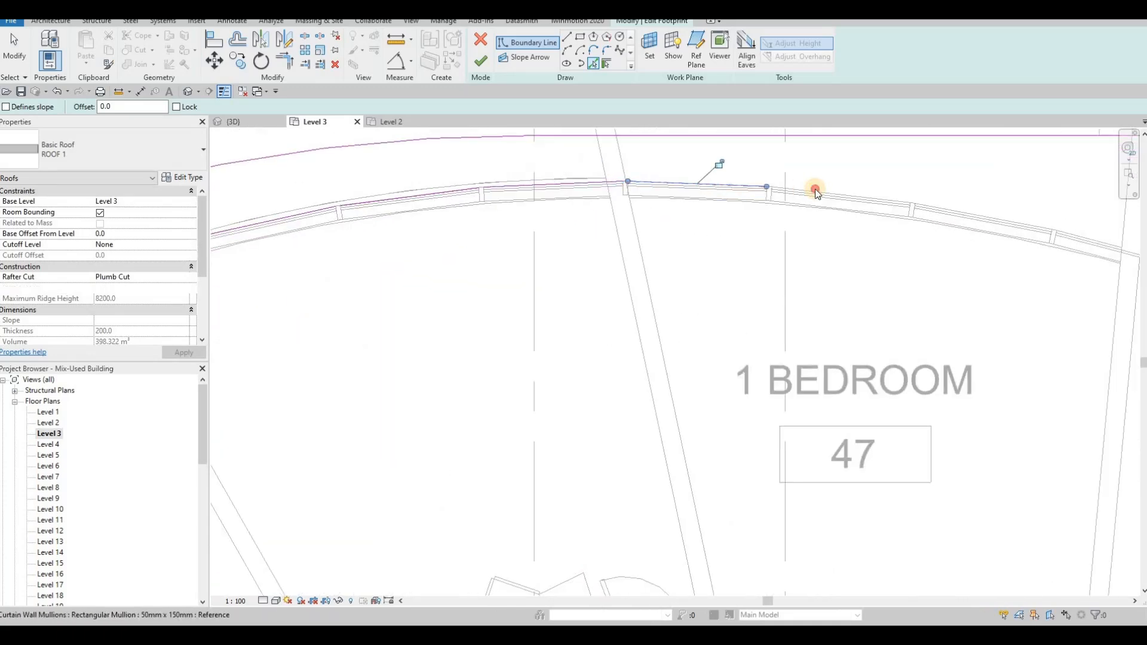
pyautogui.click(956, 211)
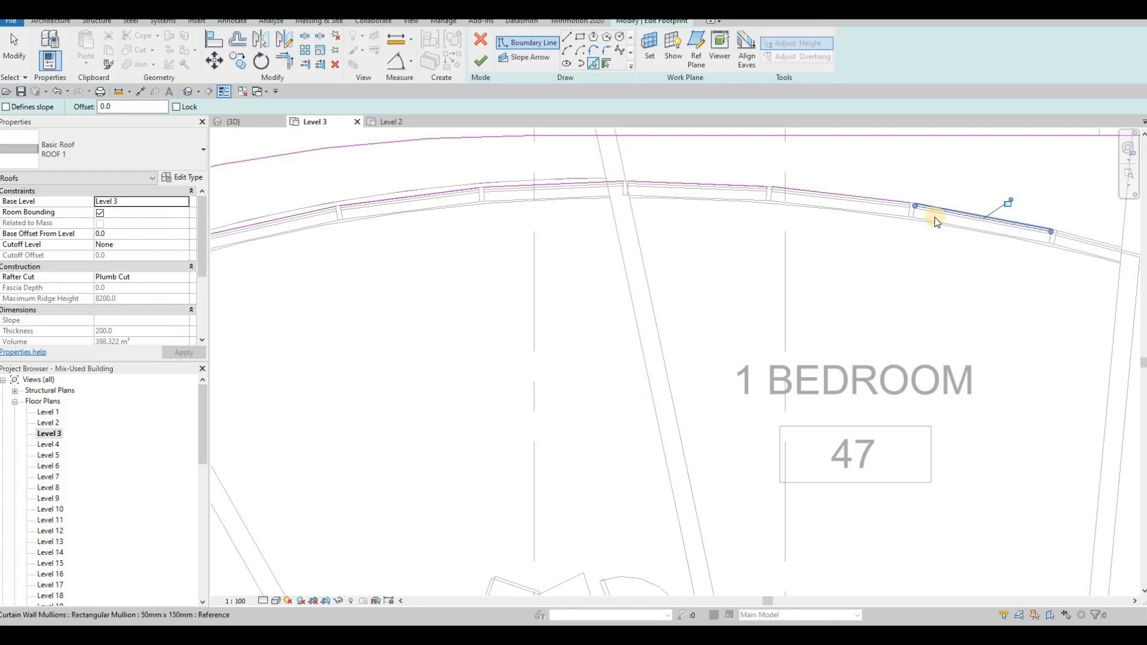
pyautogui.moveTo(1088, 234); pyautogui.dragTo(846, 205, button='middle')
pyautogui.click(880, 219)
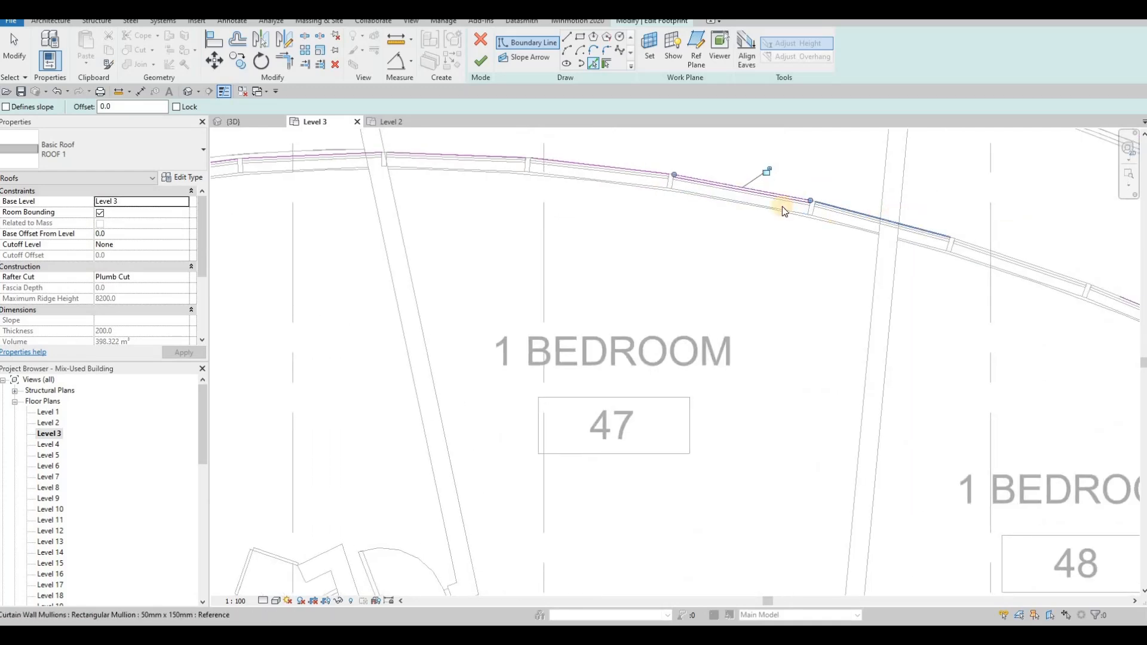
pyautogui.scroll(-1, 995, 248)
pyautogui.moveTo(995, 248); pyautogui.dragTo(780, 232, button='middle')
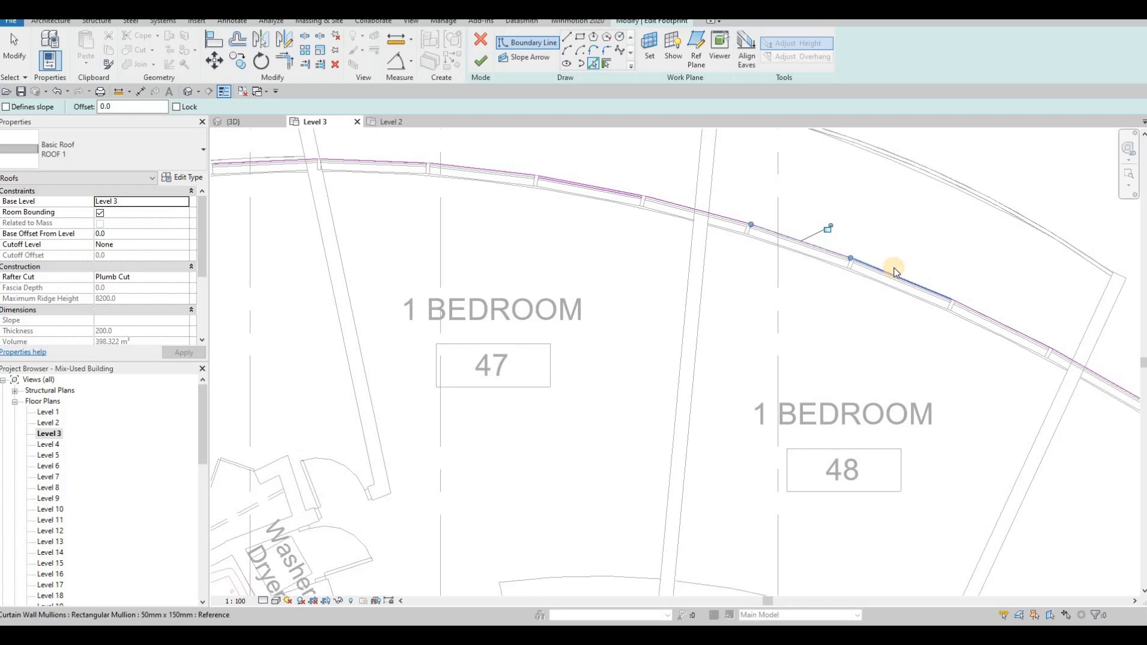
# Delete the overlapping duplicate boundary segments along the curtain wall at units 48 and 47
pyautogui.press('Escape')
pyautogui.press('Escape')
pyautogui.press('Tab')
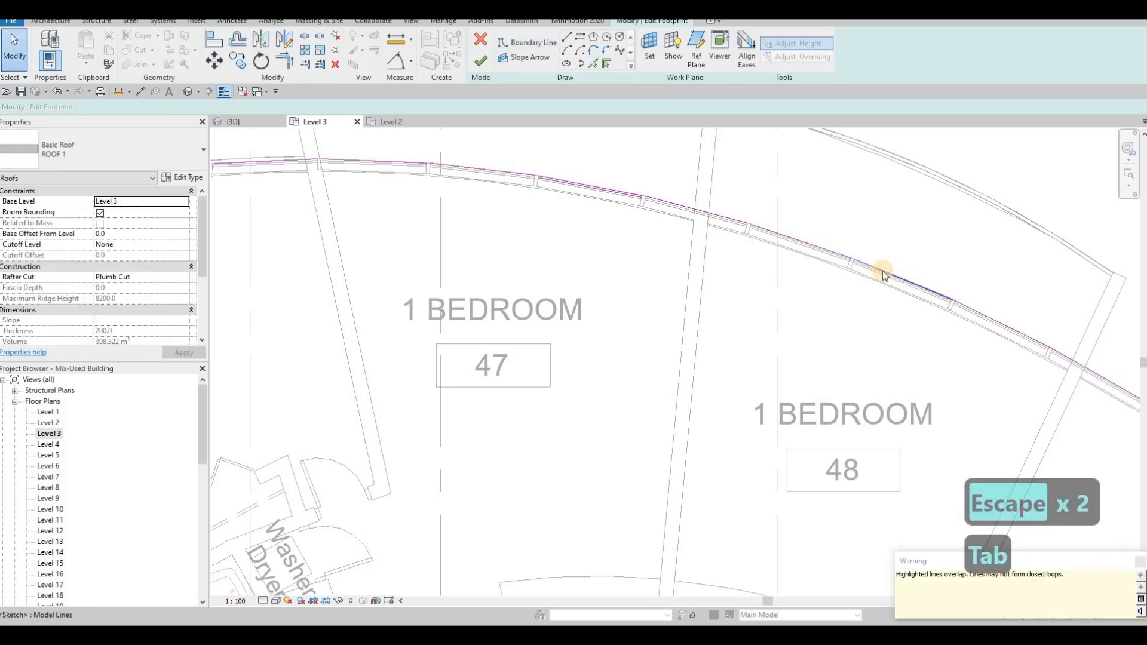
pyautogui.click(863, 264)
pyautogui.press('Delete')
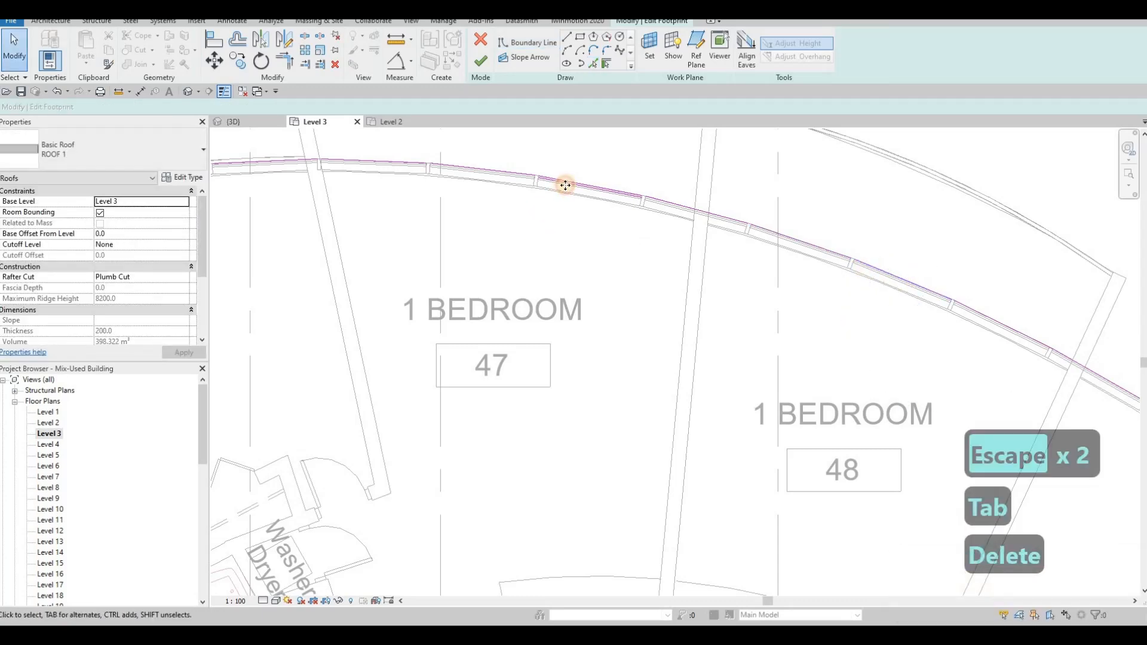
pyautogui.click(565, 189)
pyautogui.press('Escape')
pyautogui.click(566, 189)
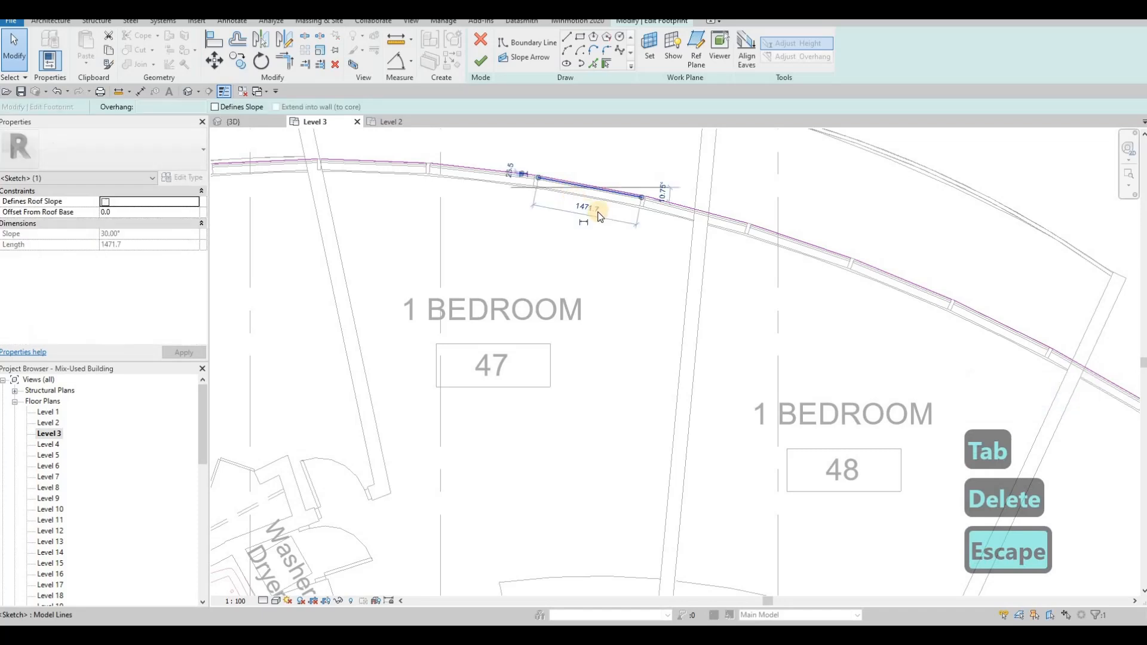
pyautogui.press('Delete')
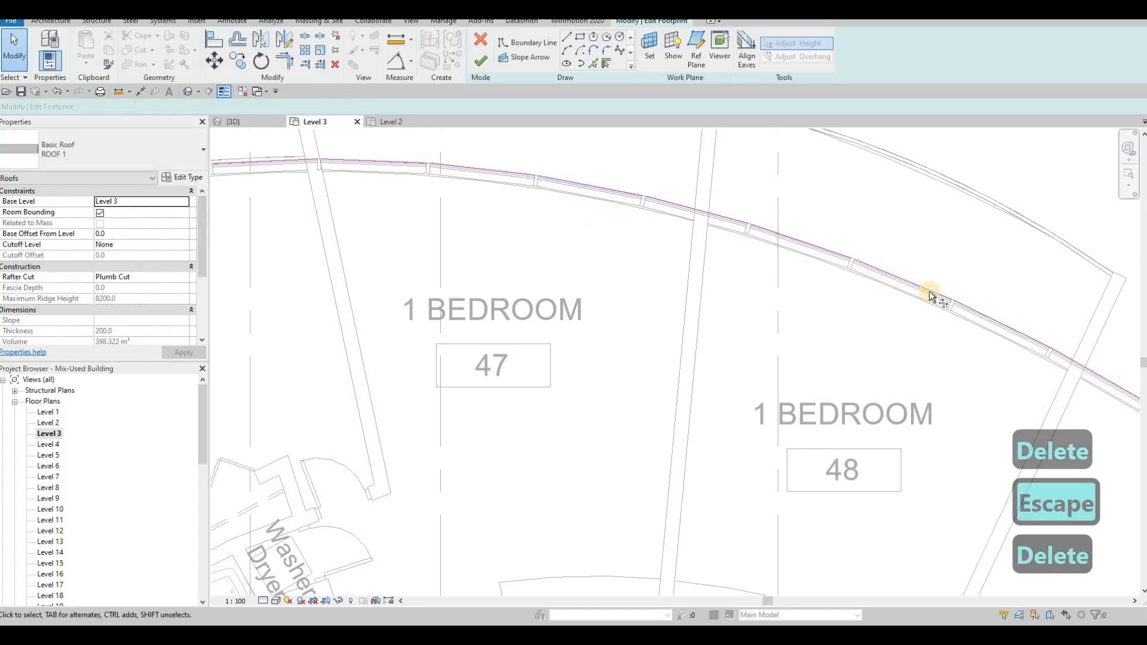
# Trim the adjoining roof boundary segments into corners along the curtain wall from unit 48 across unit 47
pyautogui.press('t')
pyautogui.press('r')
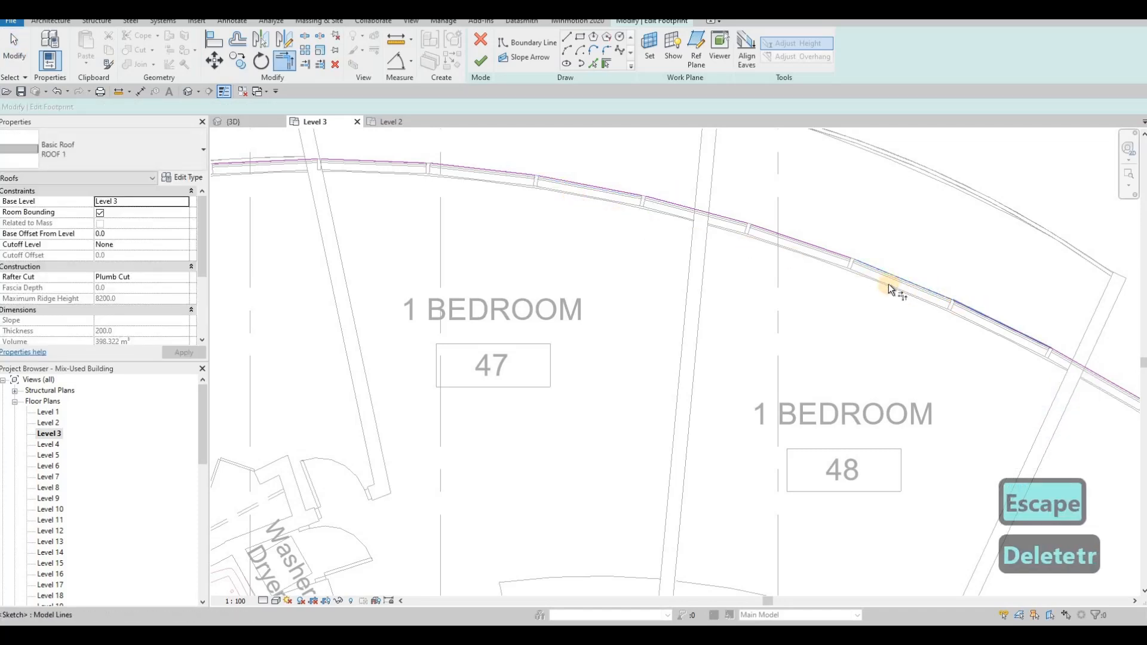
pyautogui.click(793, 243)
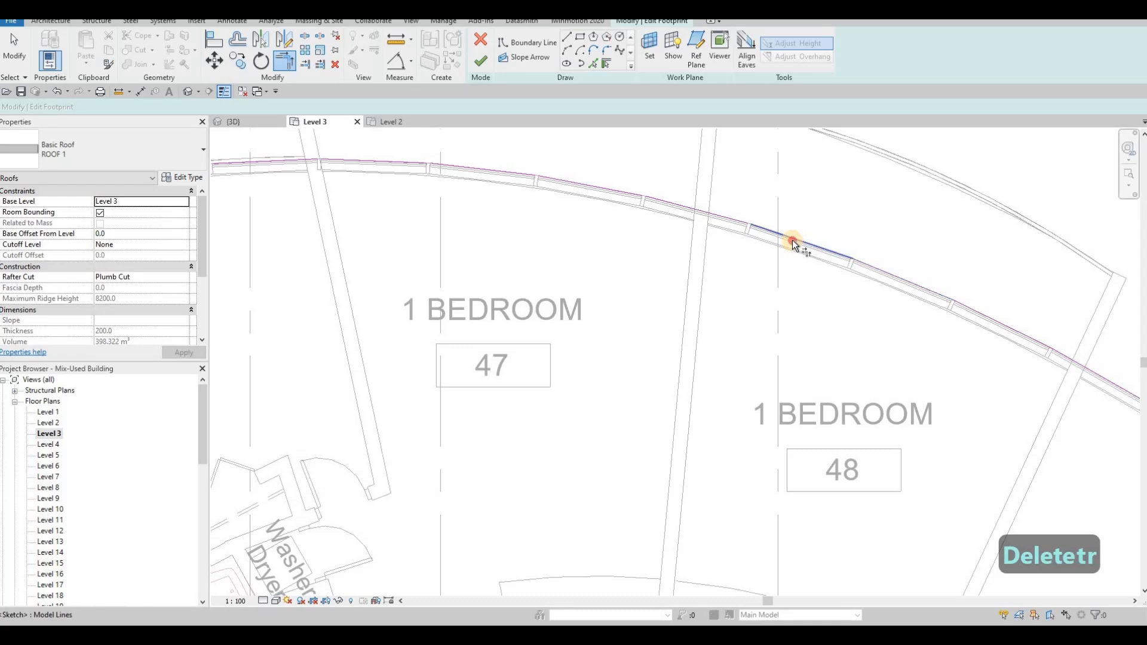
pyautogui.click(668, 202)
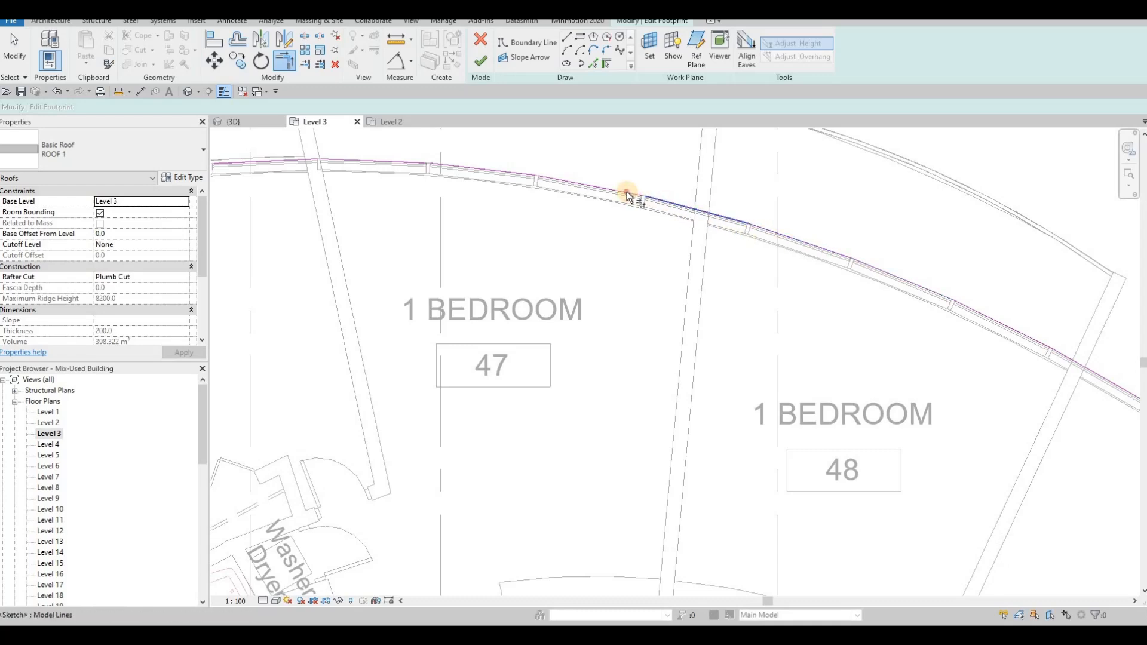
pyautogui.click(473, 173)
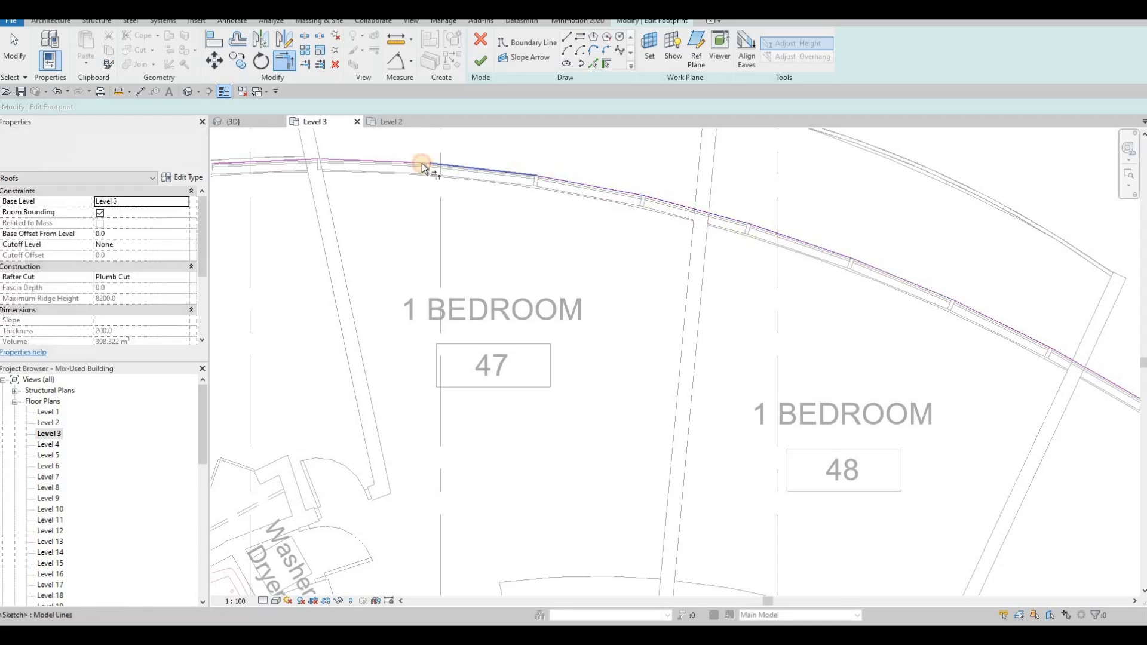
pyautogui.click(396, 172)
# Trim the remaining boundary segments into corners along the curtain wall behind unit 47's balcony towards unit 55
pyautogui.moveTo(395, 184); pyautogui.dragTo(637, 226, button='middle')
pyautogui.click(567, 199)
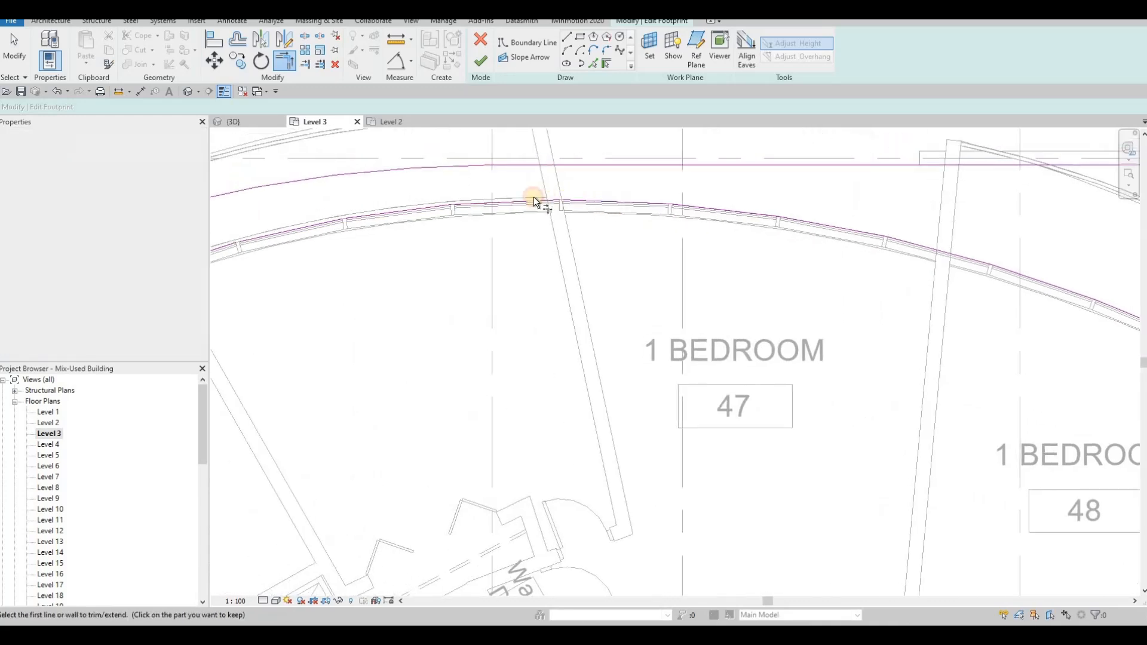
pyautogui.click(460, 202)
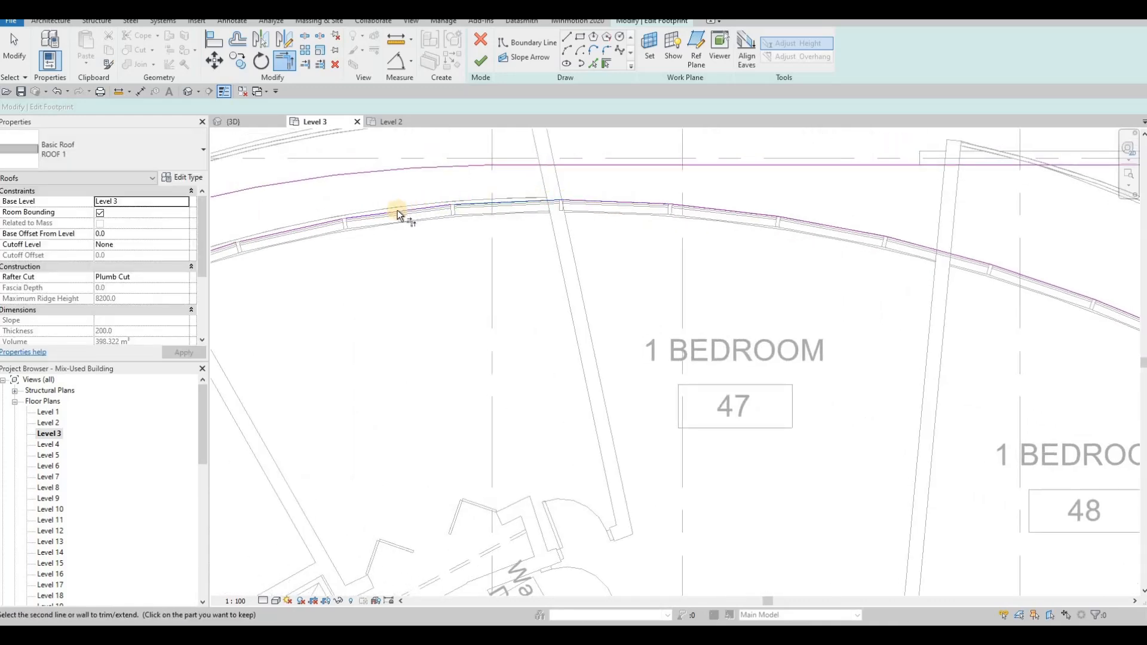
pyautogui.click(332, 220)
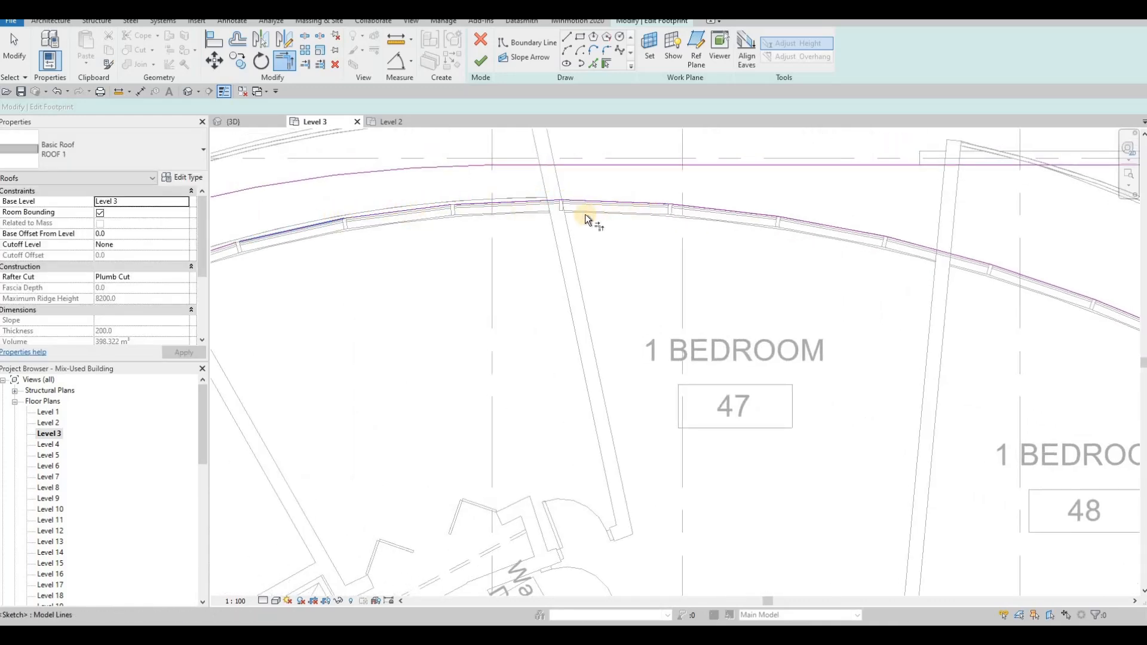
pyautogui.moveTo(274, 227); pyautogui.dragTo(583, 221, button='middle')
pyautogui.click(532, 232)
pyautogui.click(437, 269)
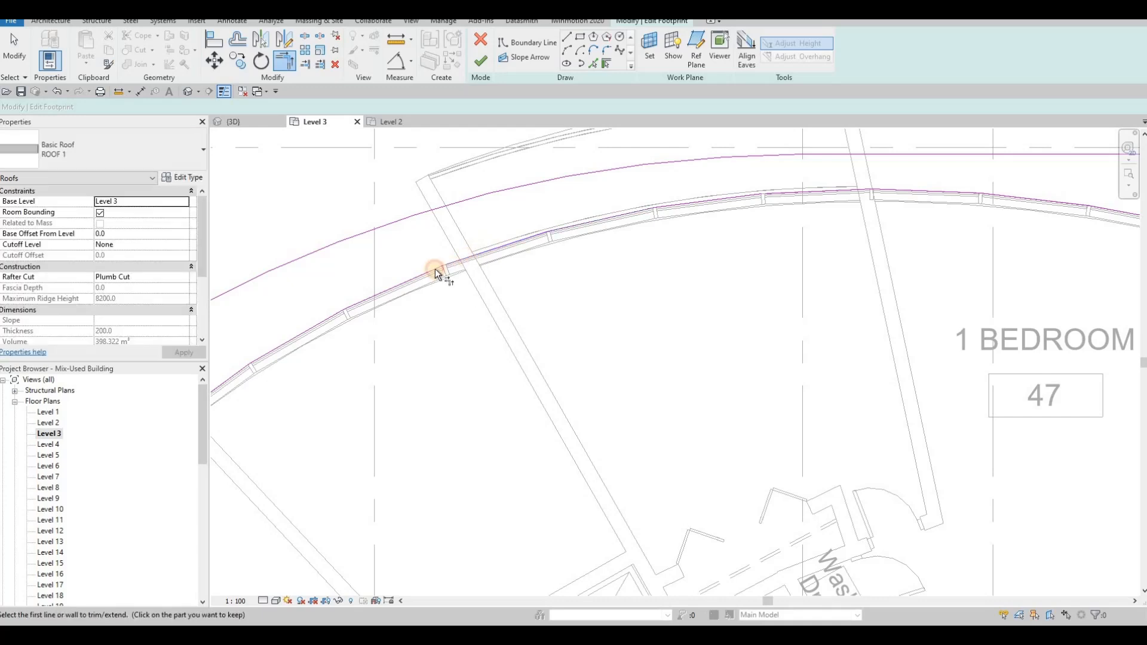
pyautogui.click(435, 268)
pyautogui.click(463, 260)
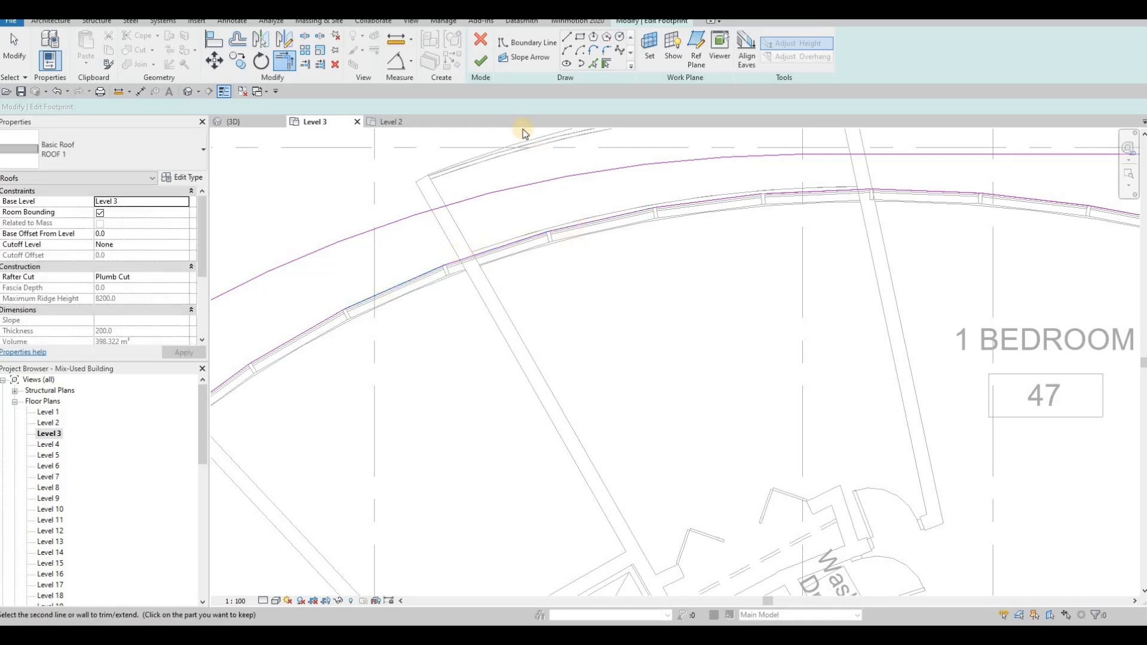
# Trim the open joint between the boundary segments behind unit 47's balcony and finish the roof footprint sketch
pyautogui.scroll(-2, 699, 228)
pyautogui.press('Escape')
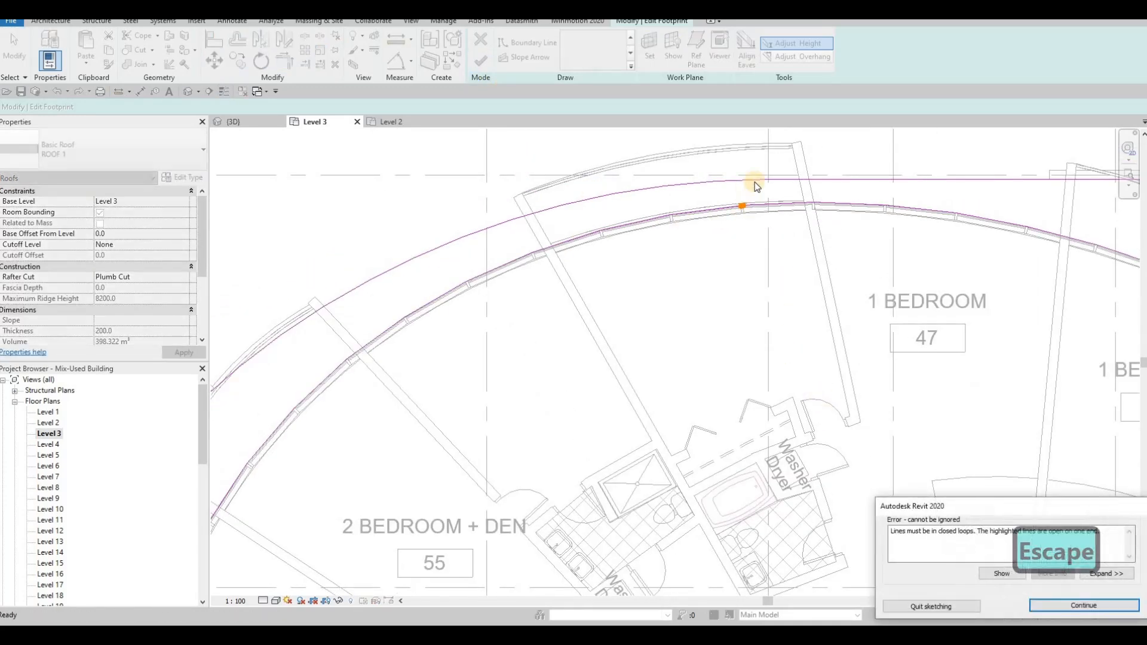
pyautogui.press('Escape')
pyautogui.scroll(3, 758, 185)
pyautogui.press('t')
pyautogui.press('r')
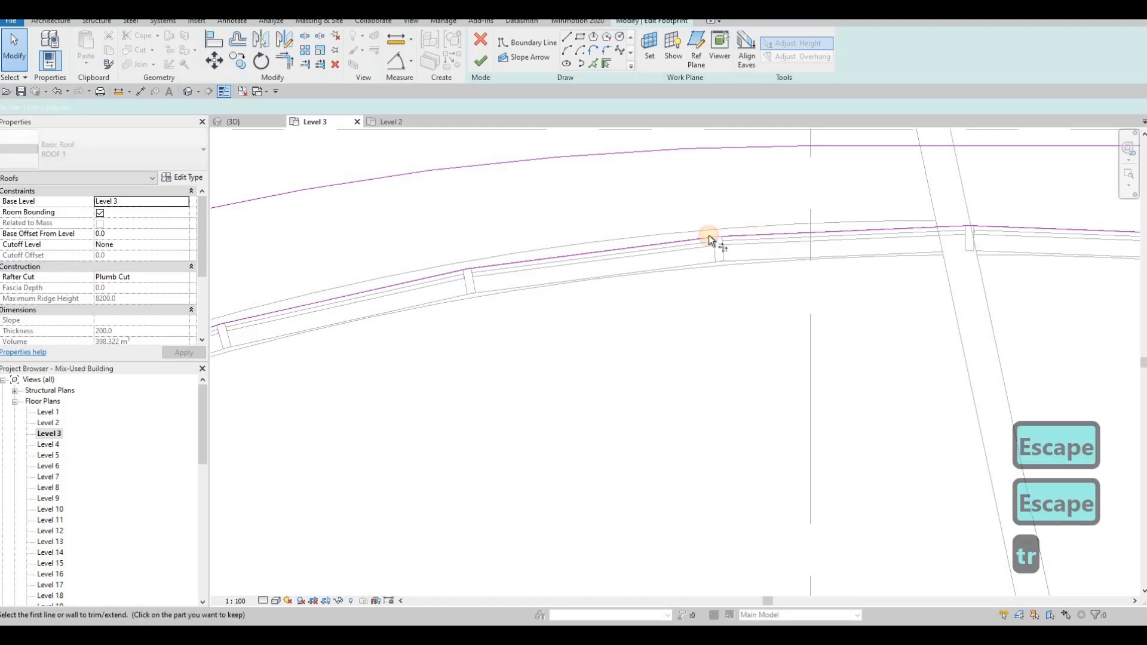
pyautogui.click(481, 61)
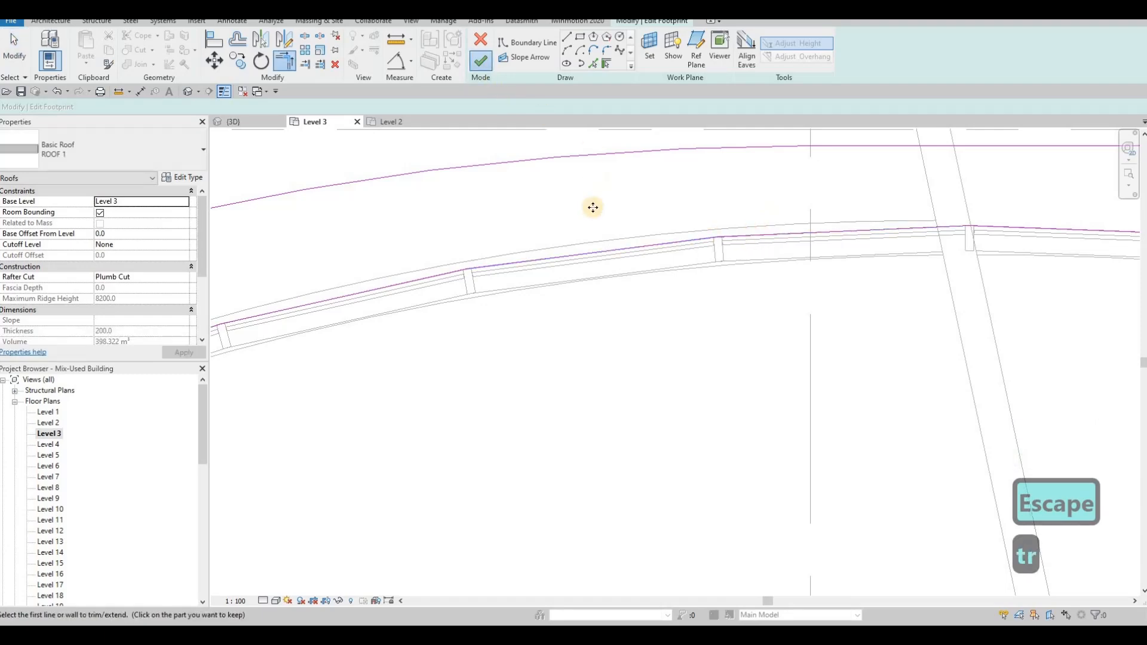
pyautogui.scroll(-6, 583, 204)
pyautogui.press('Escape')
pyautogui.press('Escape')
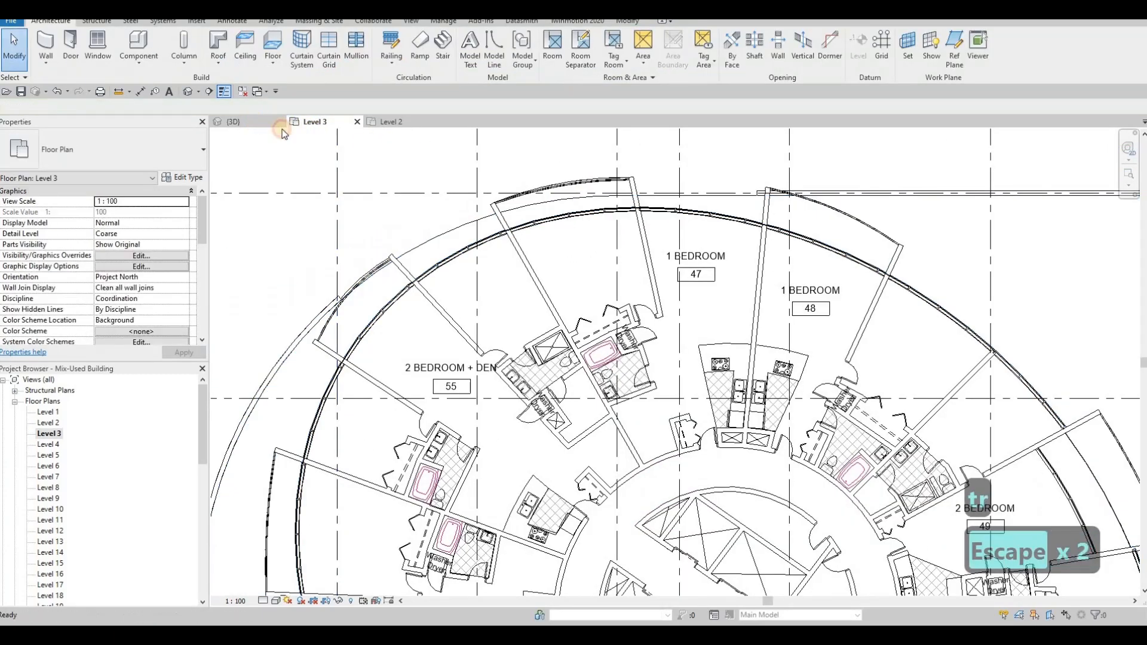
# Switch to the 3D view and inspect the Level 3 balcony floors against the reshaped roof edge
pyautogui.scroll(-1, 548, 186)
pyautogui.keyDown('shift'); pyautogui.moveTo(663, 195); pyautogui.dragTo(921, 288, button='middle'); pyautogui.keyUp('shift')
pyautogui.scroll(5, 973, 277)
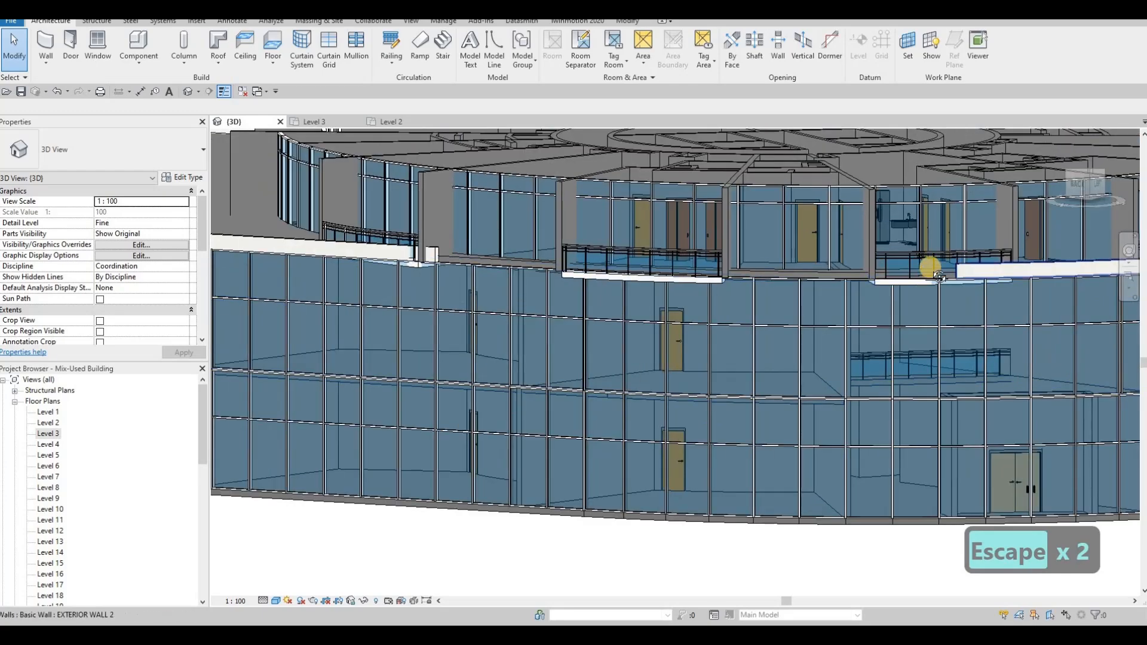
pyautogui.keyDown('shift'); pyautogui.moveTo(937, 230); pyautogui.dragTo(927, 201, button='middle'); pyautogui.keyUp('shift')
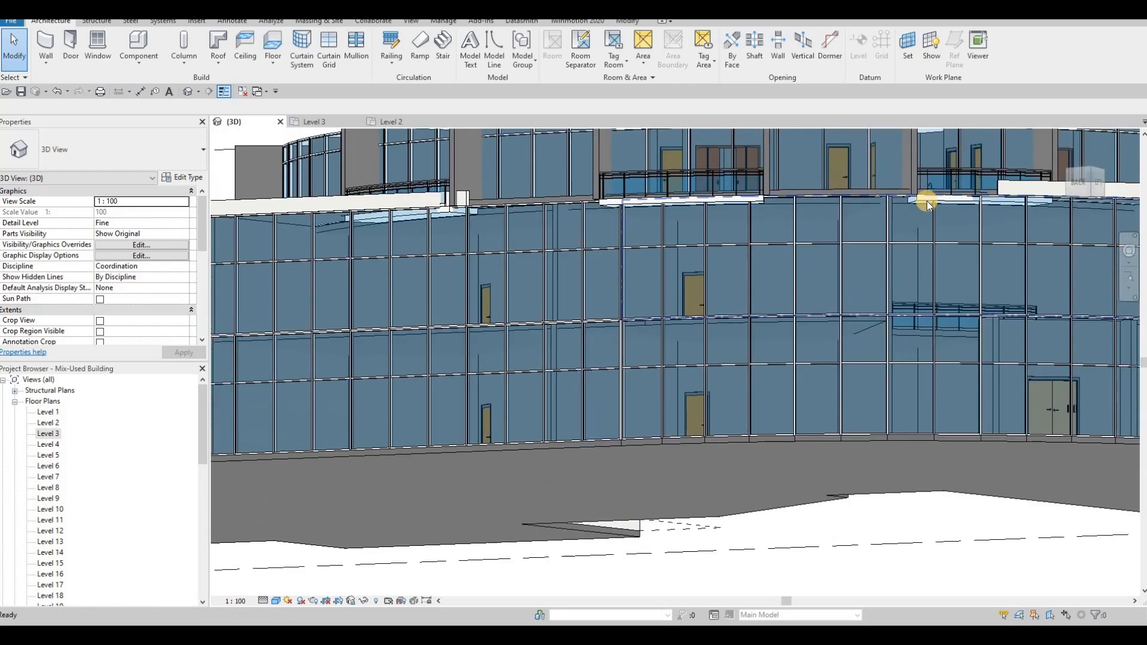
pyautogui.click(873, 206)
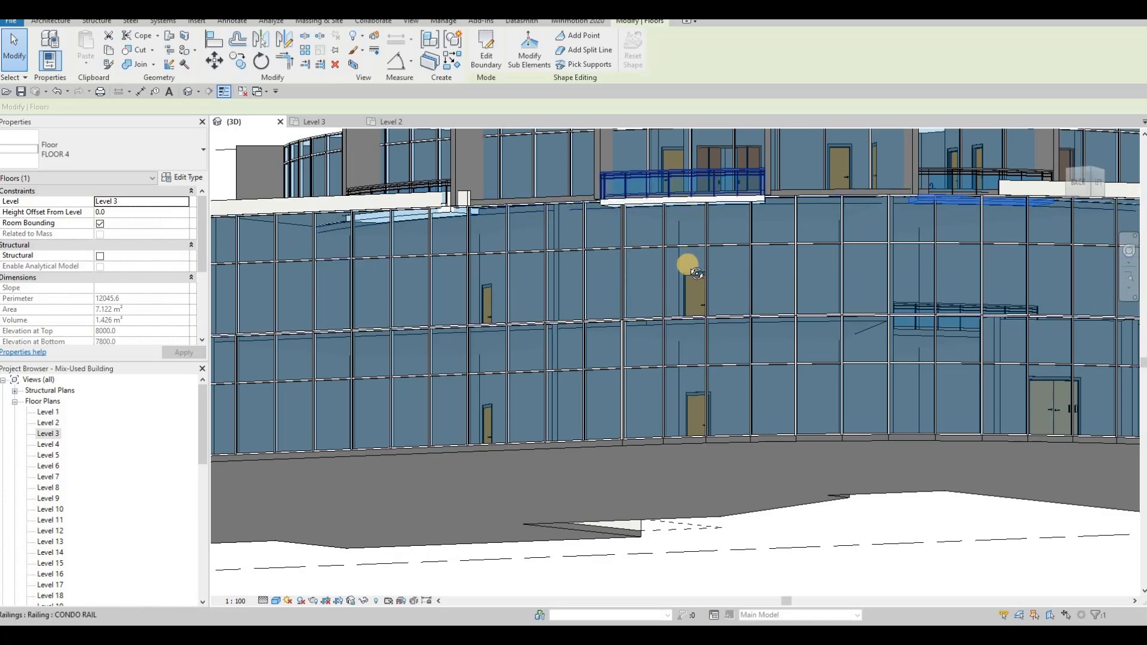
pyautogui.keyDown('shift'); pyautogui.moveTo(697, 274); pyautogui.dragTo(696, 302, button='middle'); pyautogui.keyUp('shift')
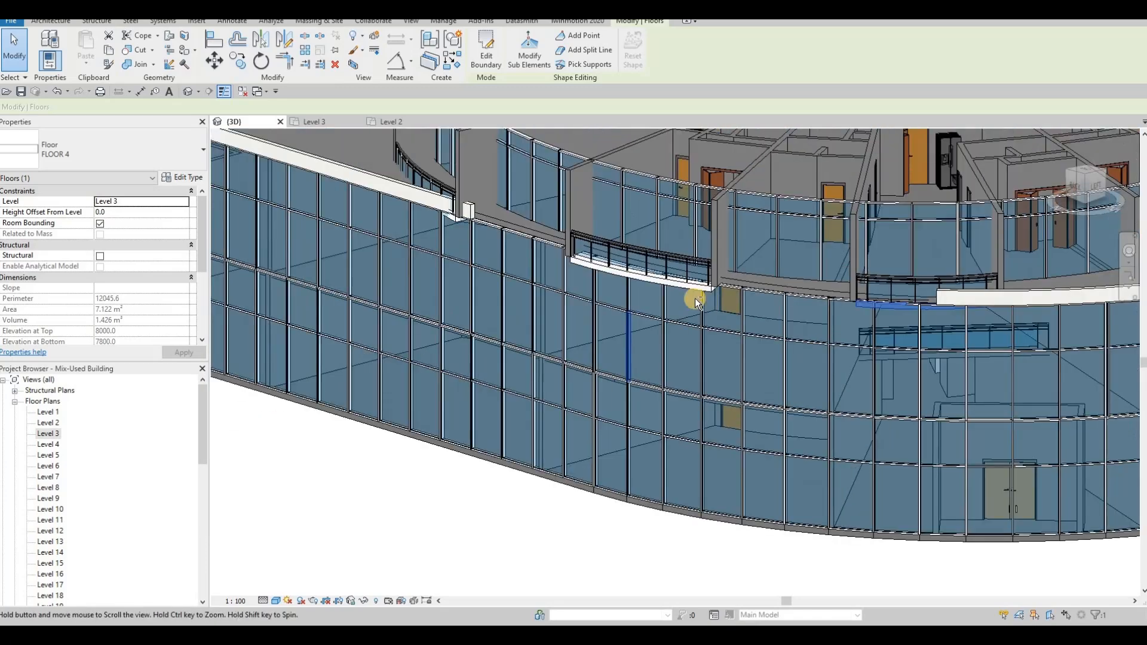
pyautogui.scroll(-5, 735, 343)
pyautogui.keyDown('shift'); pyautogui.moveTo(773, 384); pyautogui.dragTo(853, 366, button='middle'); pyautogui.keyUp('shift')
pyautogui.scroll(6, 622, 395)
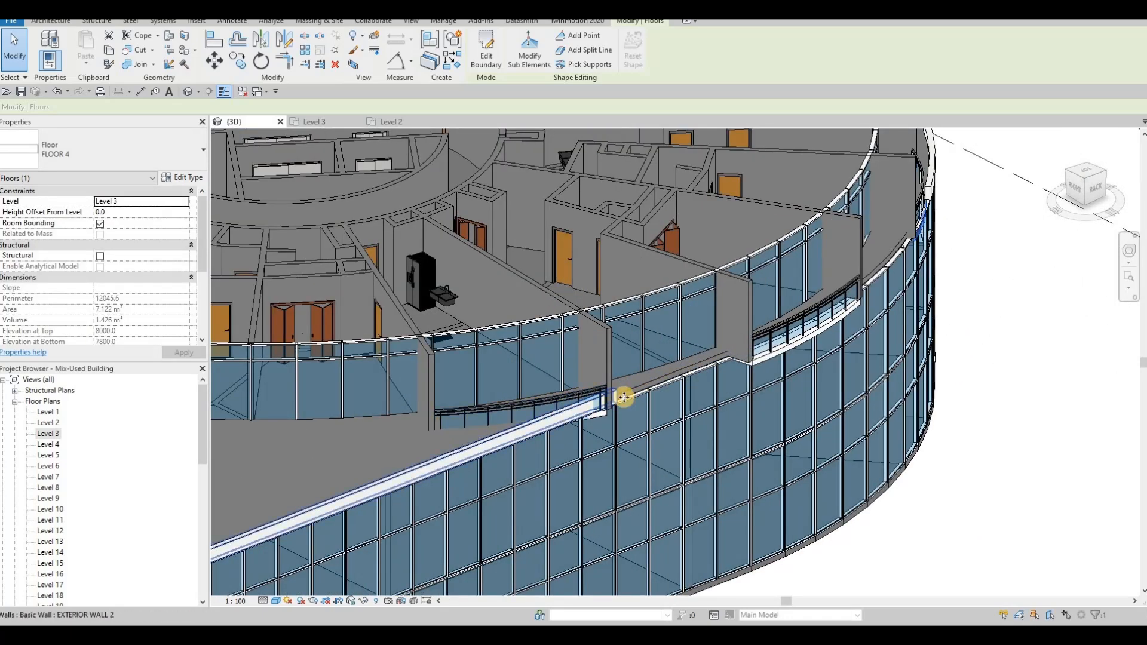
# Select the straight parapet wall beside the balconies and examine how it and the roof meet the tower
pyautogui.click(634, 398)
pyautogui.scroll(-2, 651, 350)
pyautogui.keyDown('shift'); pyautogui.moveTo(651, 351); pyautogui.dragTo(577, 233, button='middle'); pyautogui.keyUp('shift')
pyautogui.moveTo(577, 233); pyautogui.dragTo(503, 146, button='middle')
pyautogui.moveTo(900, 368); pyautogui.dragTo(855, 302, button='middle')
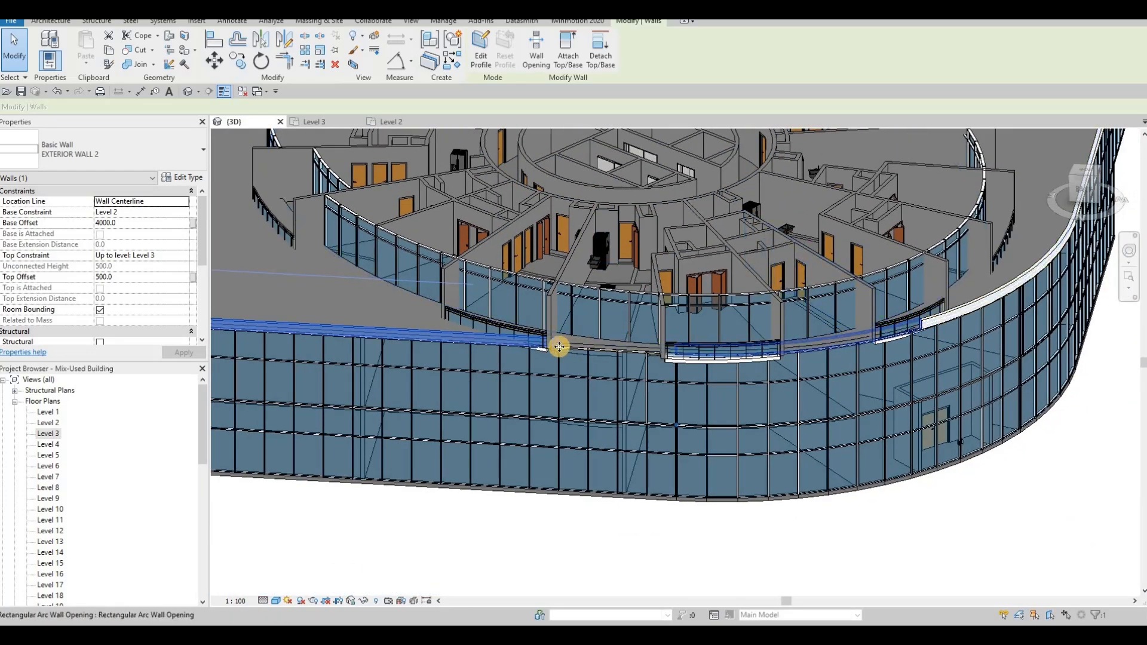
pyautogui.keyDown('shift'); pyautogui.moveTo(631, 304); pyautogui.dragTo(747, 323, button='middle'); pyautogui.keyUp('shift')
pyautogui.keyDown('shift'); pyautogui.moveTo(717, 269); pyautogui.dragTo(633, 359, button='middle'); pyautogui.keyUp('shift')
pyautogui.scroll(-2, 648, 302)
pyautogui.keyDown('shift'); pyautogui.moveTo(561, 389); pyautogui.dragTo(60, 436, button='middle'); pyautogui.keyUp('shift')
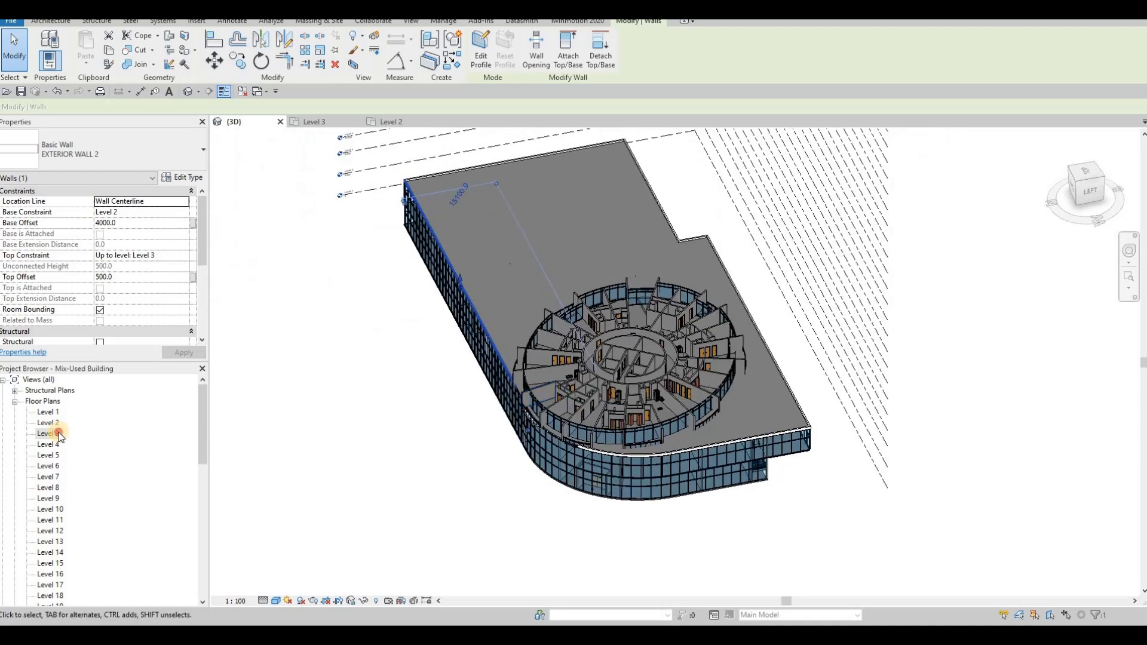
# Return to the Level 3 floor plan and examine the balconies and curtain wall around the circular tower
pyautogui.doubleClick(81, 433)
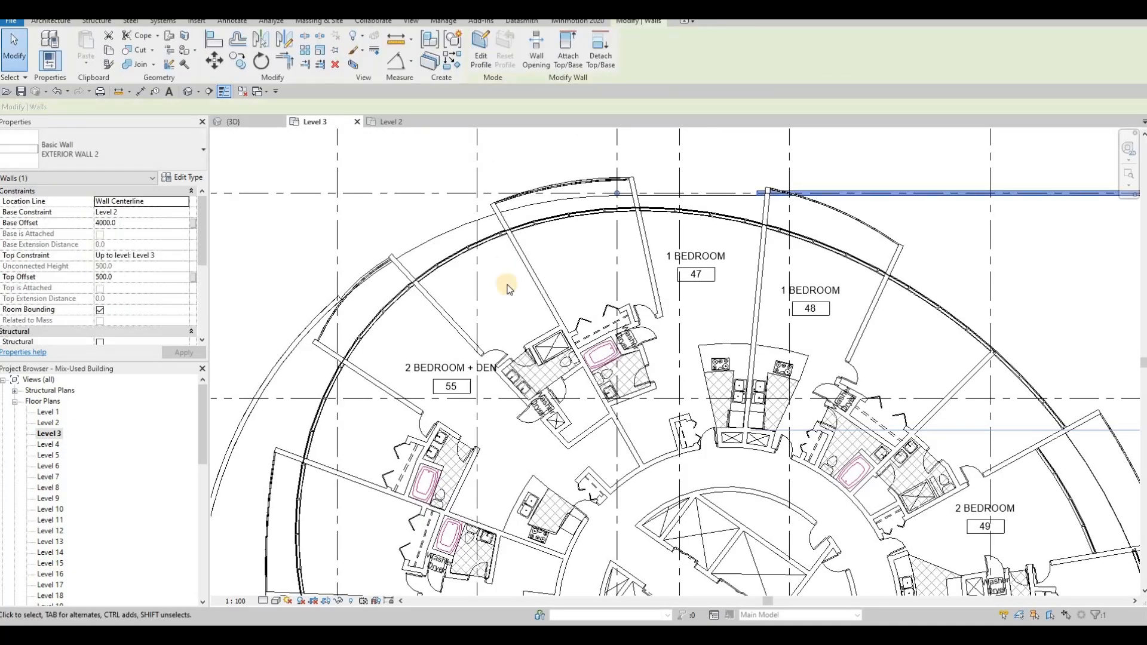
pyautogui.scroll(-2, 529, 293)
pyautogui.scroll(-1, 442, 257)
pyautogui.press('Escape')
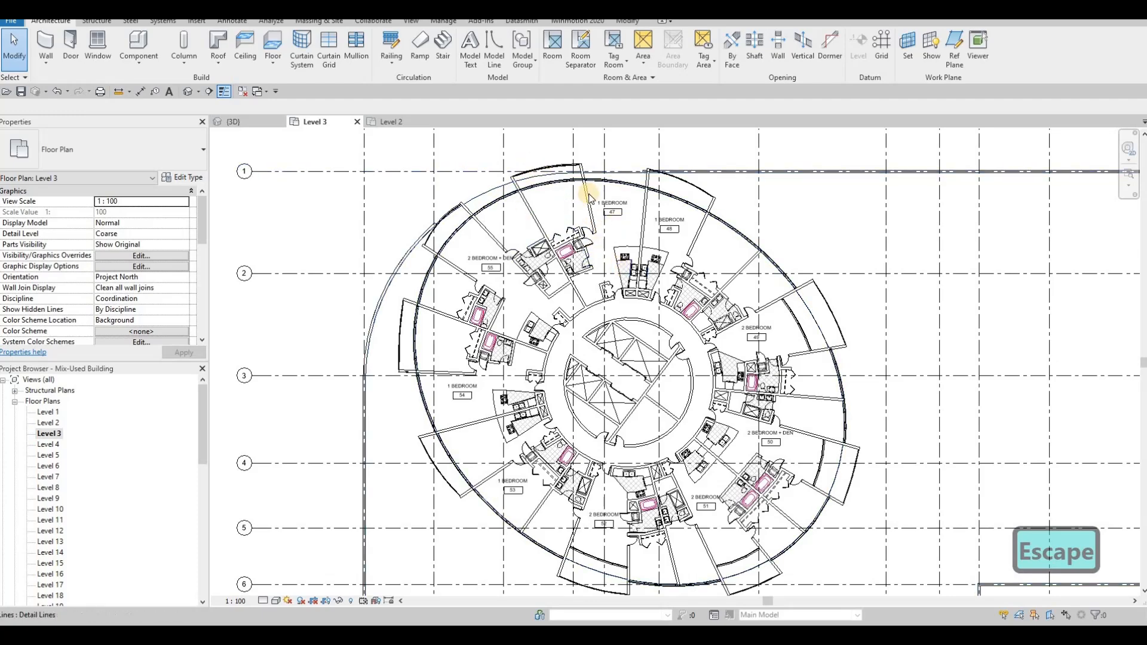
pyautogui.scroll(5, 591, 186)
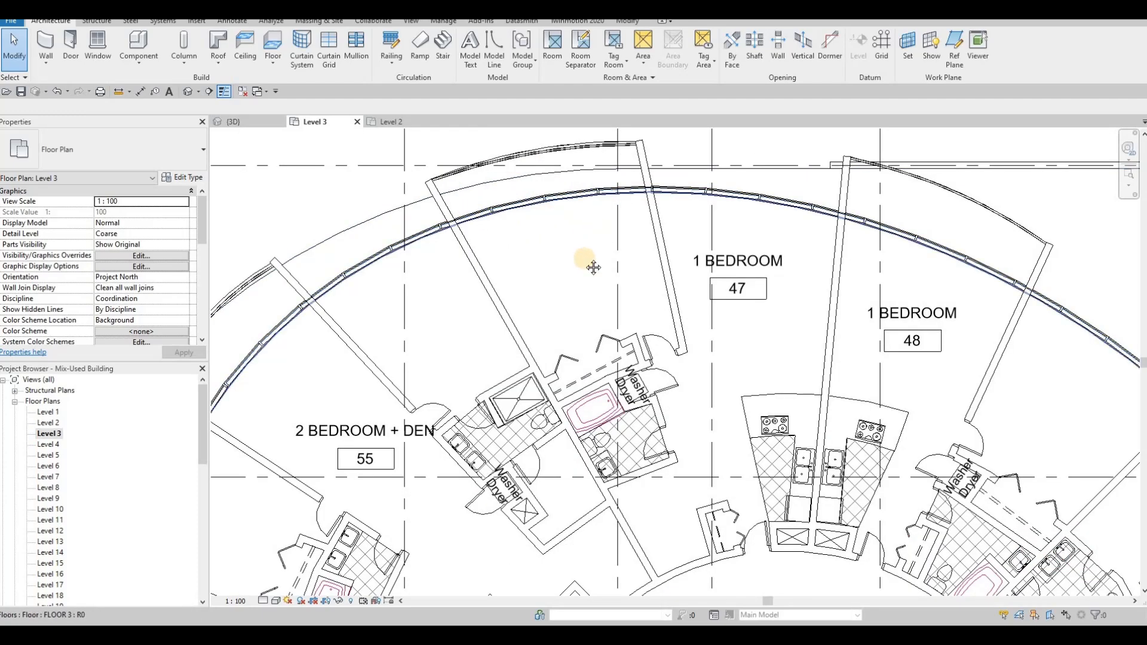
pyautogui.scroll(-5, 589, 264)
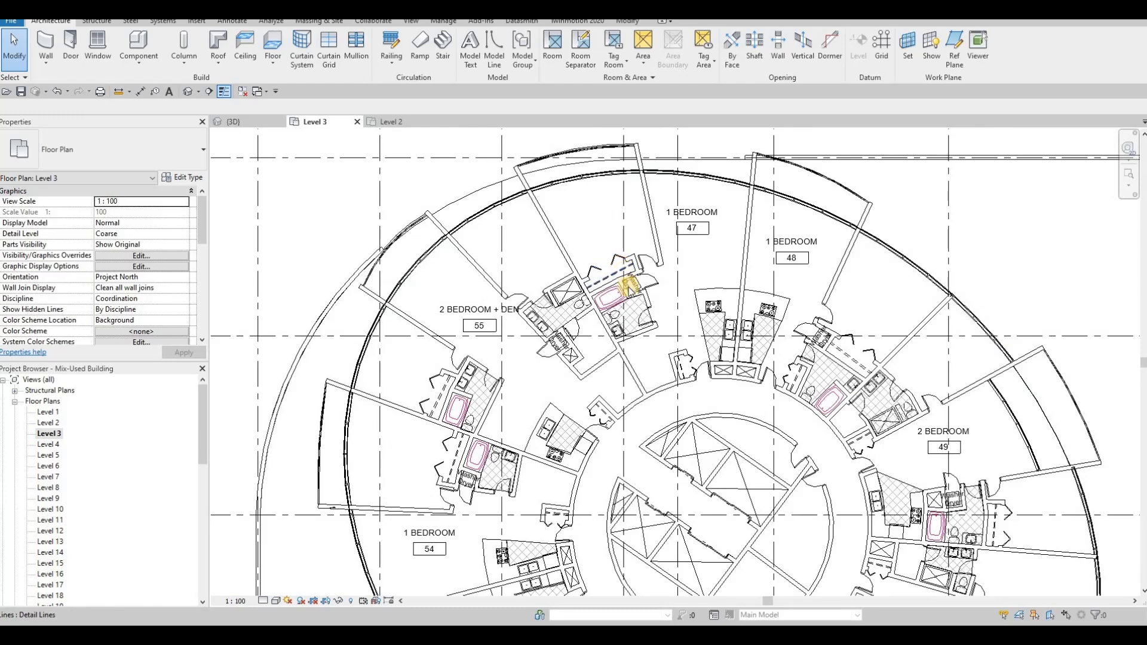
pyautogui.scroll(-4, 604, 254)
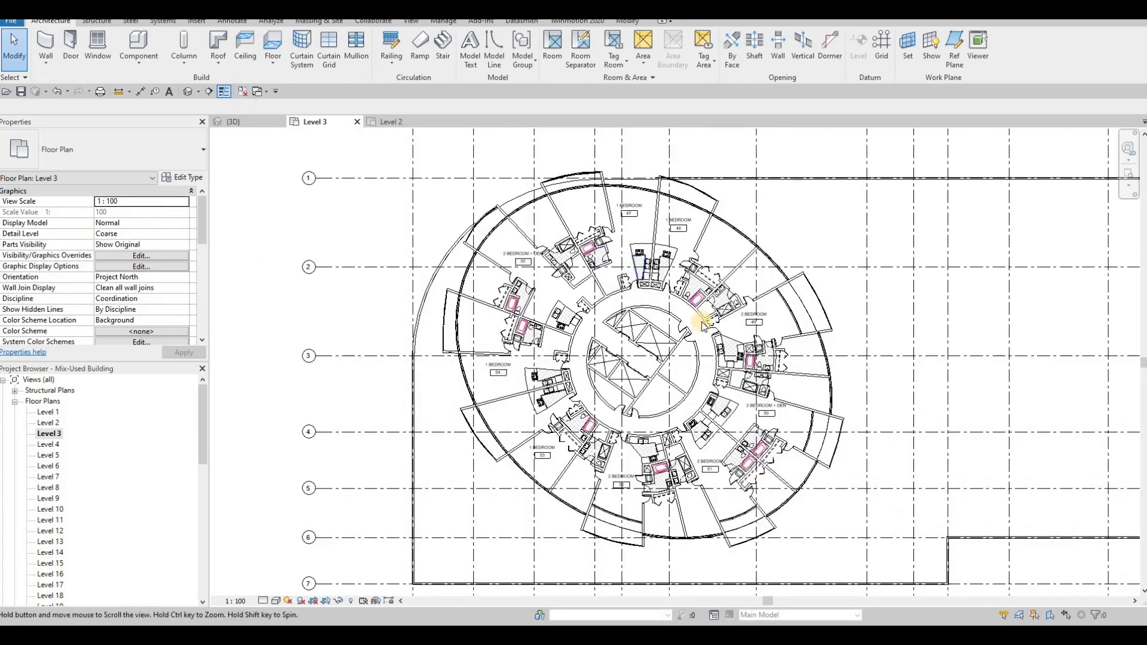
pyautogui.press('Tab')
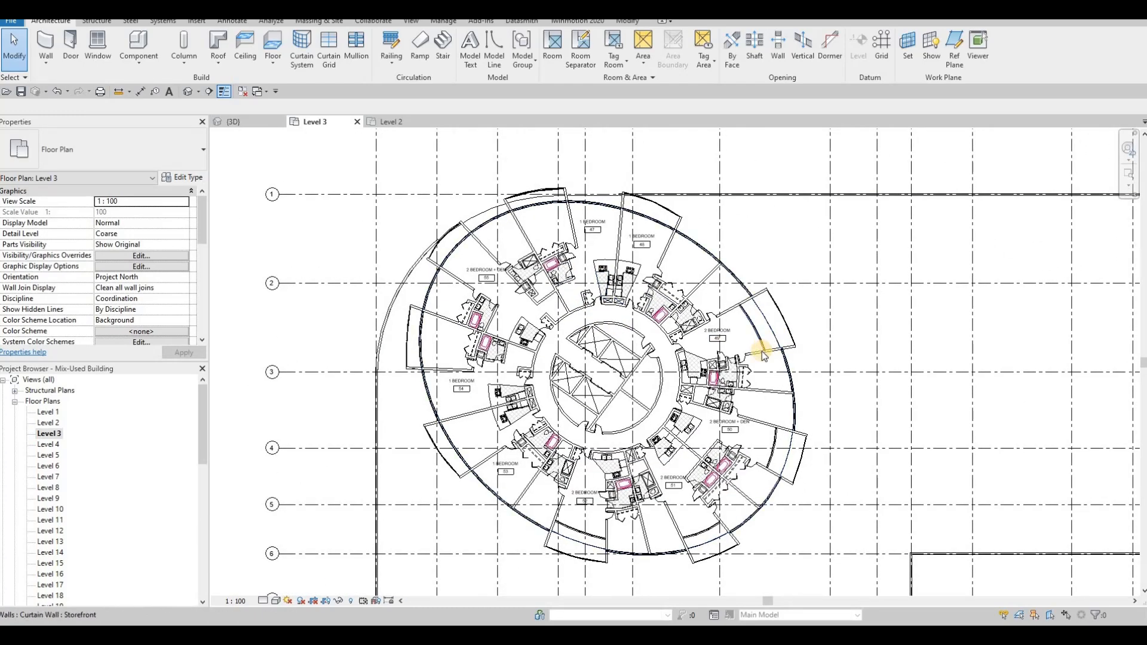